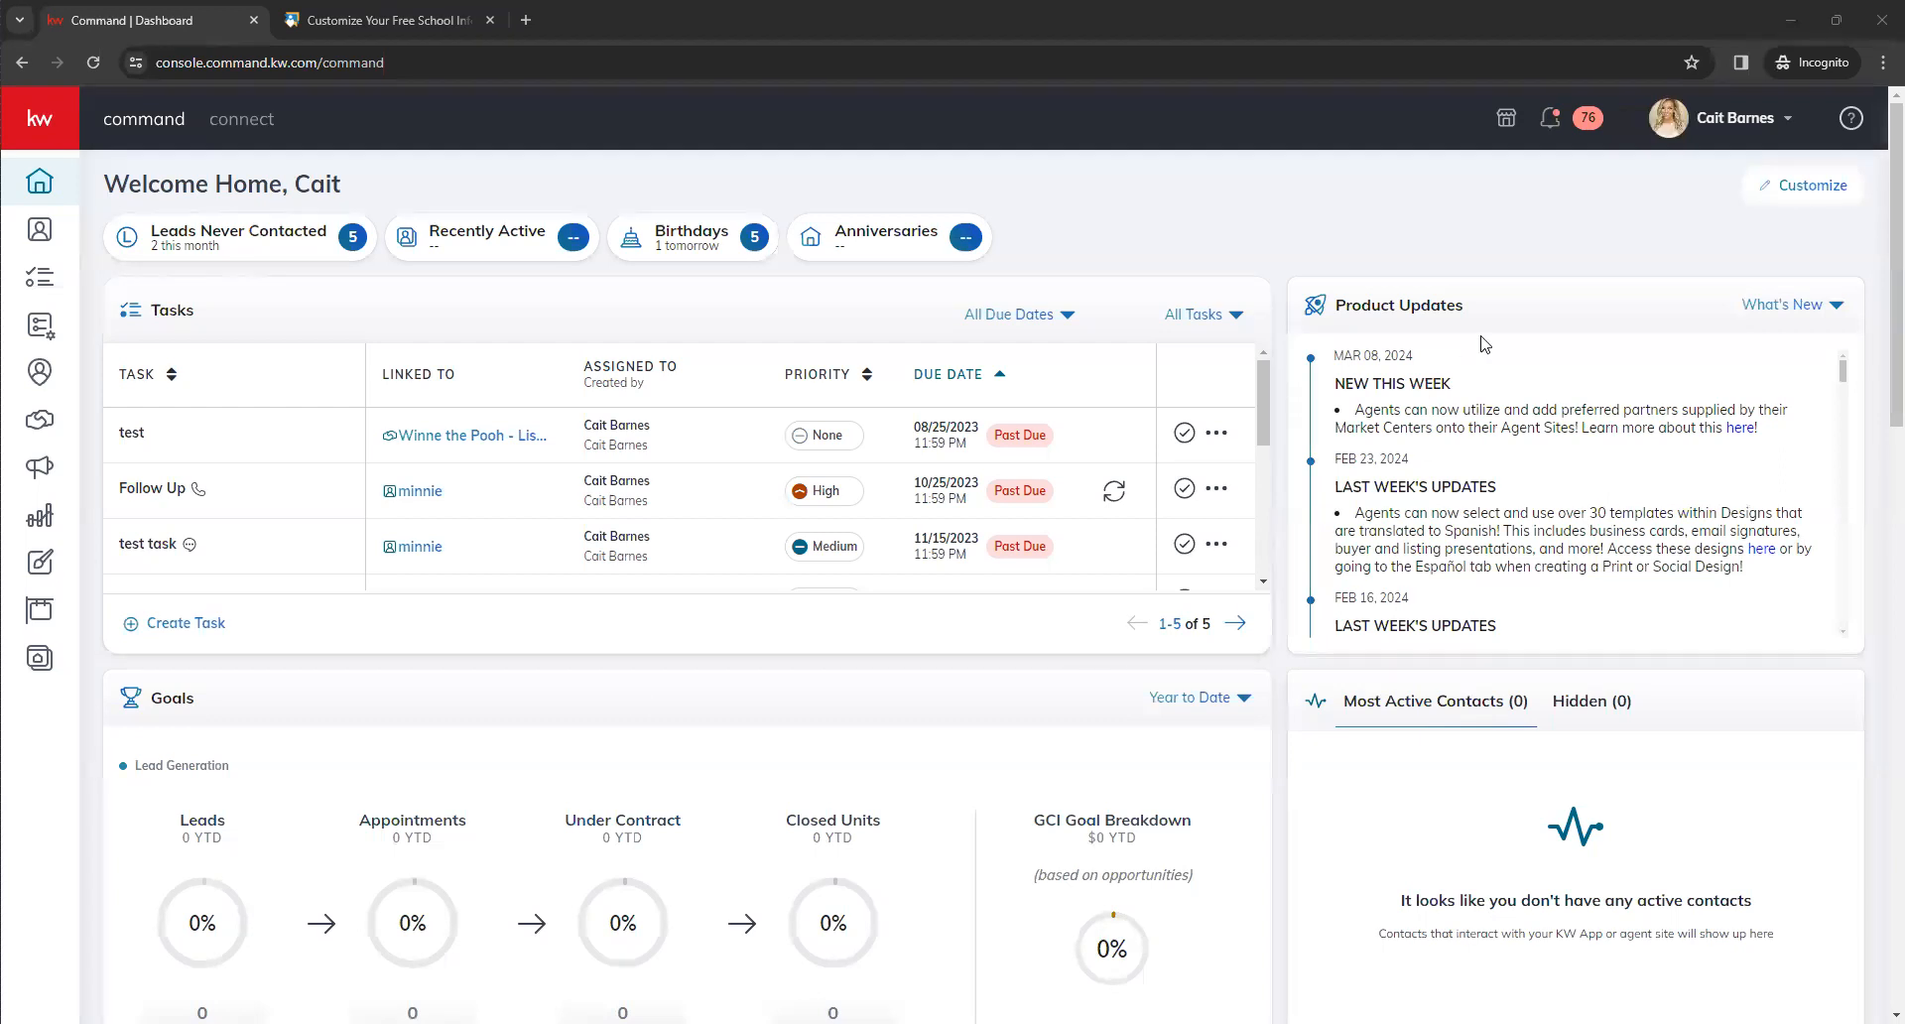
# Open the Marketing Profile page under Connect Settings in the account settings
pyautogui.click(1751, 139)
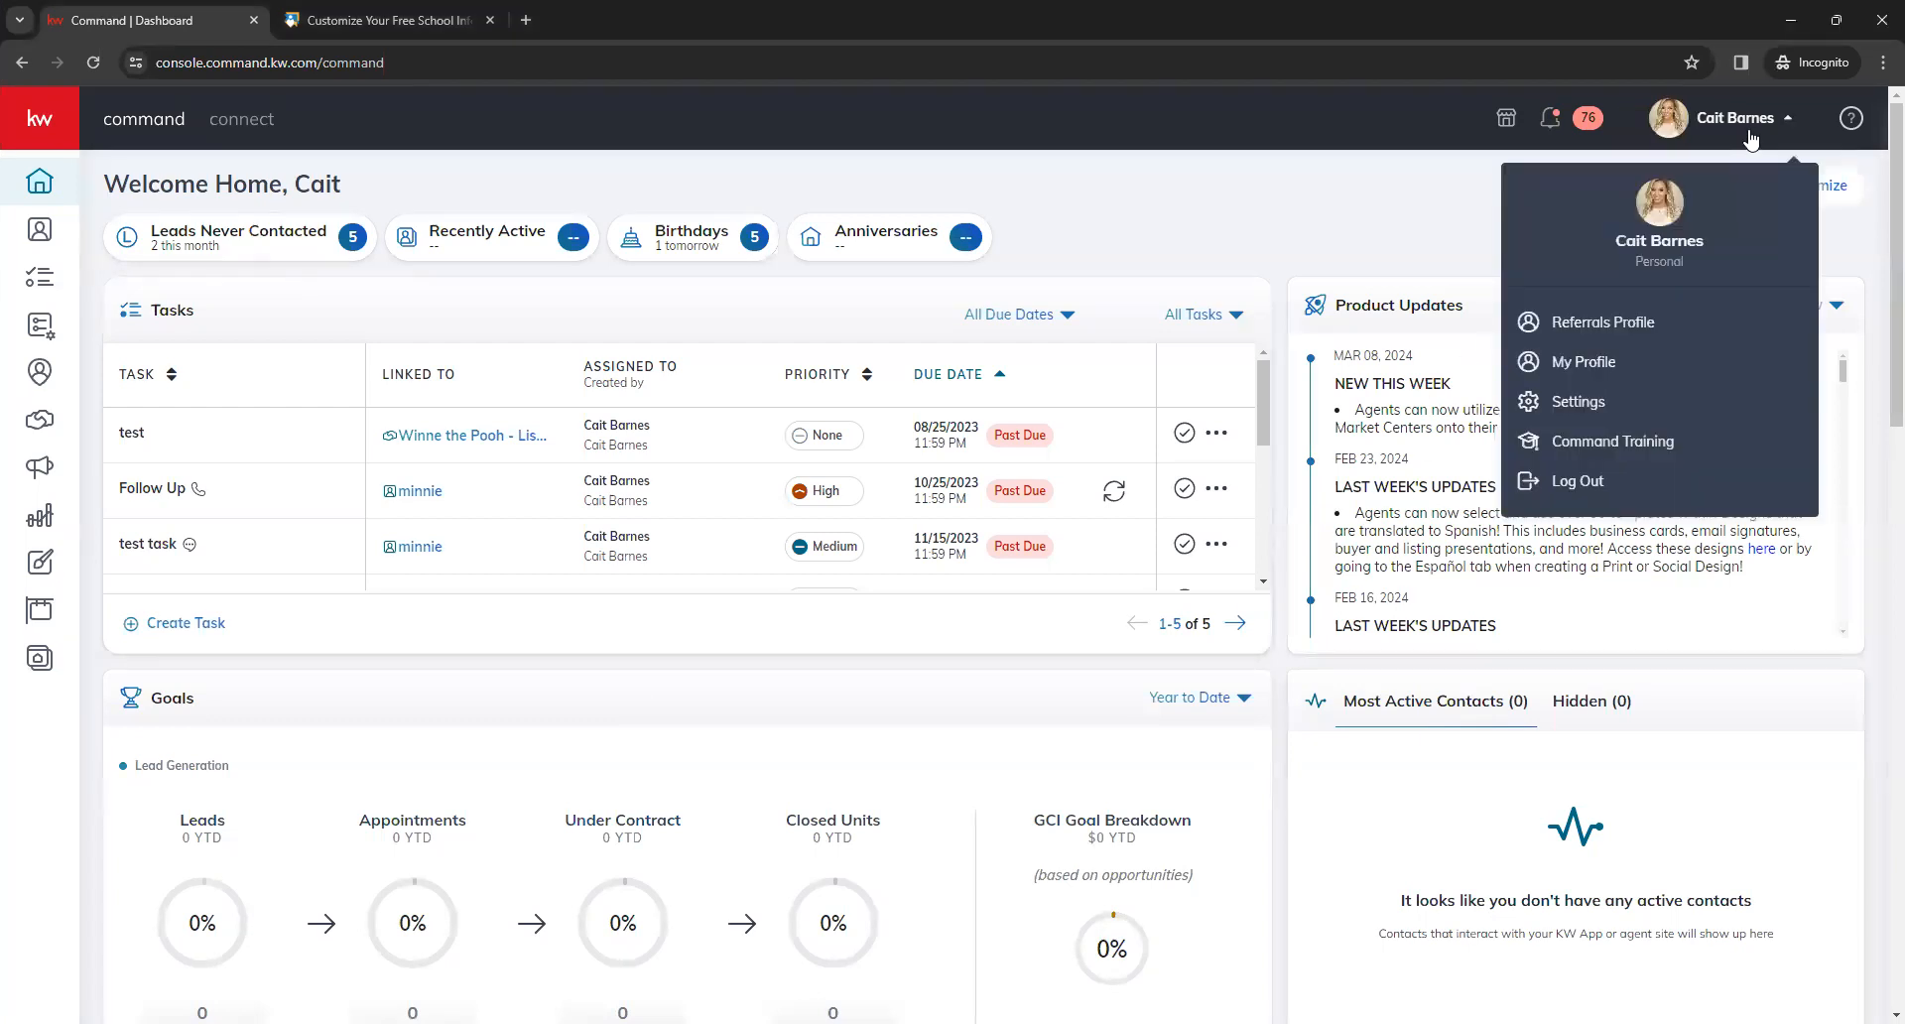
pyautogui.click(1623, 409)
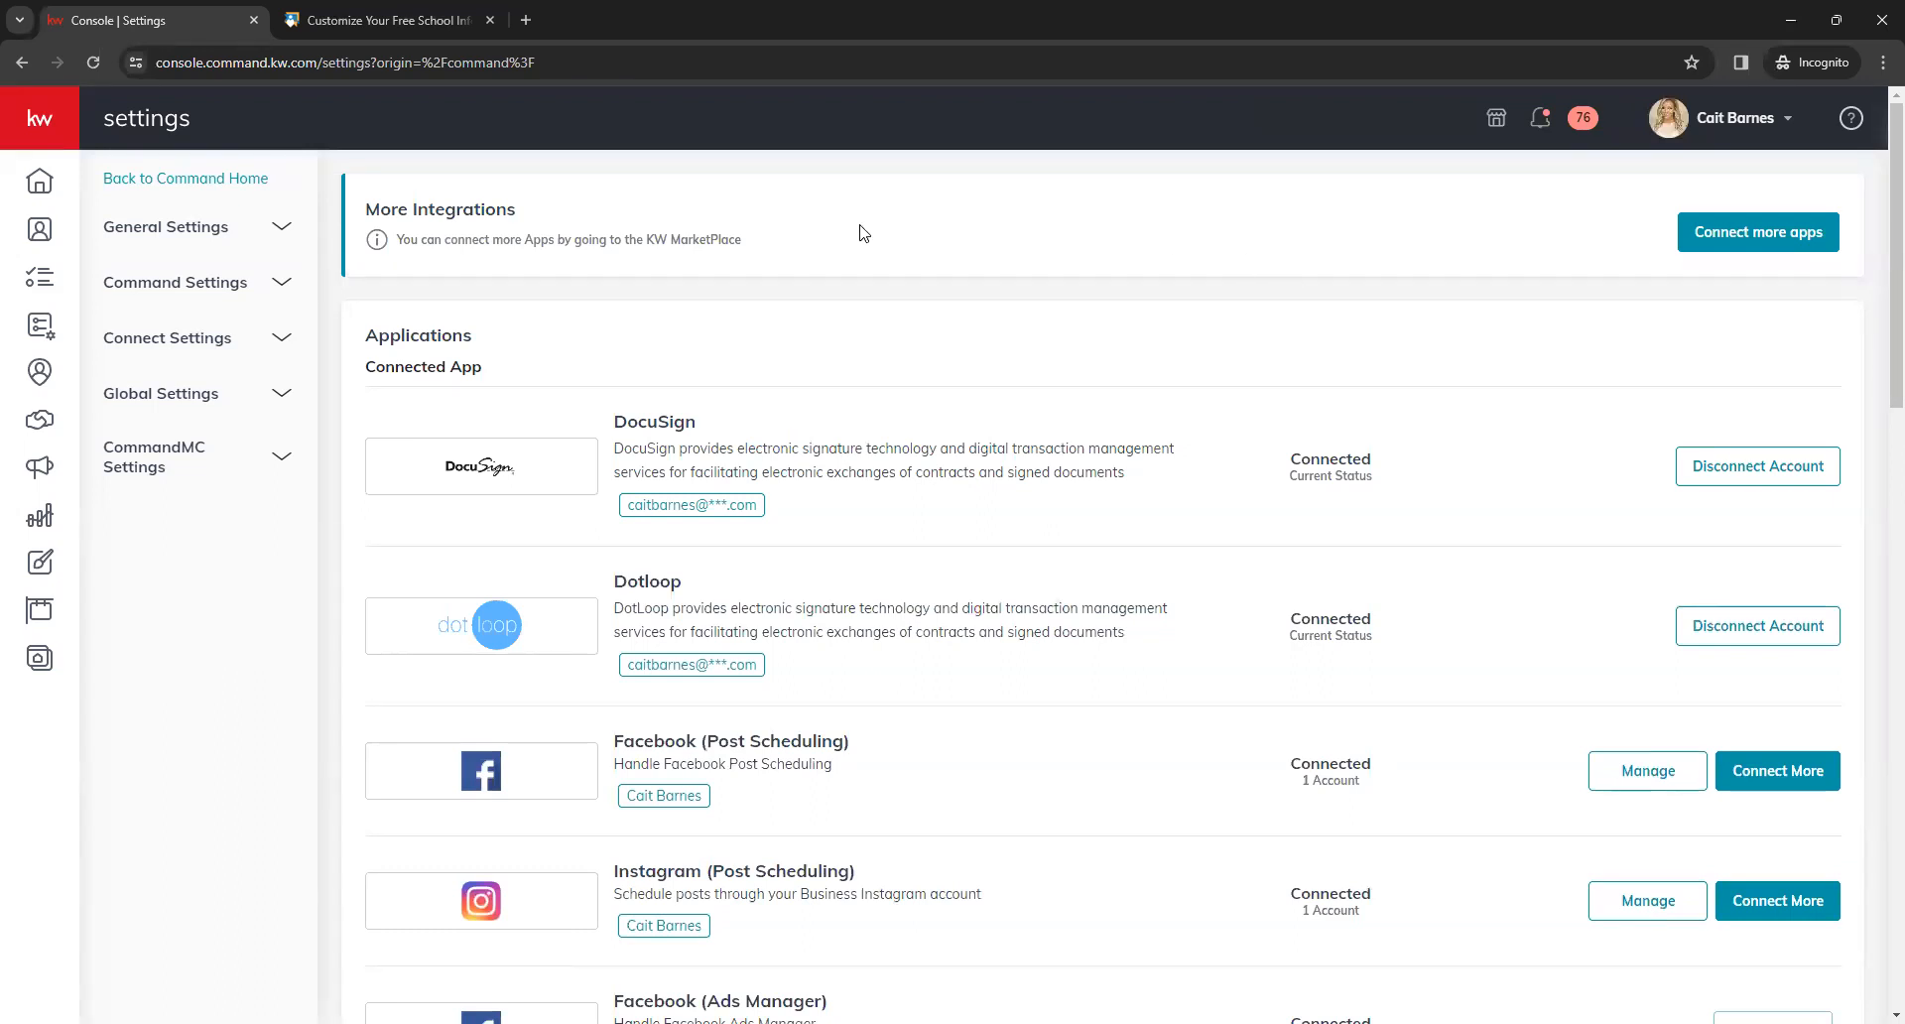
pyautogui.click(263, 344)
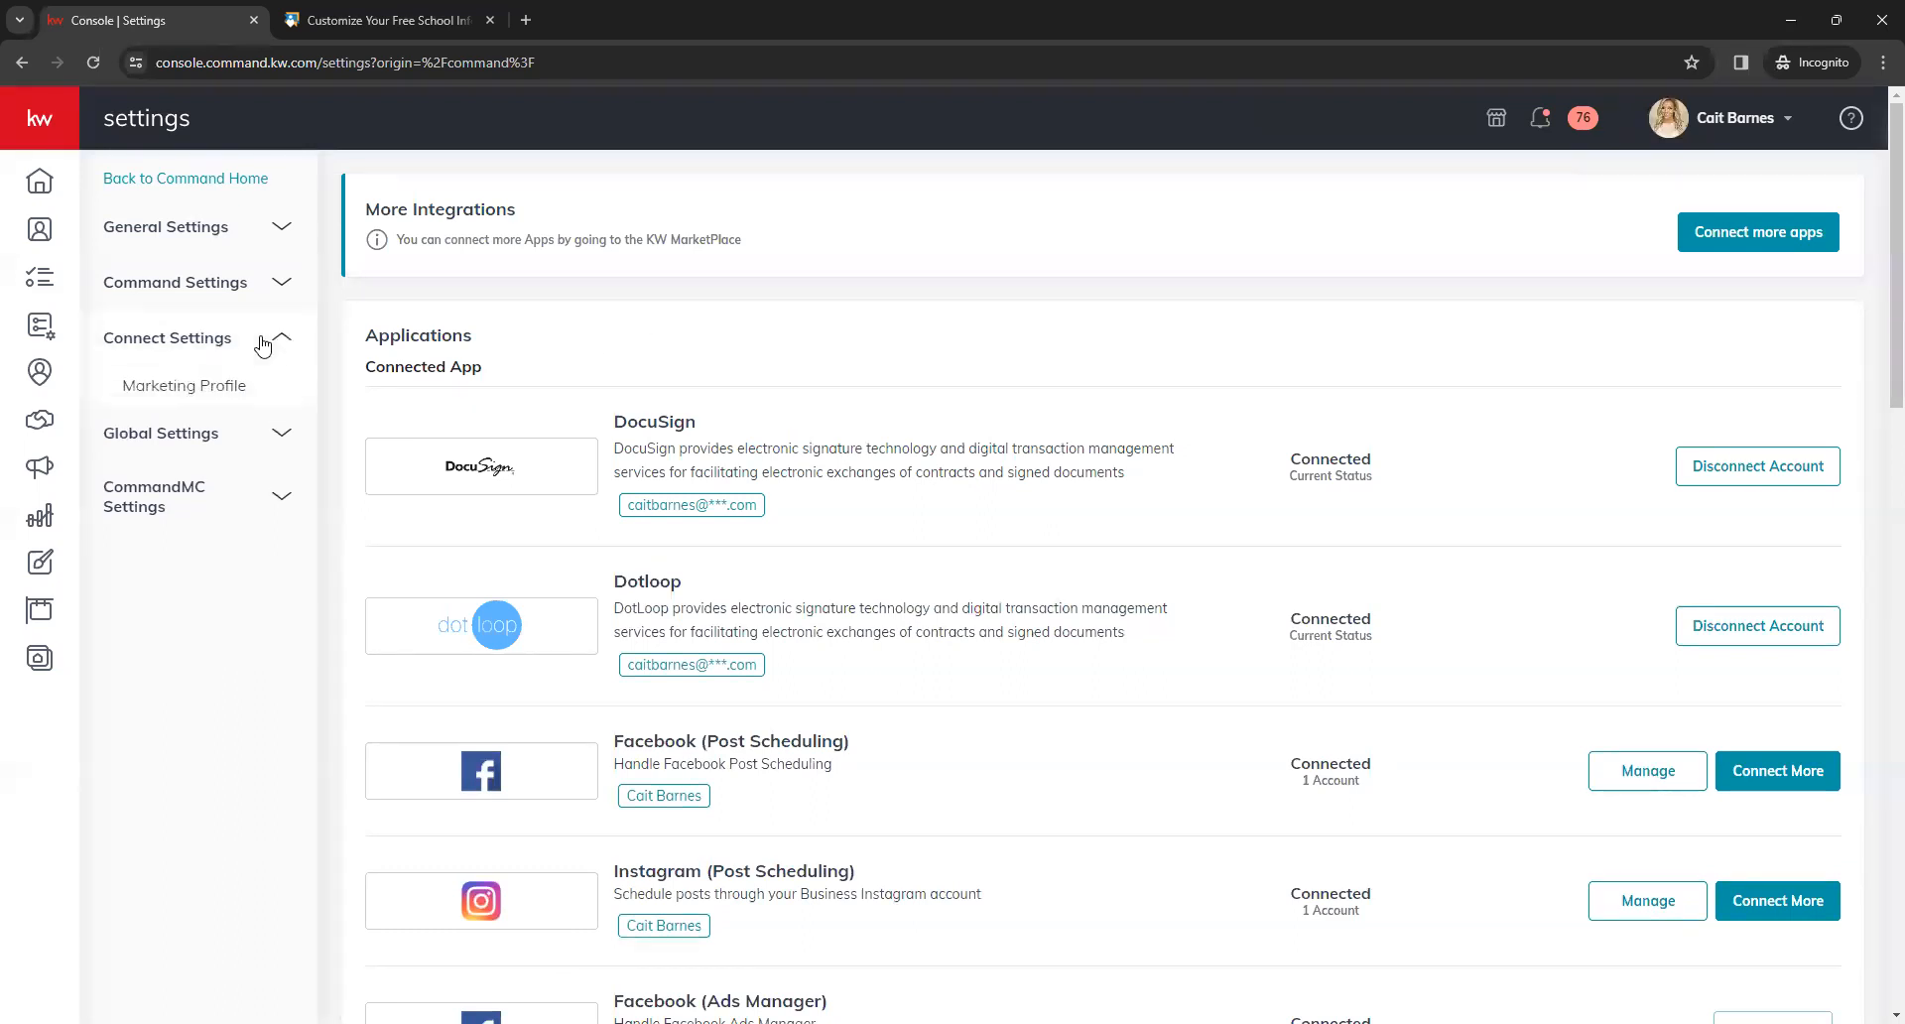
pyautogui.click(226, 389)
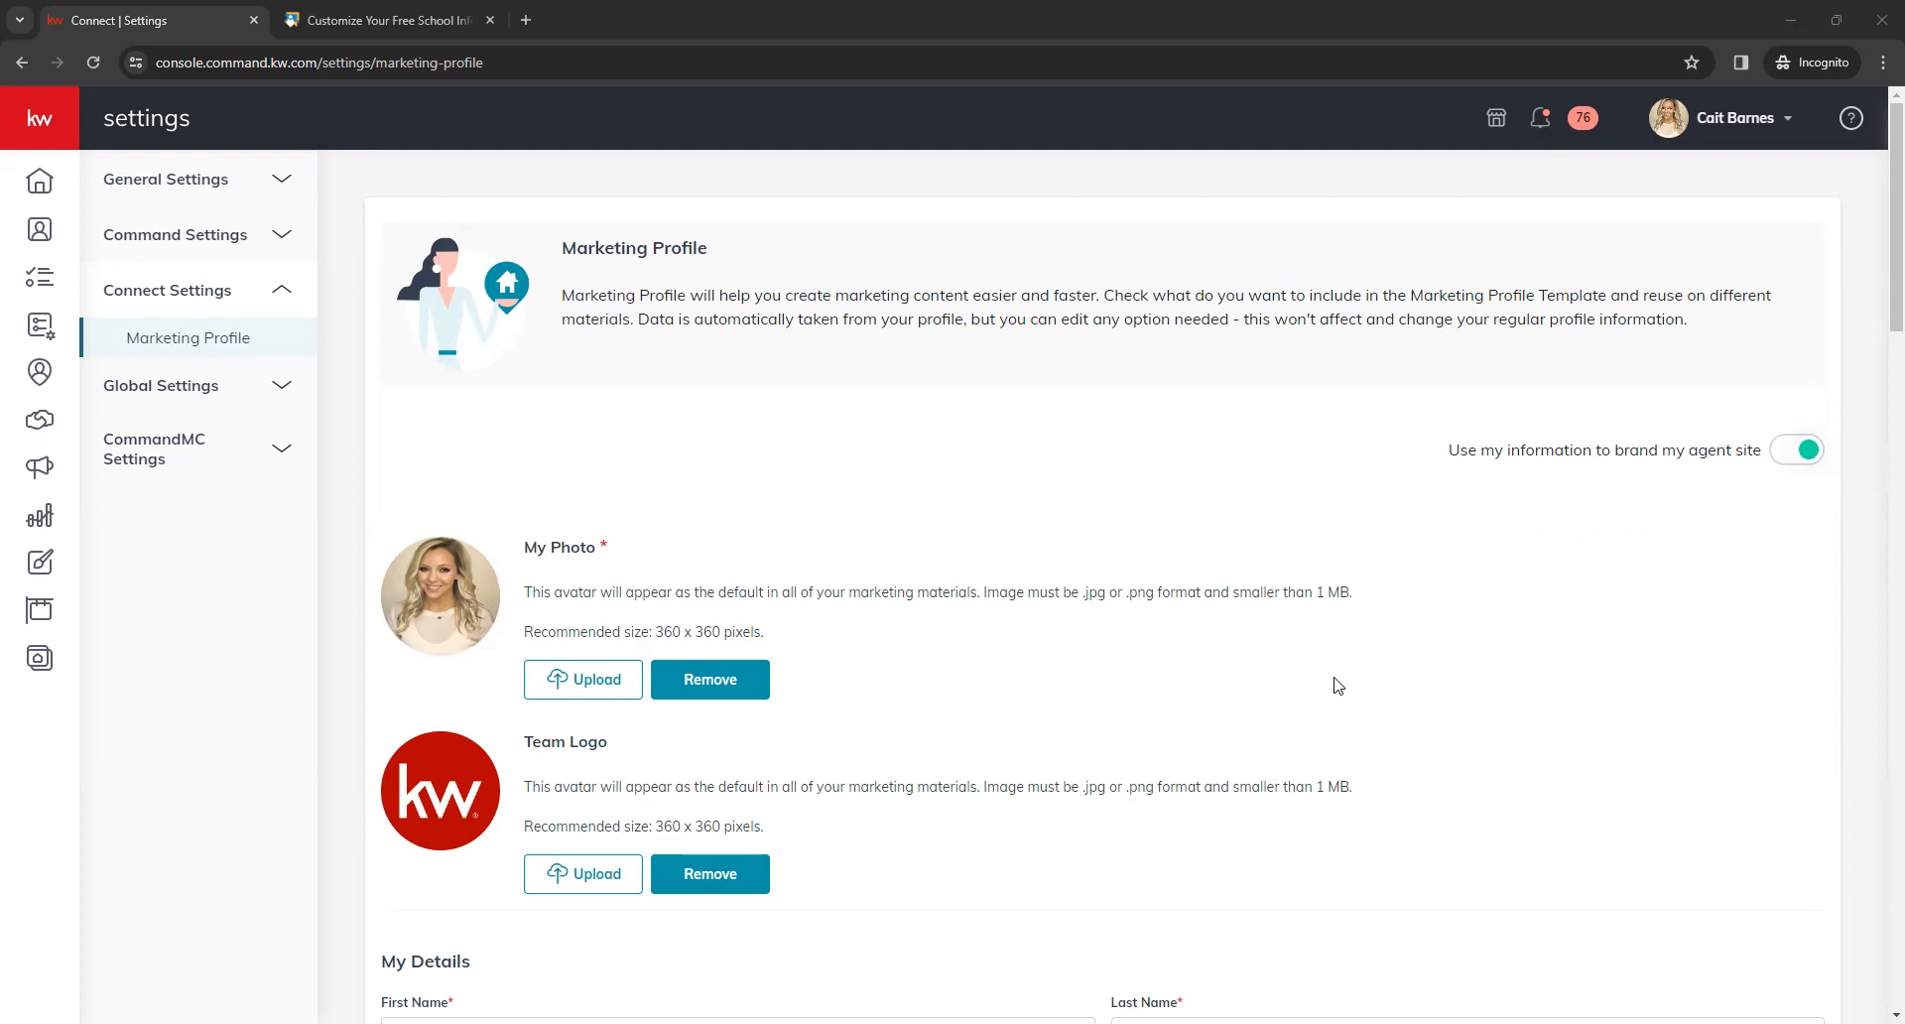
# Copy the Designations/Credentials text in My Details and replace it with REALTOR®
pyautogui.scroll(-2, 1068, 558)
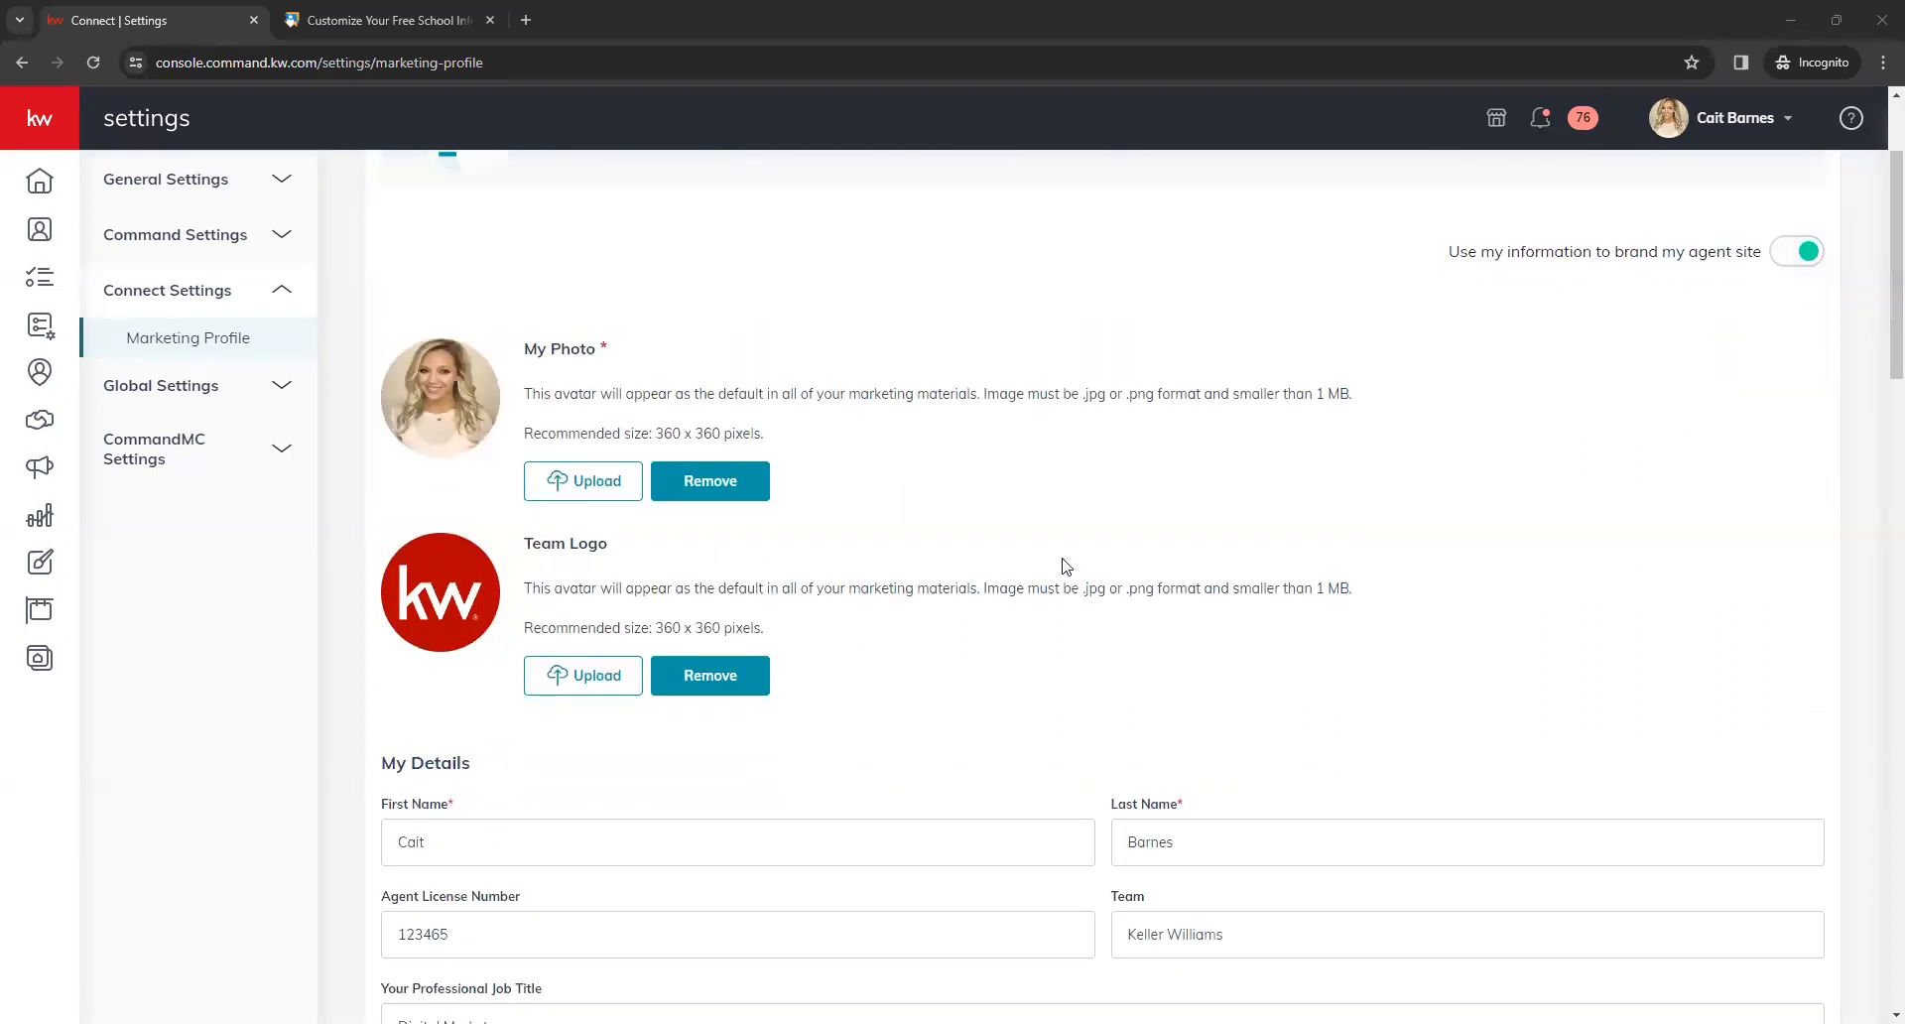
pyautogui.scroll(1, 906, 467)
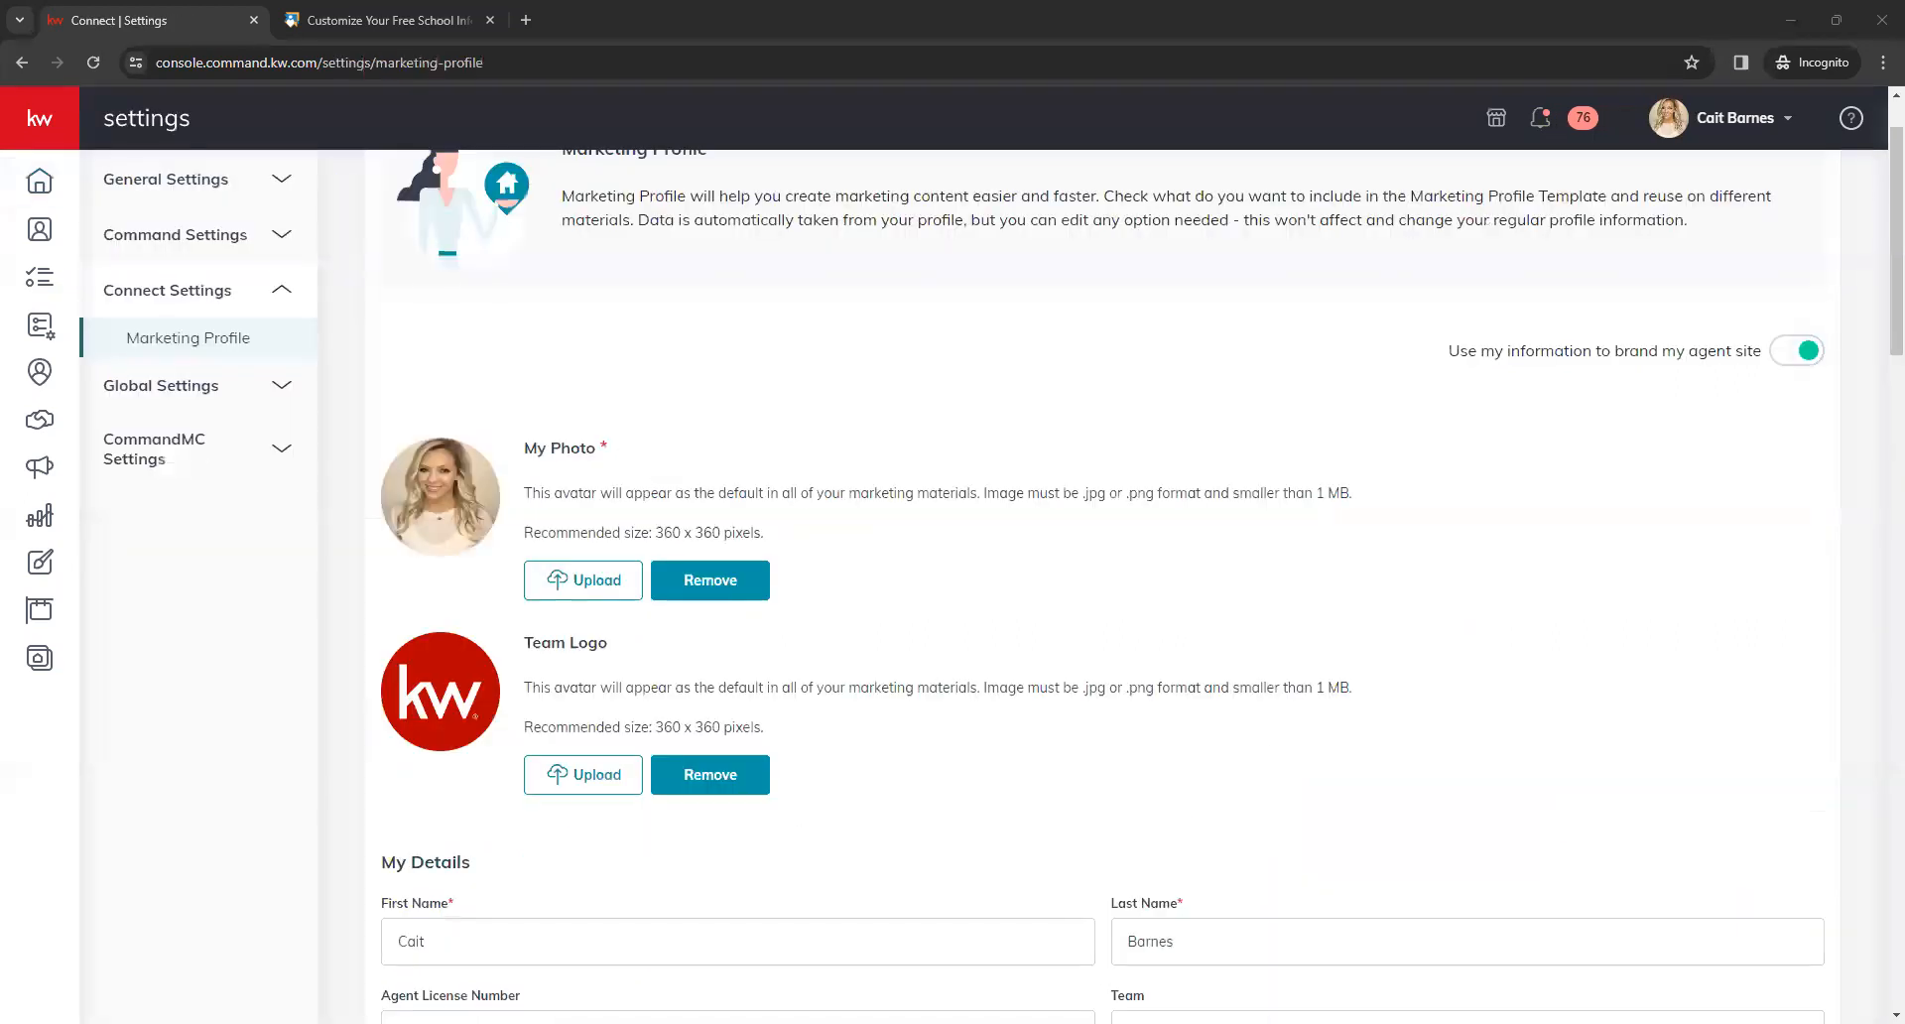
pyautogui.scroll(-1, 1012, 644)
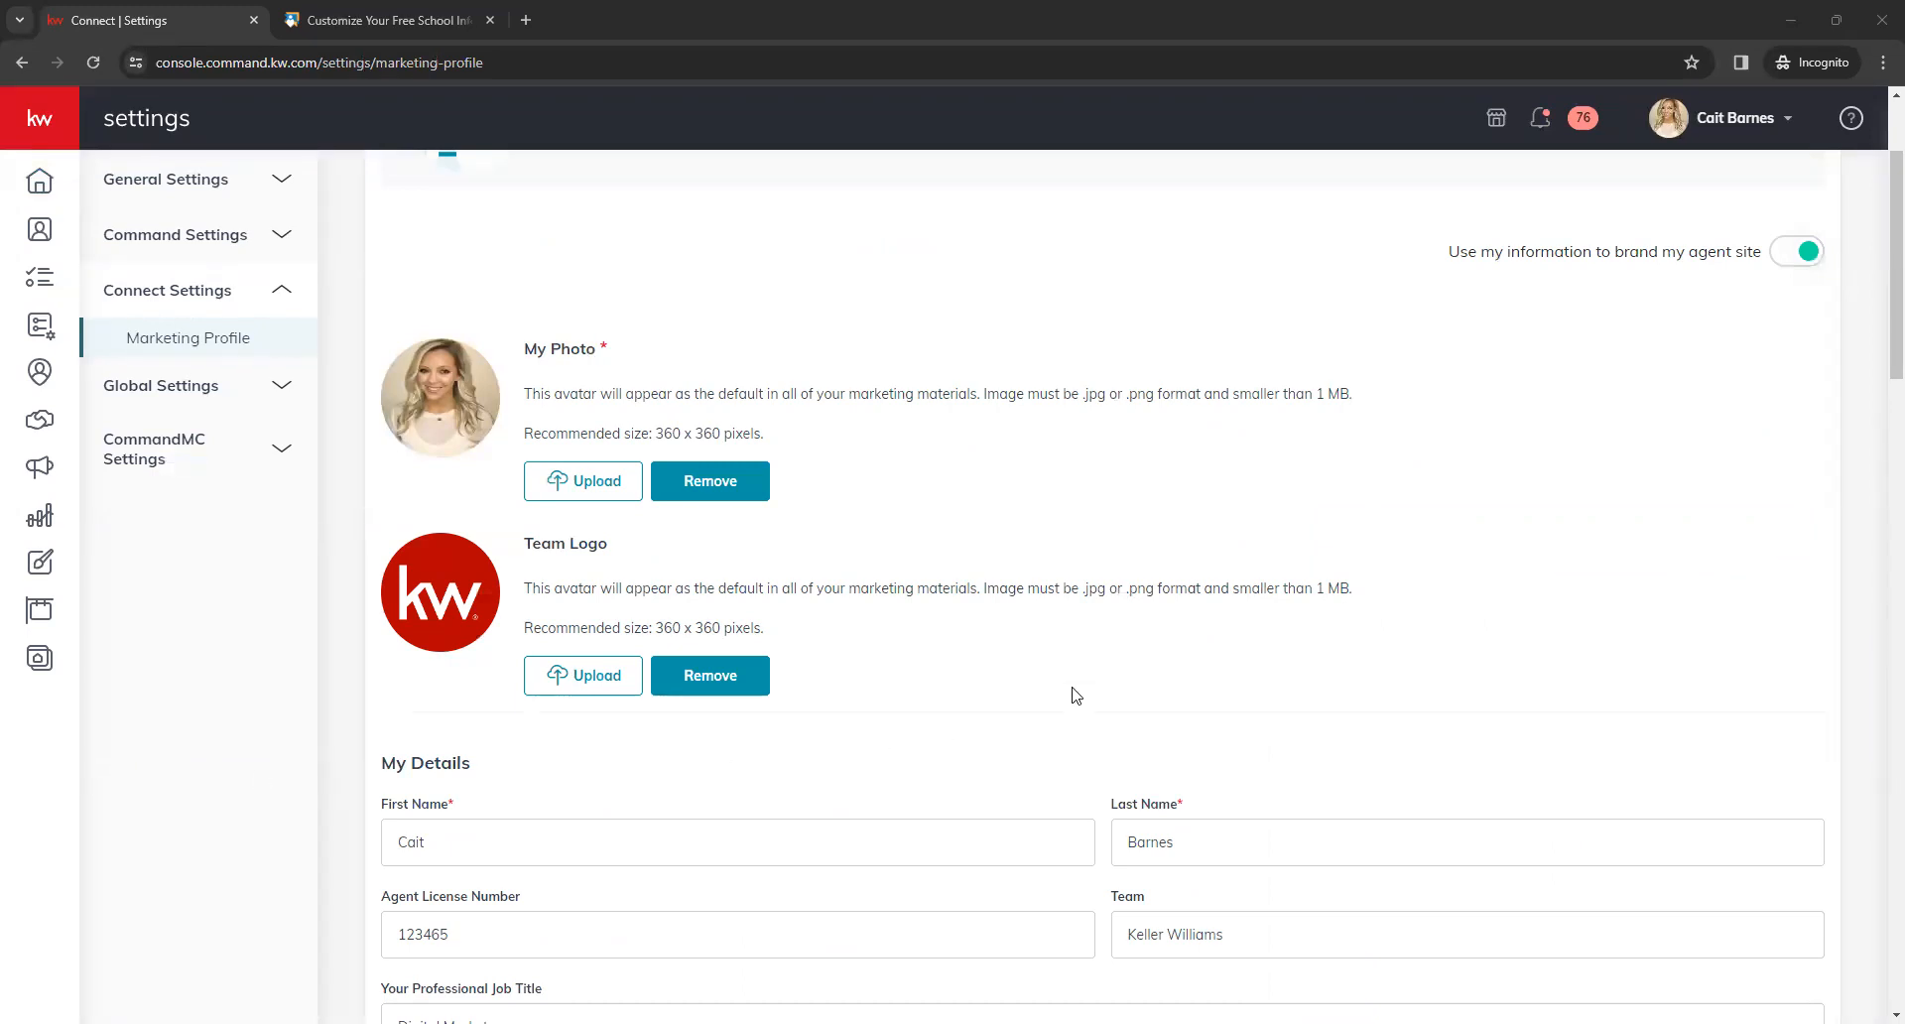
pyautogui.scroll(-4, 1091, 635)
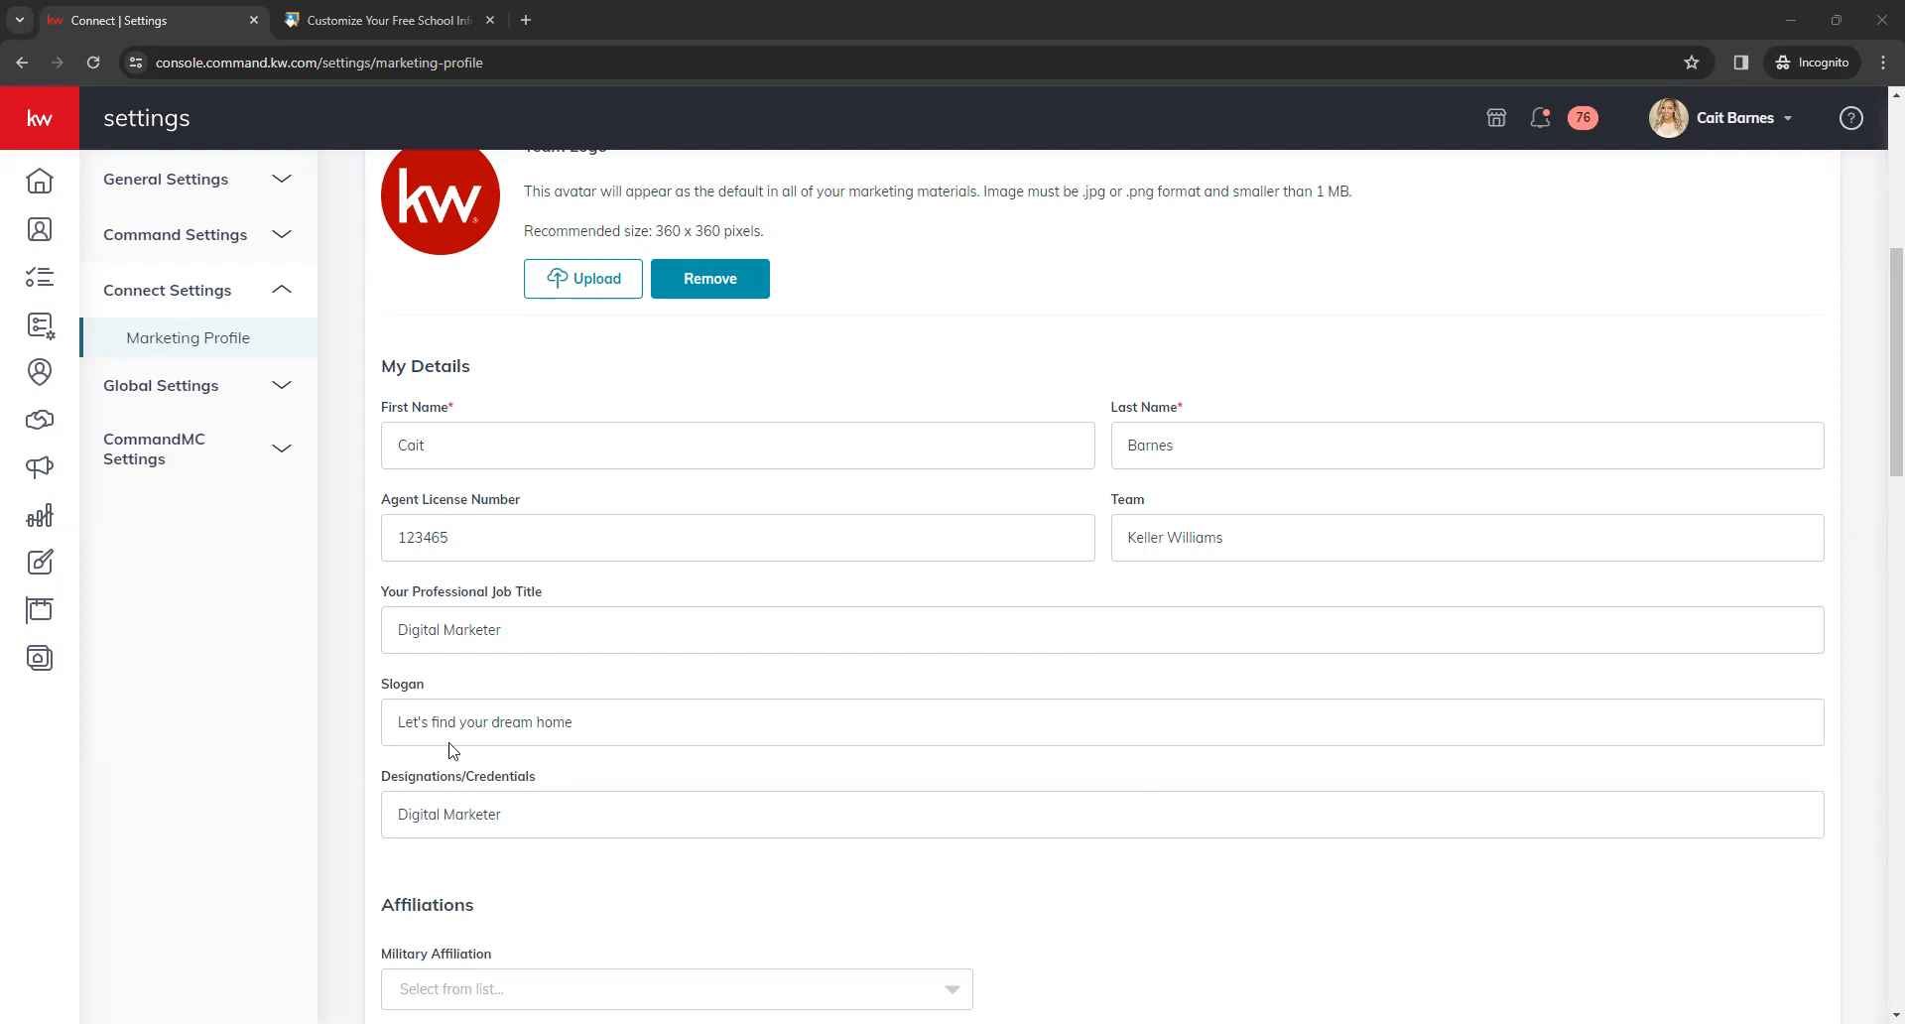
pyautogui.scroll(-1, 581, 694)
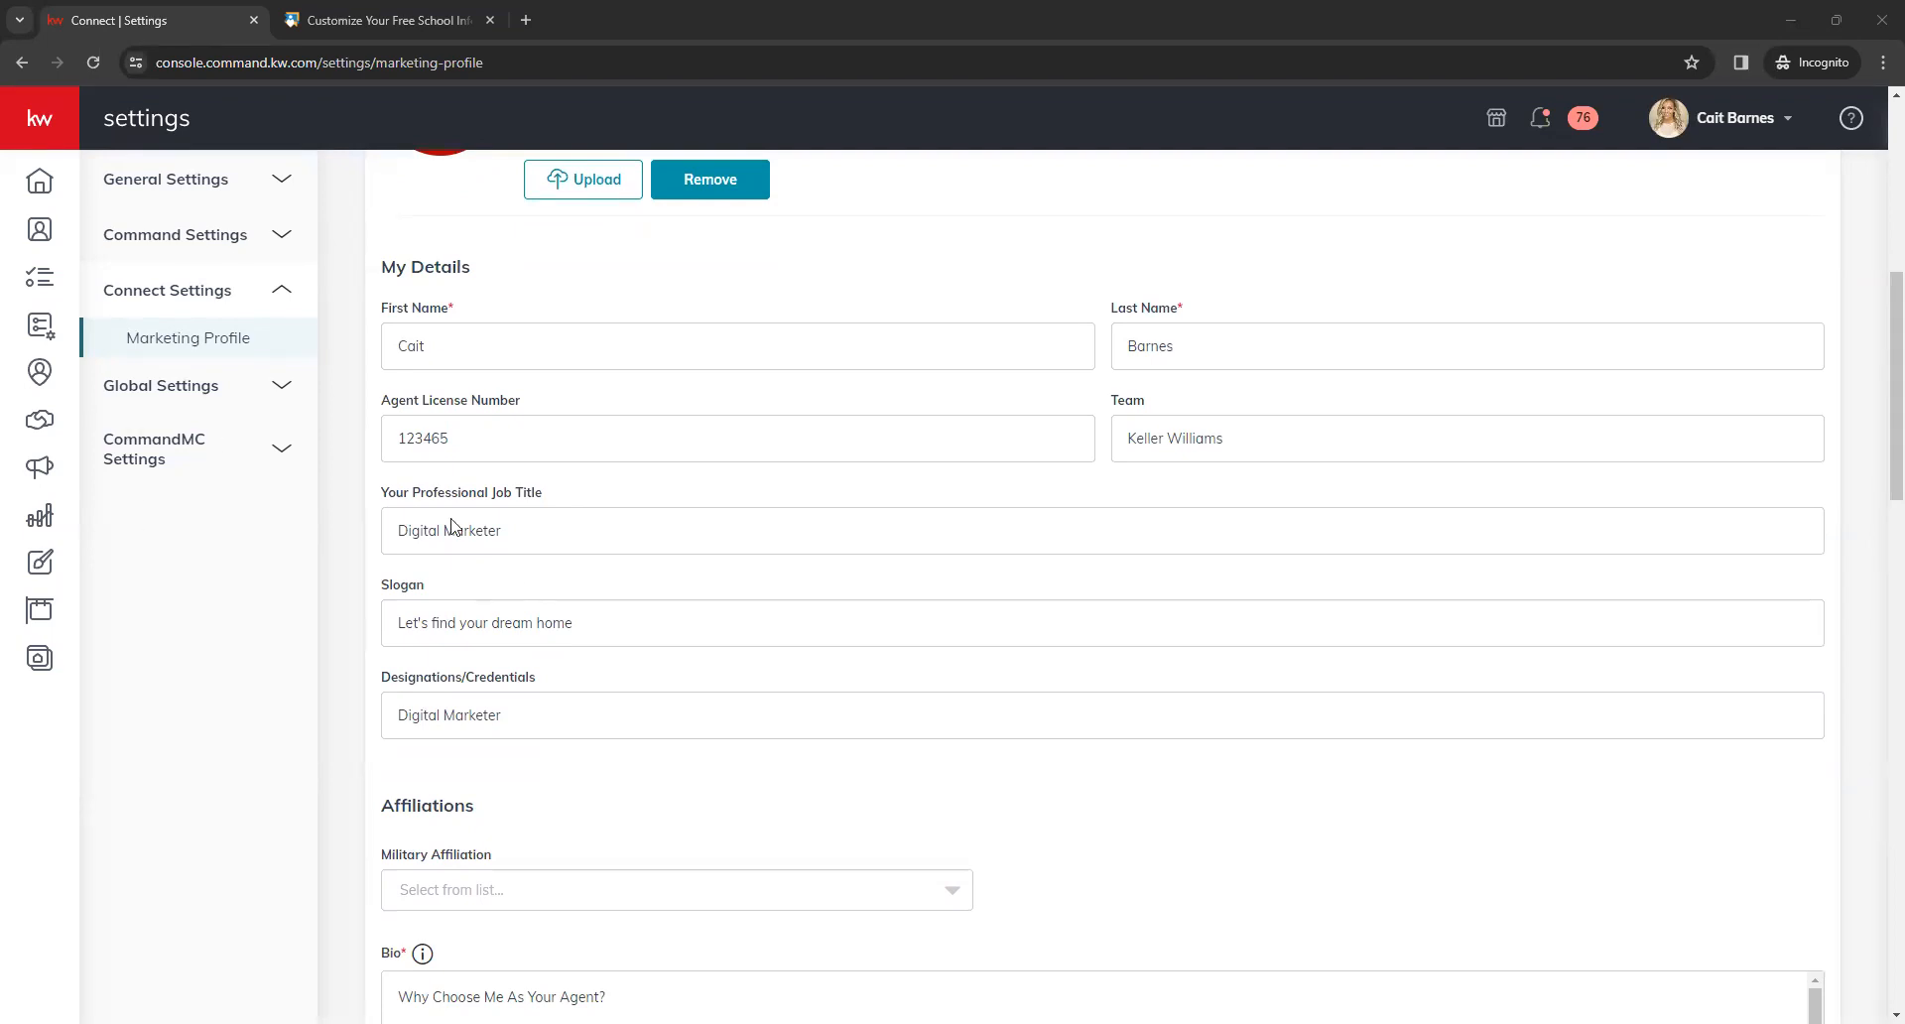
pyautogui.scroll(-2, 609, 705)
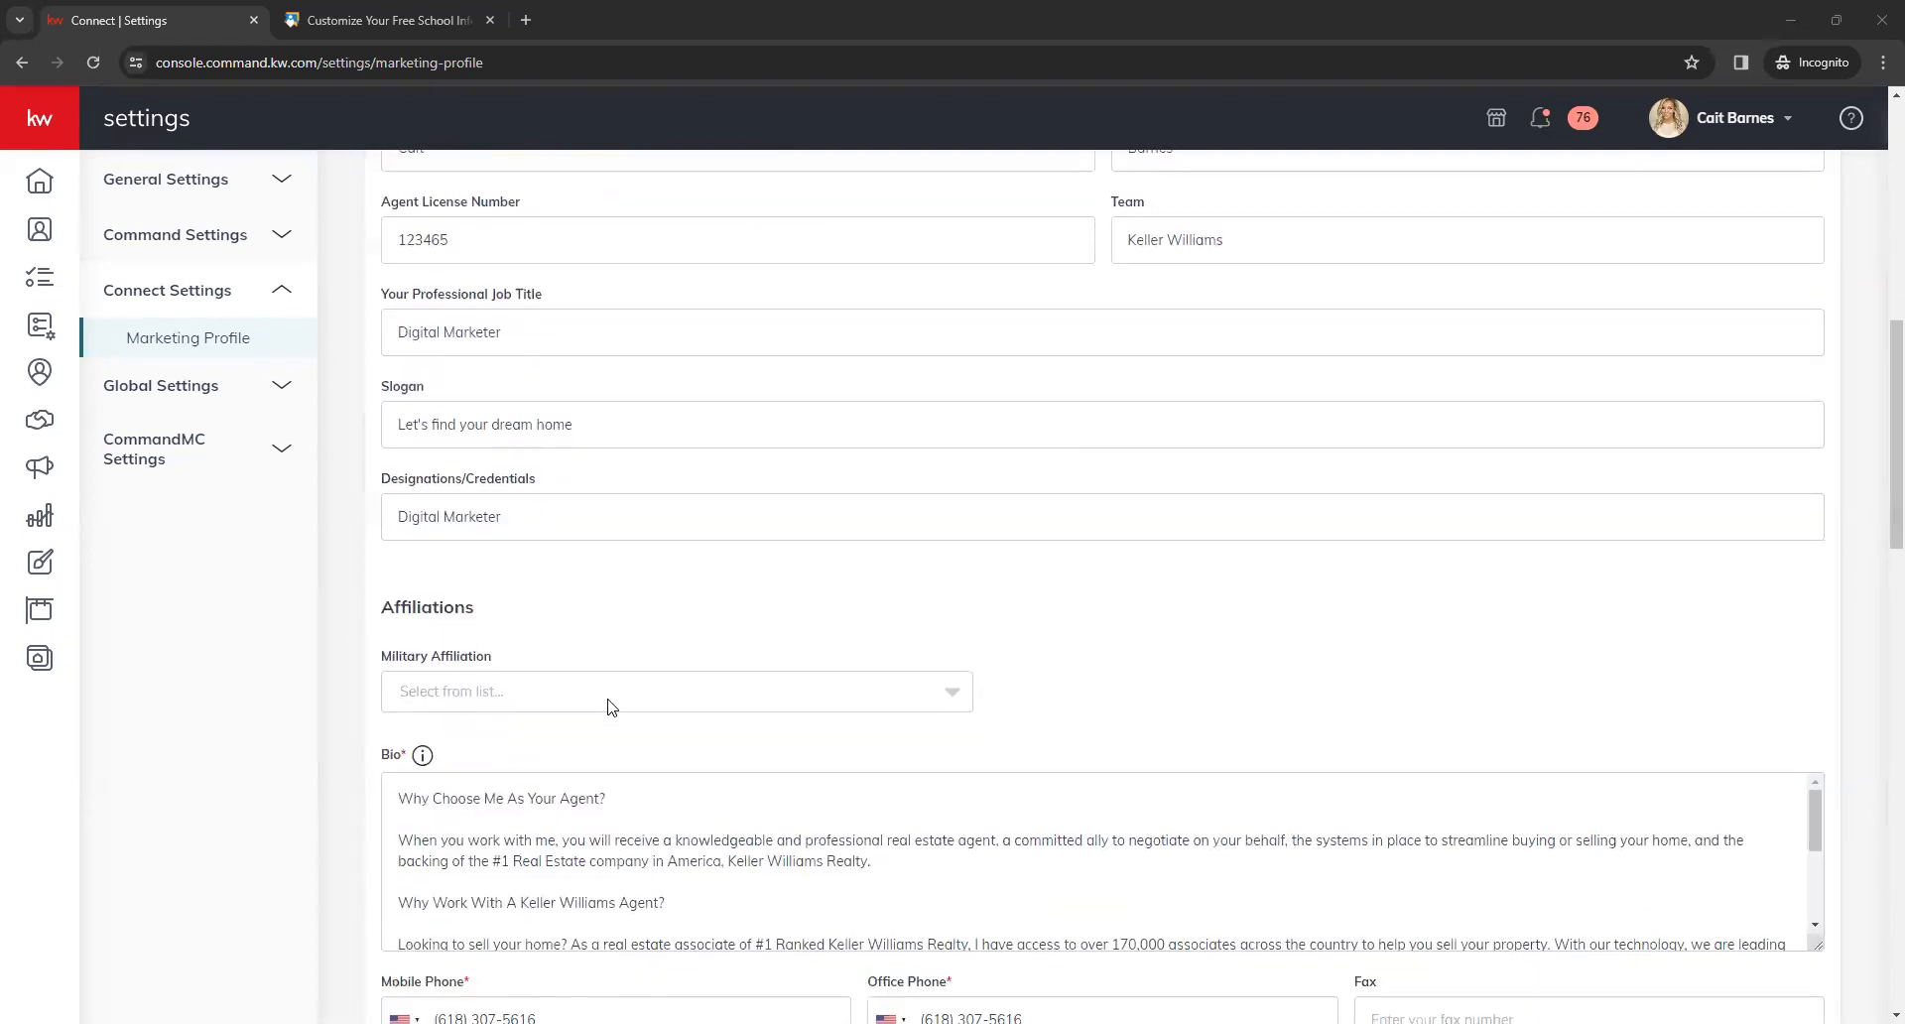
pyautogui.tripleClick(524, 517)
pyautogui.hotkey('ctrl', 'c')
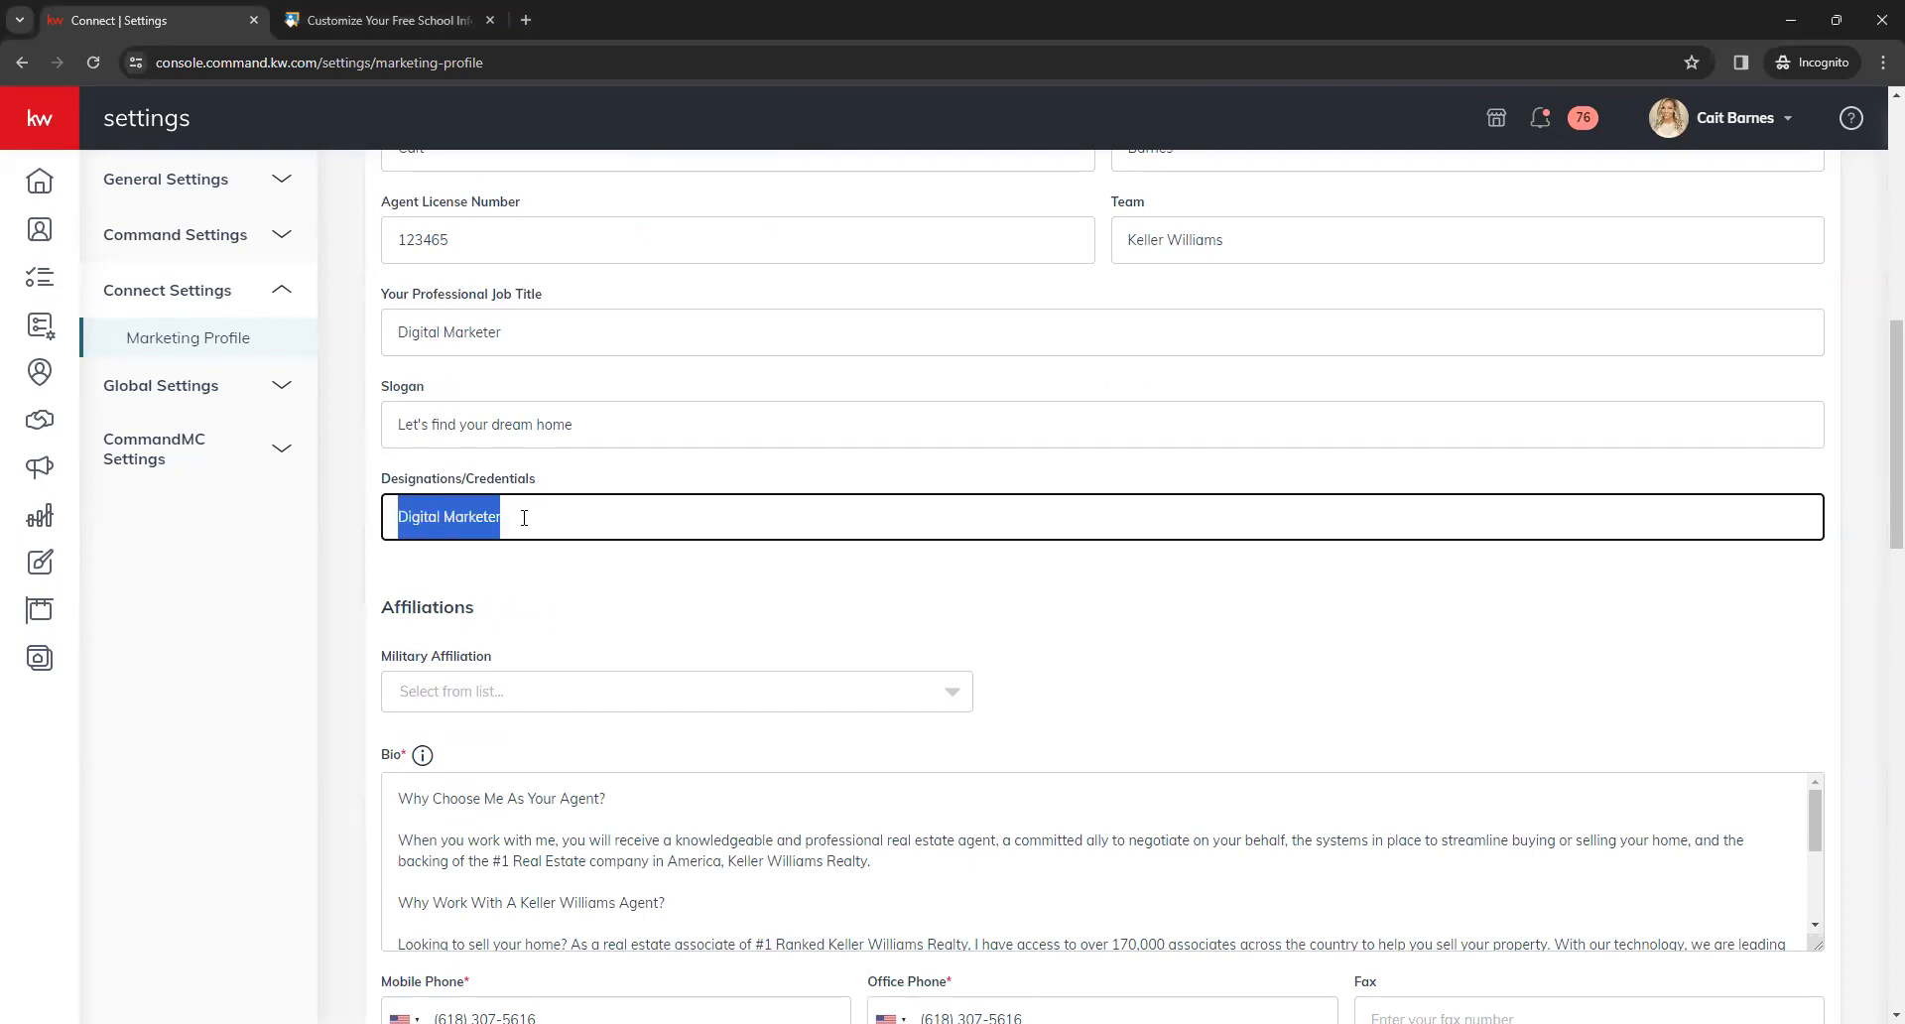
pyautogui.press('BackSpace')
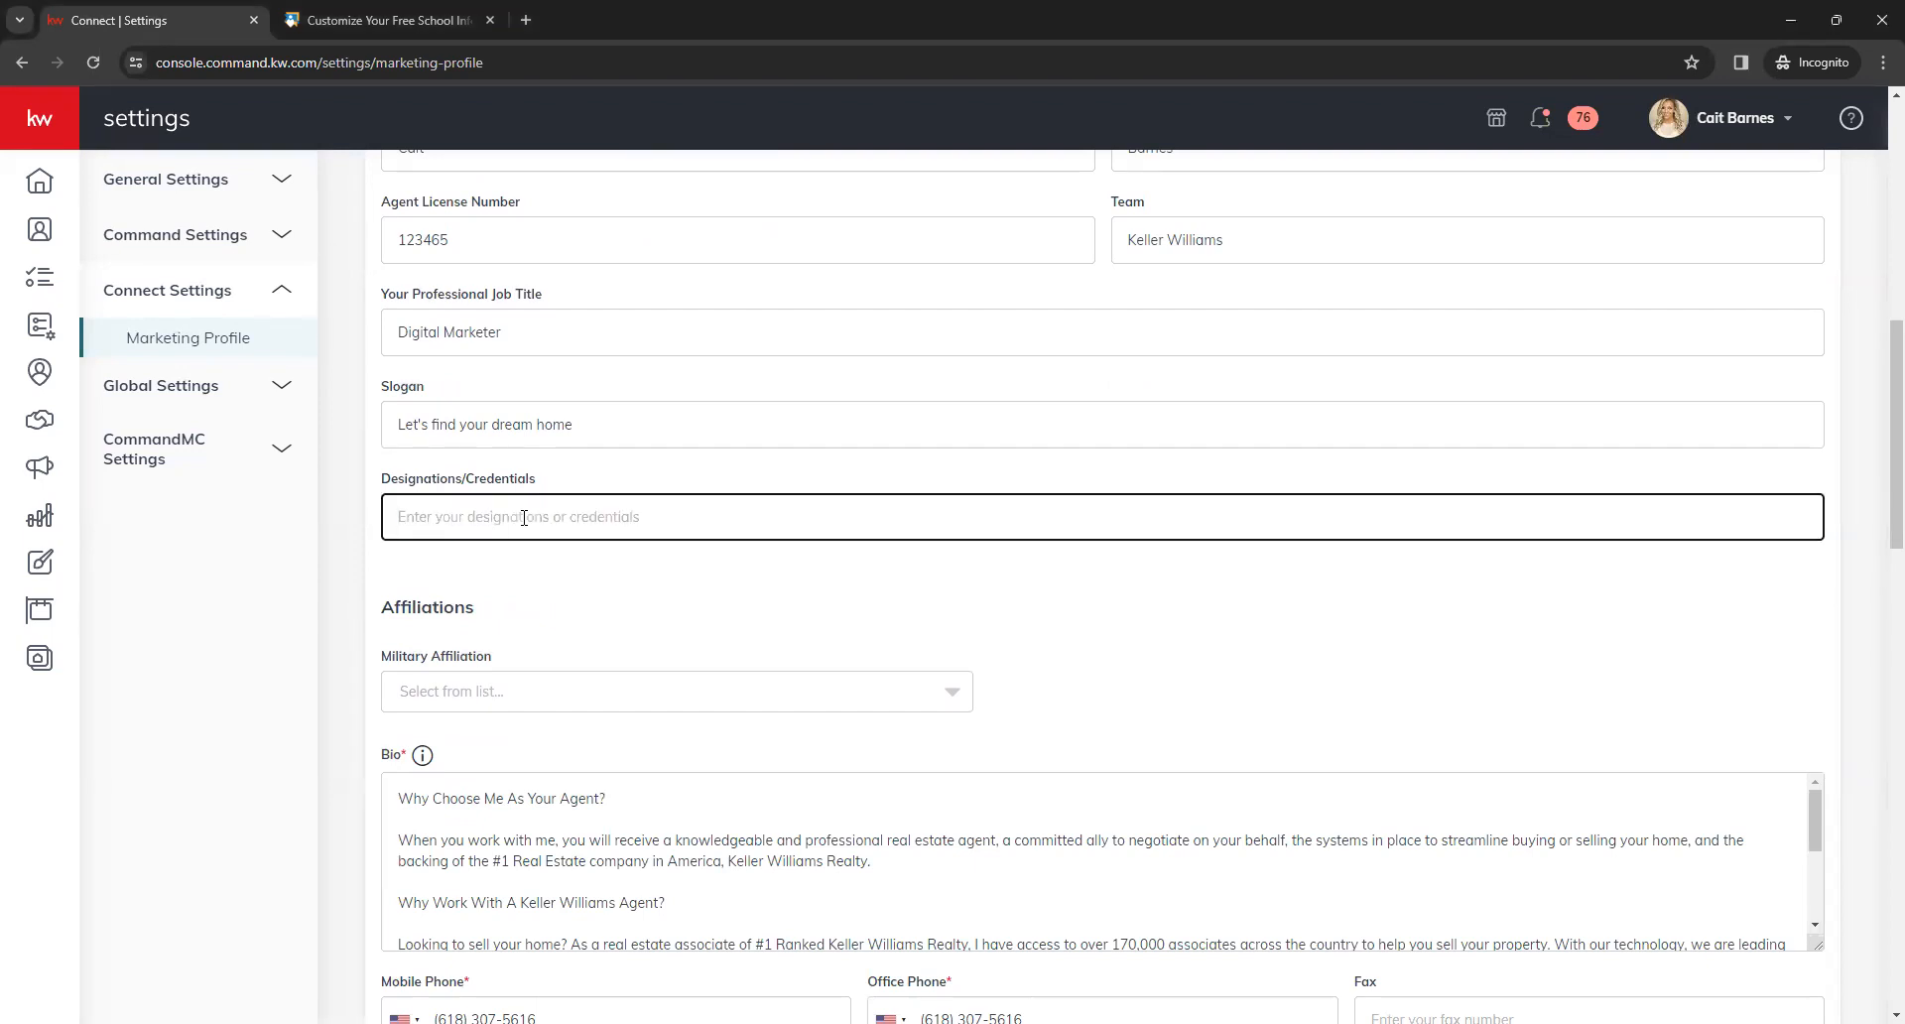
pyautogui.write('REALTOR')
pyautogui.write('®')
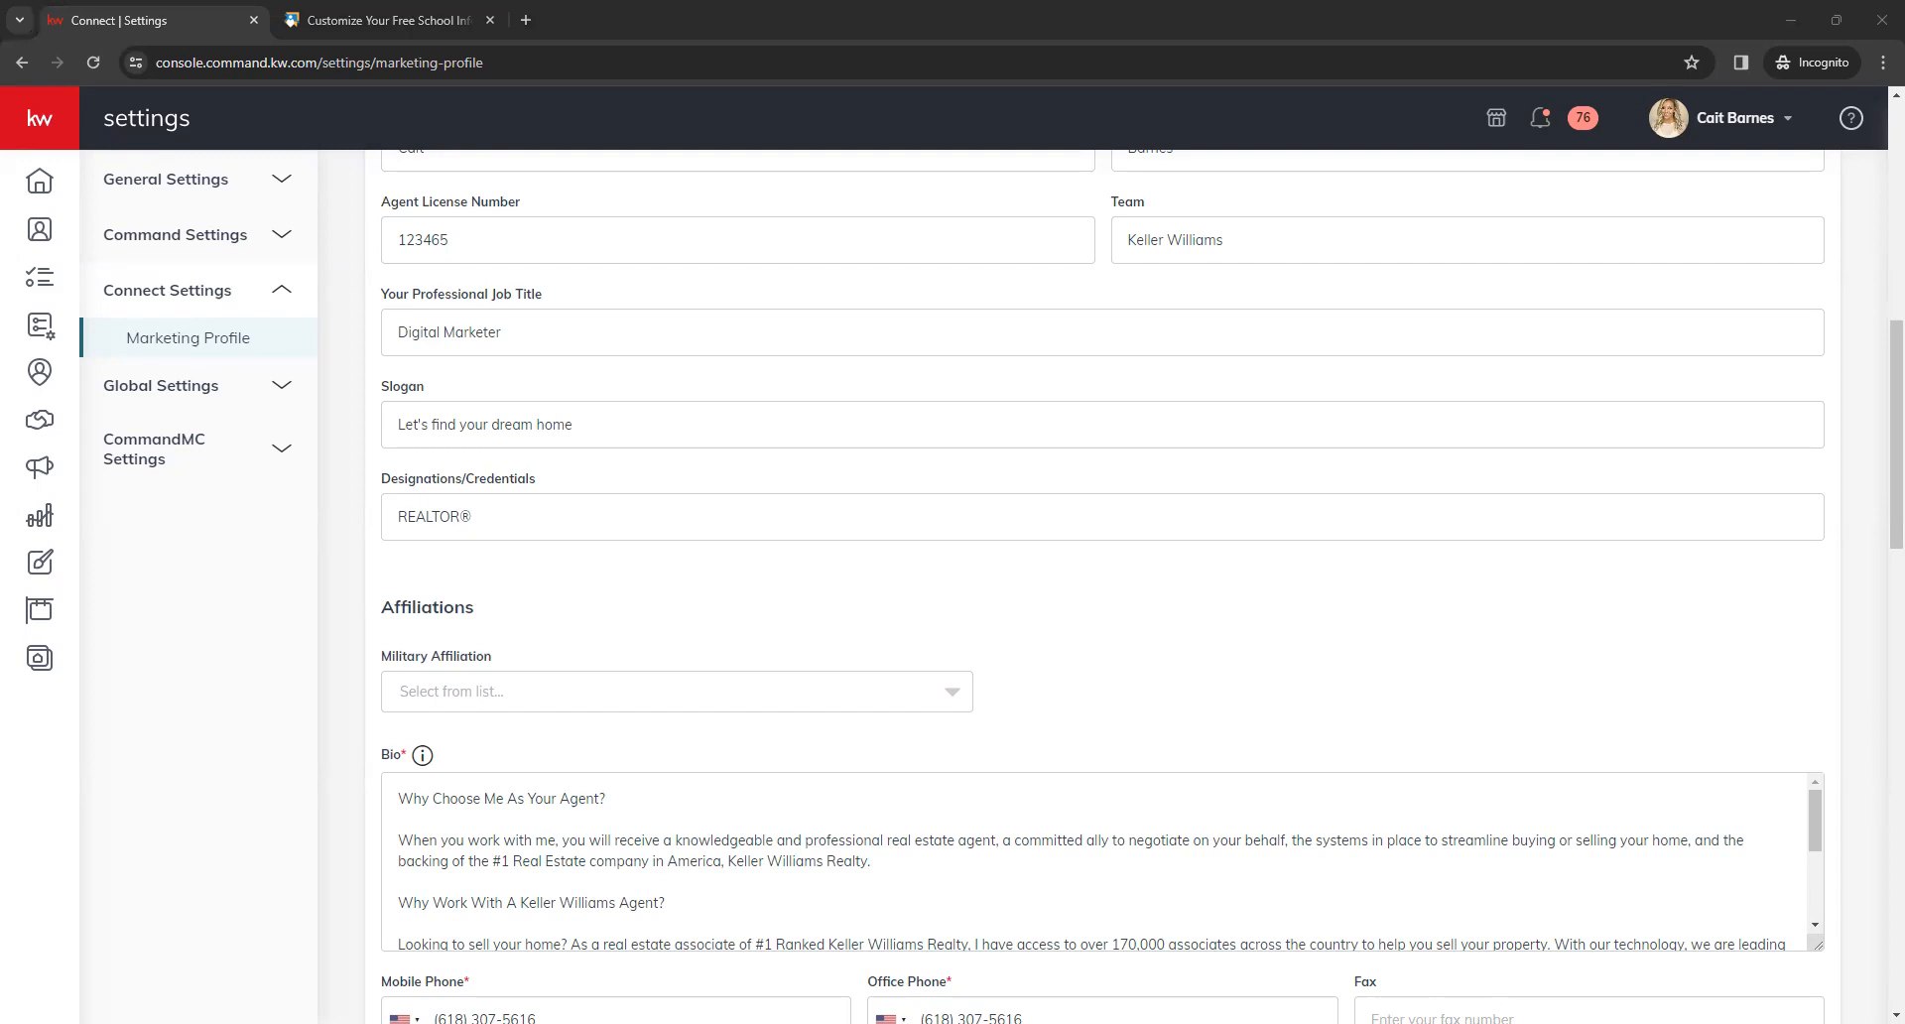
# Restore the Designations/Credentials entry to Digital Marketer from the copied text
pyautogui.tripleClick(662, 514)
pyautogui.hotkey('ctrl', 'v')
pyautogui.scroll(-1, 536, 595)
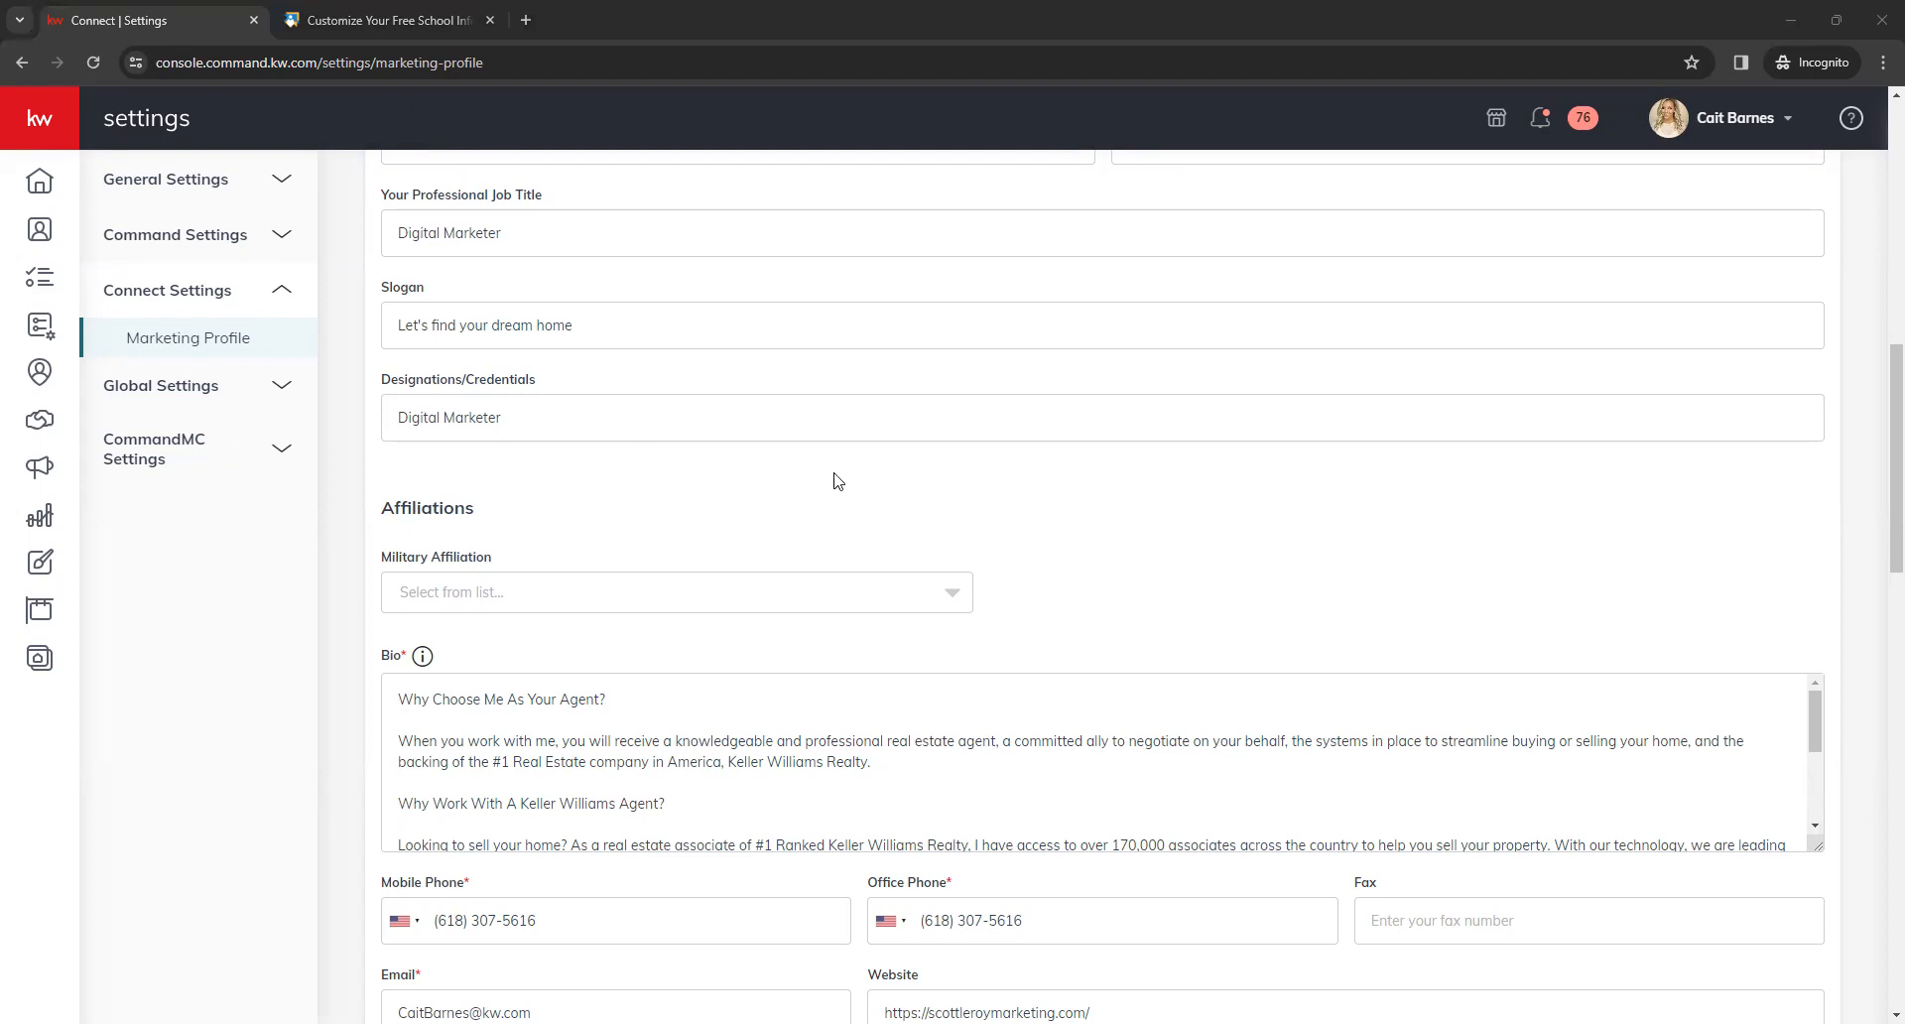
# Set the Military Affiliation to Active Duty Military and look through the Military Service Details options without choosing one
pyautogui.scroll(-3, 839, 480)
pyautogui.click(948, 310)
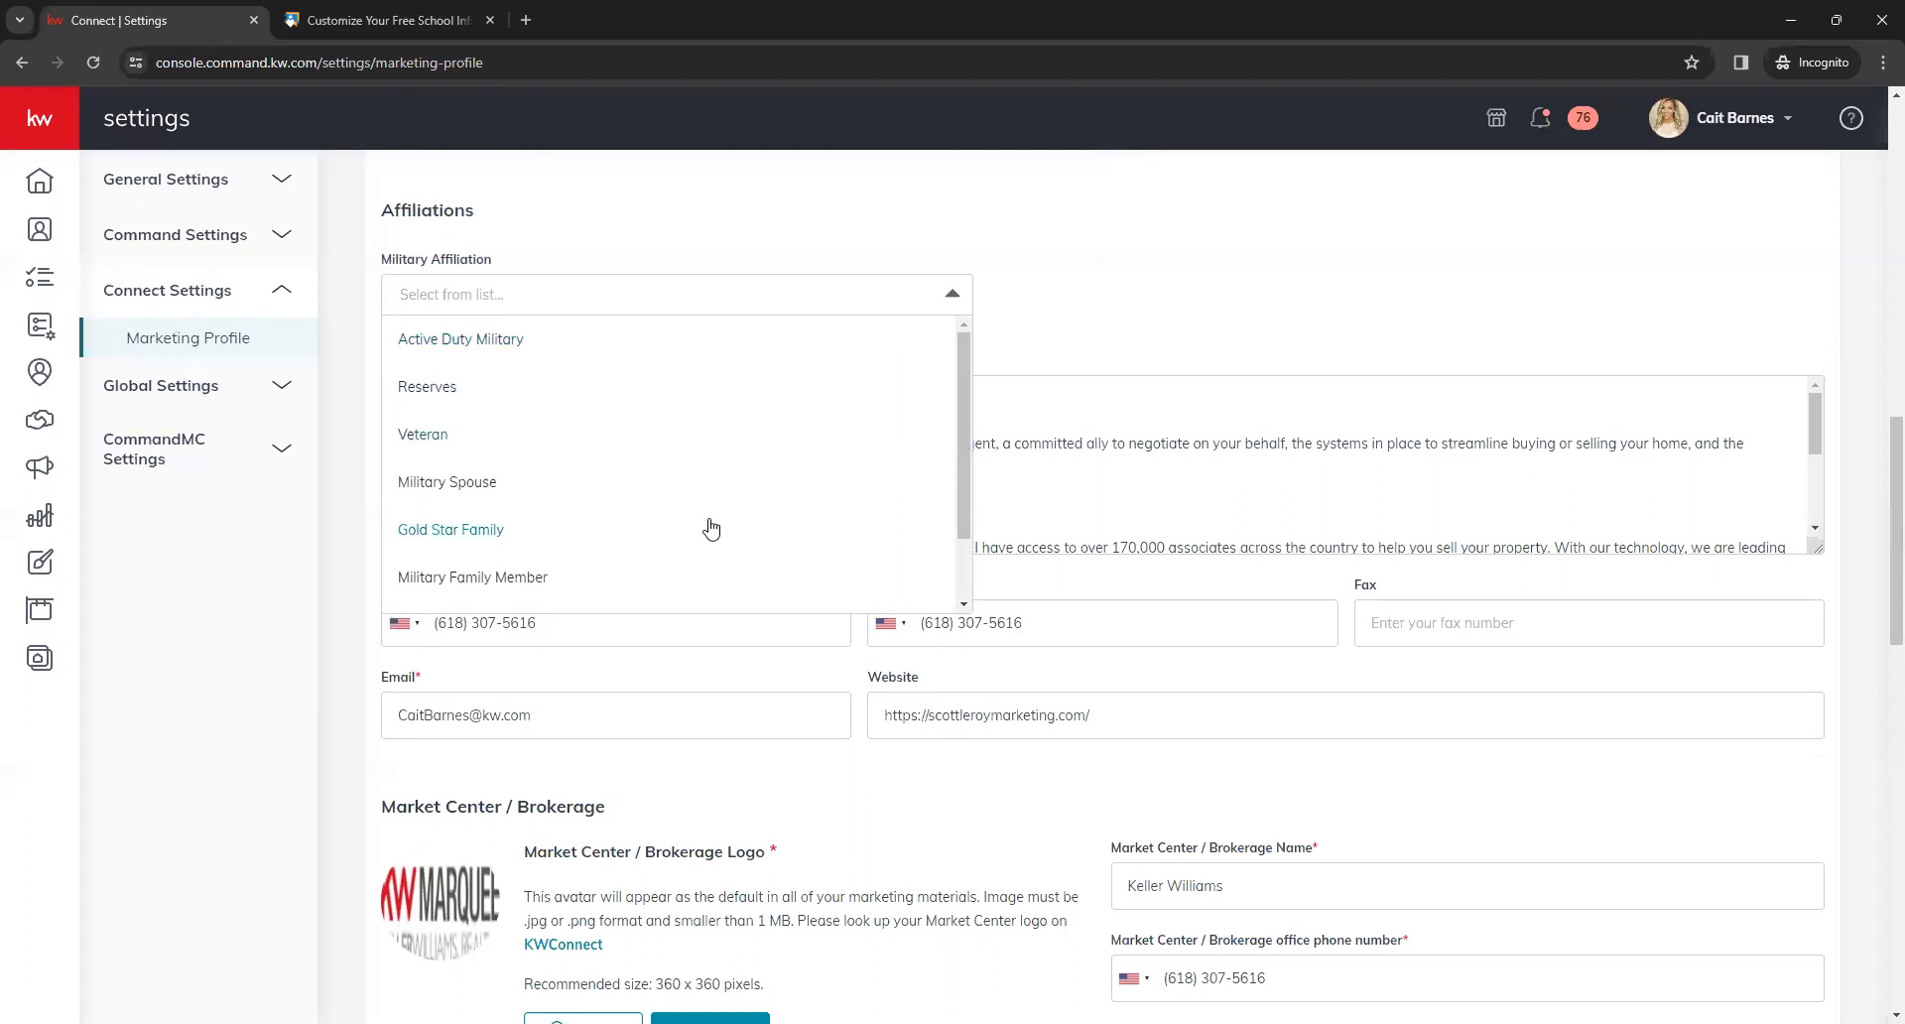
pyautogui.click(738, 345)
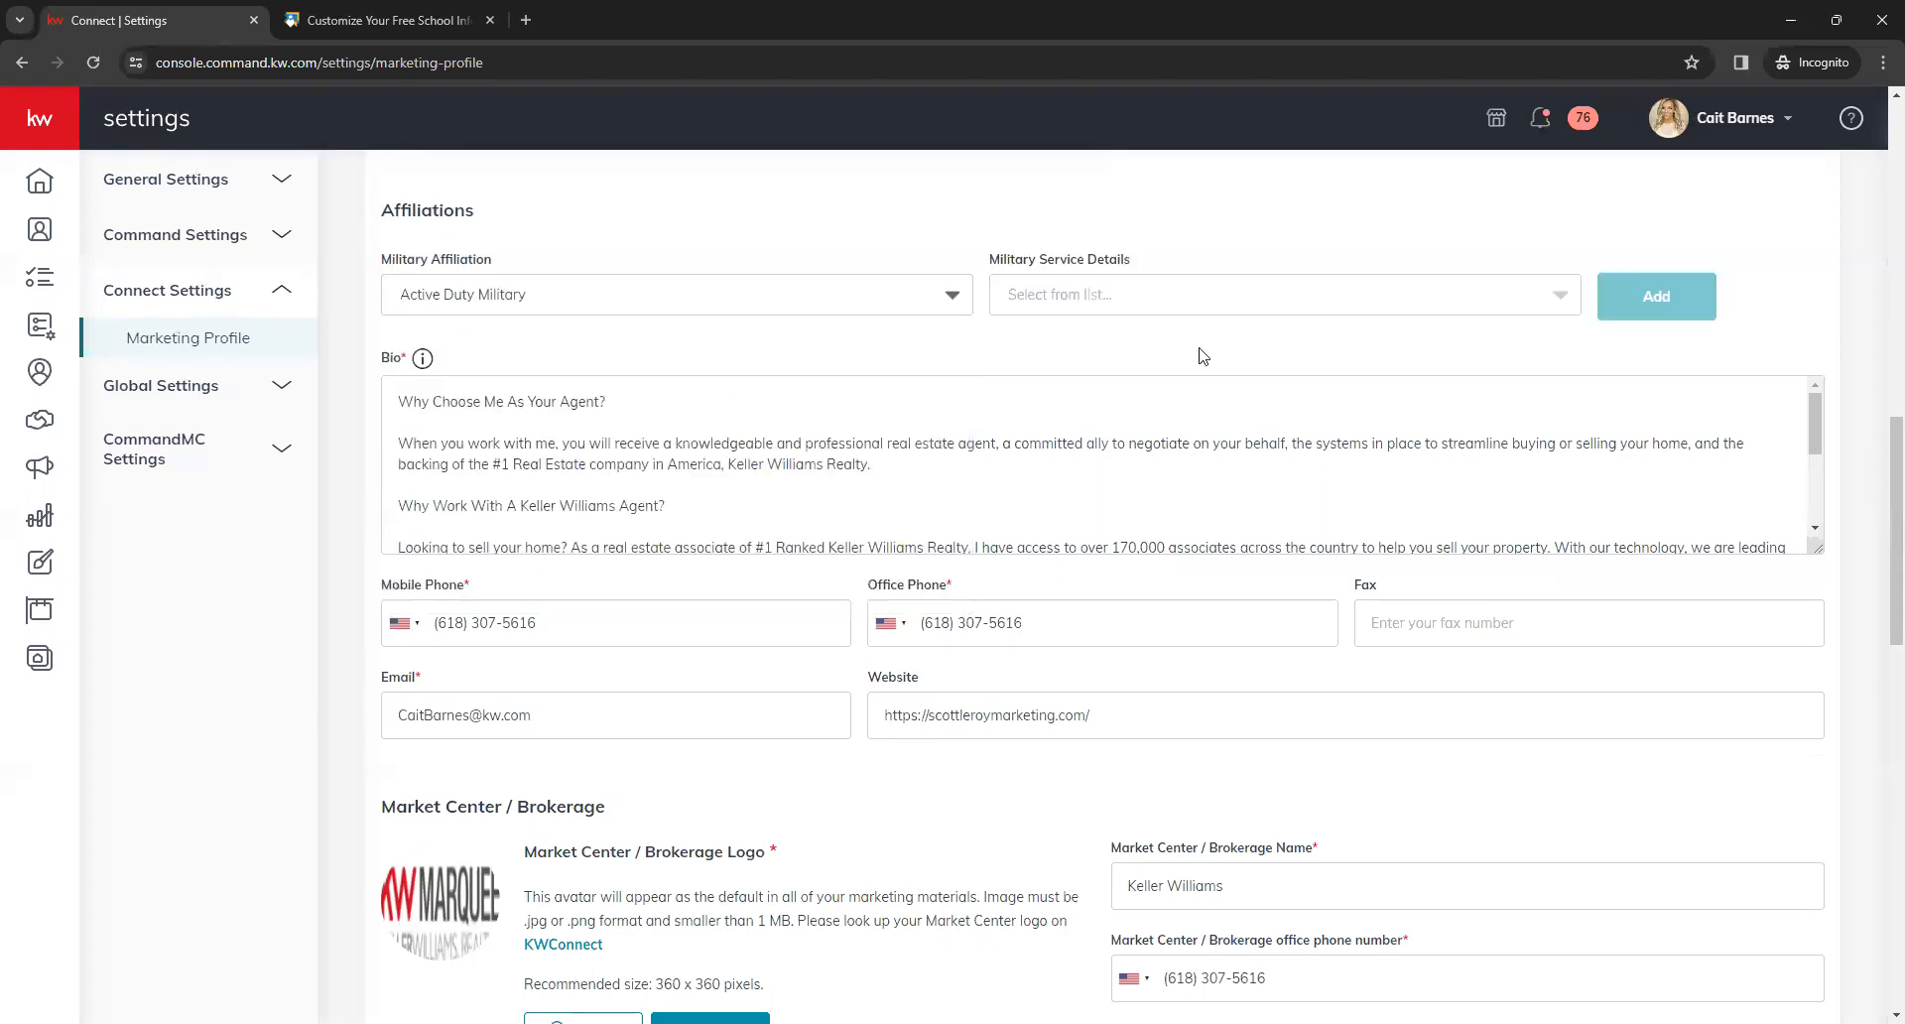
pyautogui.scroll(1, 1324, 448)
pyautogui.click(1531, 401)
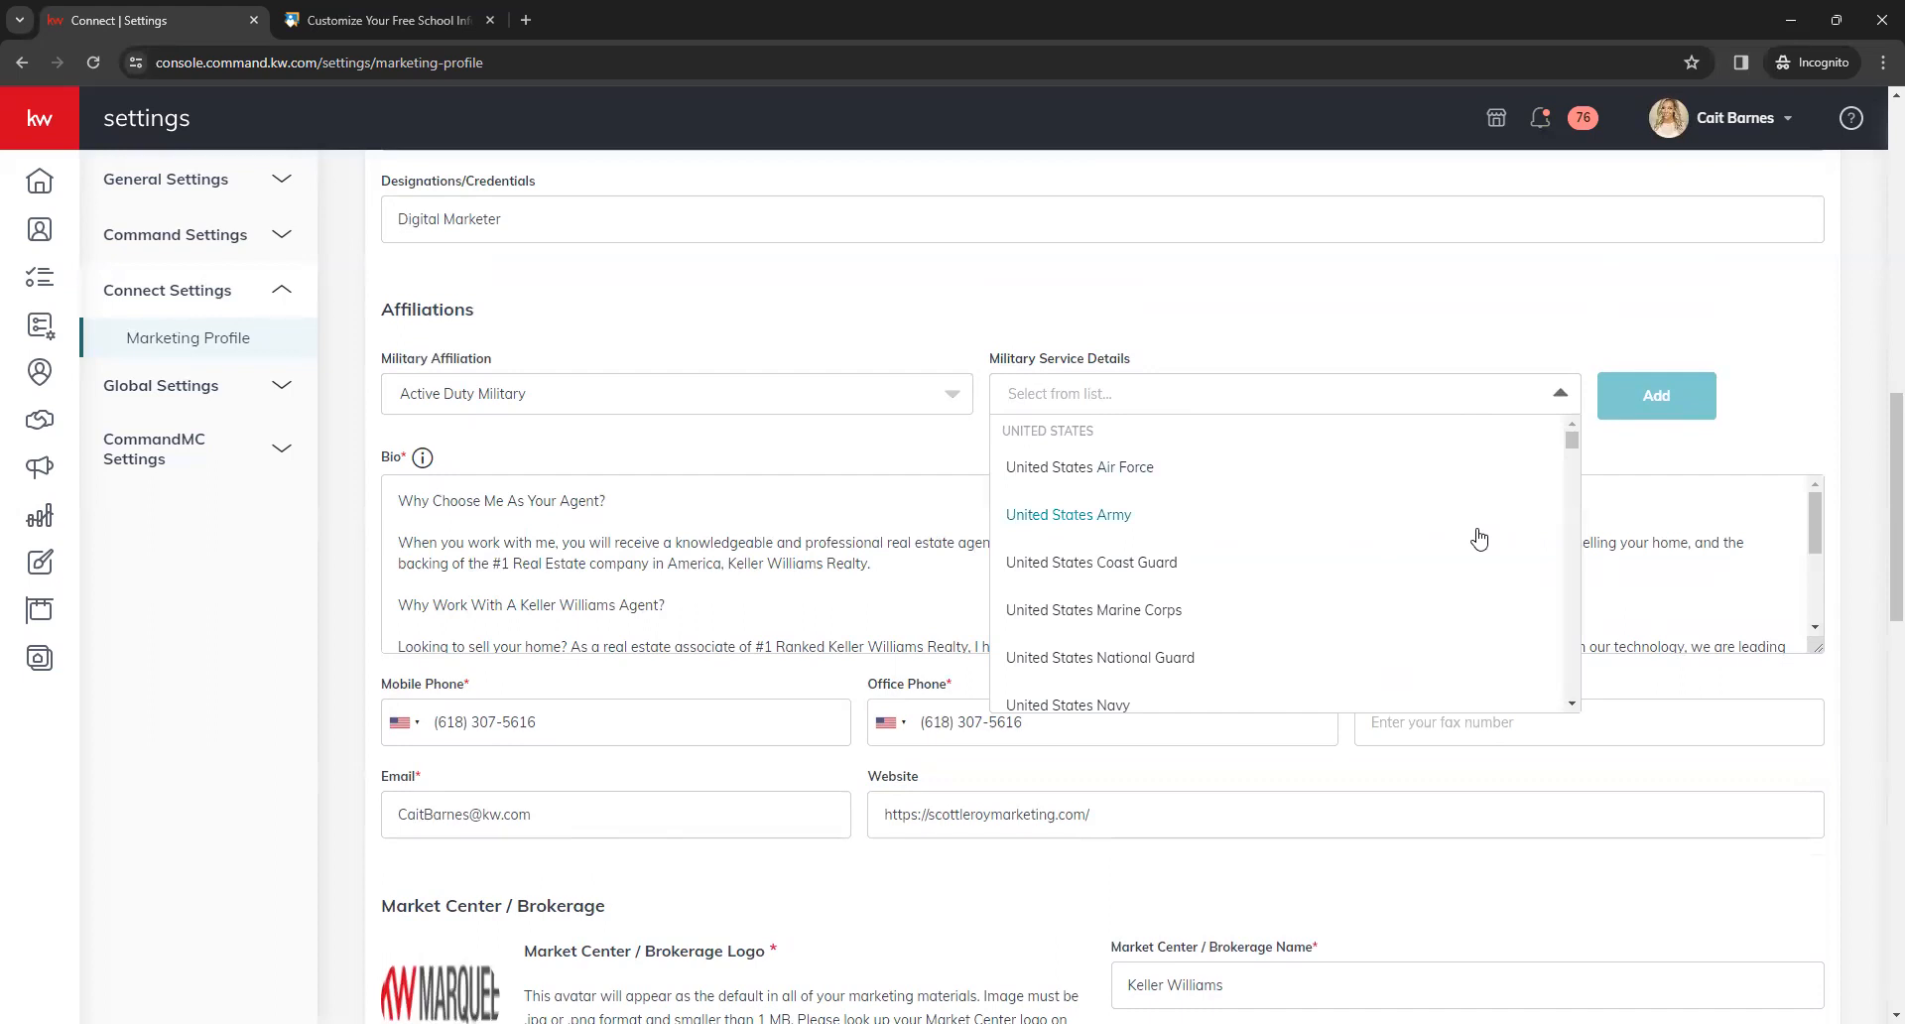
pyautogui.click(1436, 331)
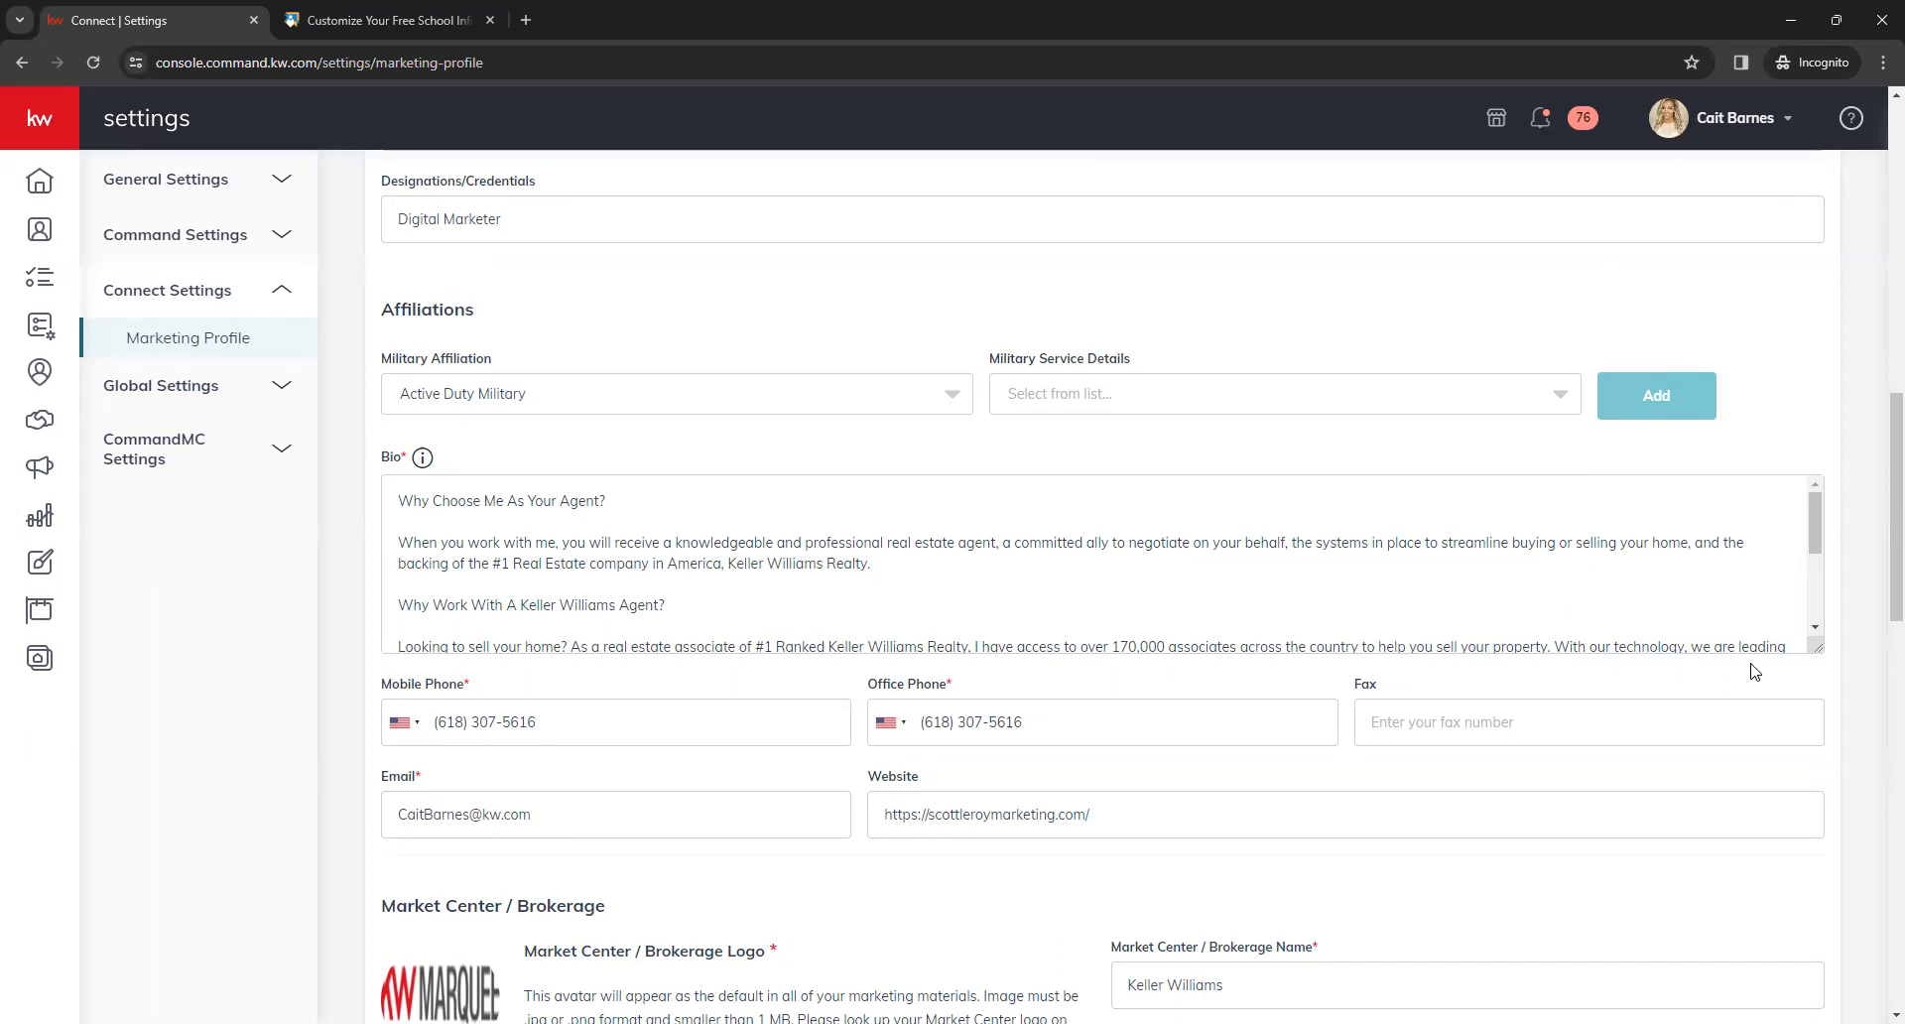
# Enlarge the Bio box to show its full text and review the contact, Market Center / Brokerage and Compliance sections
pyautogui.moveTo(1820, 646); pyautogui.dragTo(1828, 886)
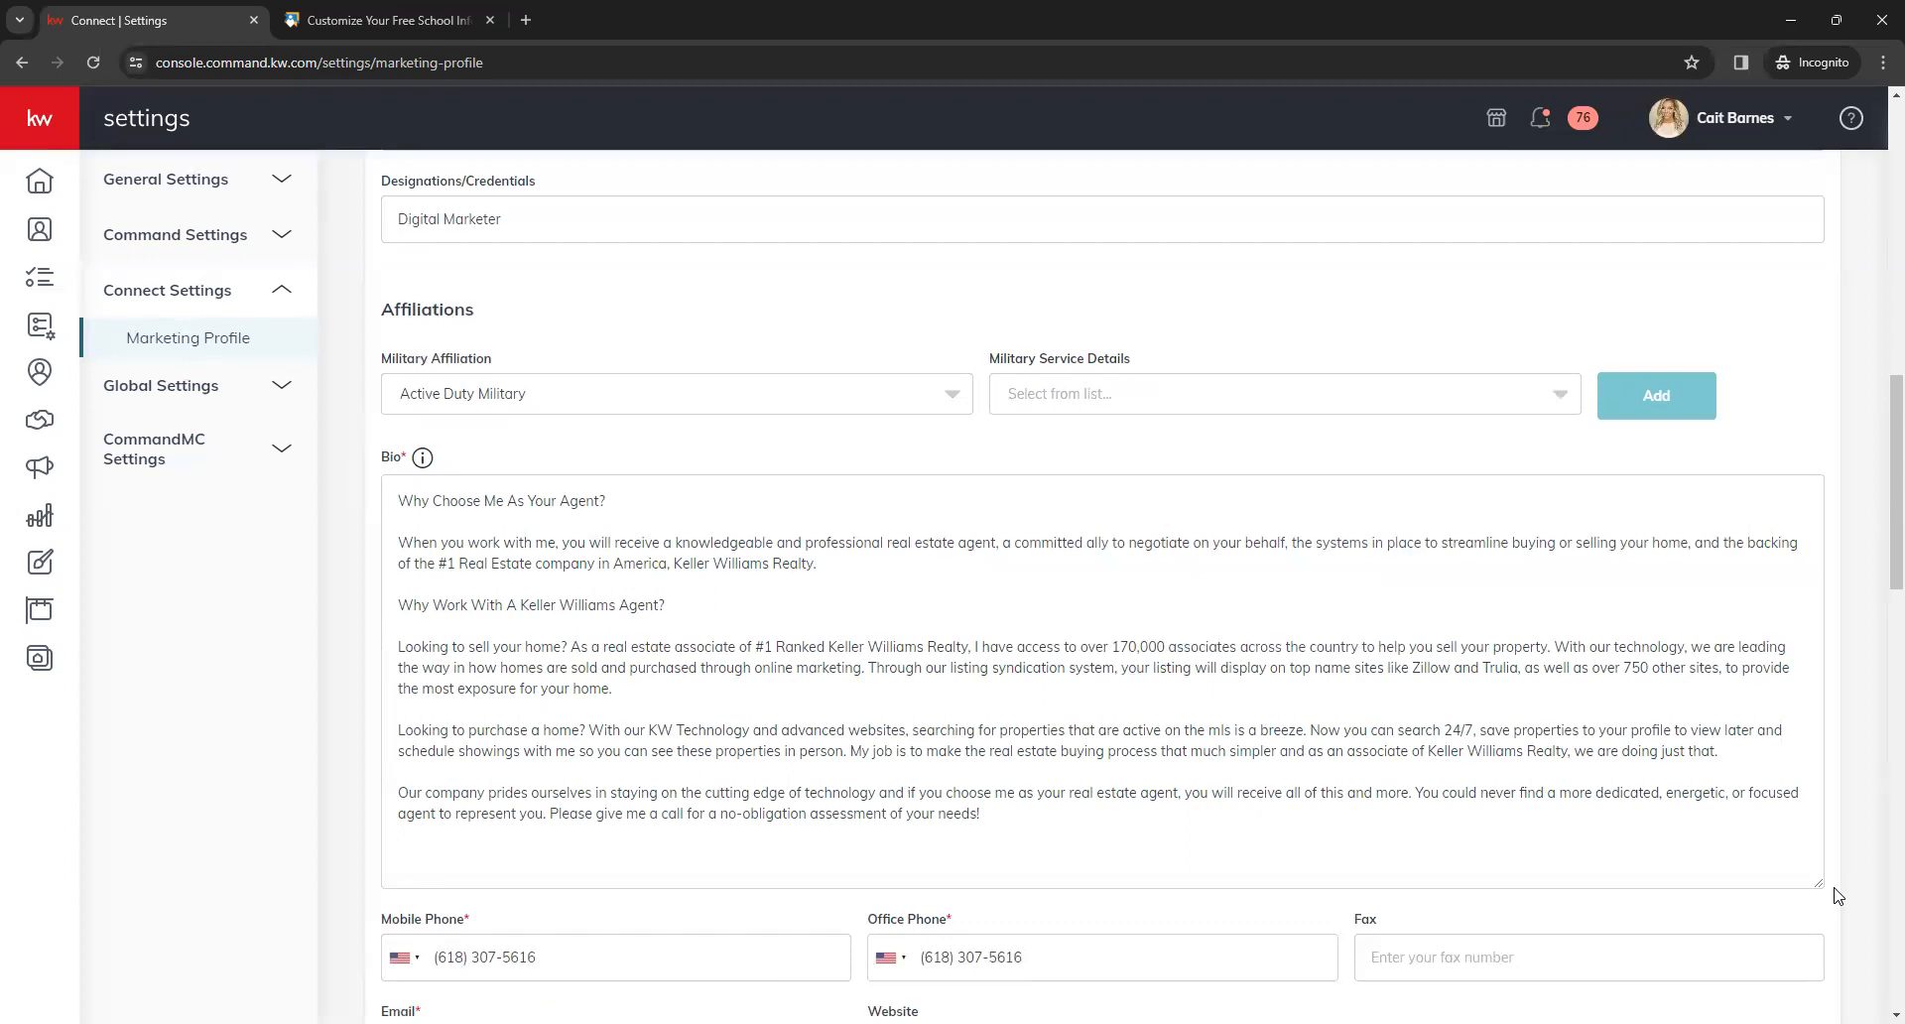
pyautogui.scroll(-4, 1857, 834)
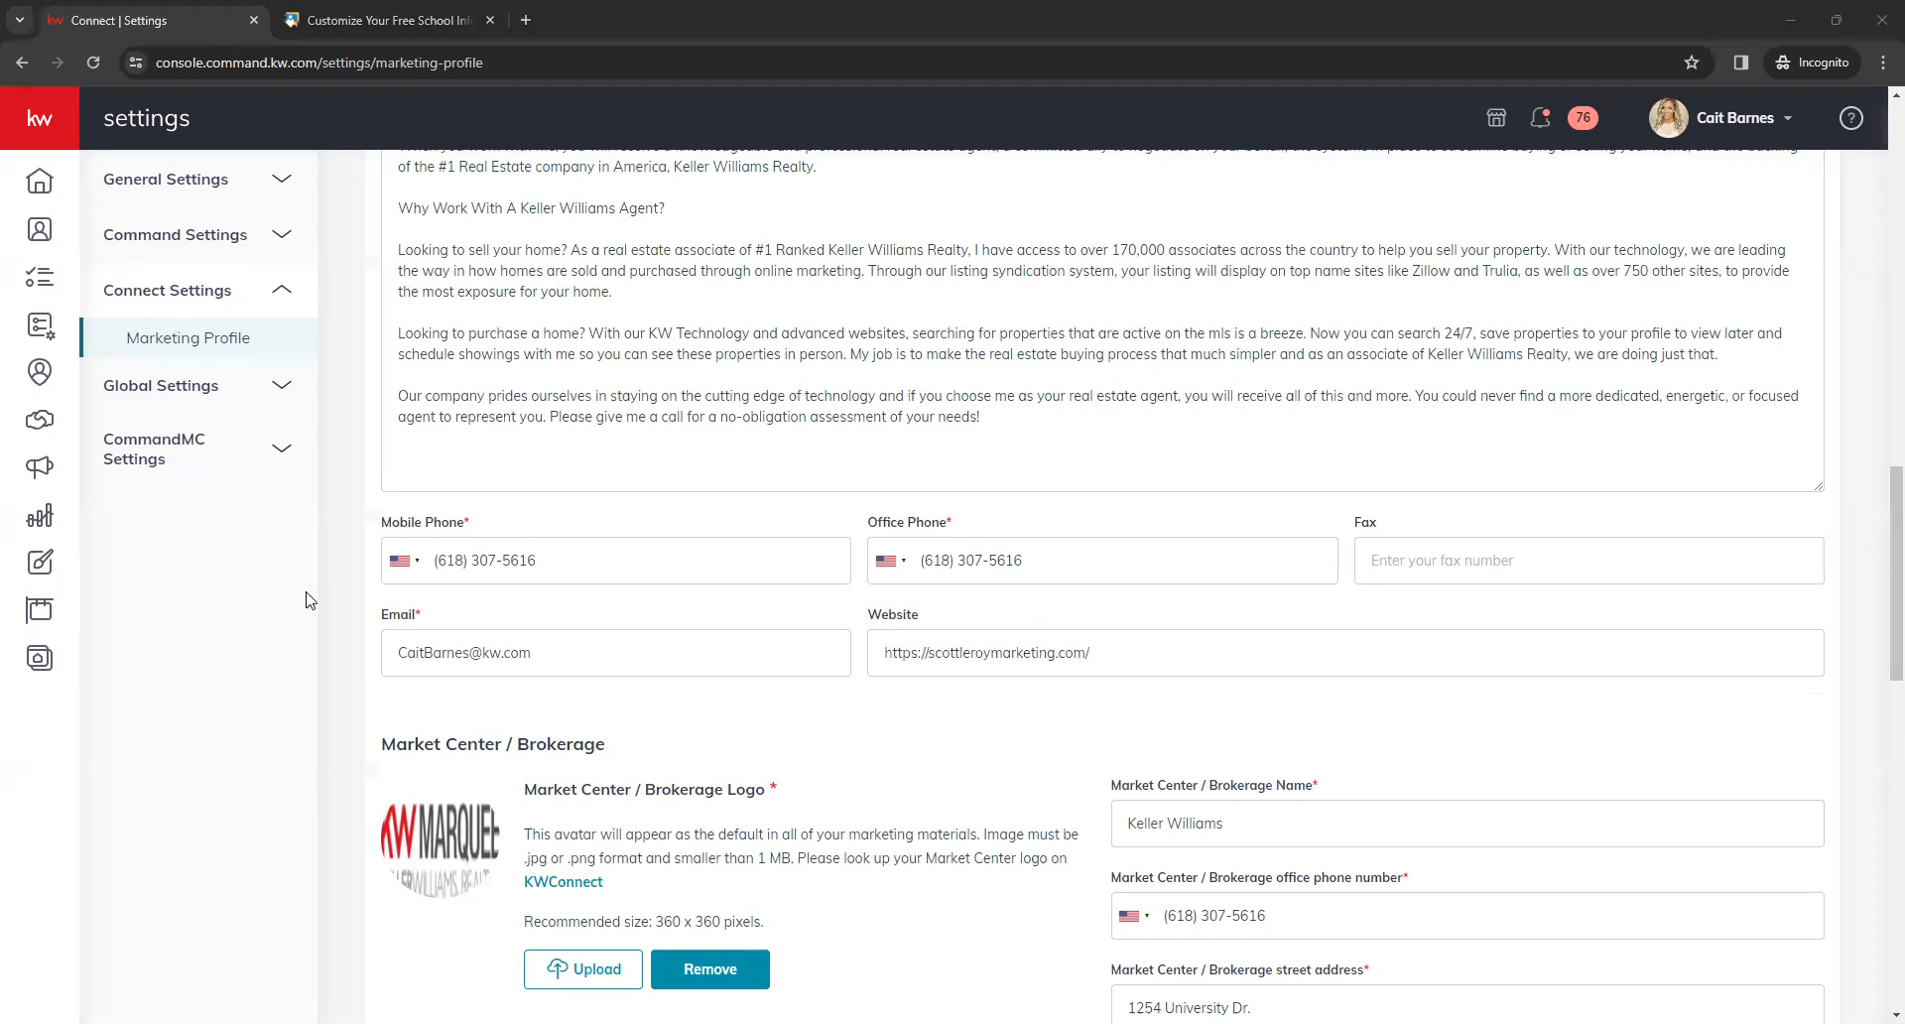
pyautogui.scroll(-1, 608, 679)
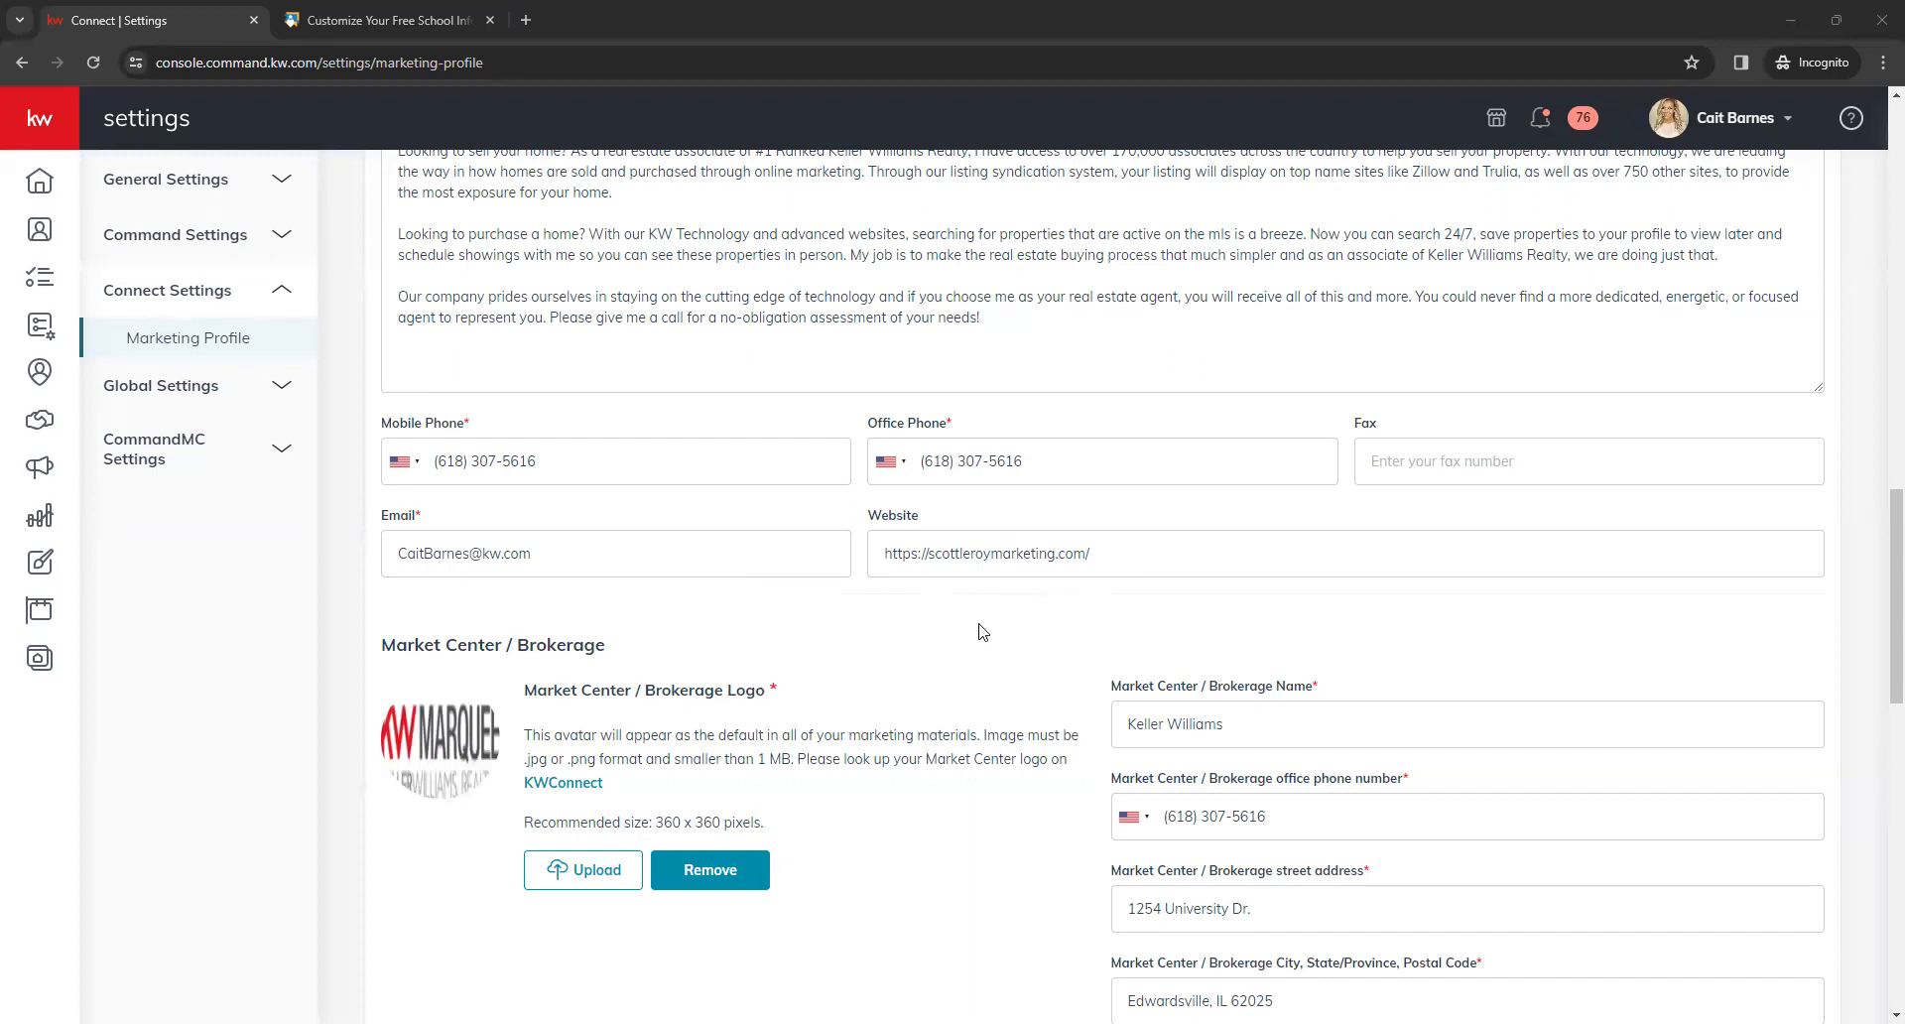
pyautogui.scroll(-1, 987, 585)
pyautogui.scroll(-3, 987, 585)
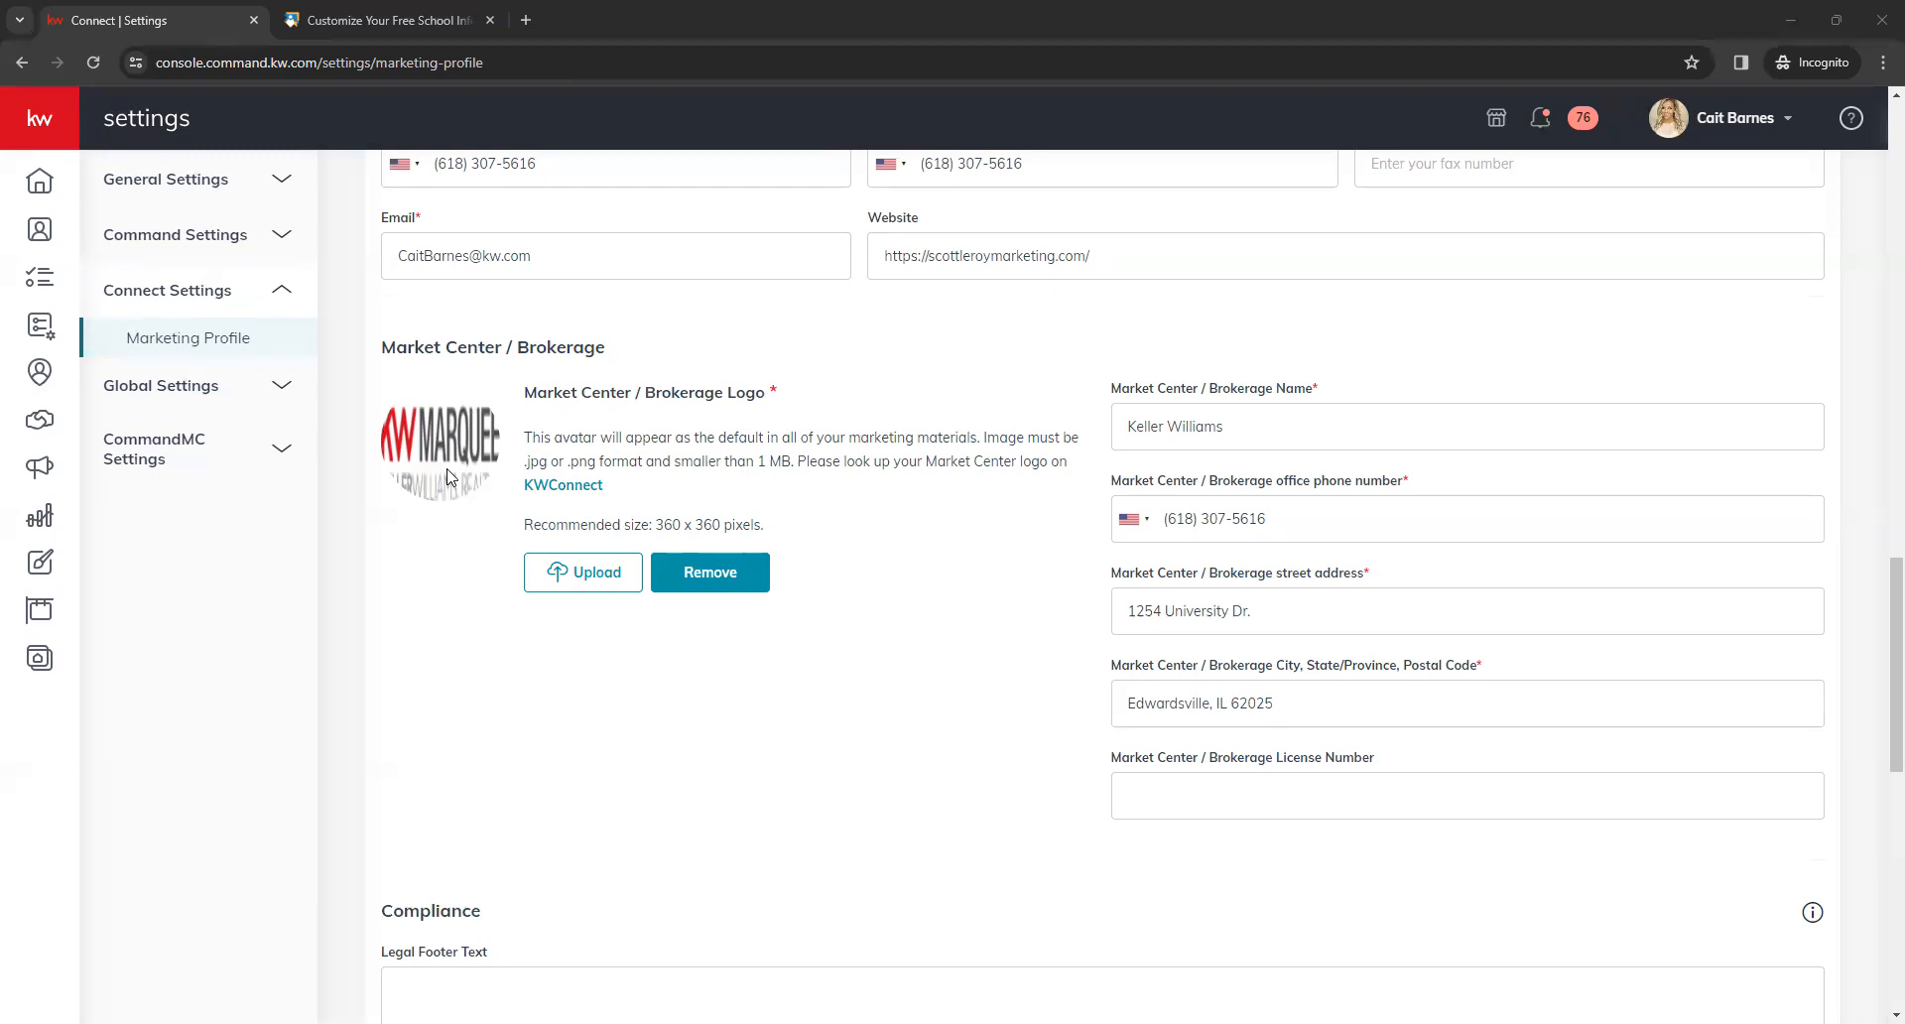
pyautogui.scroll(-4, 460, 566)
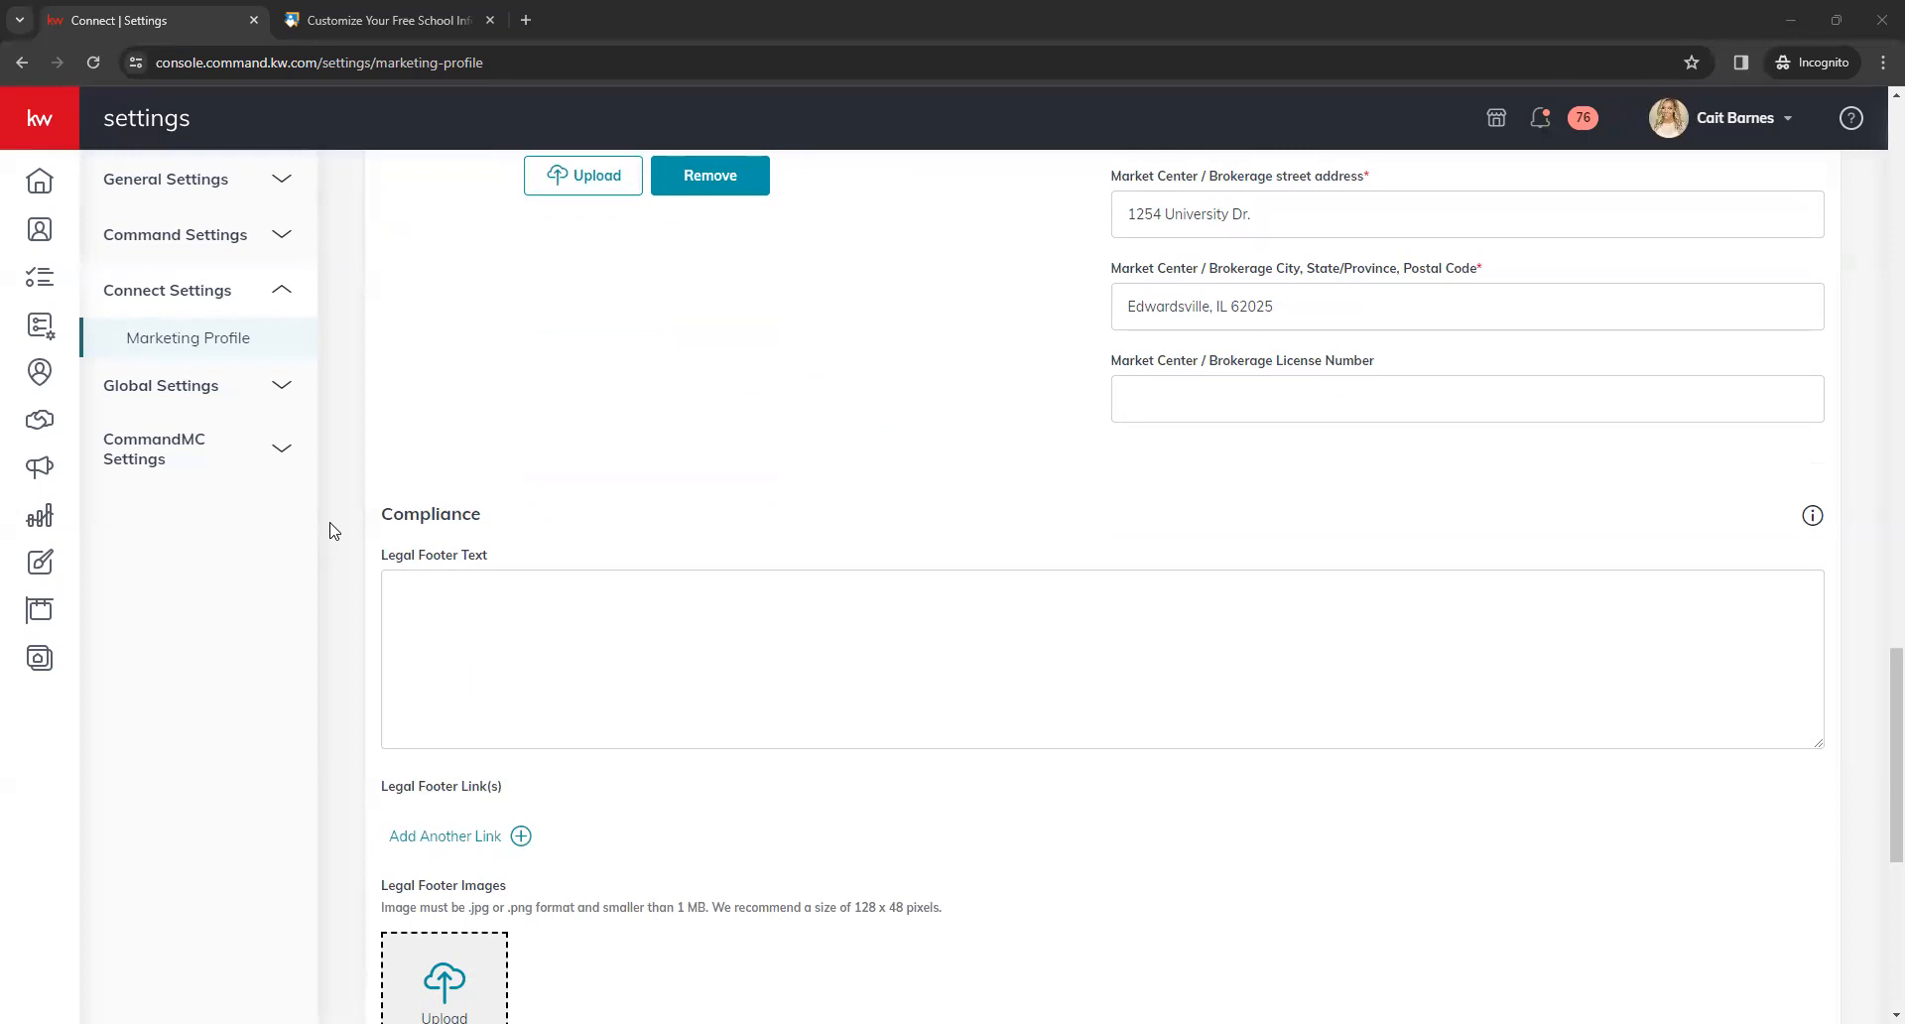
pyautogui.scroll(-2, 330, 531)
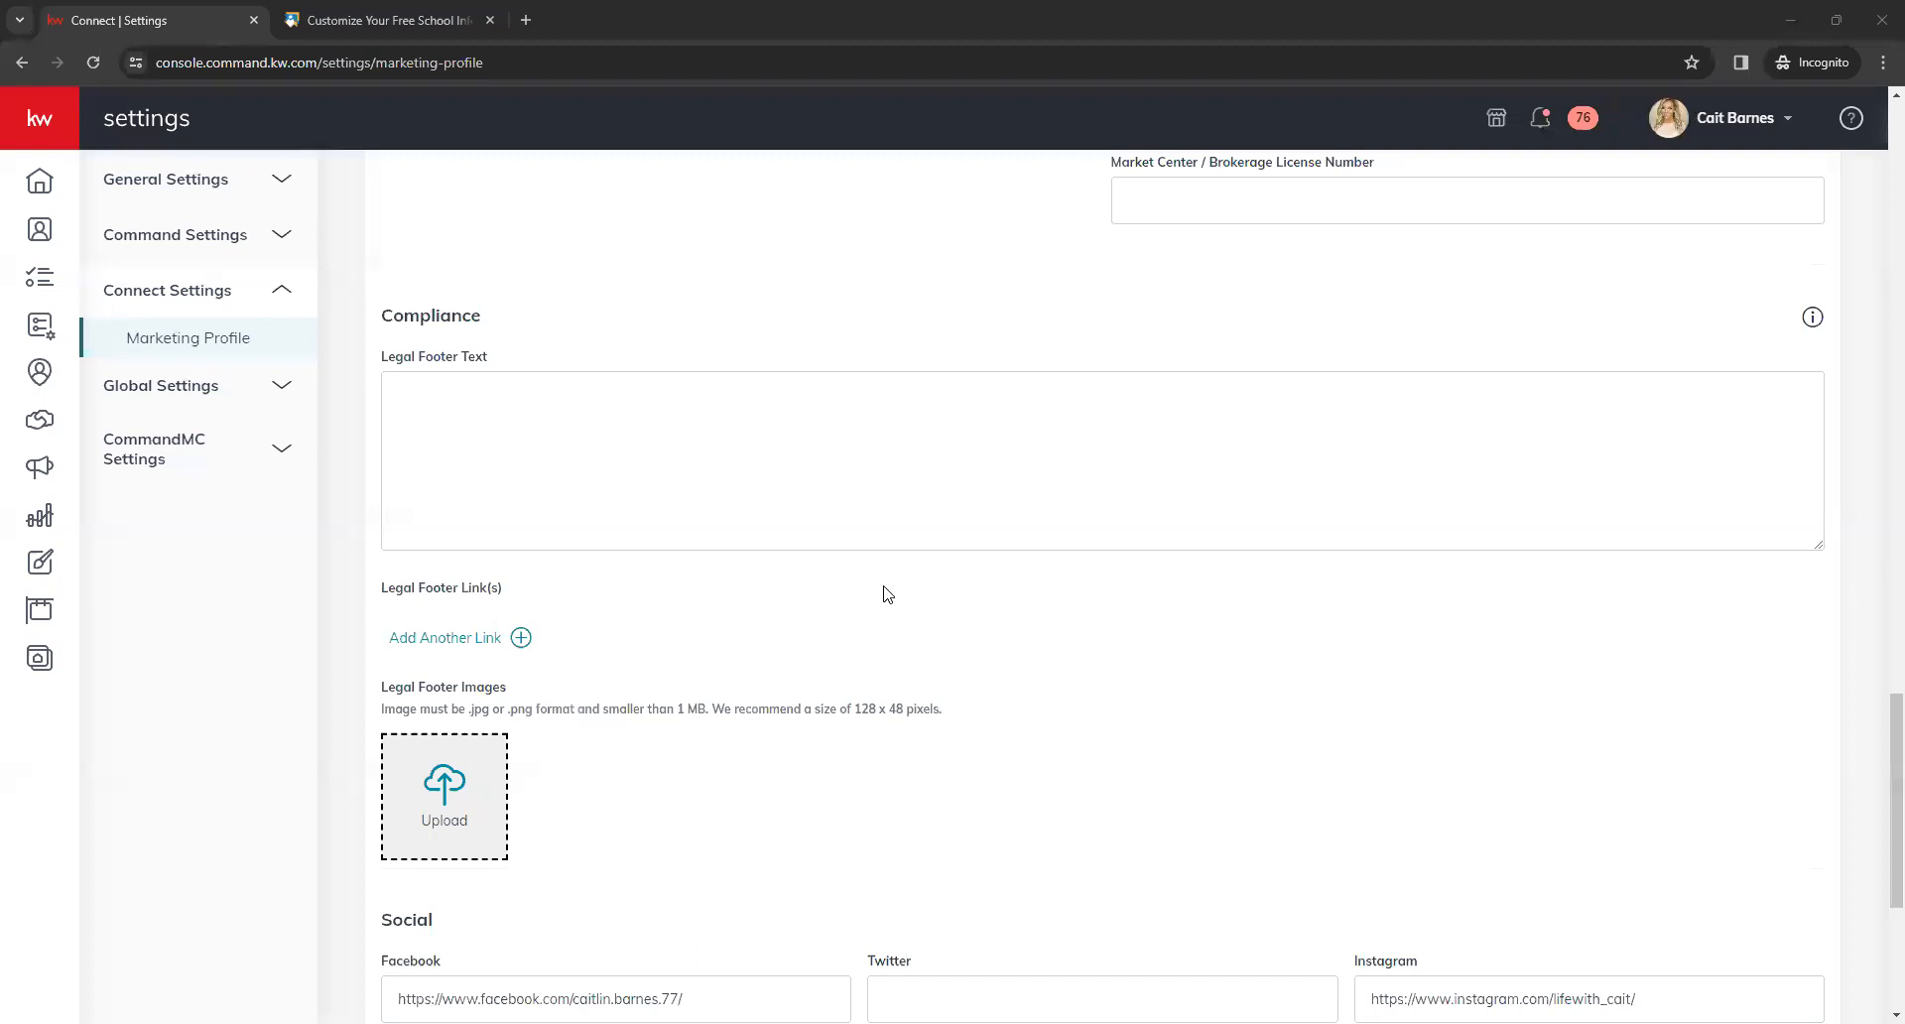
pyautogui.scroll(-2, 886, 594)
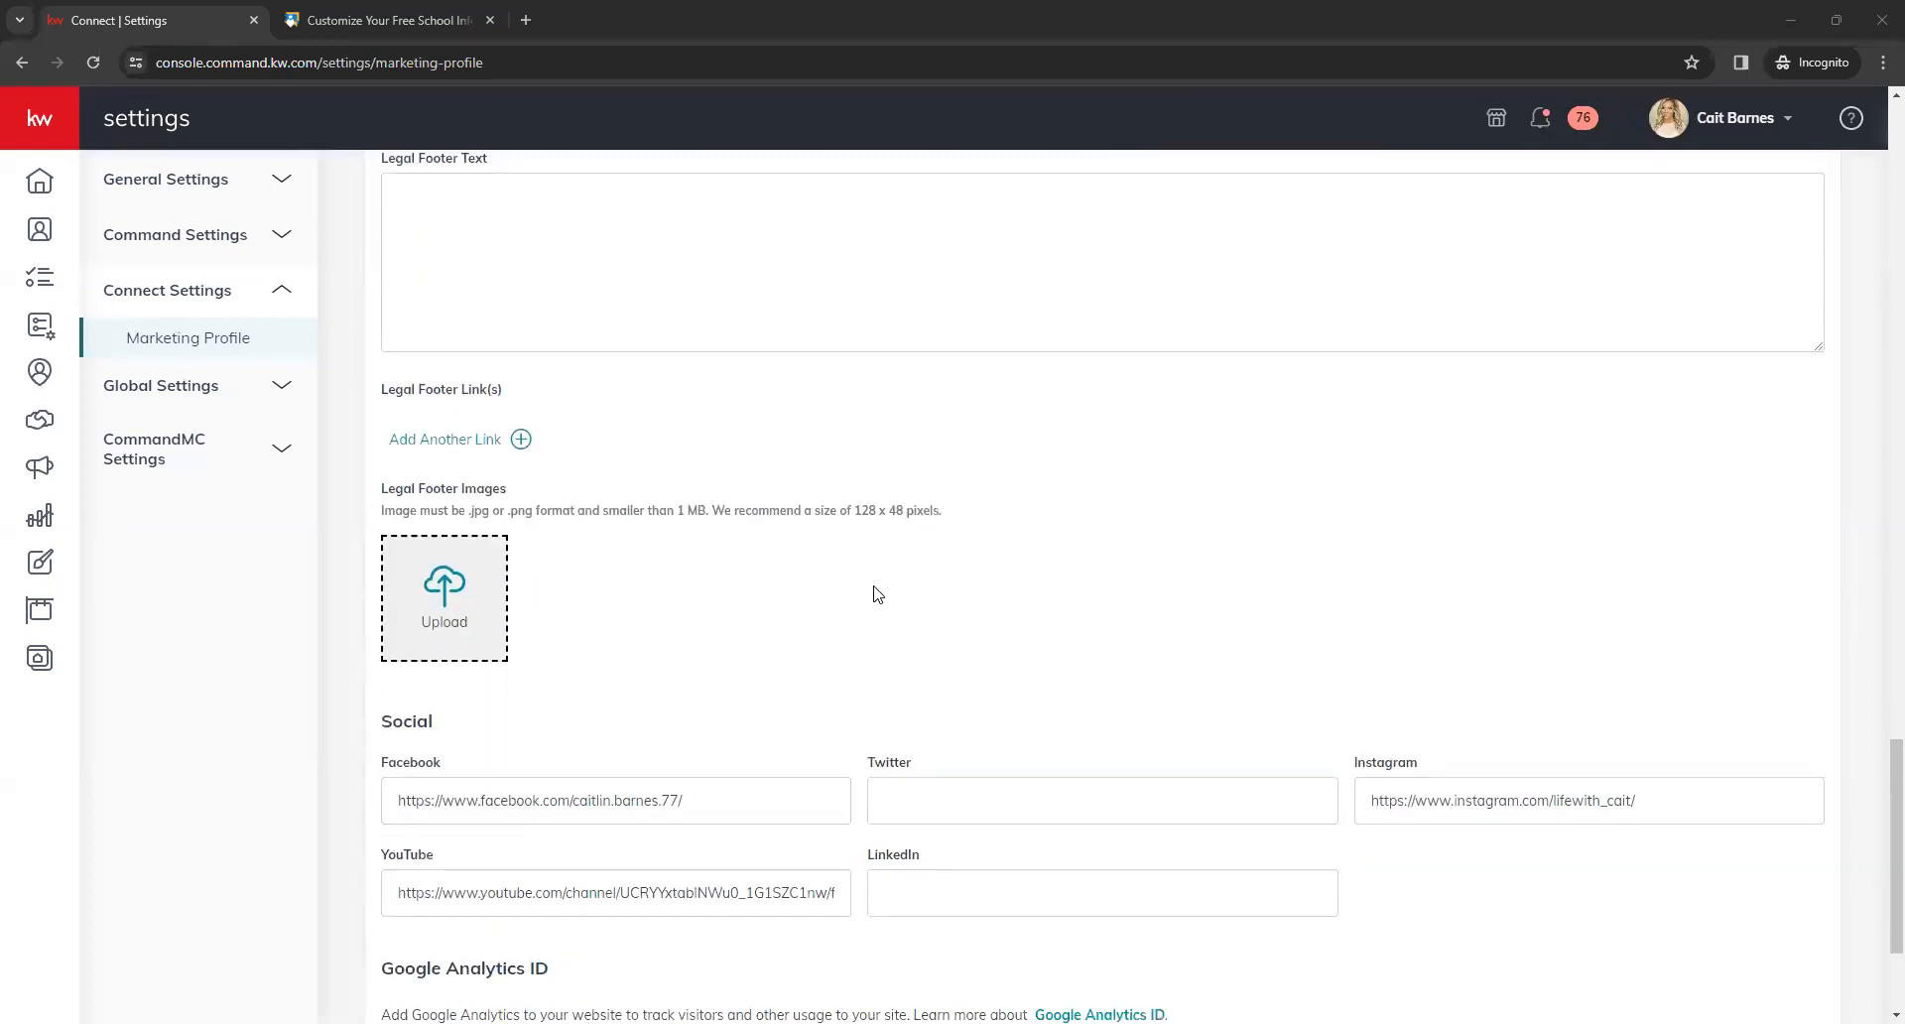
# Add an empty legal footer link under Compliance and delete it again
pyautogui.scroll(1, 869, 595)
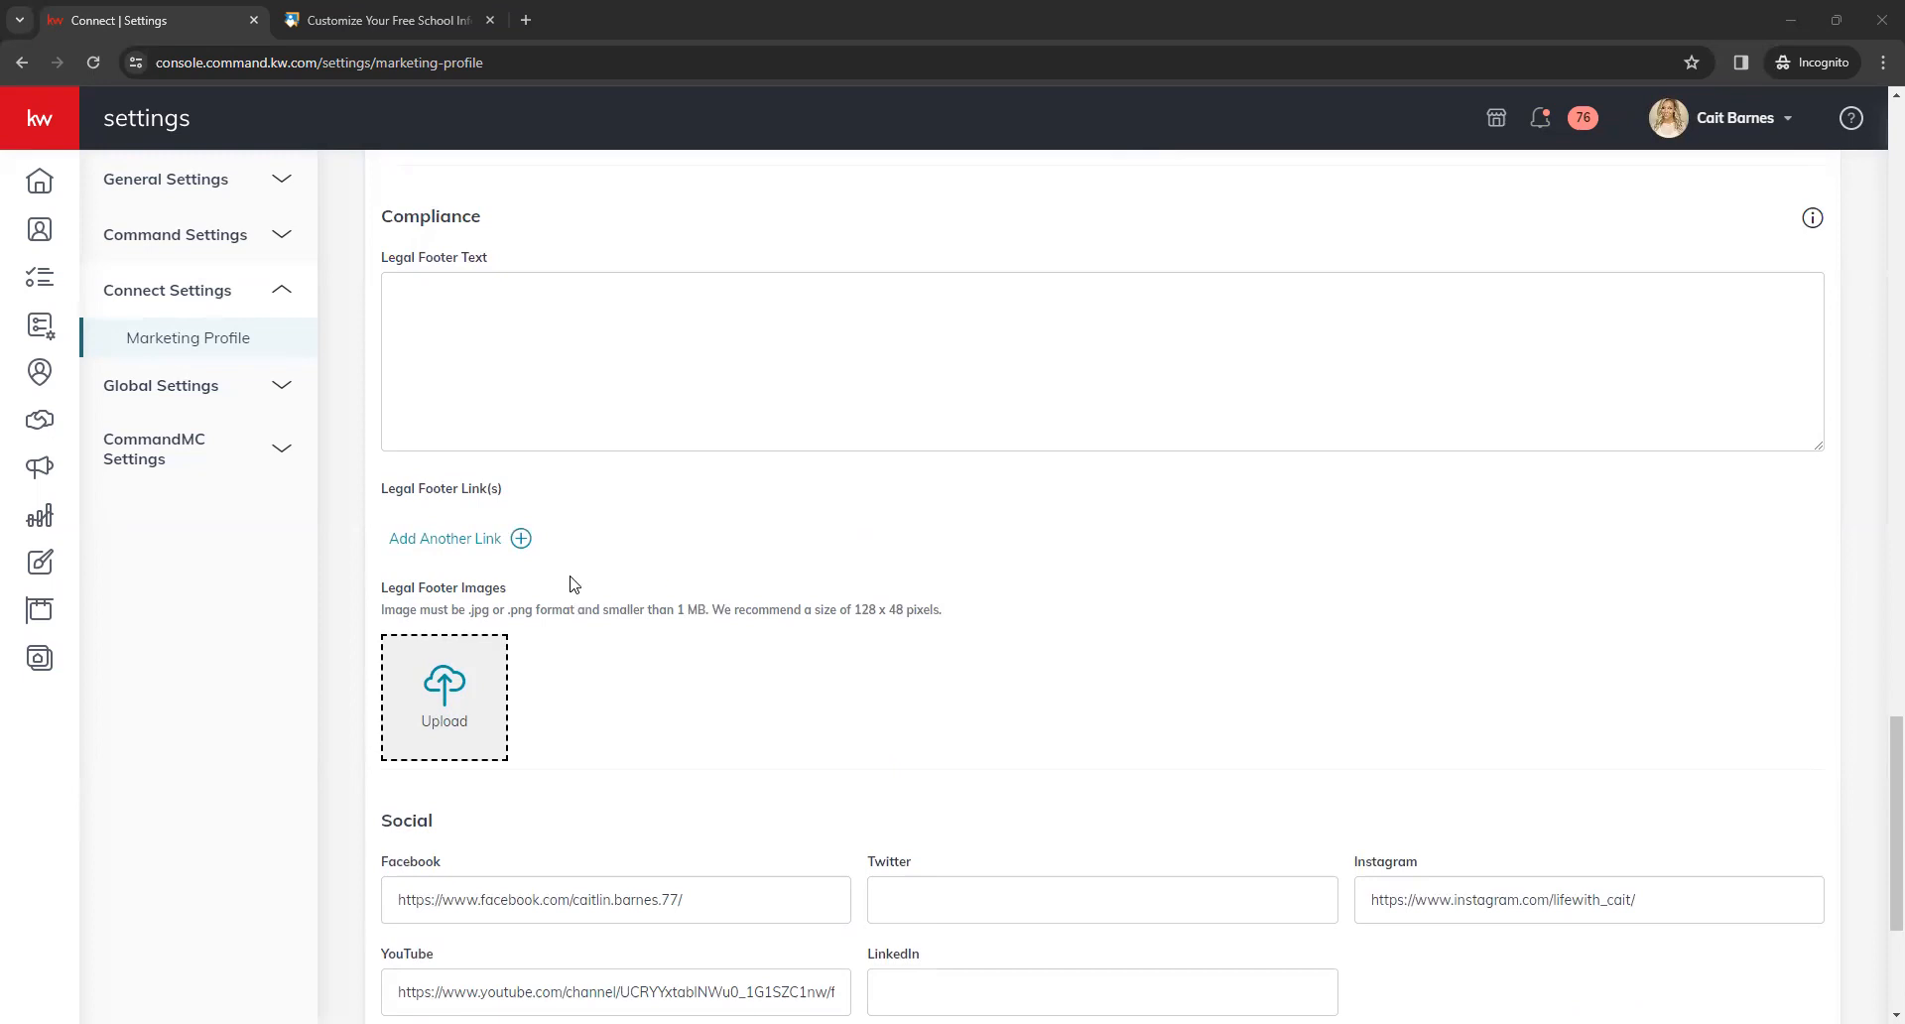
pyautogui.click(458, 540)
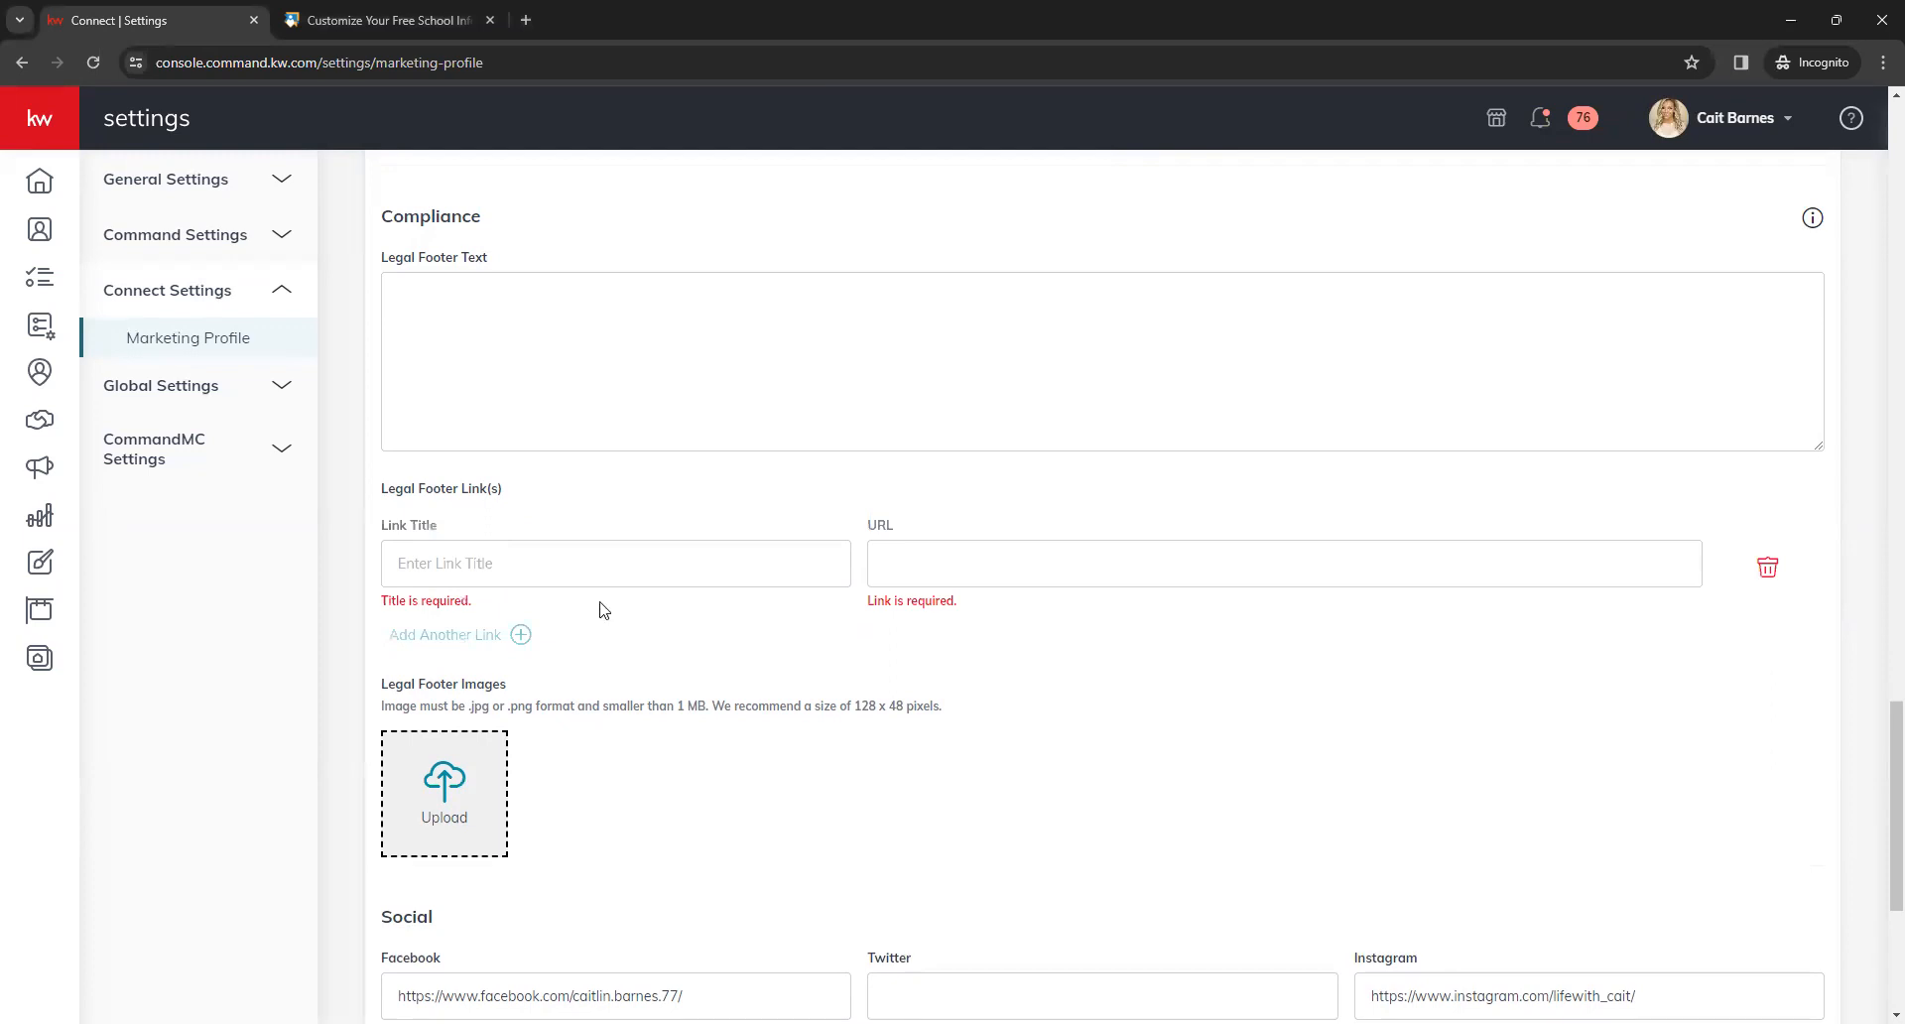
pyautogui.click(643, 572)
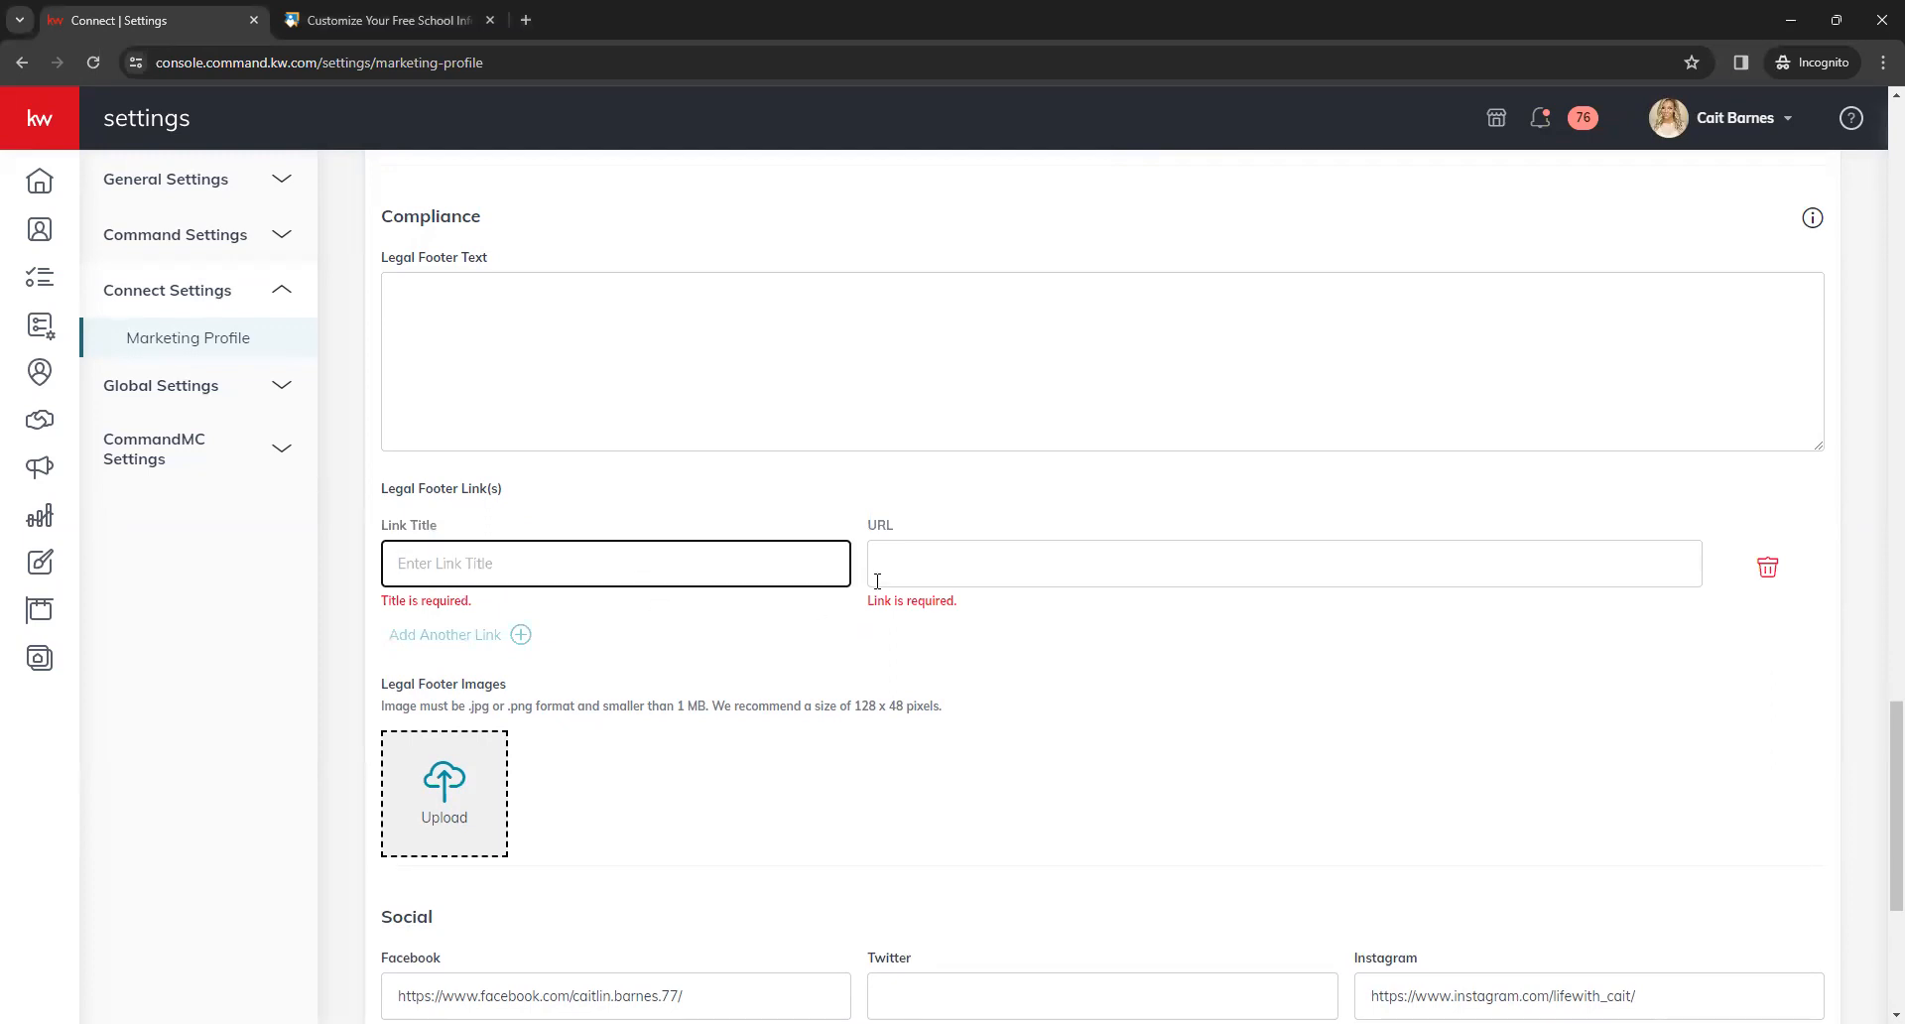
pyautogui.click(952, 567)
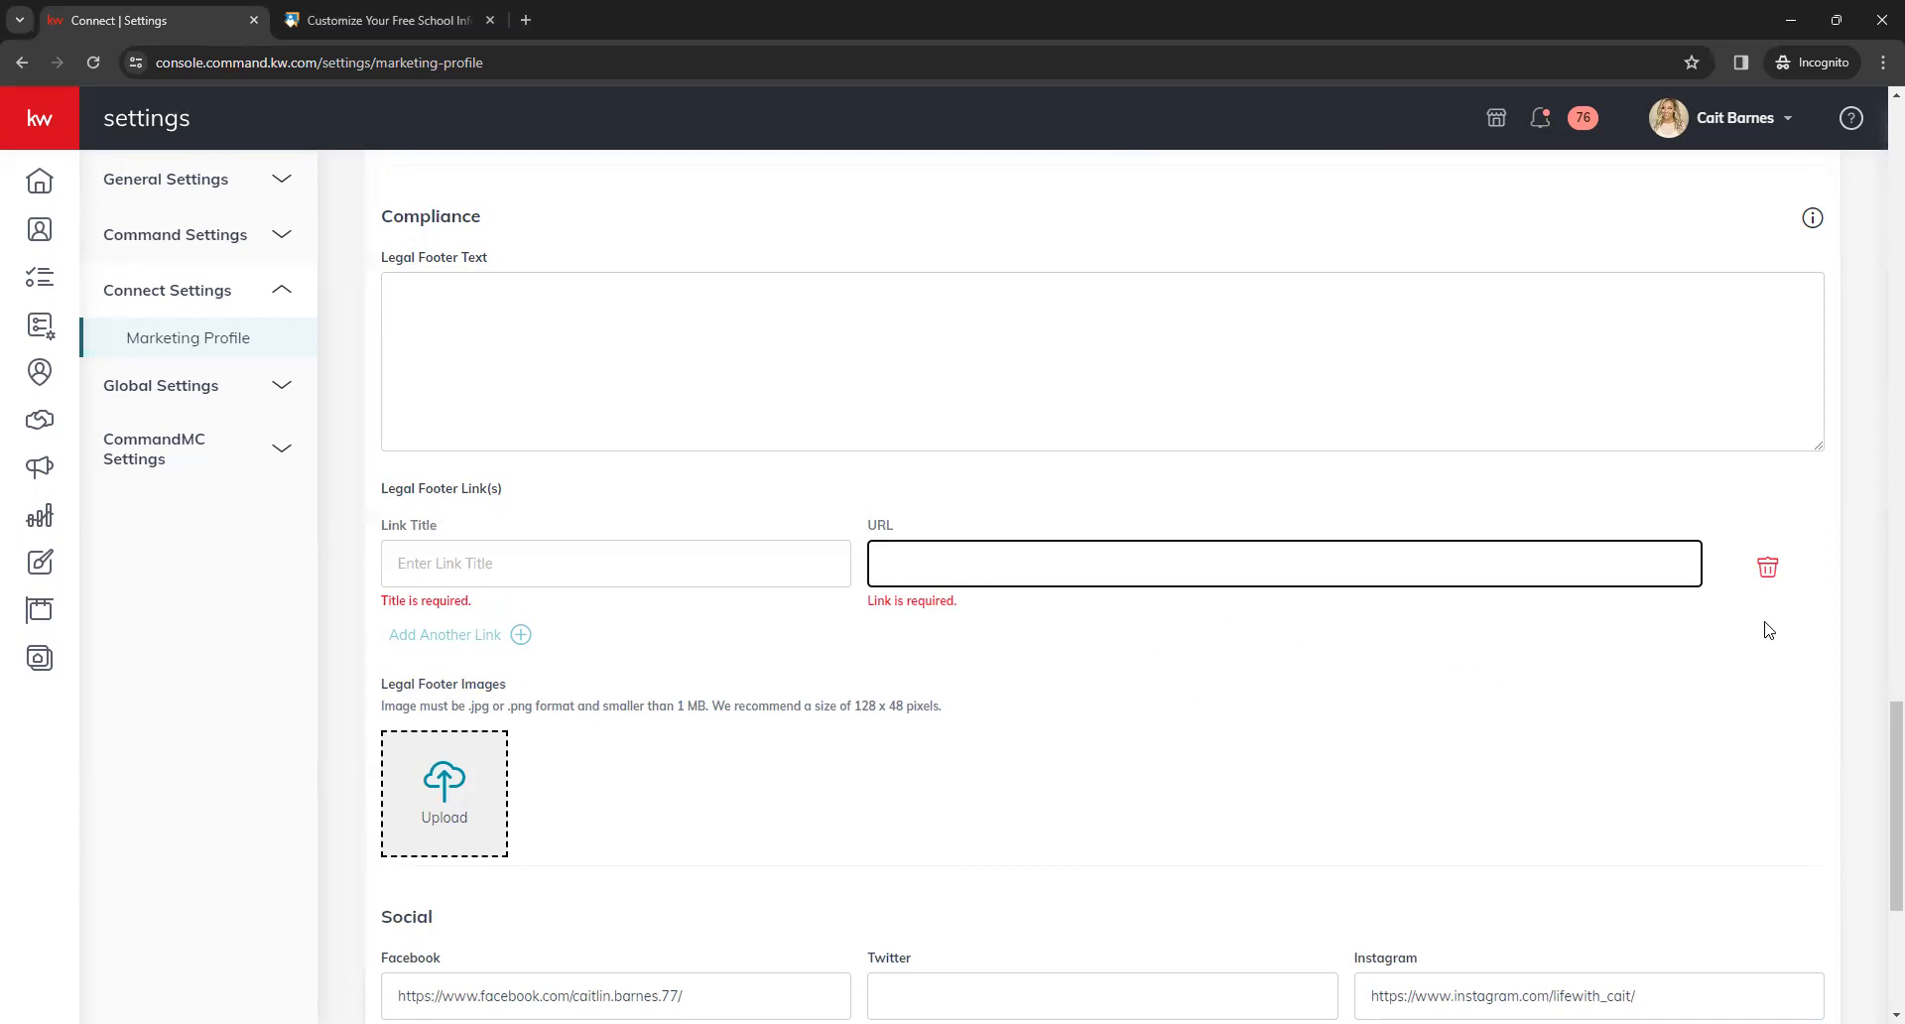
pyautogui.click(1768, 569)
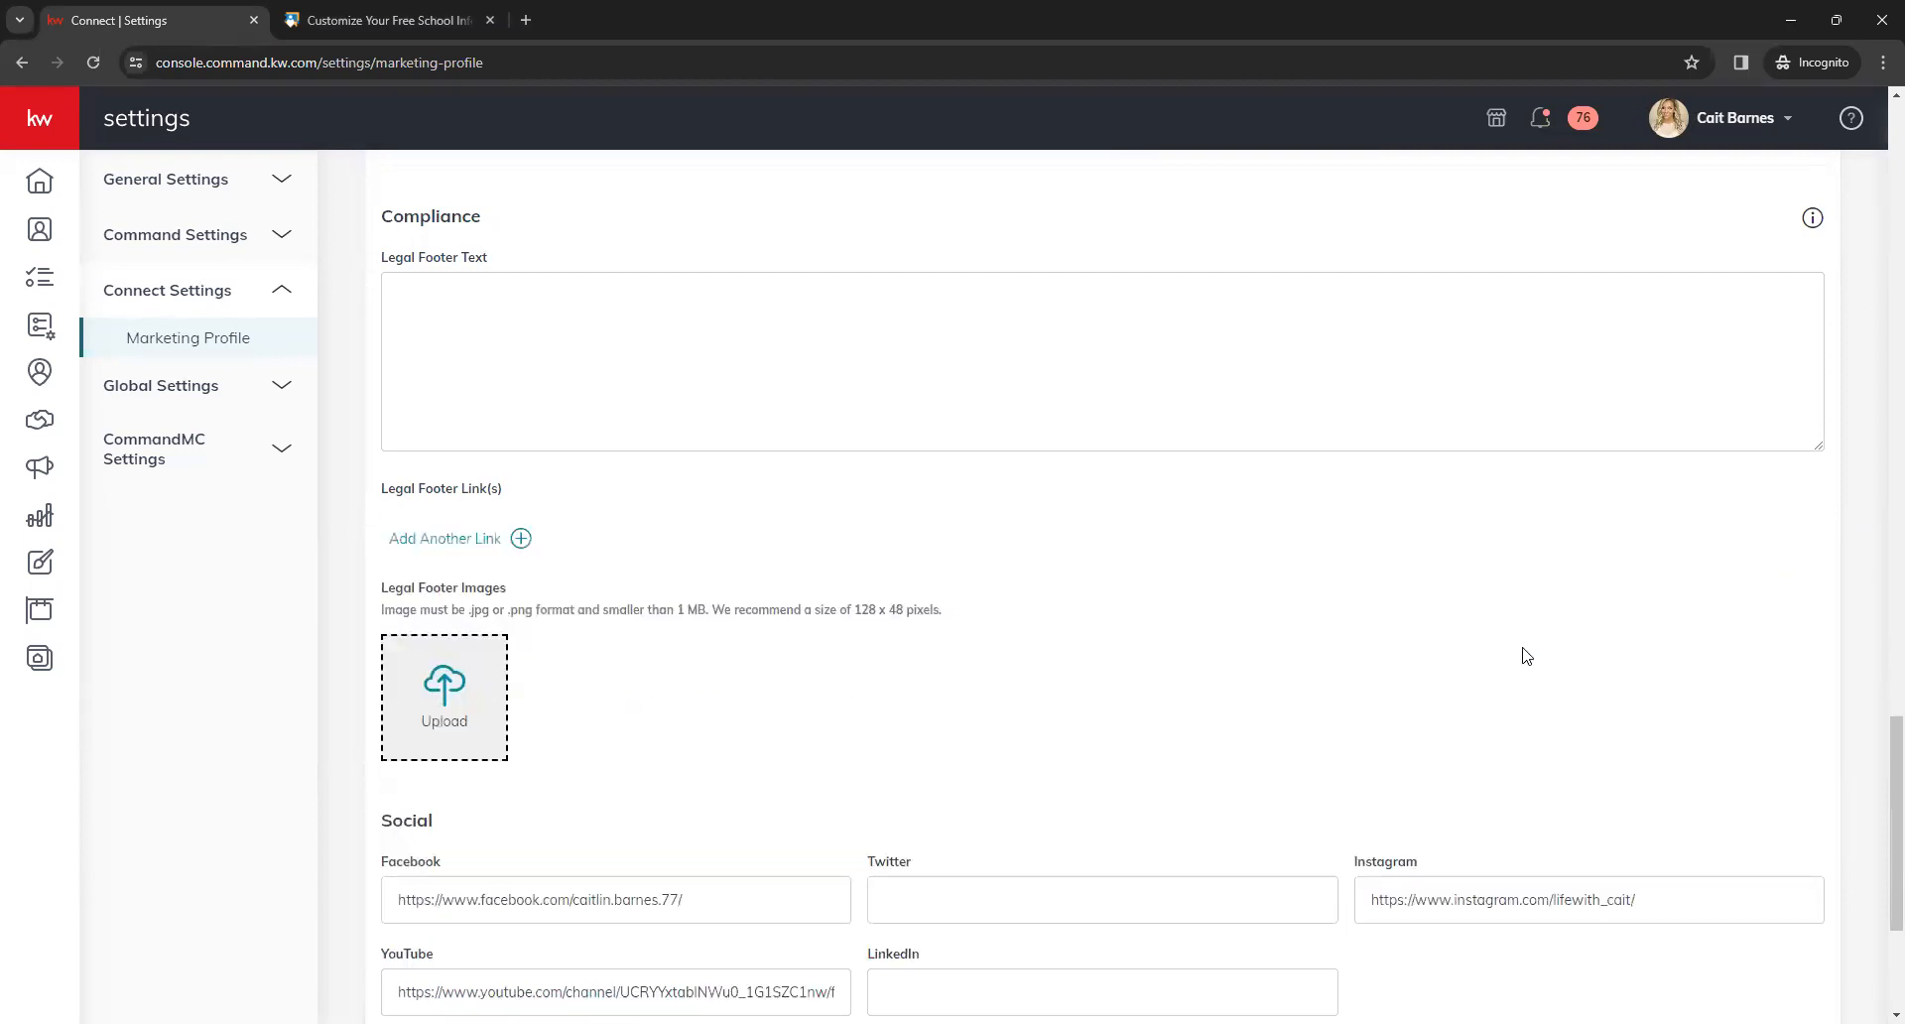
# Review the Social and Google Analytics ID sections, save the marketing profile and dismiss the confirmation
pyautogui.scroll(-1, 1439, 619)
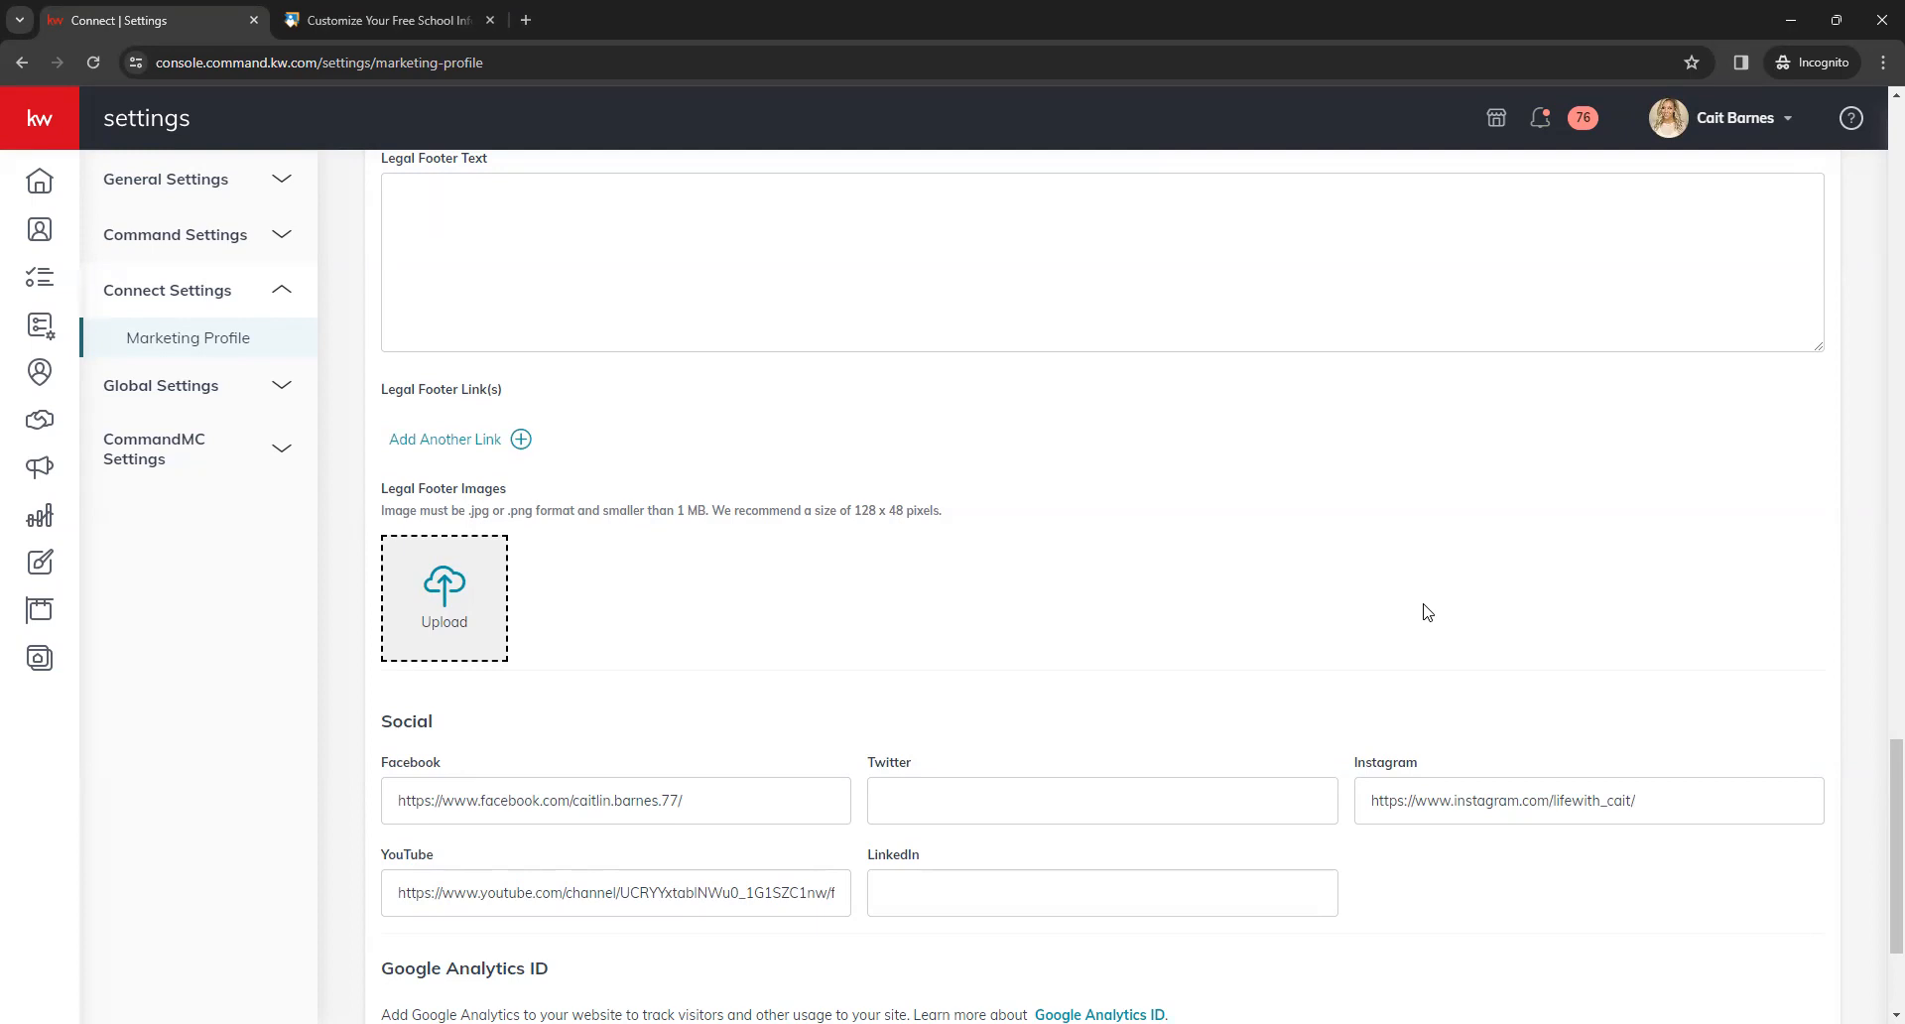
pyautogui.scroll(-3, 1427, 612)
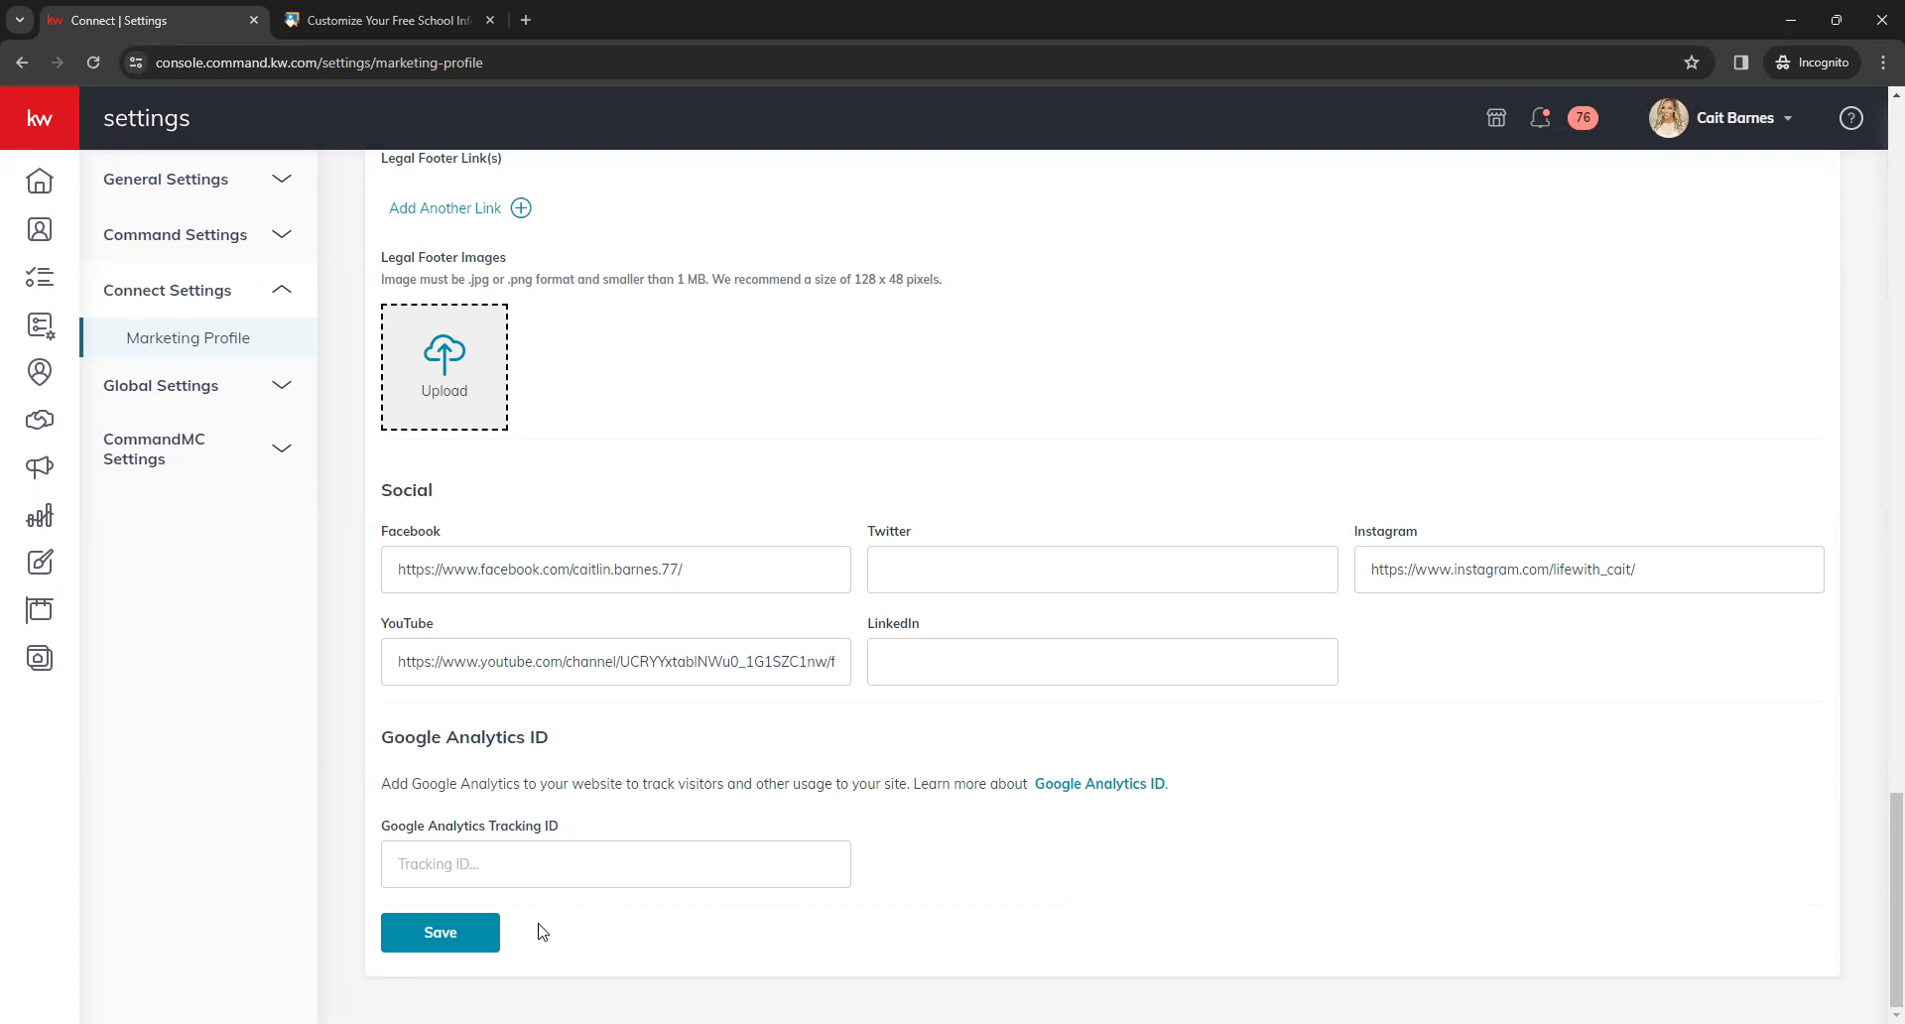
pyautogui.click(440, 933)
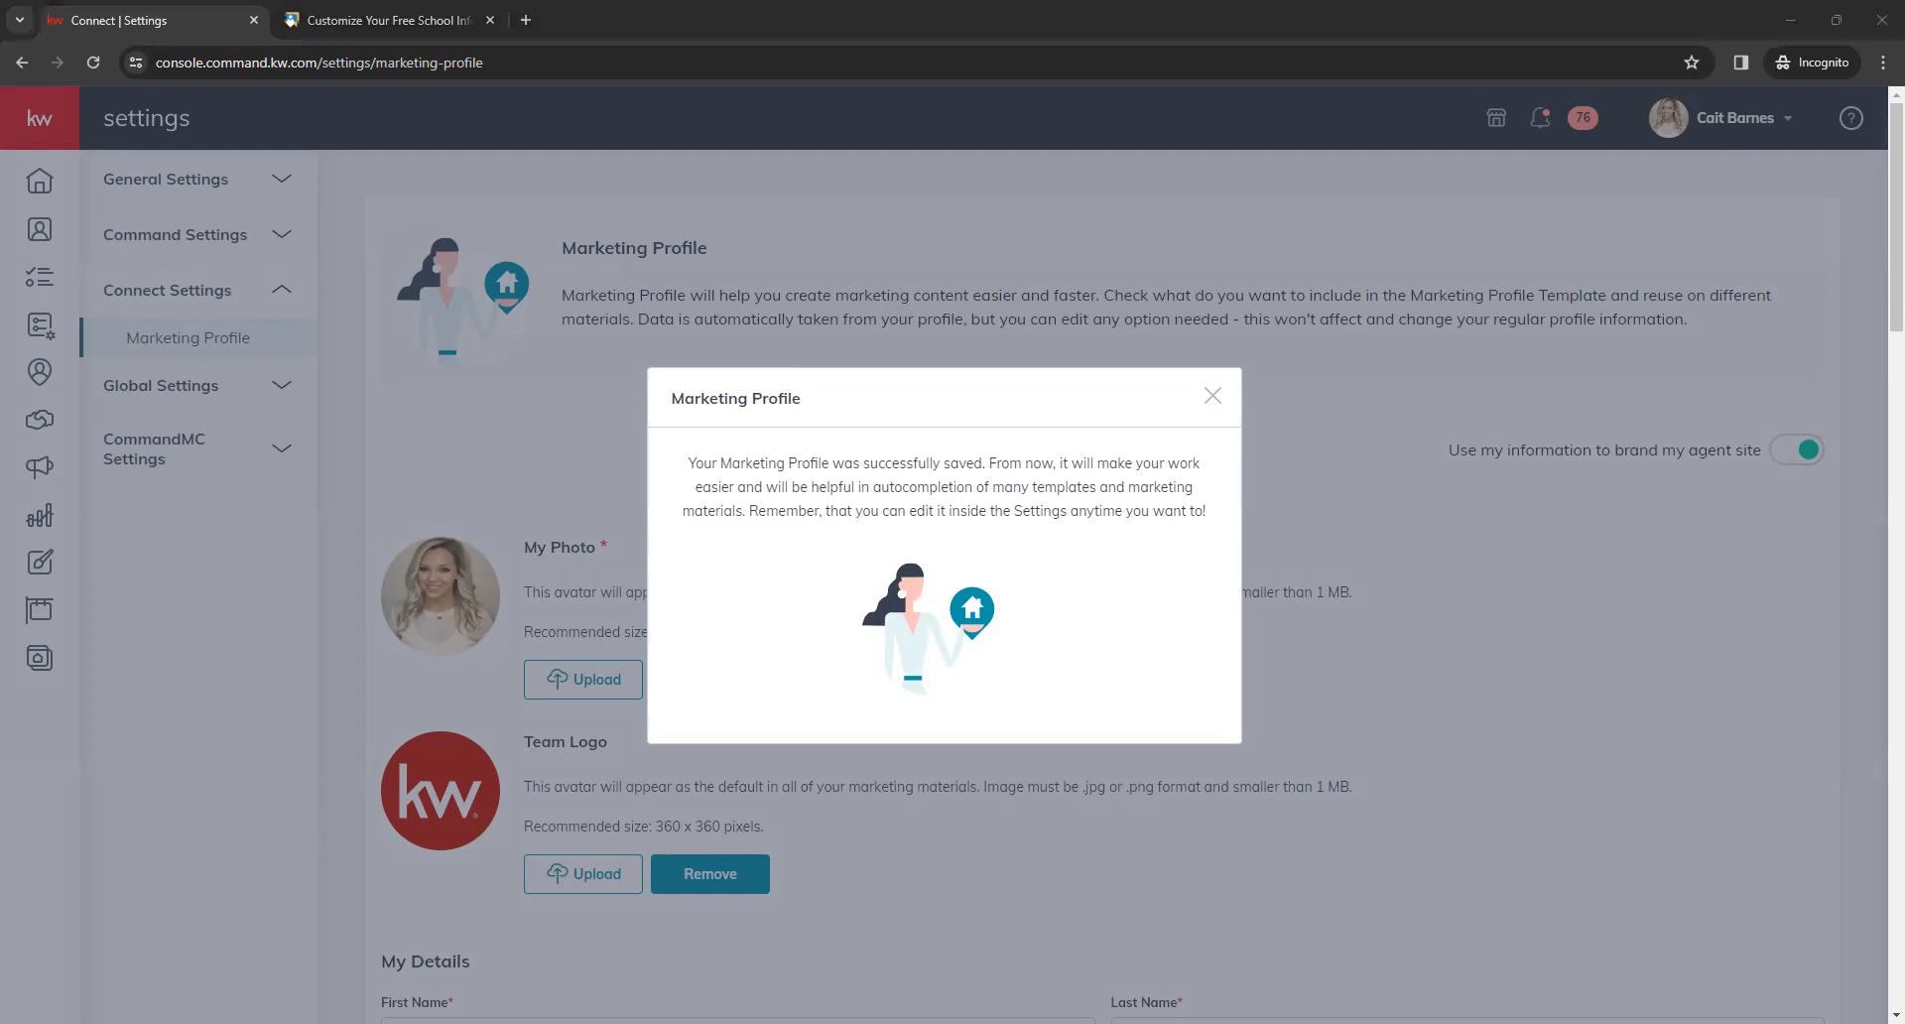
pyautogui.click(1488, 600)
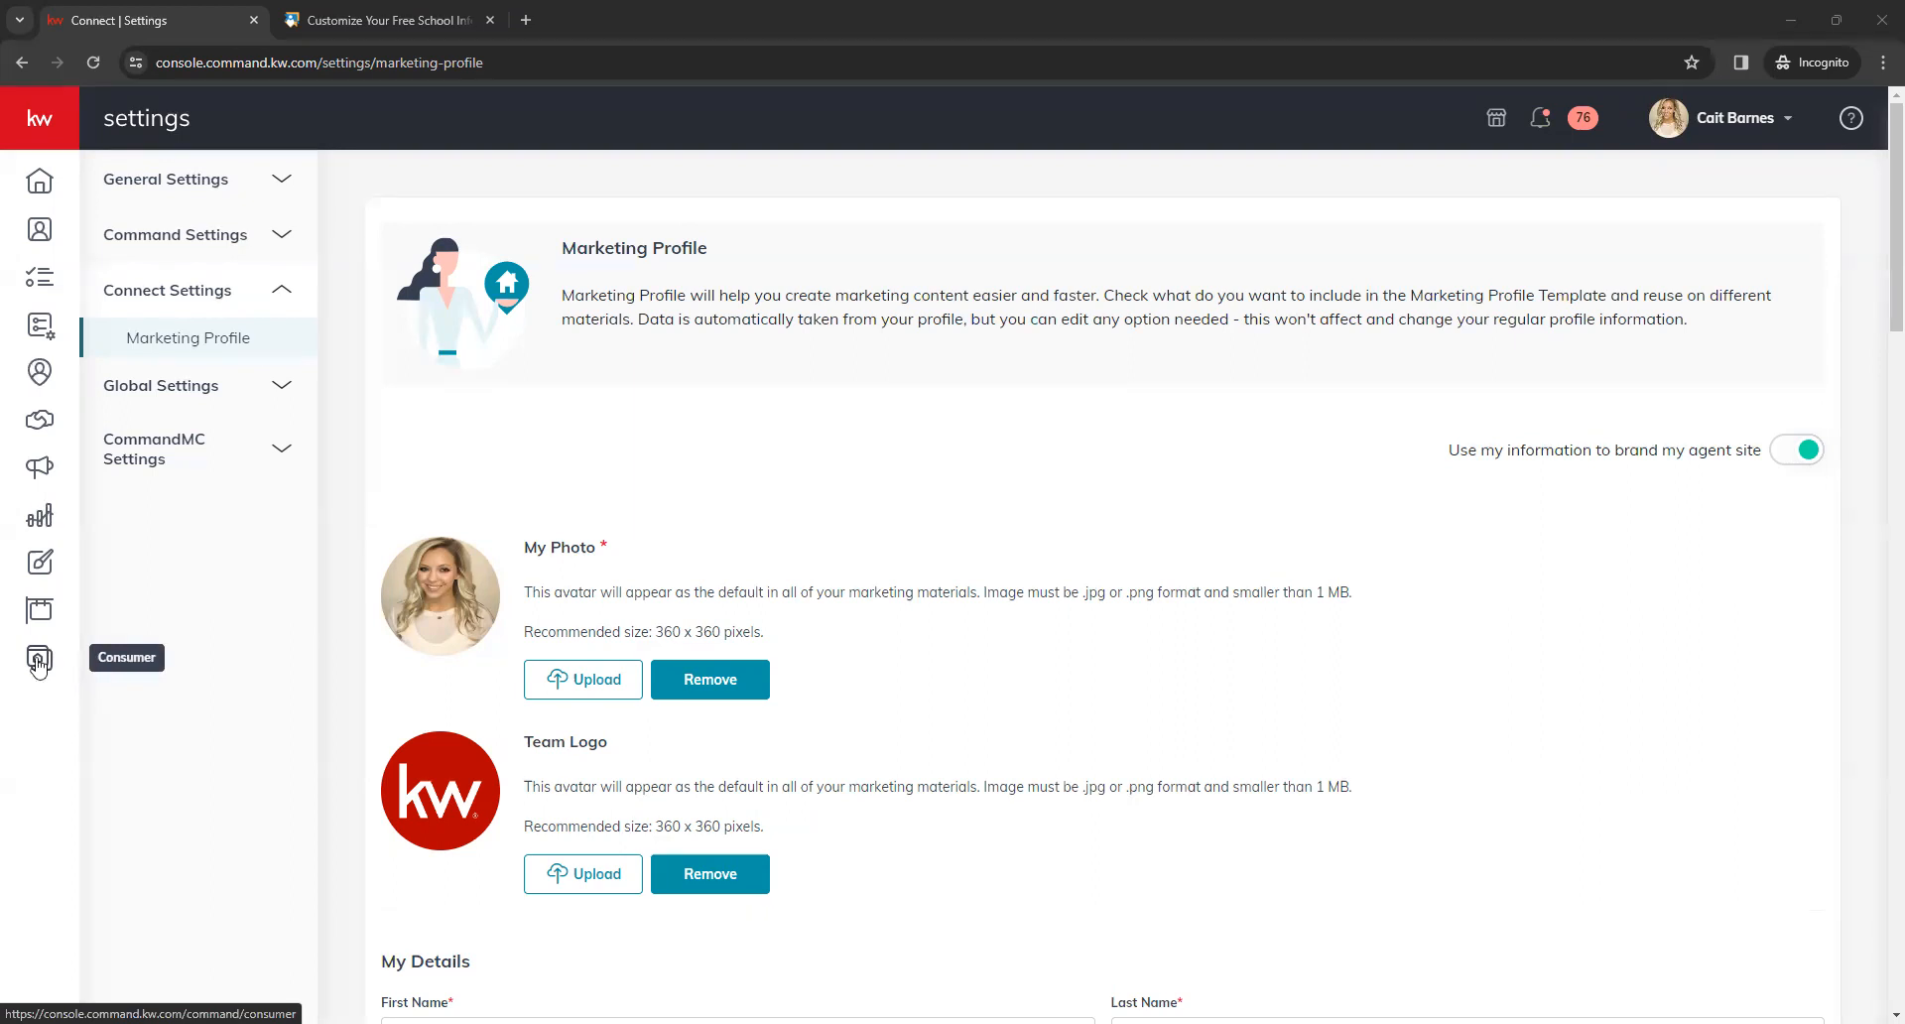
# Open the Consumer section and review the subdomain, App URL and preference settings for the agent website
pyautogui.click(43, 119)
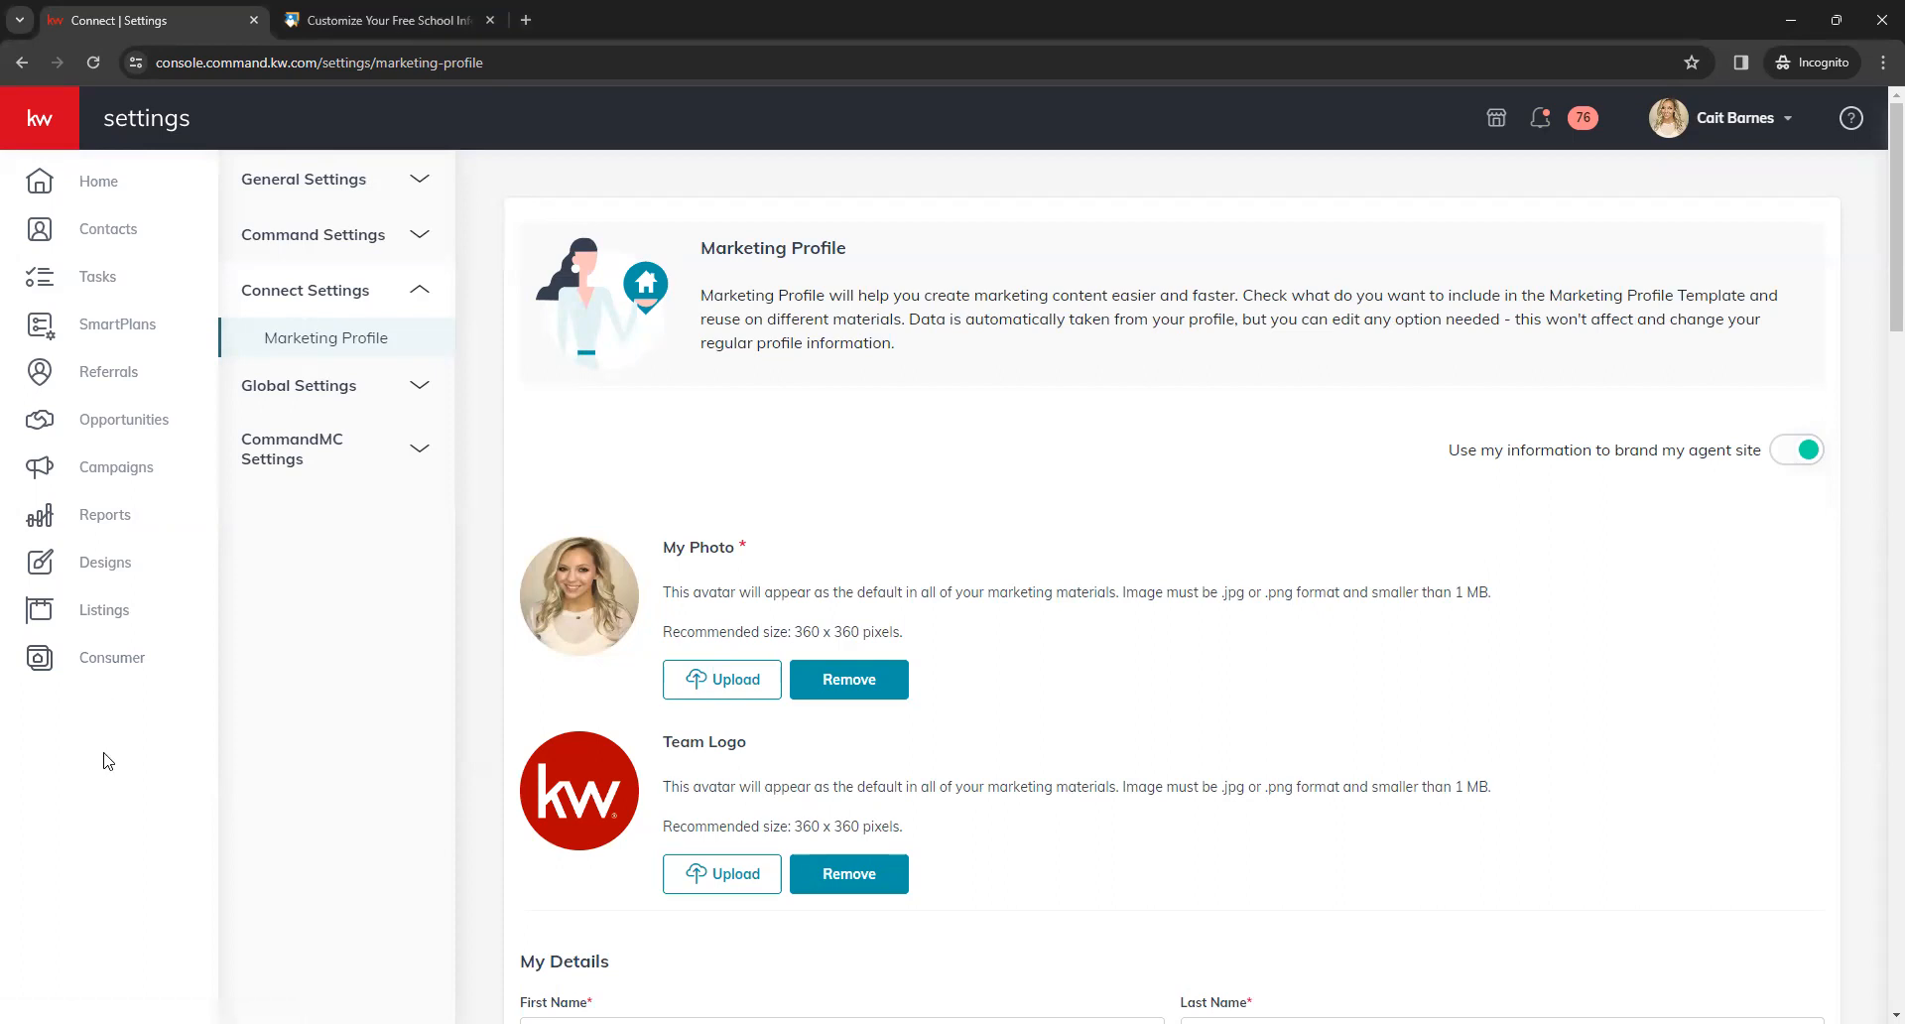
pyautogui.click(117, 658)
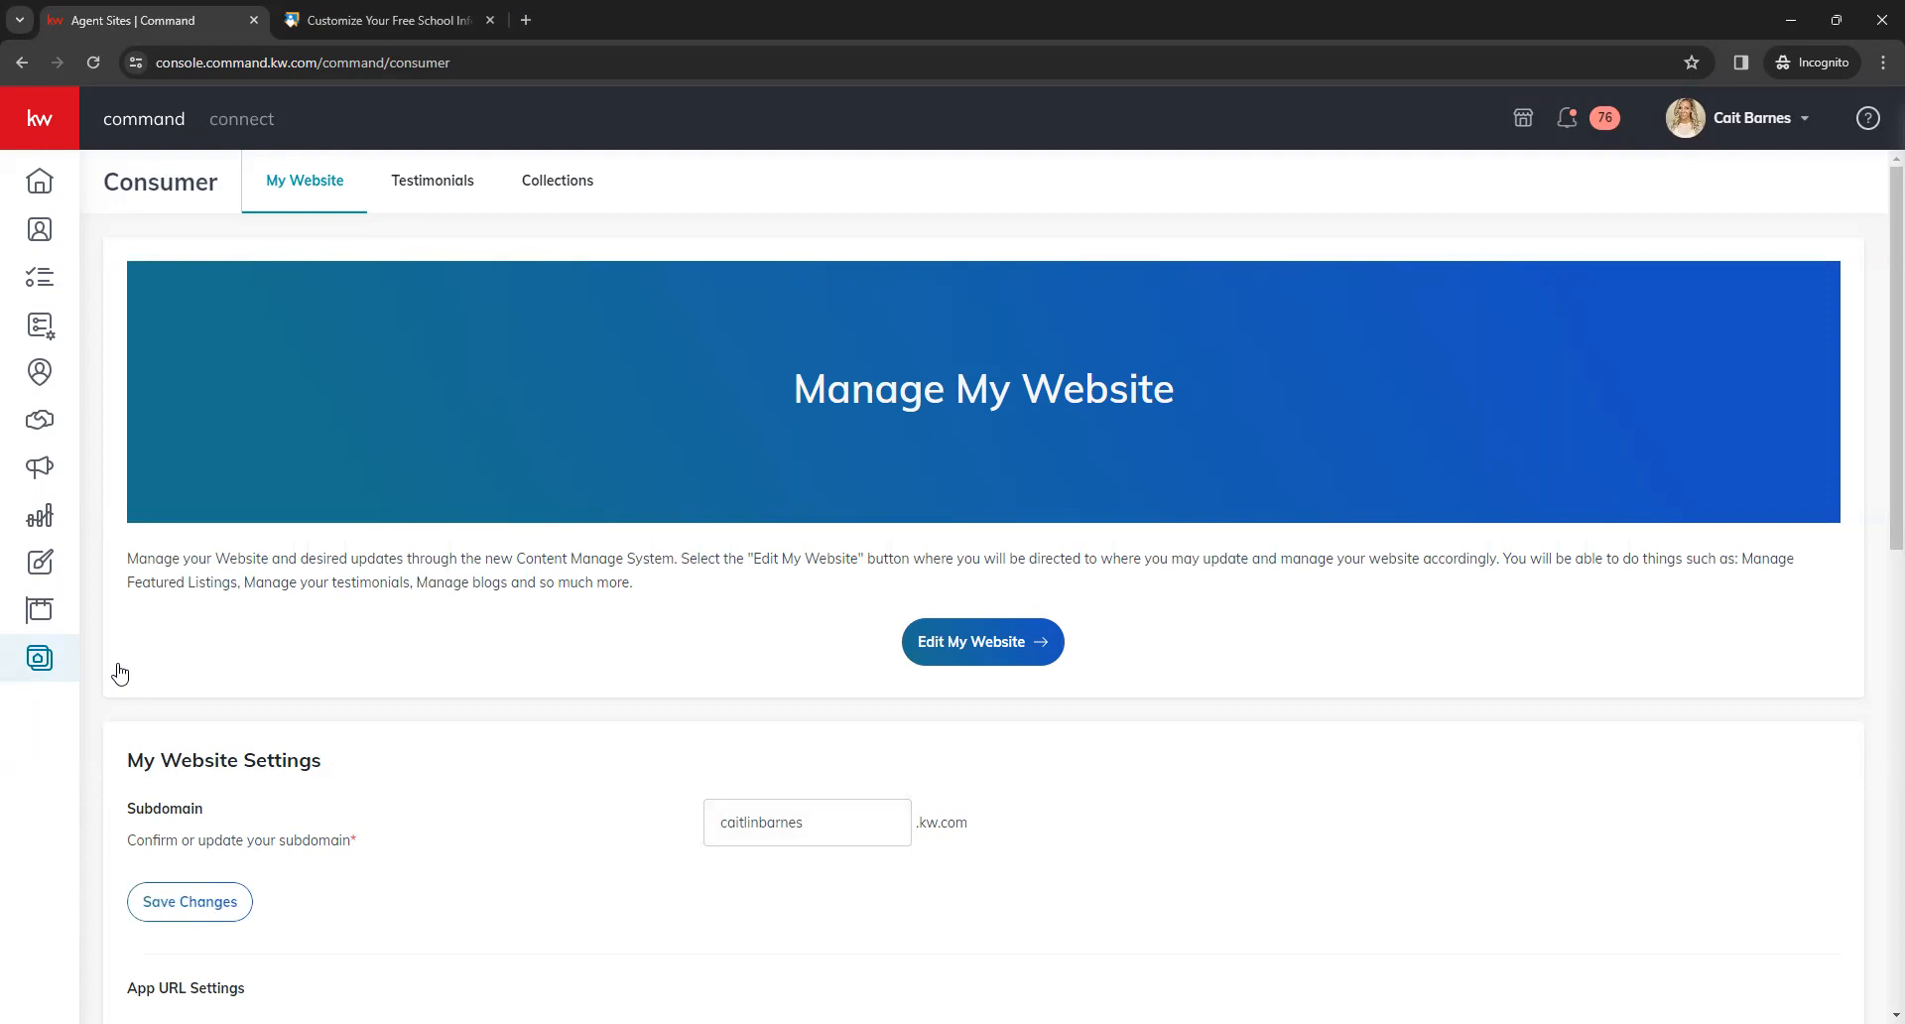
pyautogui.scroll(-2, 618, 635)
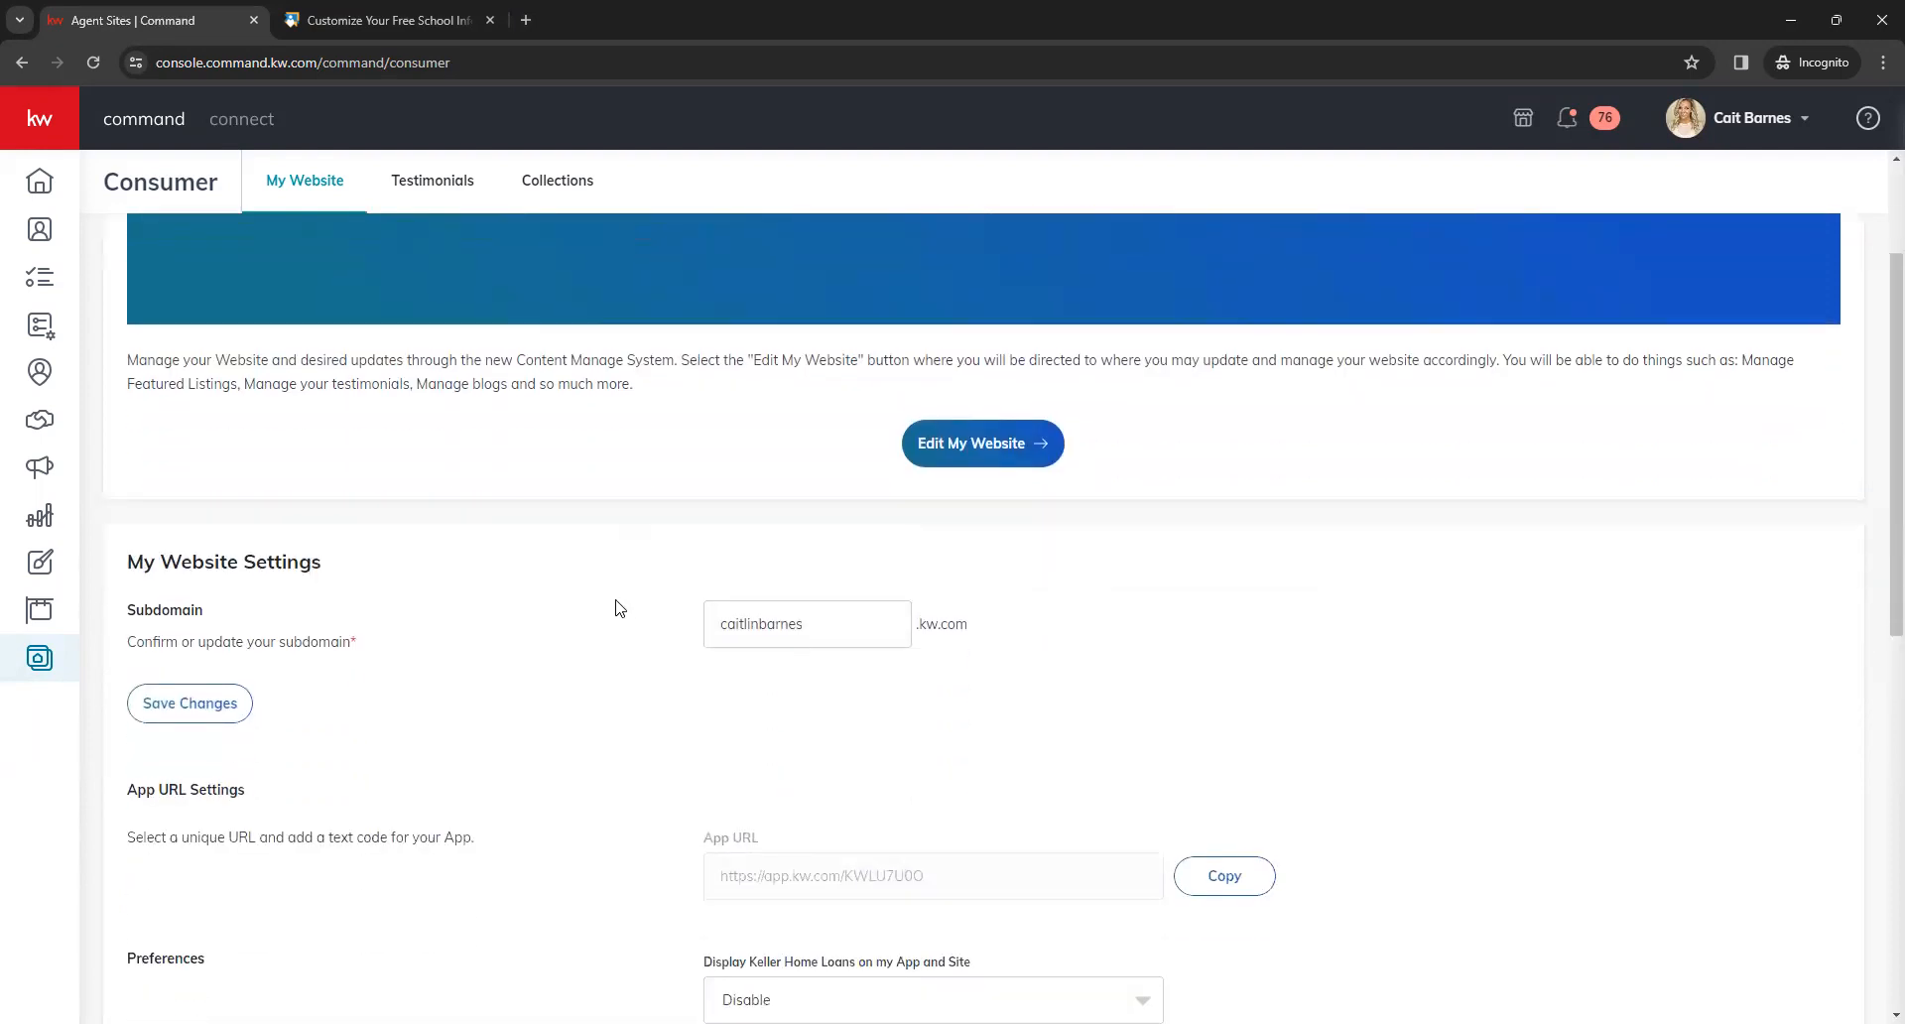
pyautogui.click(852, 627)
pyautogui.click(582, 666)
pyautogui.scroll(-1, 570, 625)
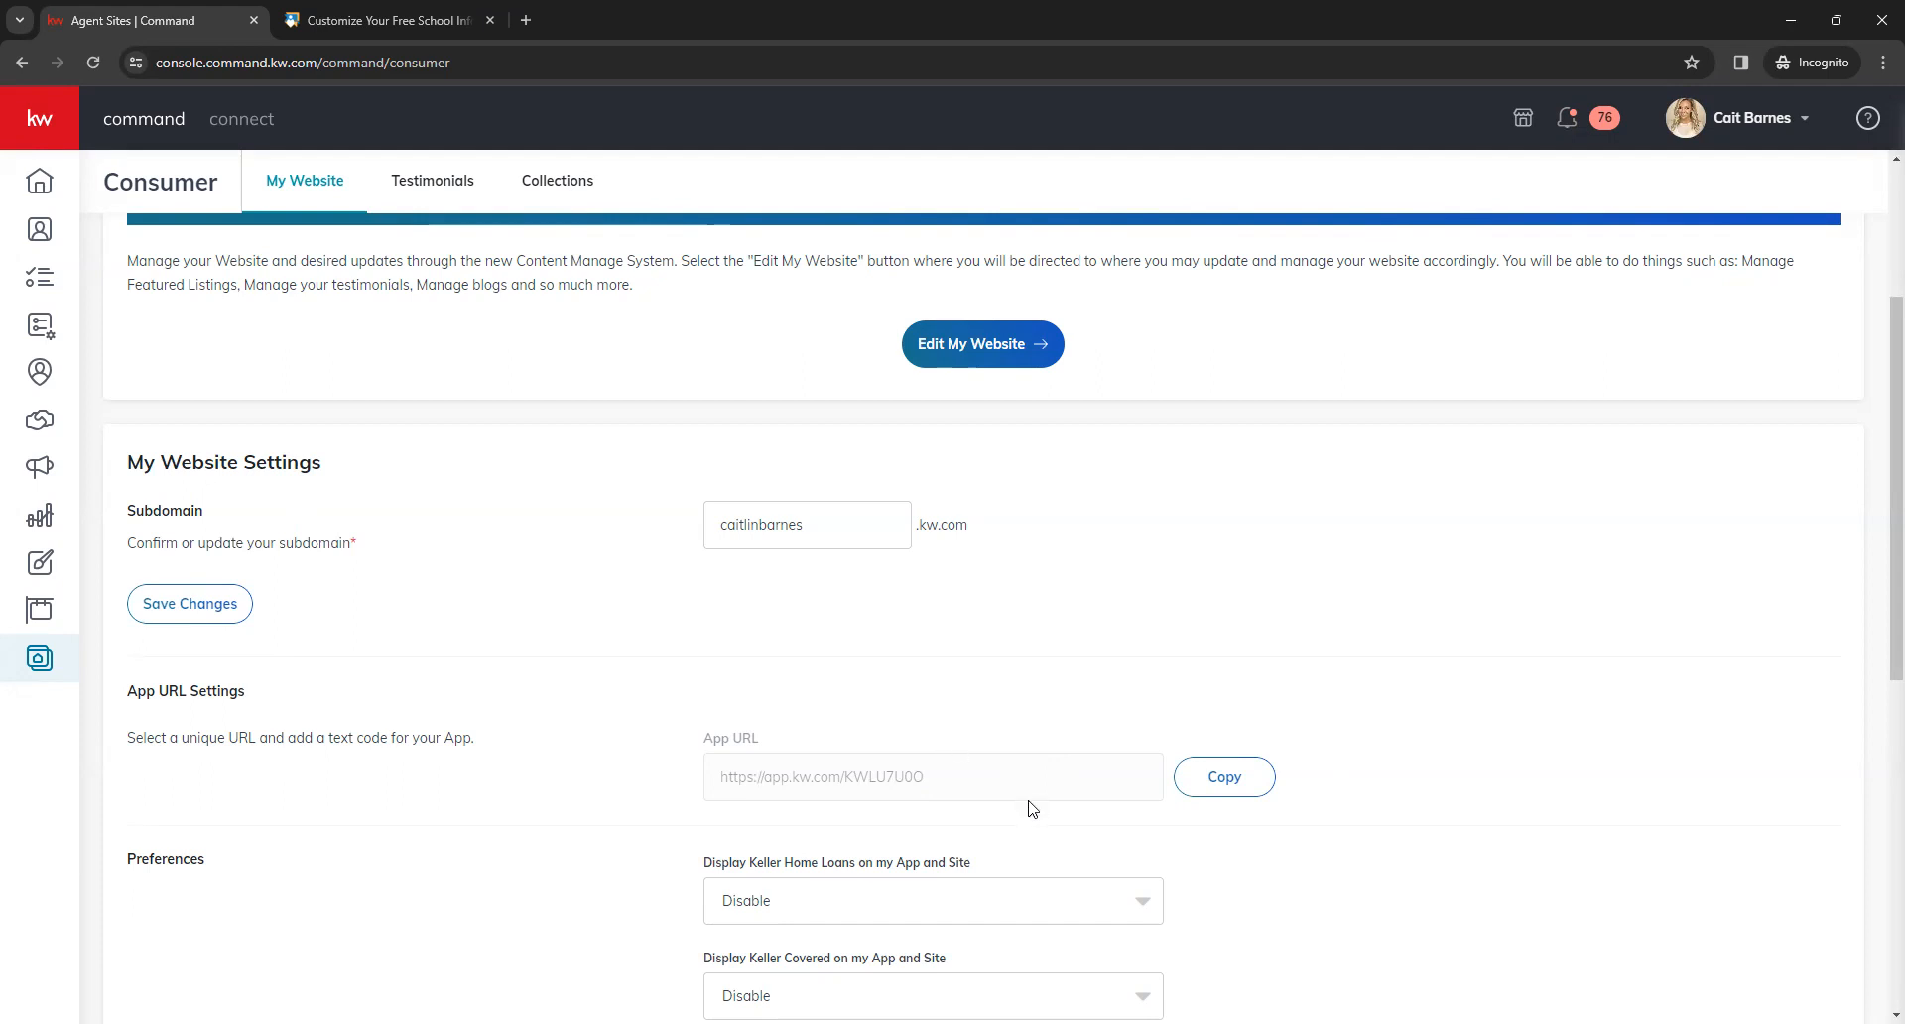
pyautogui.scroll(3, 1032, 808)
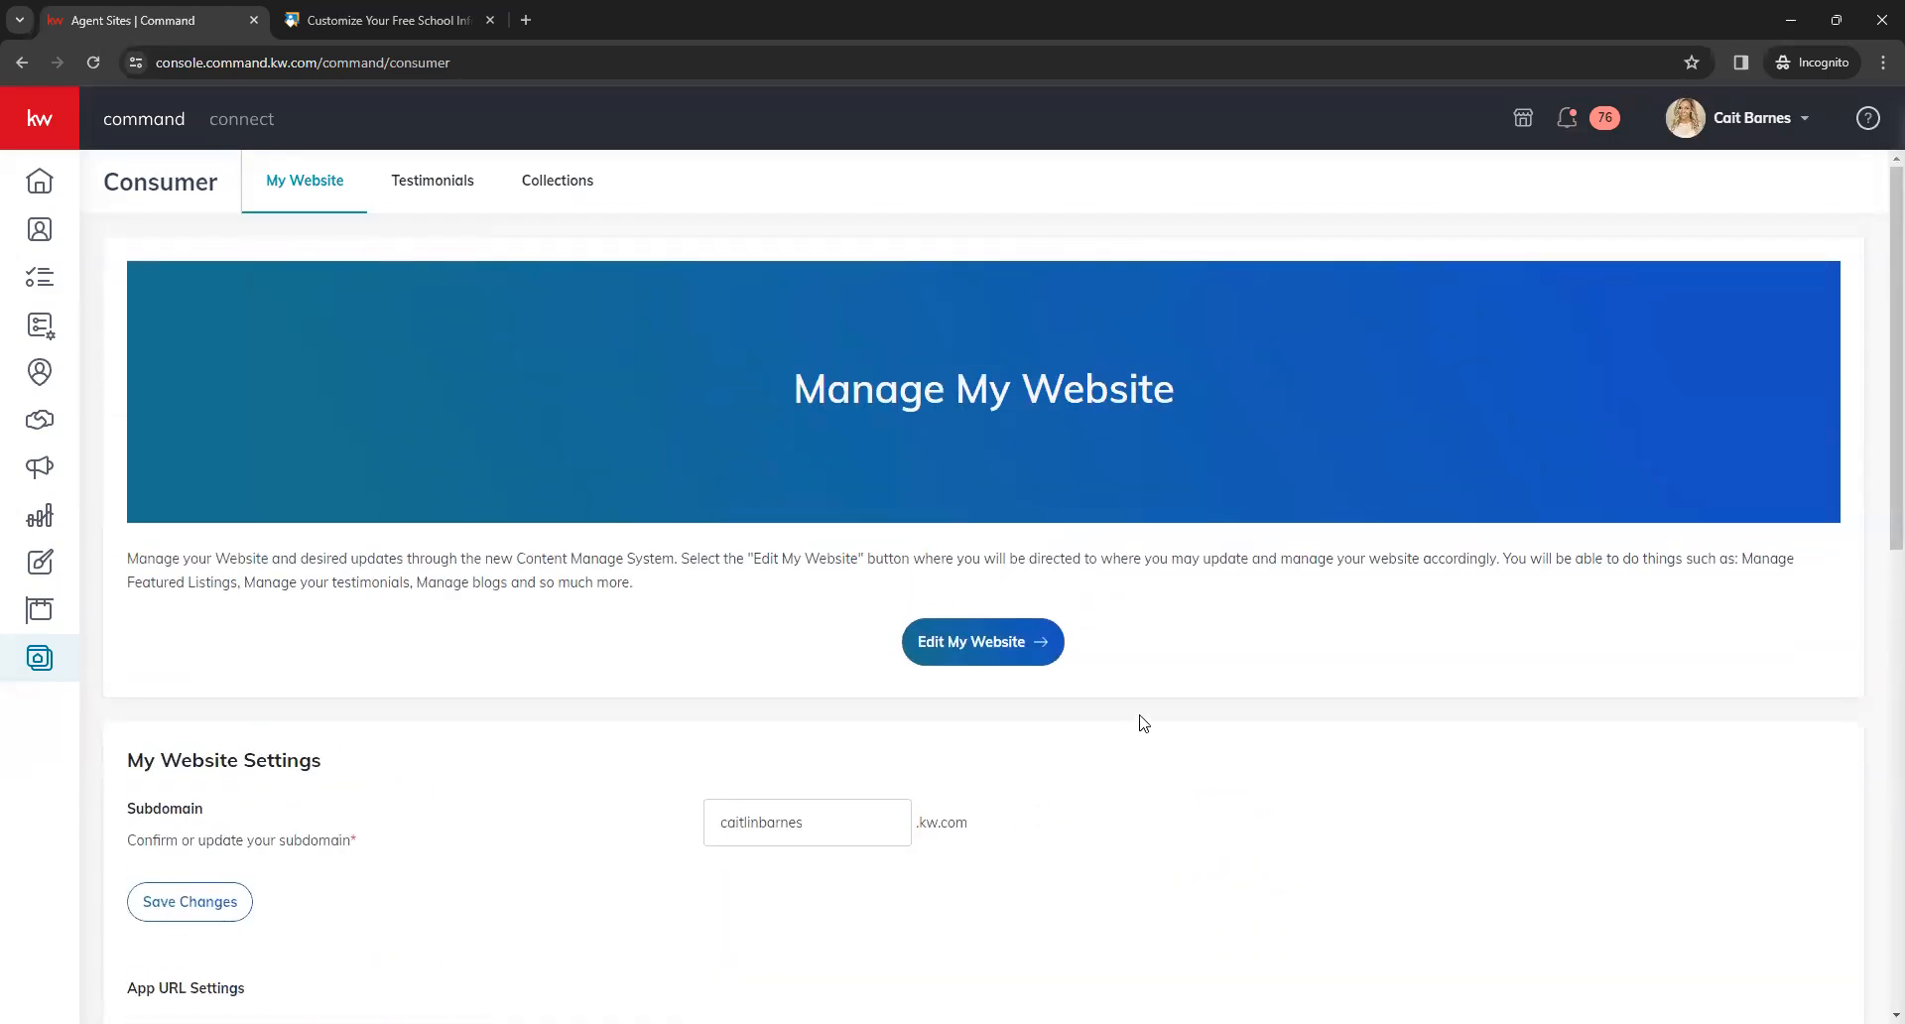
# Open the website content manager and start a new page from the HTML Mortgage Calculator template
pyautogui.click(970, 645)
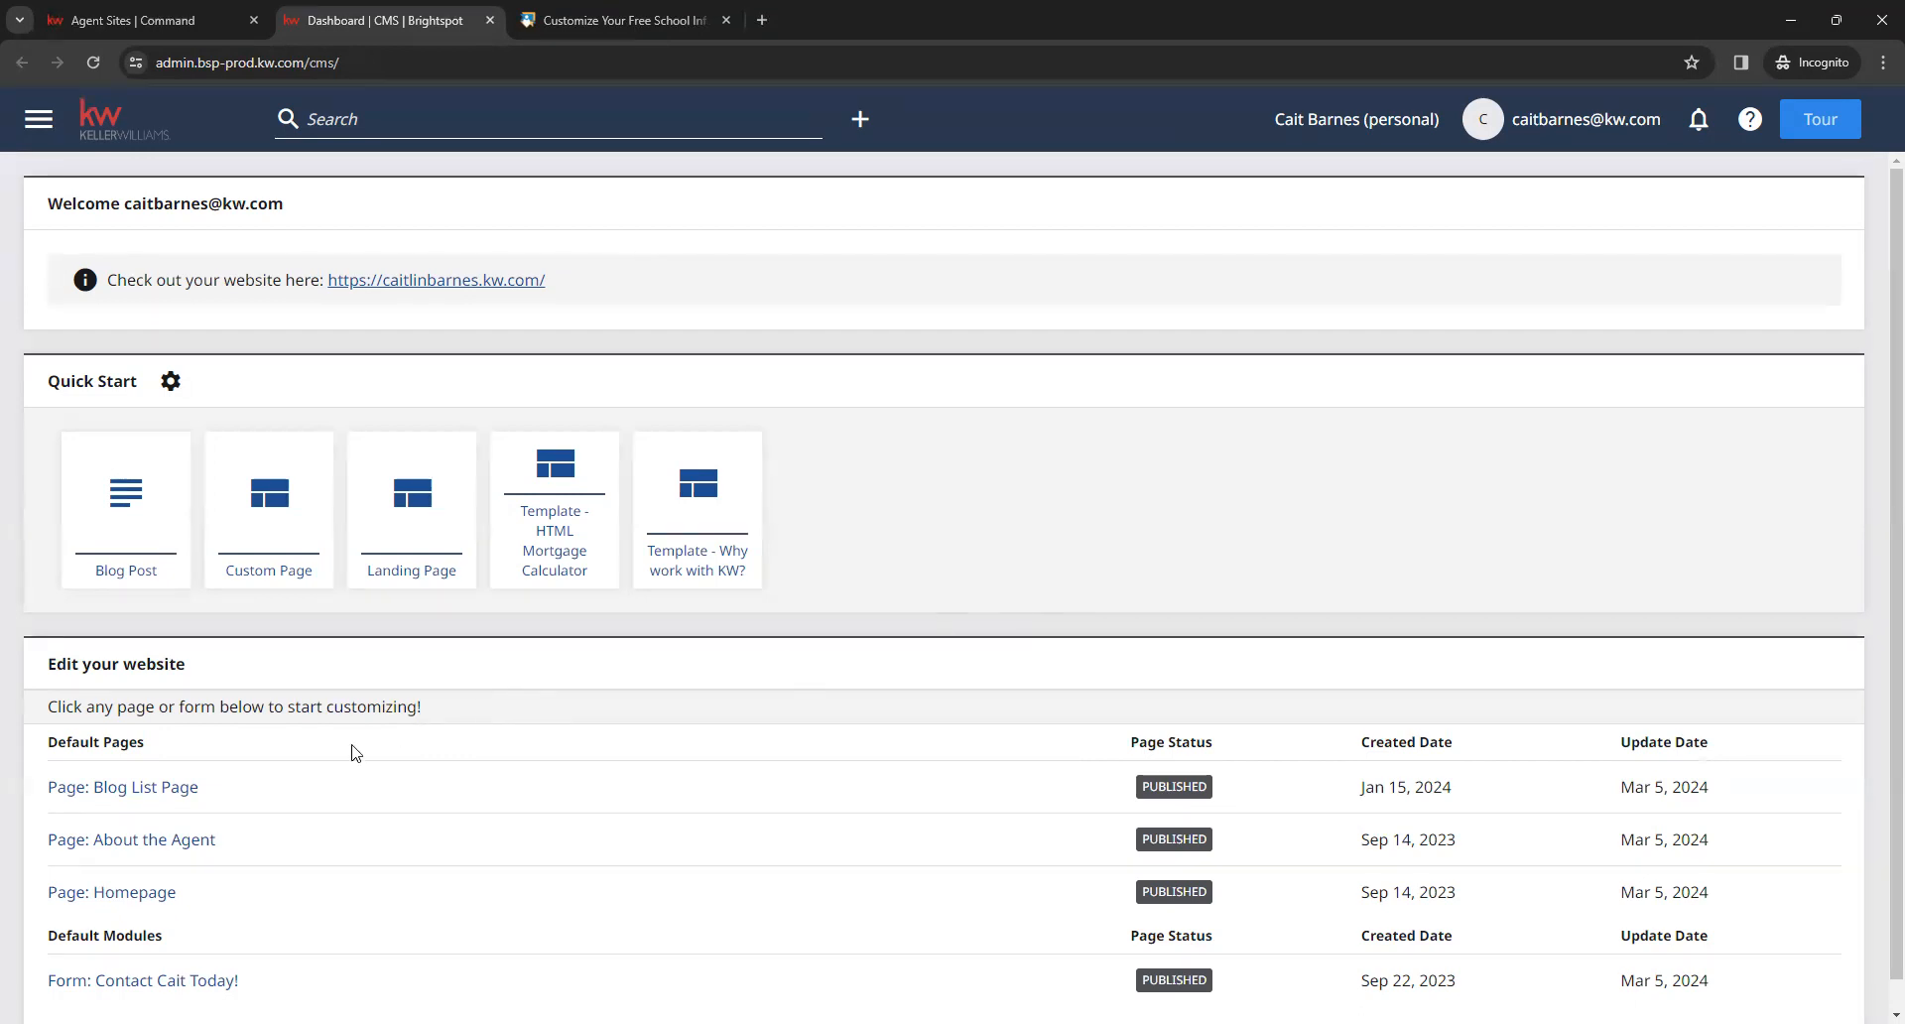
pyautogui.scroll(-1, 298, 758)
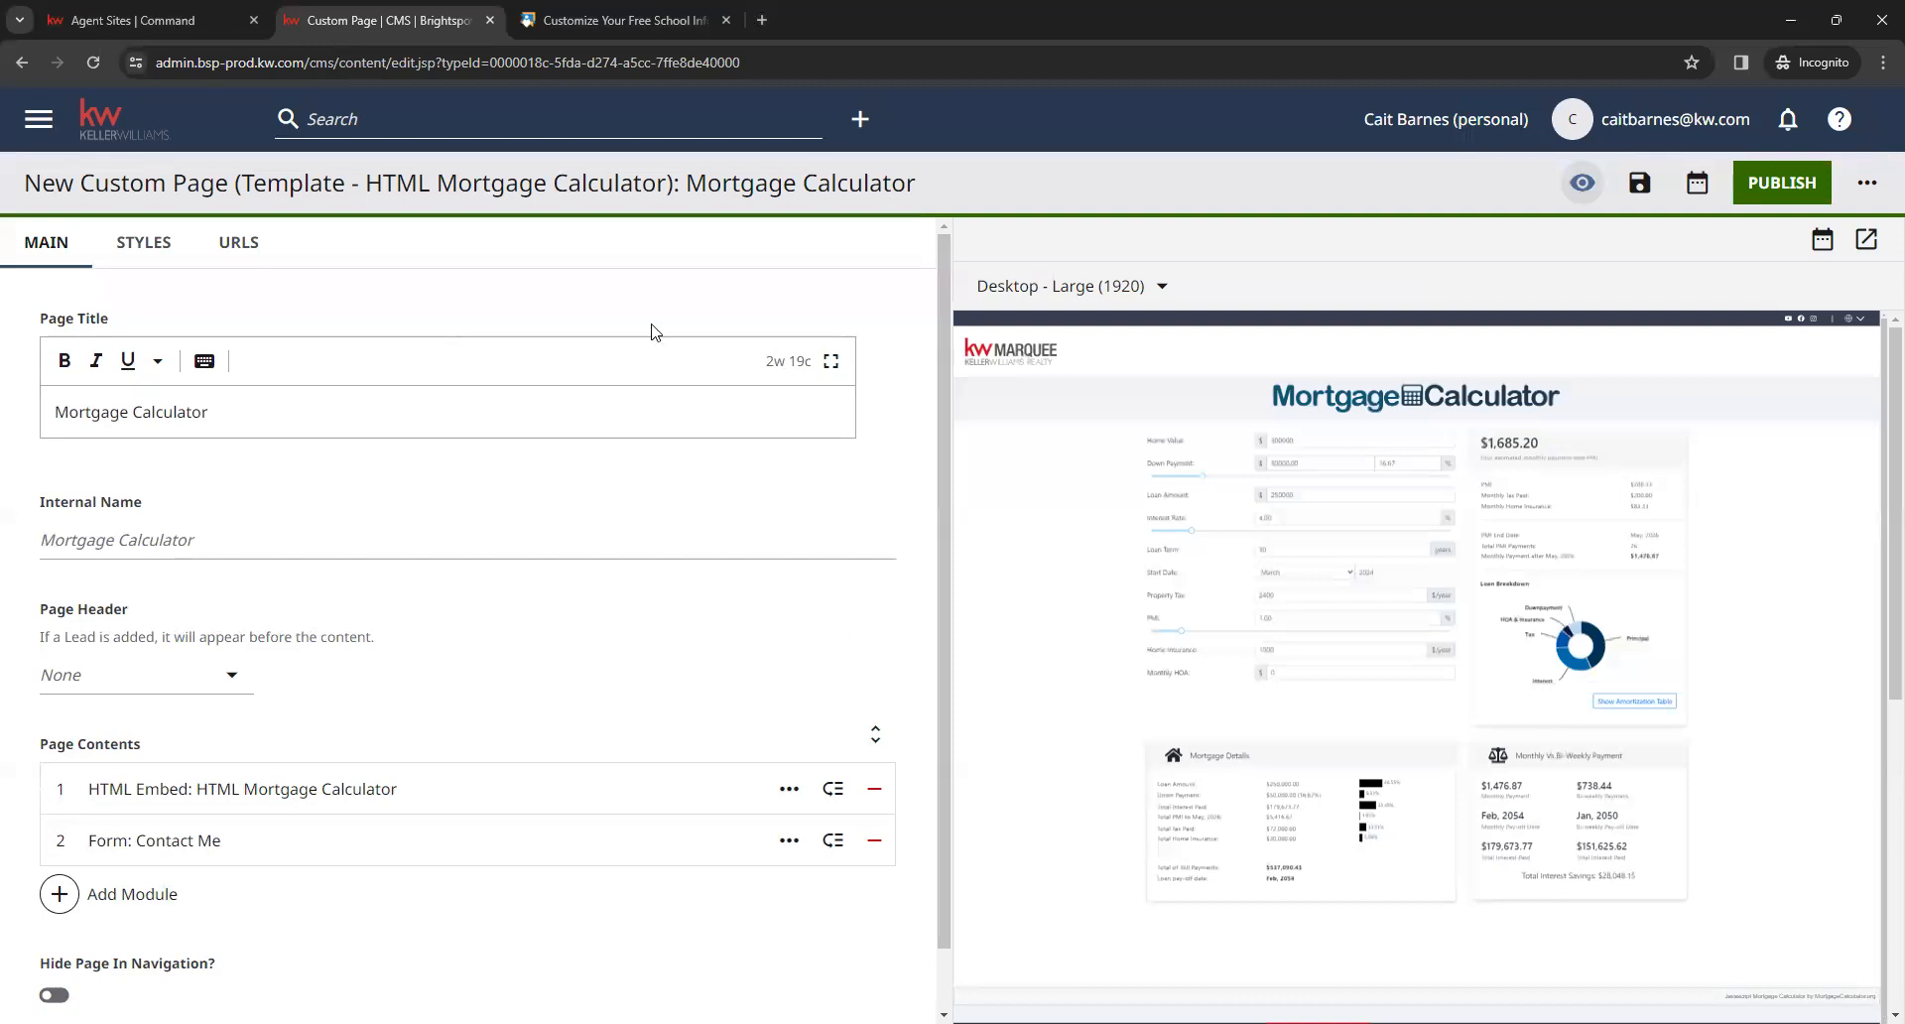
pyautogui.click(766, 541)
# Try Page Heading as the mortgage calculator page's Page Header and return the setting to None
pyautogui.moveTo(39, 607); pyautogui.dragTo(127, 617)
pyautogui.click(145, 622)
pyautogui.scroll(-1, 145, 622)
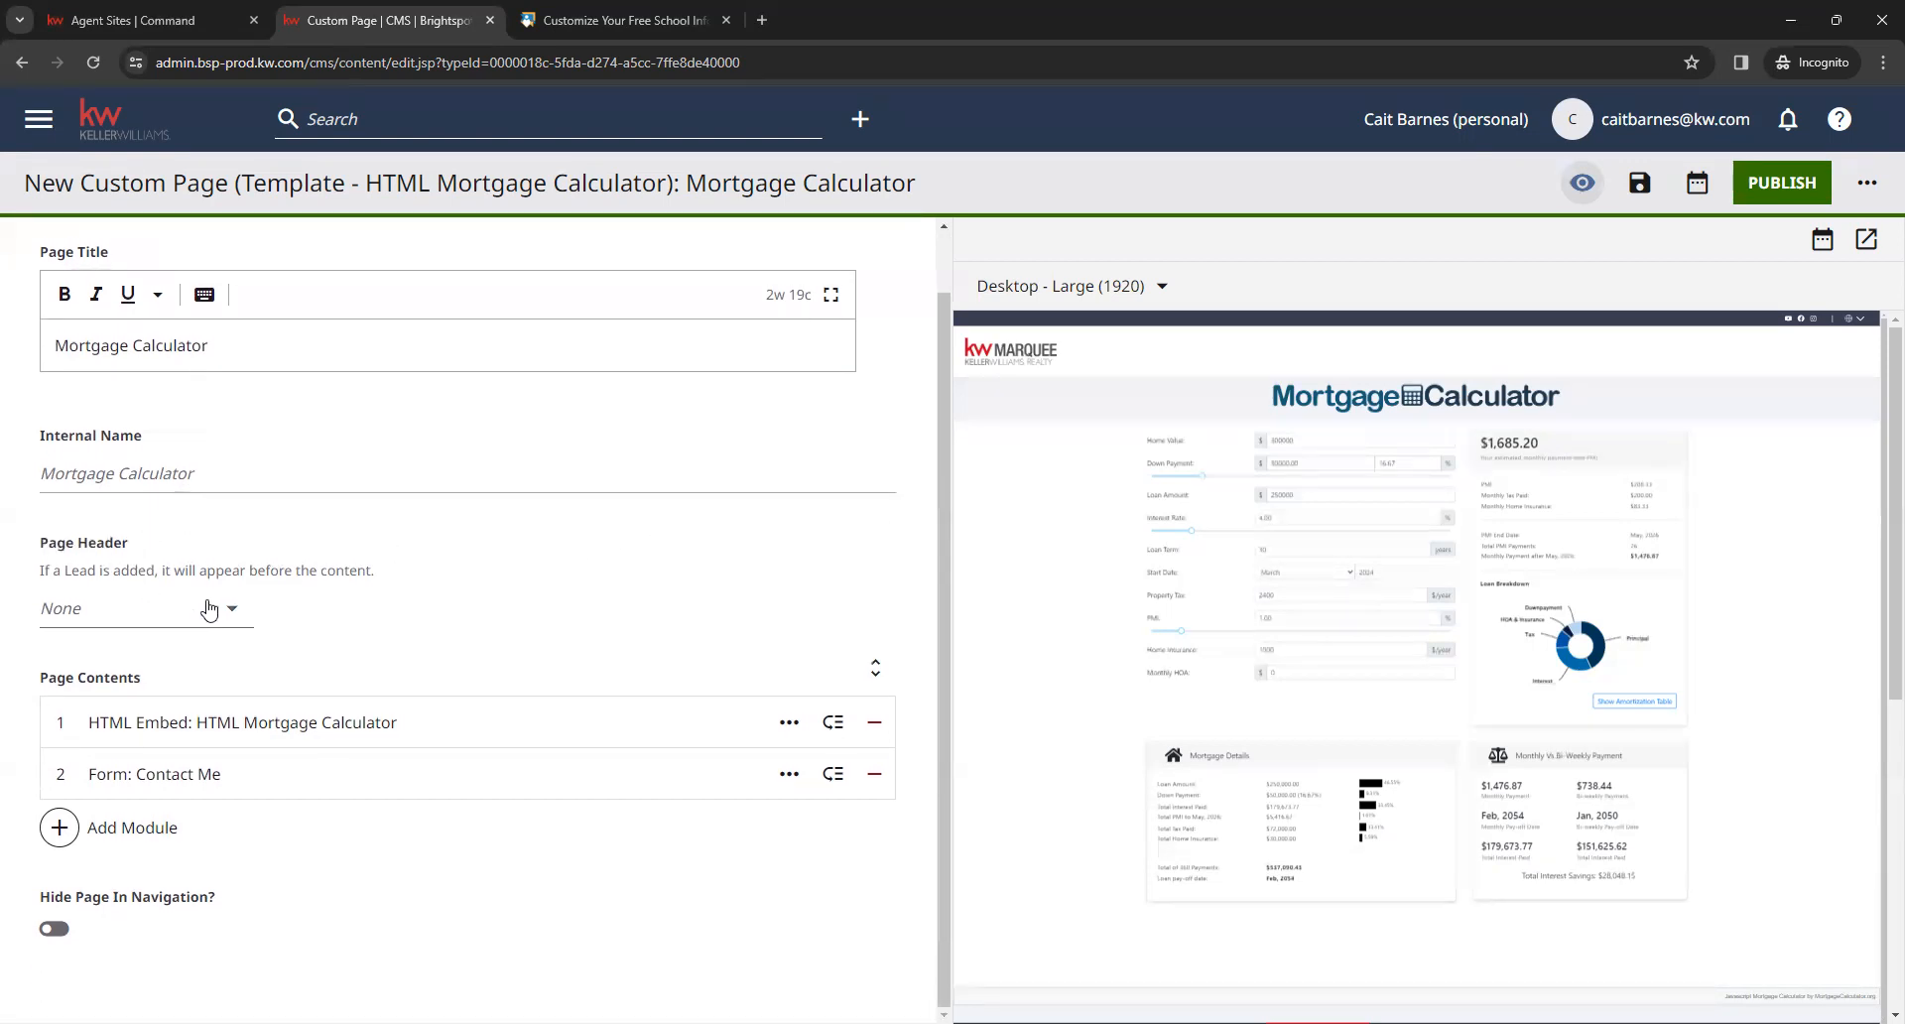
pyautogui.click(211, 603)
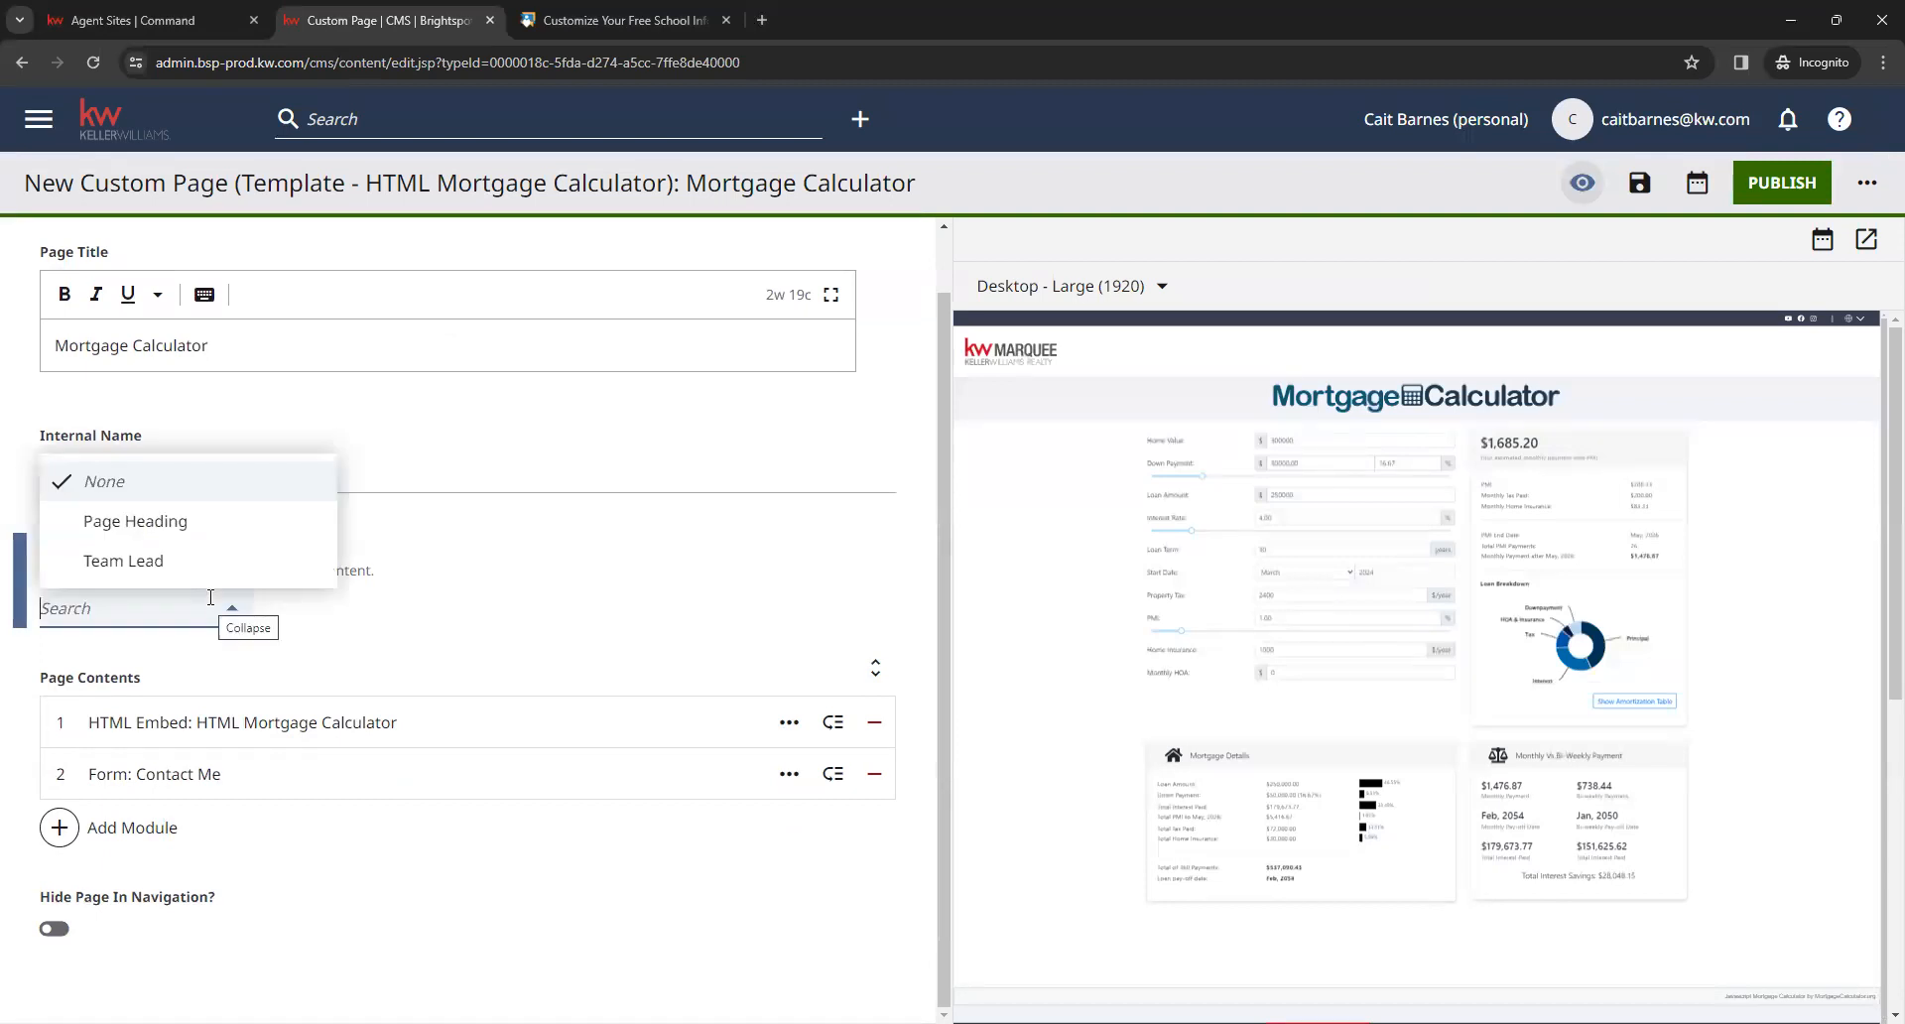
pyautogui.click(205, 520)
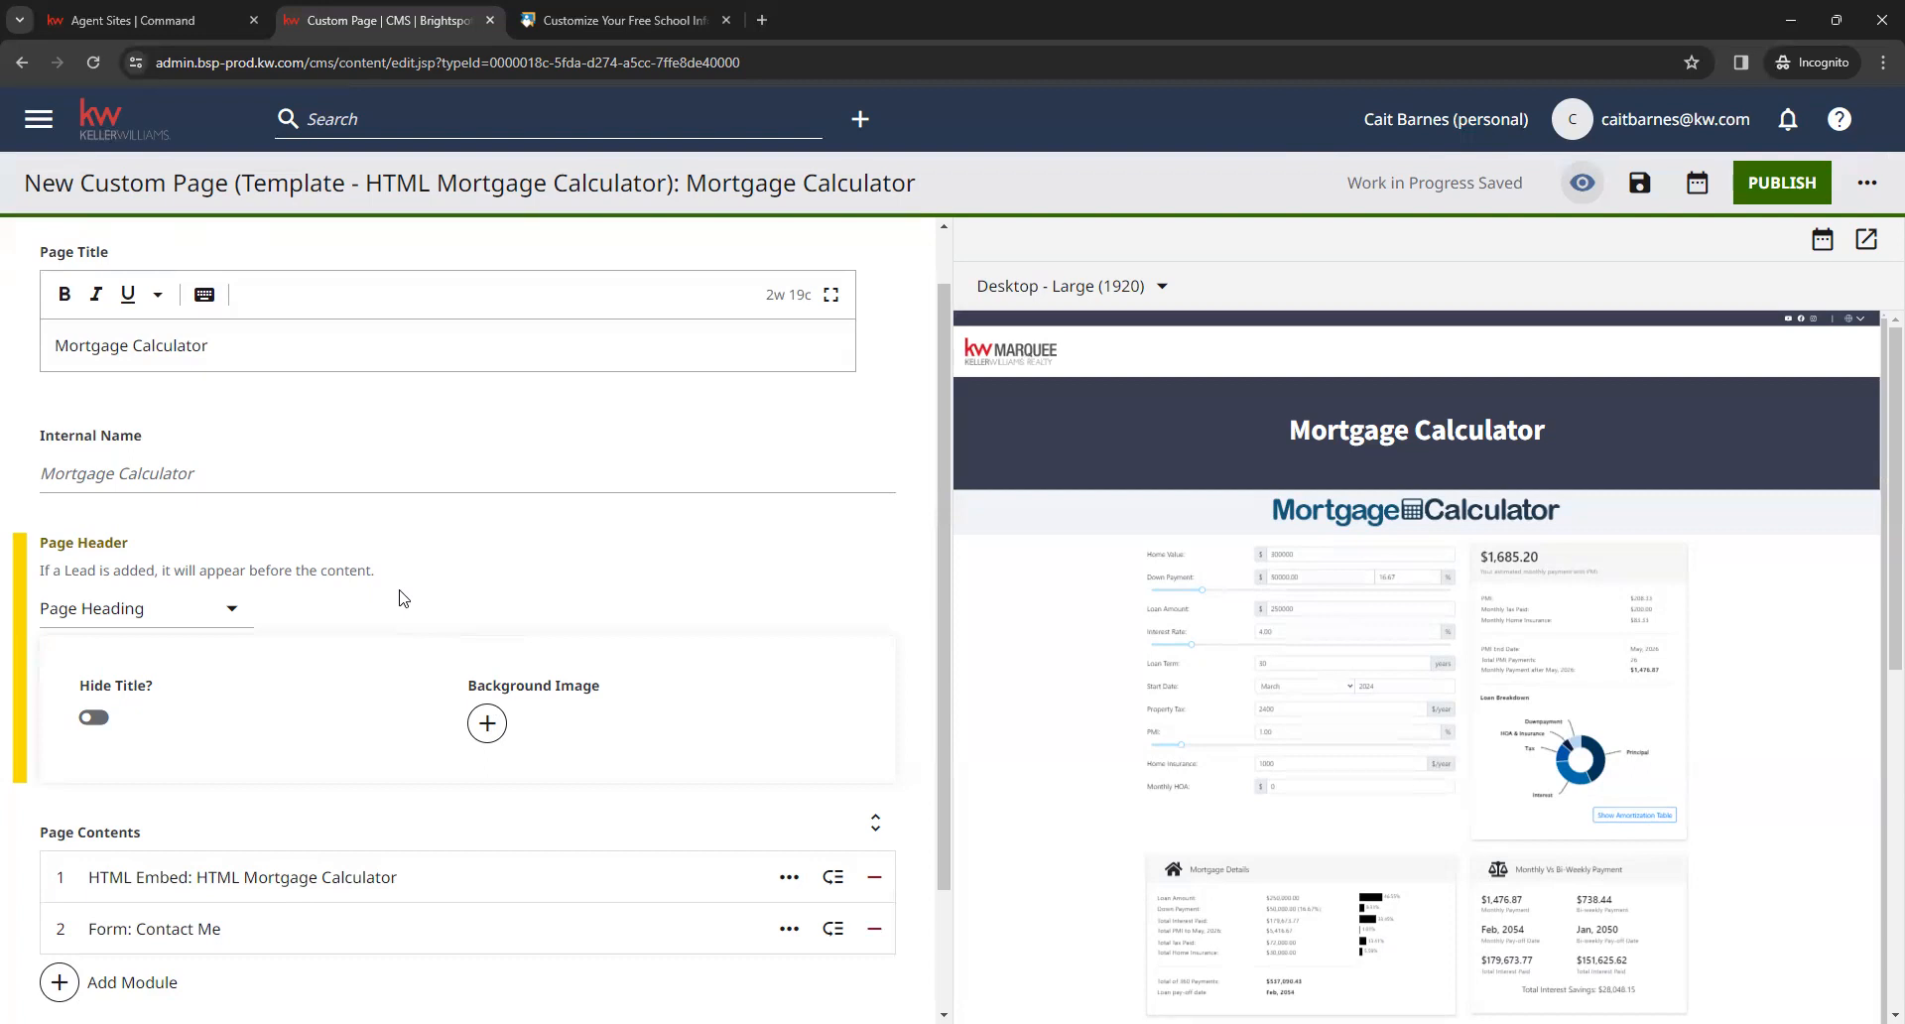
pyautogui.click(231, 612)
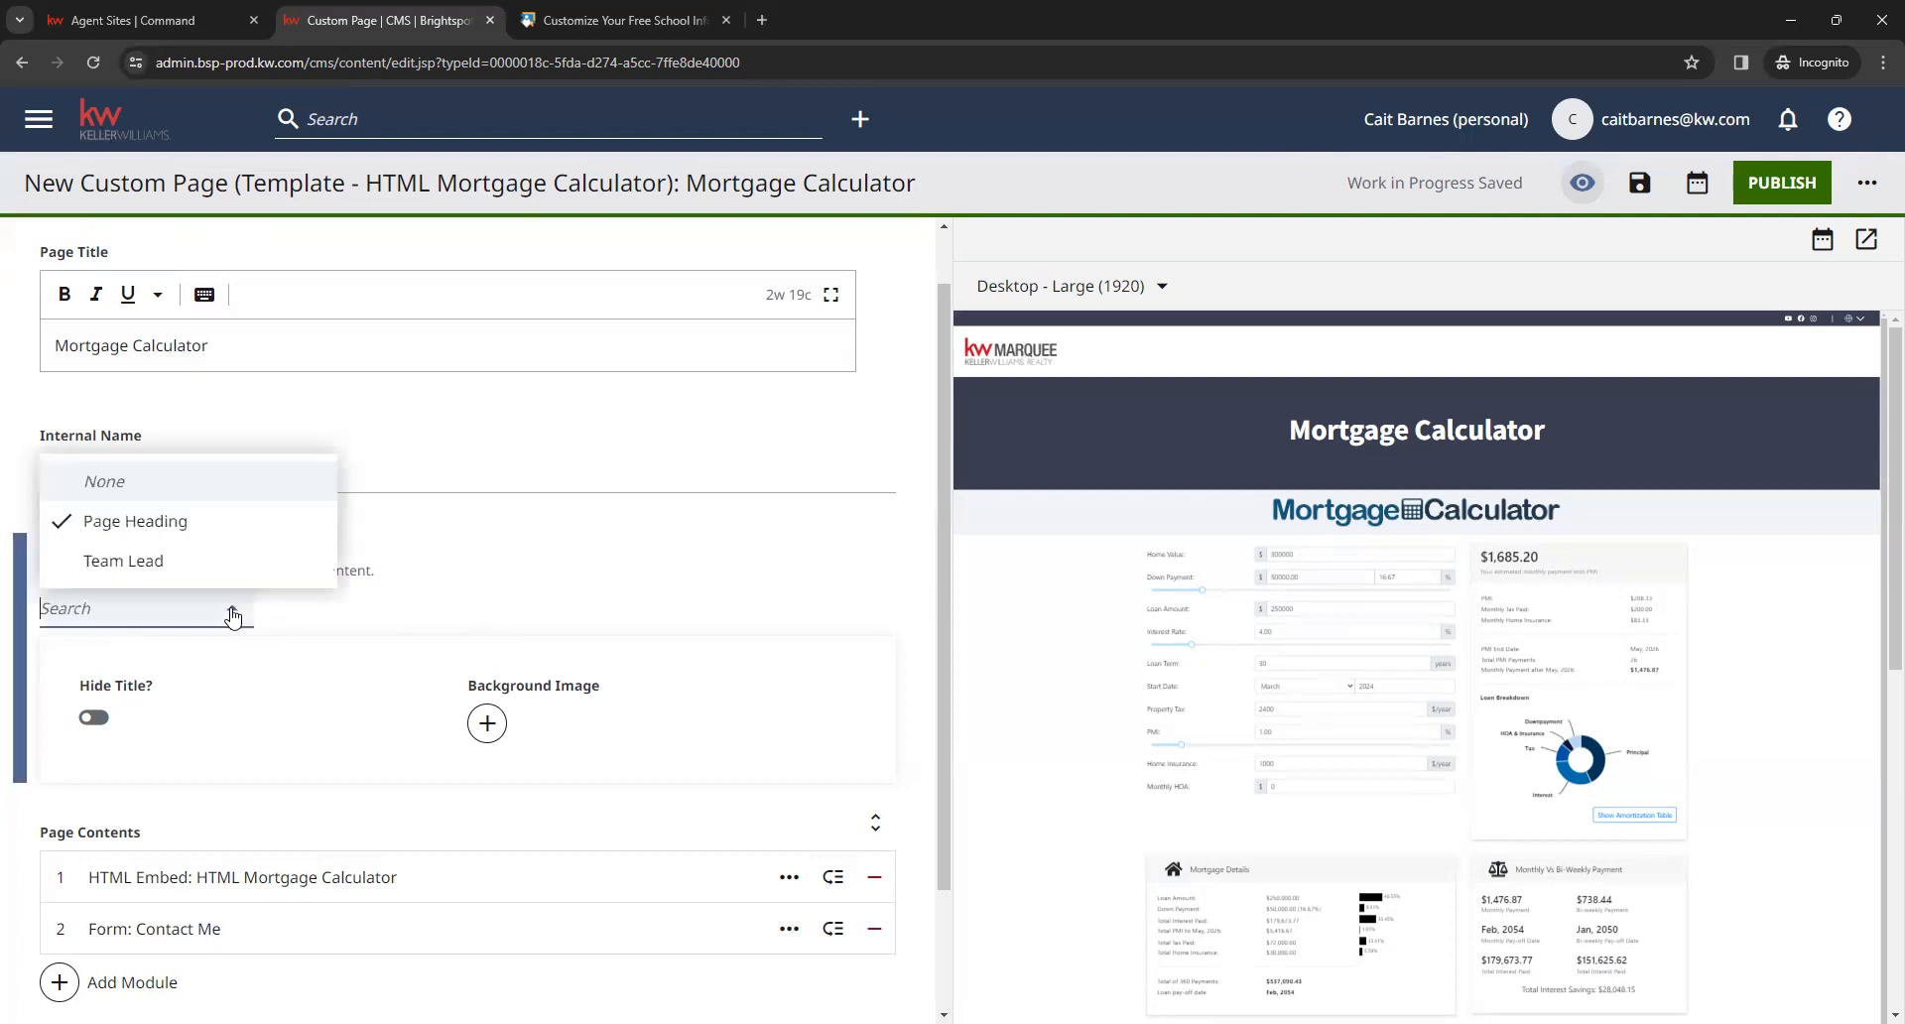
pyautogui.click(198, 483)
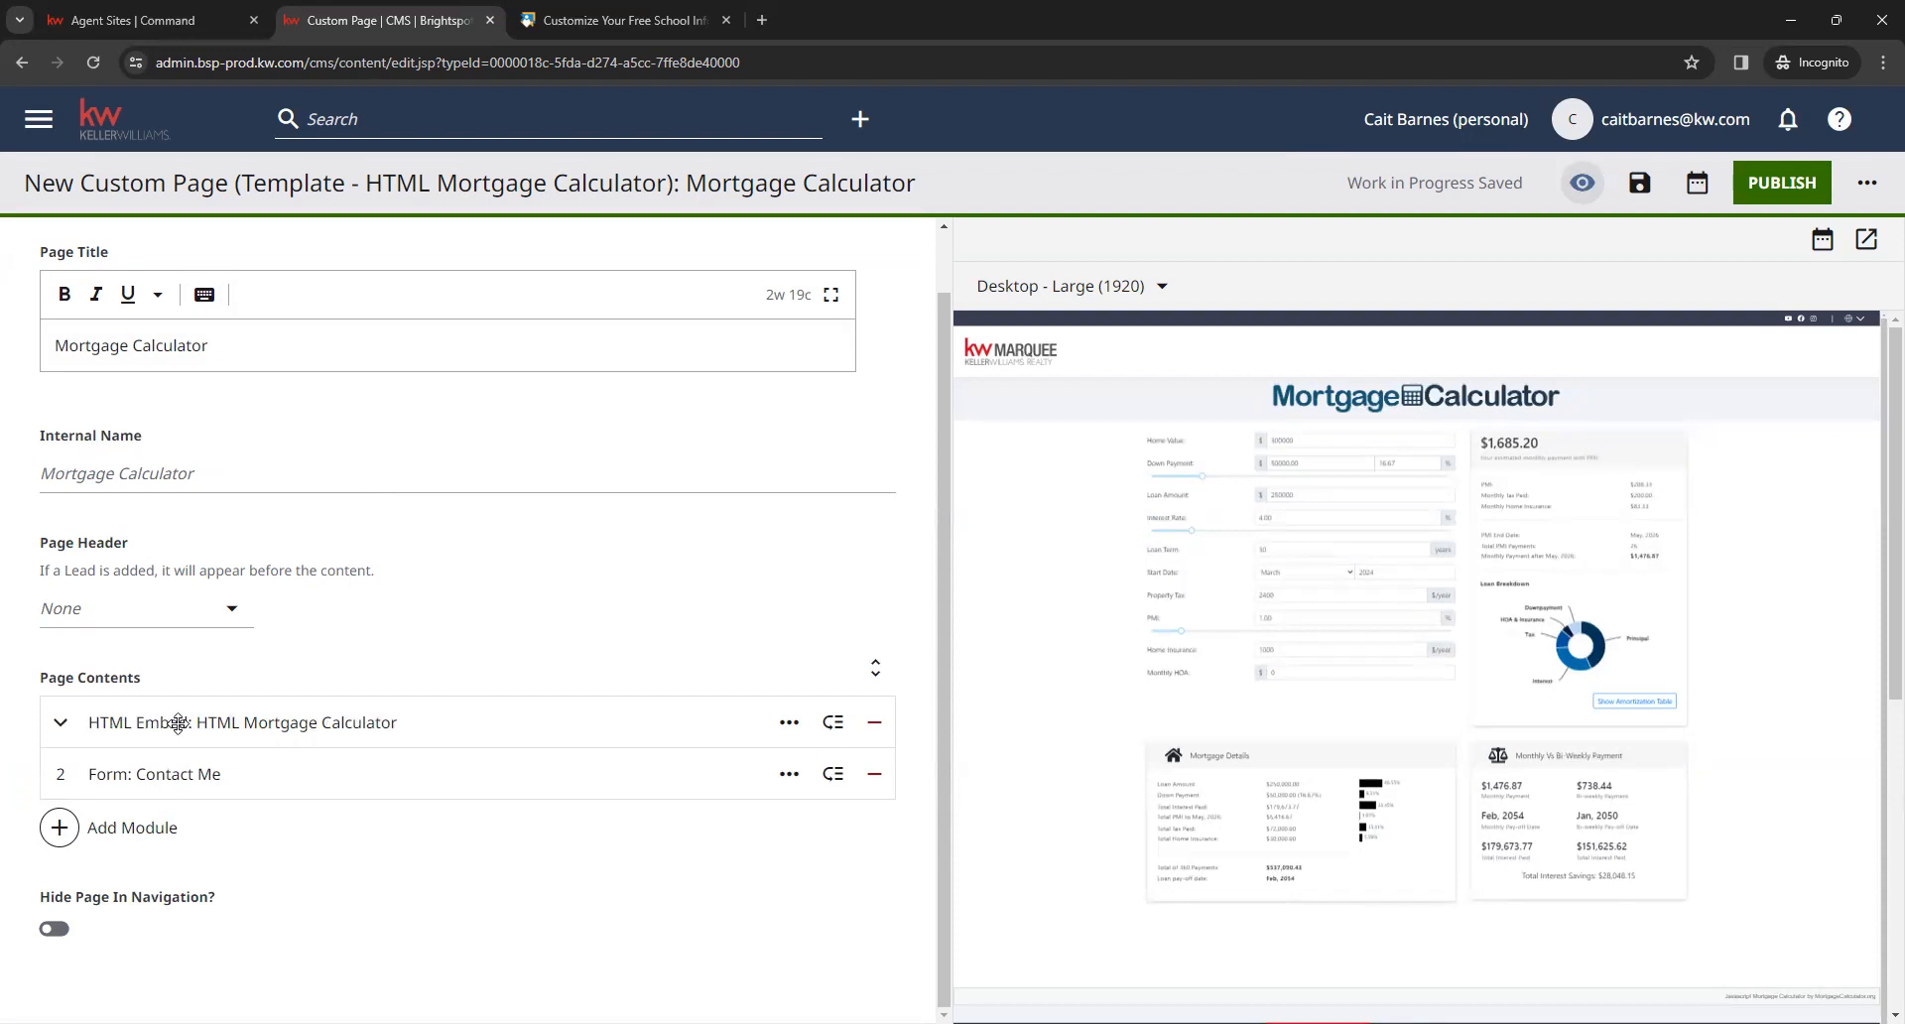
# Expand the Contact Me form module, check the form in the page preview, and publish the Mortgage Calculator page
pyautogui.click(281, 775)
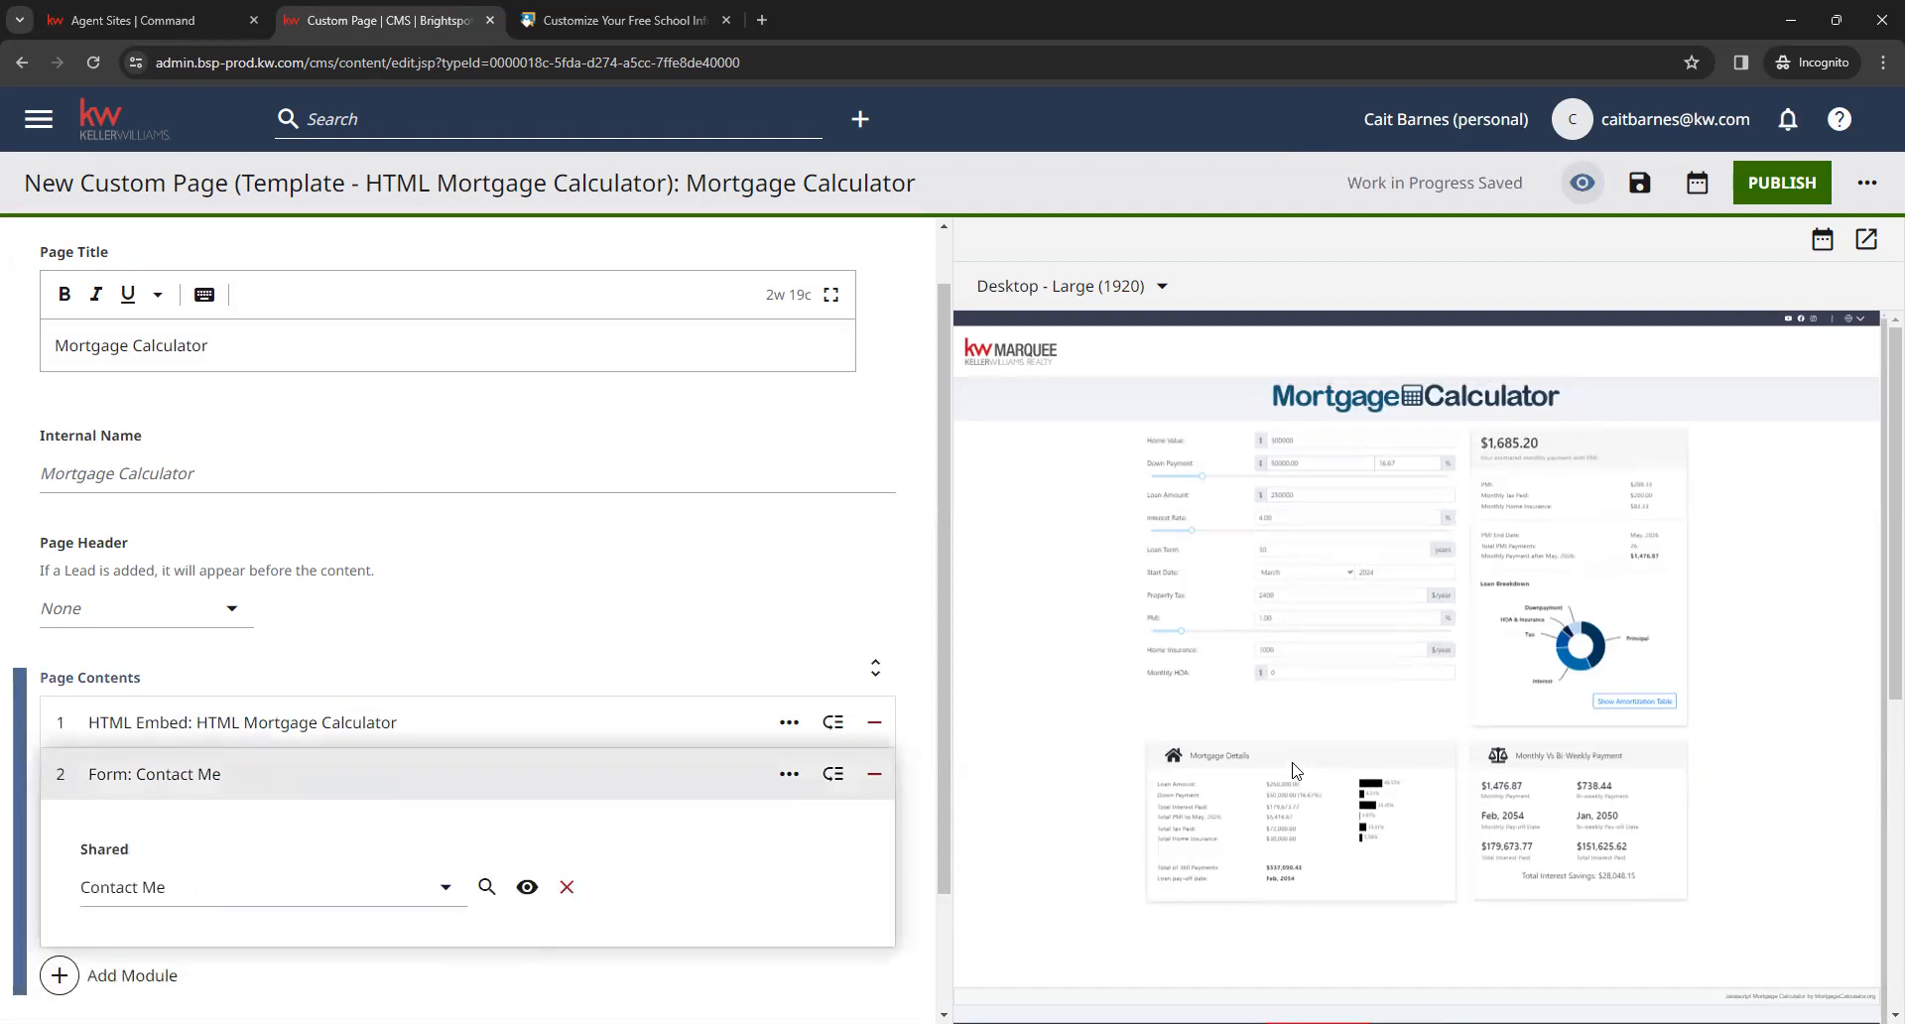
pyautogui.scroll(-6, 1294, 770)
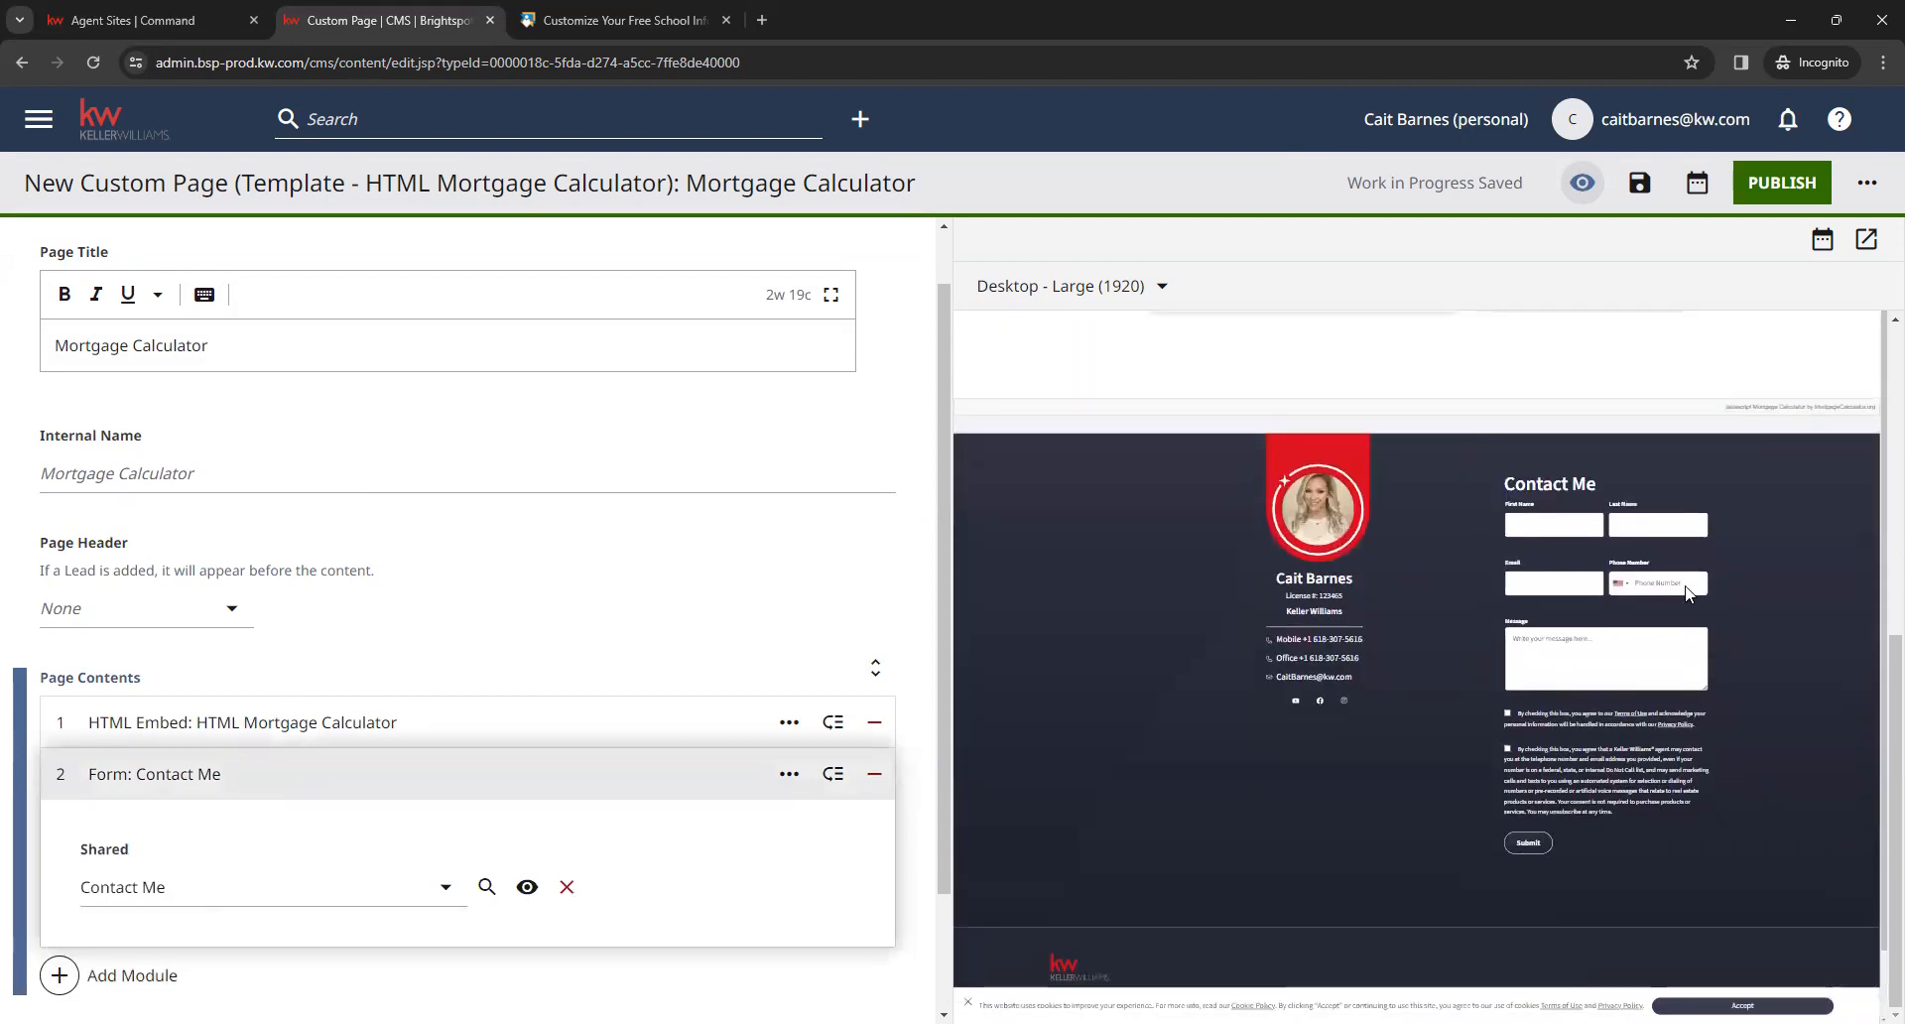
pyautogui.scroll(10, 1353, 788)
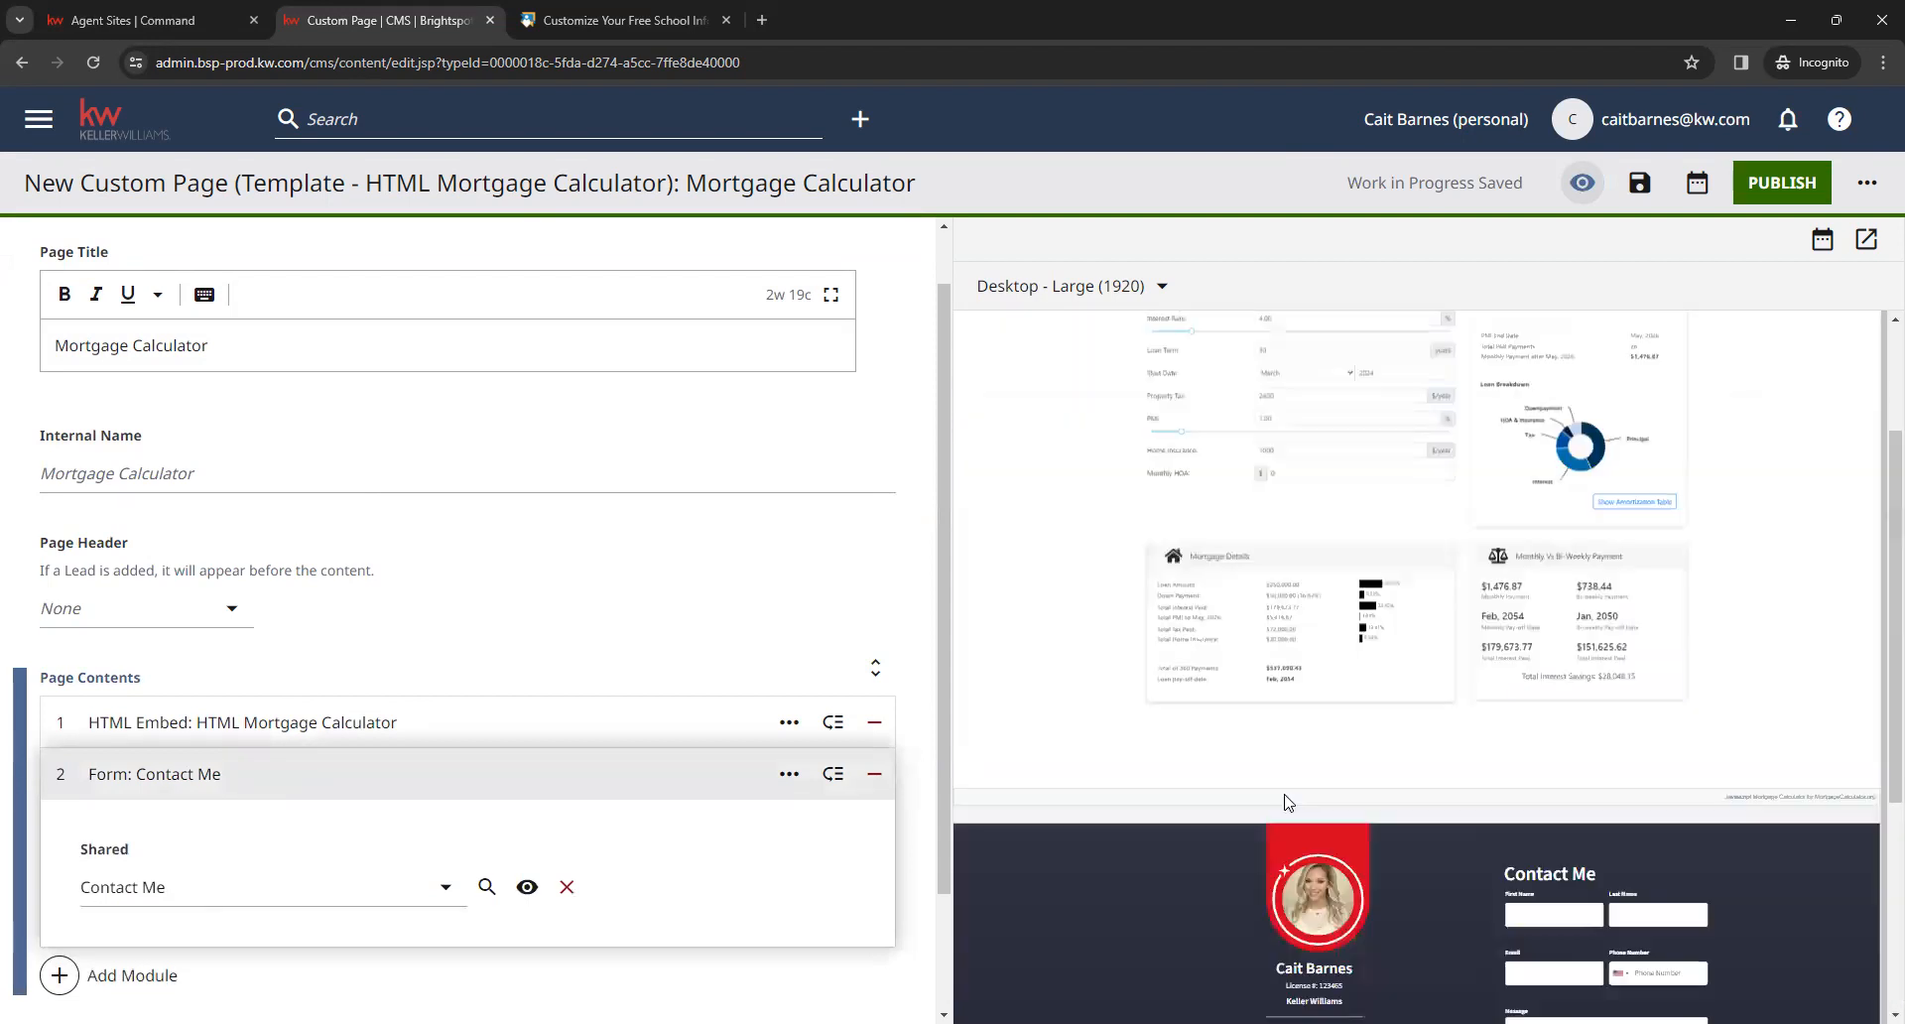
pyautogui.scroll(1, 744, 673)
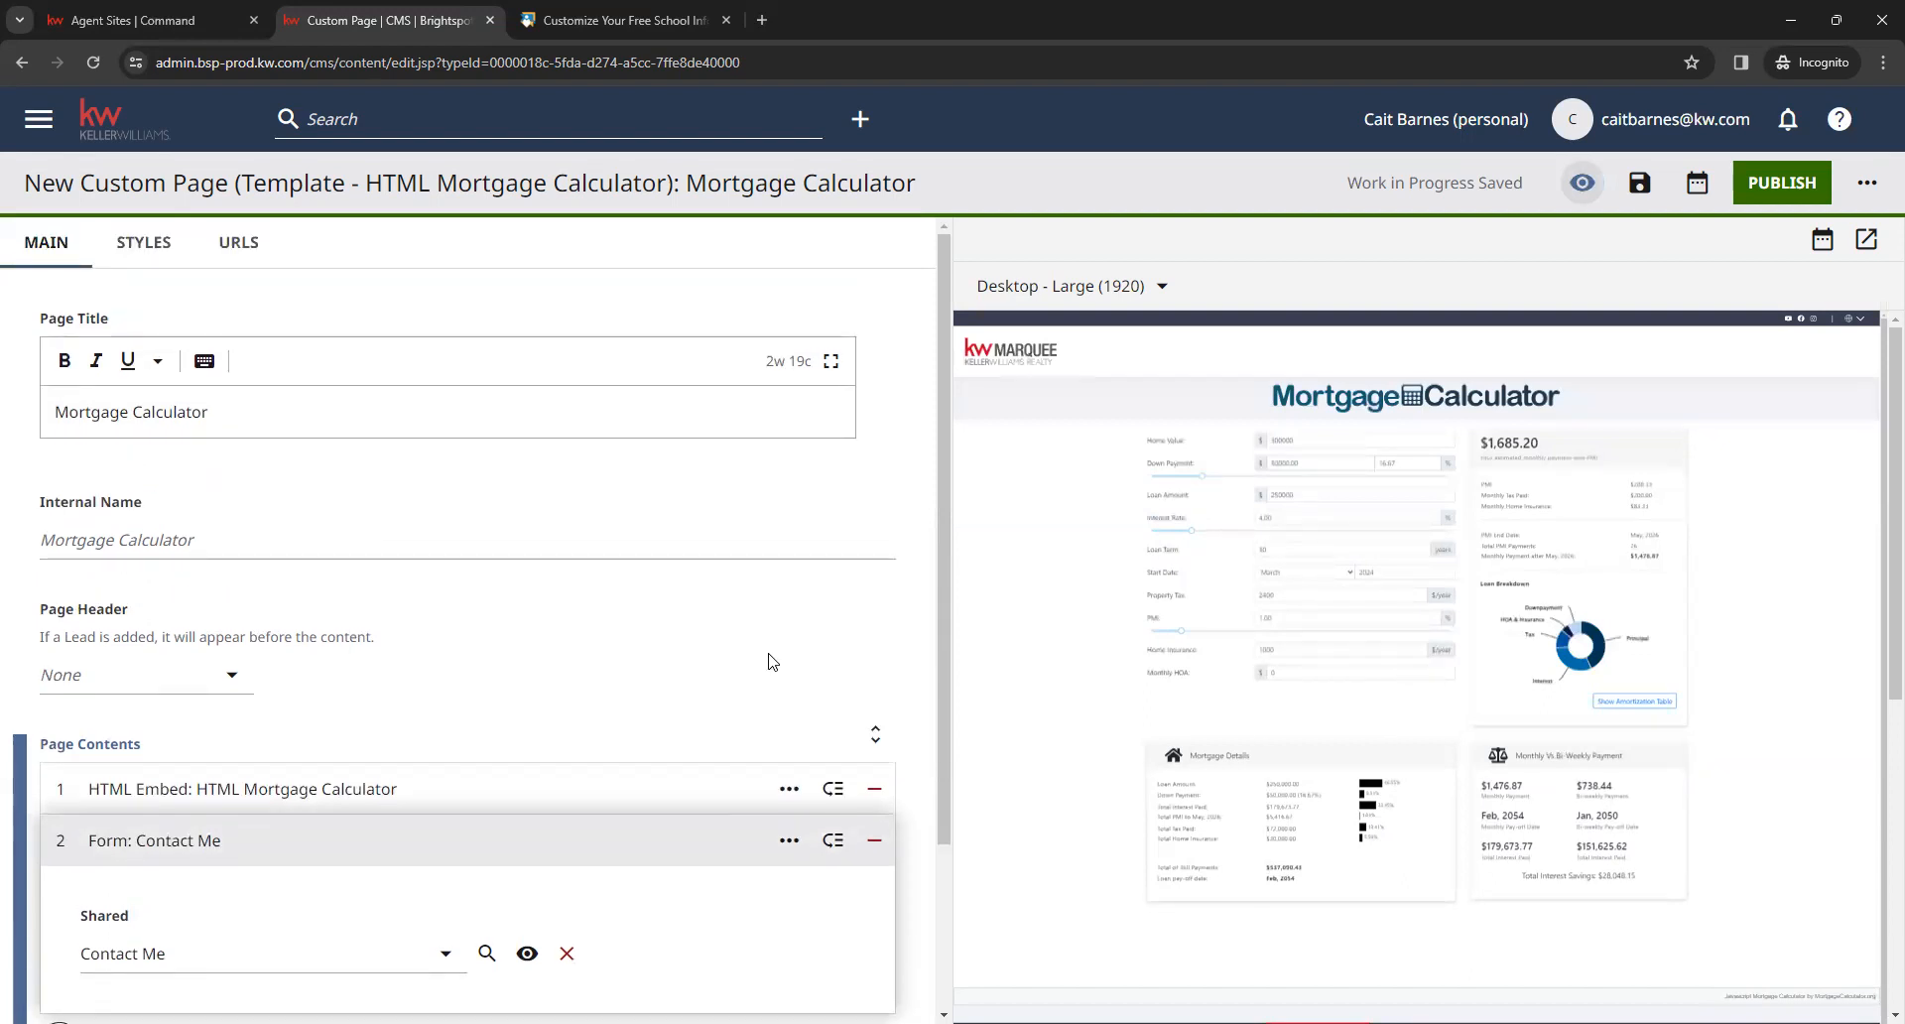
pyautogui.click(1778, 188)
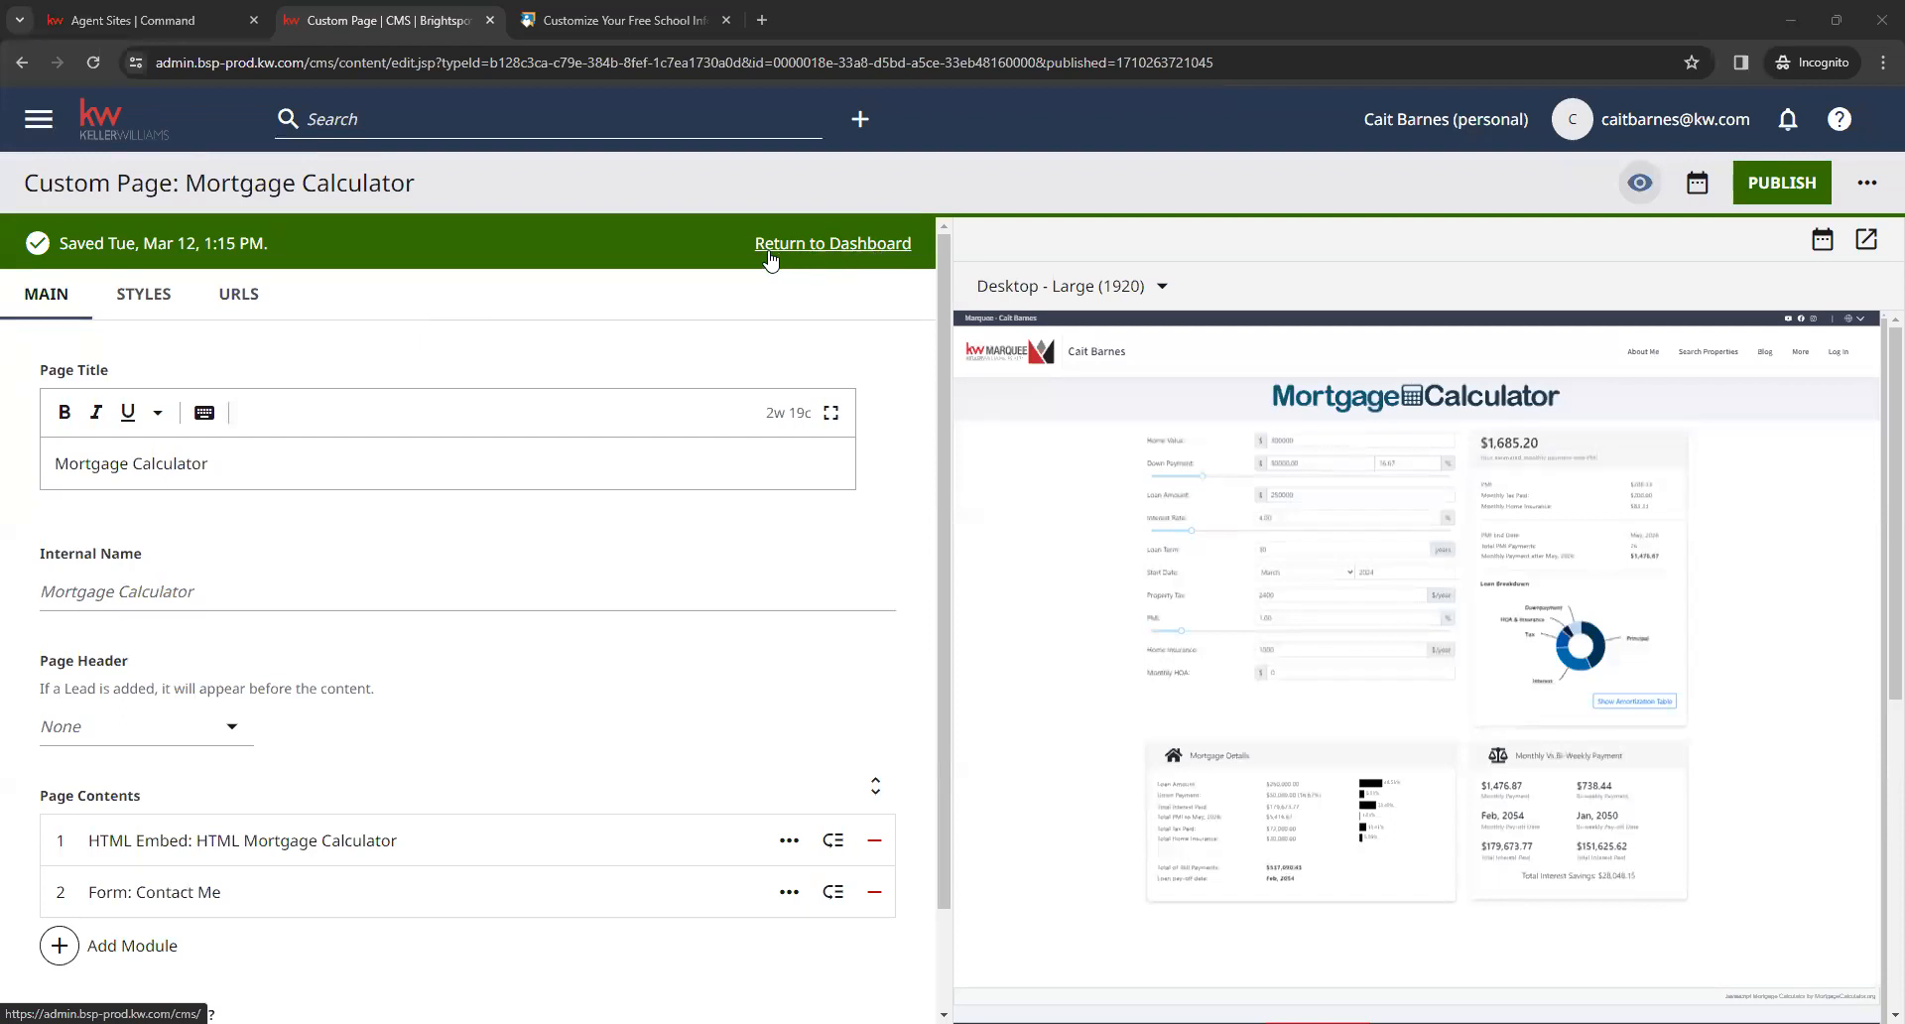
# Return to the dashboard, start a new Custom Page and title it "Local School Search"
pyautogui.click(125, 131)
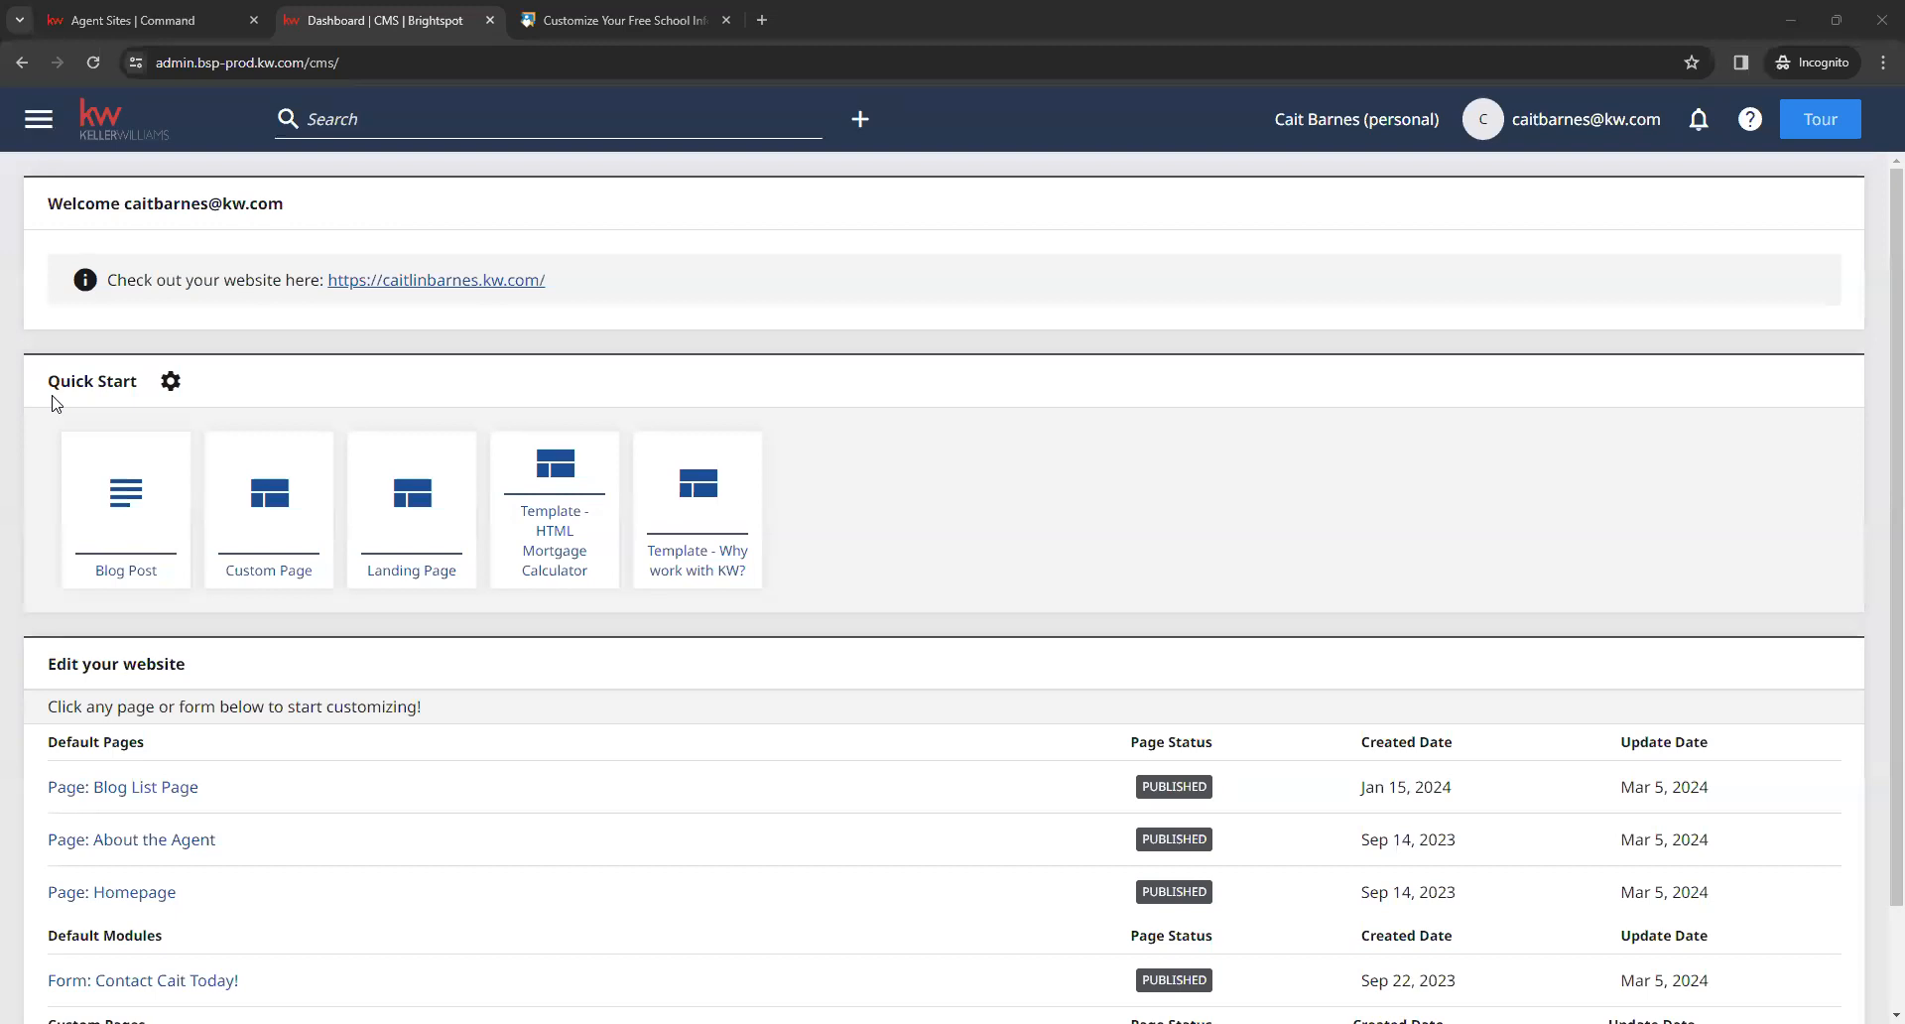
pyautogui.click(270, 517)
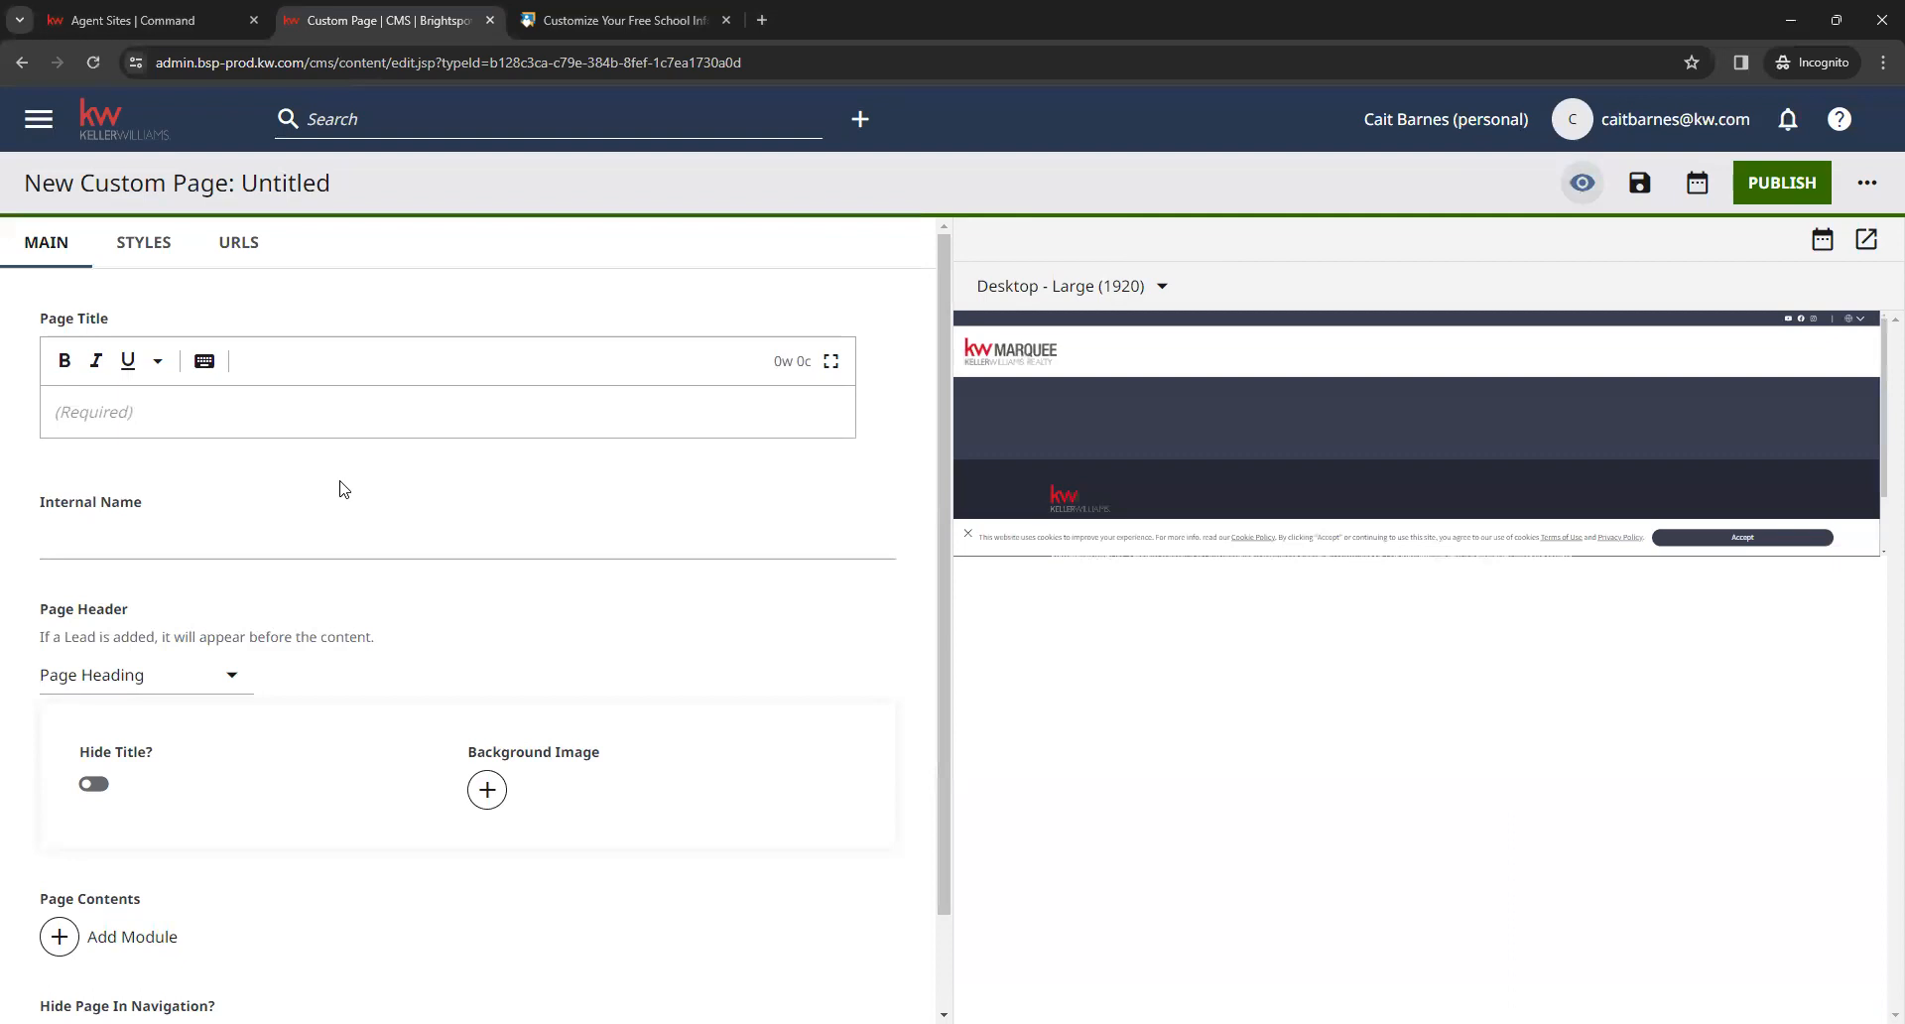
pyautogui.click(353, 407)
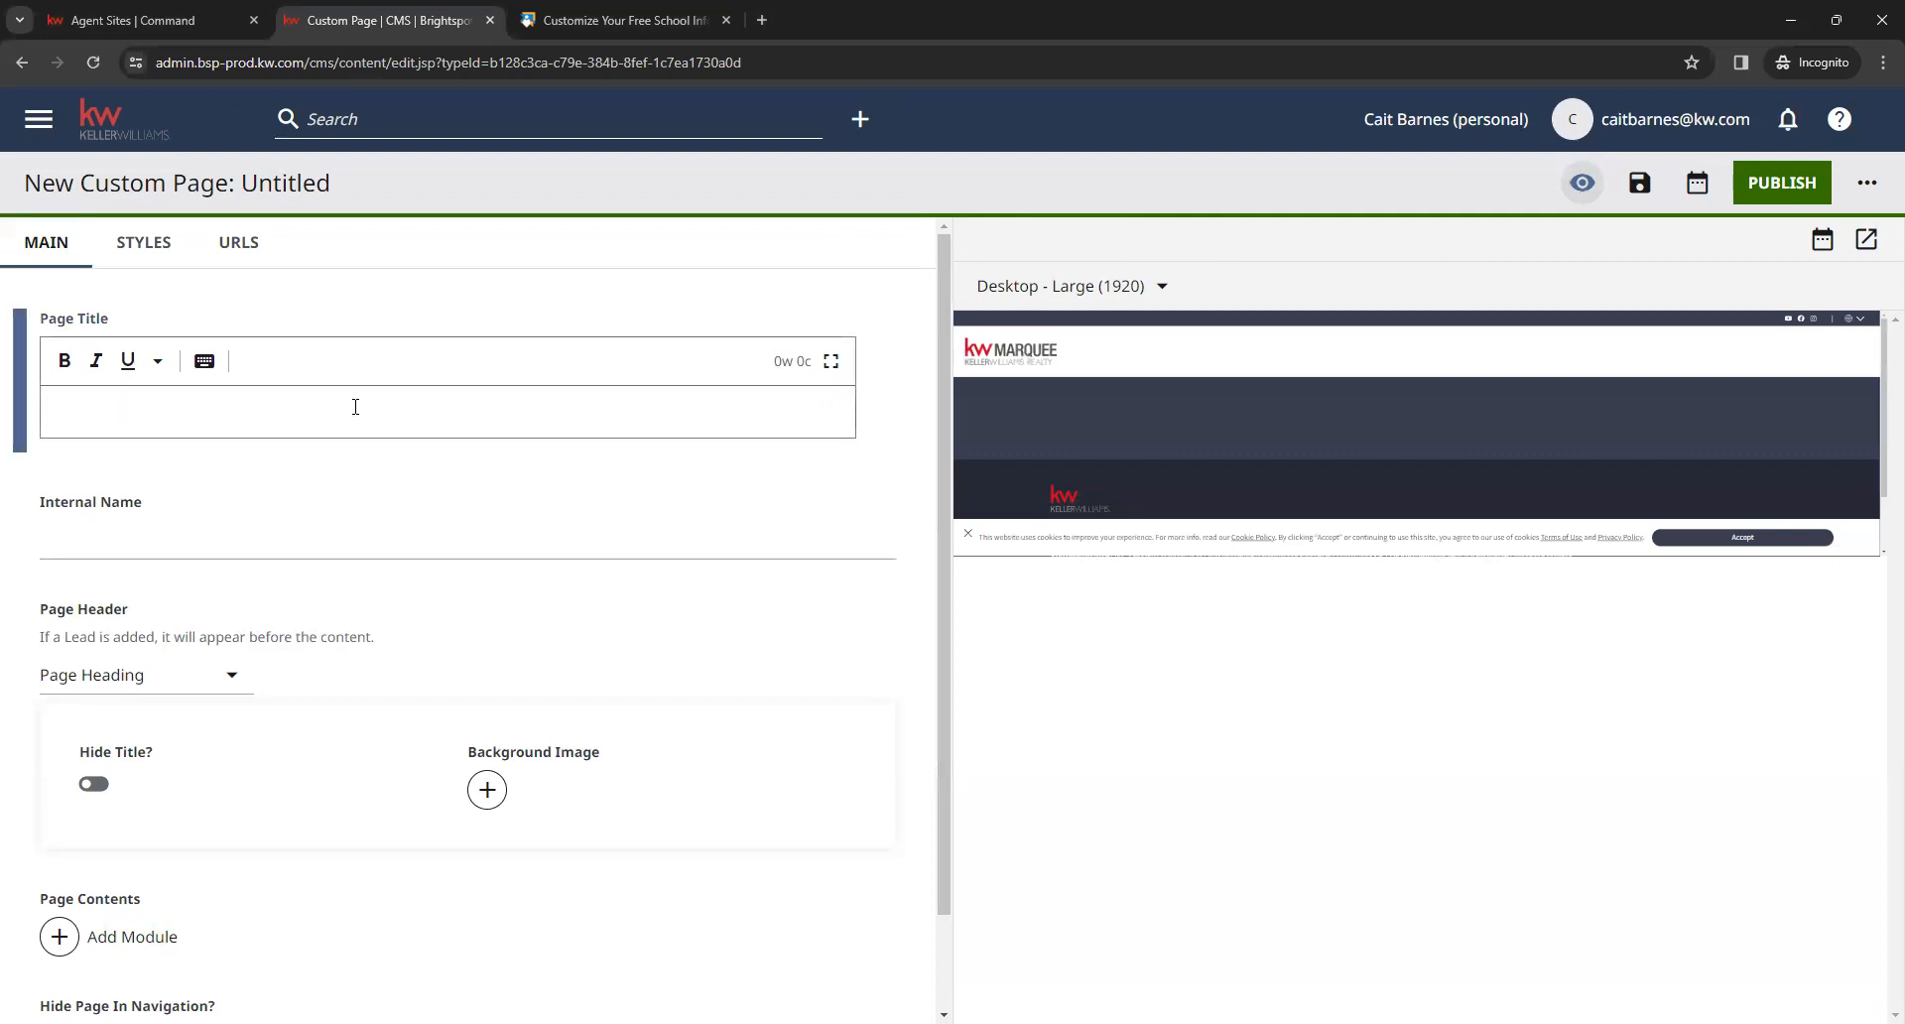
pyautogui.write('Local School Search')
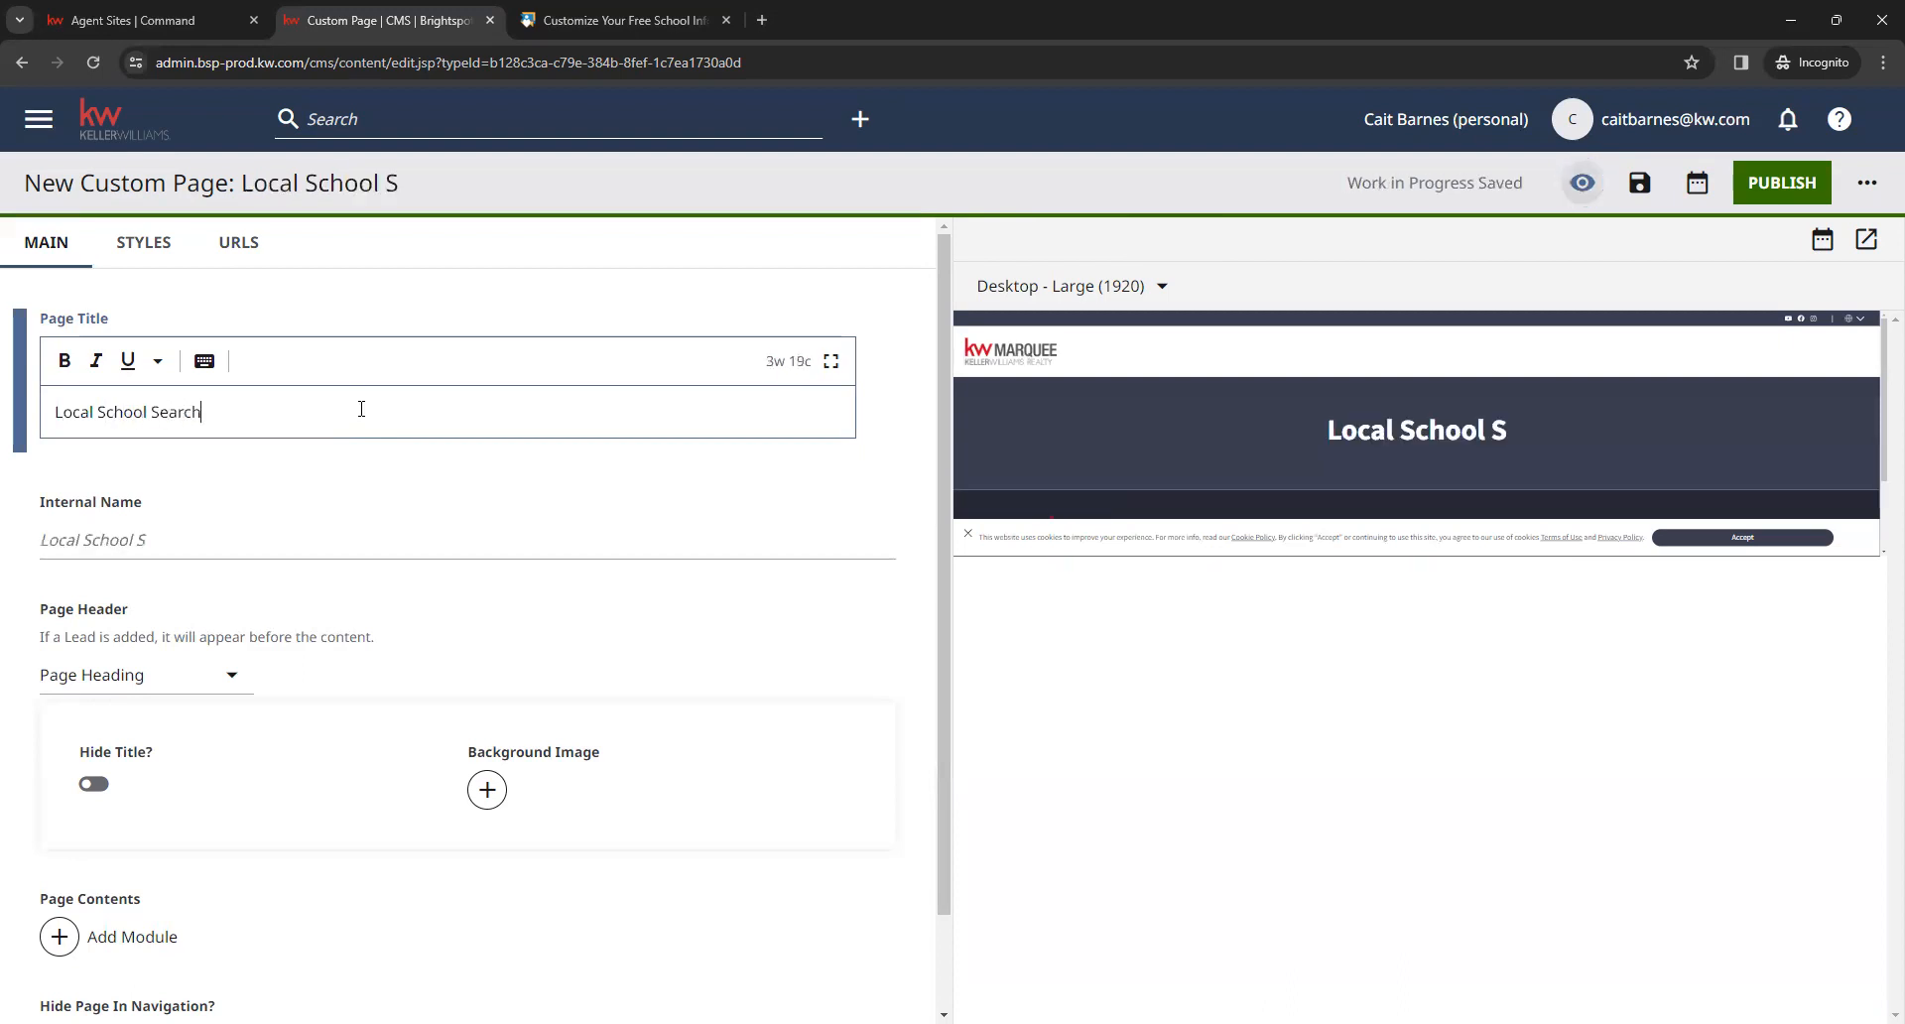
pyautogui.click(358, 462)
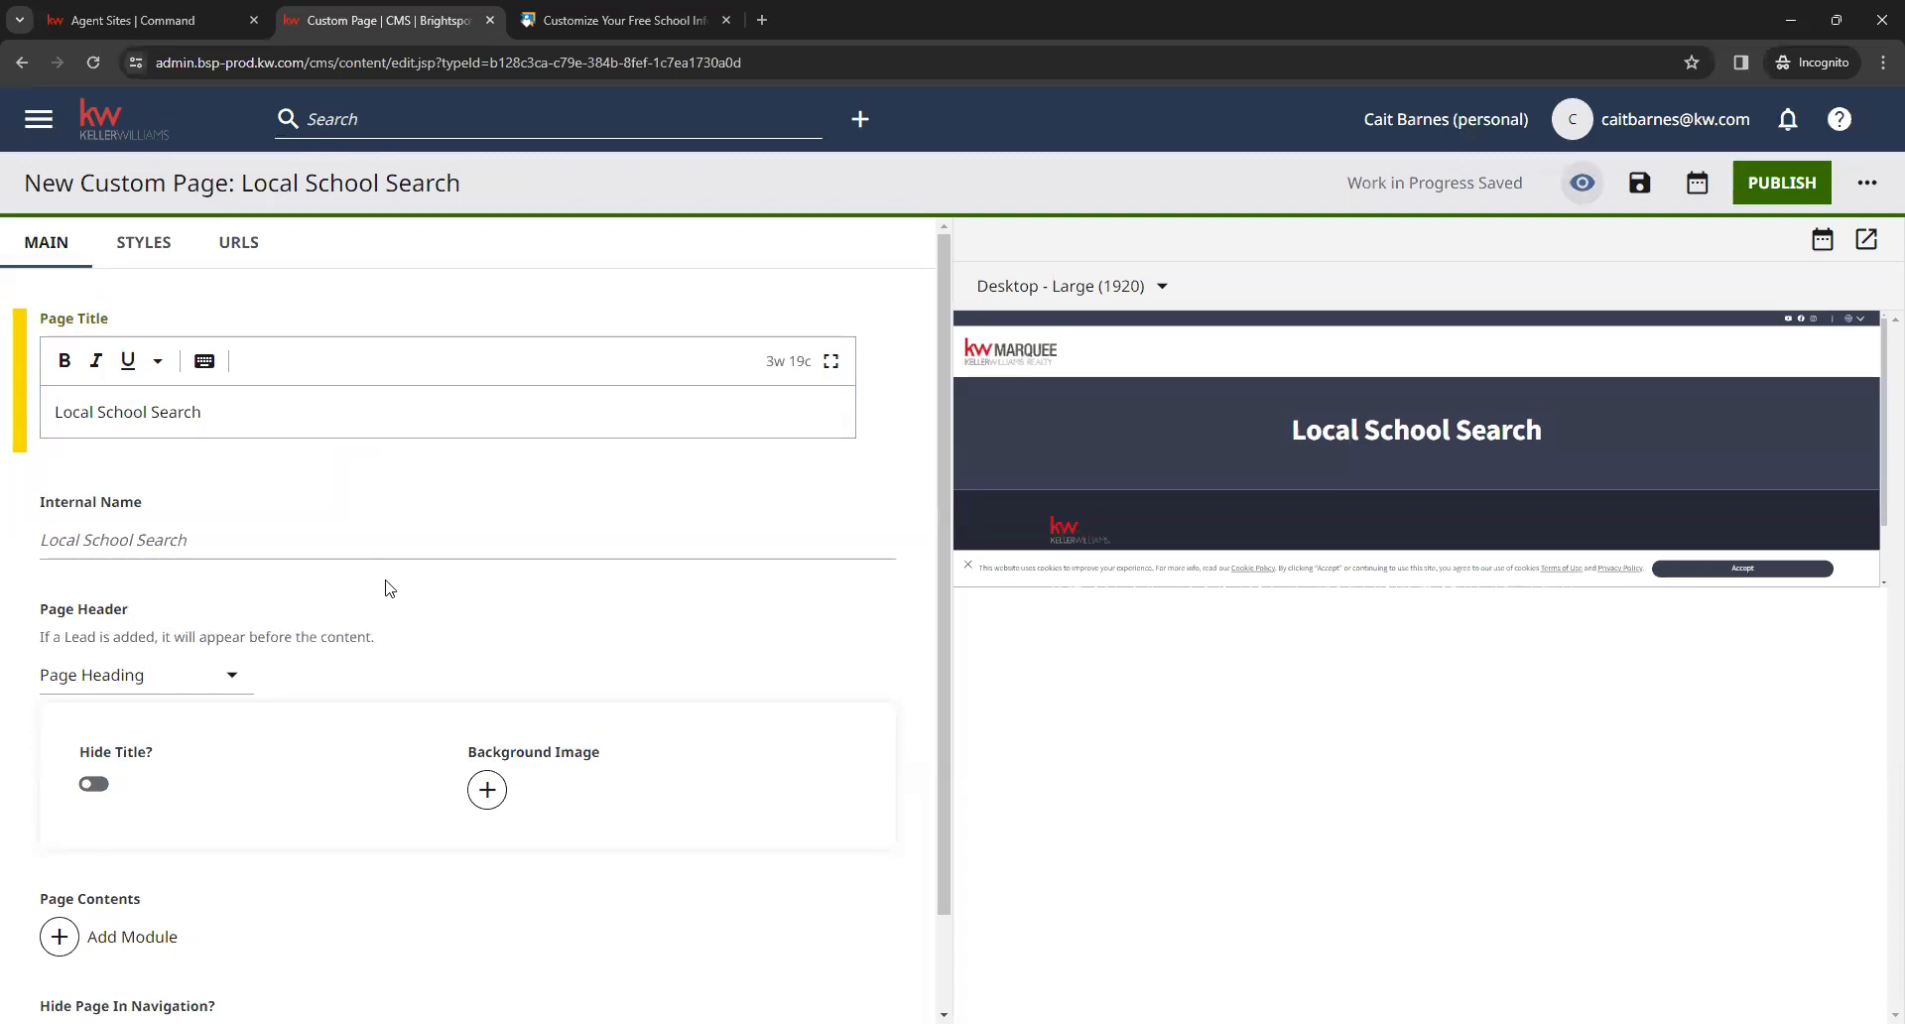
# Add the existing city skyline photo as the Background Image of the Local School Search page heading
pyautogui.scroll(-1, 365, 759)
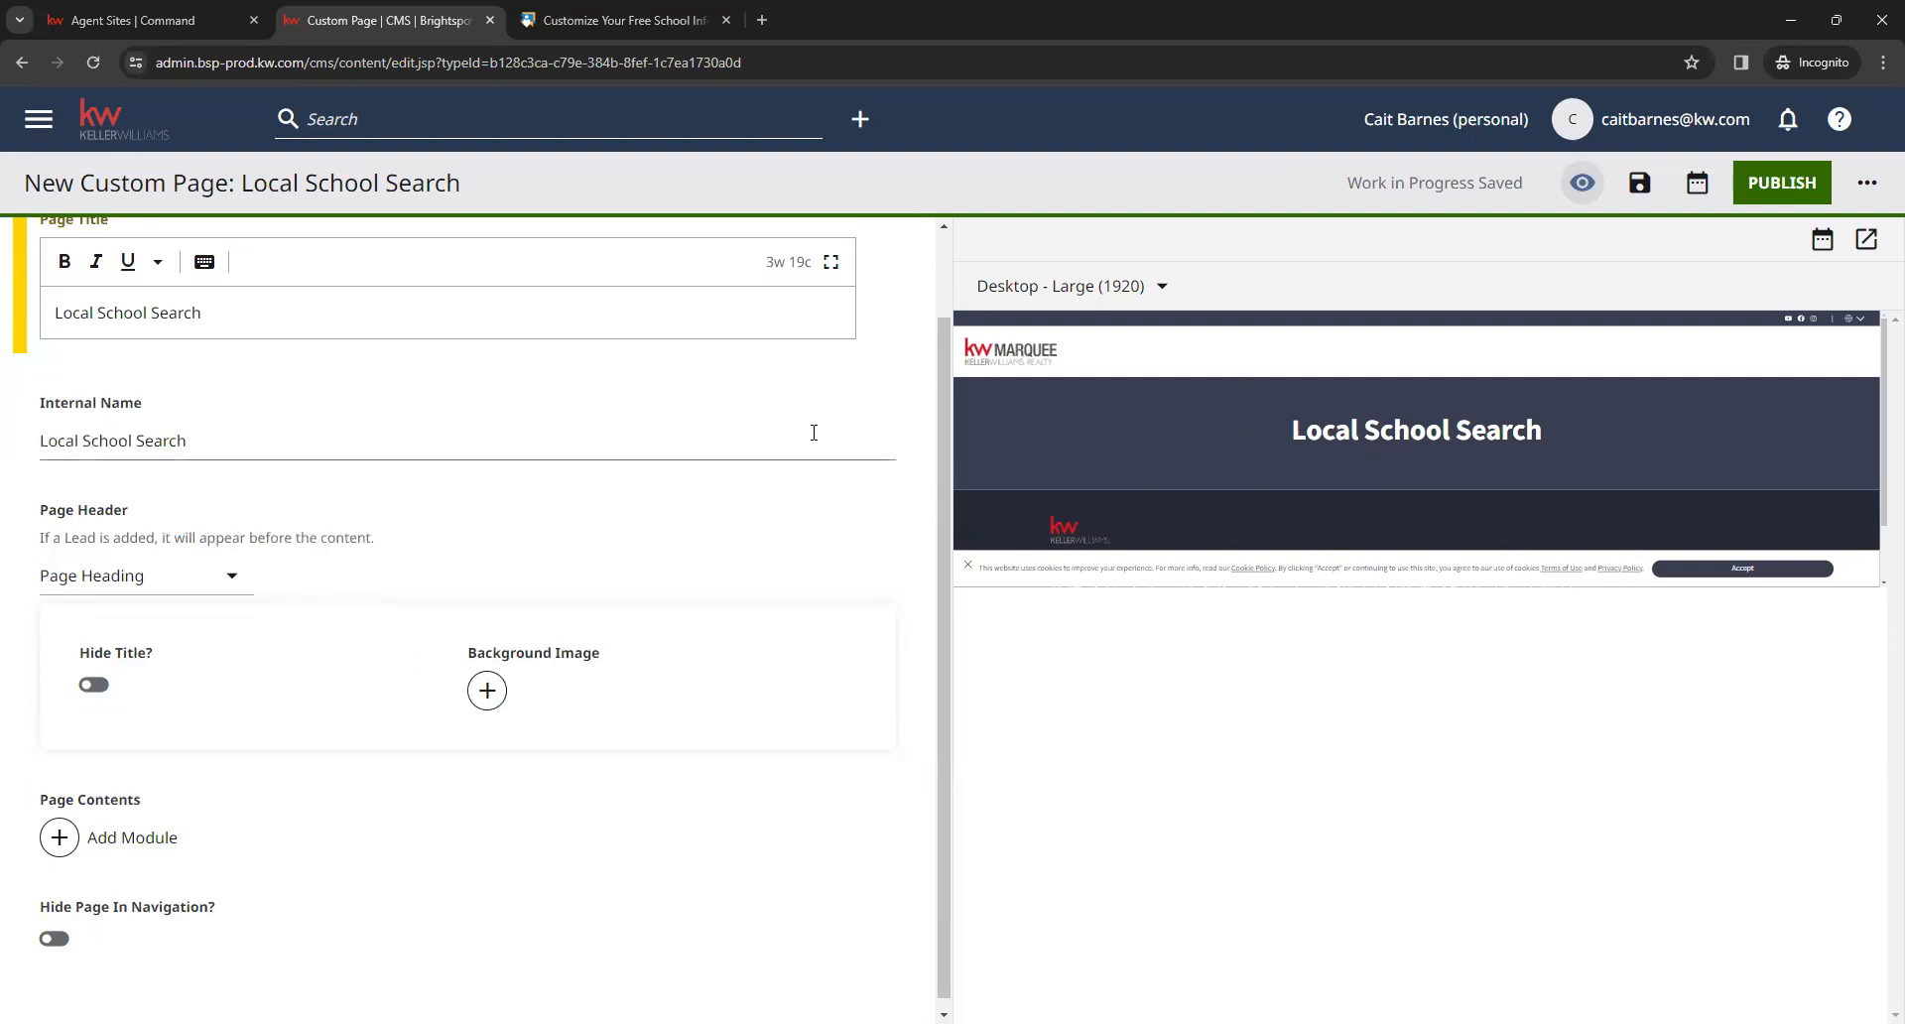
pyautogui.scroll(-1, 649, 560)
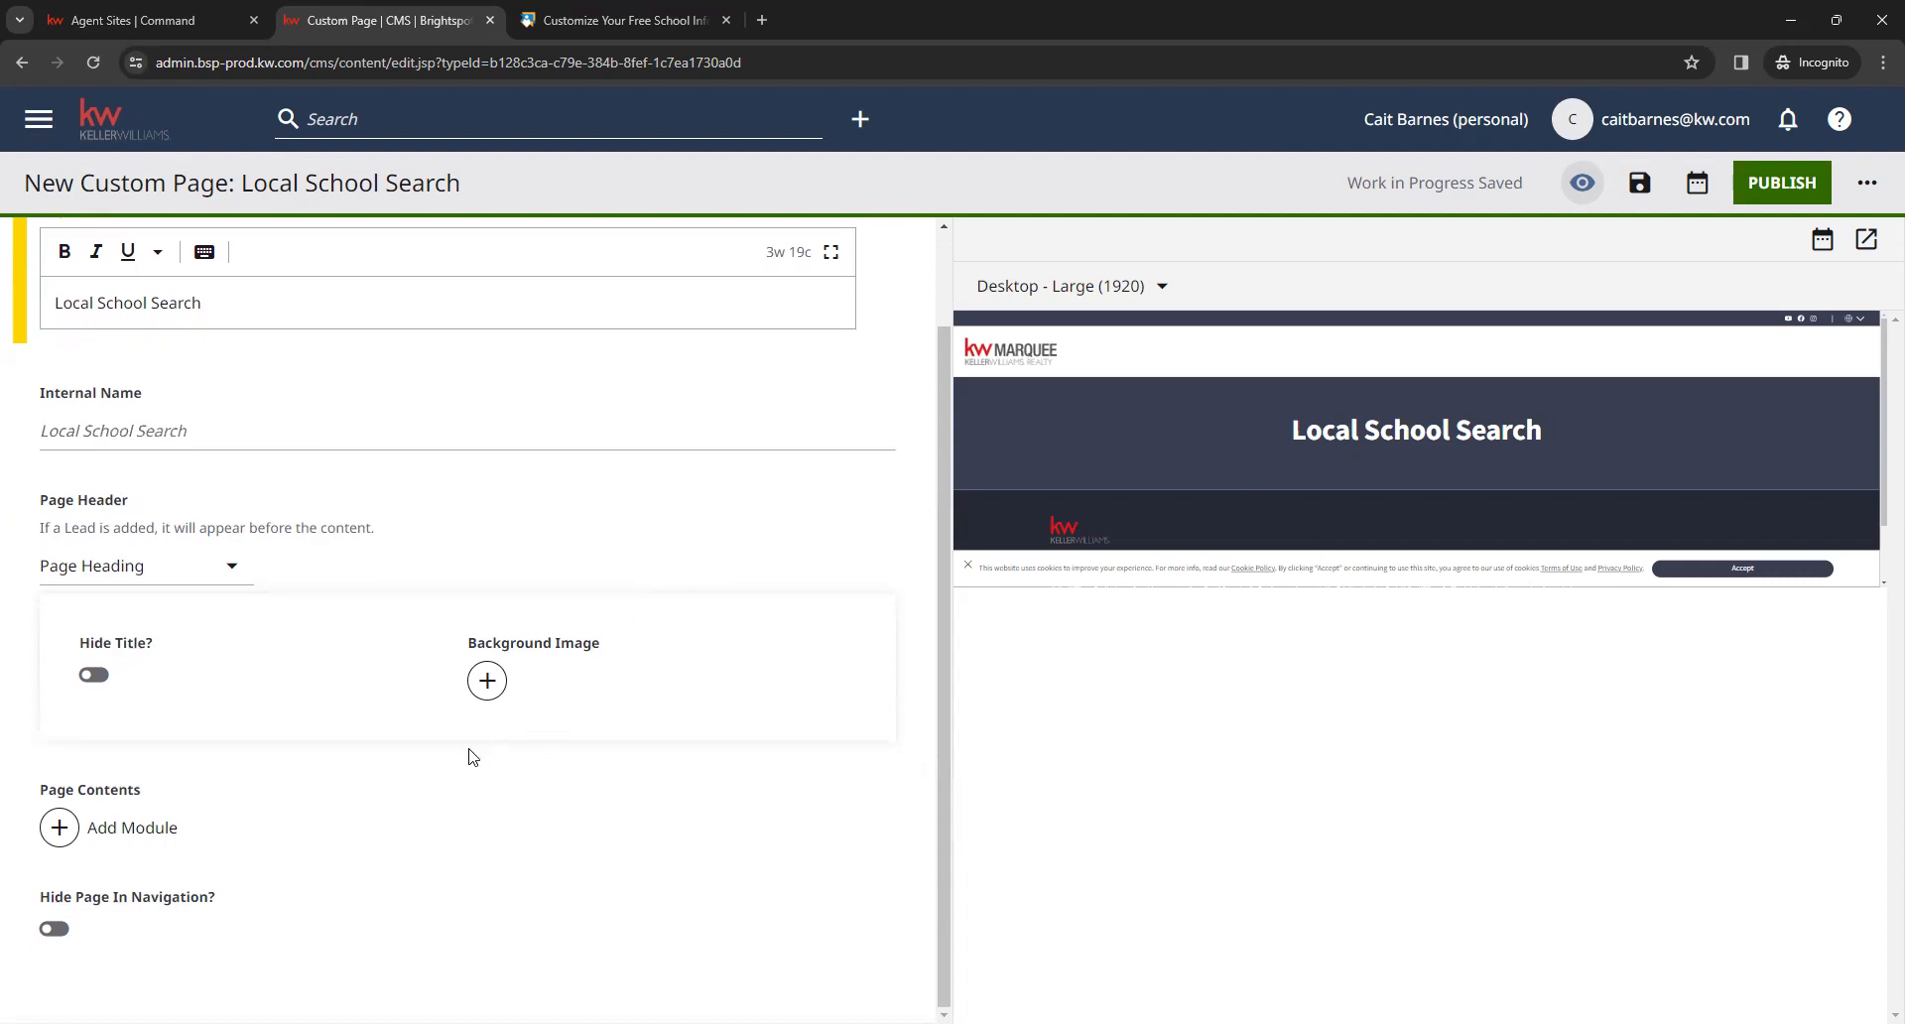
pyautogui.click(487, 681)
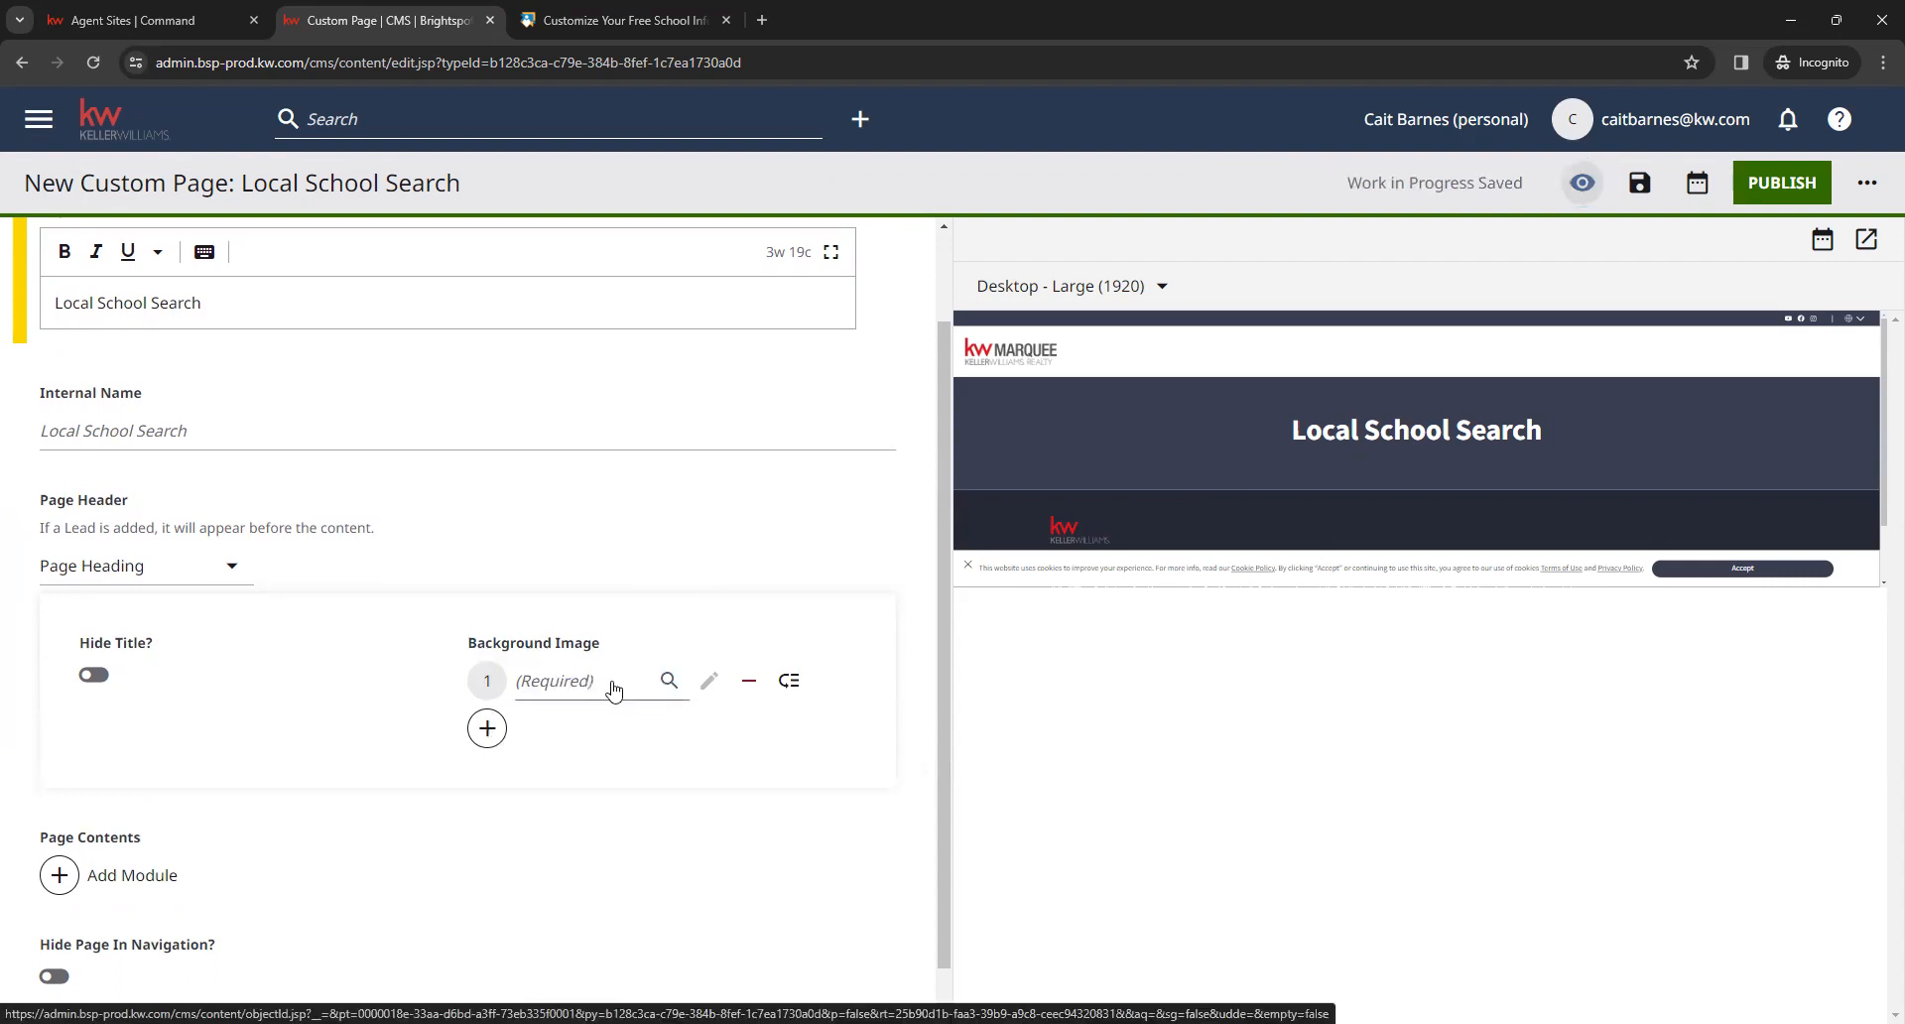
pyautogui.click(595, 682)
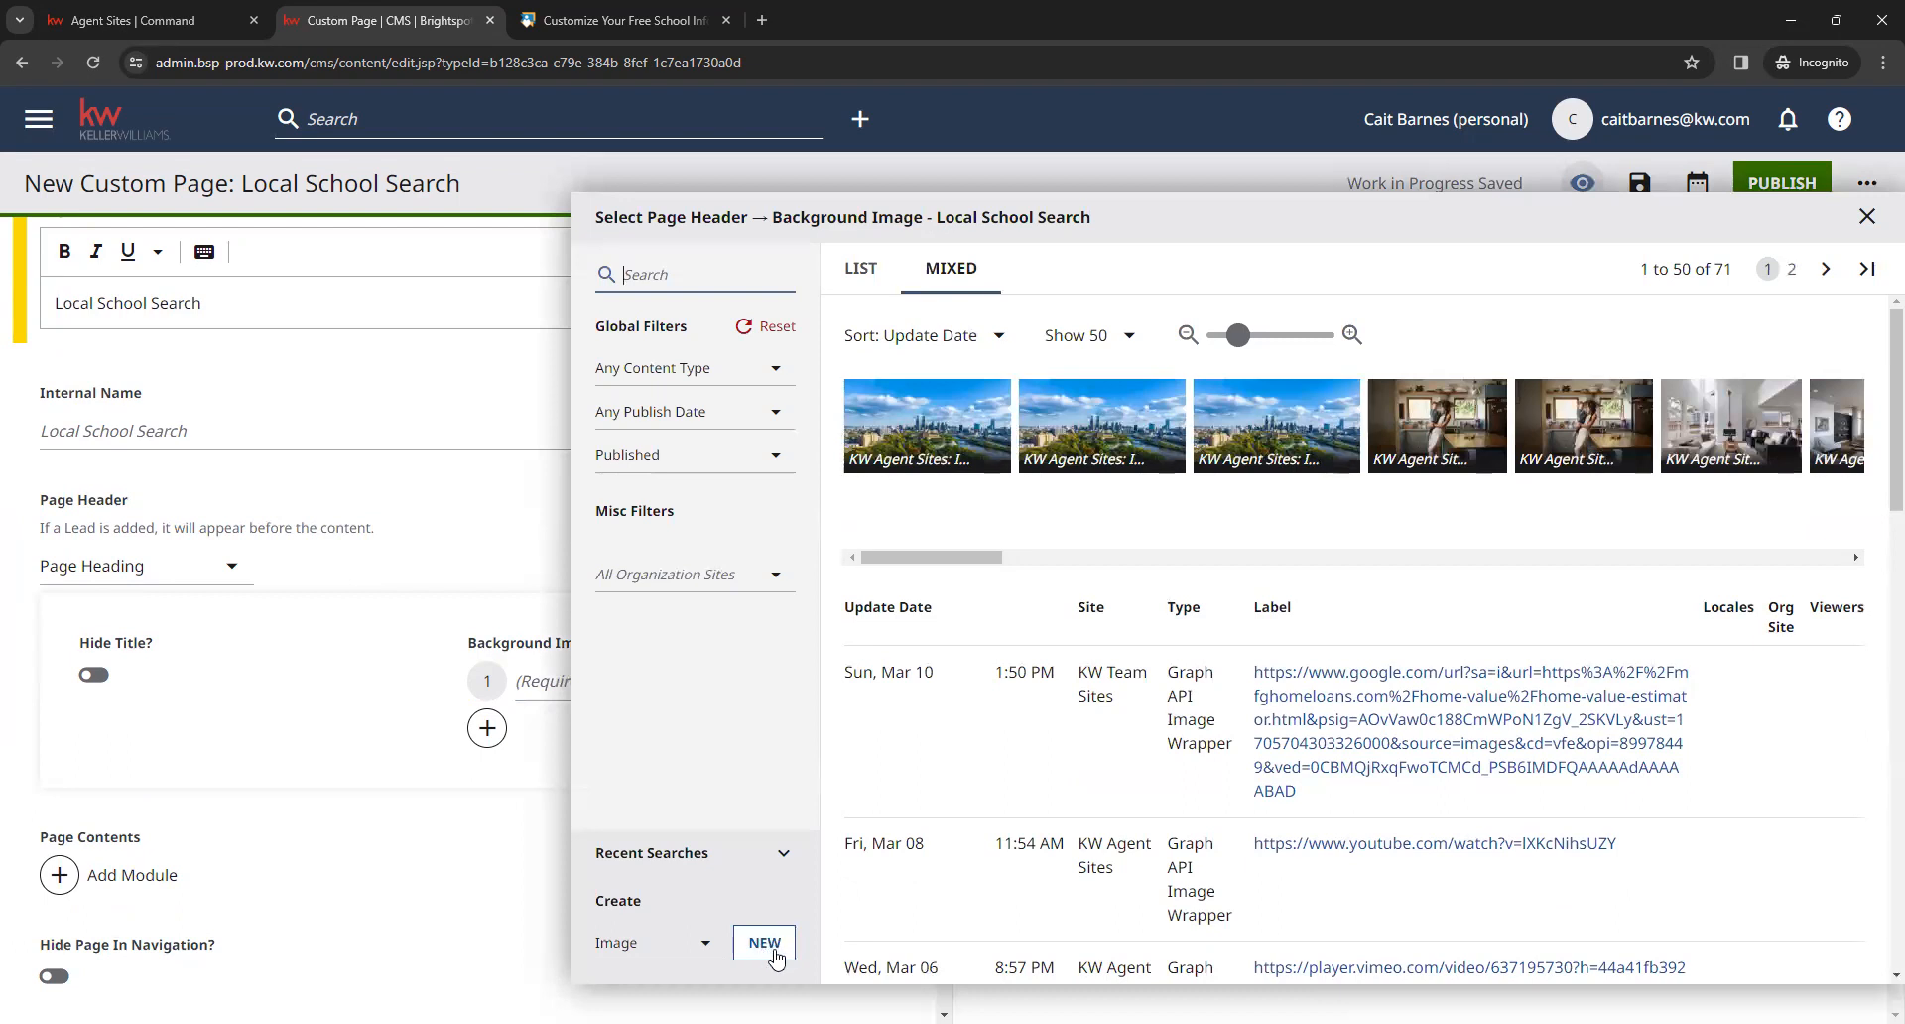
pyautogui.click(927, 440)
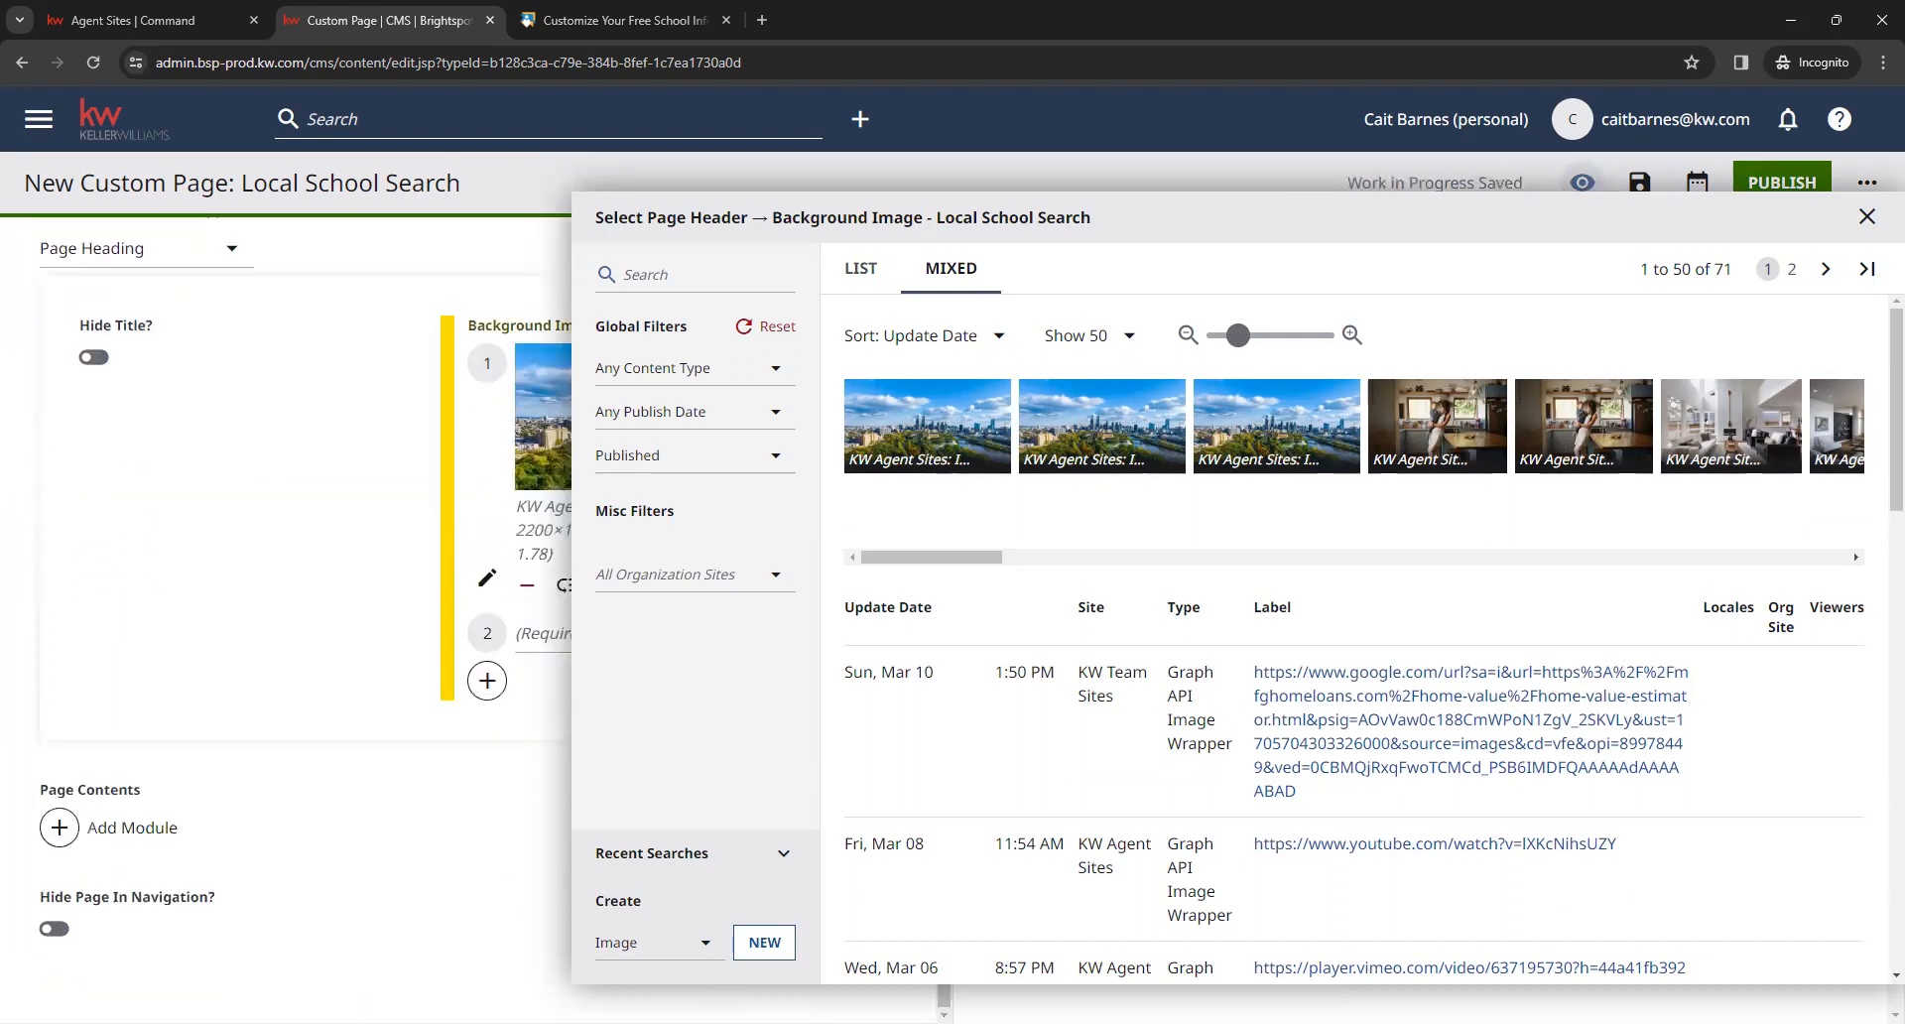
pyautogui.click(255, 661)
pyautogui.scroll(2, 623, 881)
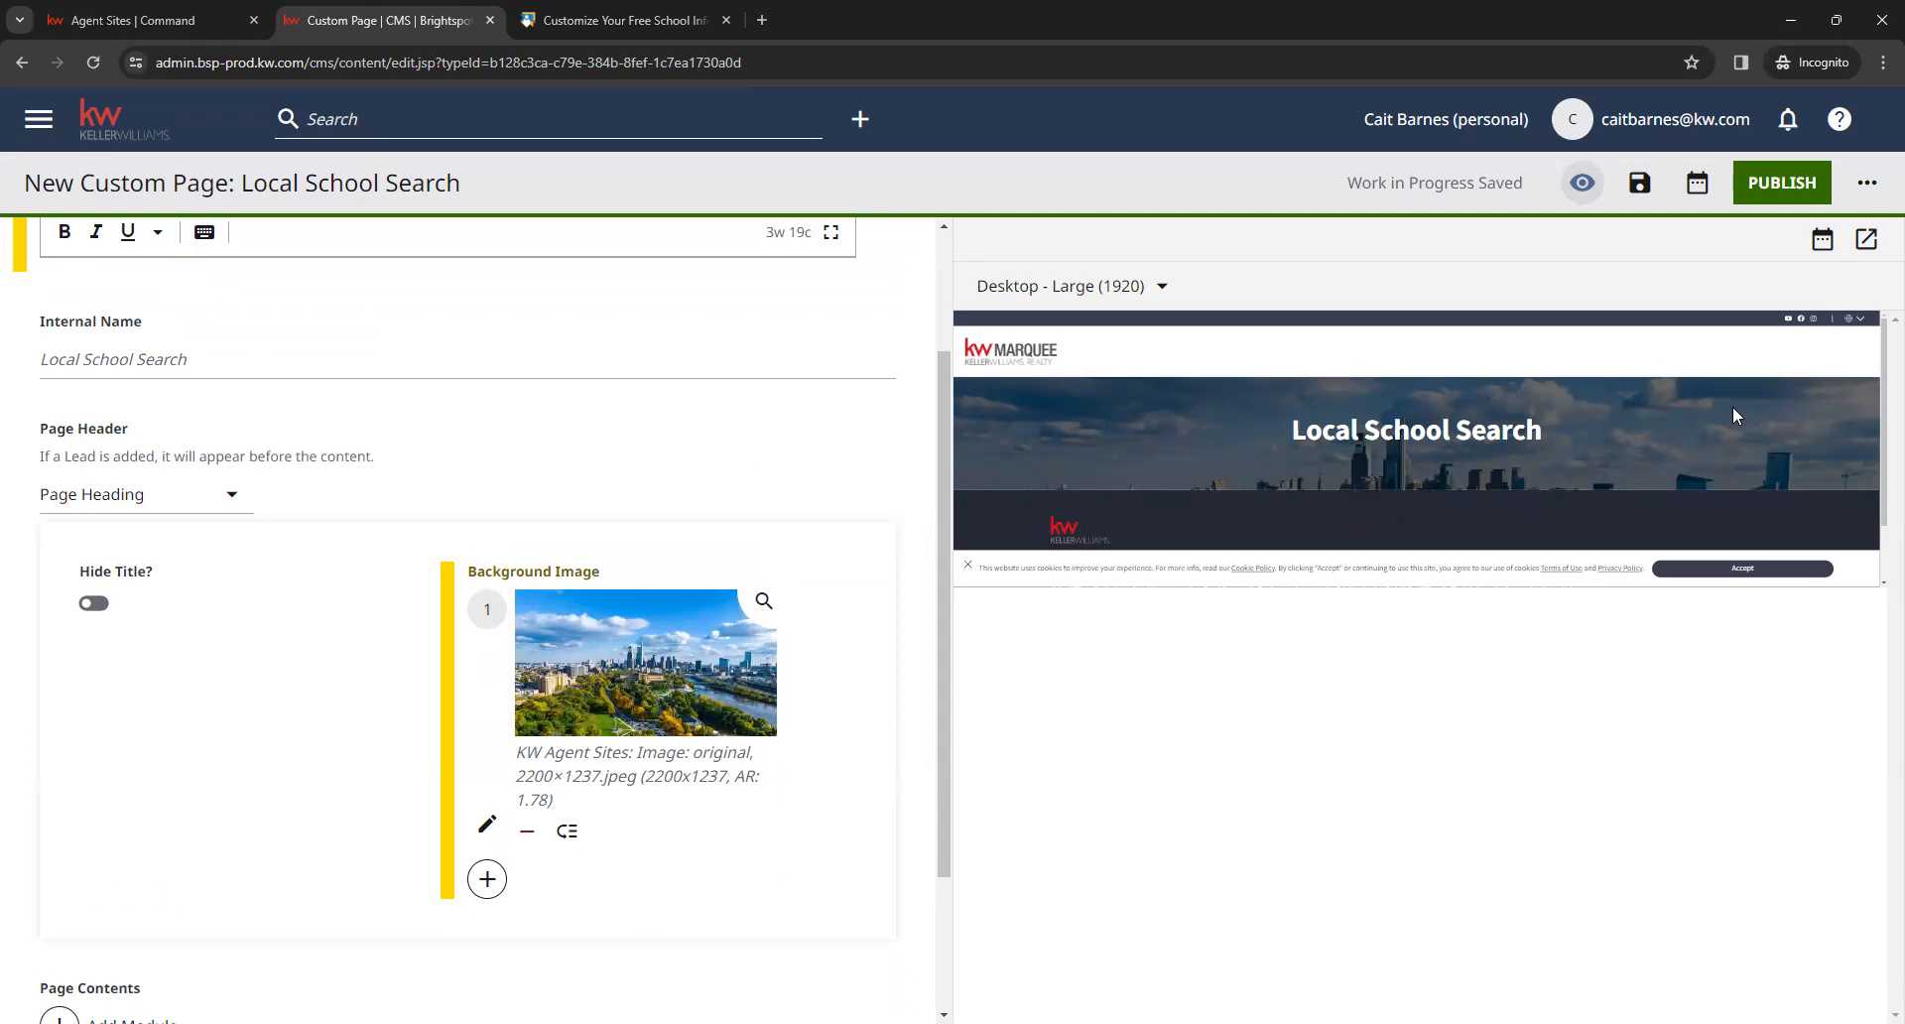
# Add an HTML Embed module to the Page Contents of the Local School Search page
pyautogui.scroll(-2, 917, 640)
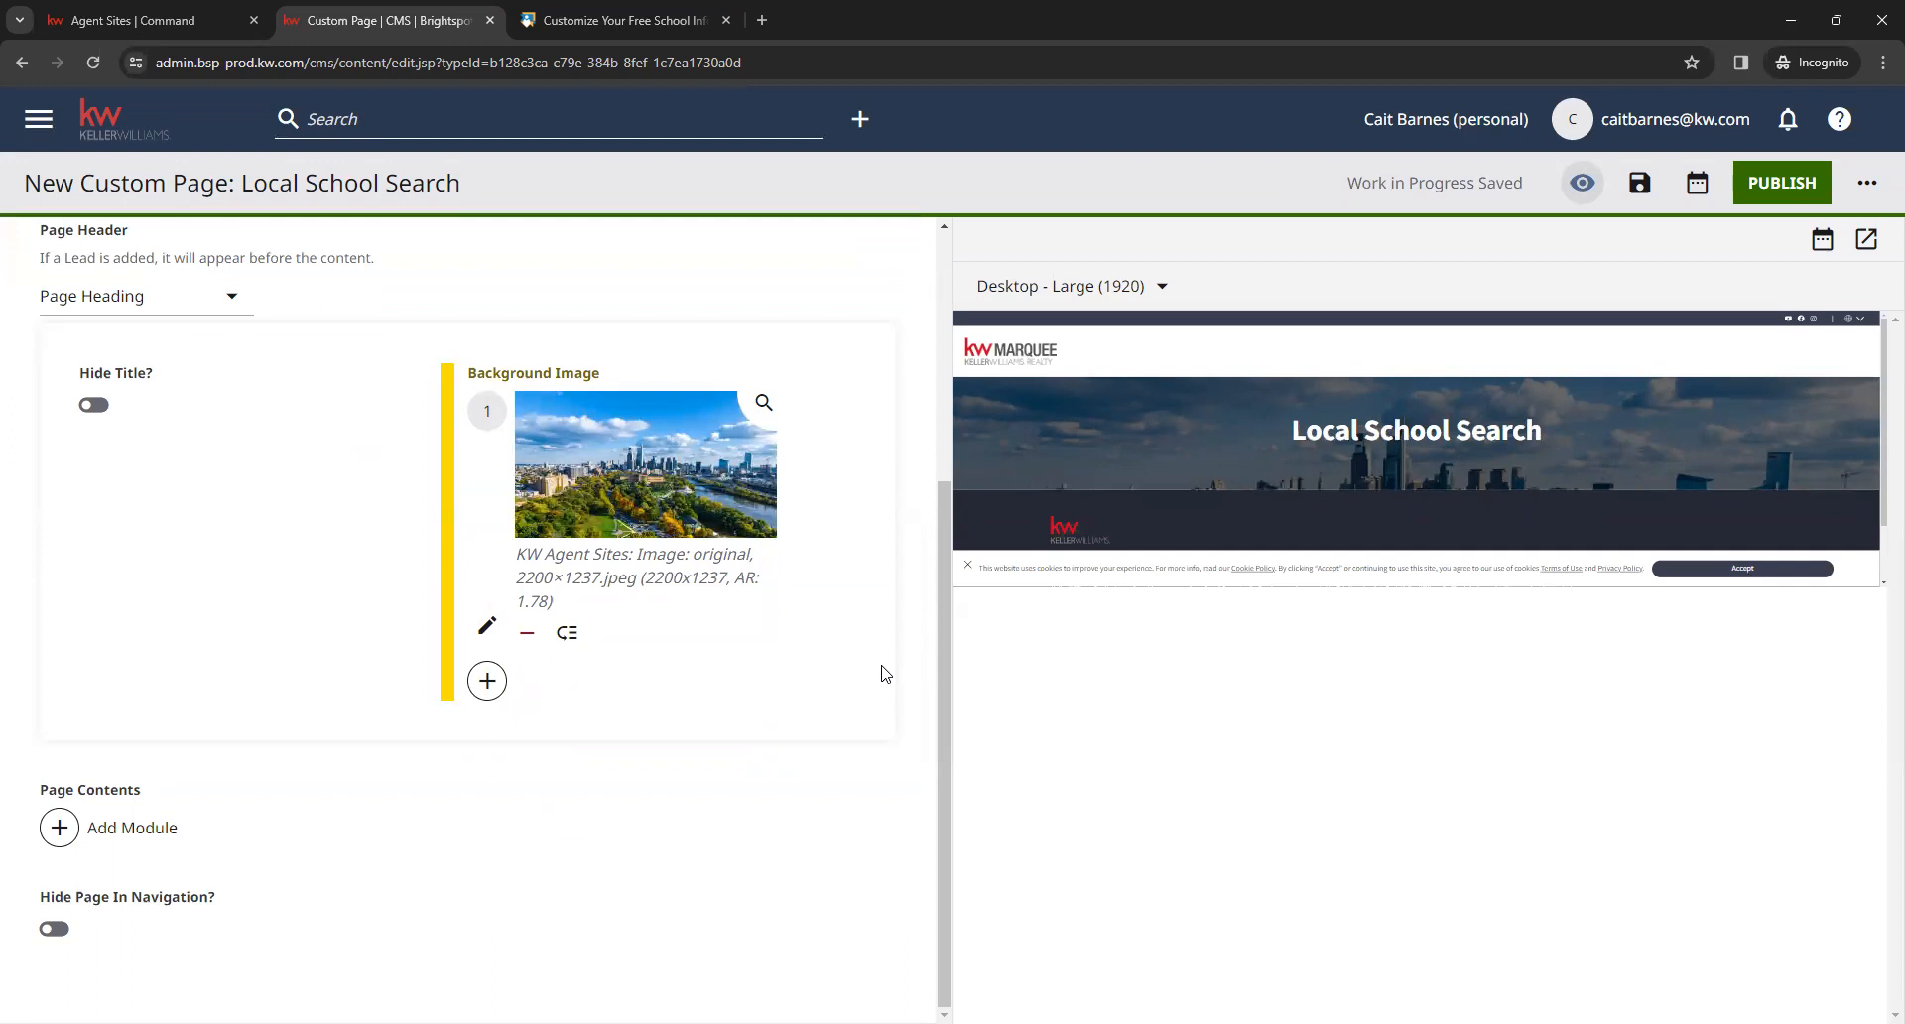
pyautogui.moveTo(154, 799); pyautogui.dragTo(14, 801)
pyautogui.click(107, 800)
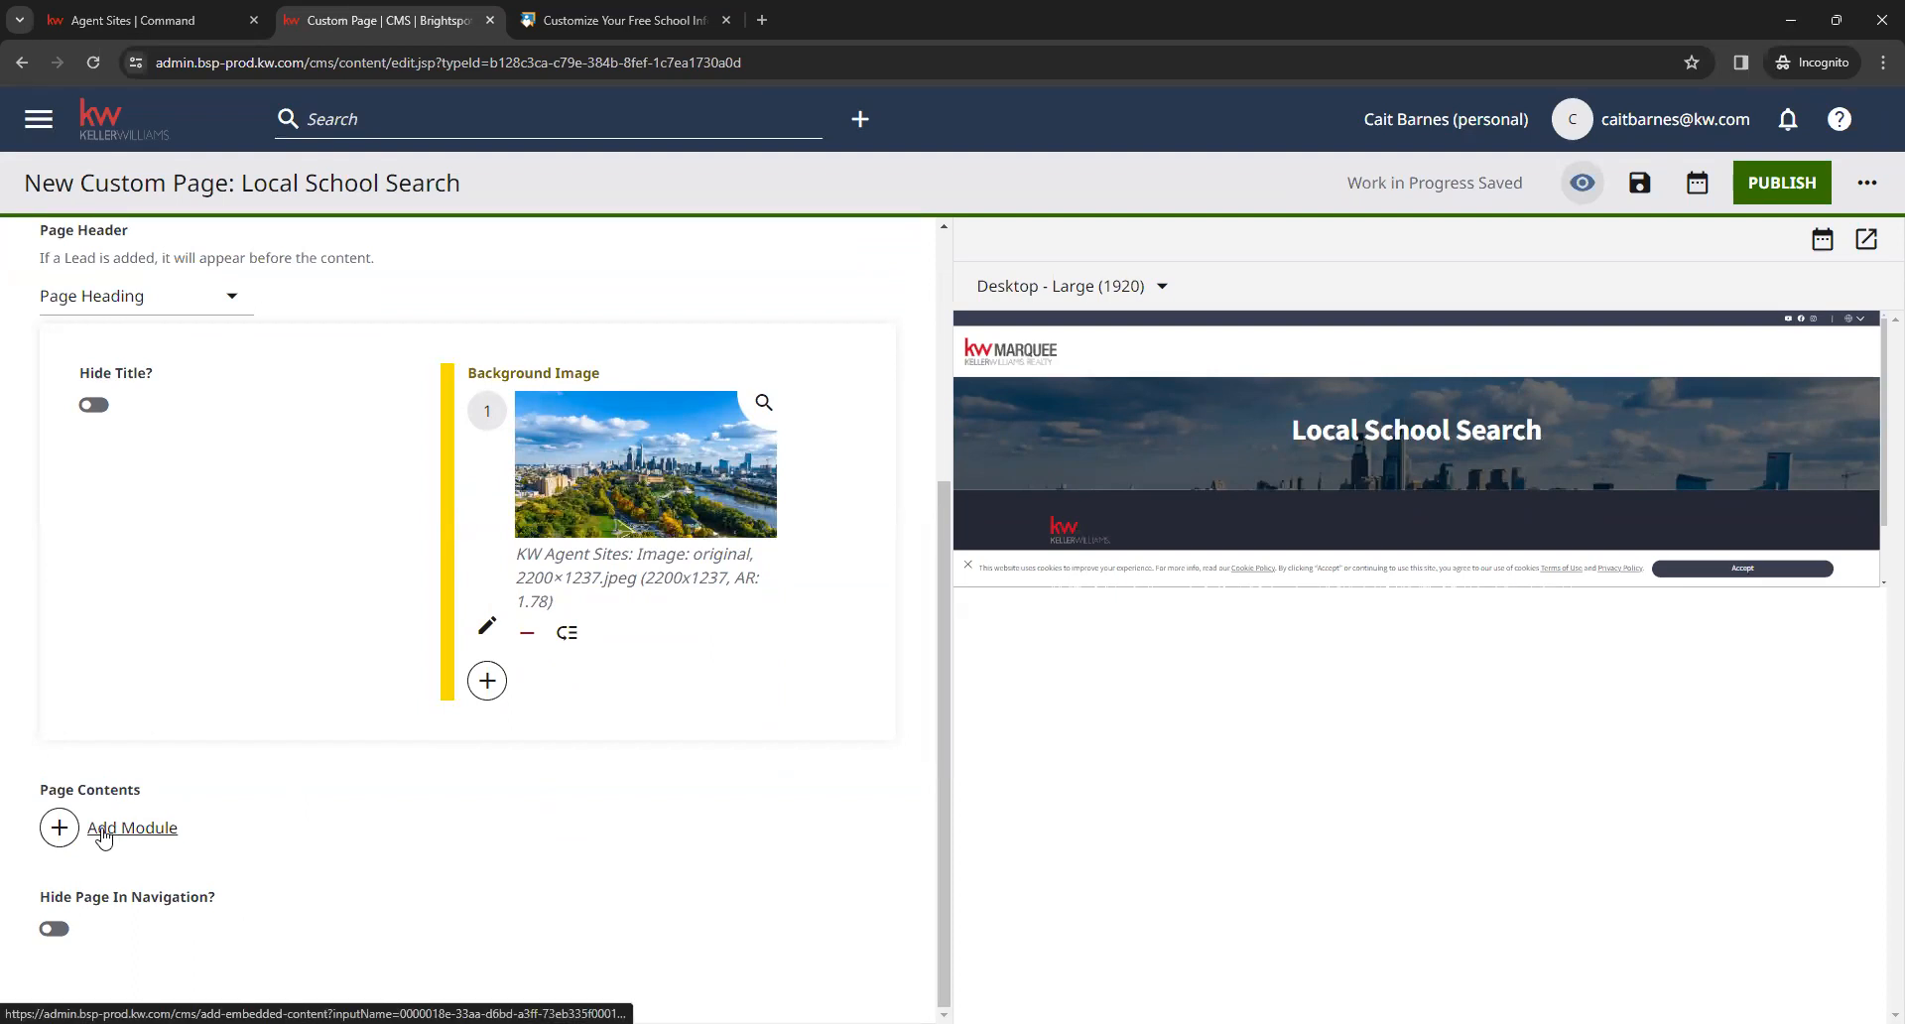
pyautogui.click(103, 834)
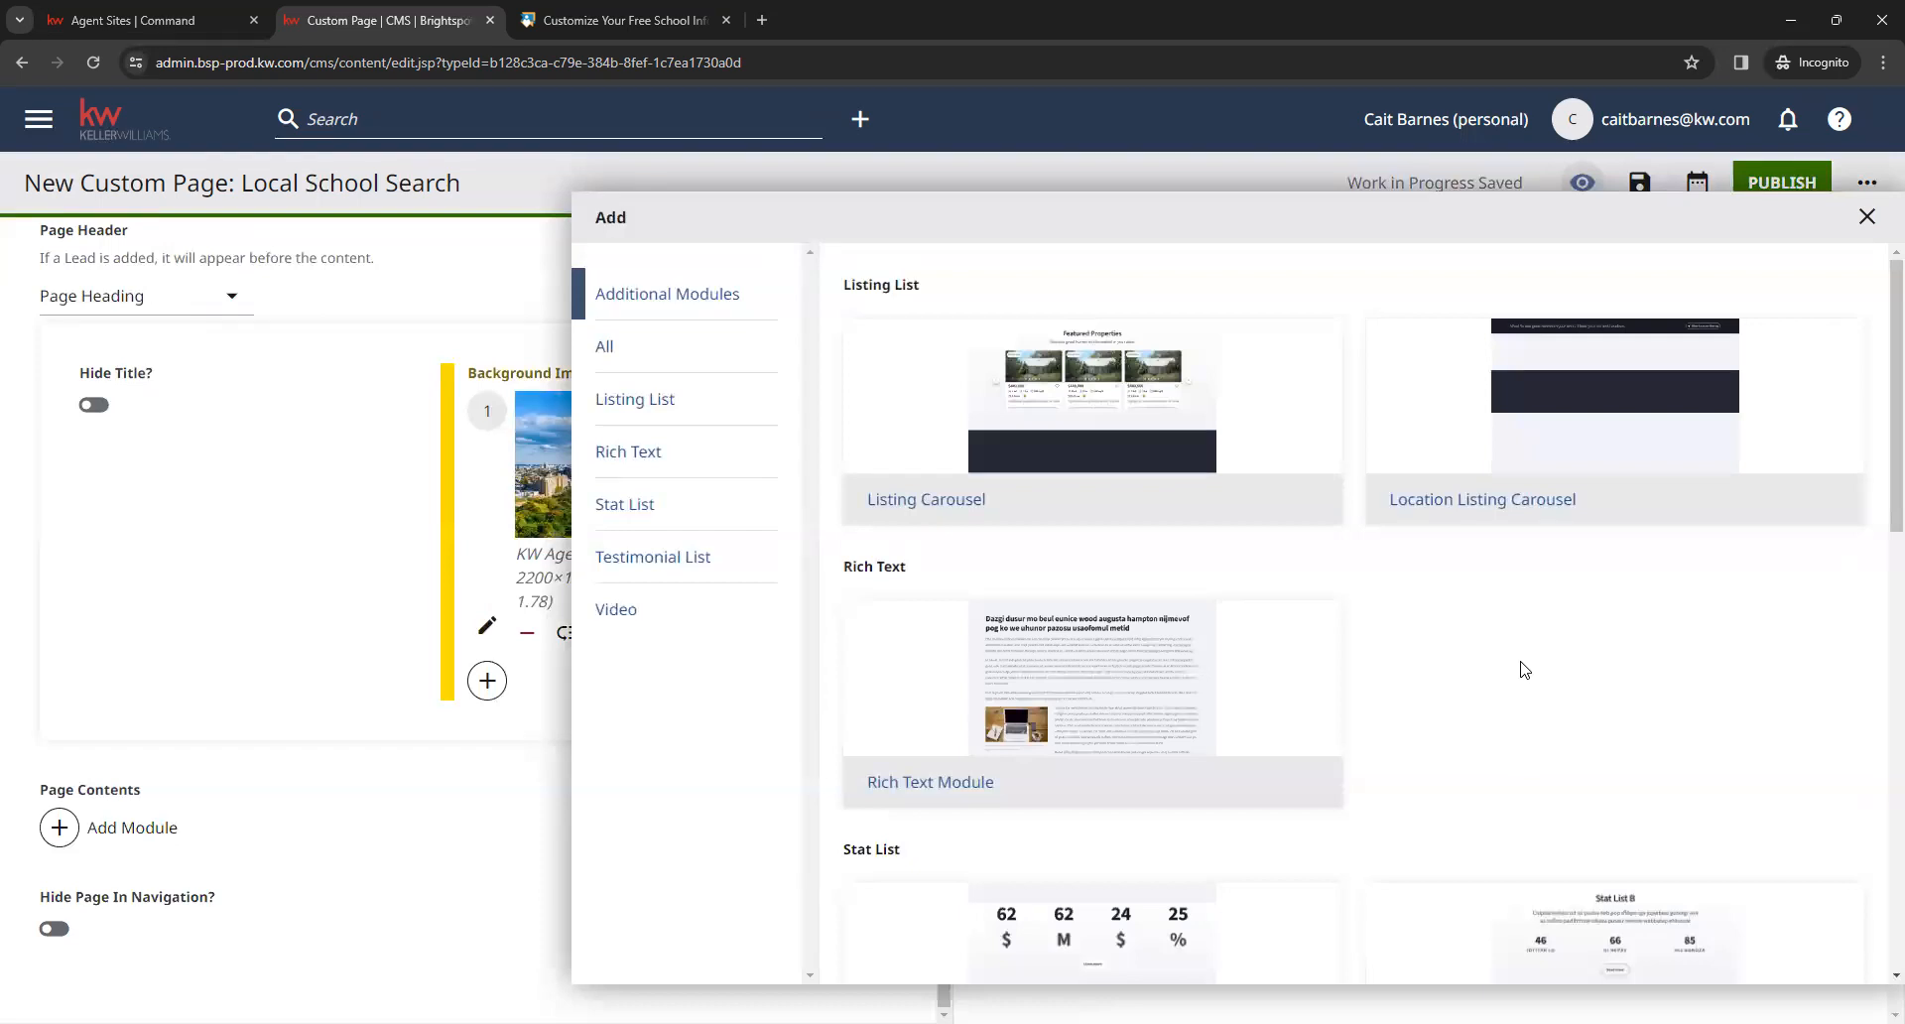
pyautogui.scroll(-7, 1471, 630)
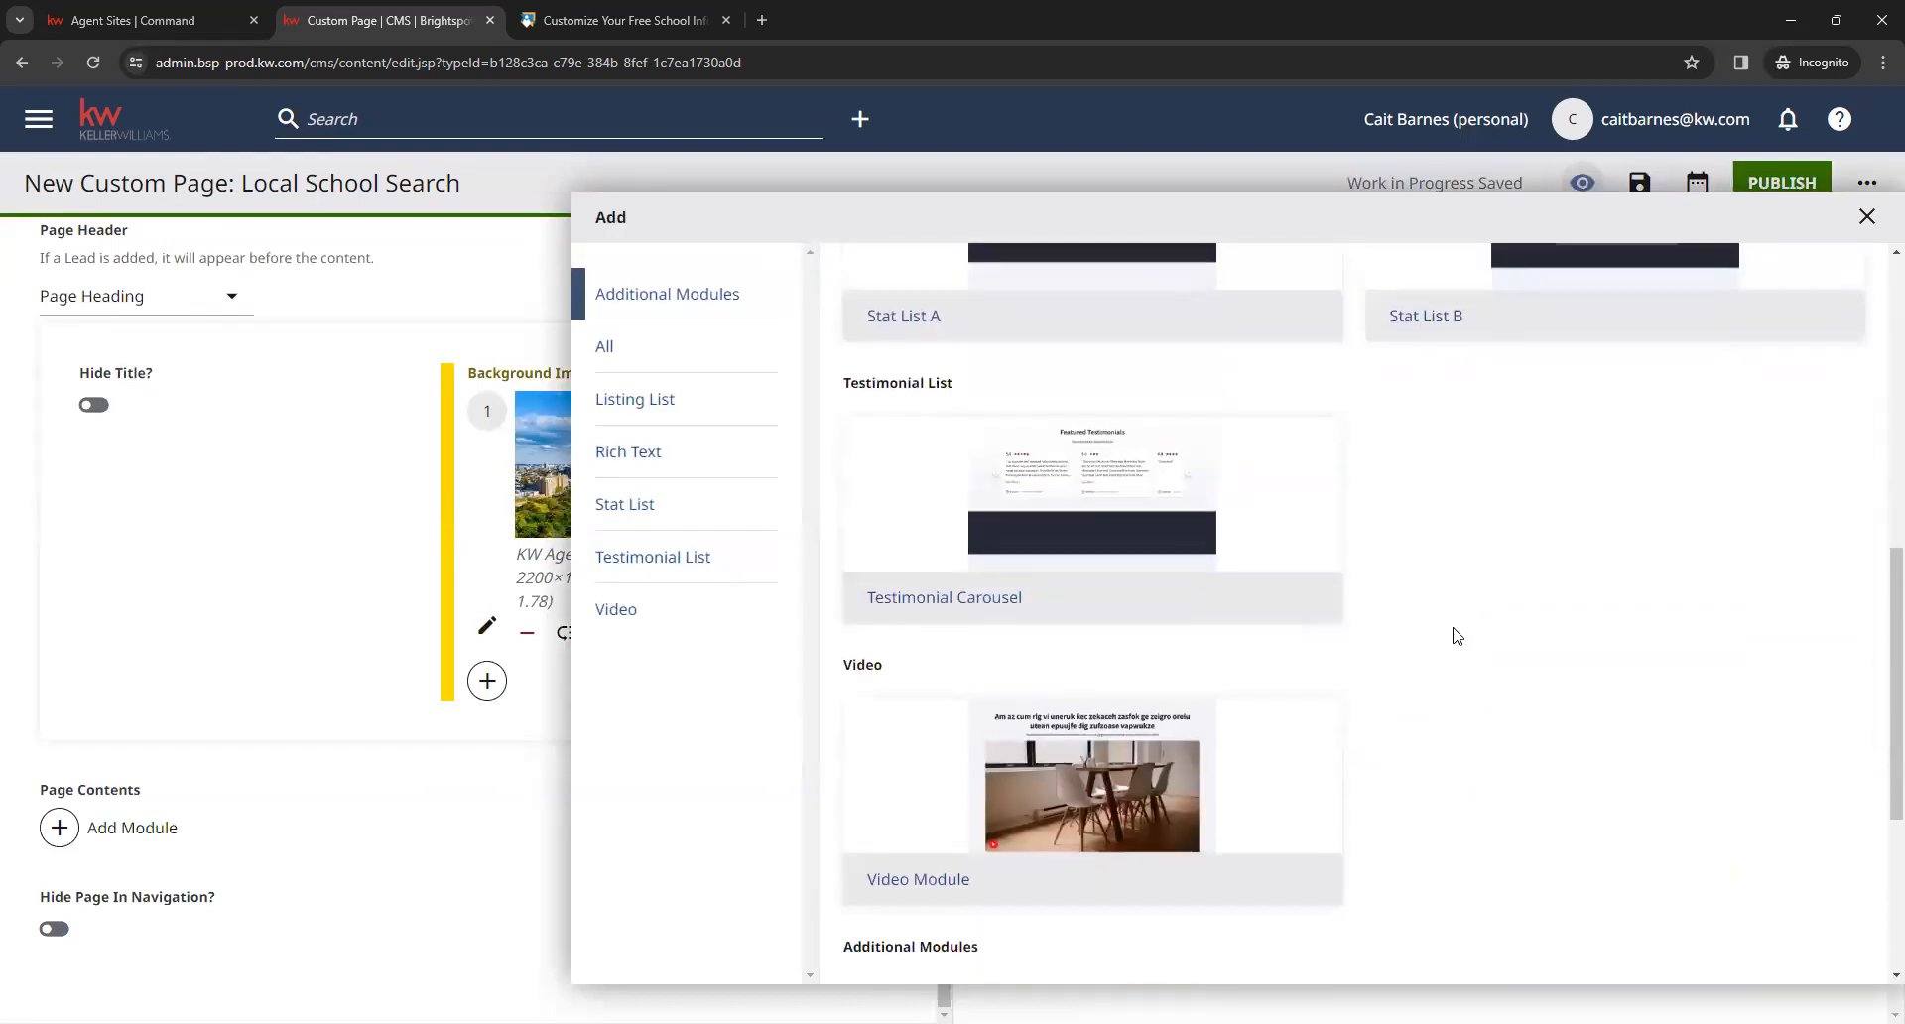
pyautogui.scroll(-4, 1456, 635)
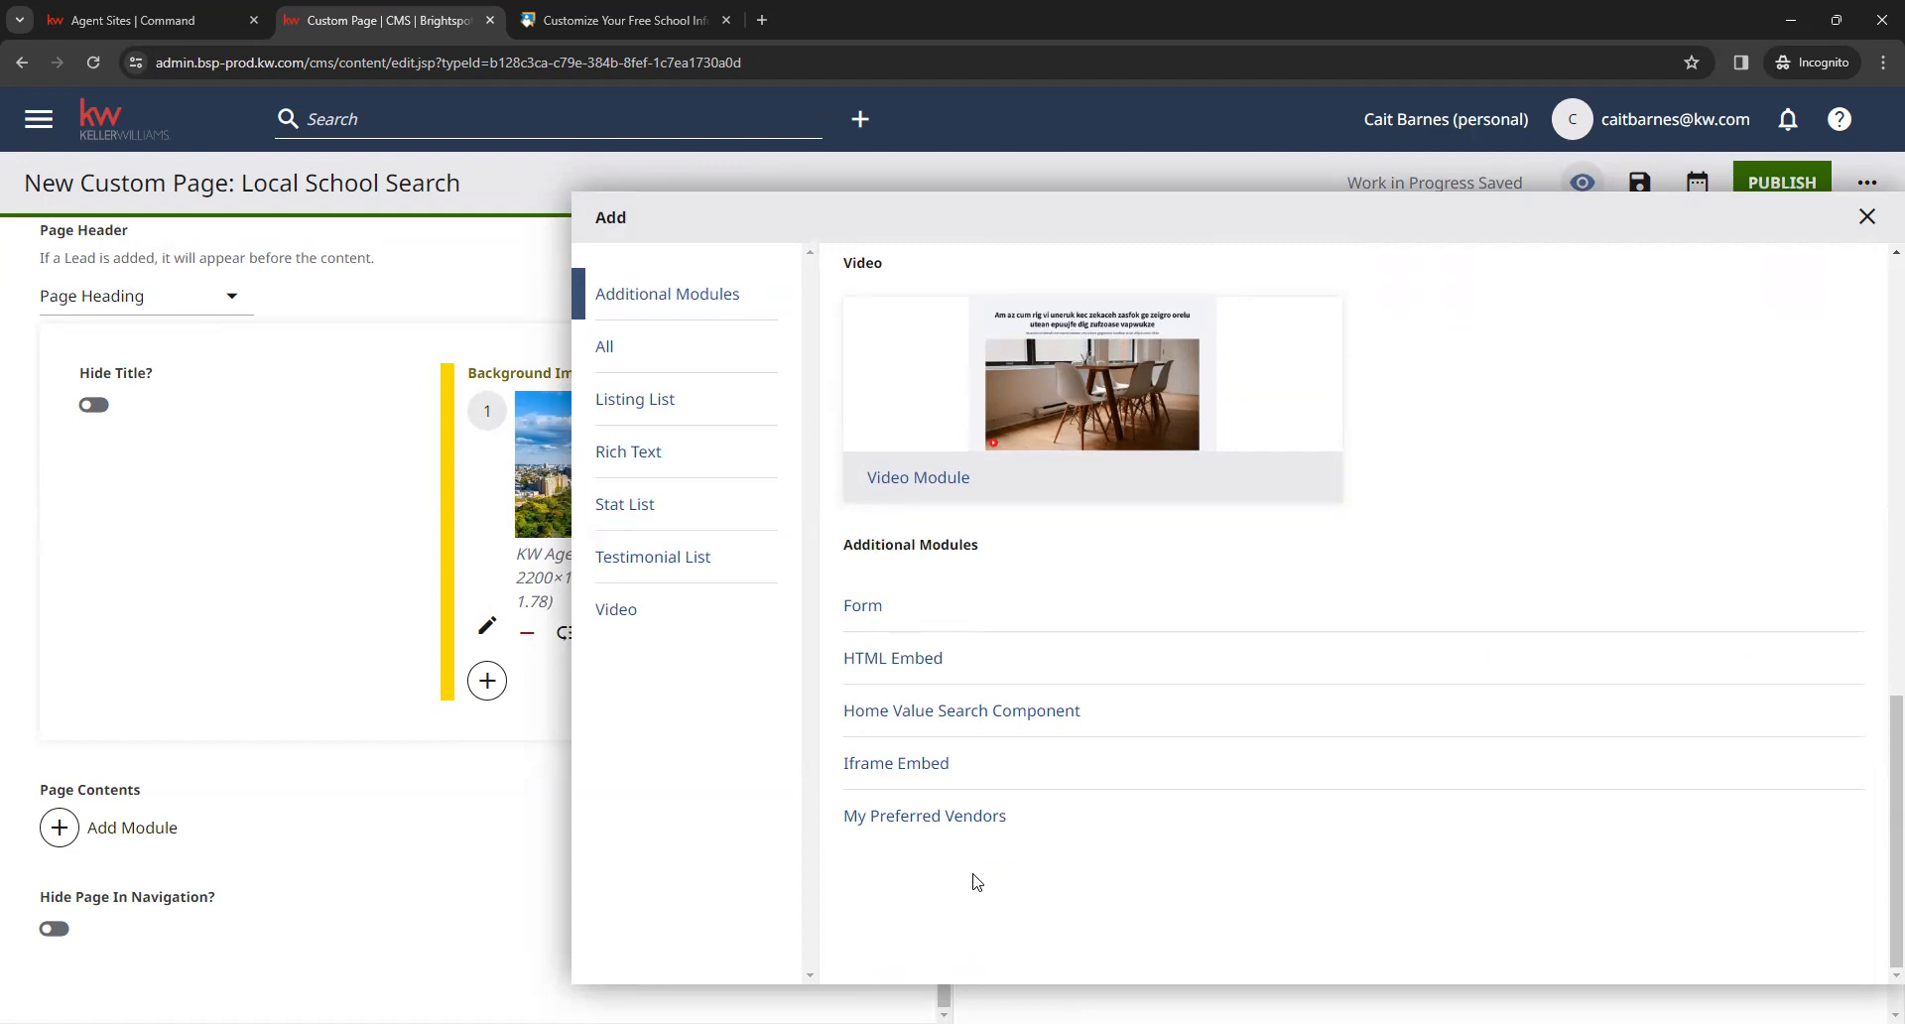
pyautogui.click(875, 658)
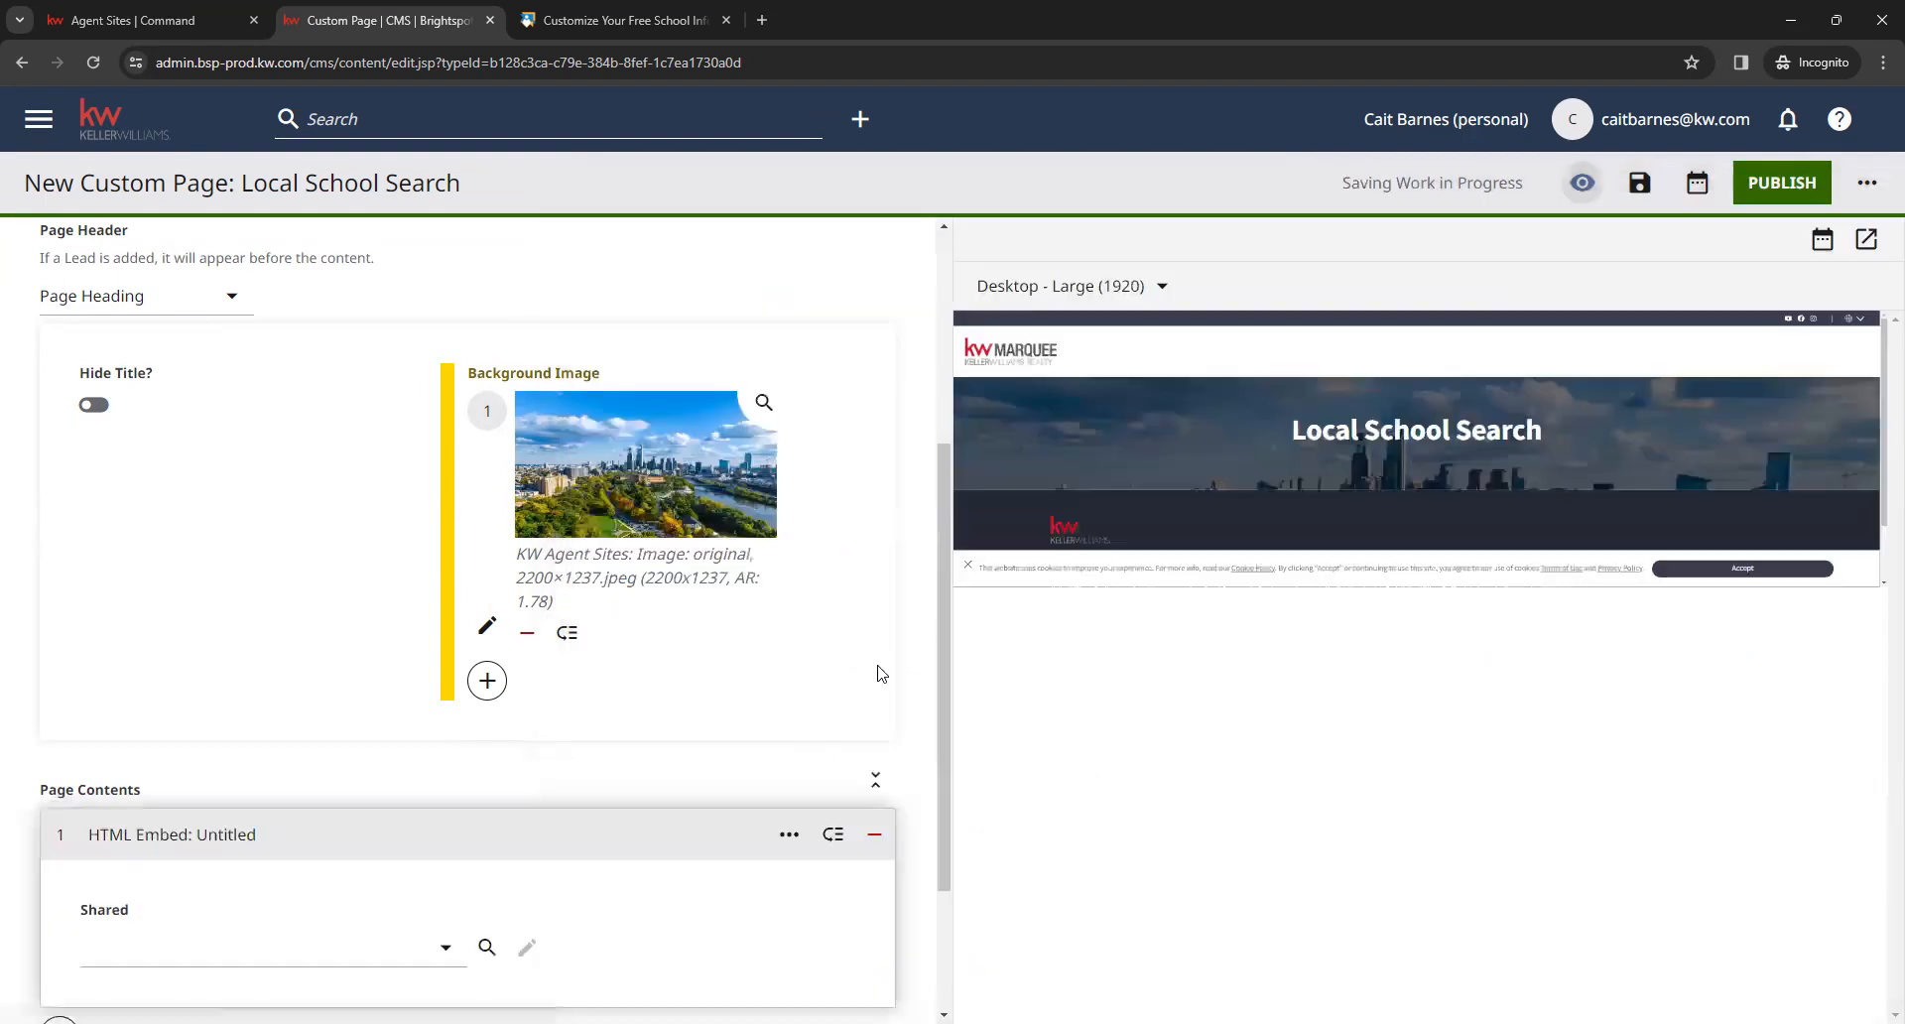
pyautogui.scroll(-2, 893, 684)
pyautogui.scroll(-1, 369, 638)
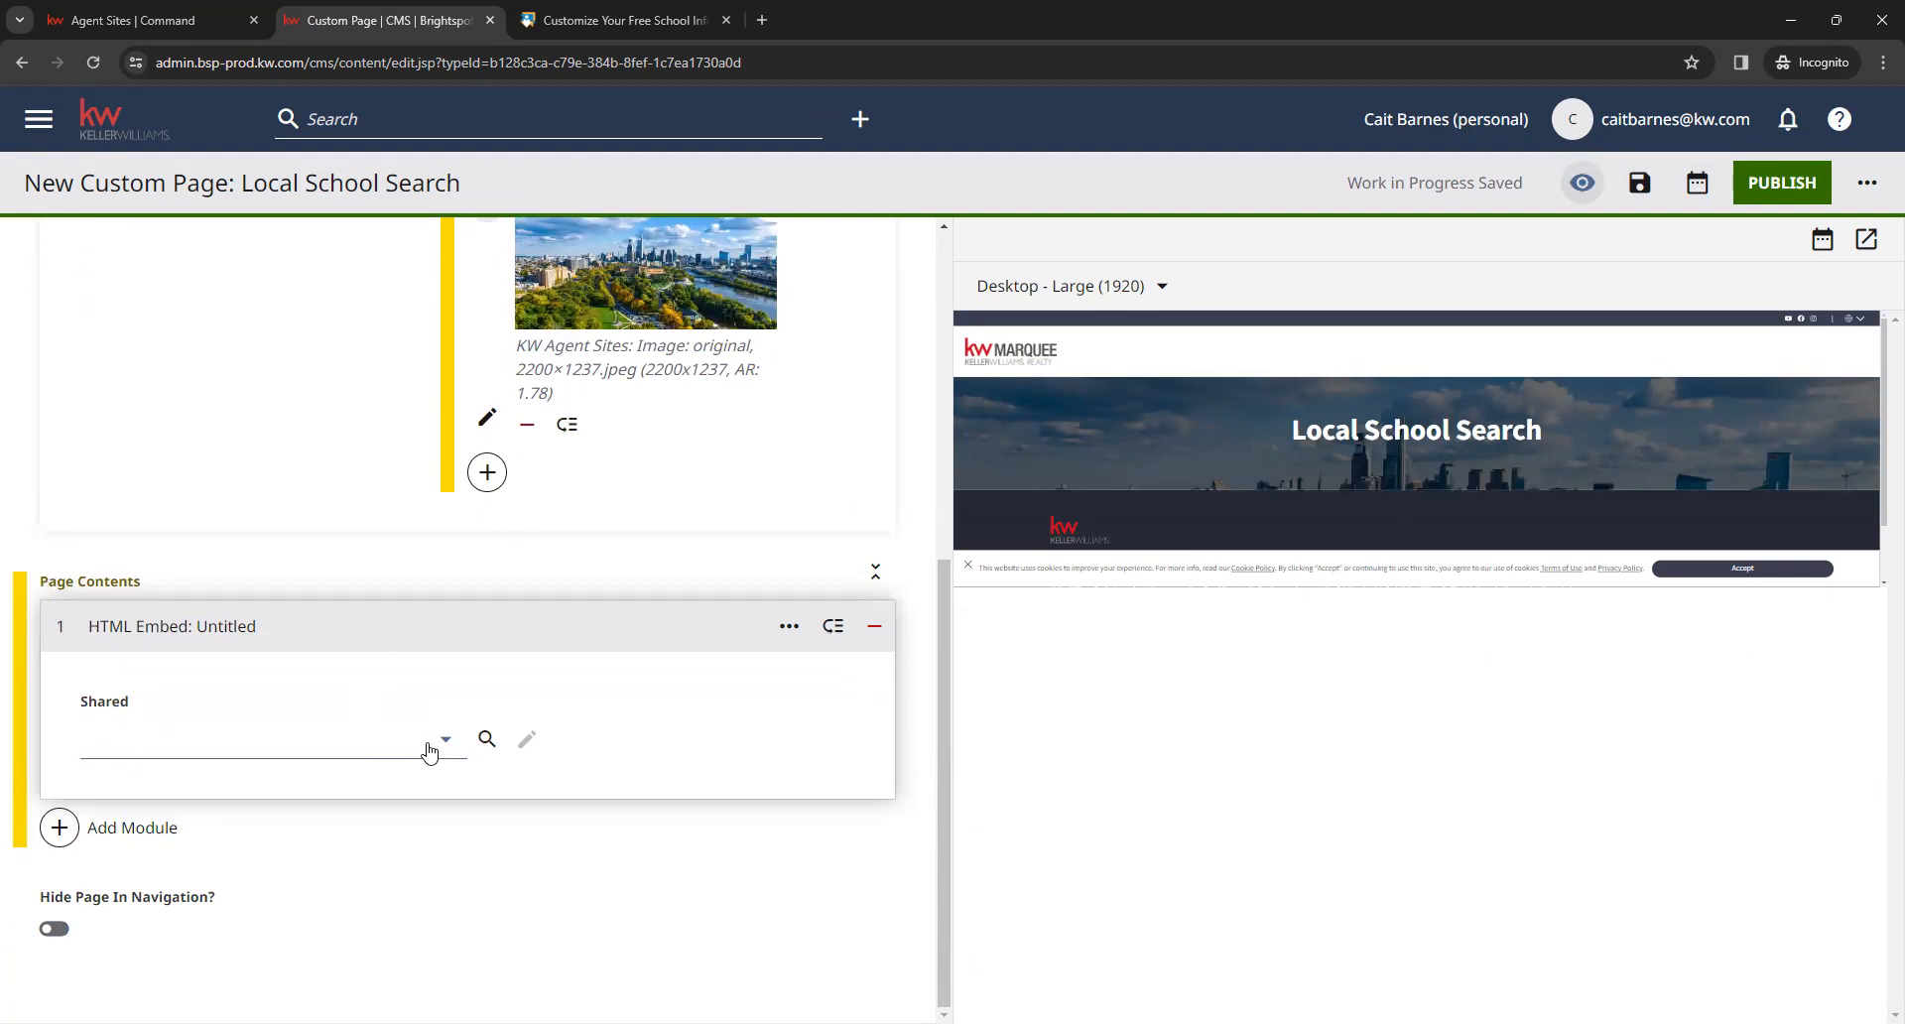
# Create a new shared item for the HTML Embed module on the Local School Search page
pyautogui.click(366, 757)
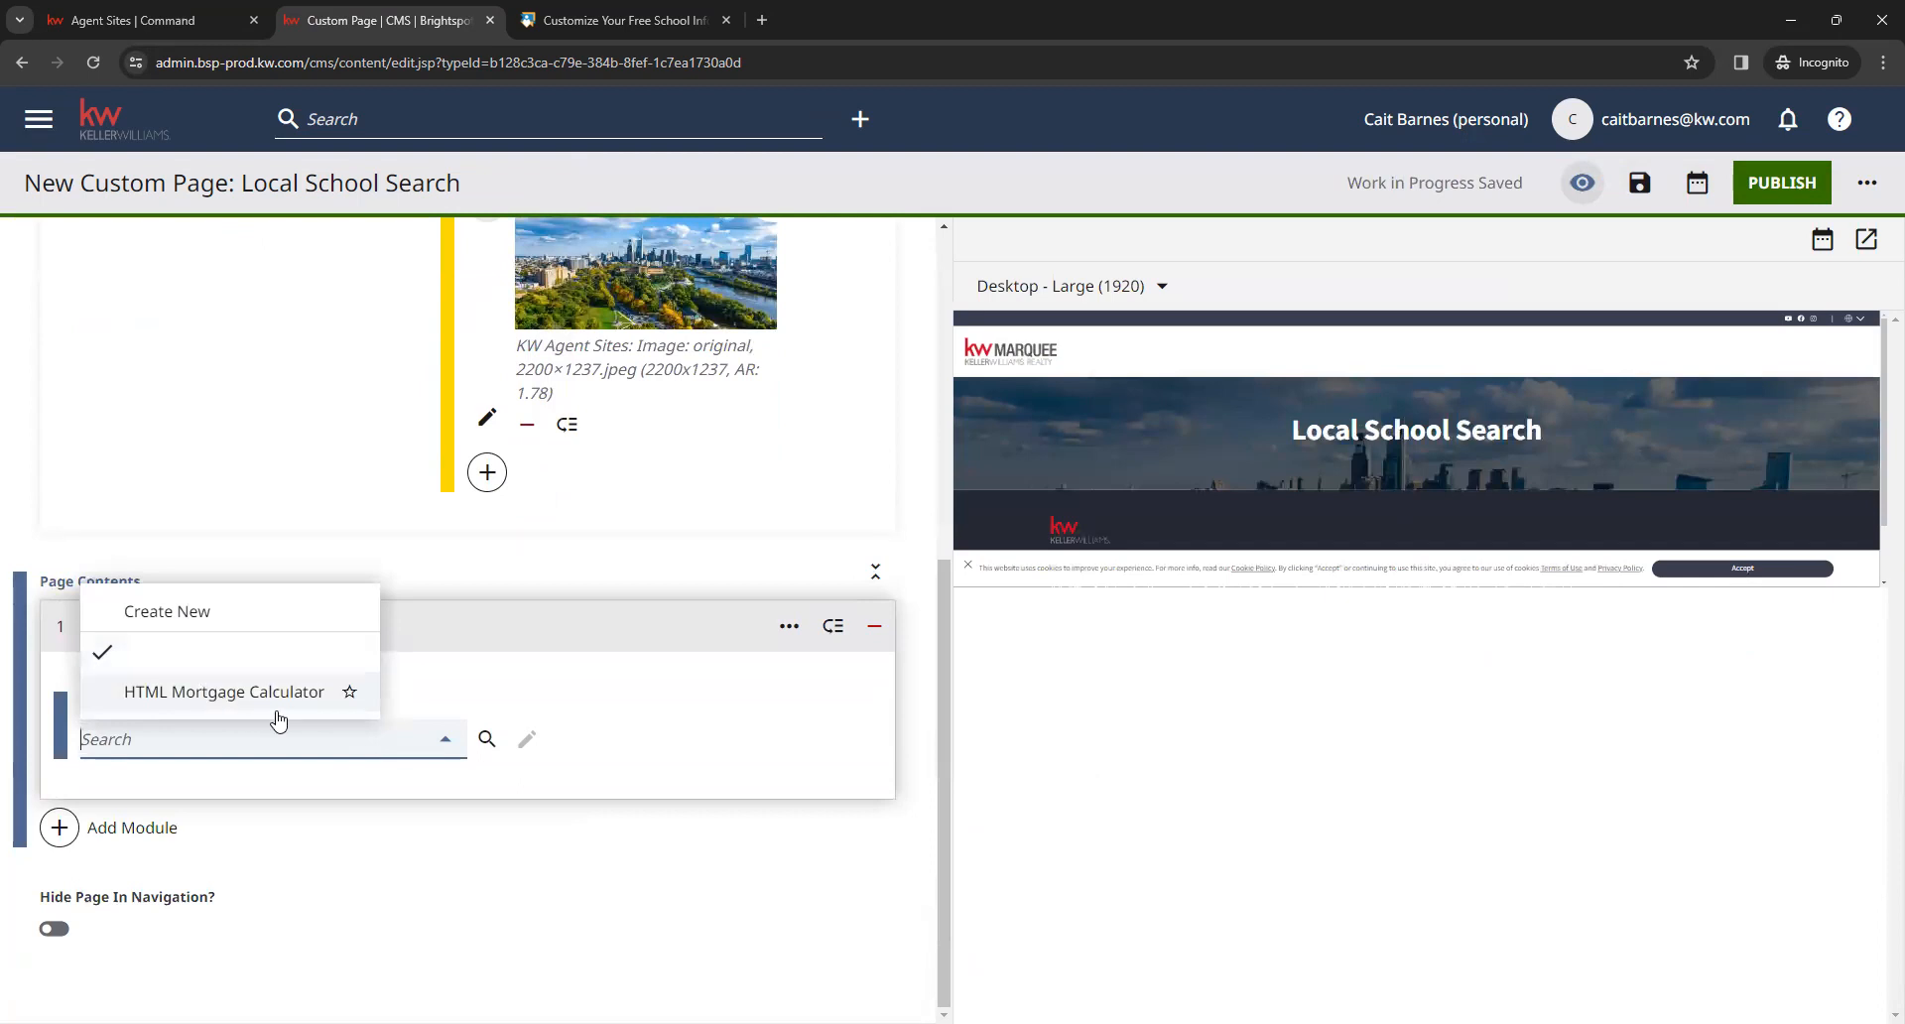
pyautogui.click(218, 617)
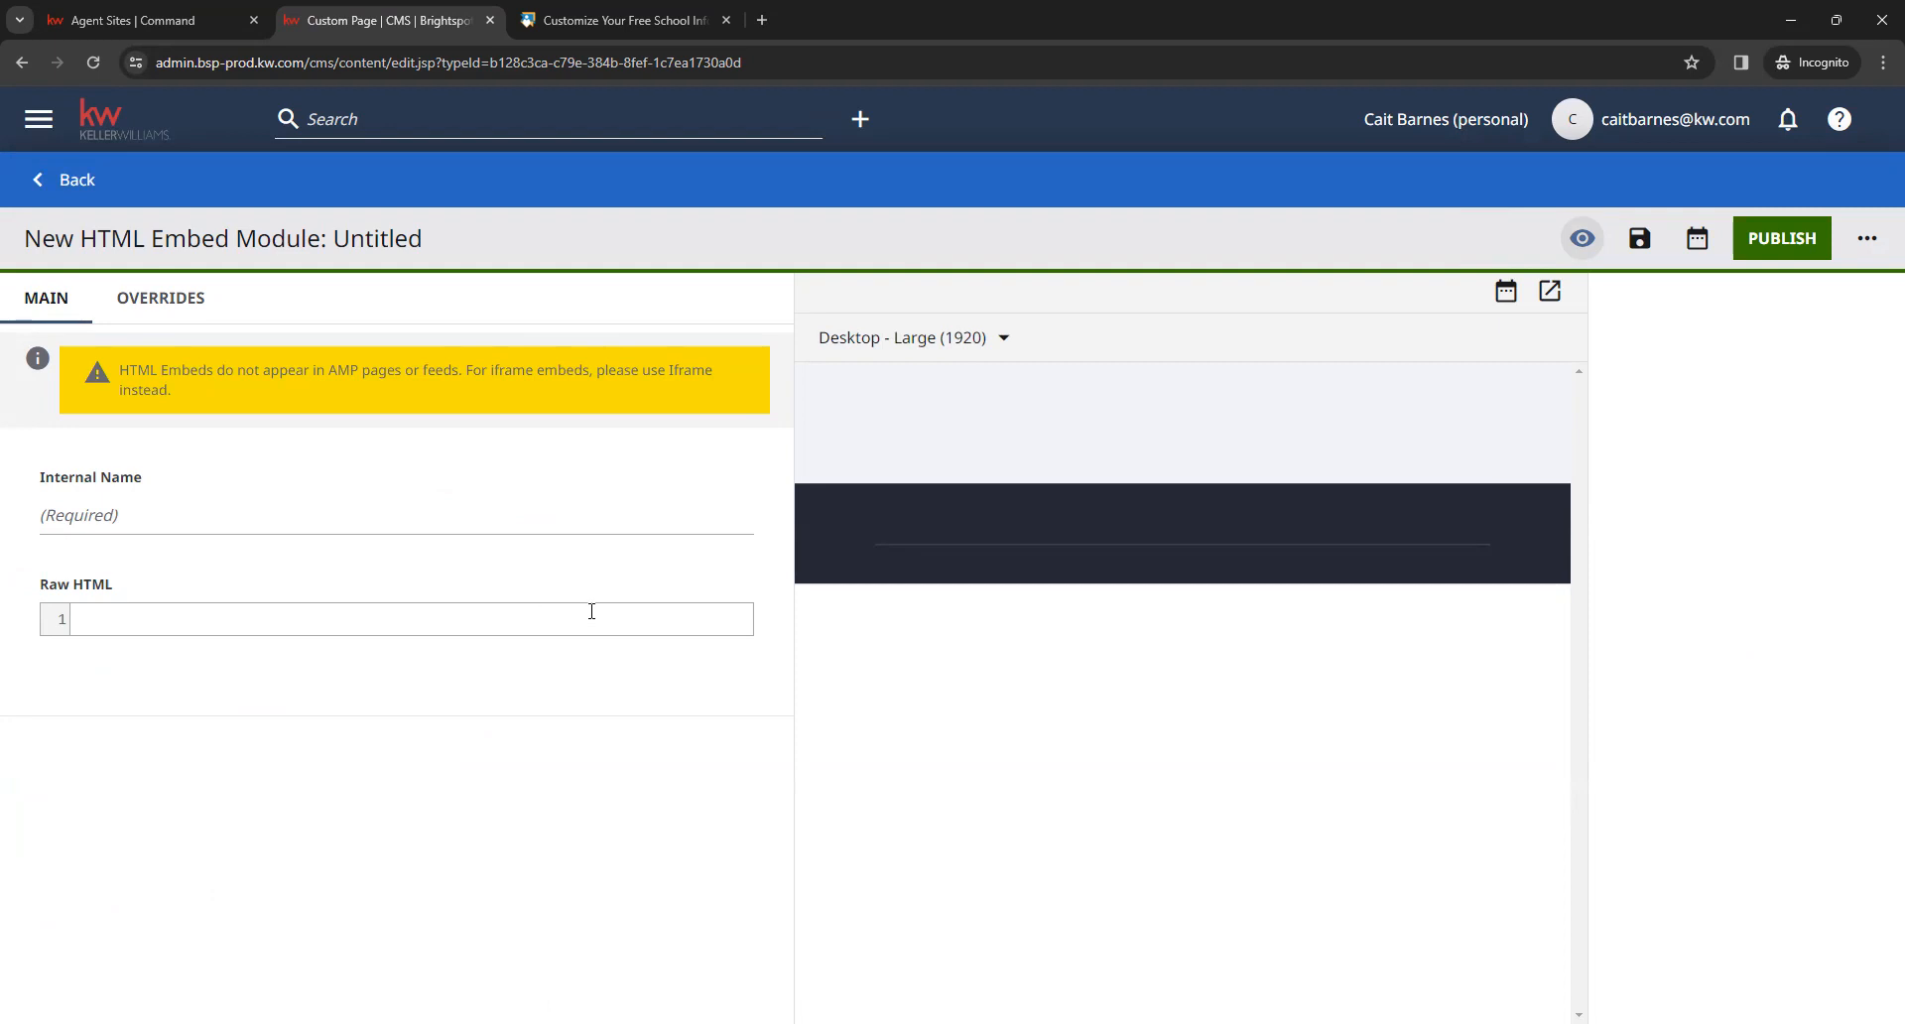
# Switch to the Public School Review website and set the School Data Widget's location to Orlando, FL
pyautogui.click(617, 23)
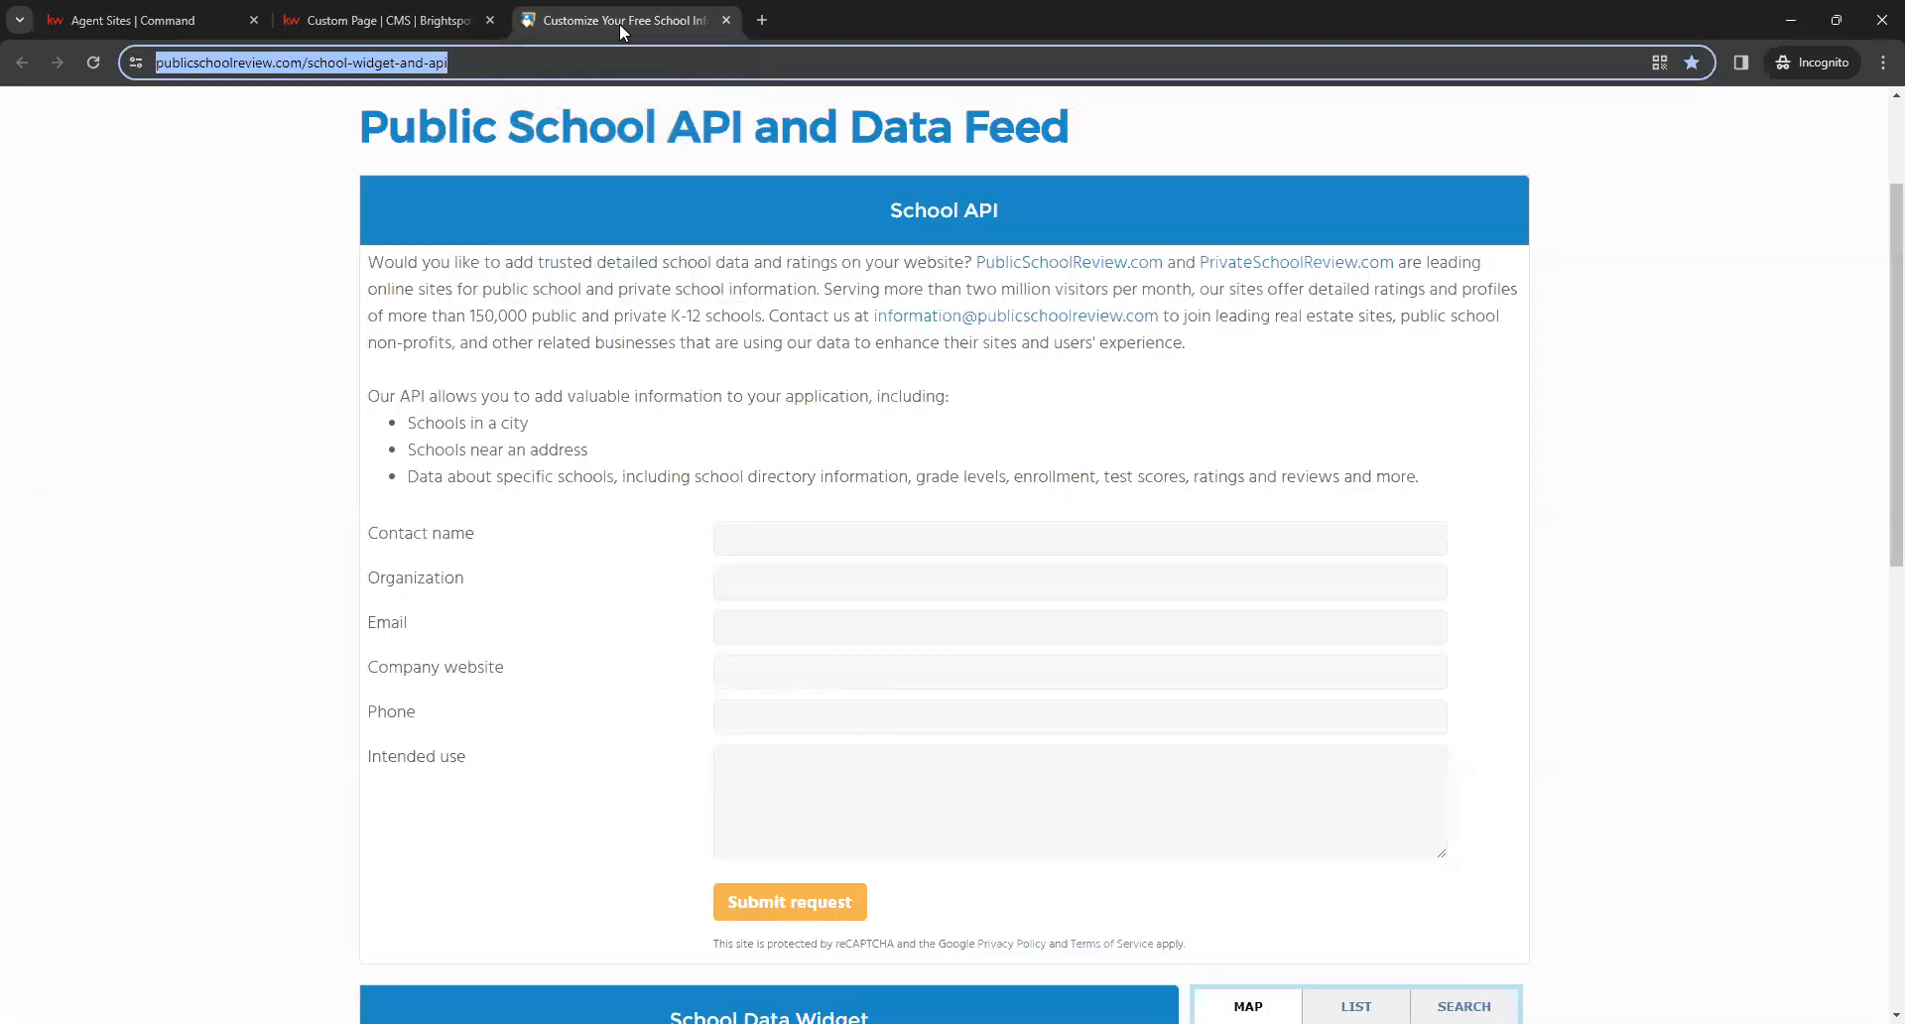
pyautogui.click(201, 230)
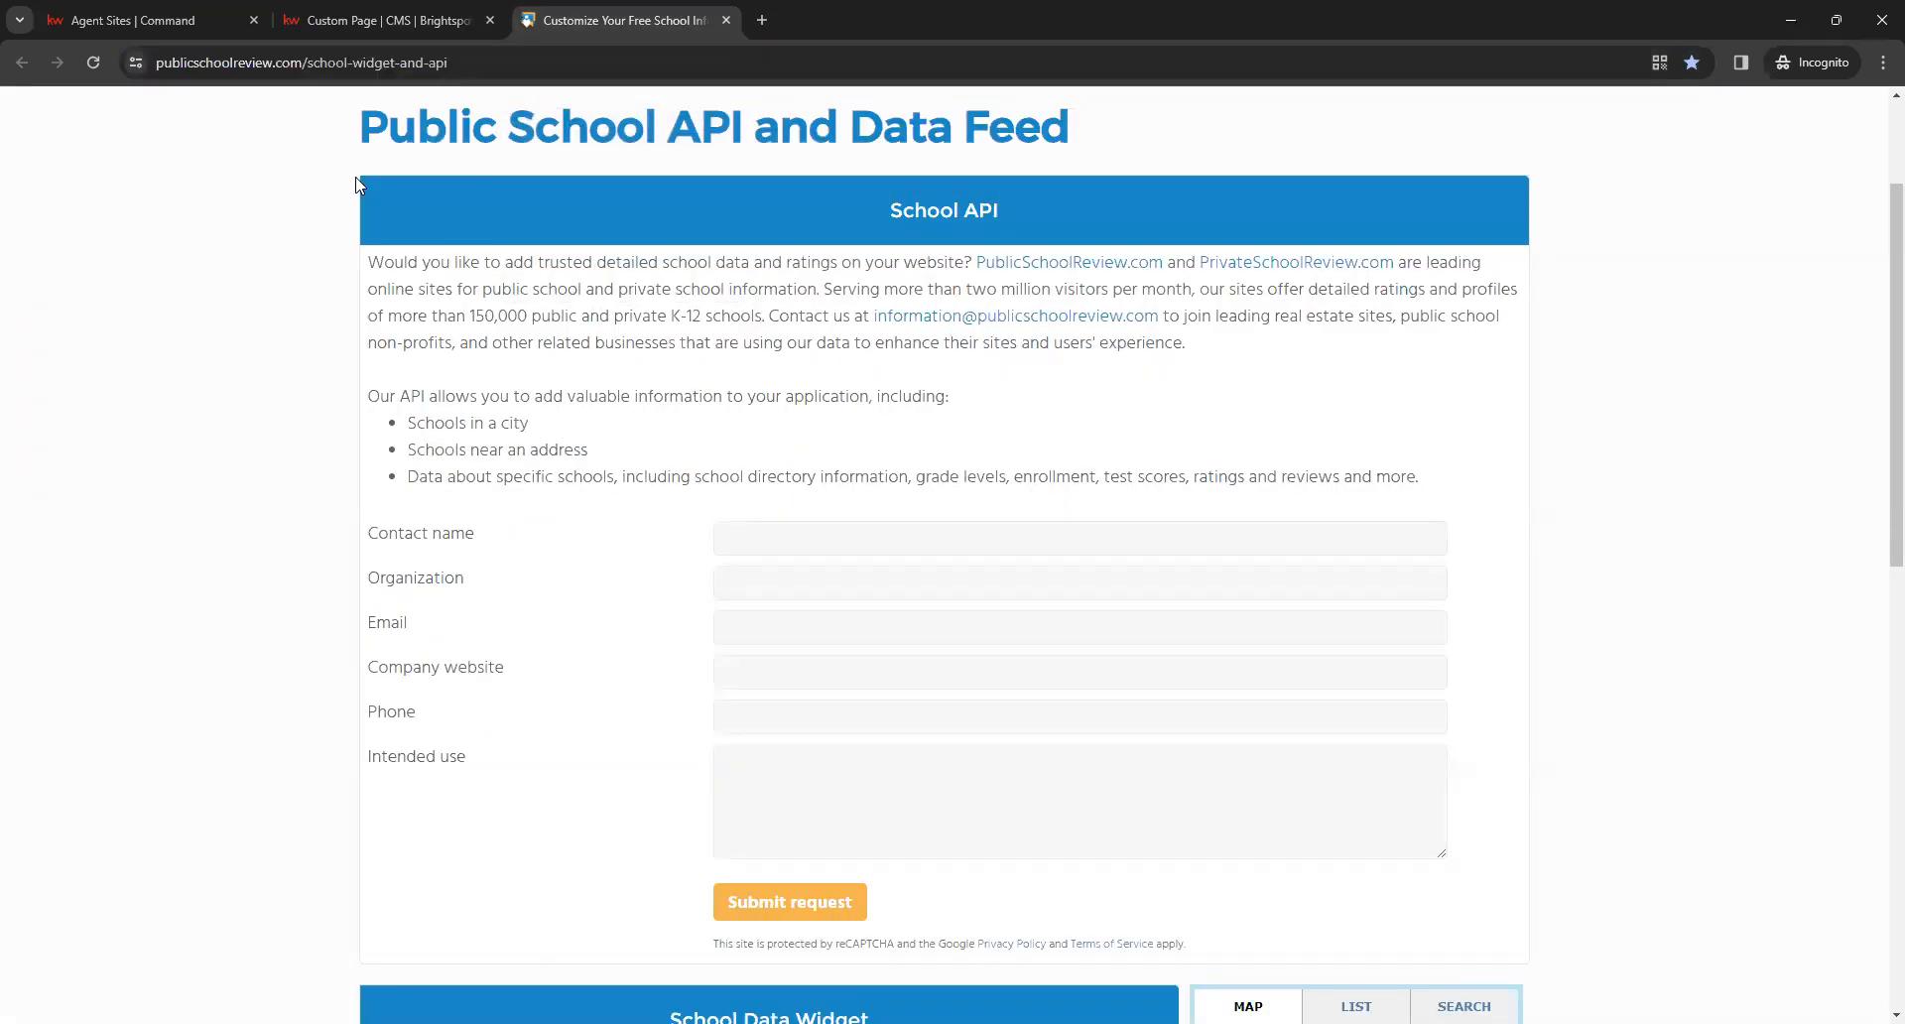
pyautogui.click(470, 62)
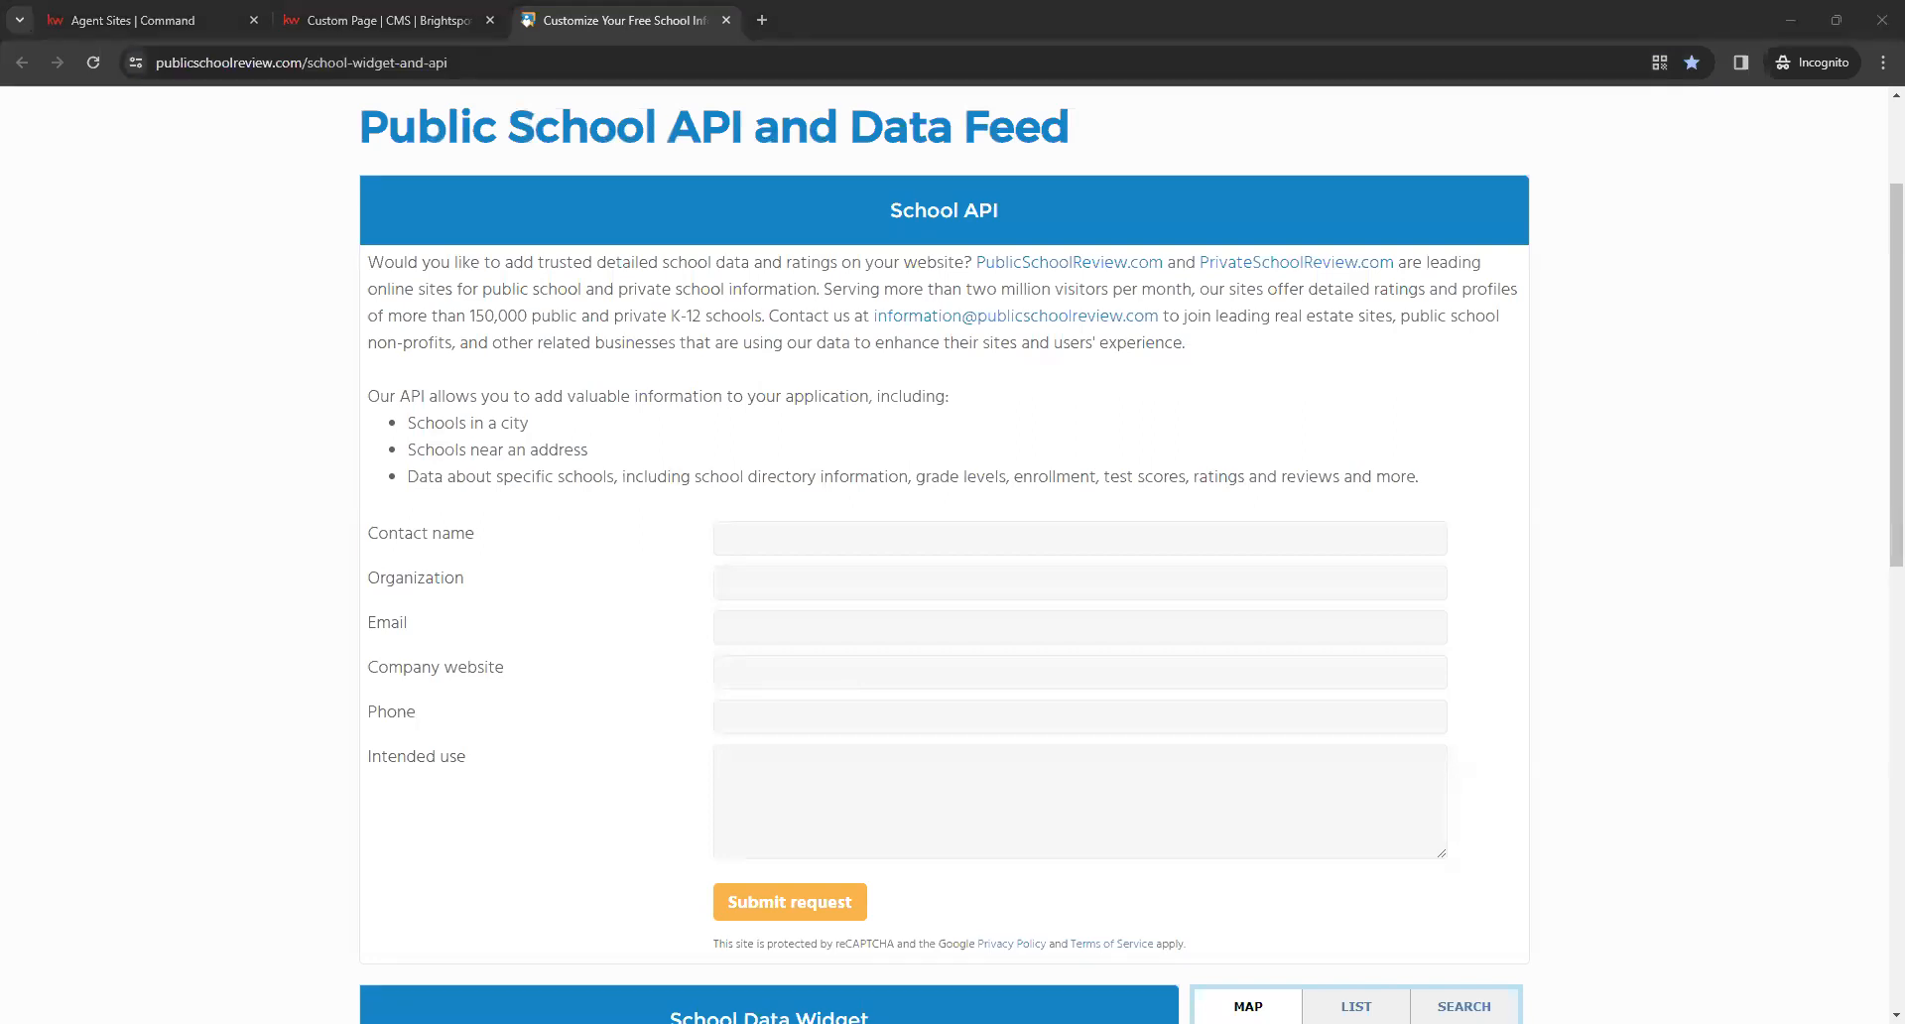
pyautogui.click(158, 433)
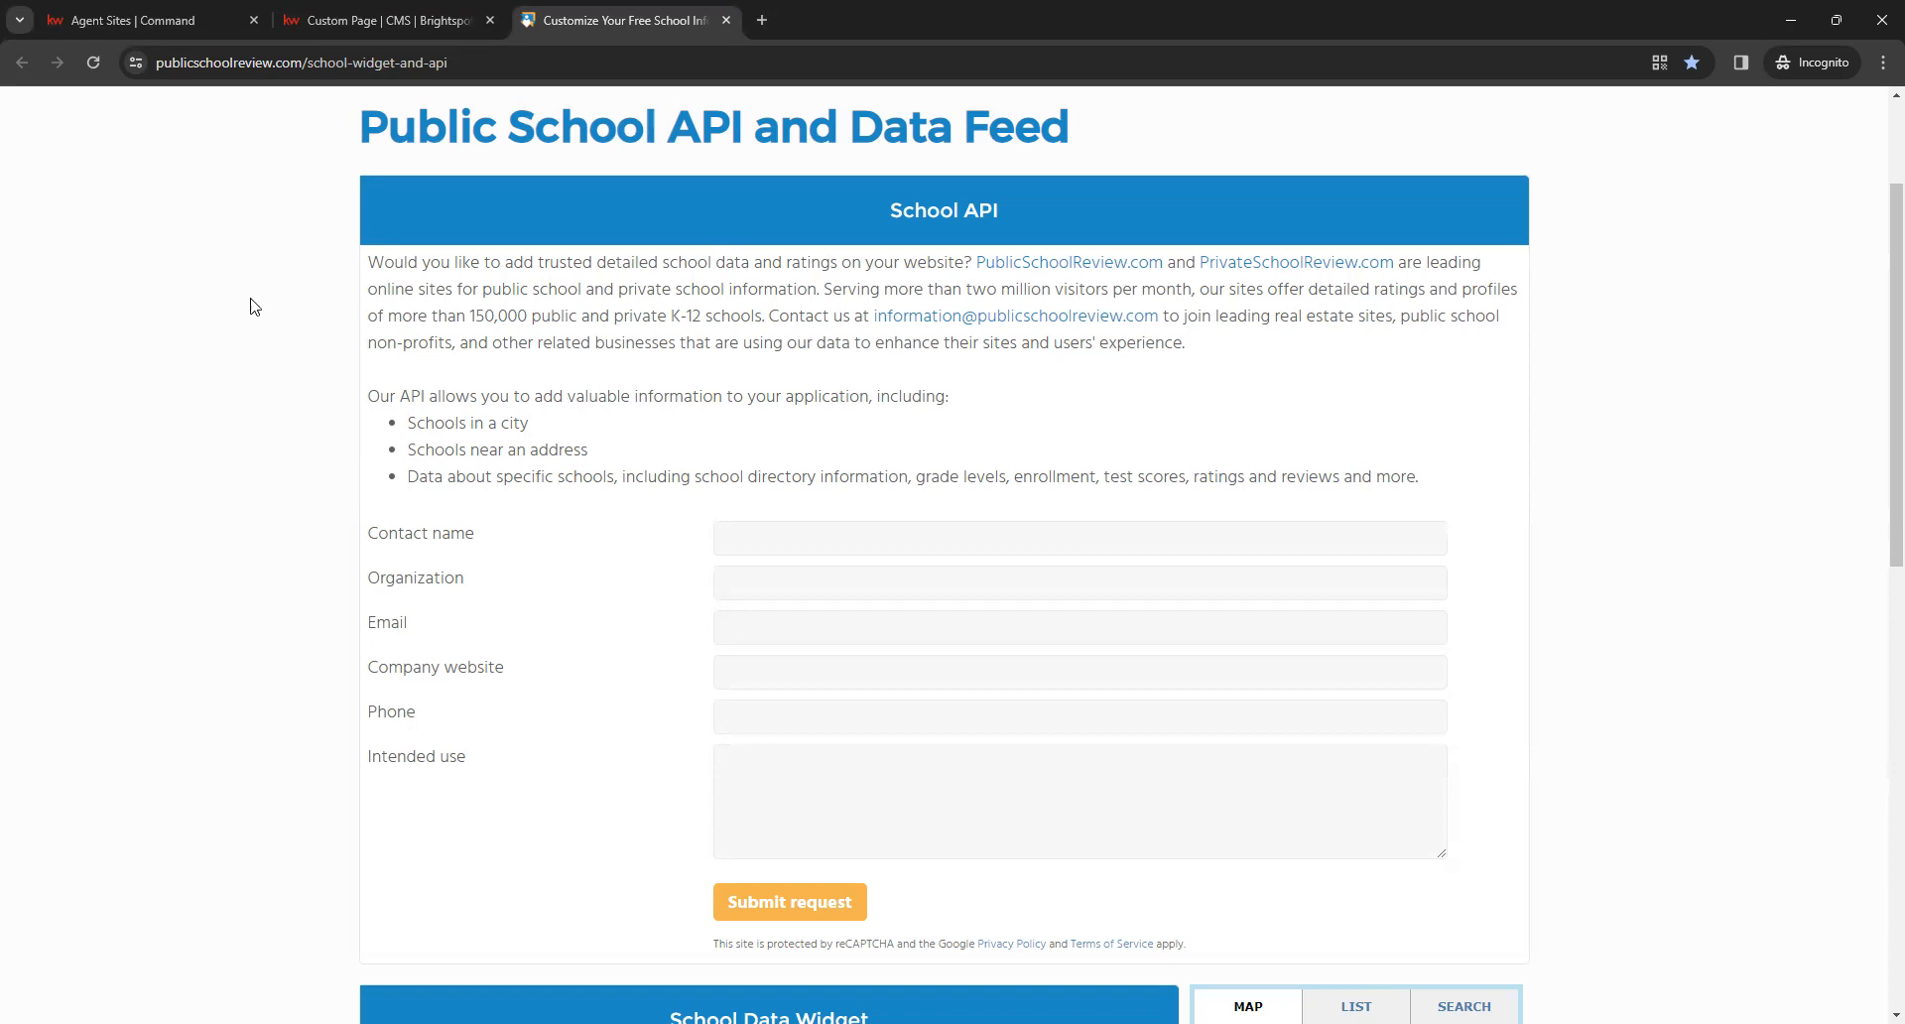
pyautogui.scroll(-4, 250, 437)
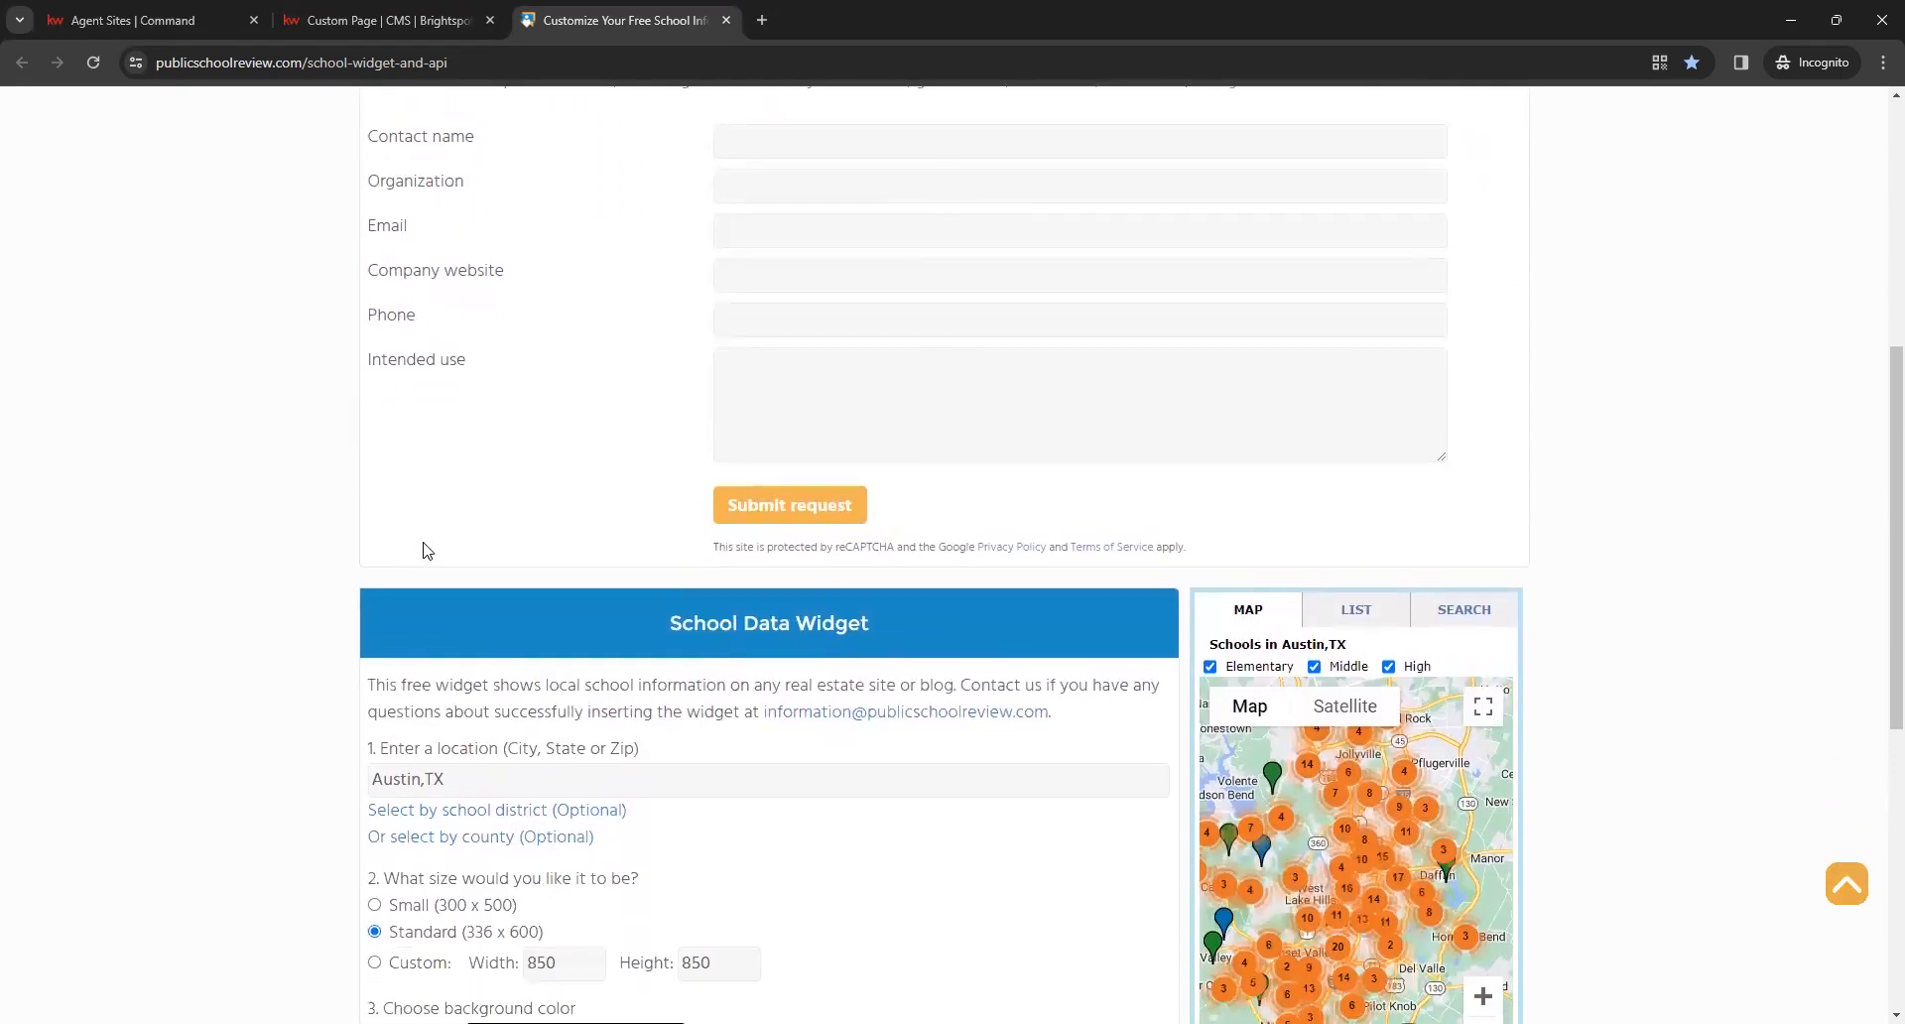
pyautogui.scroll(-1, 425, 543)
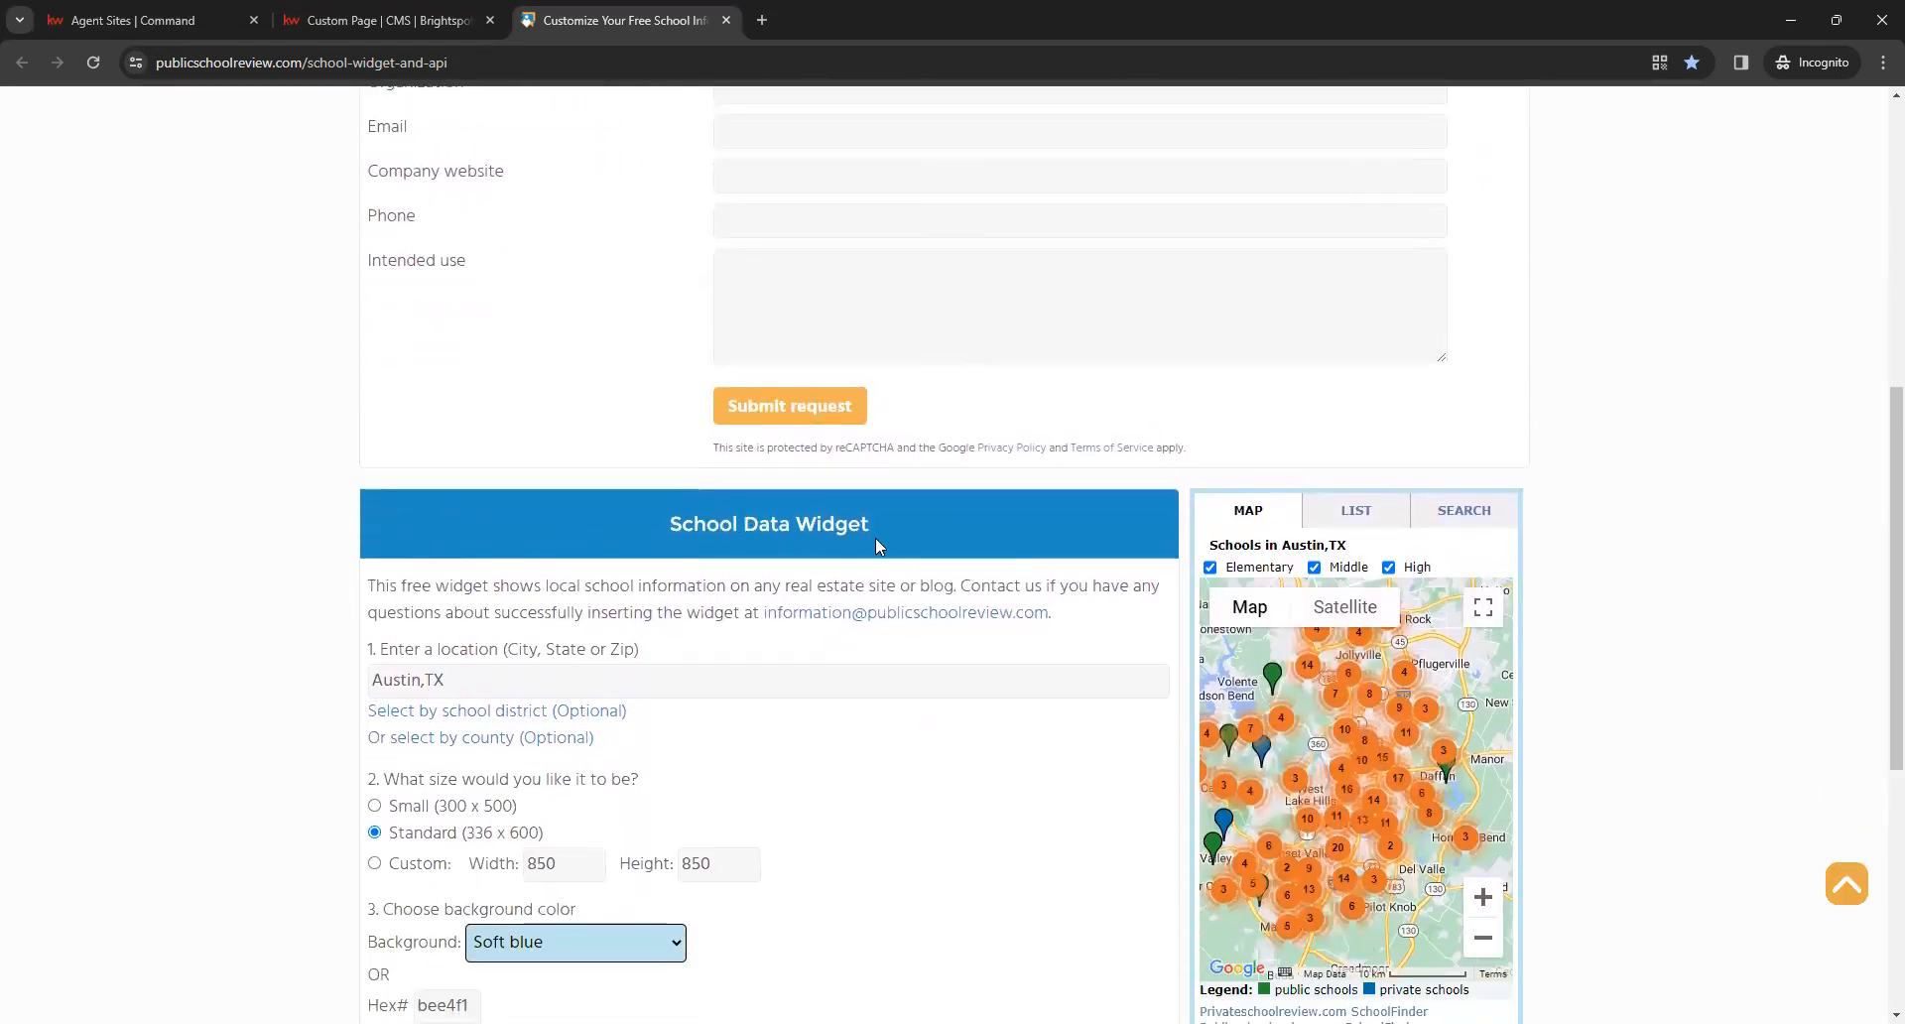
pyautogui.scroll(-2, 800, 580)
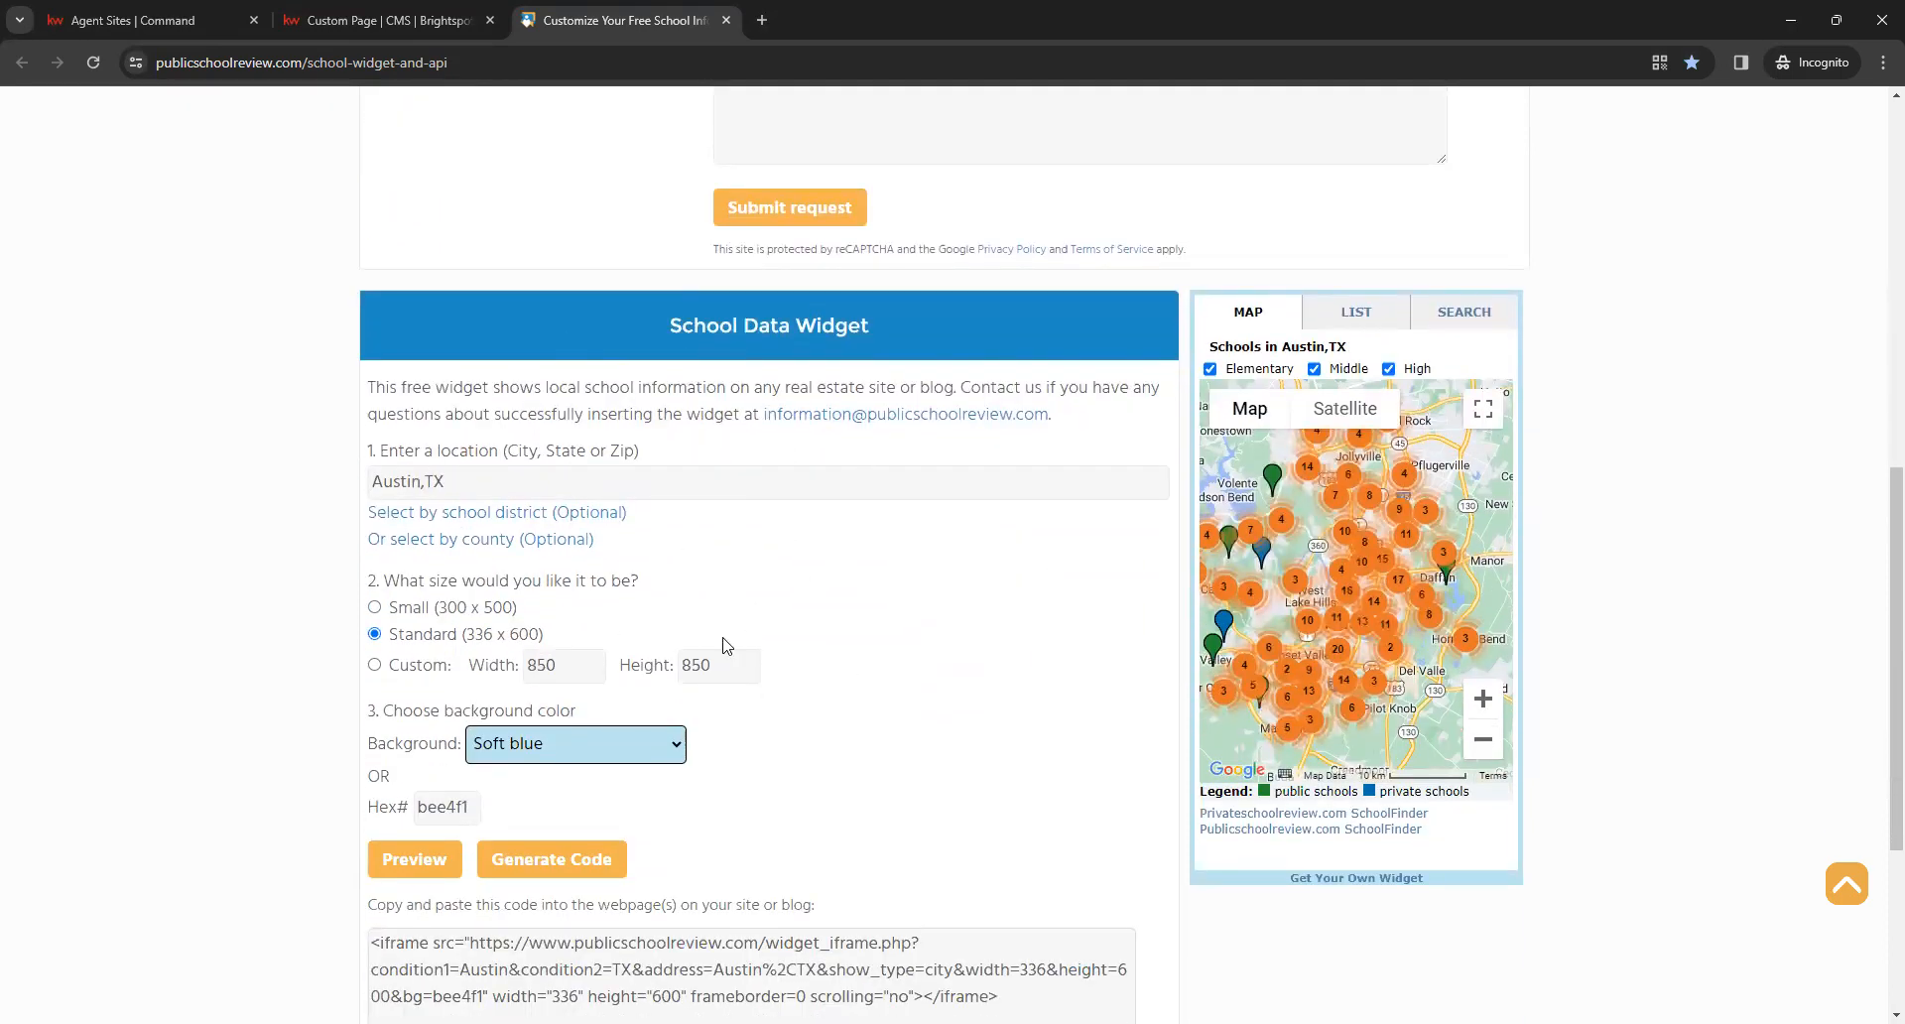
pyautogui.tripleClick(500, 476)
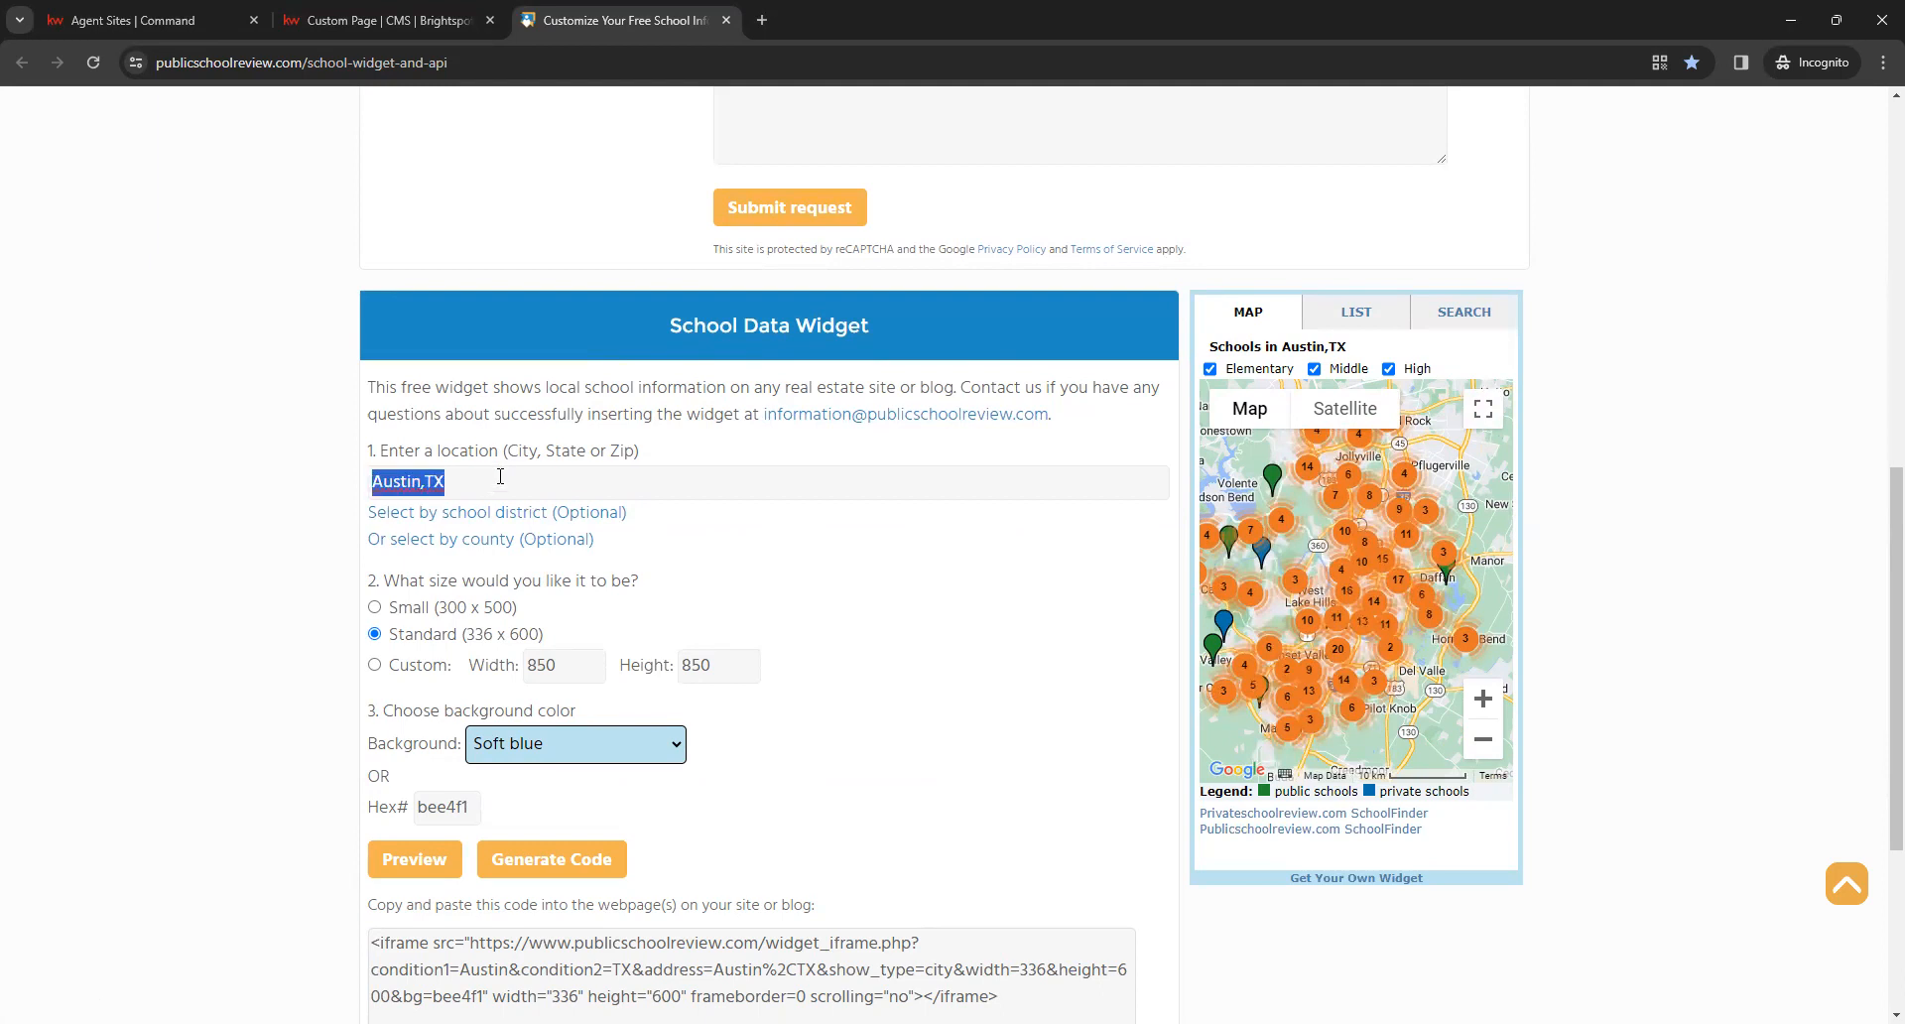
pyautogui.press('BackSpace')
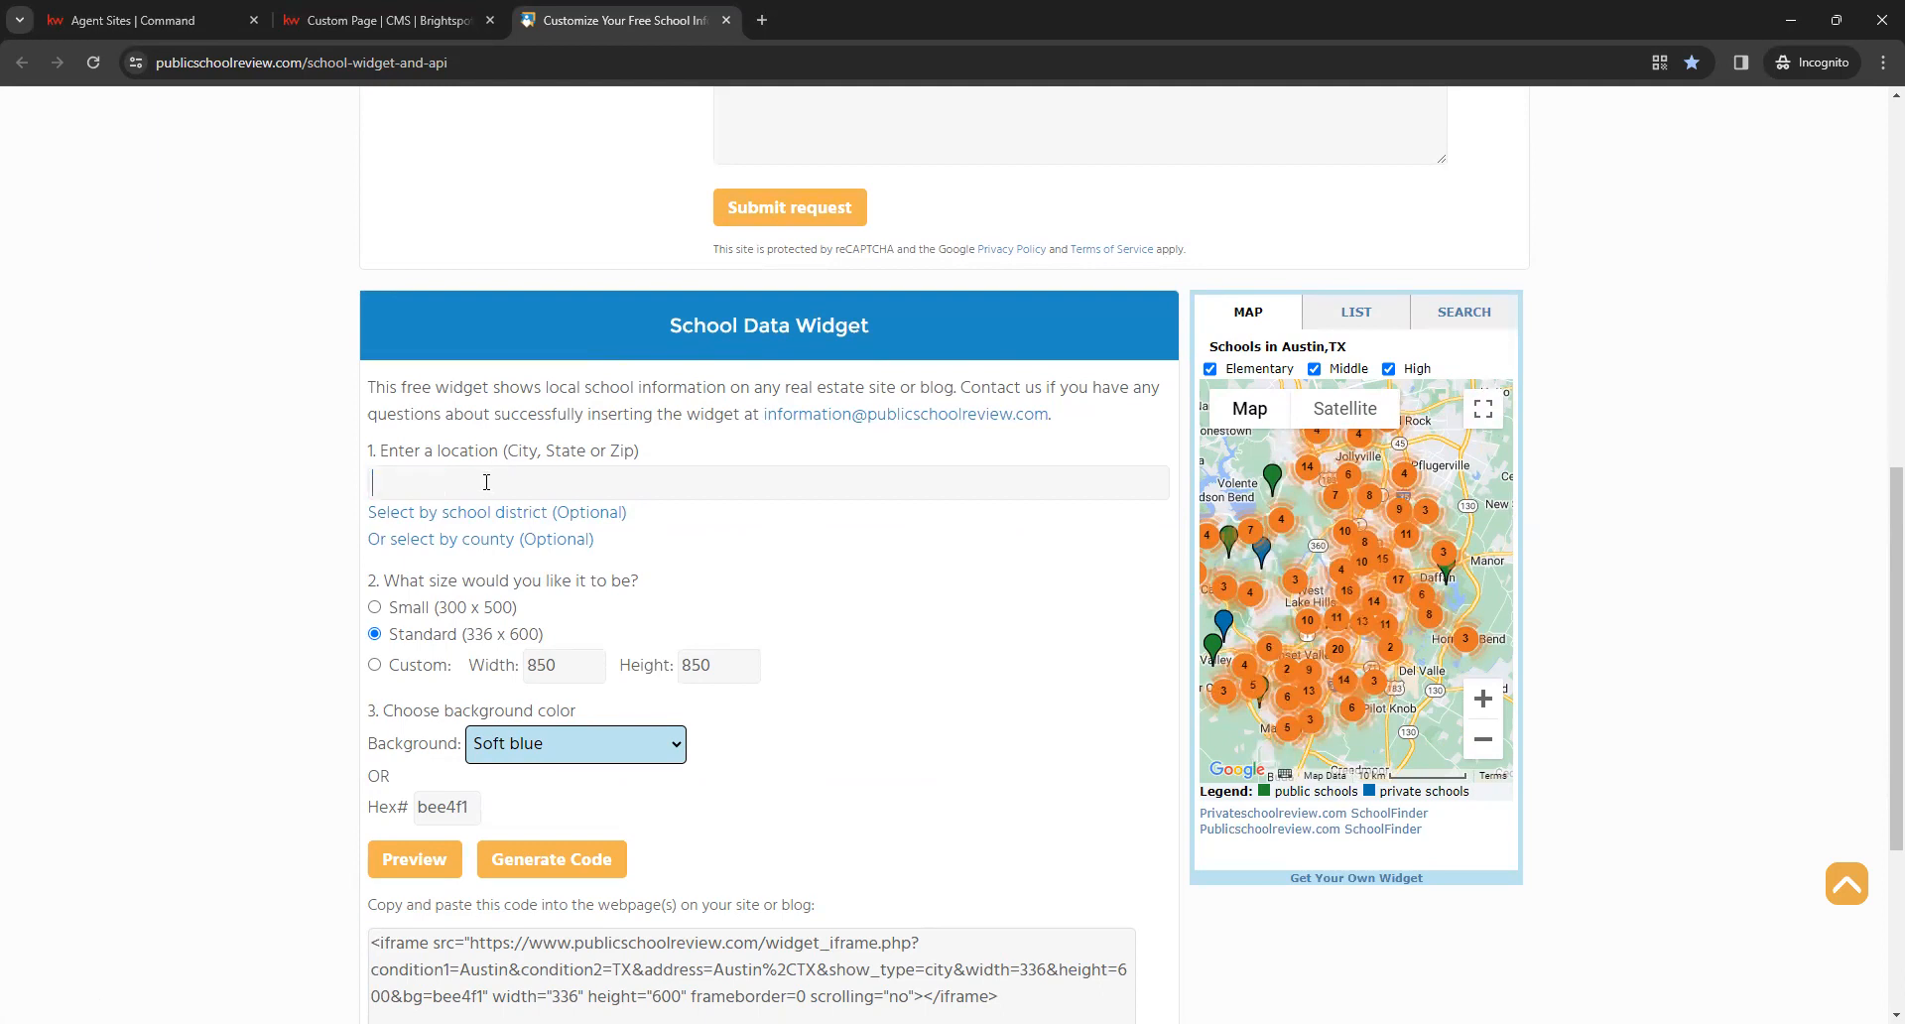
pyautogui.write('Orlando, FL')
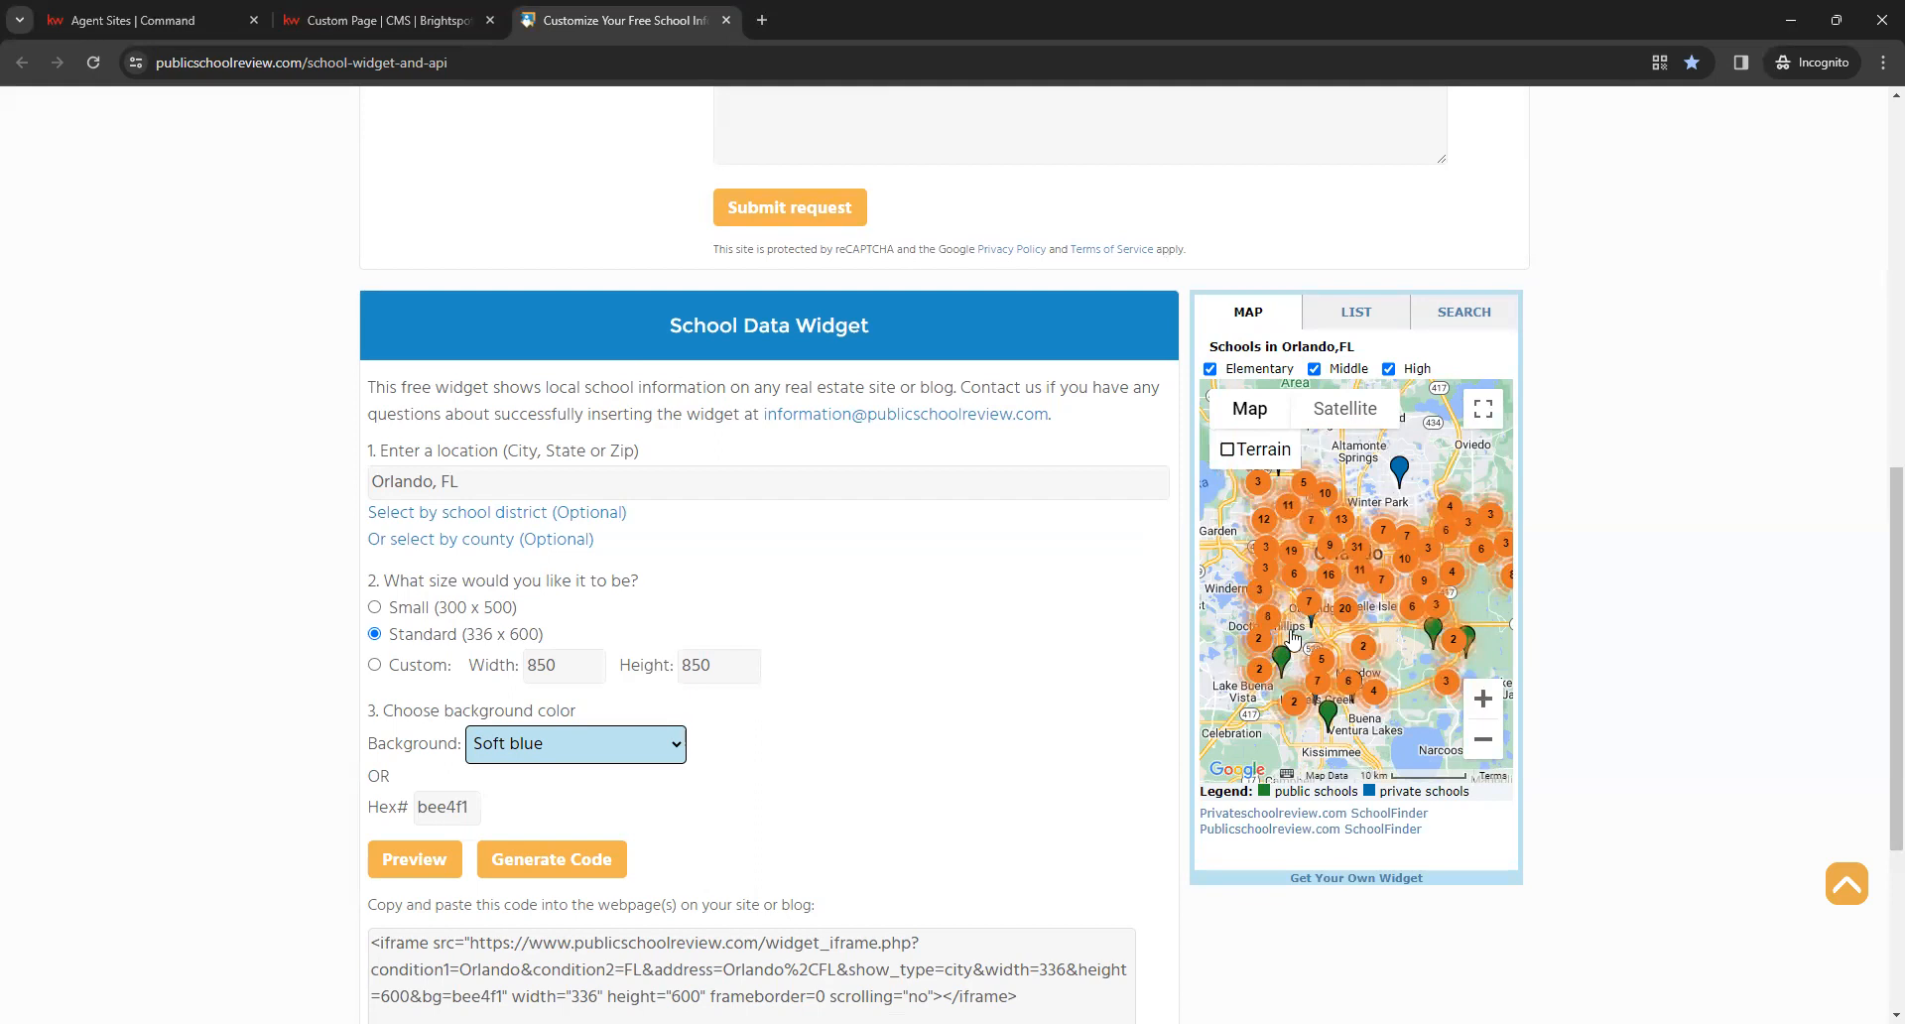
# Choose the Custom 850 by 850 size and a Black background for the School Data Widget
pyautogui.scroll(-1, 949, 651)
pyautogui.scroll(-1, 948, 650)
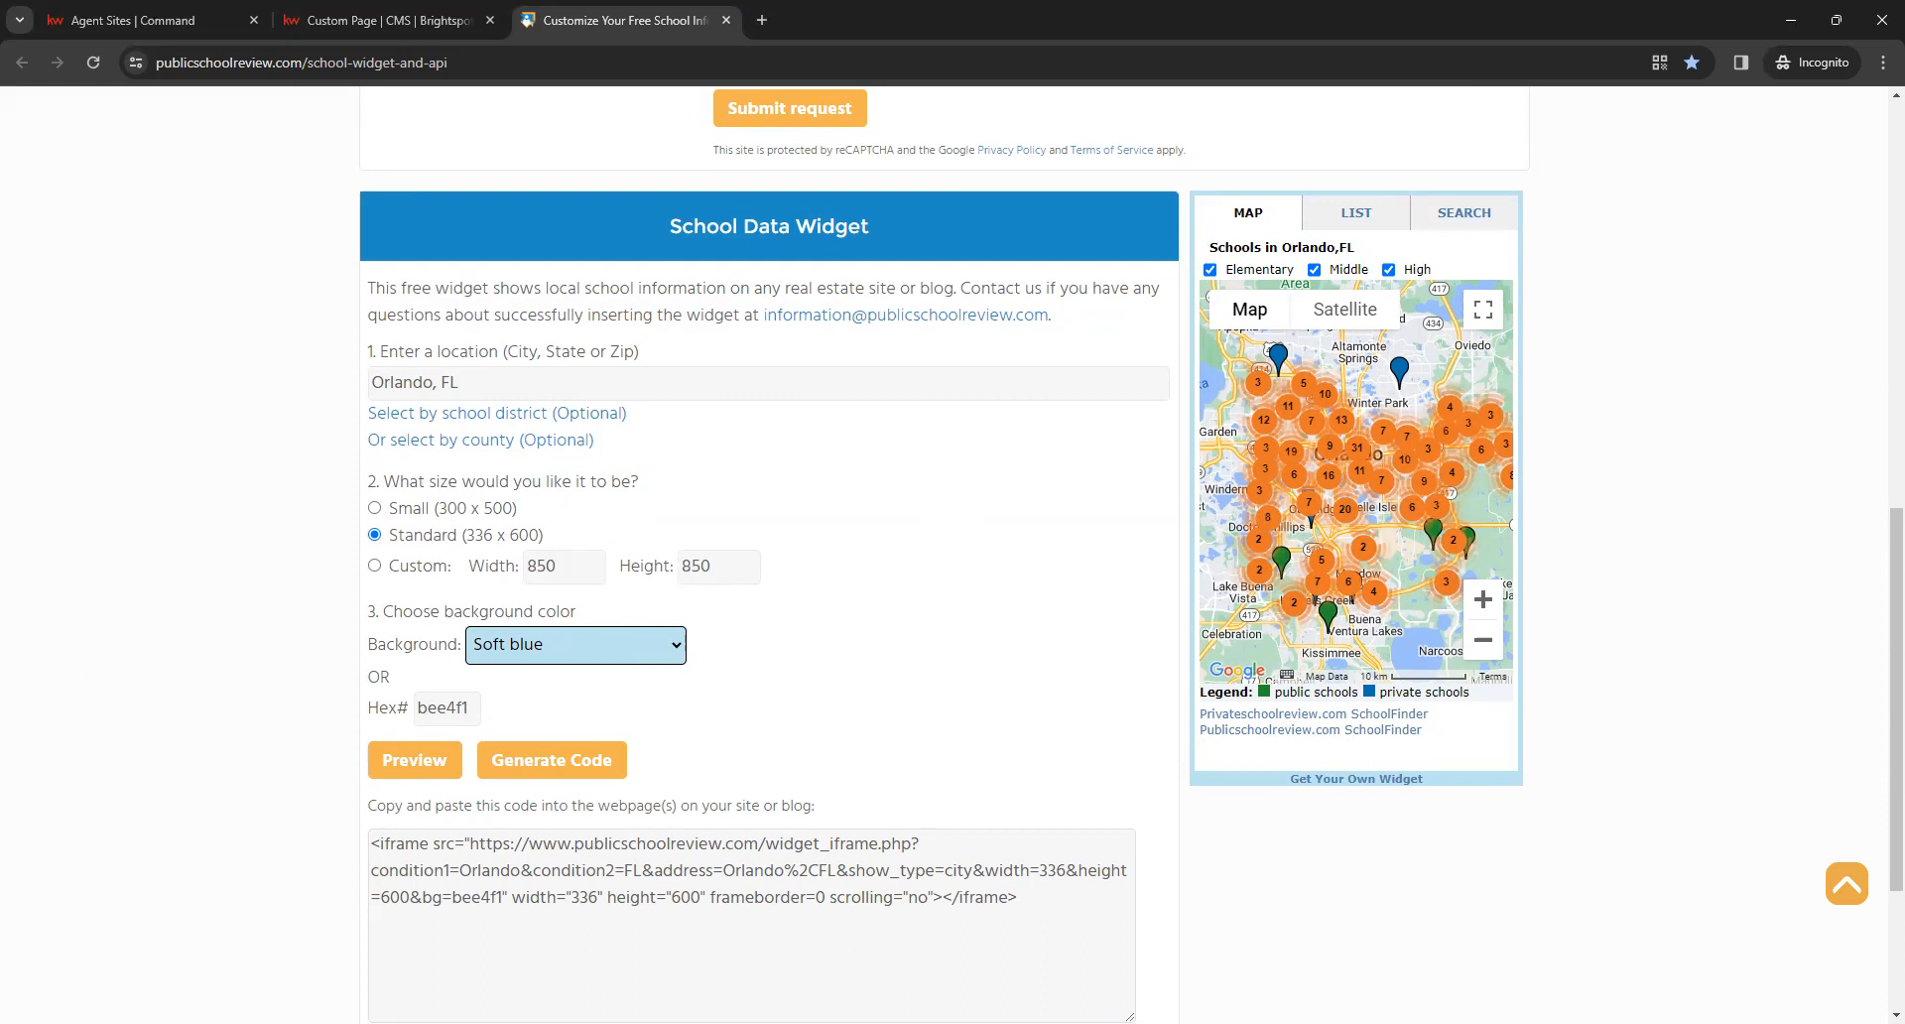
pyautogui.click(374, 567)
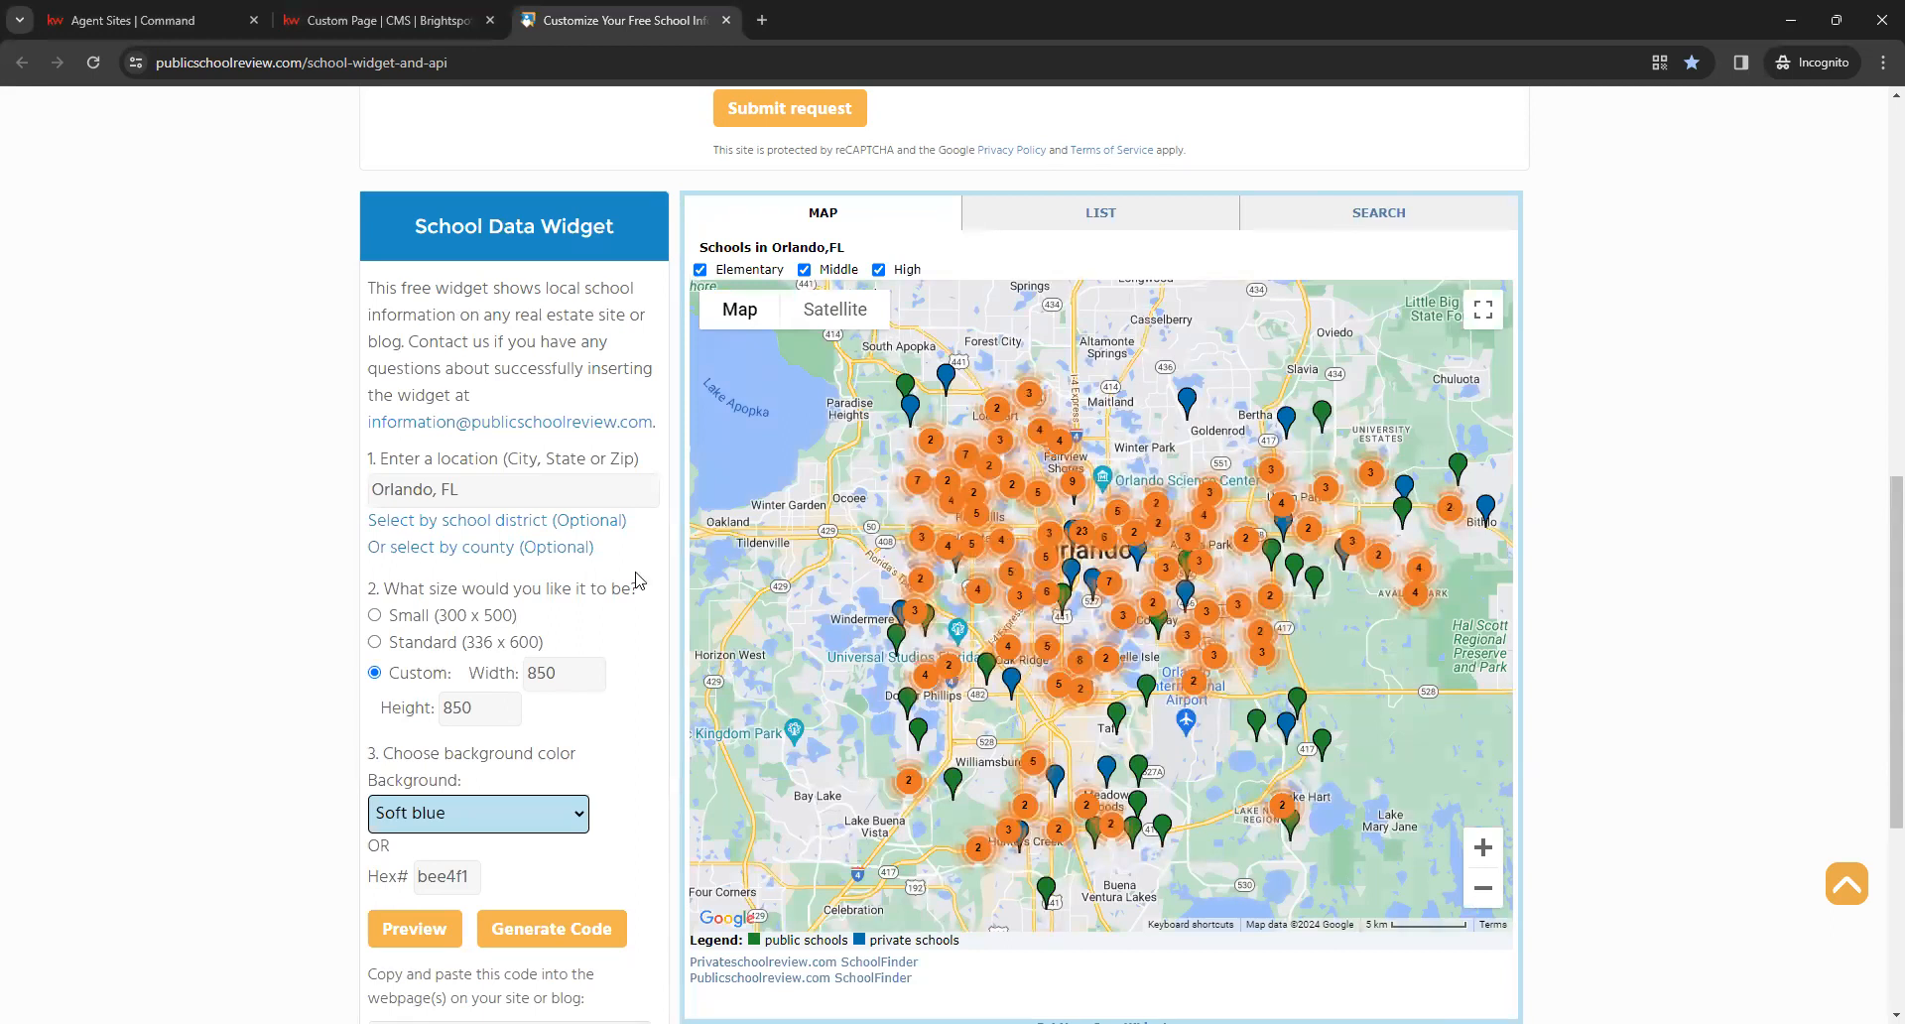
pyautogui.scroll(-2, 638, 587)
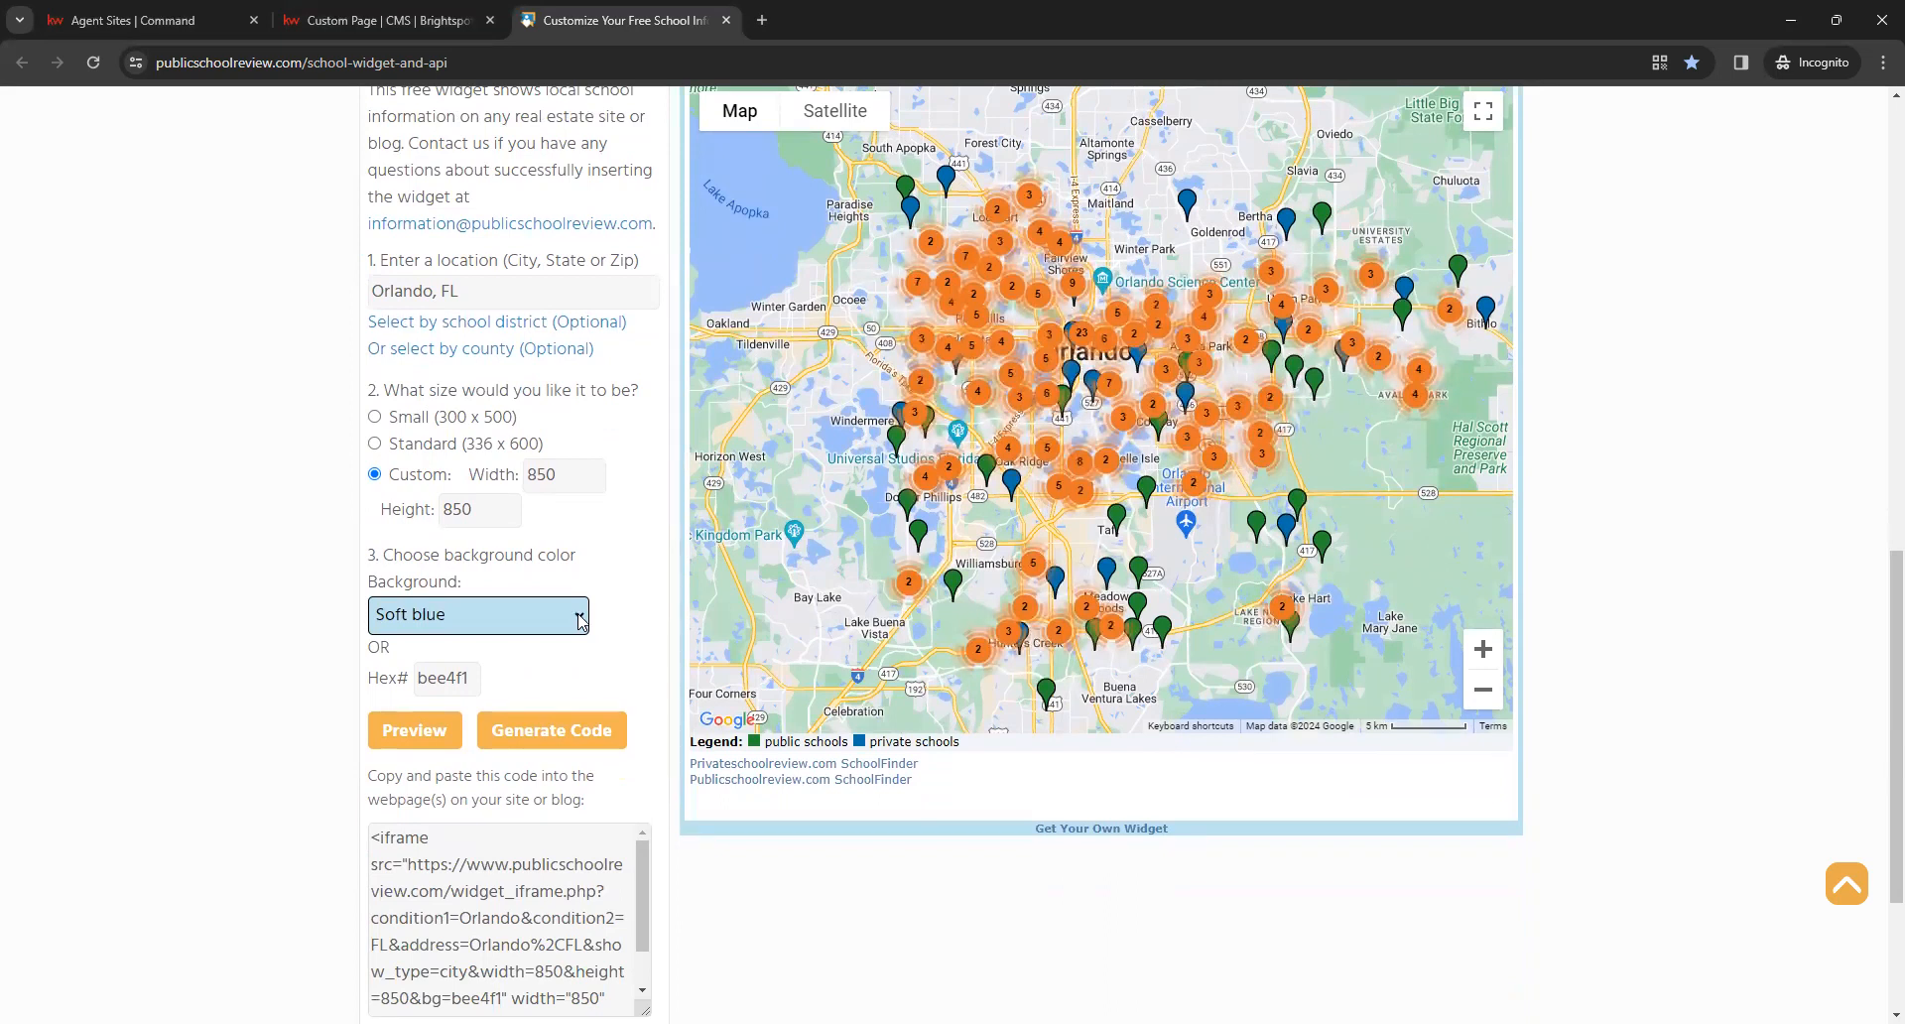
pyautogui.click(580, 619)
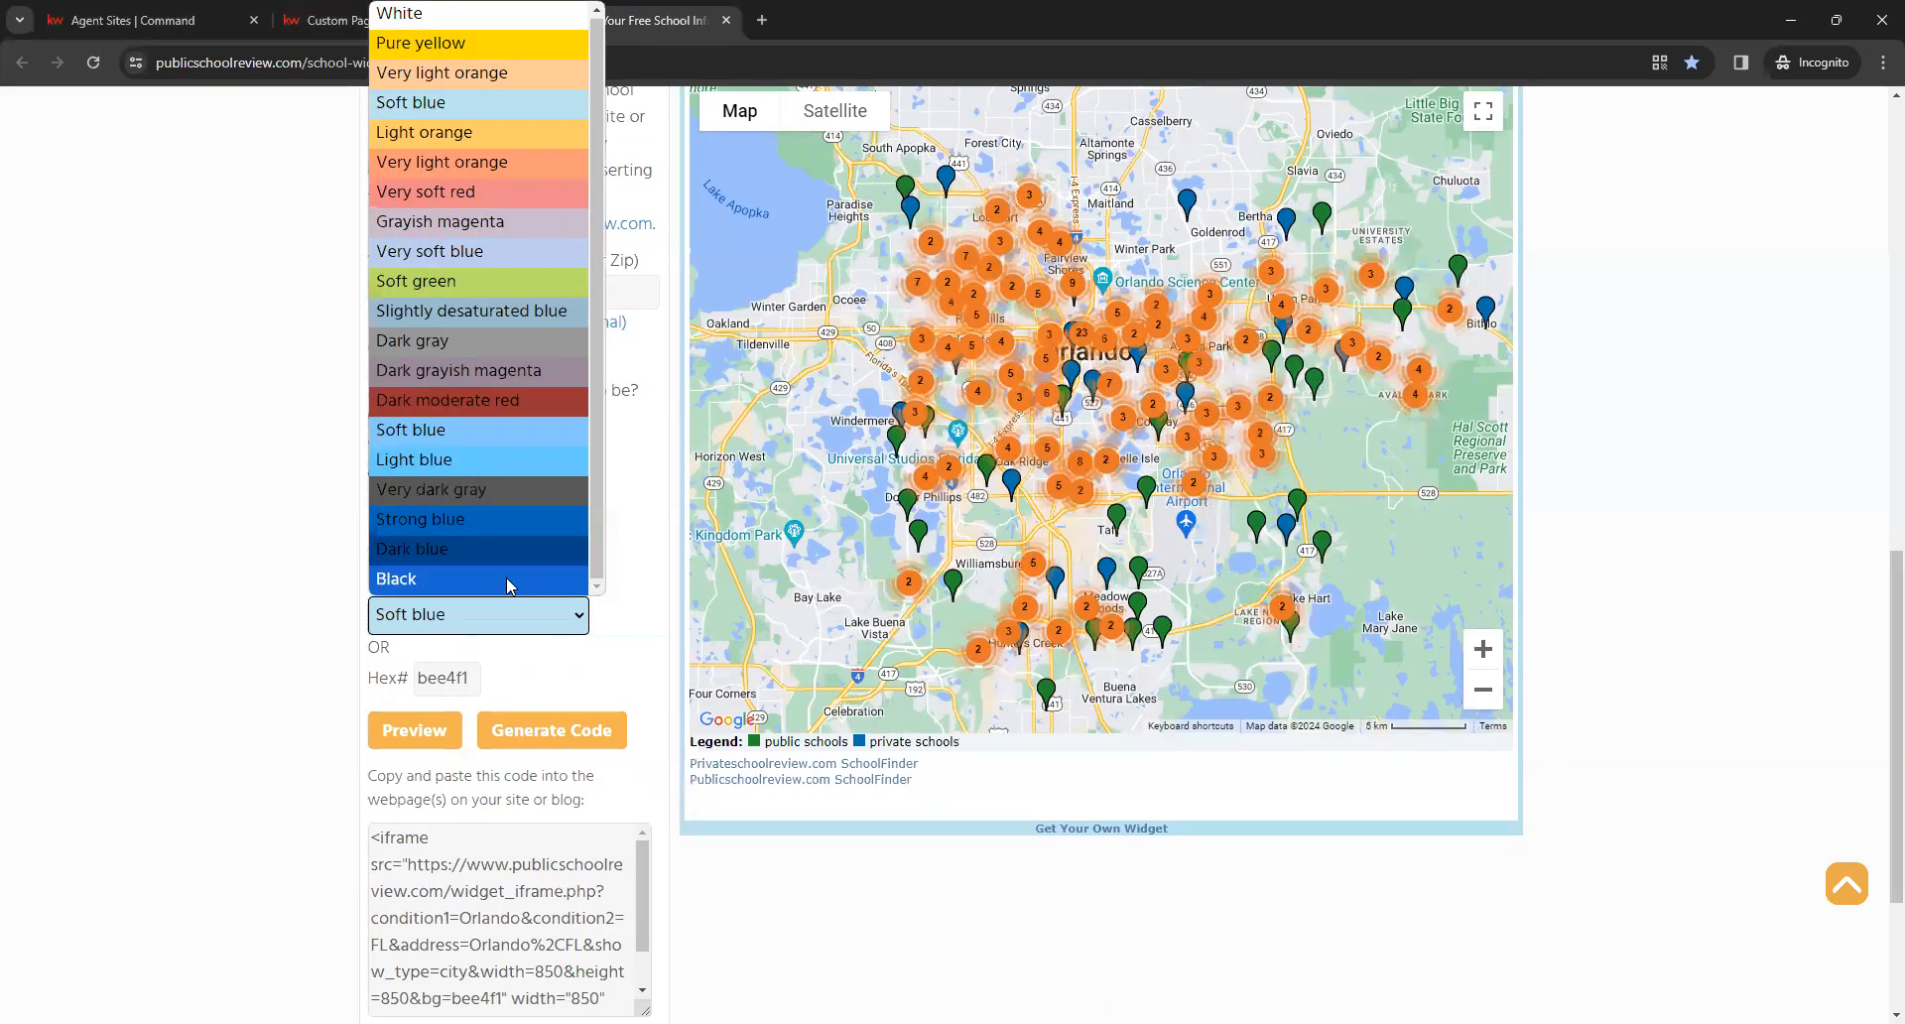
pyautogui.click(459, 583)
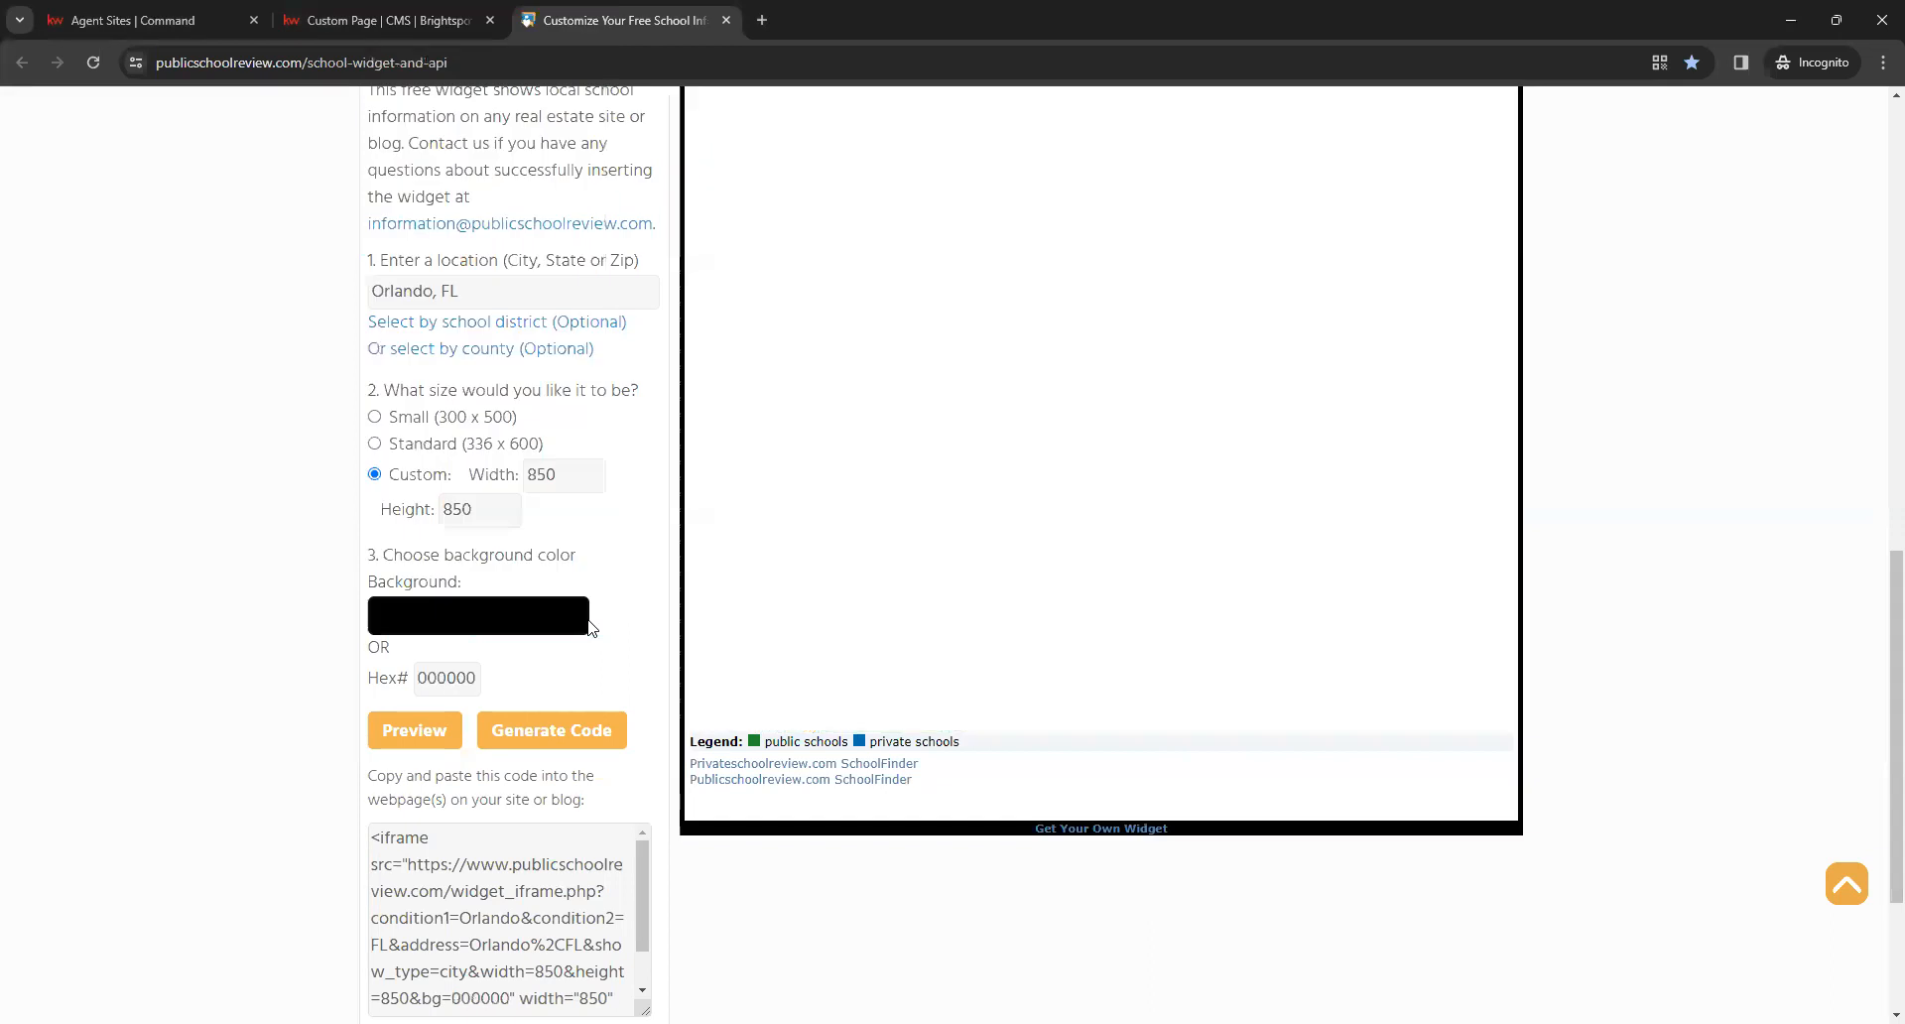
pyautogui.click(580, 627)
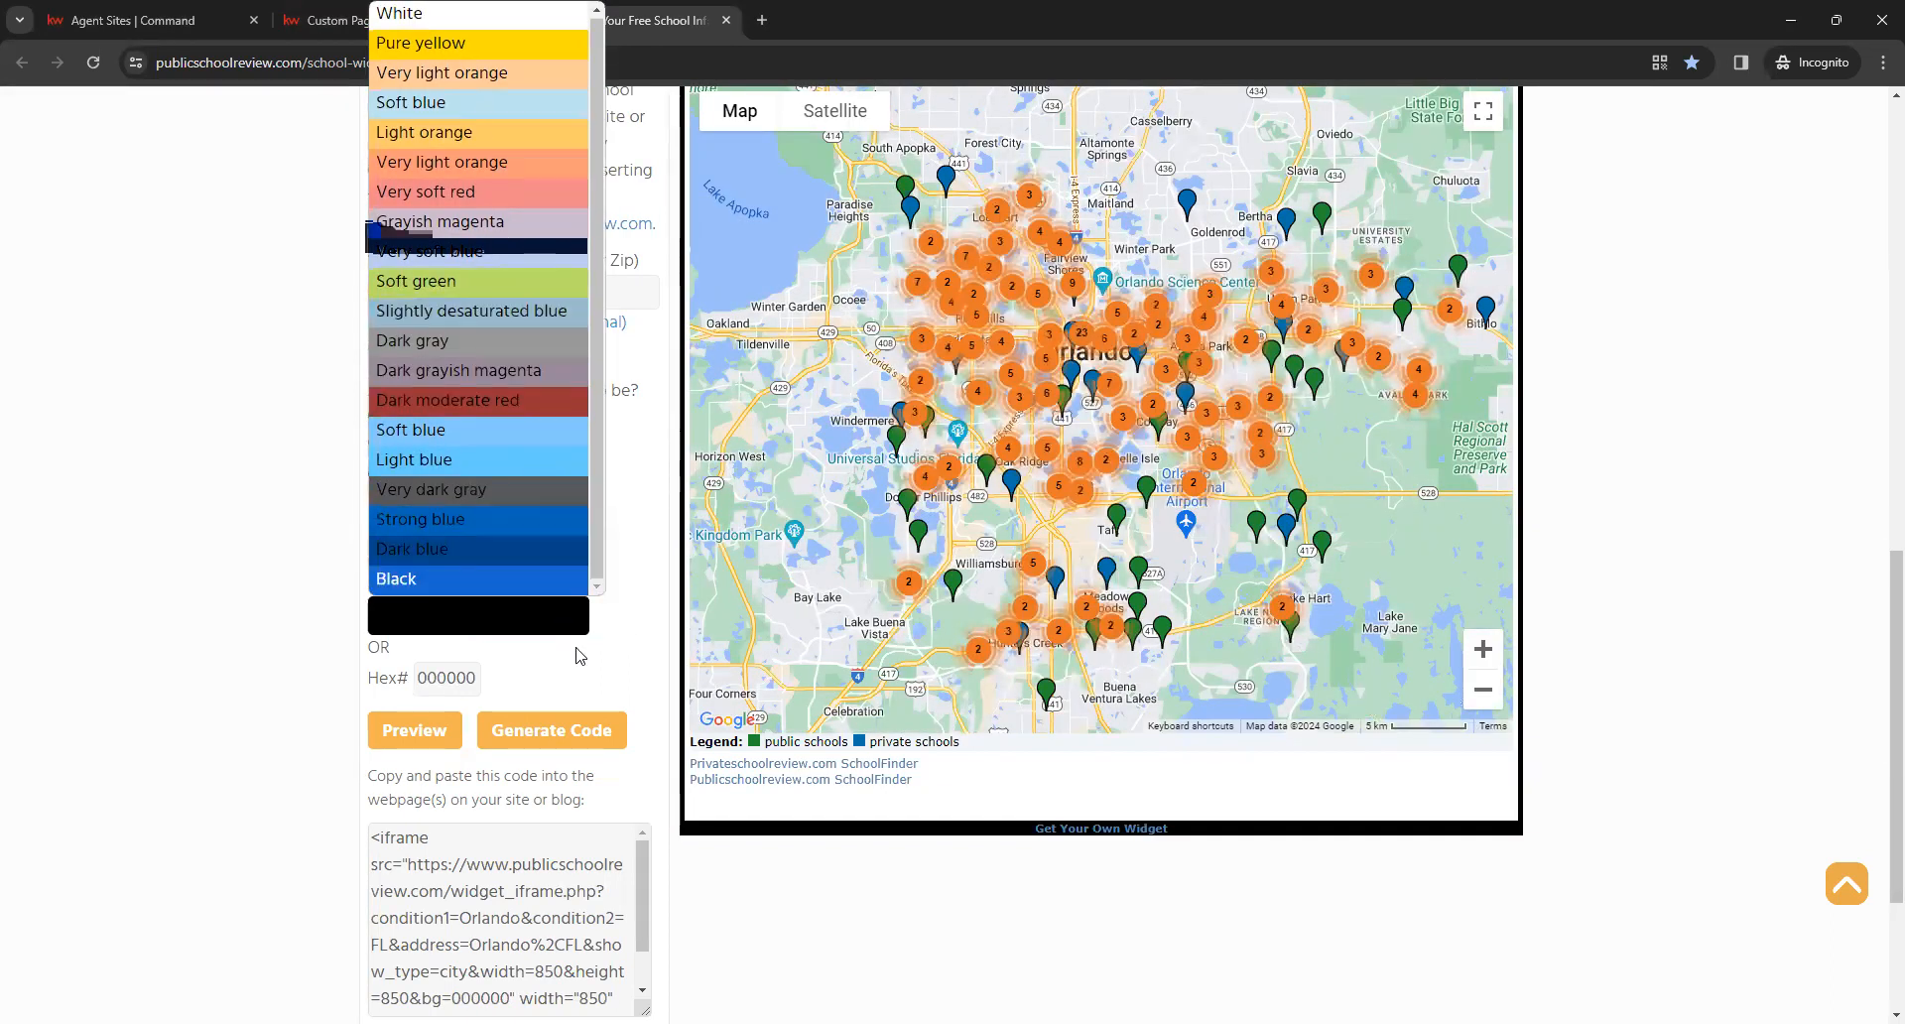
pyautogui.click(638, 654)
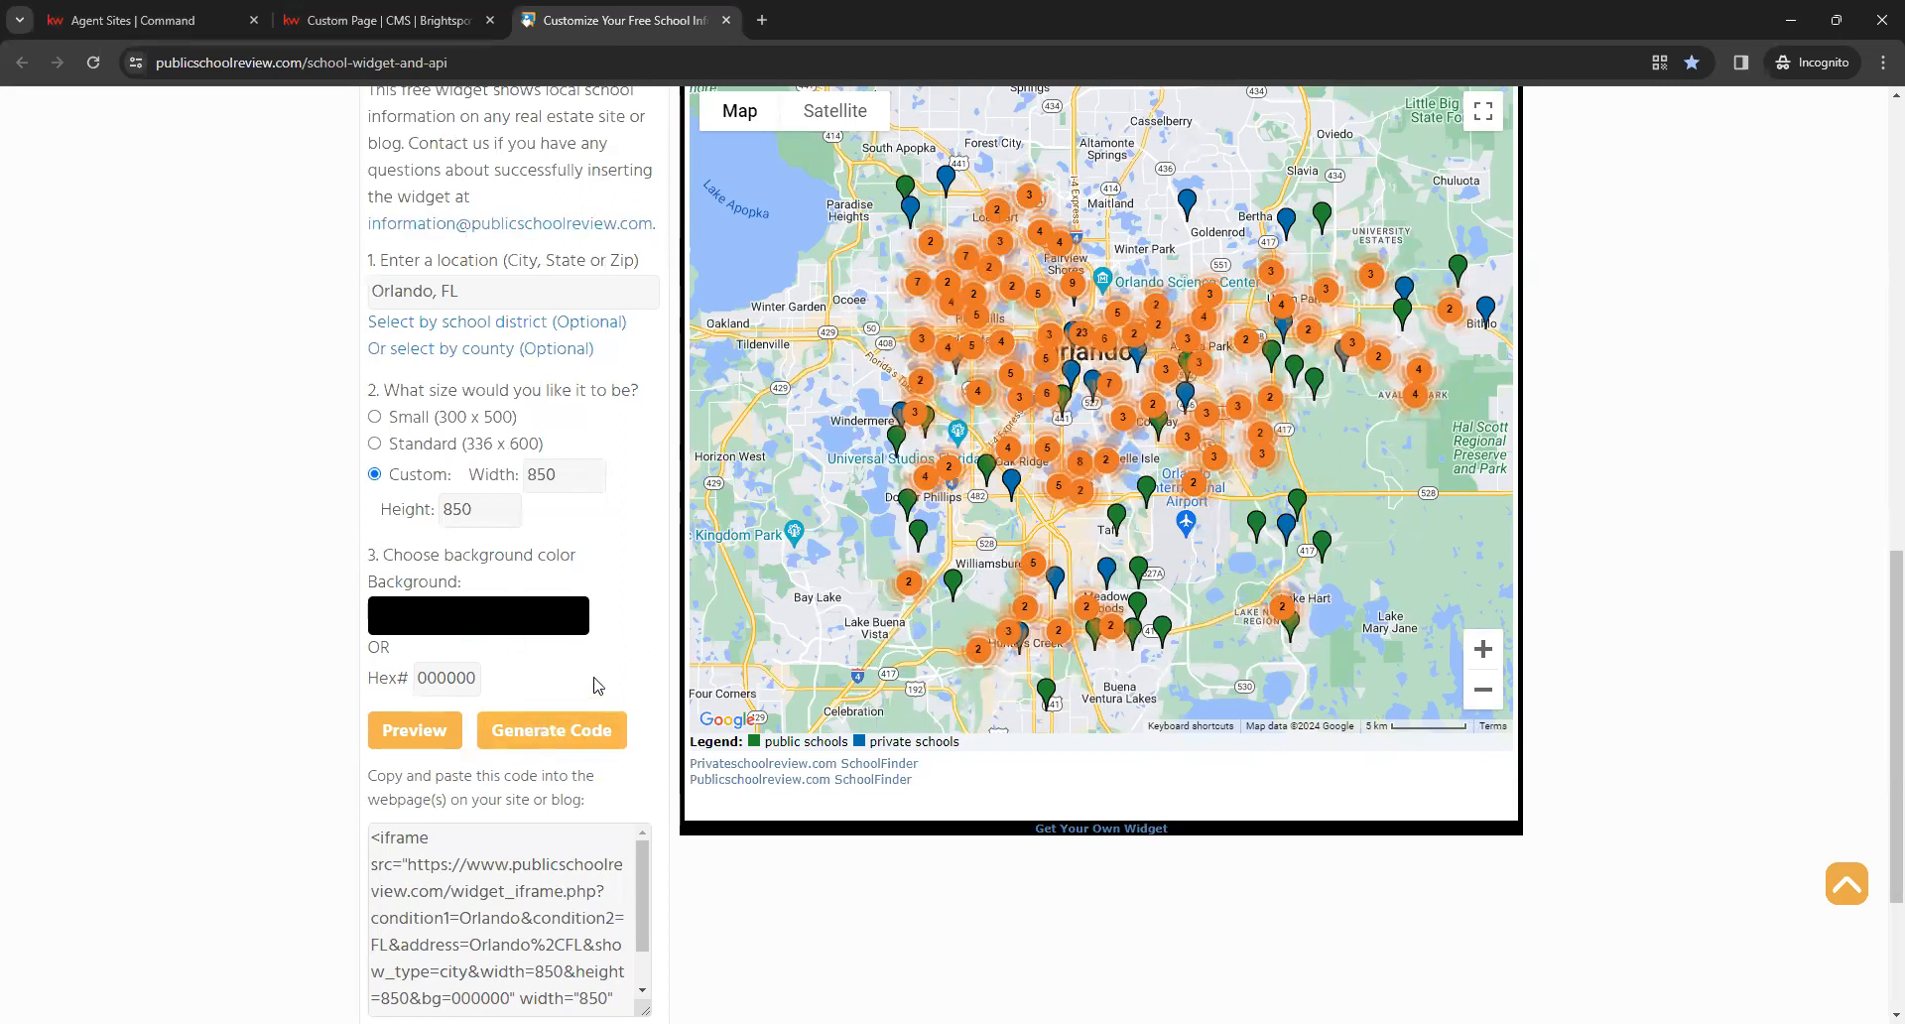
# Copy the complete iframe embed code generated for the Orlando school widget
pyautogui.scroll(-3, 607, 650)
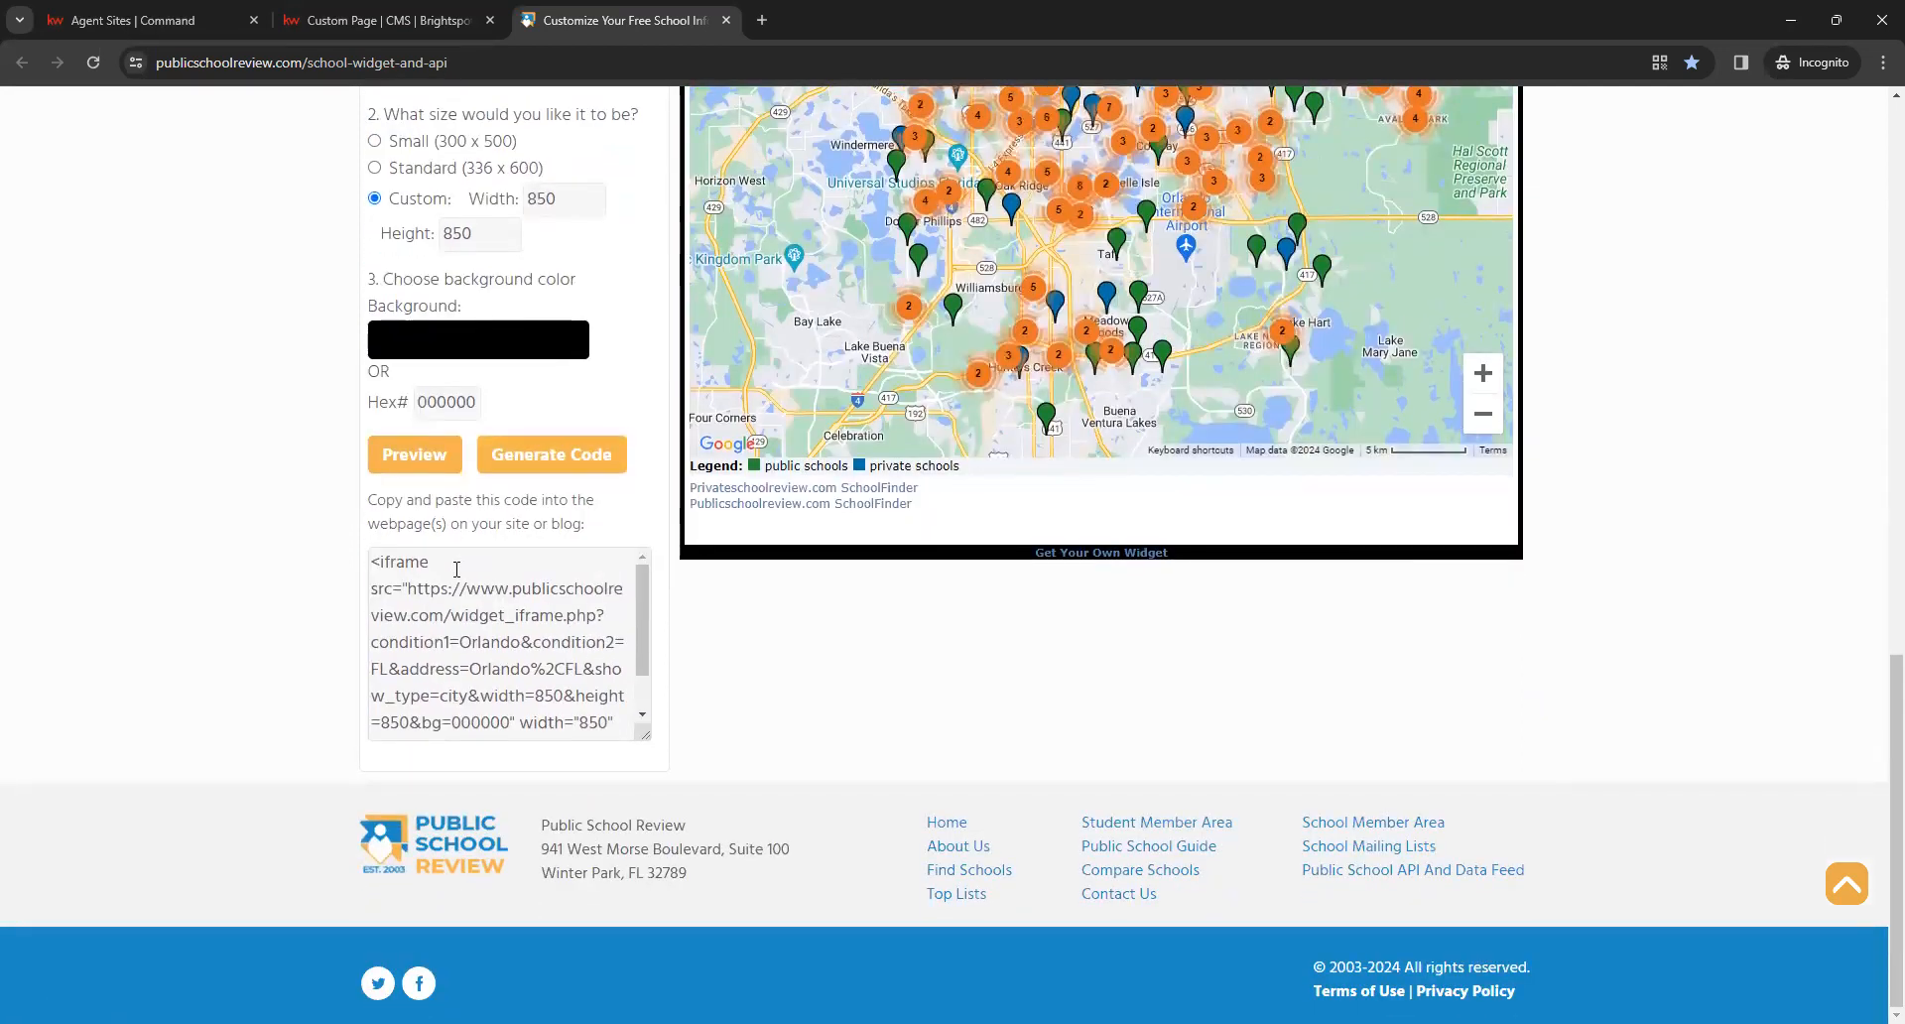
pyautogui.click(454, 587)
pyautogui.hotkey('ctrl', 'c')
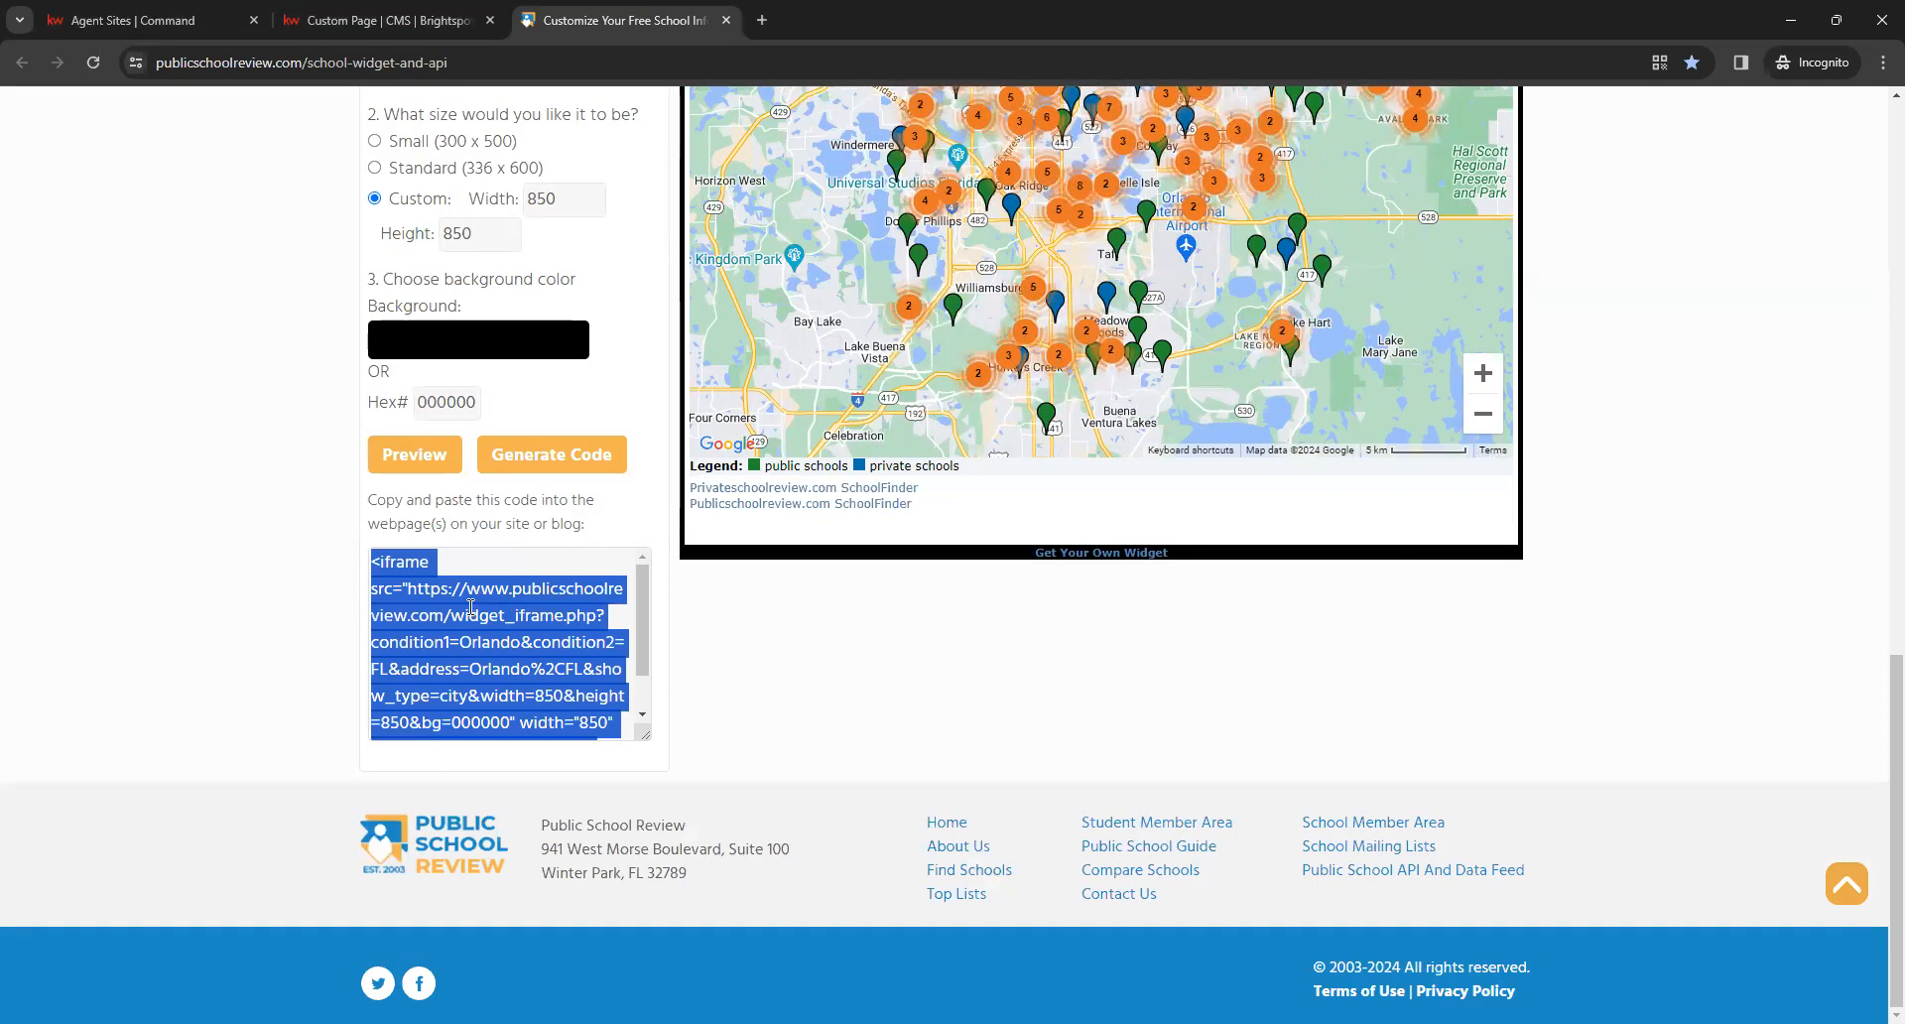
pyautogui.rightClick(470, 607)
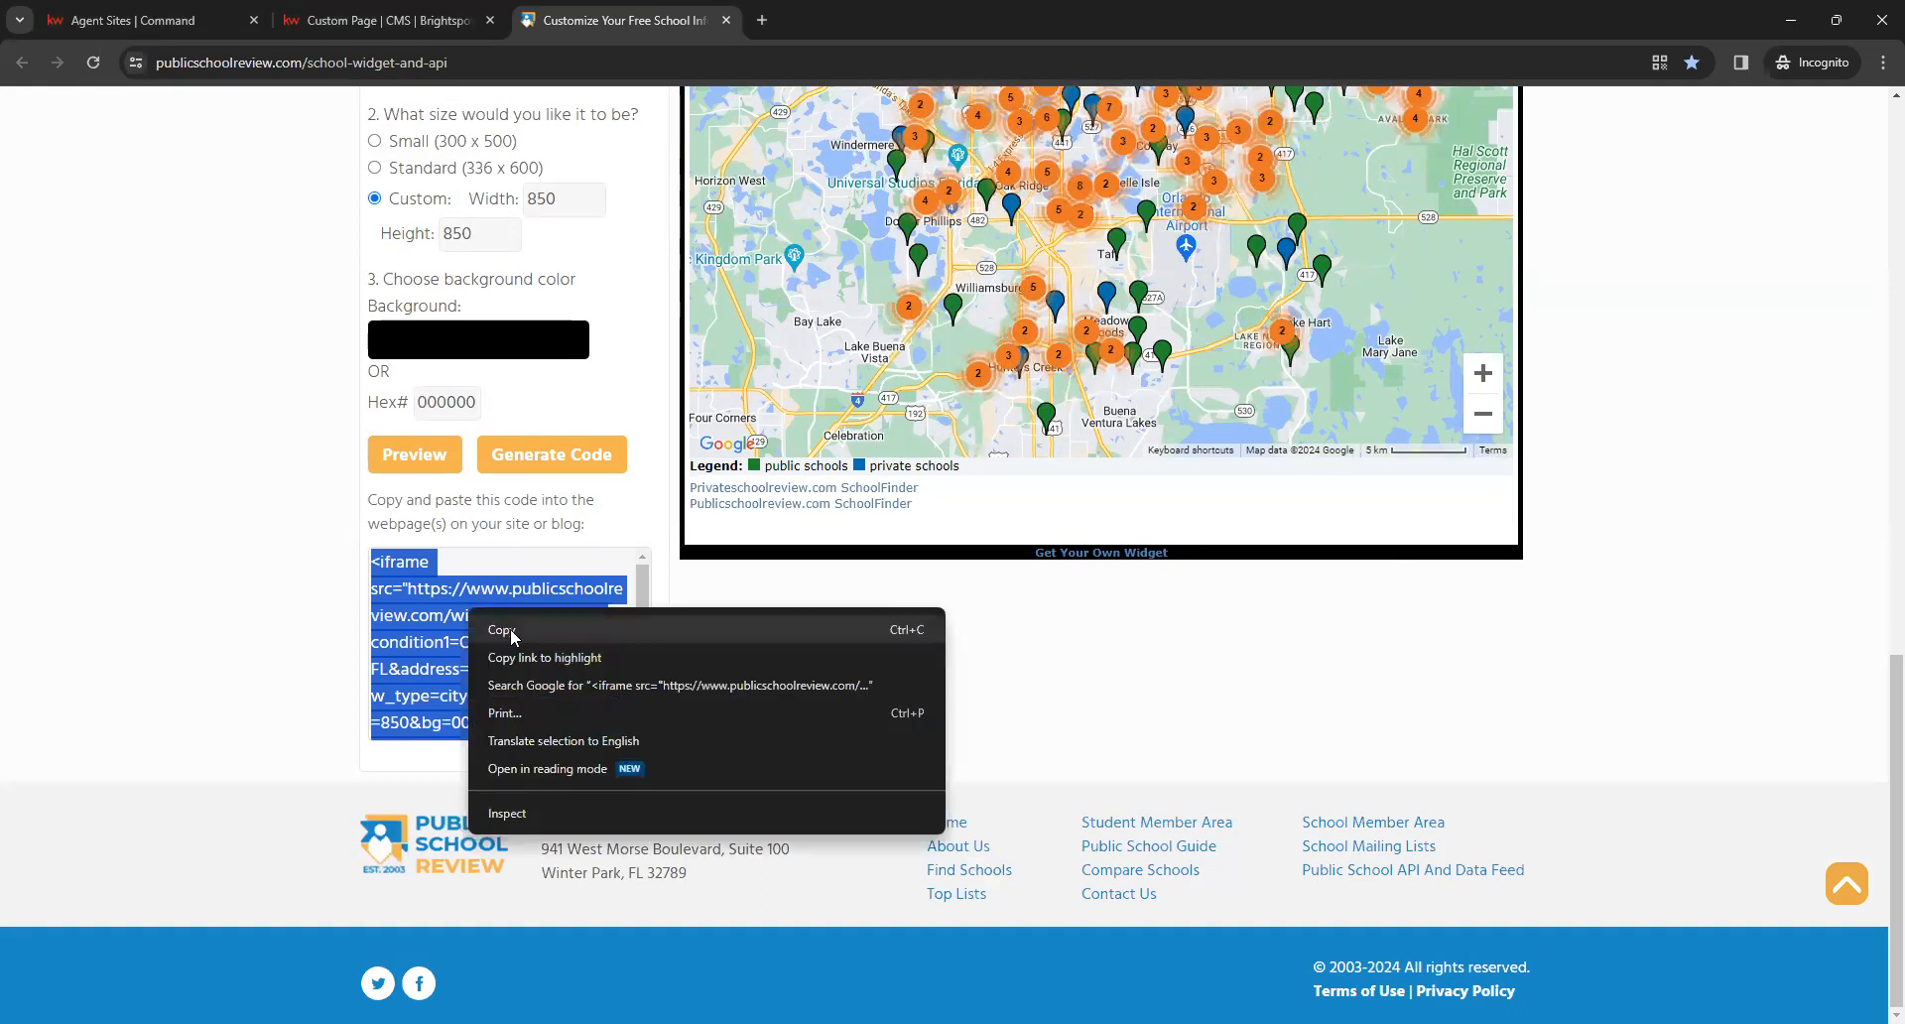
pyautogui.click(510, 631)
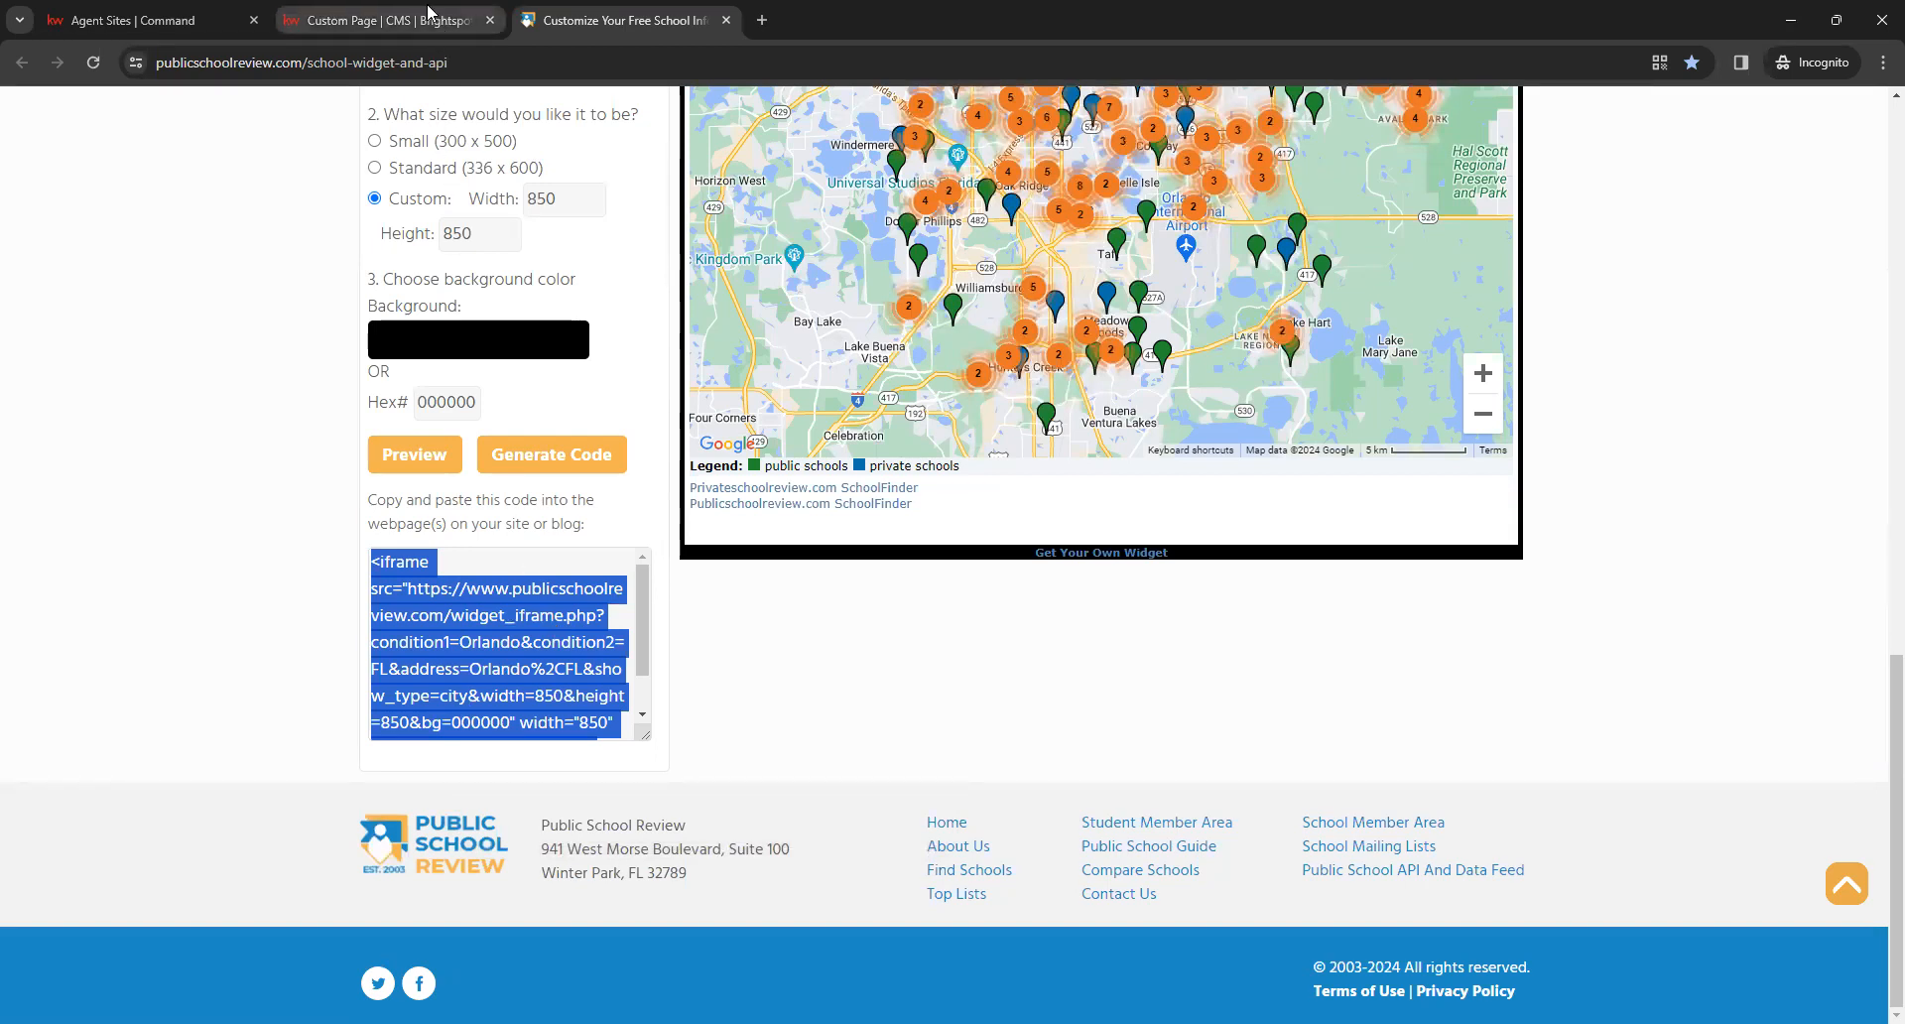
# Return to the new HTML Embed module and paste the copied iframe code as its Raw HTML
pyautogui.click(402, 20)
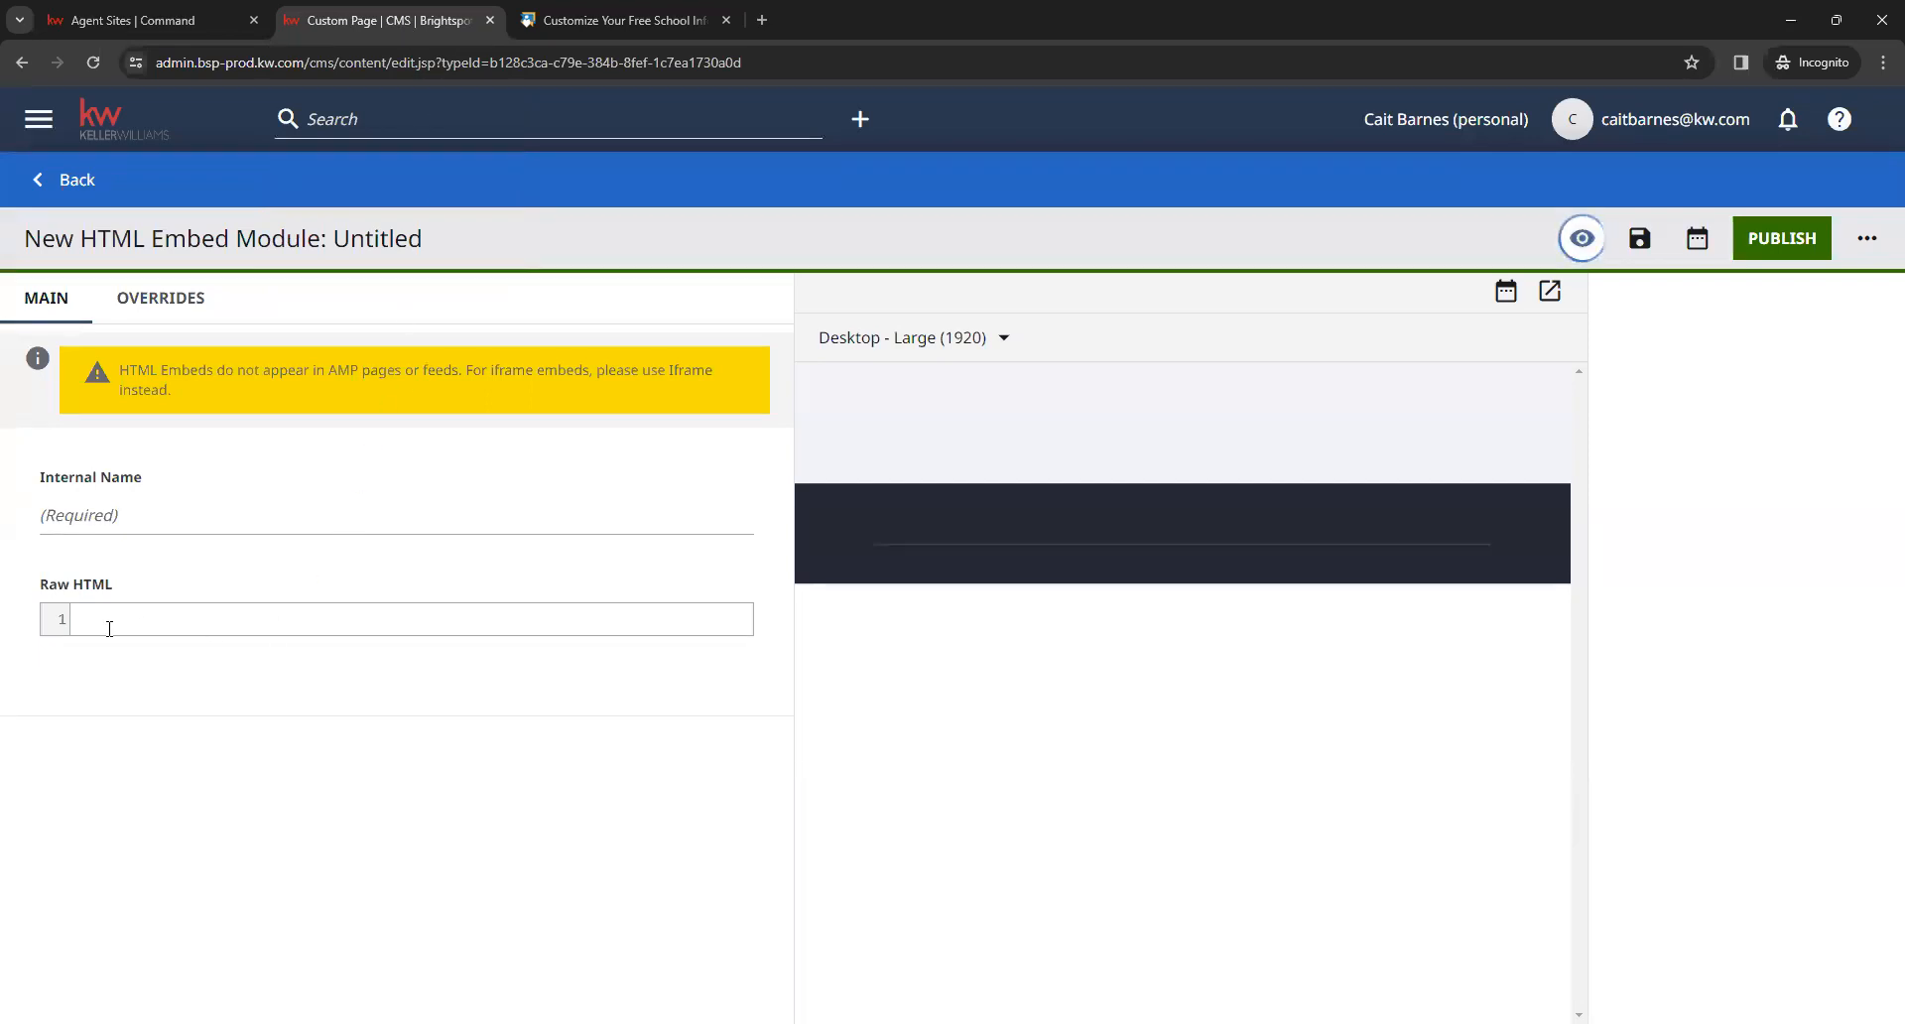
pyautogui.moveTo(40, 586); pyautogui.dragTo(113, 595)
pyautogui.click(125, 621)
pyautogui.rightClick(129, 620)
pyautogui.click(242, 397)
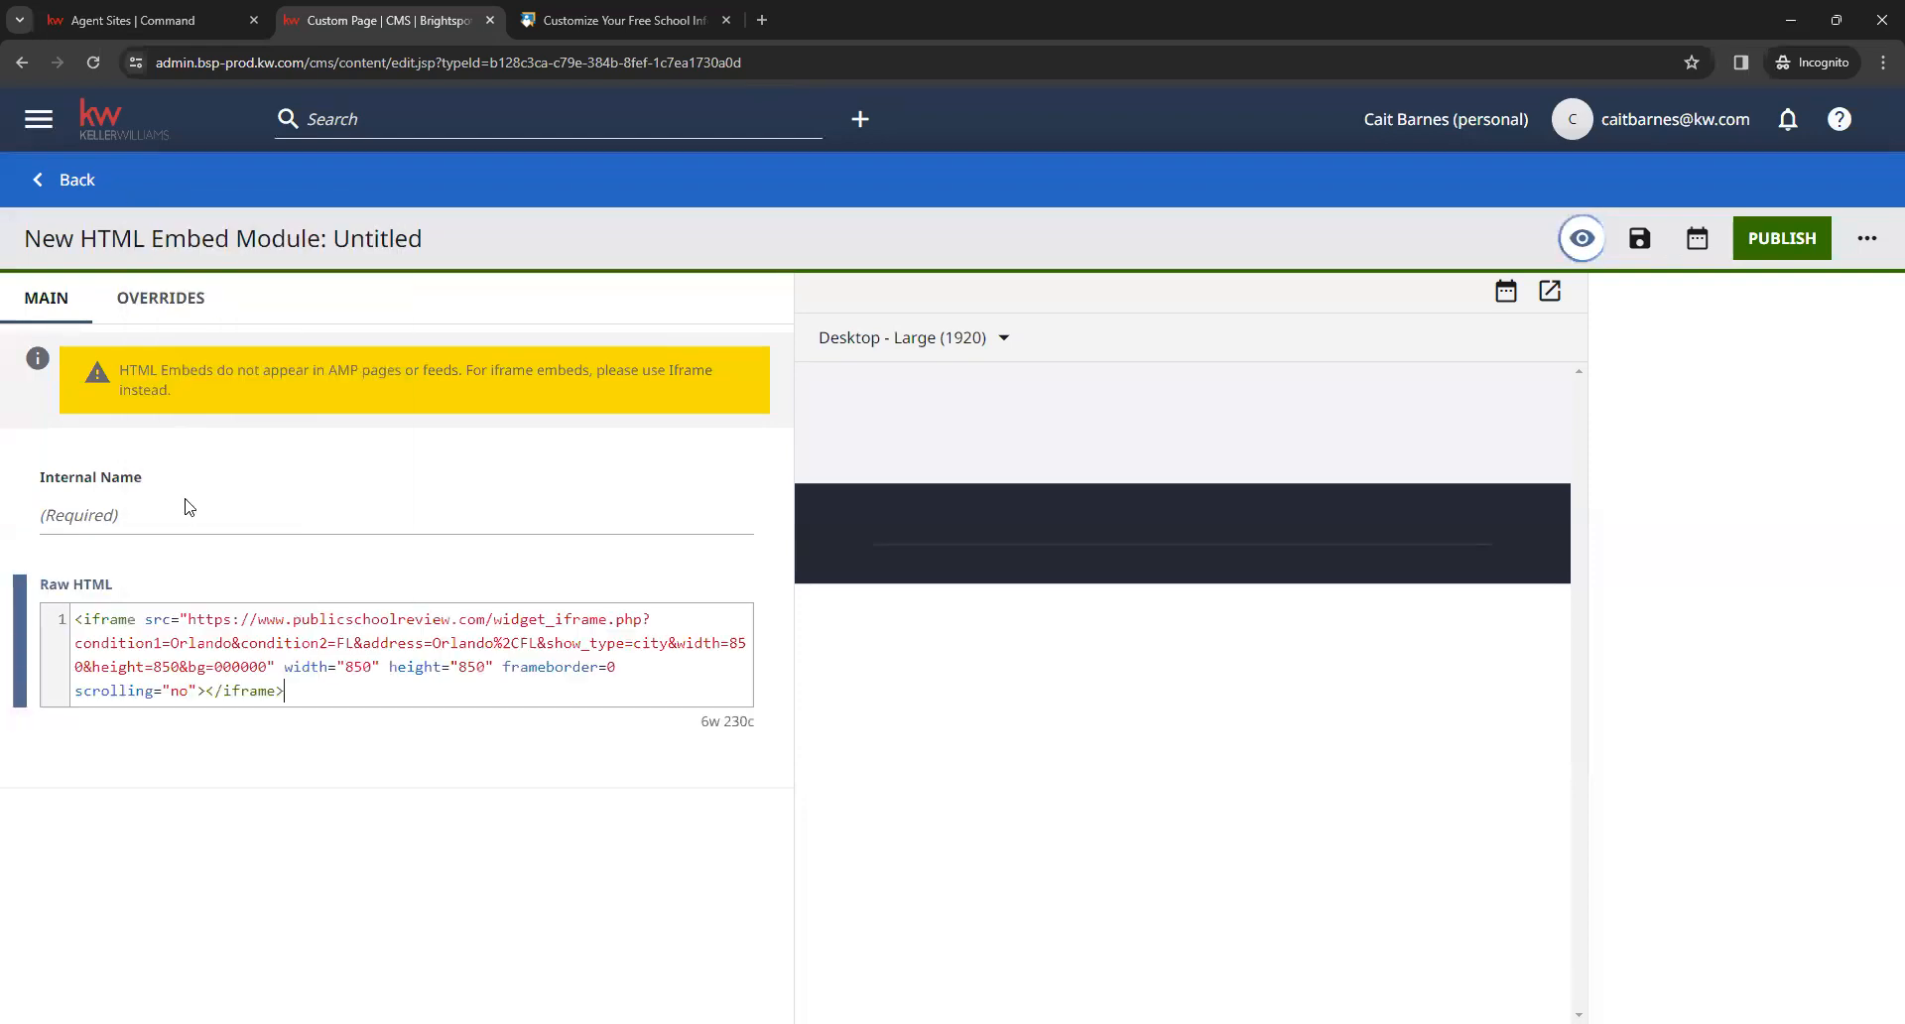
pyautogui.click(188, 882)
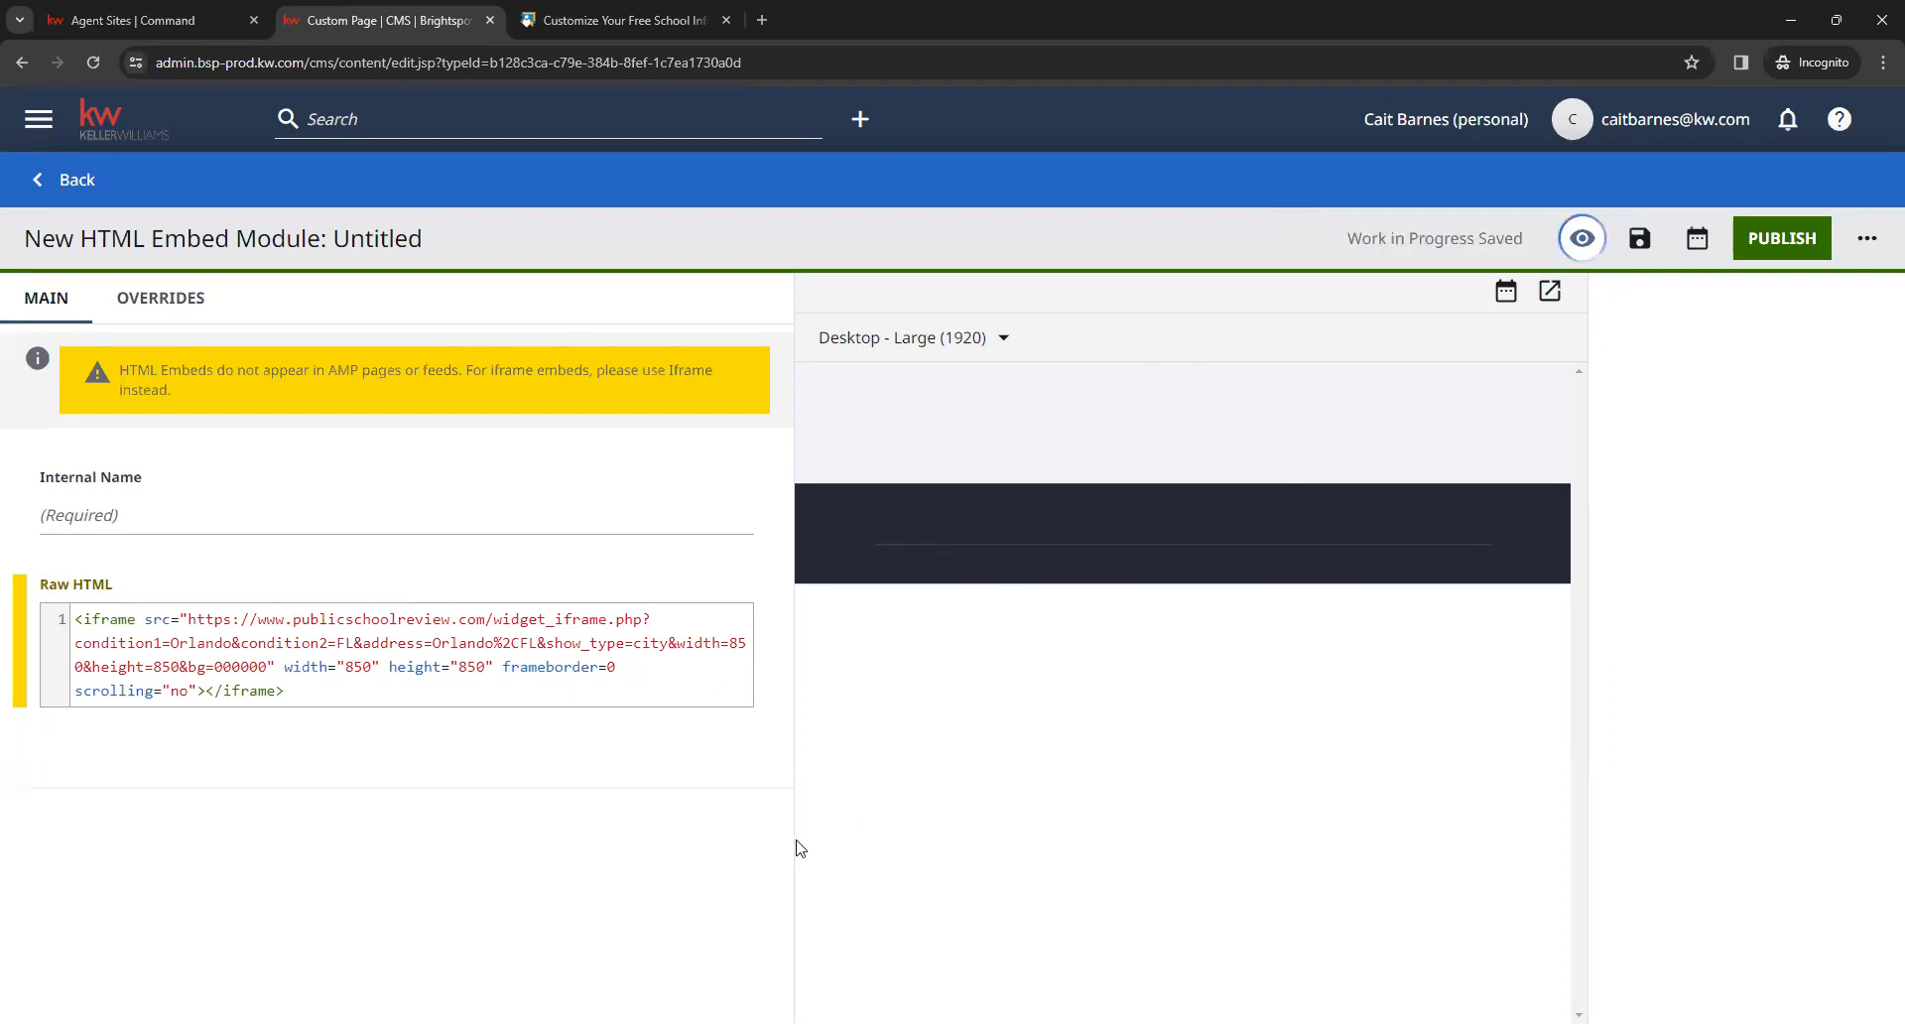
# Enter "Local School Search" as the Internal Name of the HTML Embed module
pyautogui.click(174, 519)
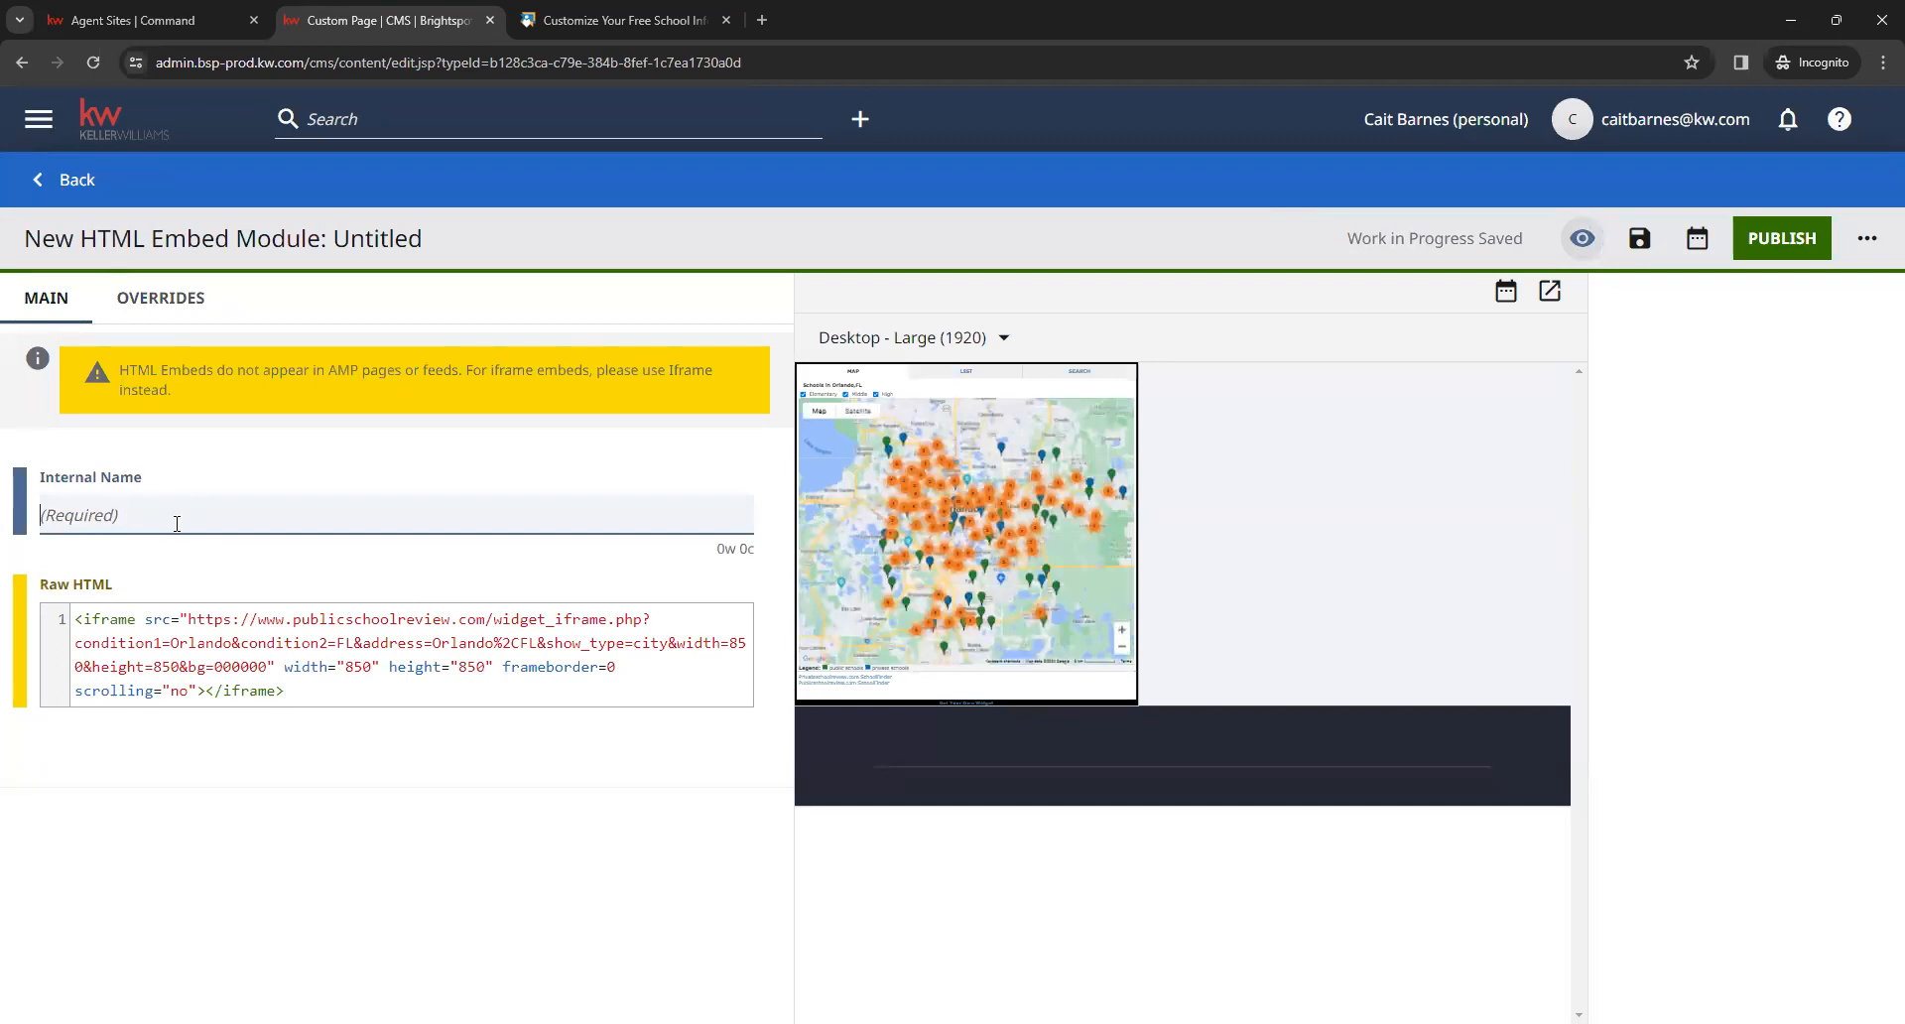
pyautogui.write('Local School ')
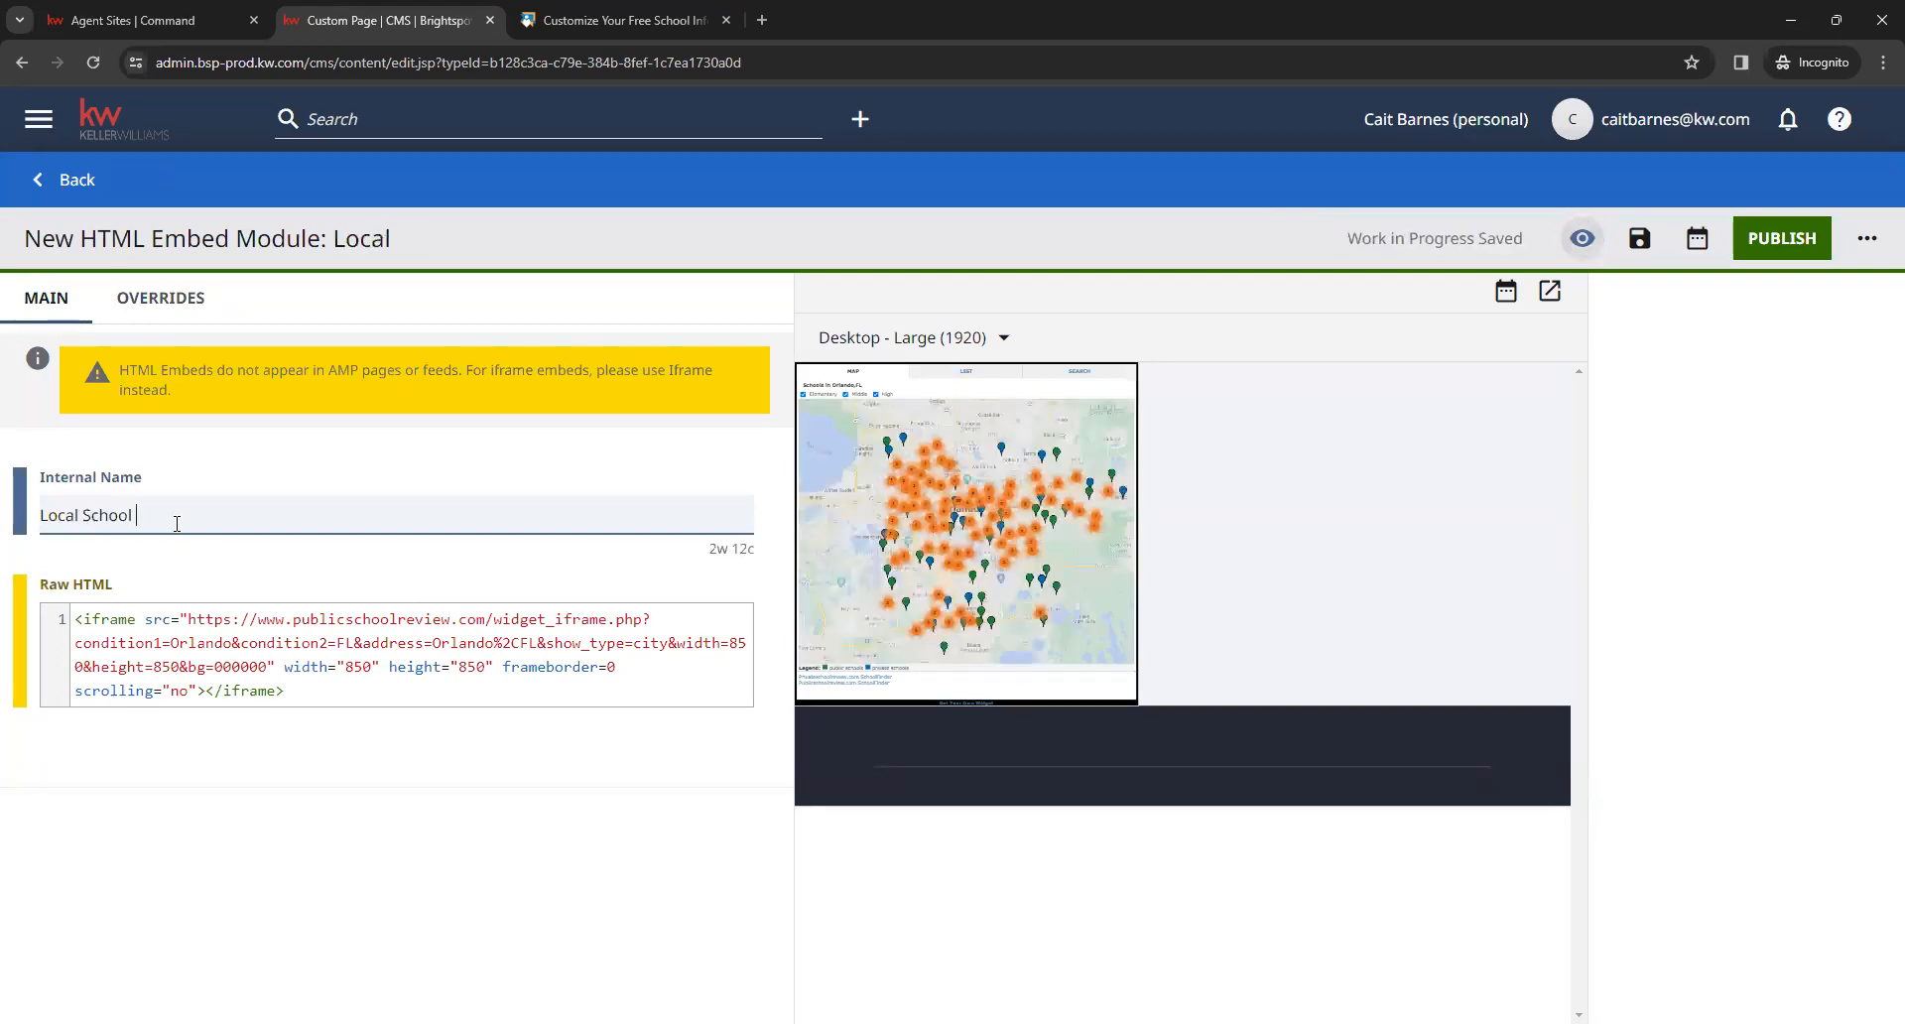
pyautogui.write('Search')
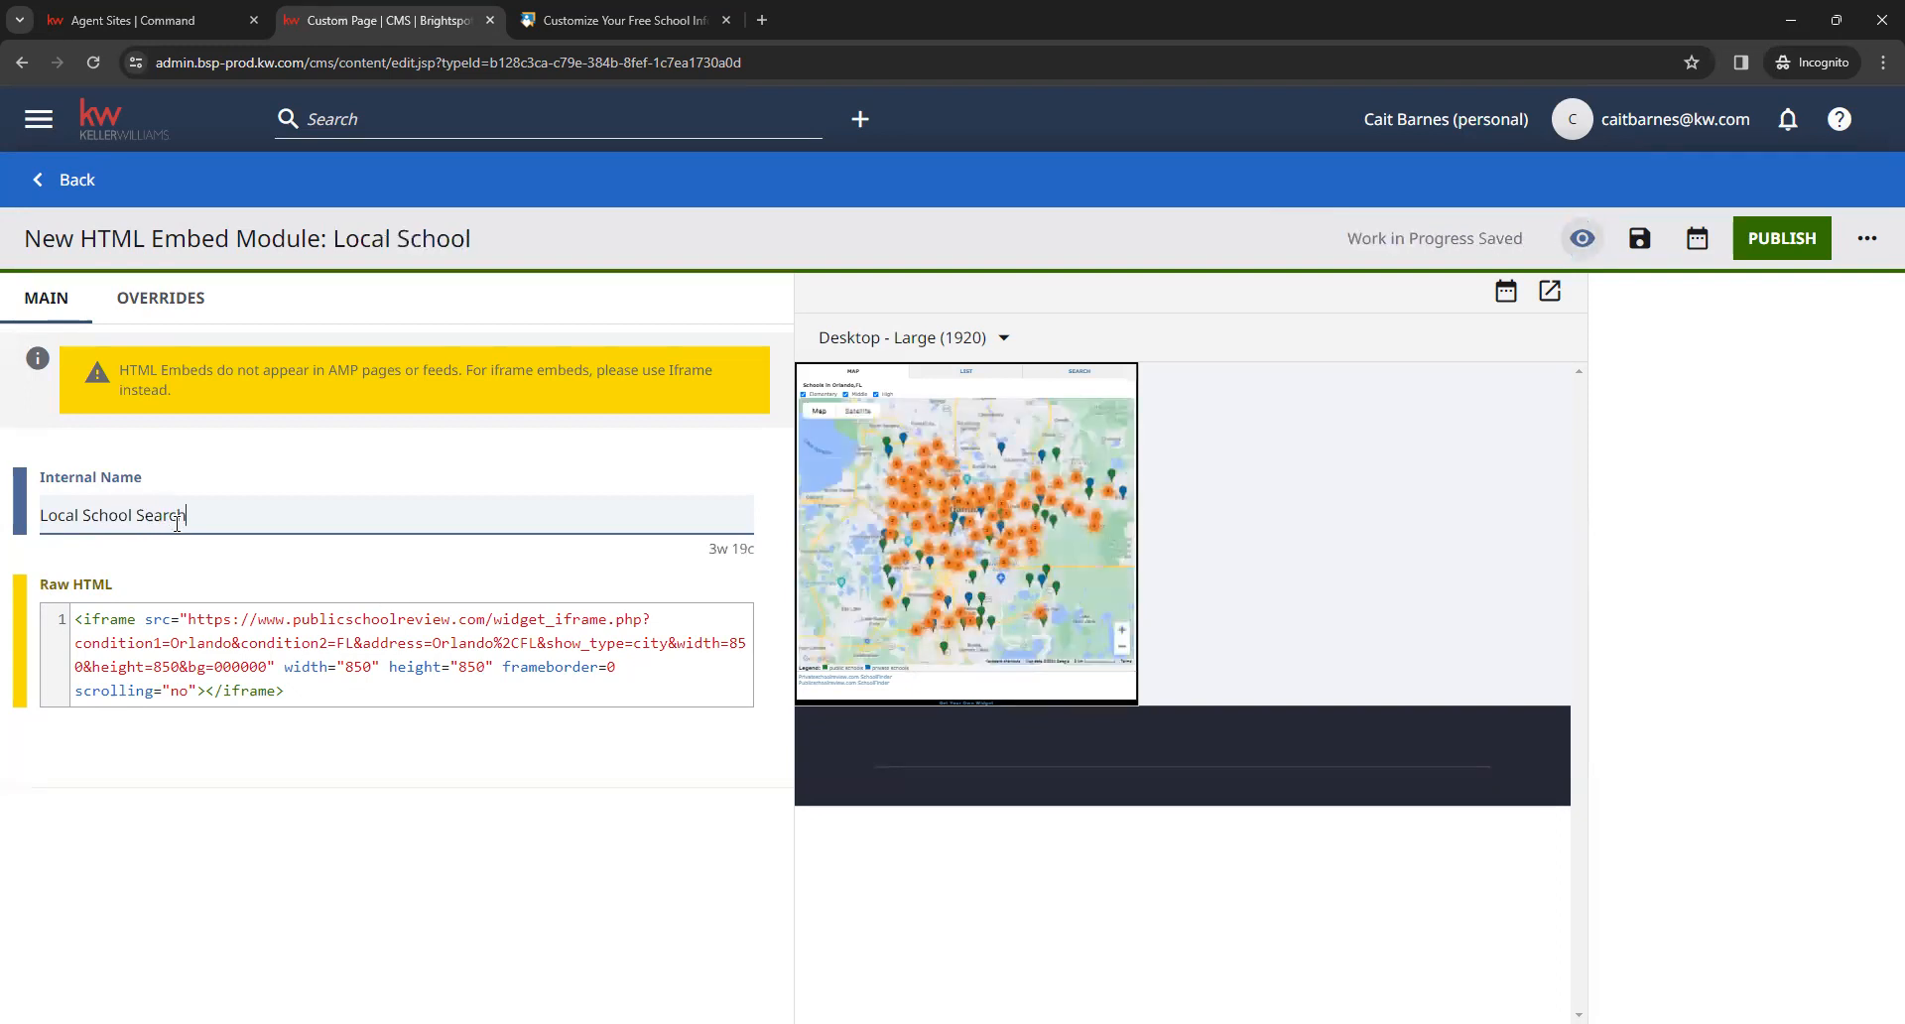
pyautogui.click(228, 570)
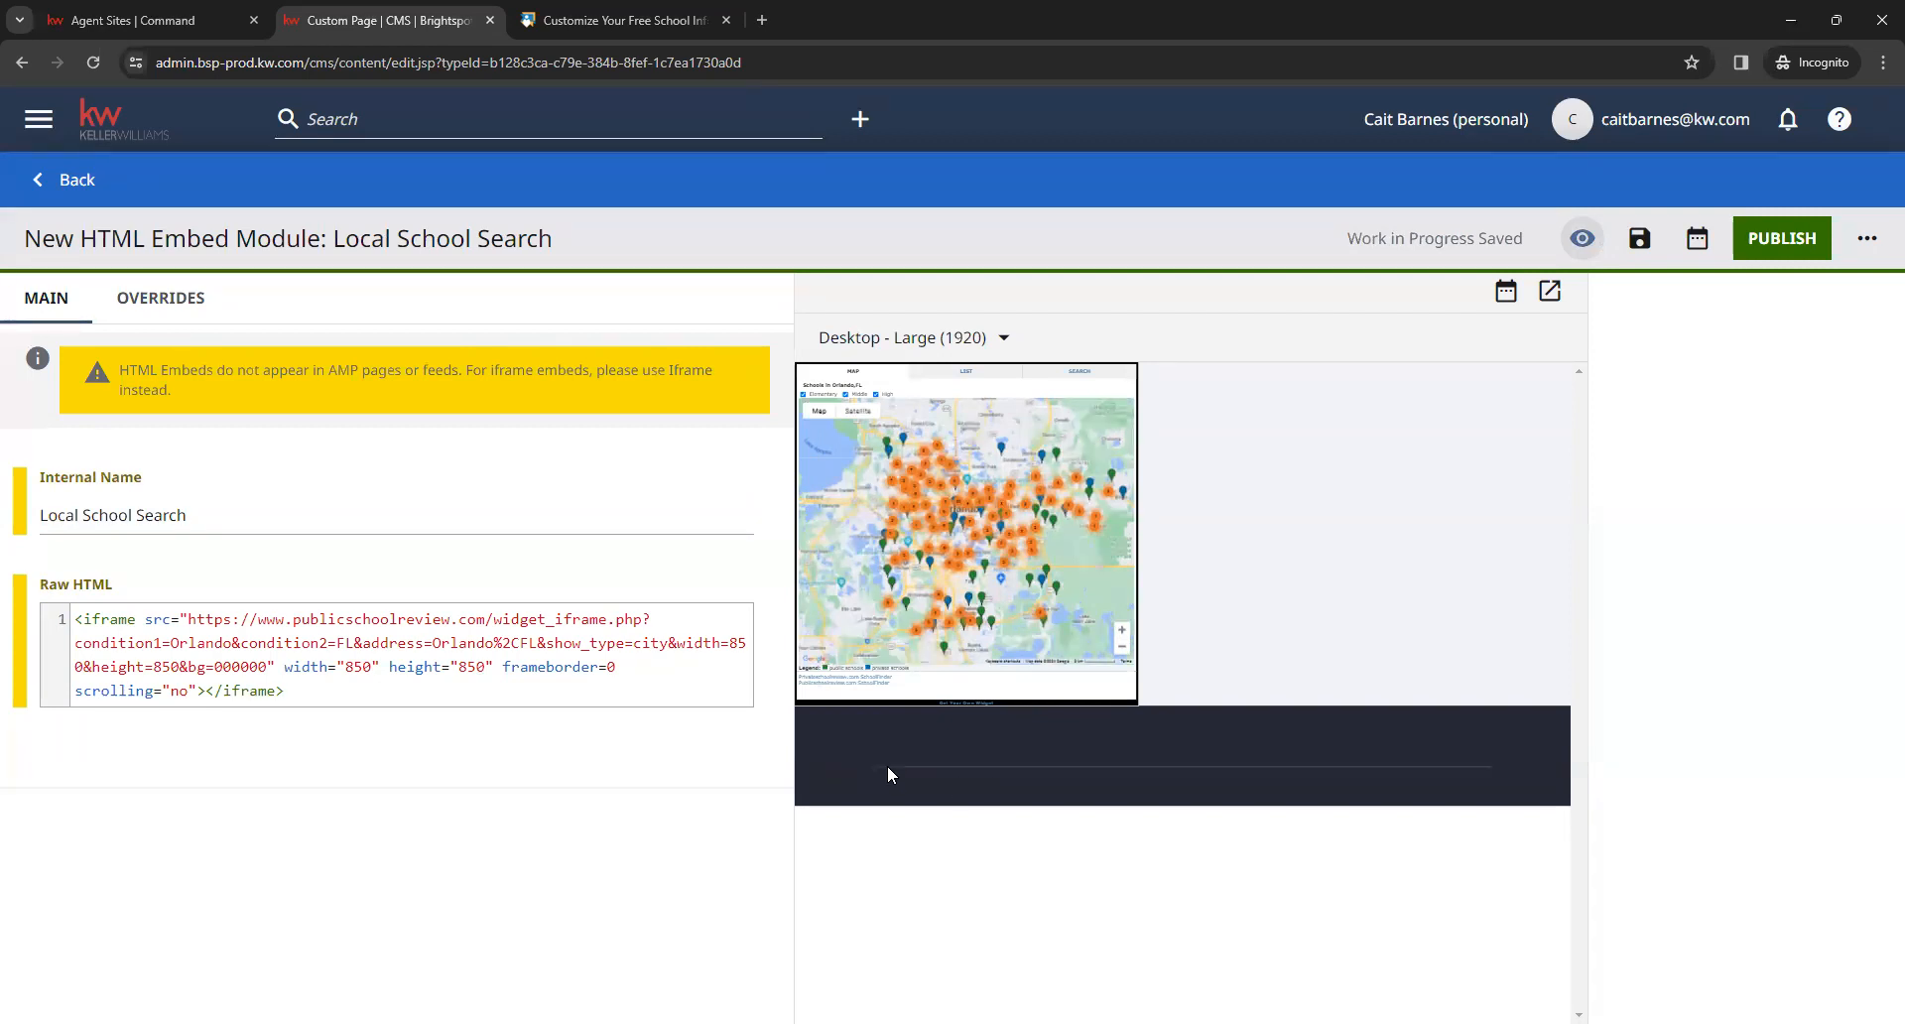
# Insert a <center> tag before the iframe code in the Raw HTML to center the school map
pyautogui.click(72, 616)
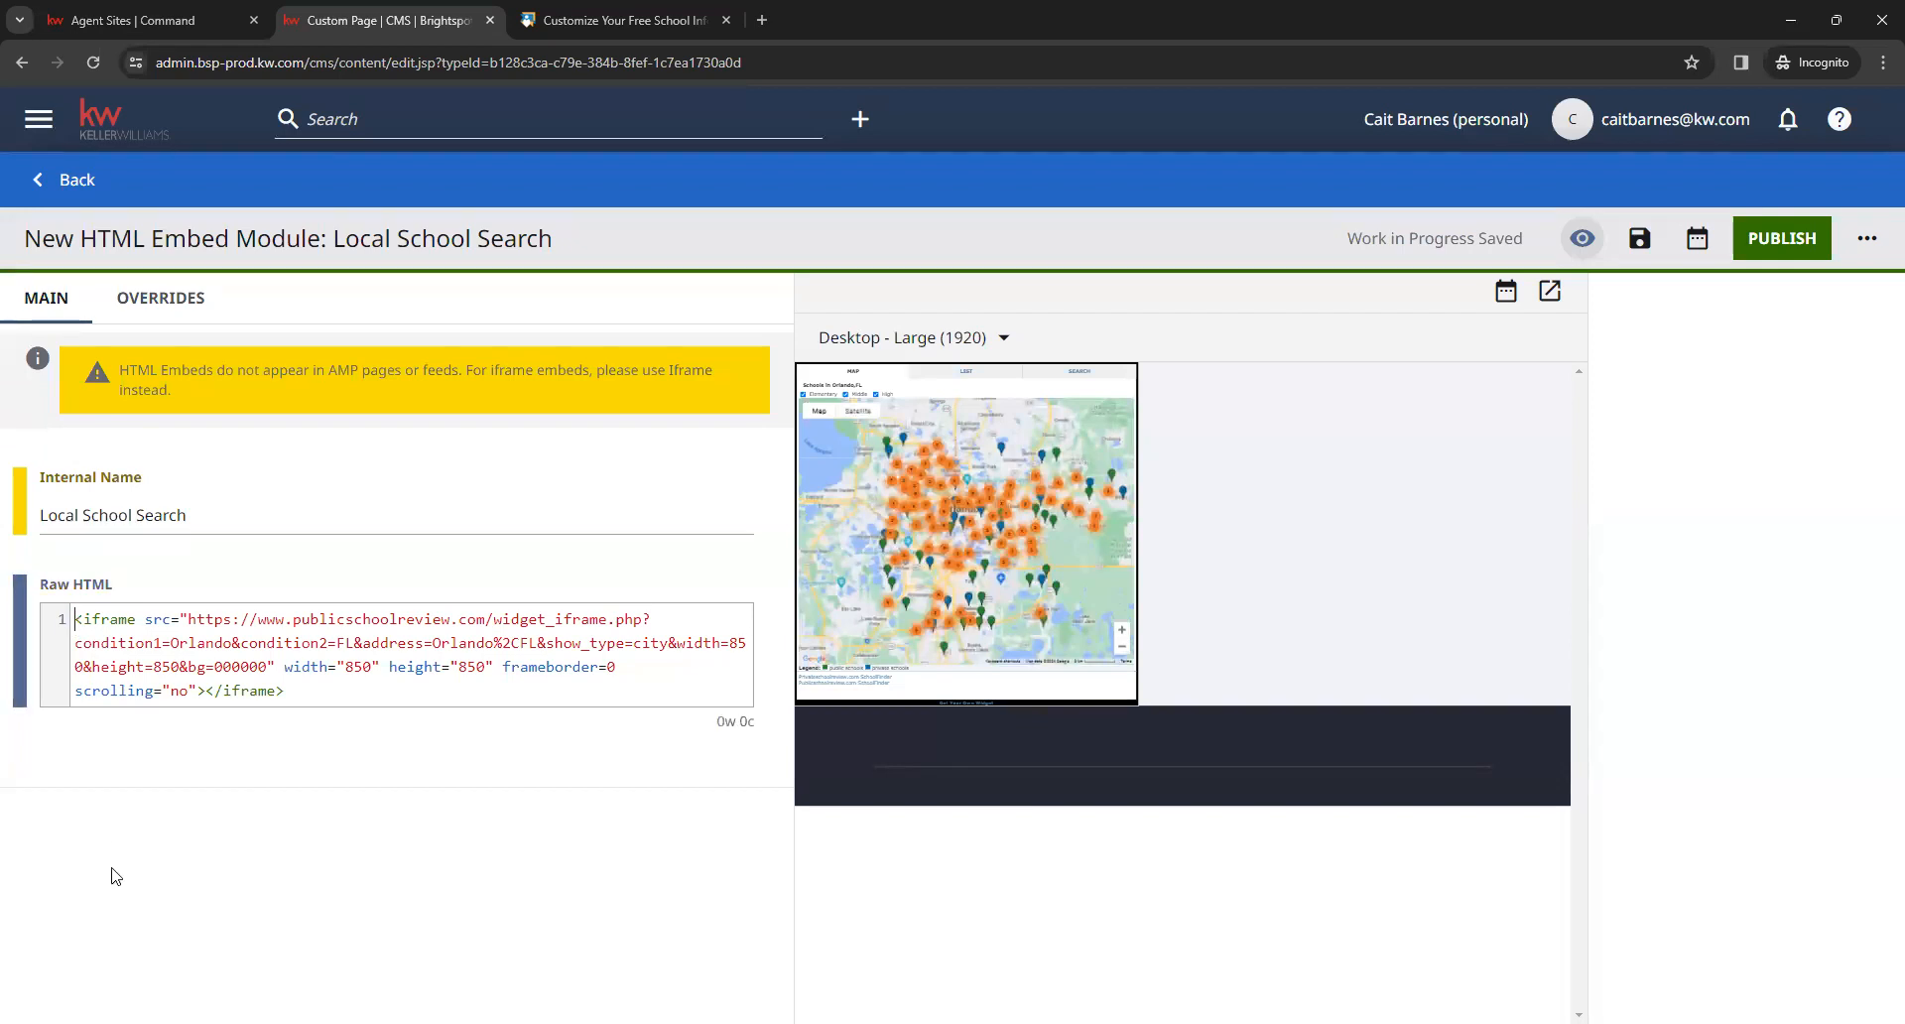
pyautogui.write('<center')
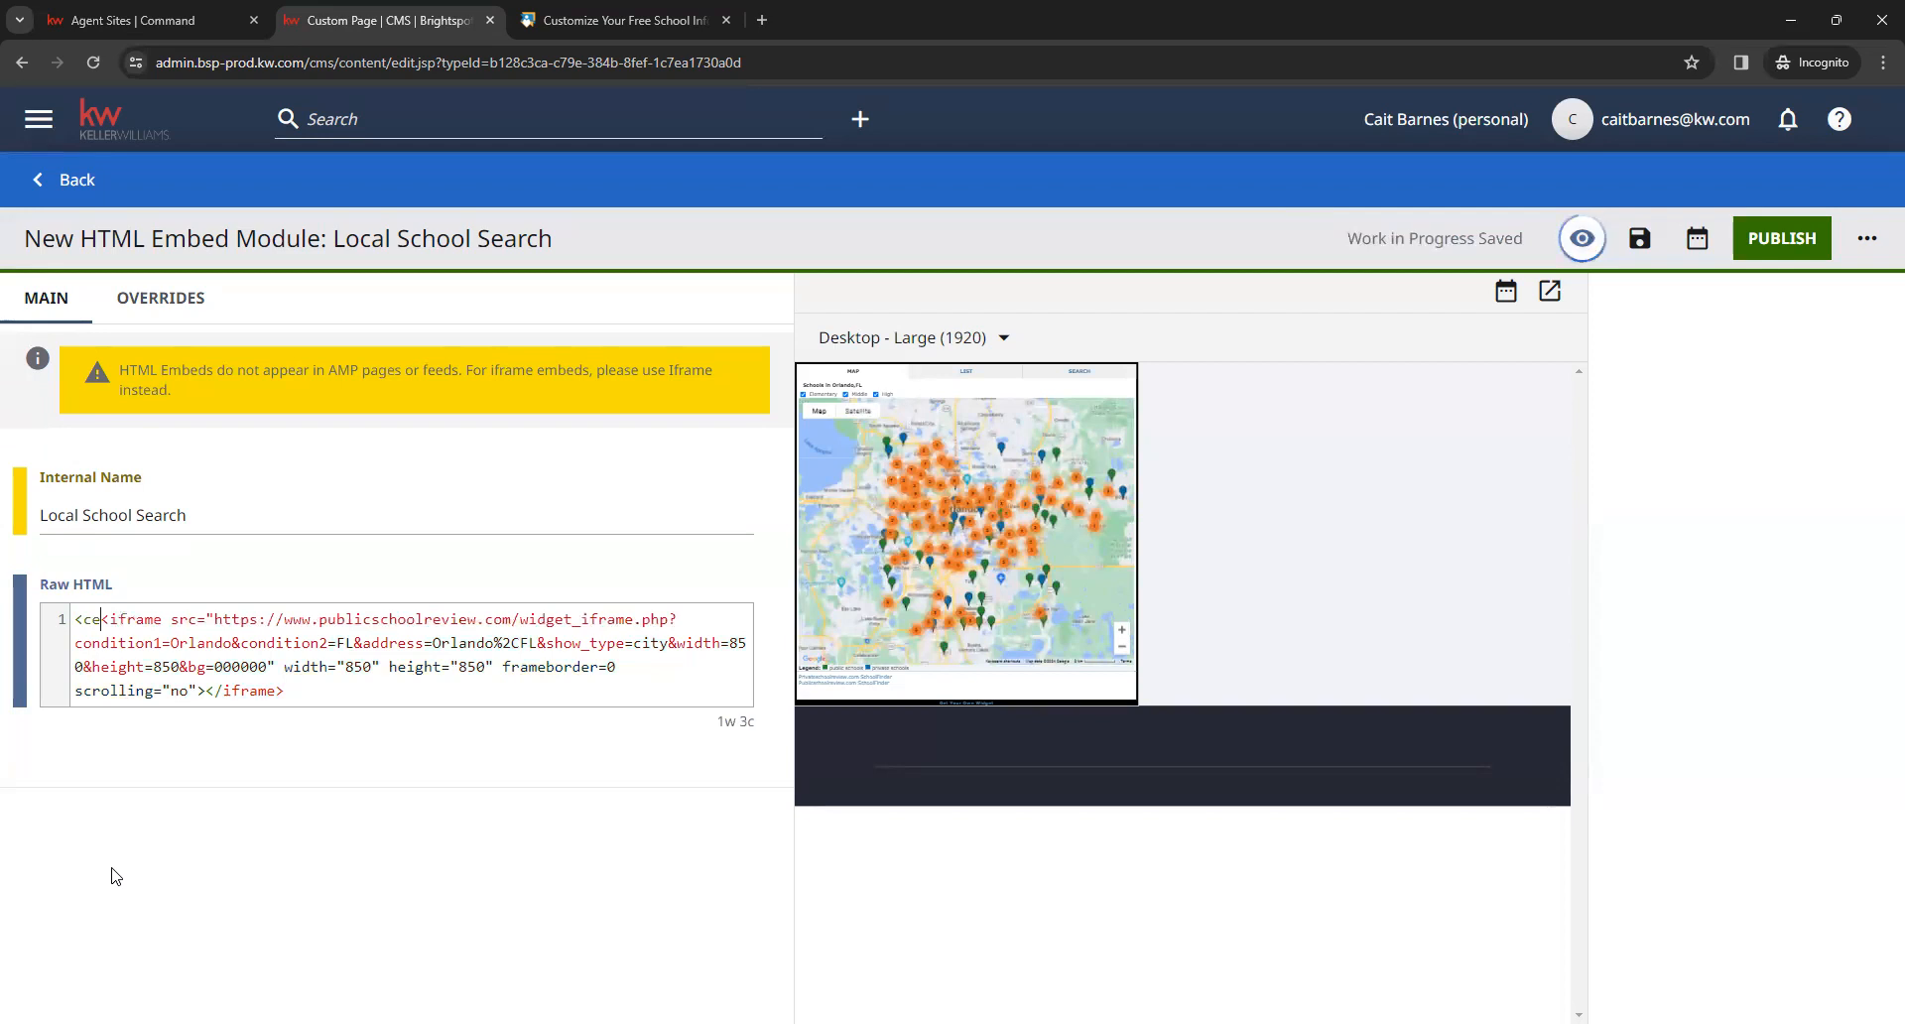
pyautogui.write('>')
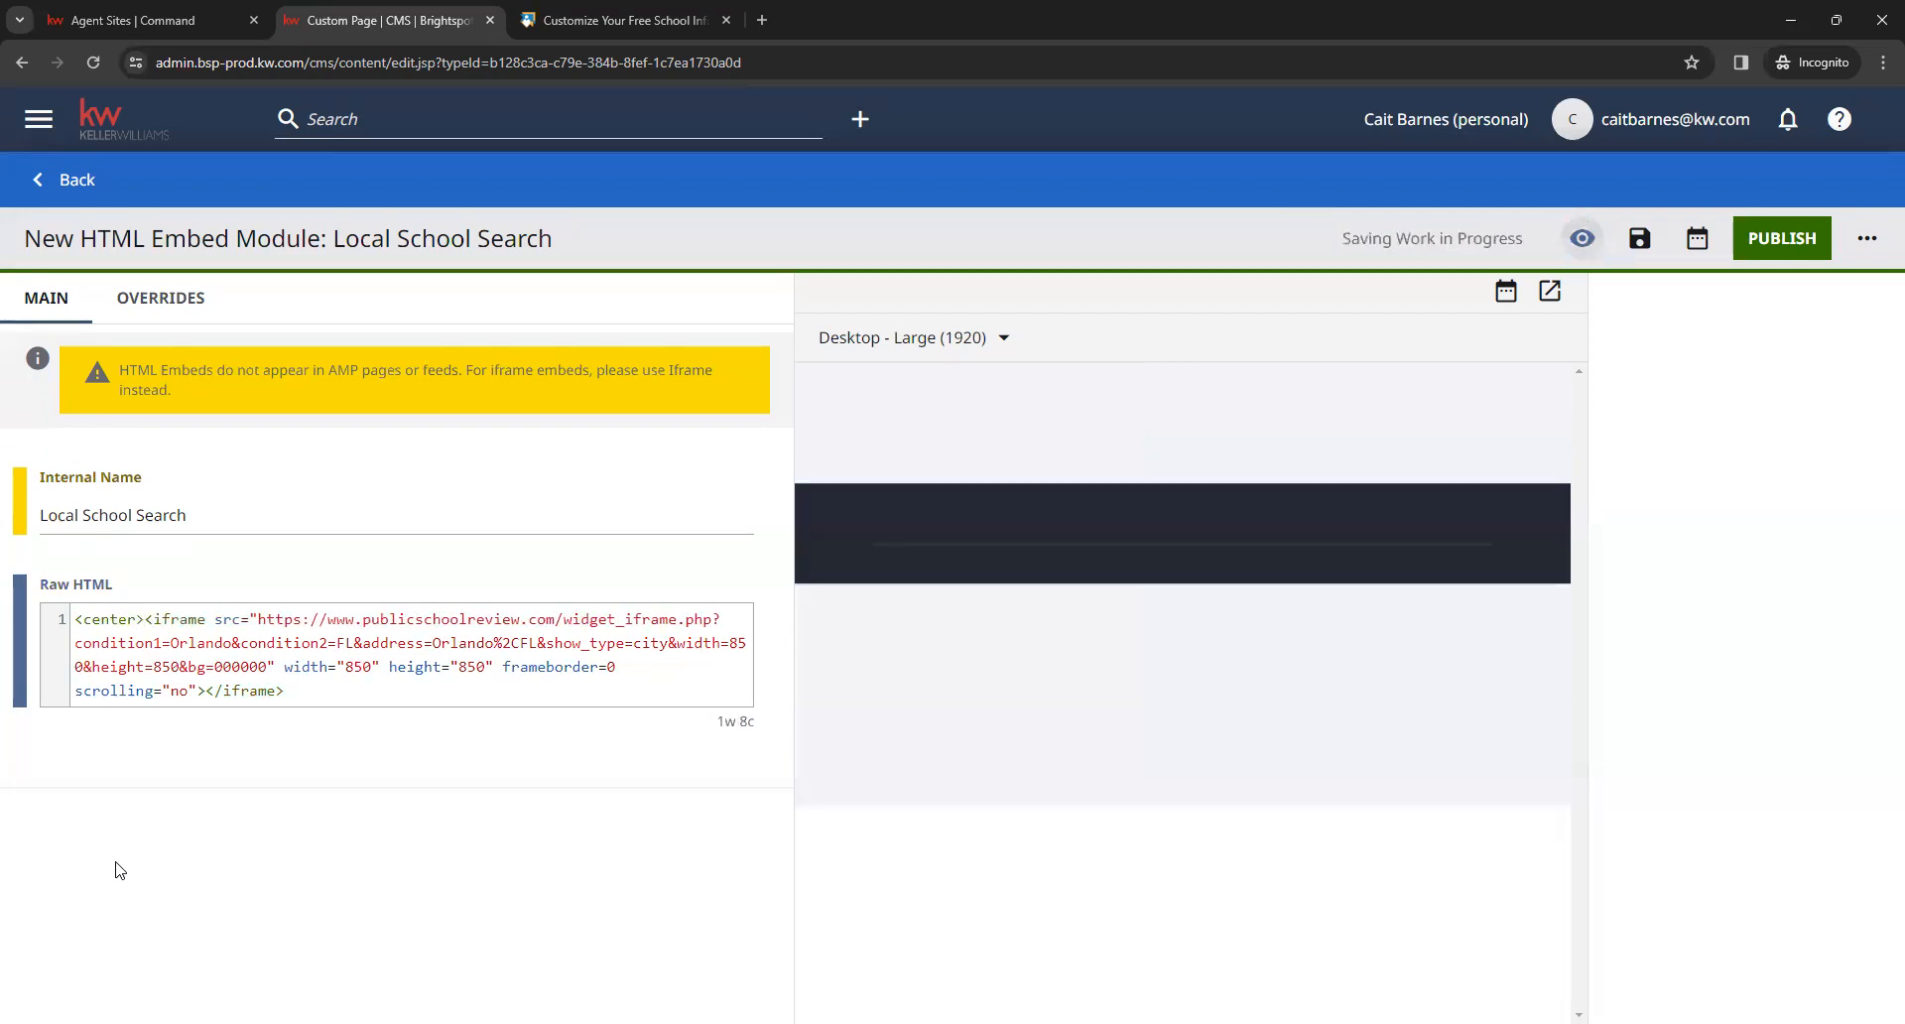
pyautogui.click(157, 783)
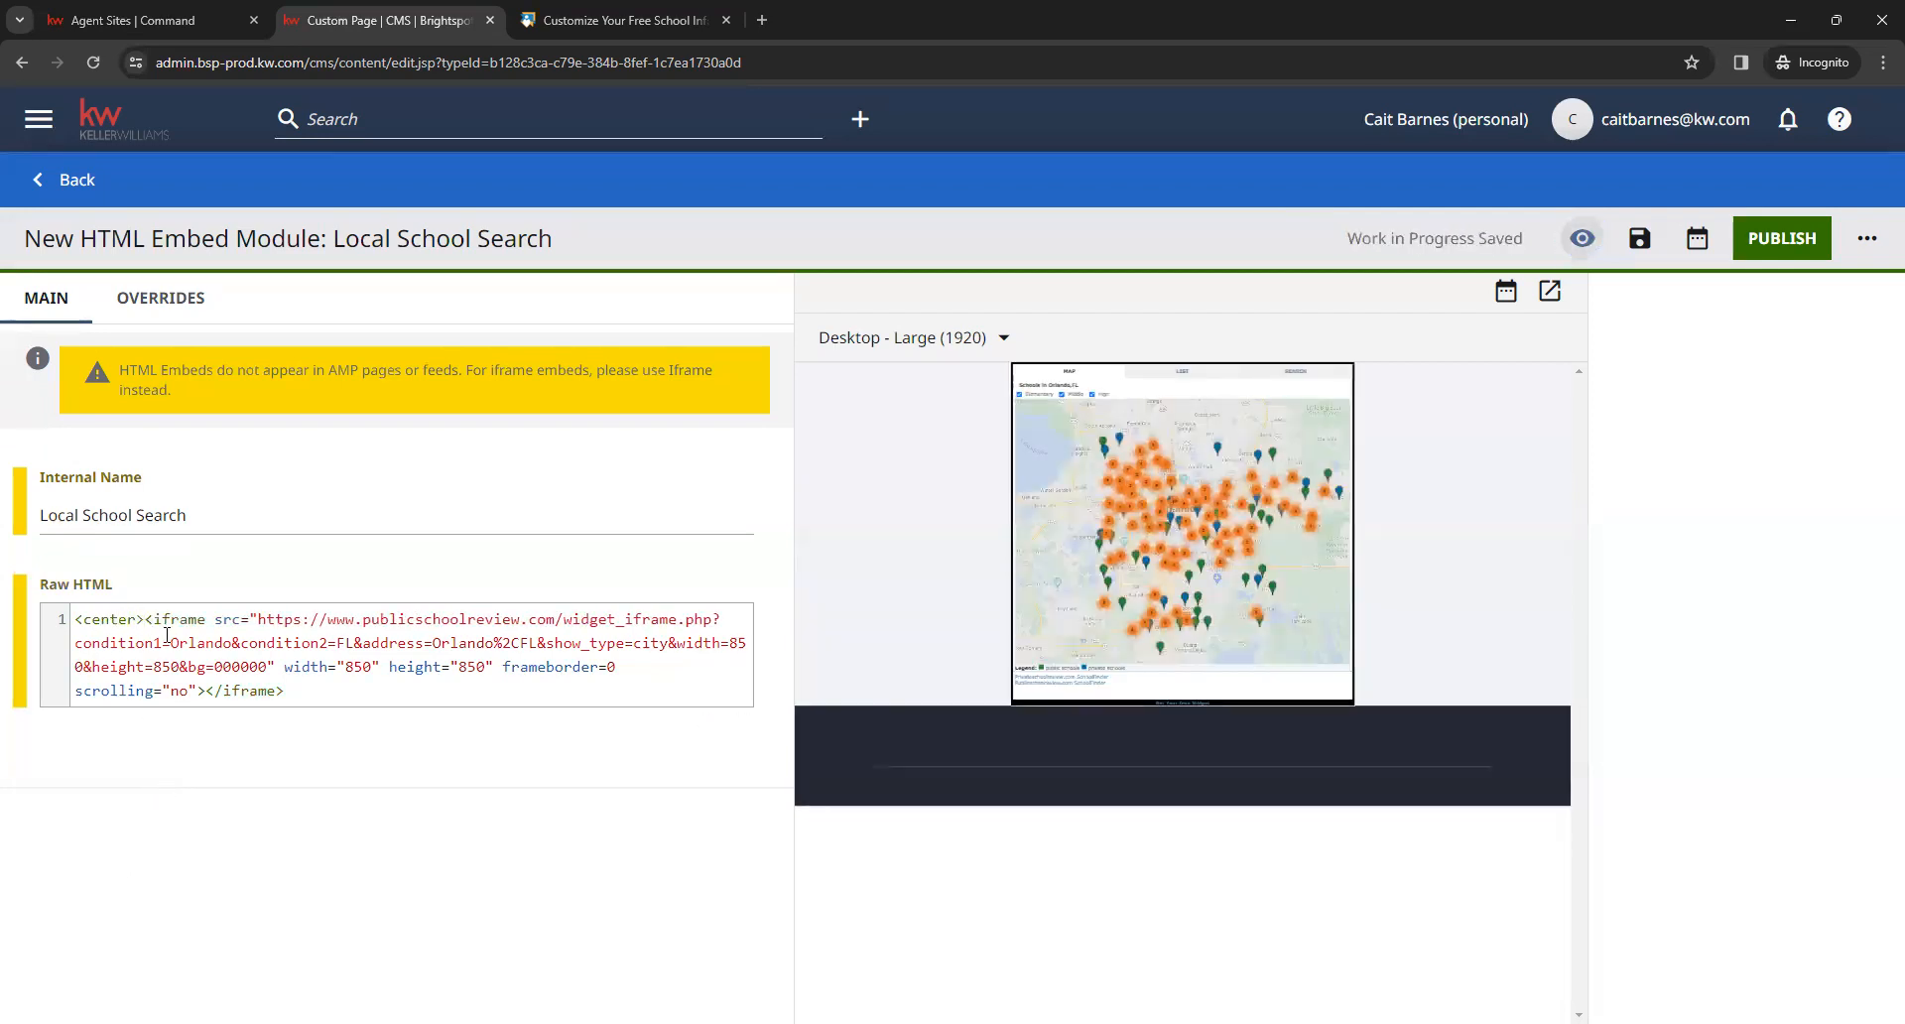
pyautogui.moveTo(145, 615); pyautogui.dragTo(67, 632)
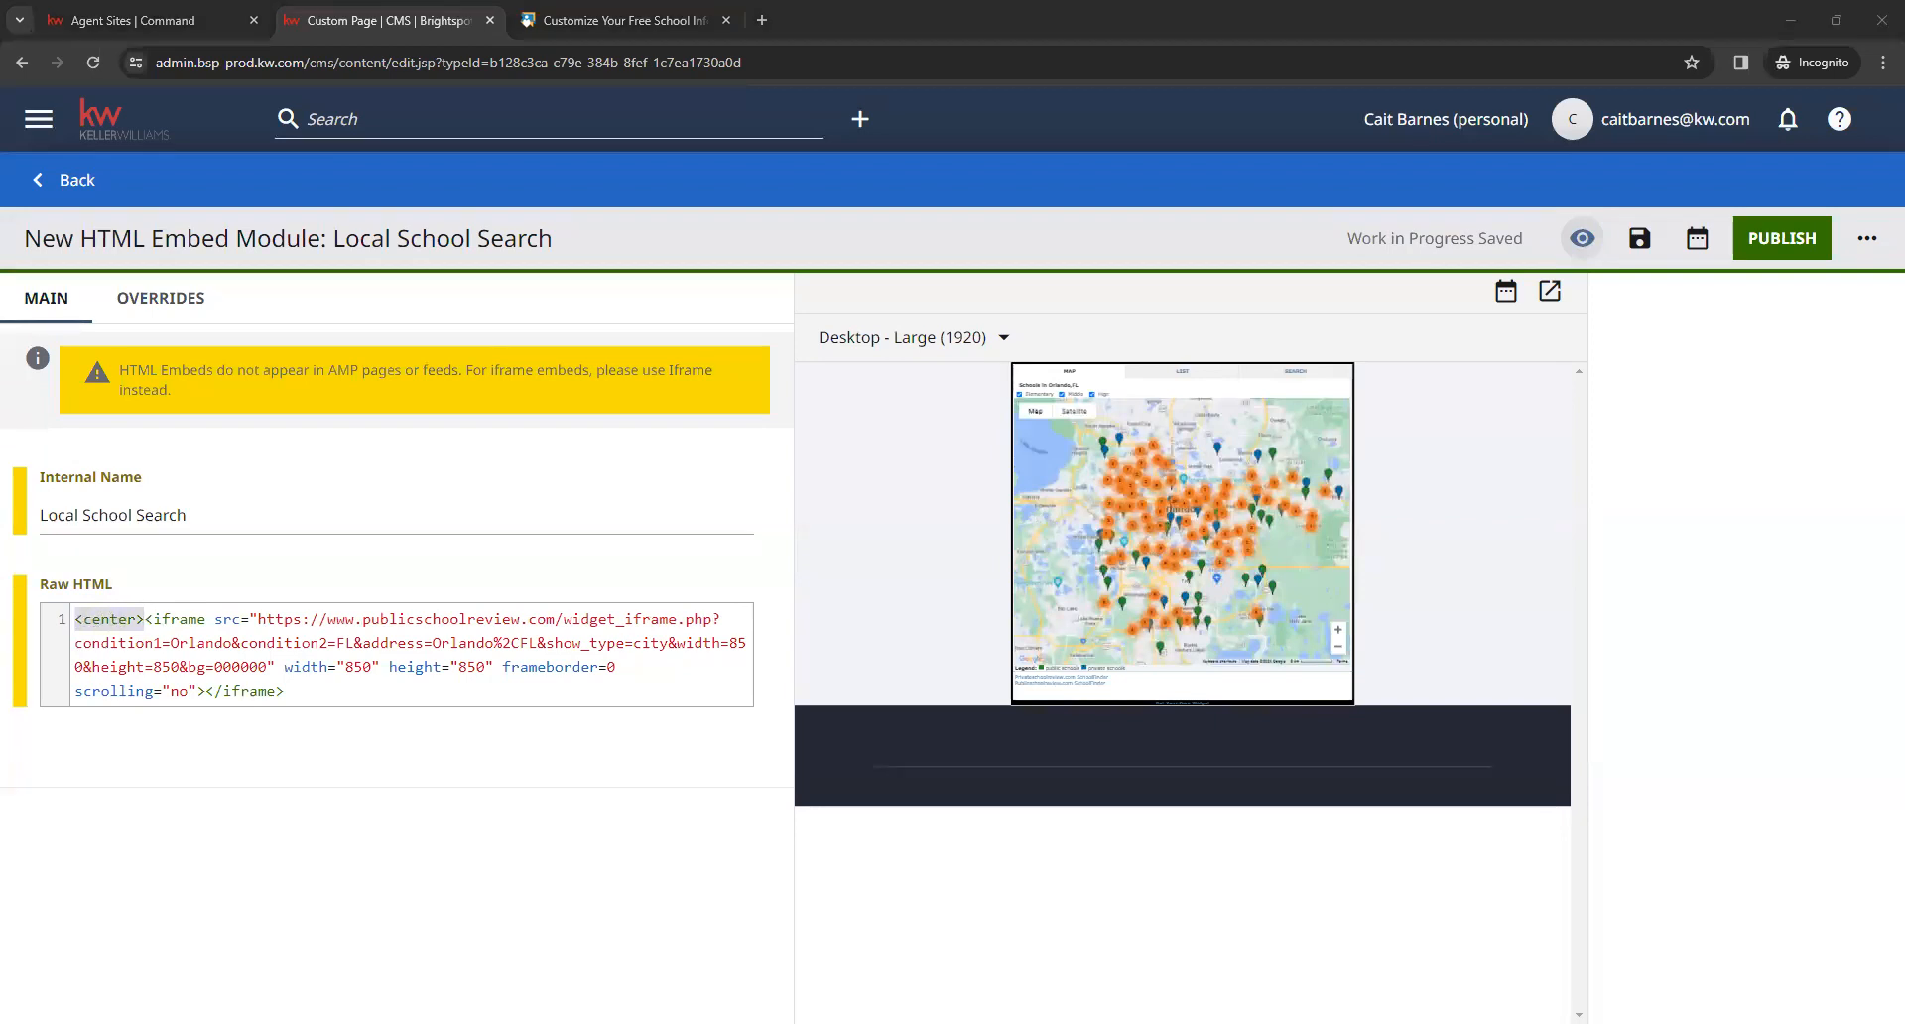
# Publish the Local School Search HTML Embed module and return to the custom page being built
pyautogui.click(575, 812)
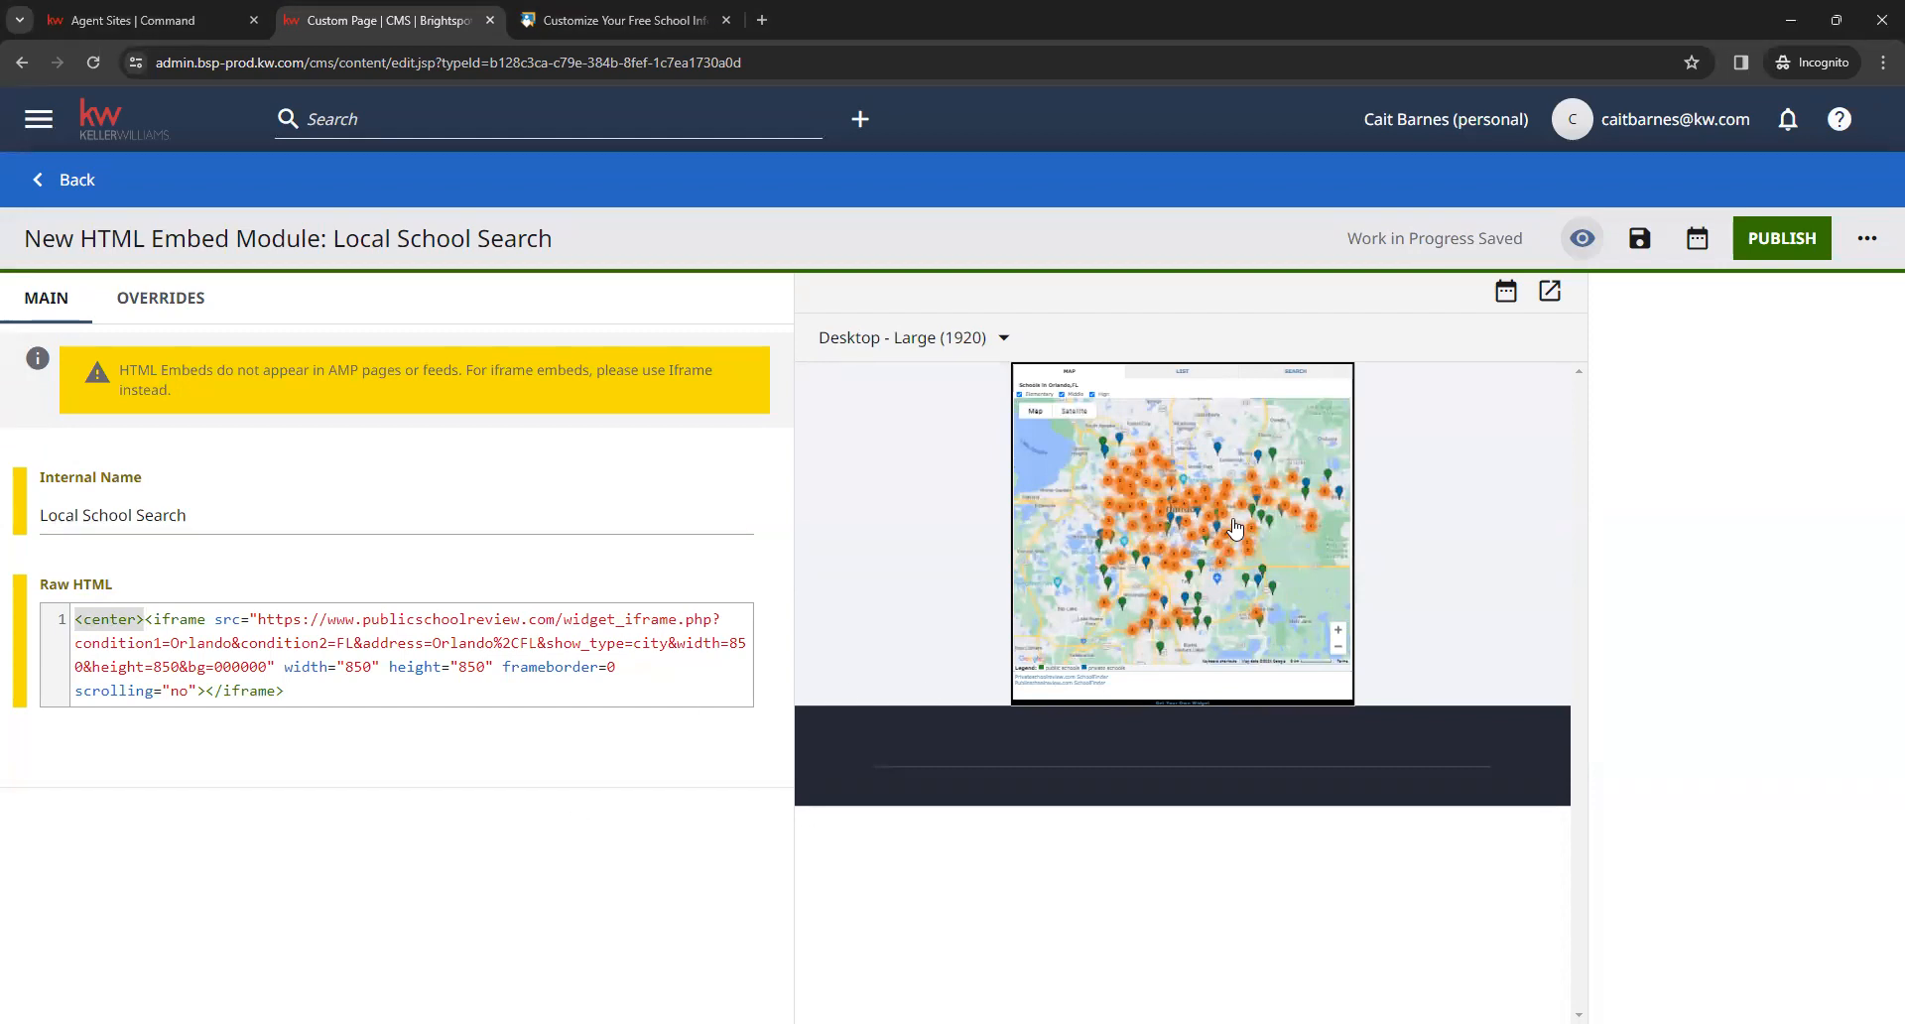
pyautogui.click(1781, 243)
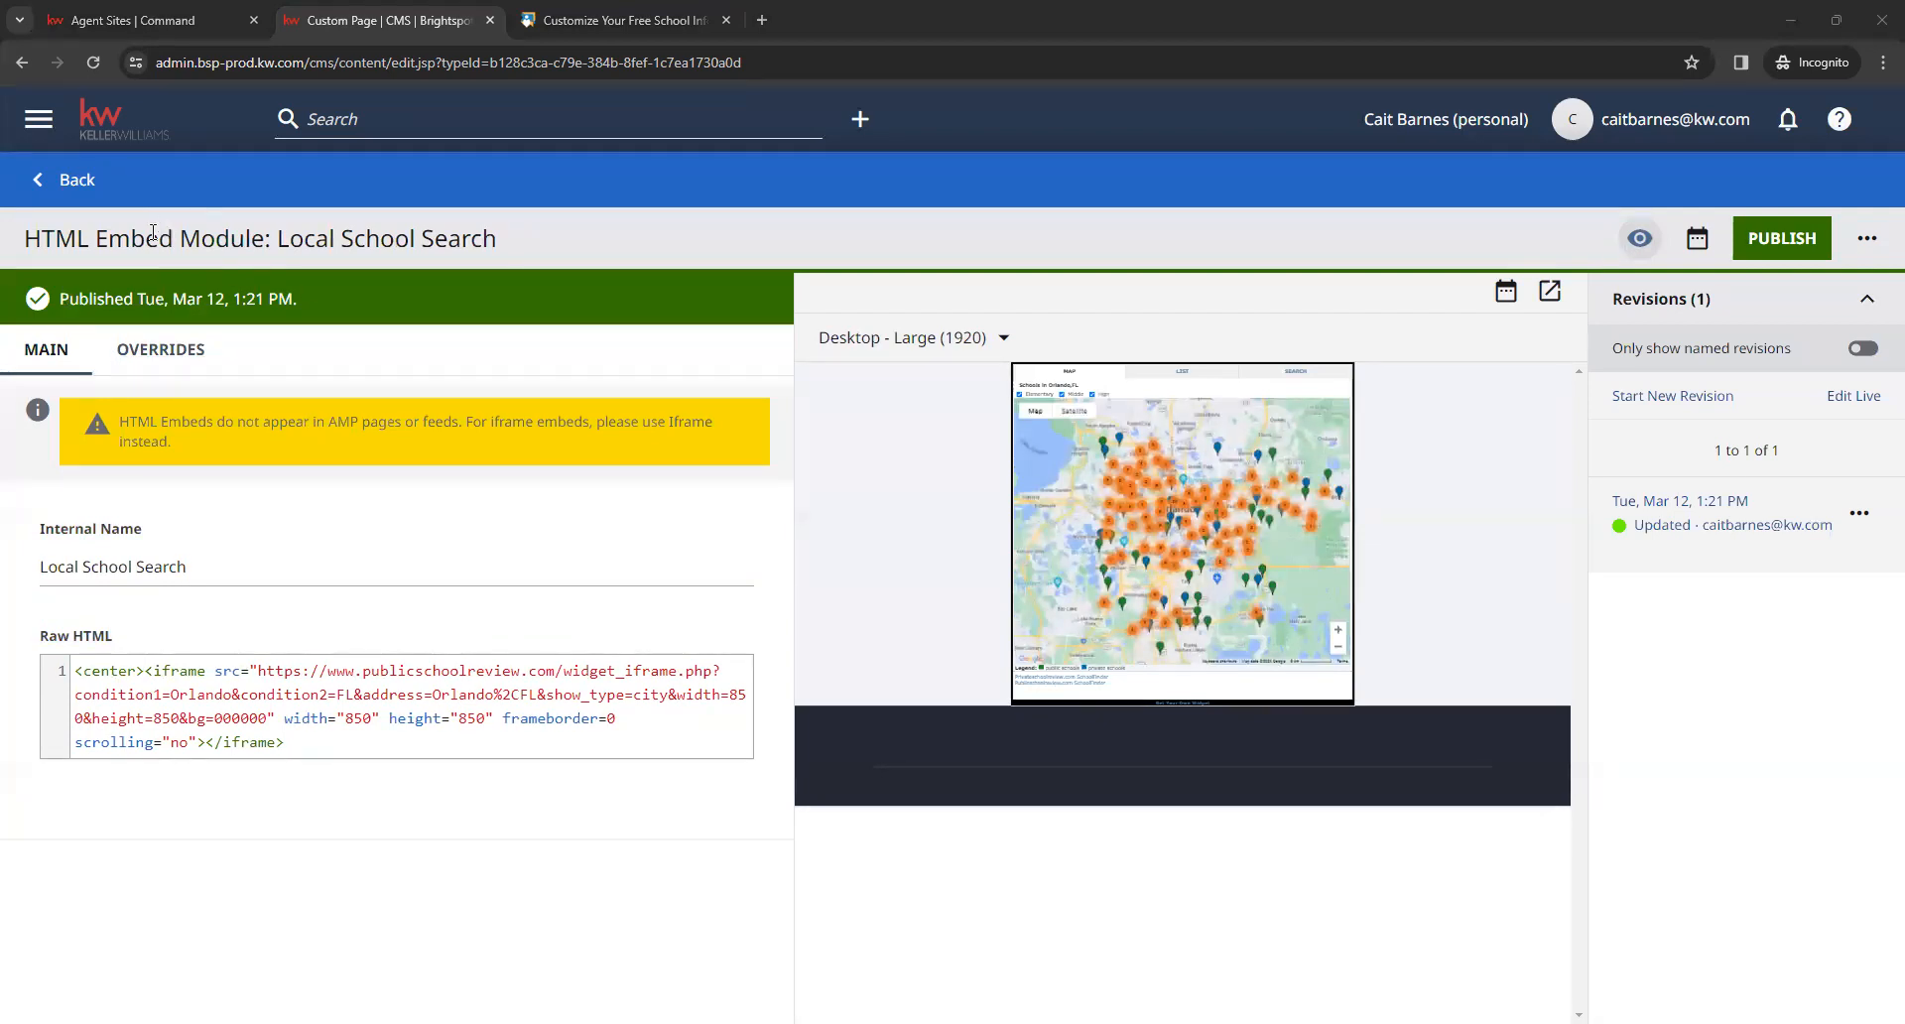
pyautogui.click(77, 183)
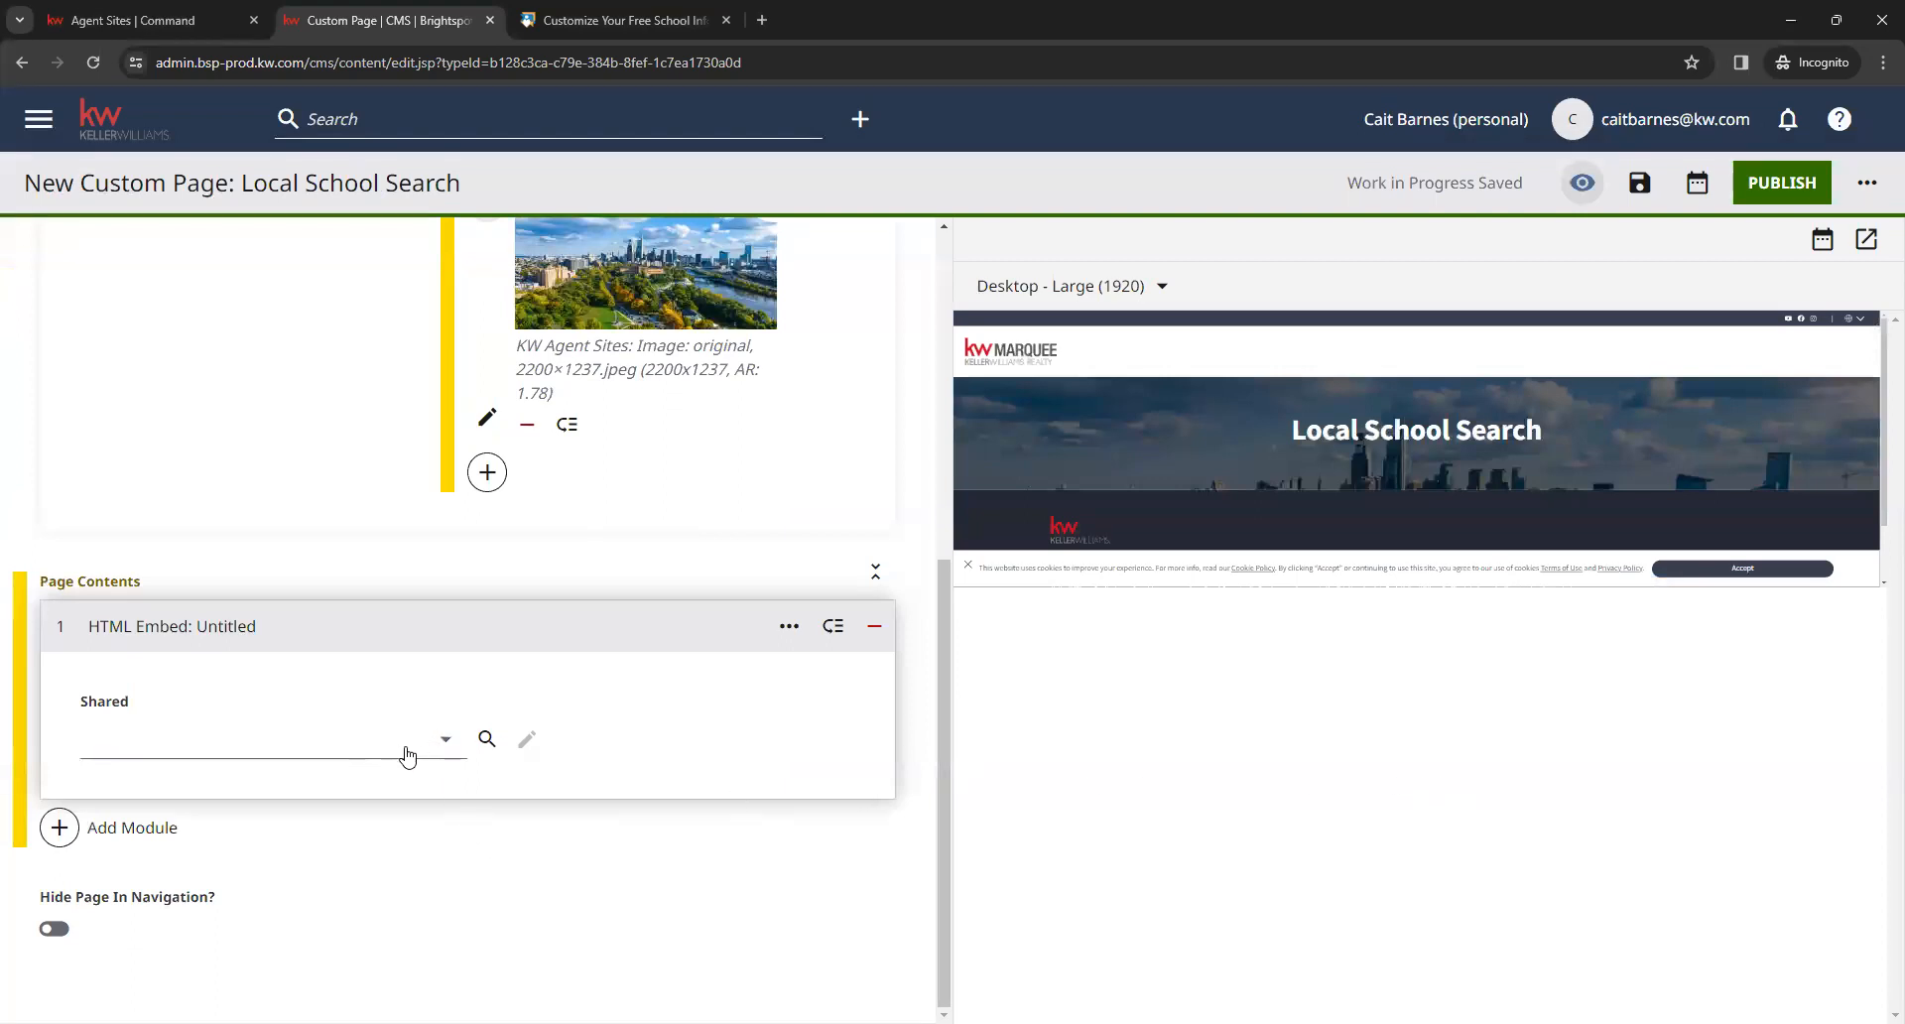
# Assign the shared Local School Search module to the page's HTML Embed and check it in the preview
pyautogui.click(436, 744)
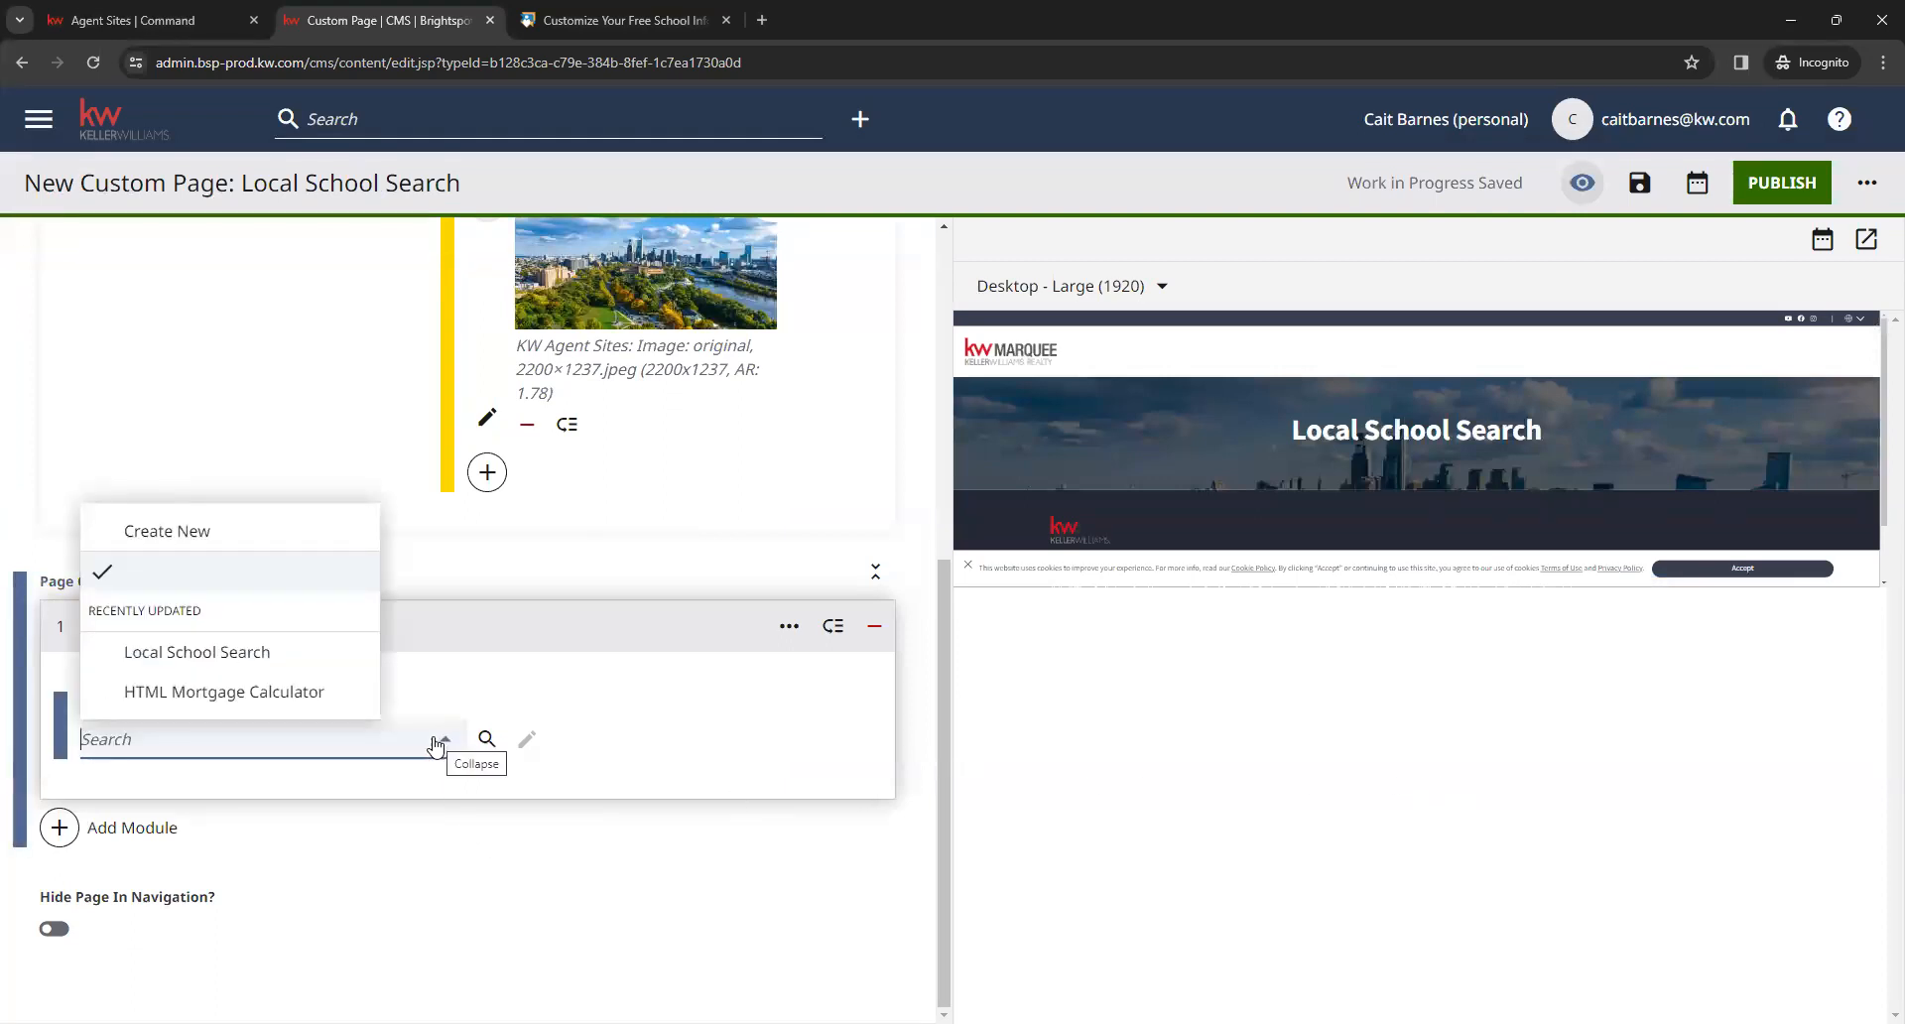
pyautogui.click(225, 655)
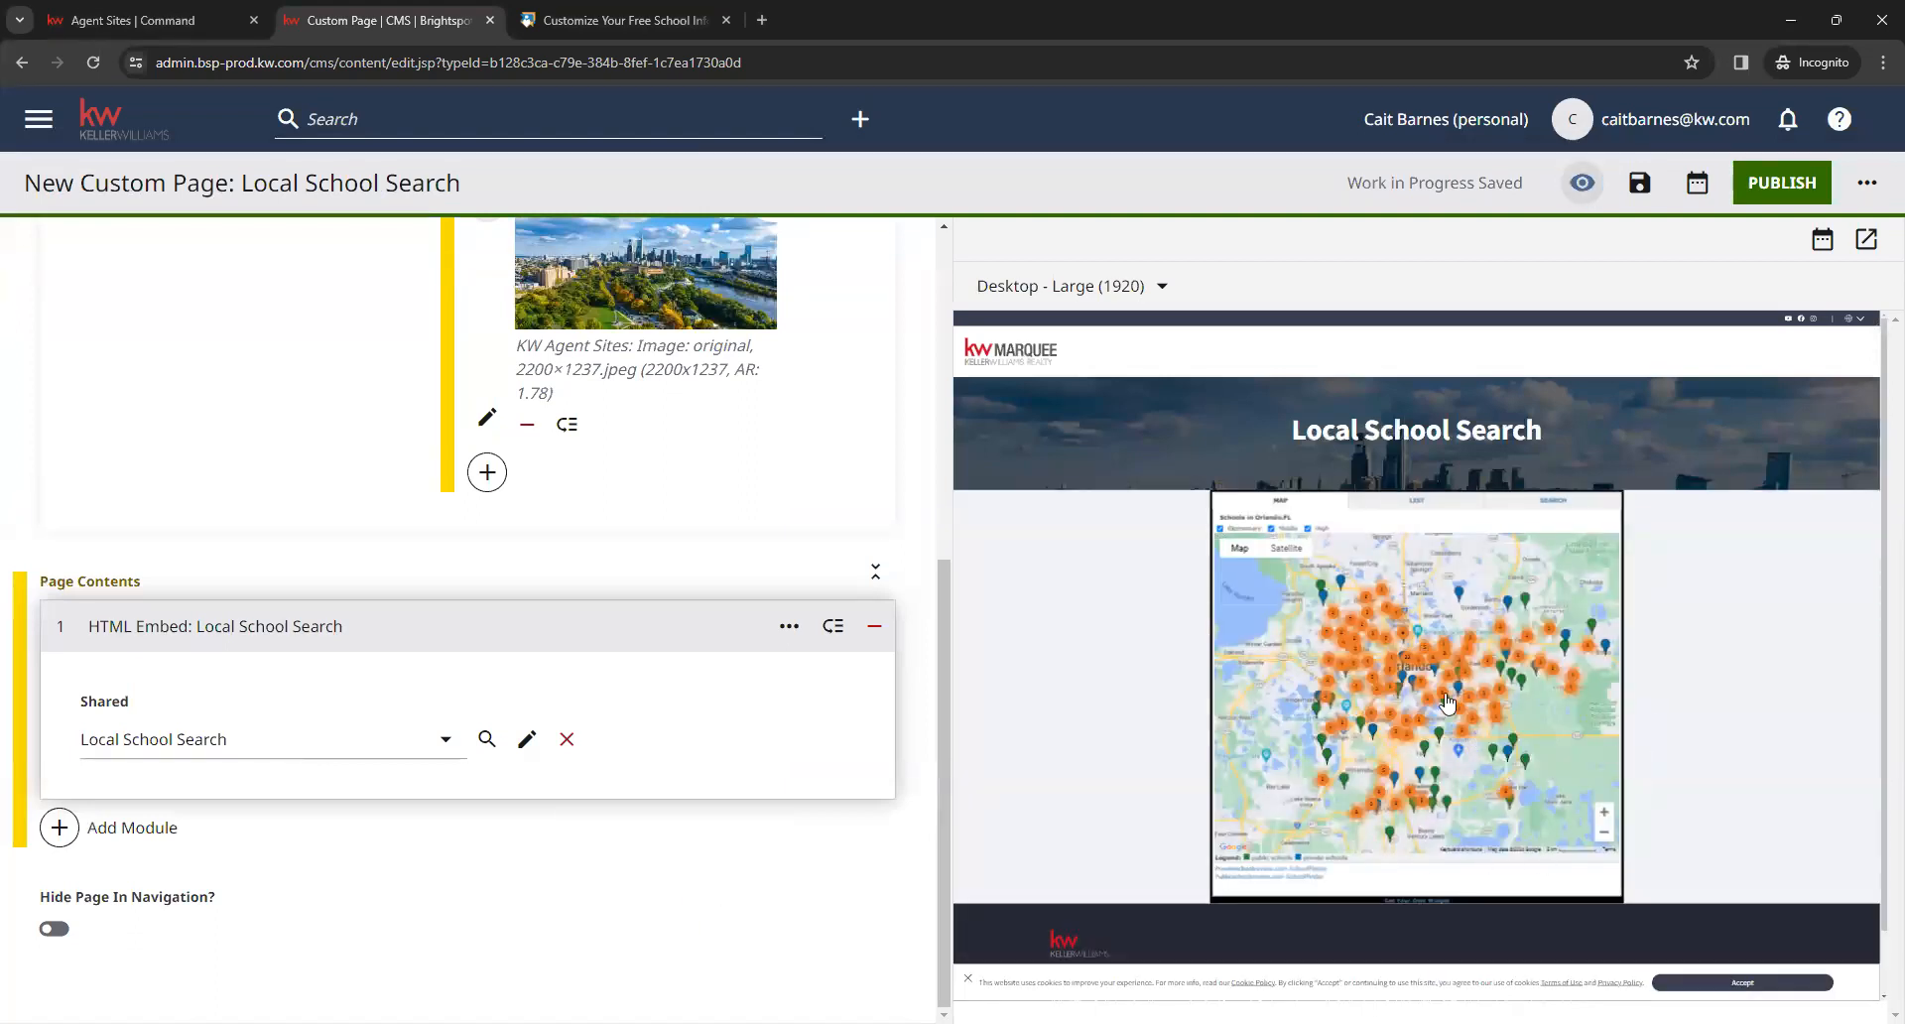
pyautogui.scroll(-2, 1351, 722)
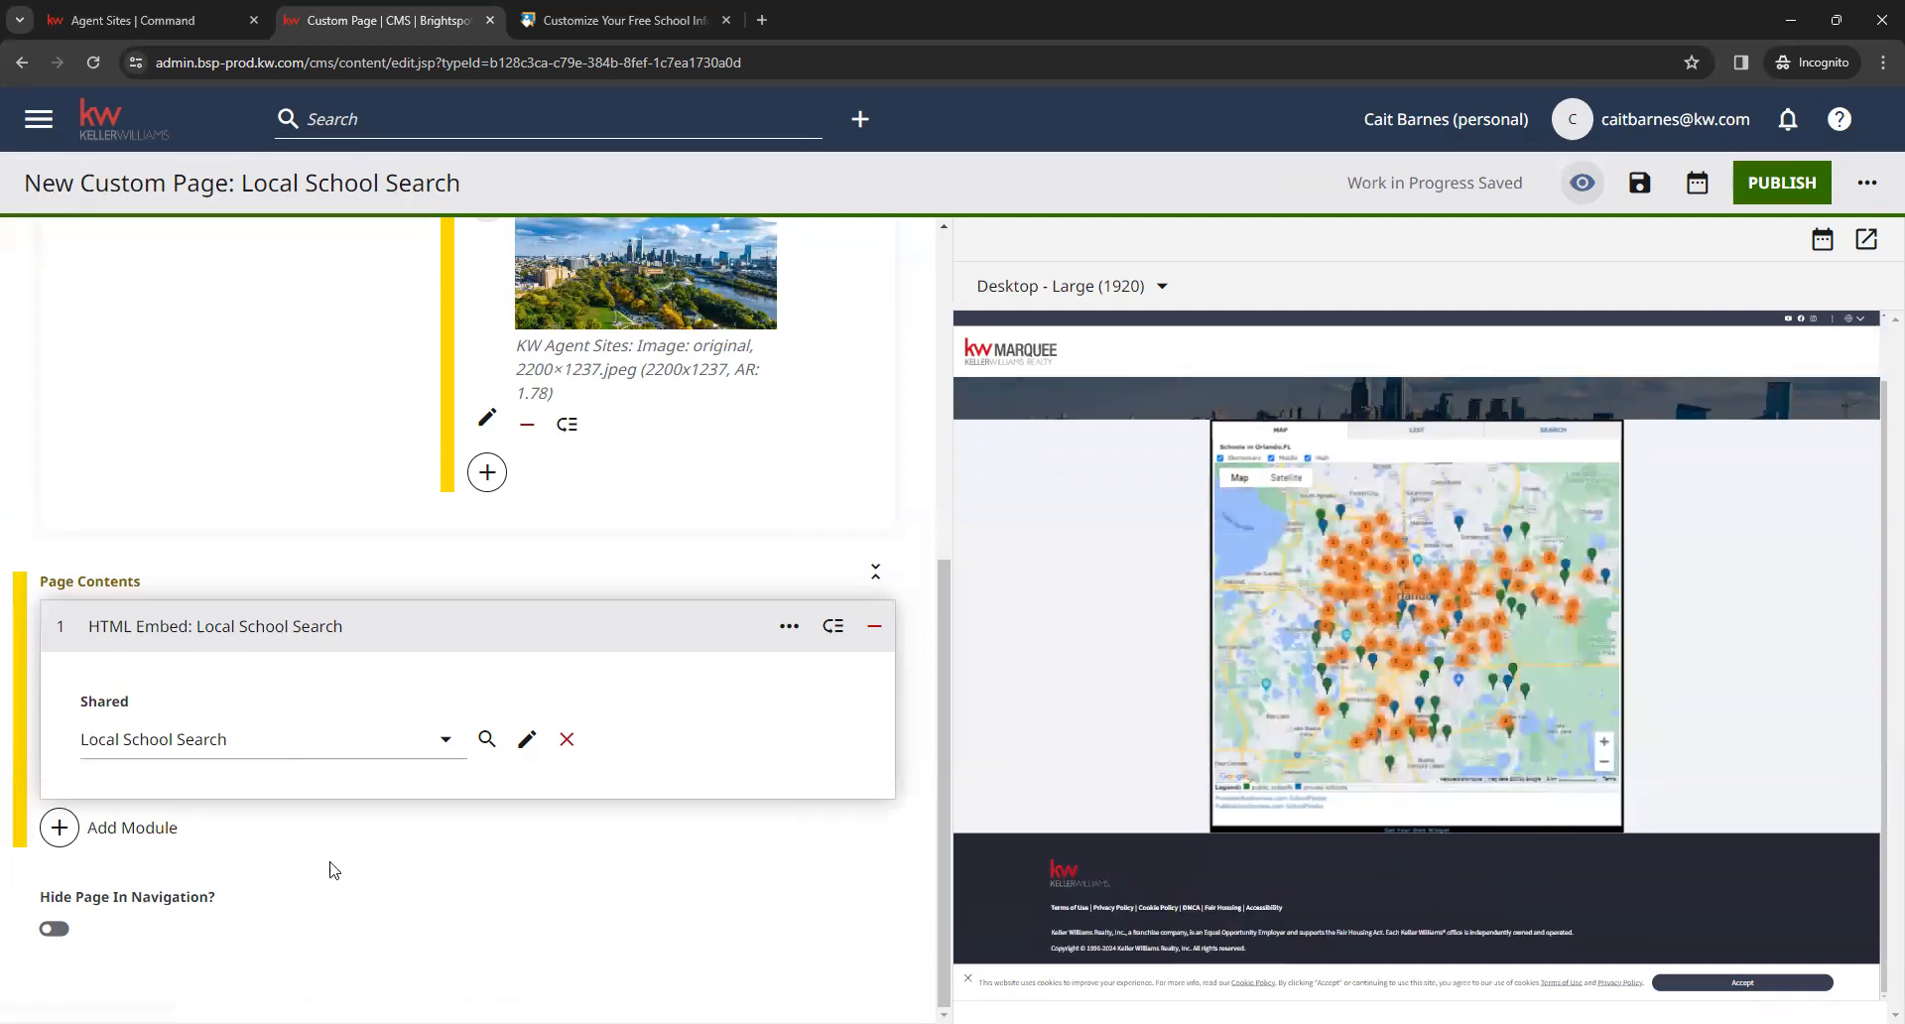
# Add a Form module below the school search embed, assign the shared Contact Me form, and review it in the preview
pyautogui.click(136, 838)
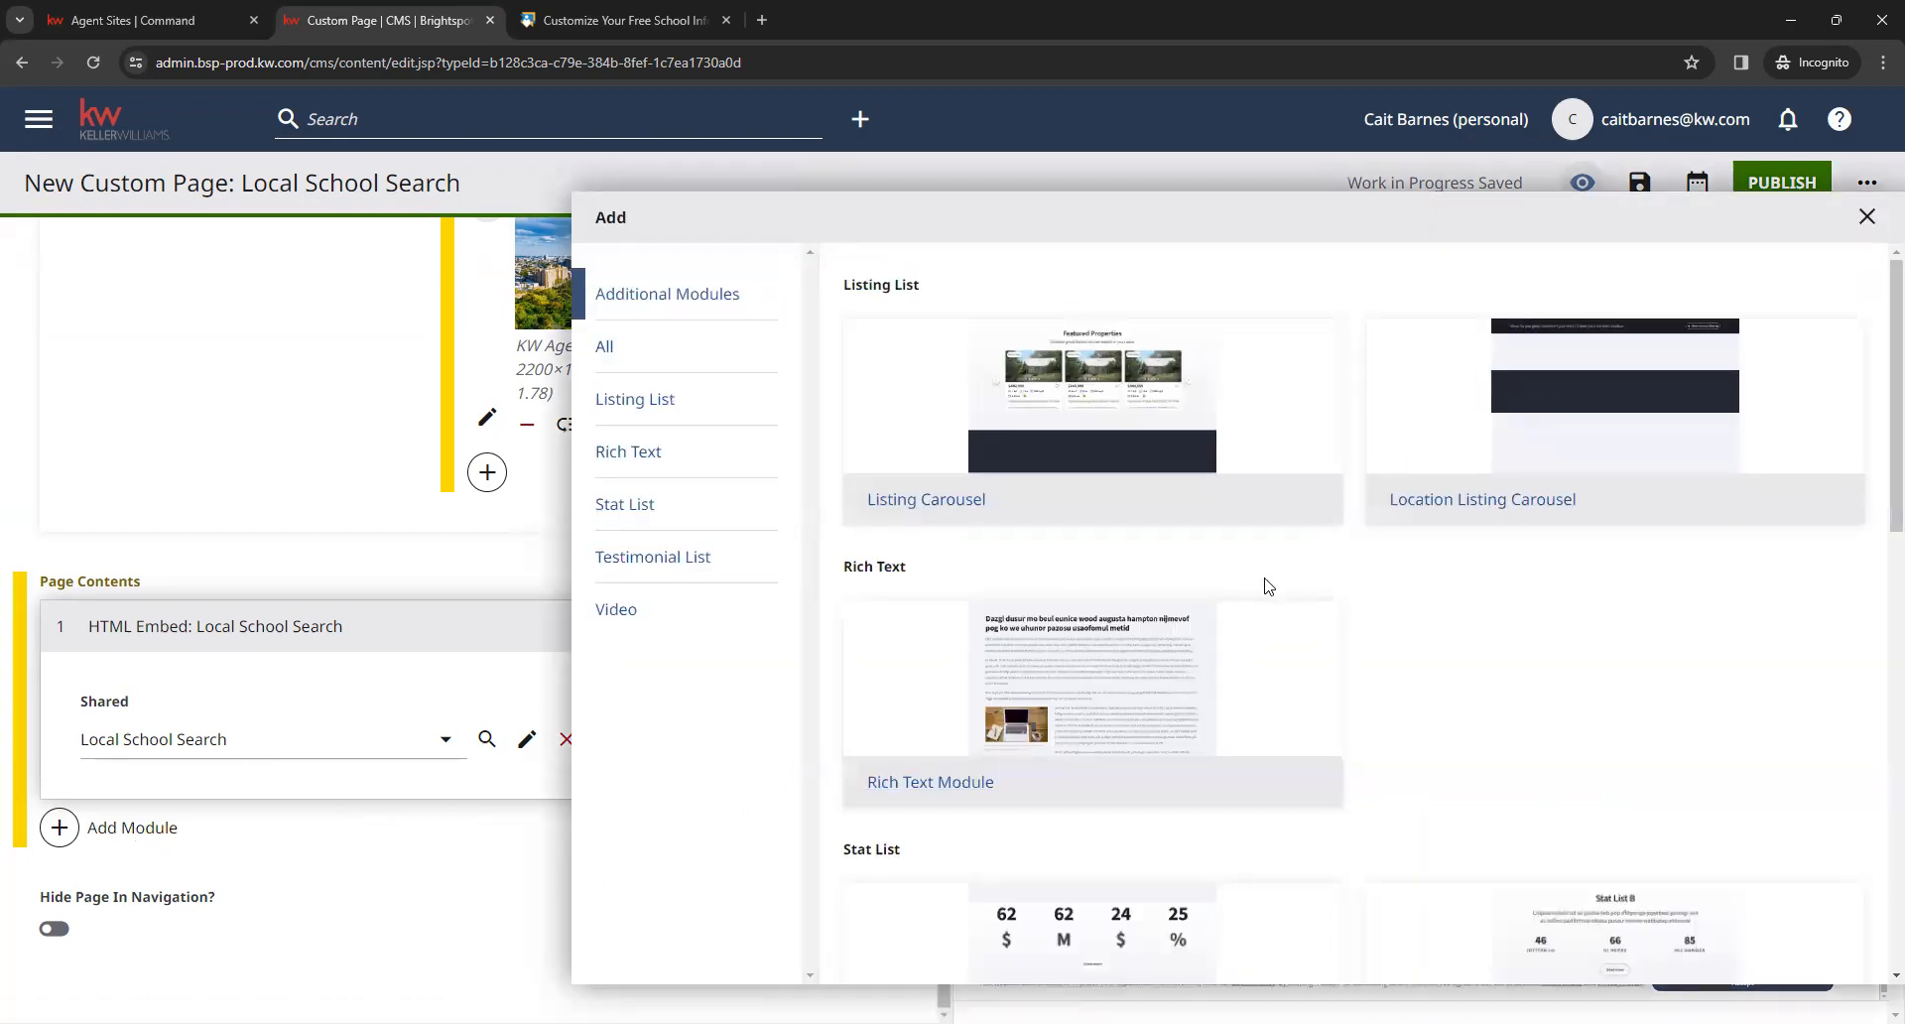
pyautogui.scroll(-10, 1201, 564)
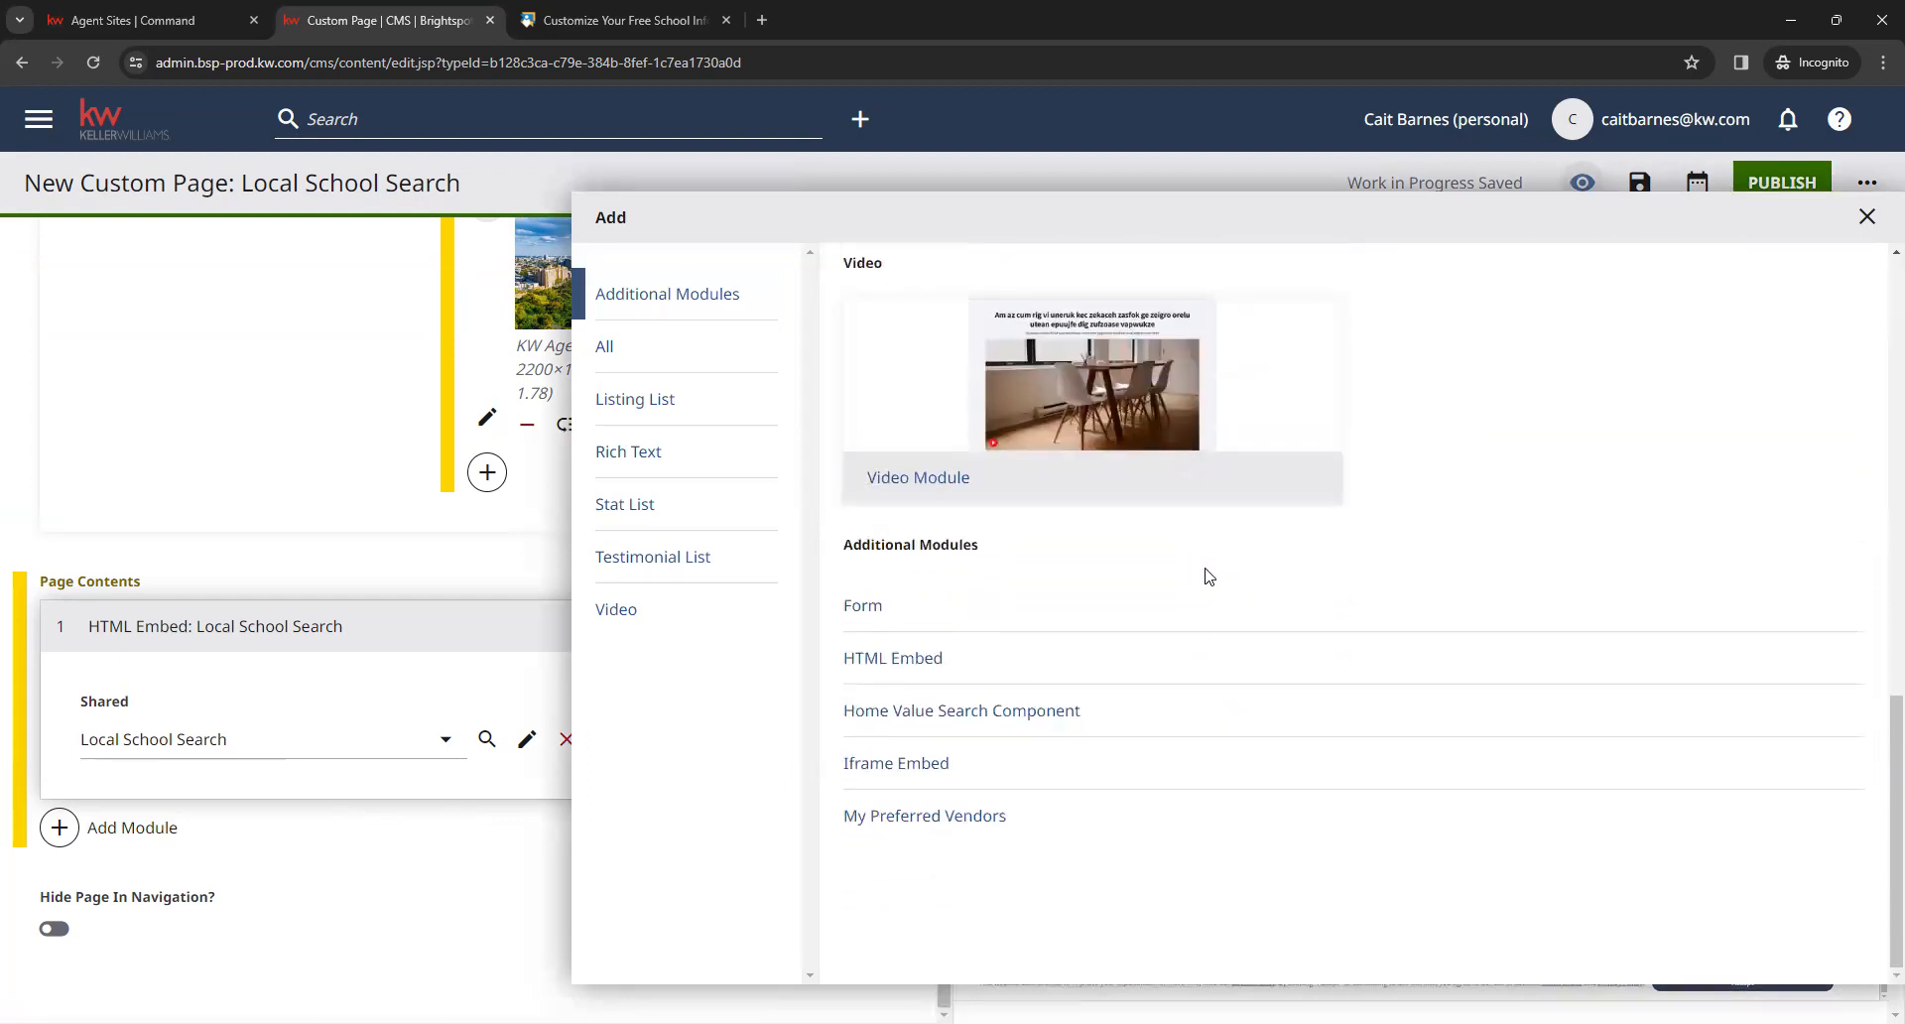
pyautogui.click(862, 607)
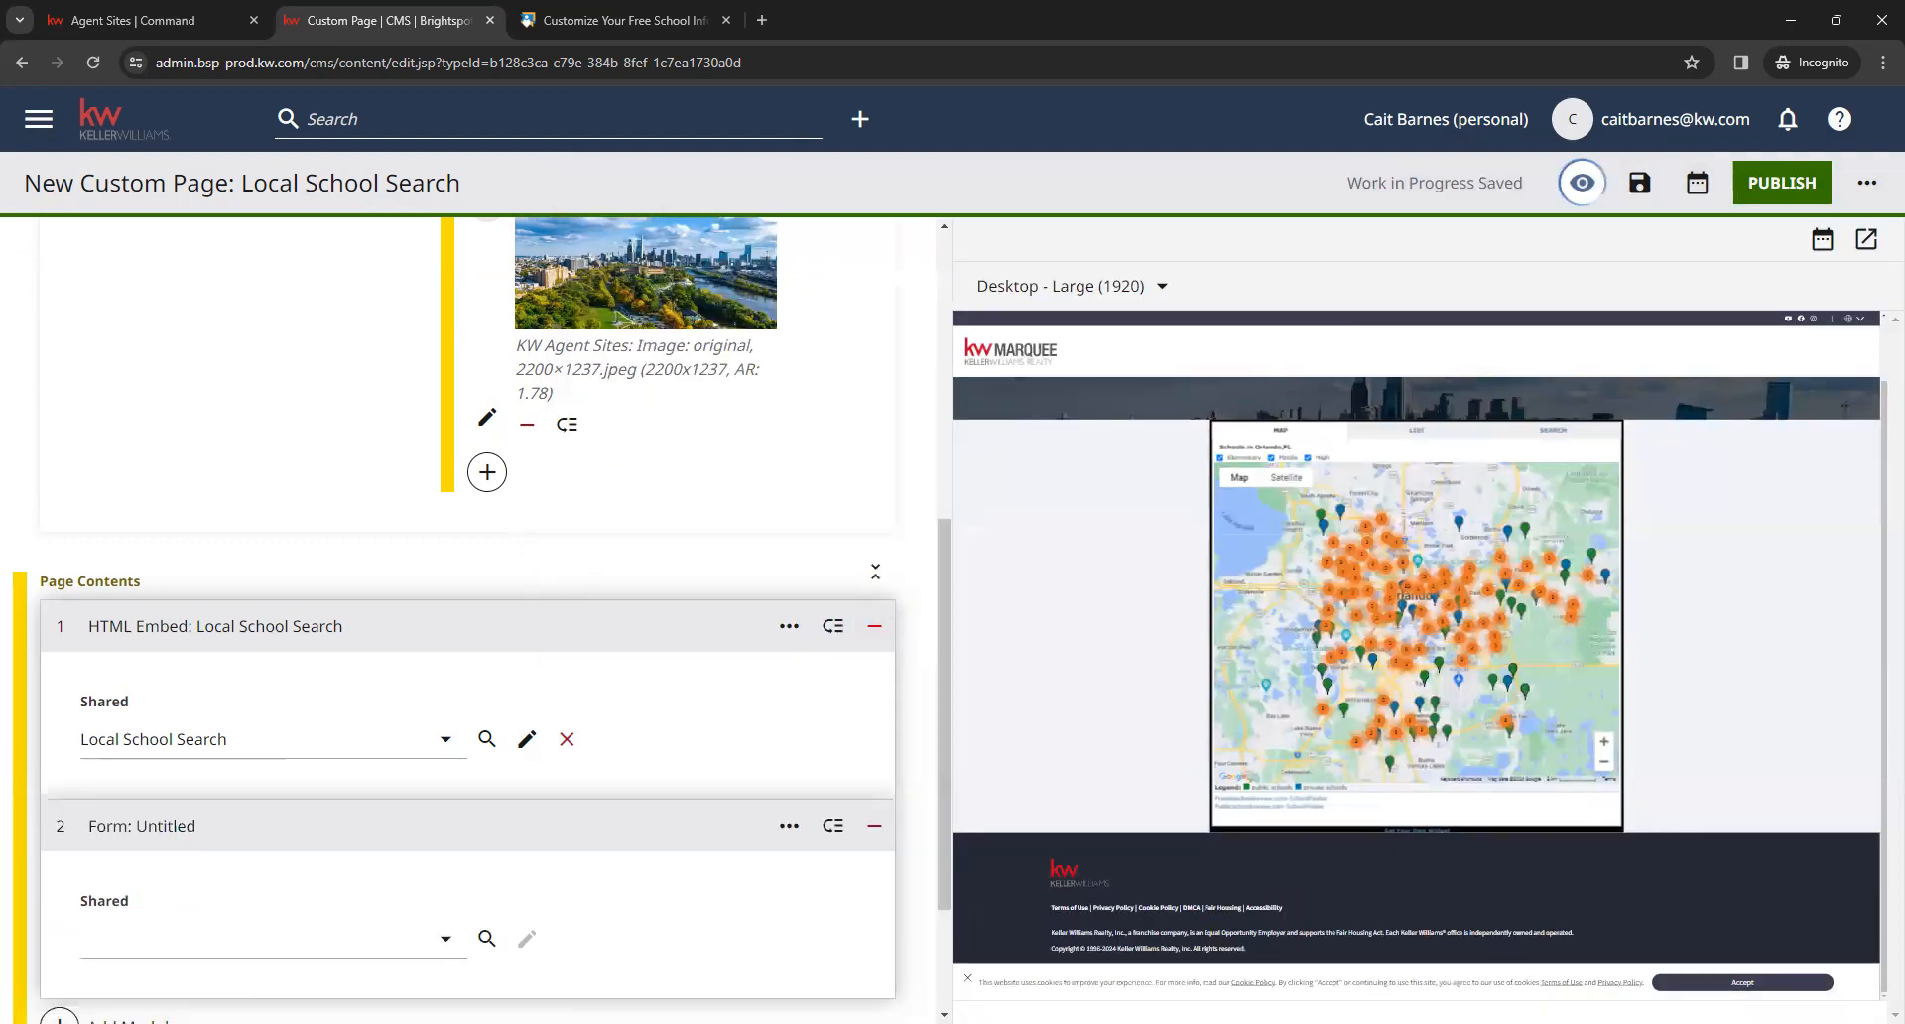
pyautogui.scroll(-2, 617, 743)
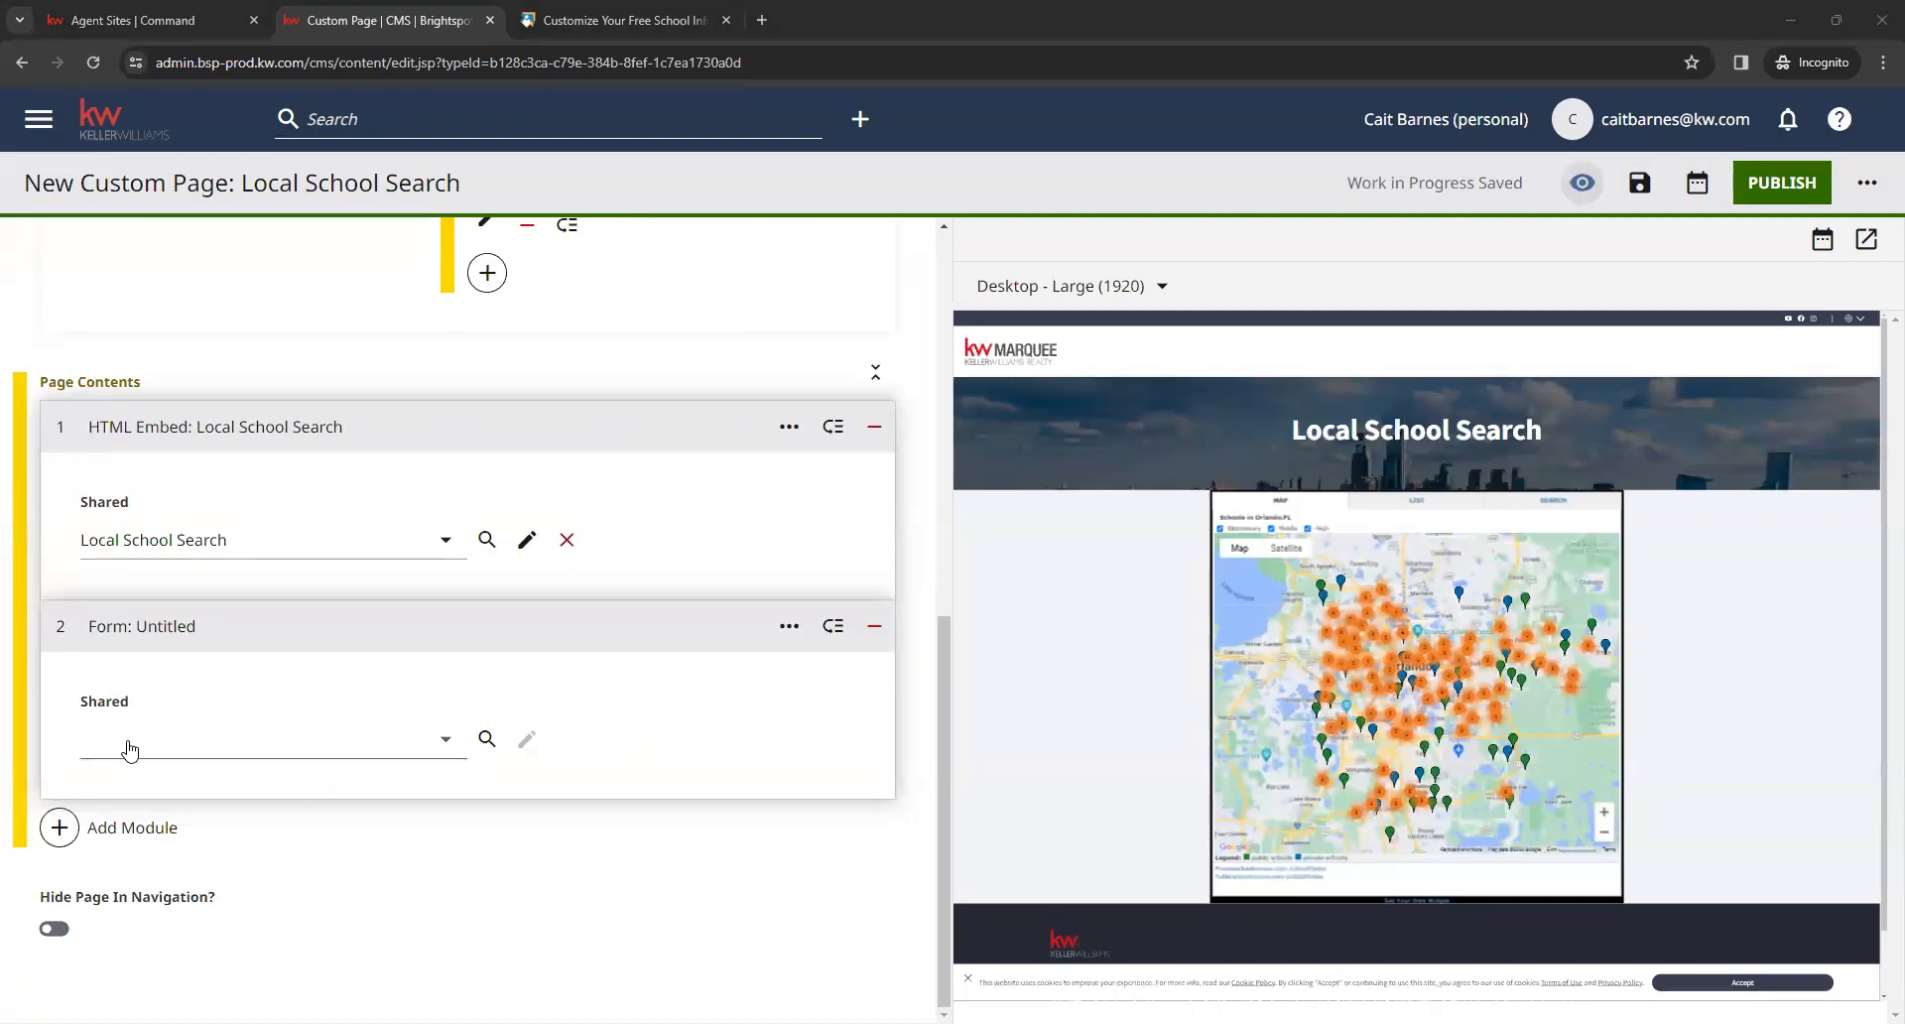
pyautogui.click(349, 752)
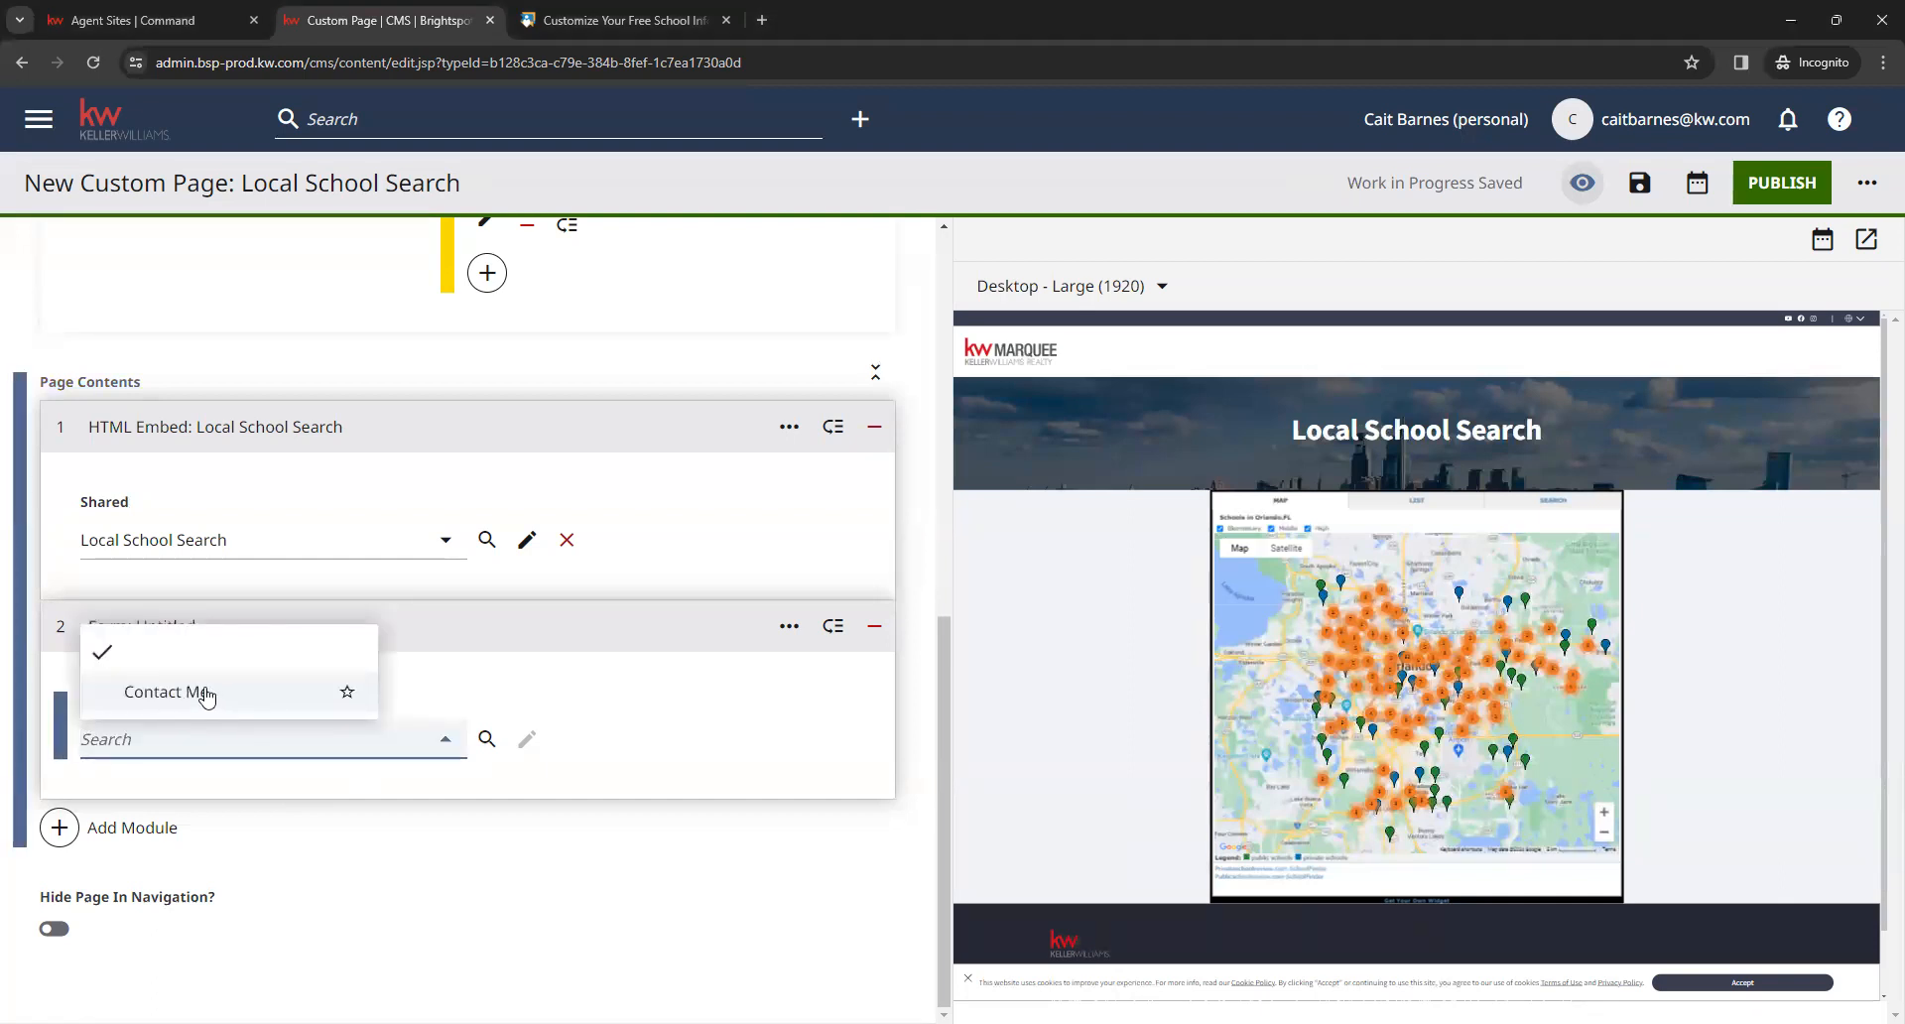
pyautogui.click(205, 692)
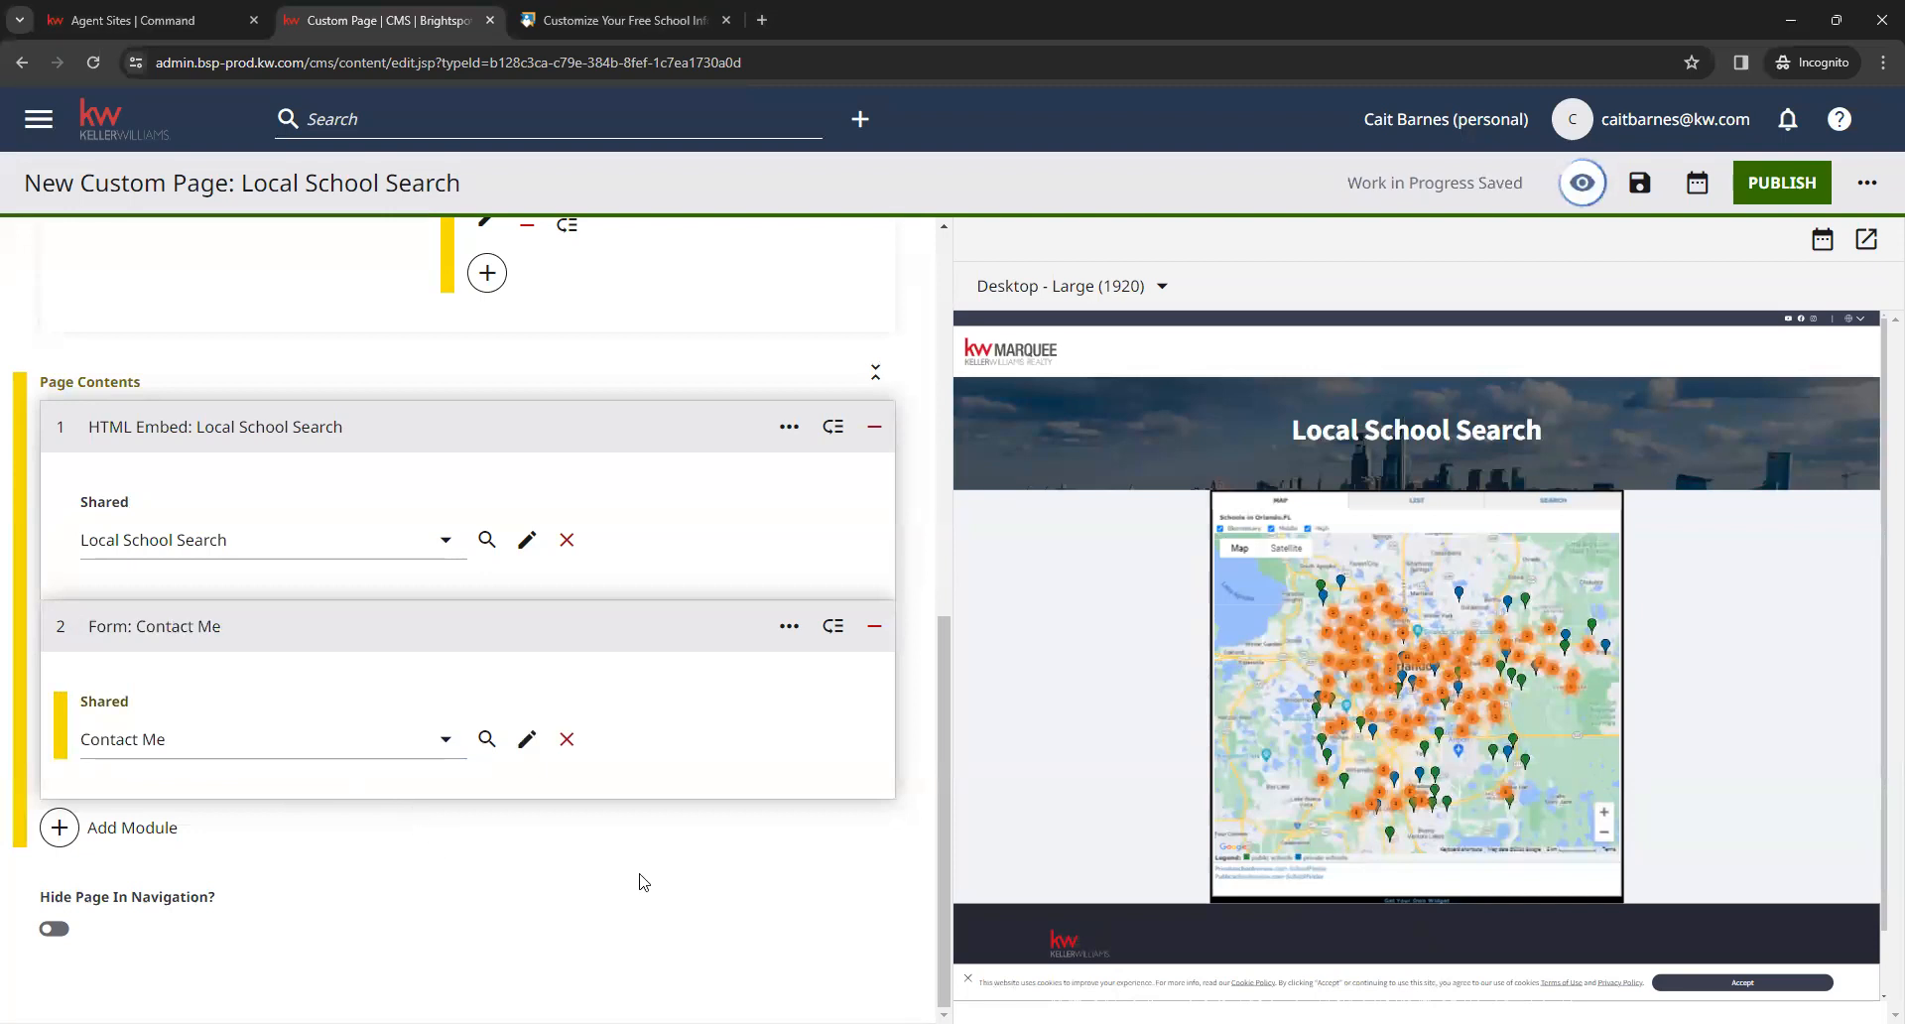
pyautogui.scroll(-1, 1624, 691)
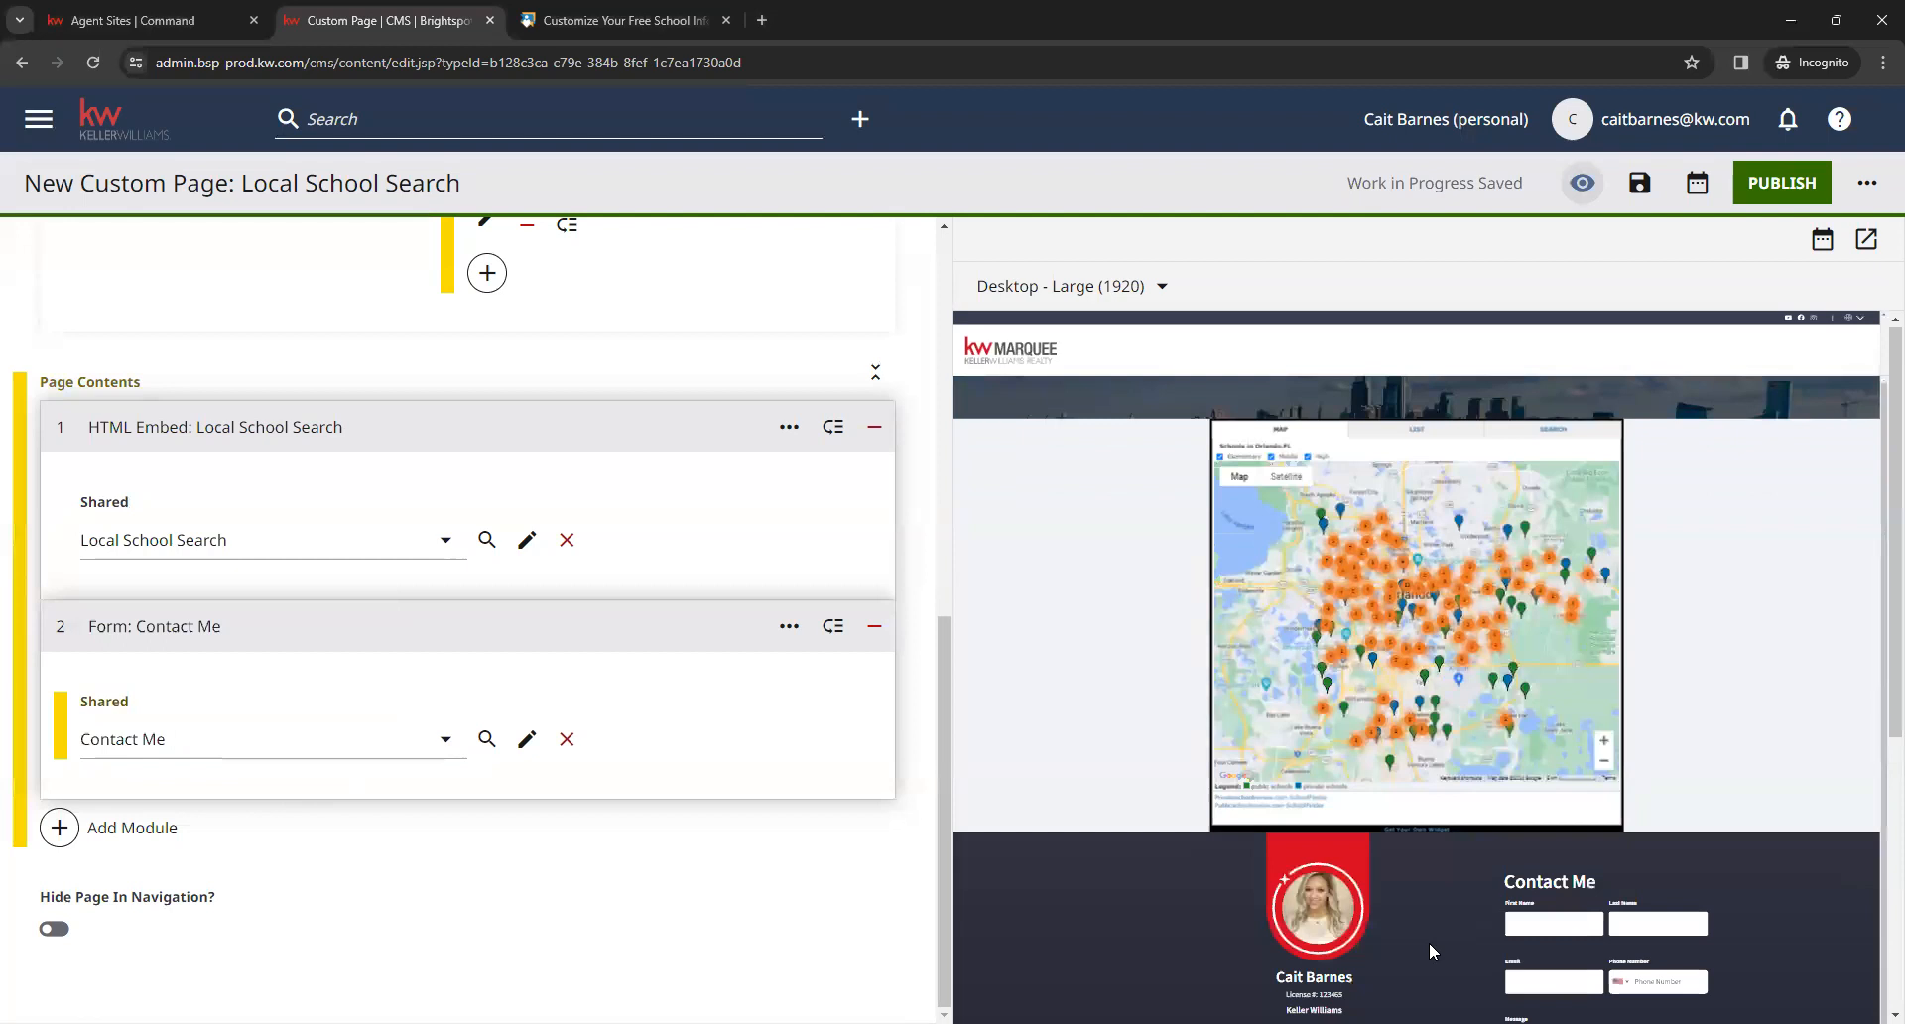
pyautogui.scroll(-3, 1428, 943)
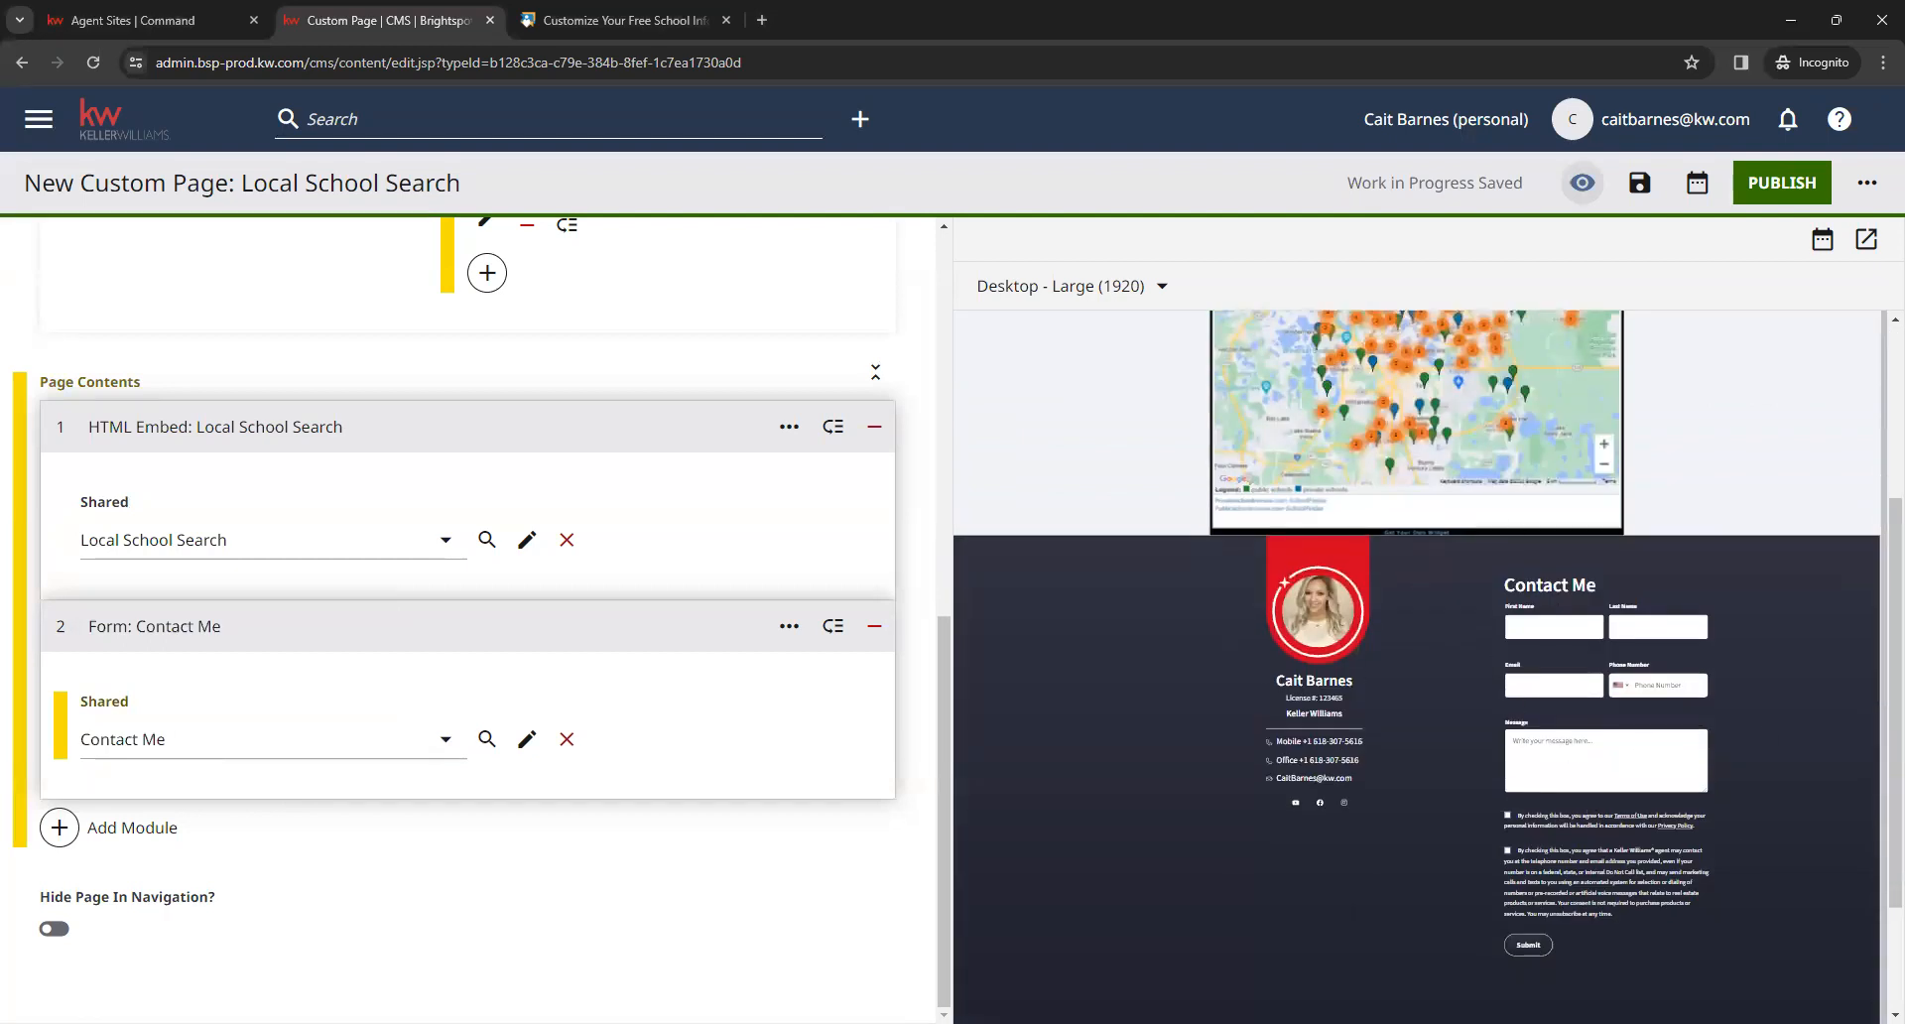
pyautogui.scroll(2, 814, 927)
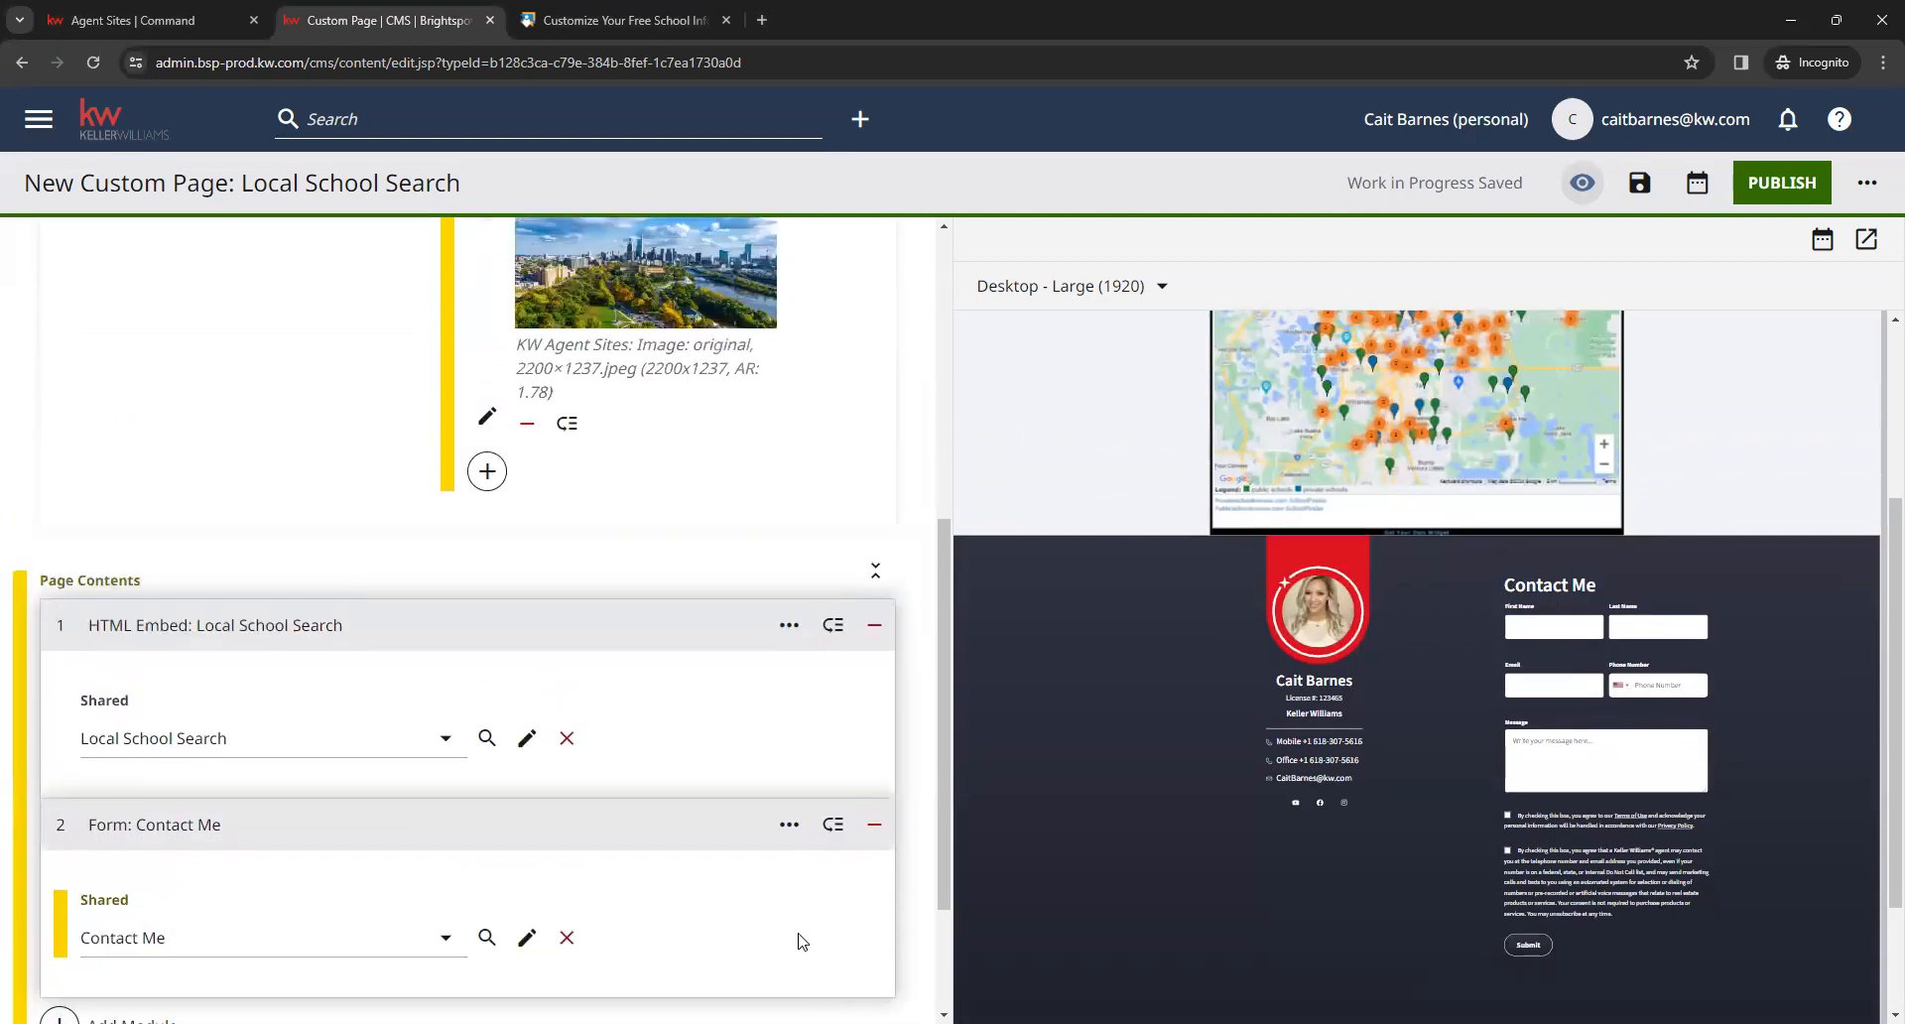
pyautogui.scroll(-2, 695, 833)
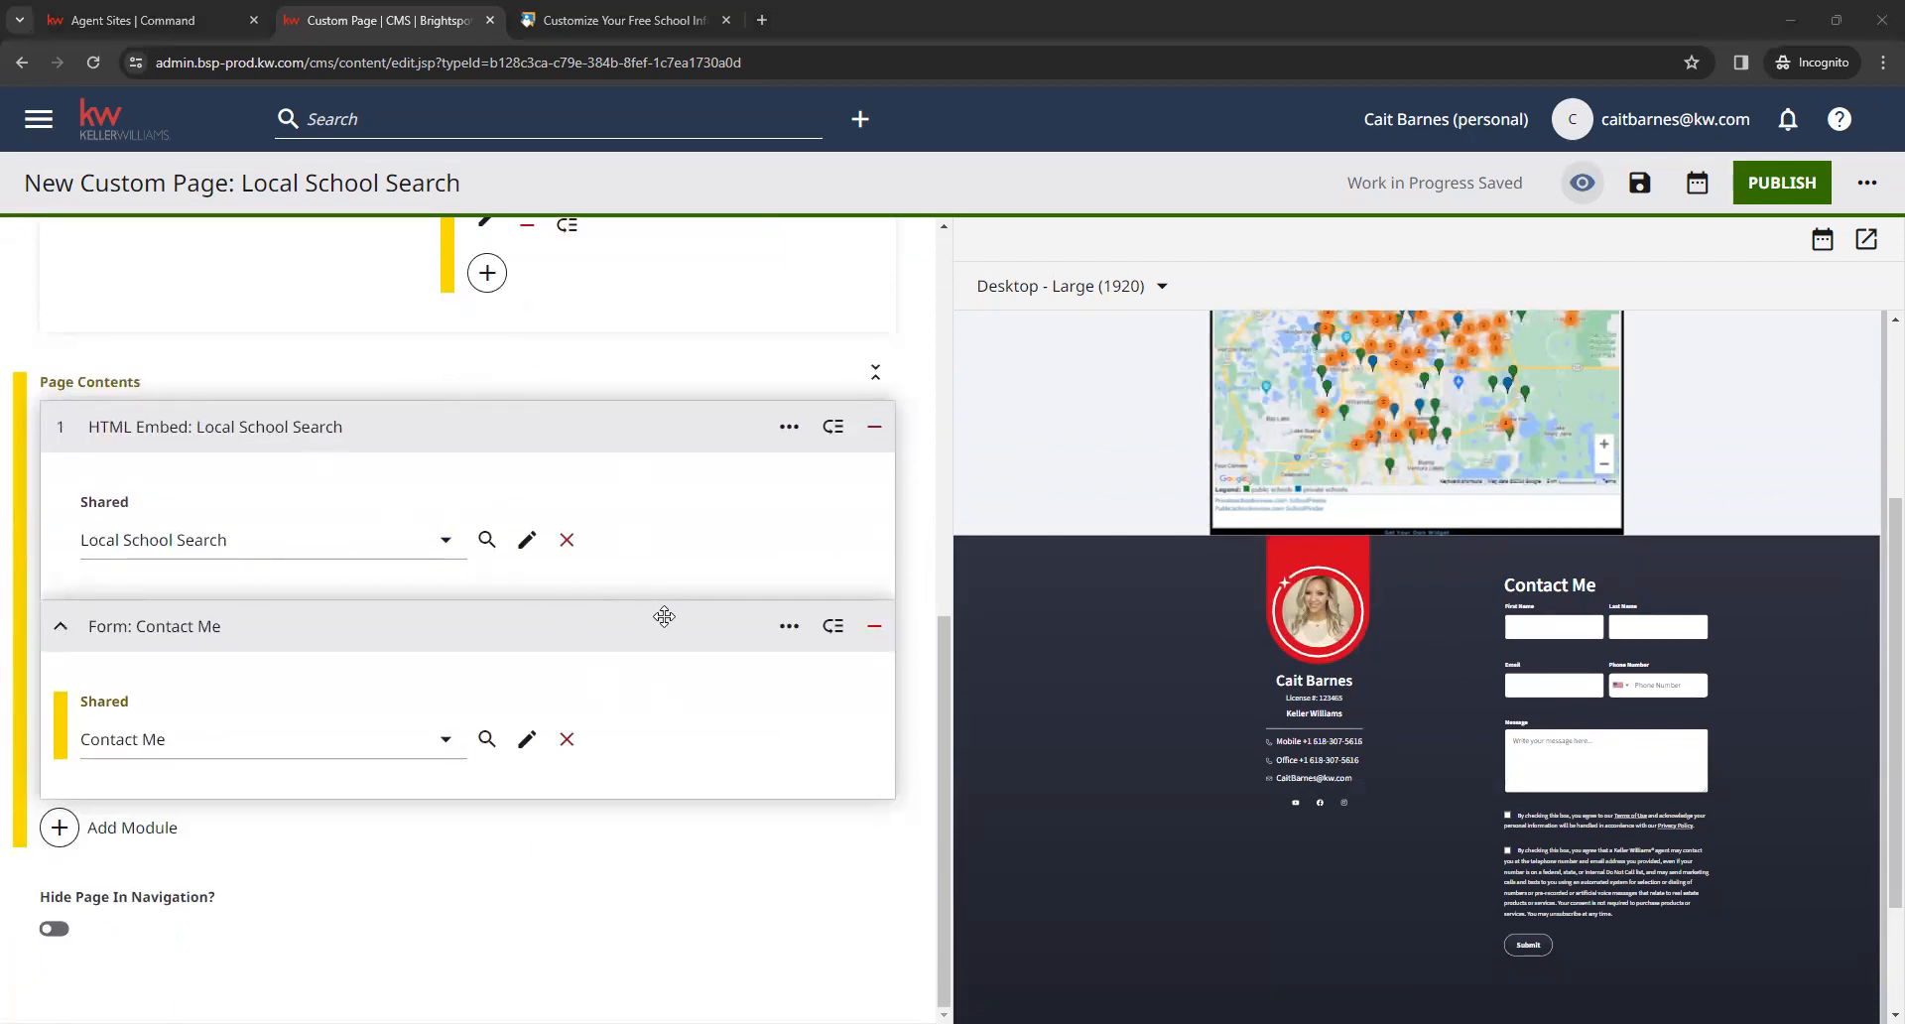
# Move the Contact Me form above the Local School Search embed and back below it
pyautogui.moveTo(837, 636); pyautogui.dragTo(837, 451)
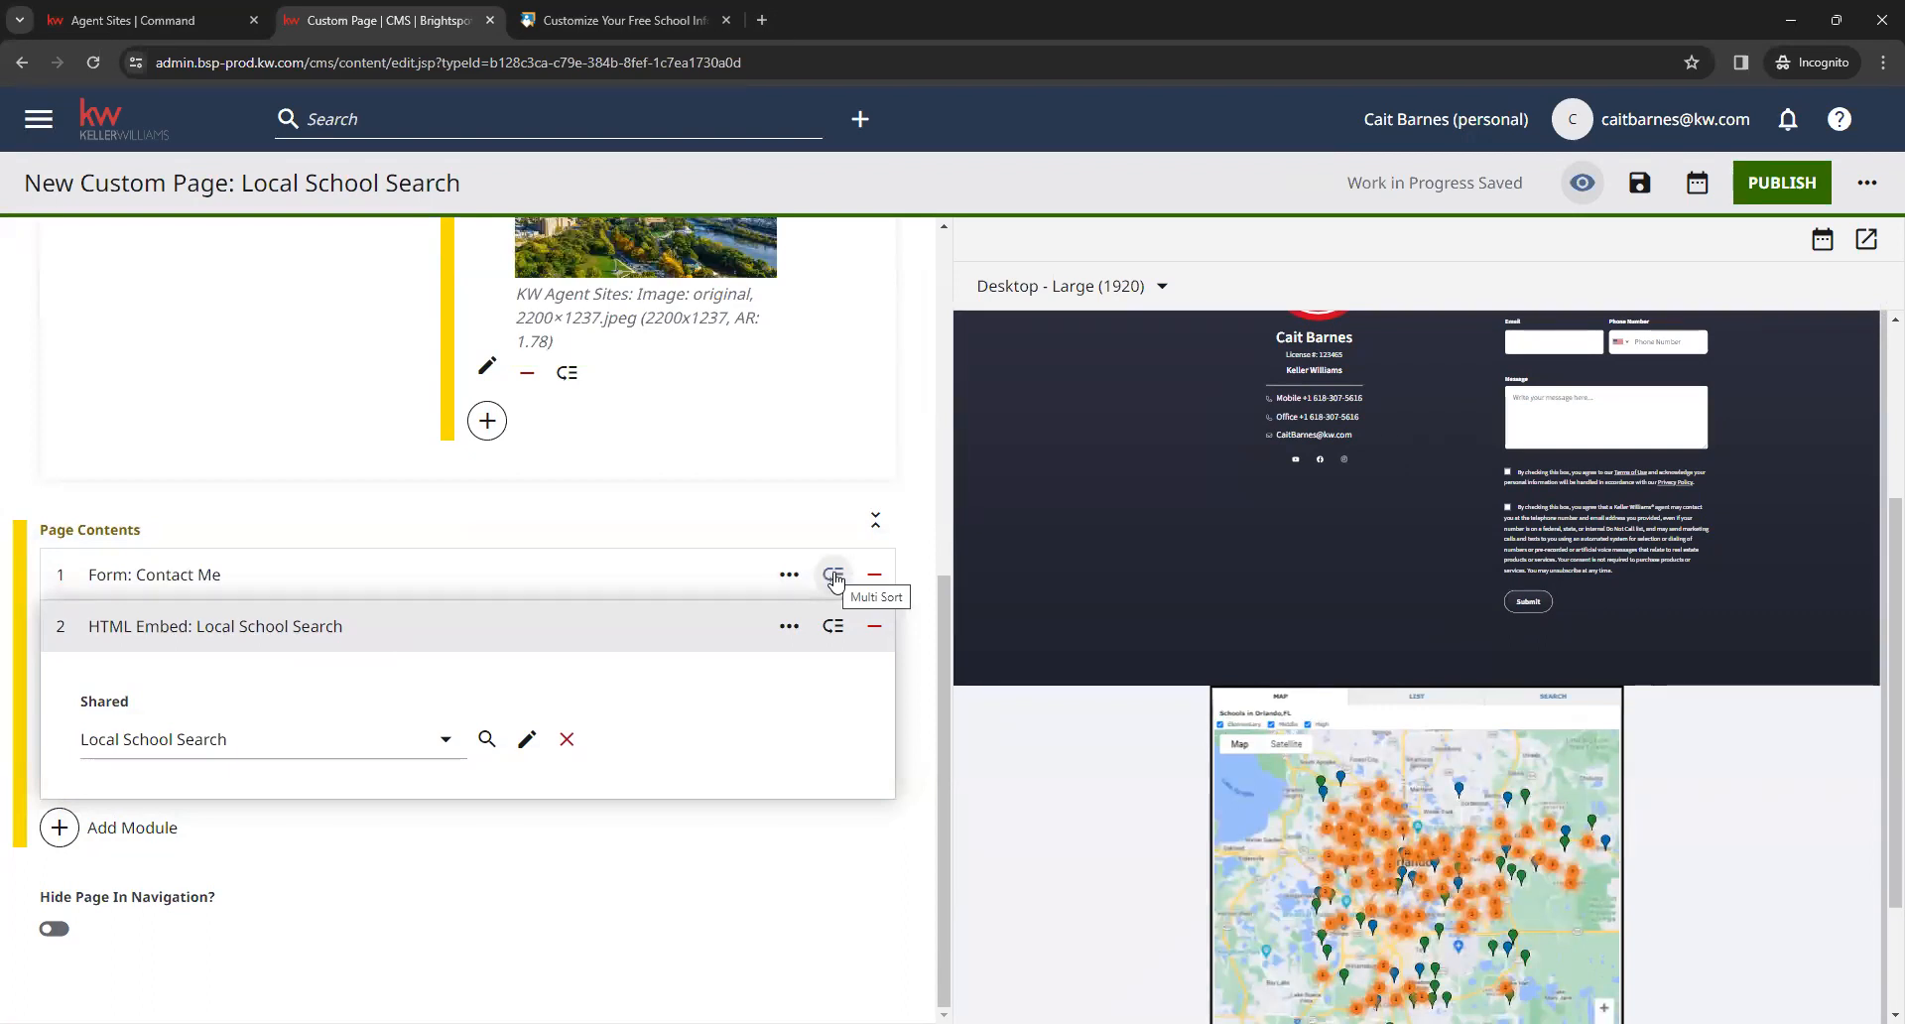
pyautogui.moveTo(834, 577); pyautogui.dragTo(821, 850)
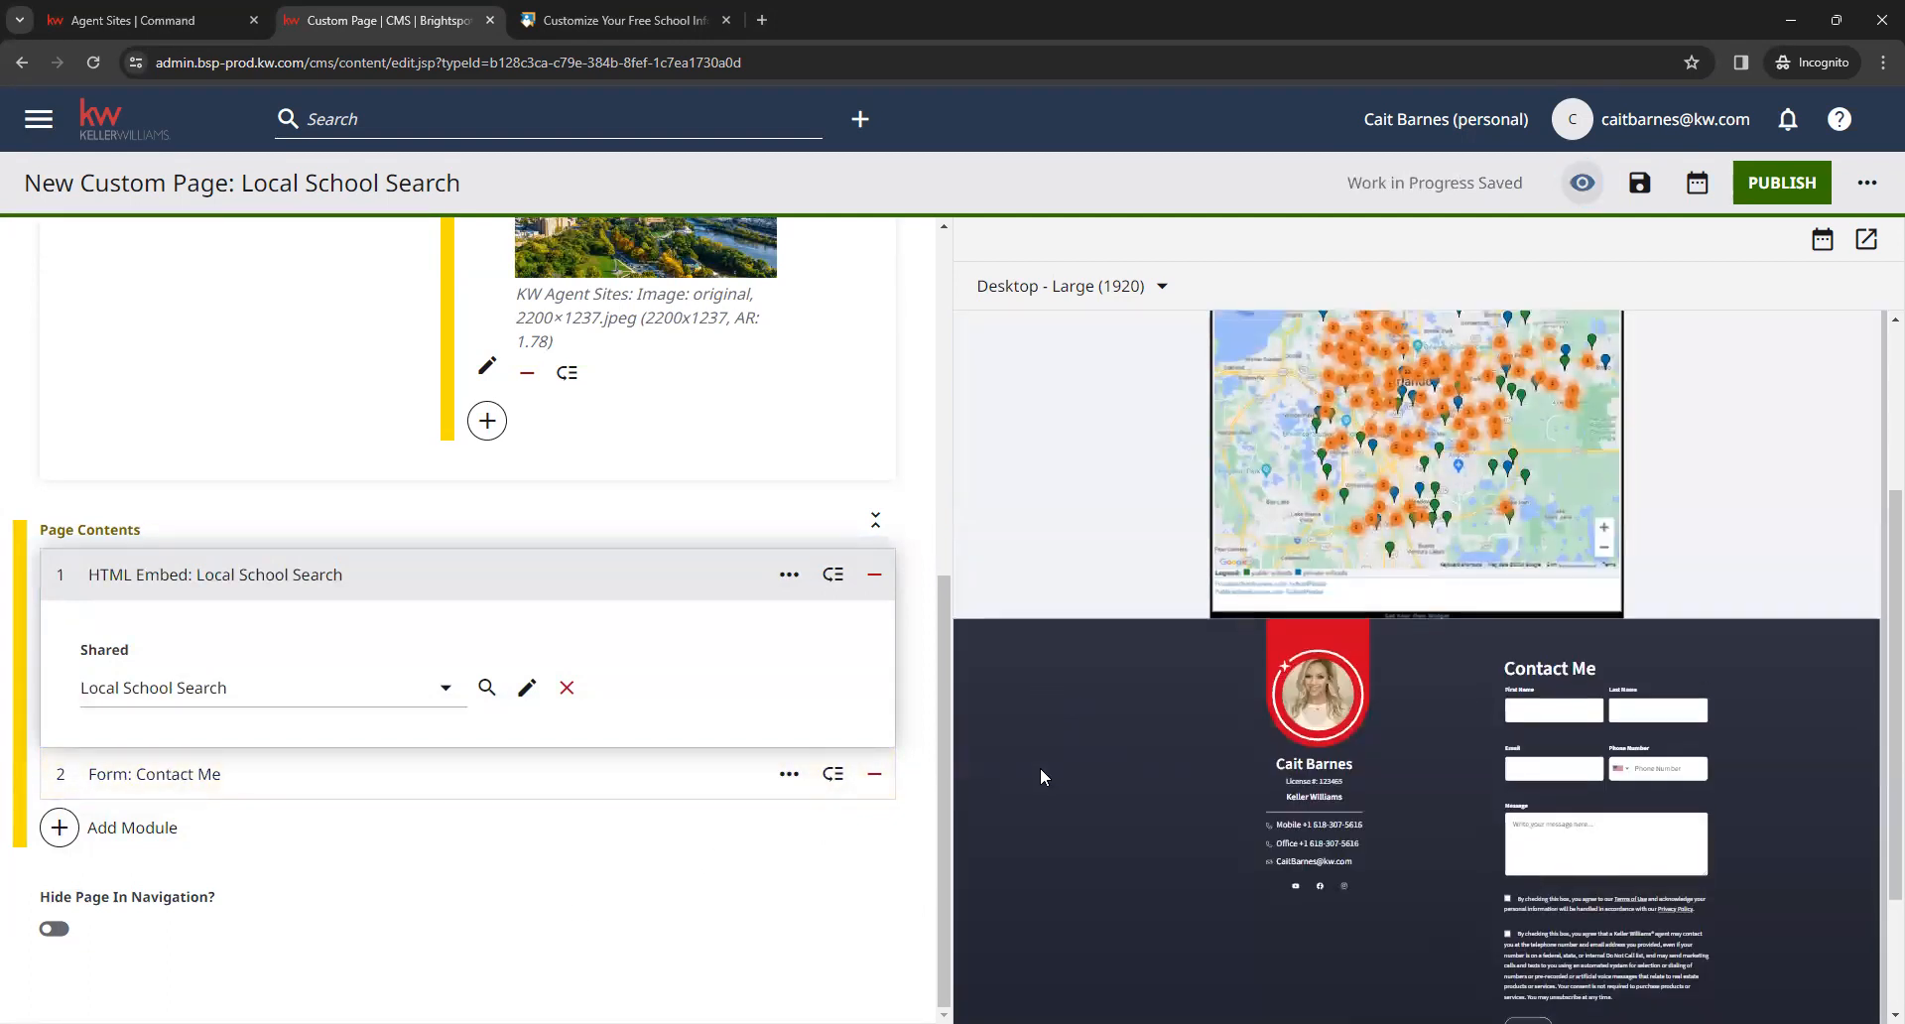
# Publish the Local School Search page and return to the dashboard
pyautogui.scroll(3, 1039, 766)
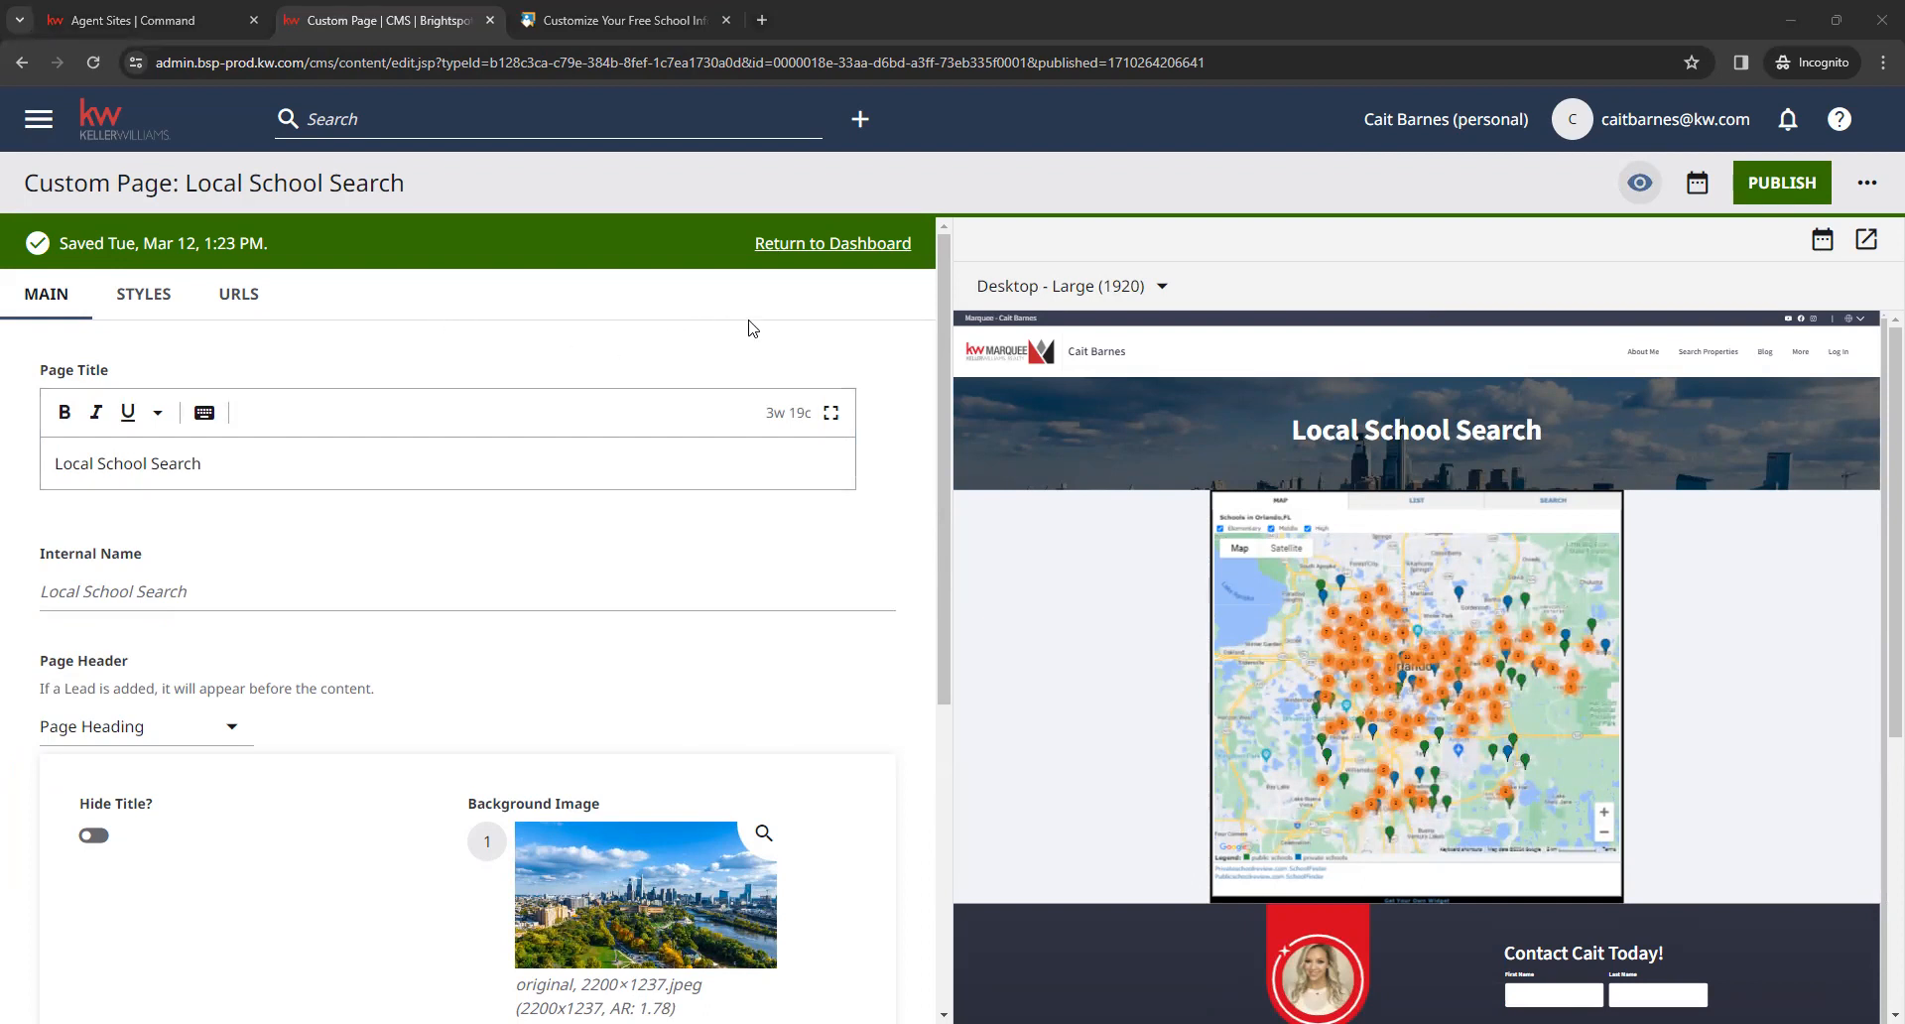
pyautogui.click(861, 245)
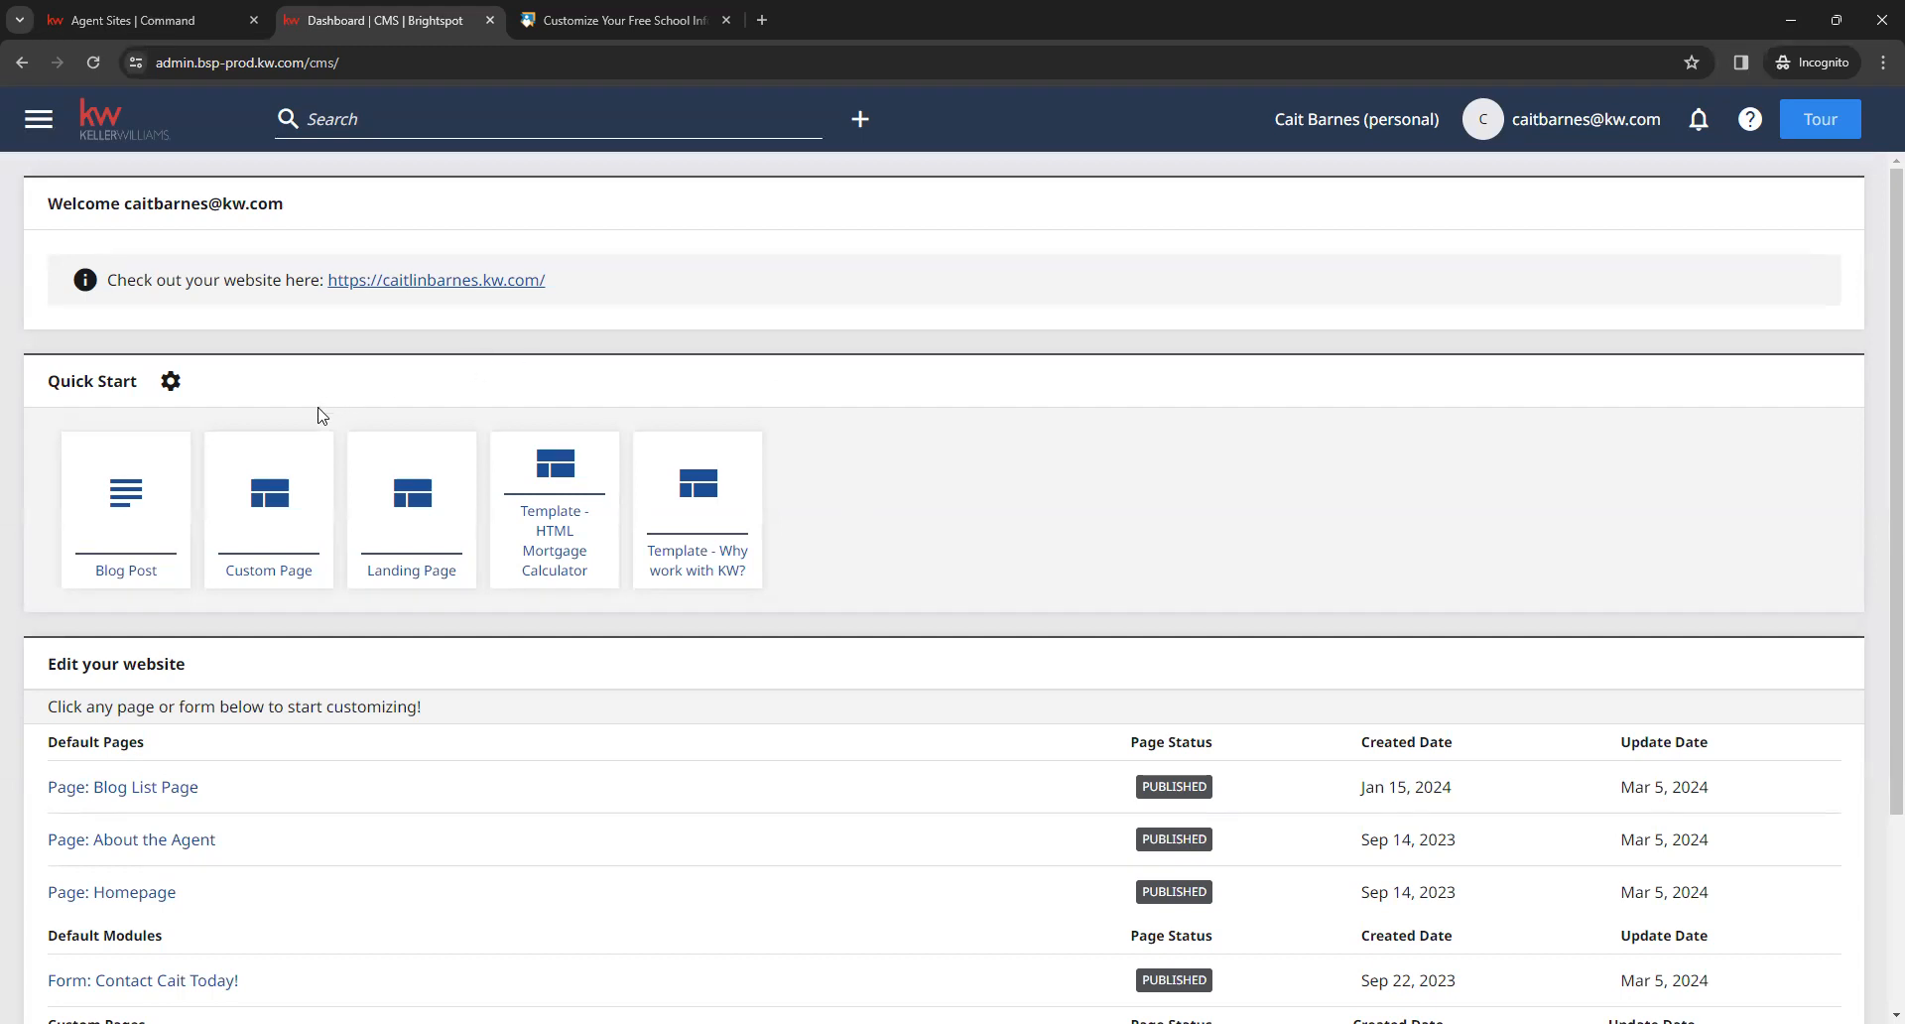
# Create a new custom page titled "What's My Home Worth?" and accept the cookie notice in its preview
pyautogui.click(275, 511)
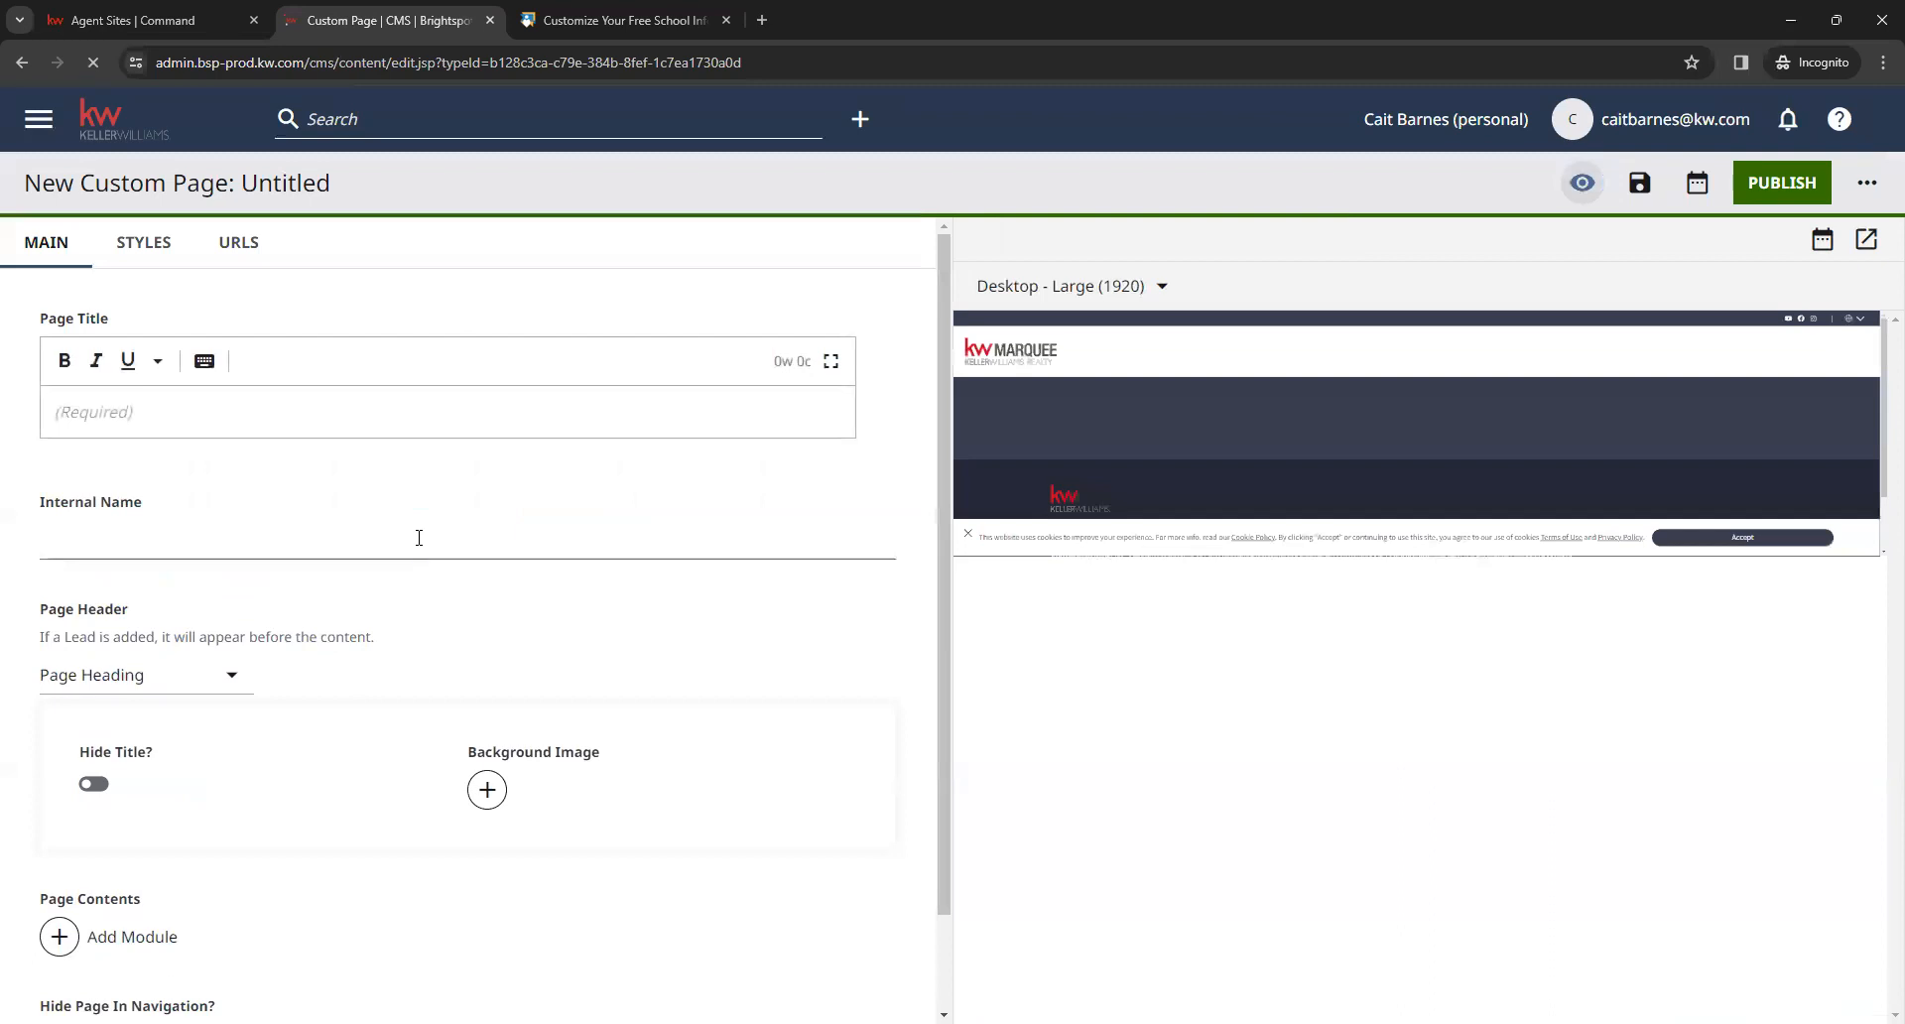
pyautogui.click(266, 409)
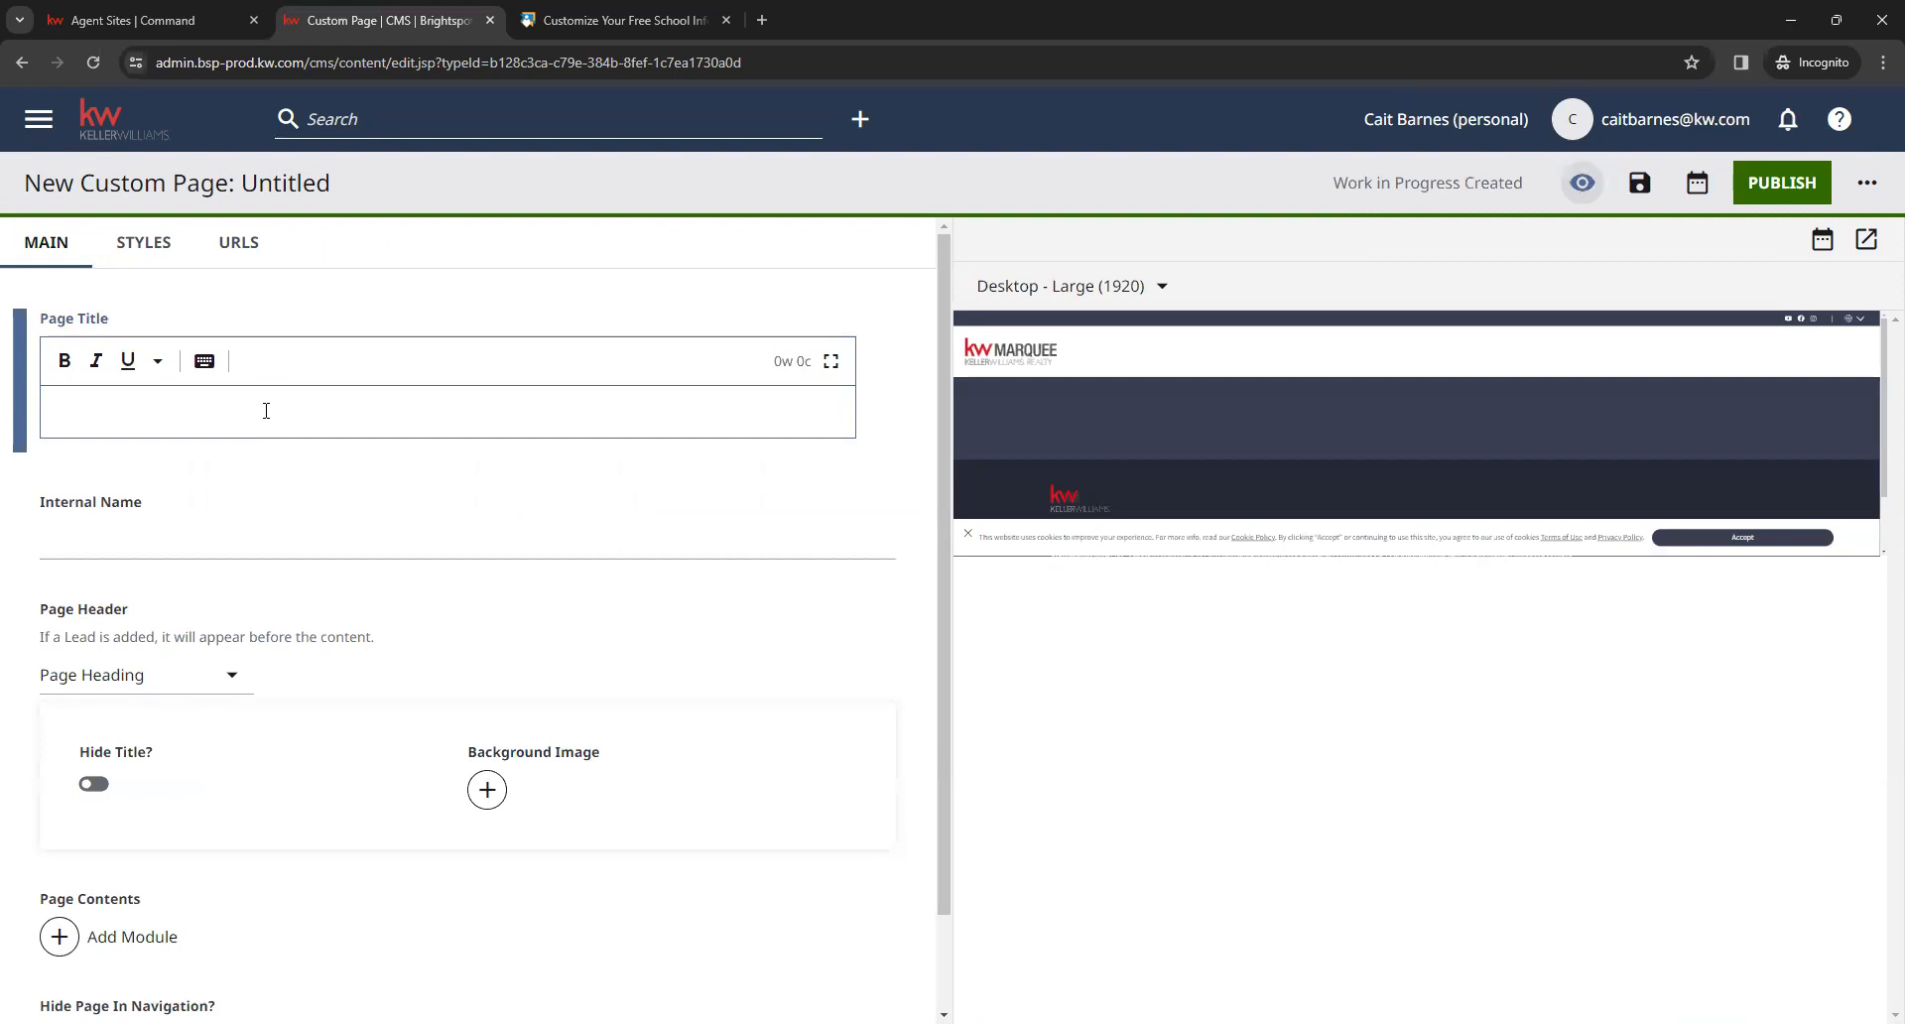
pyautogui.write("hat's My Home W")
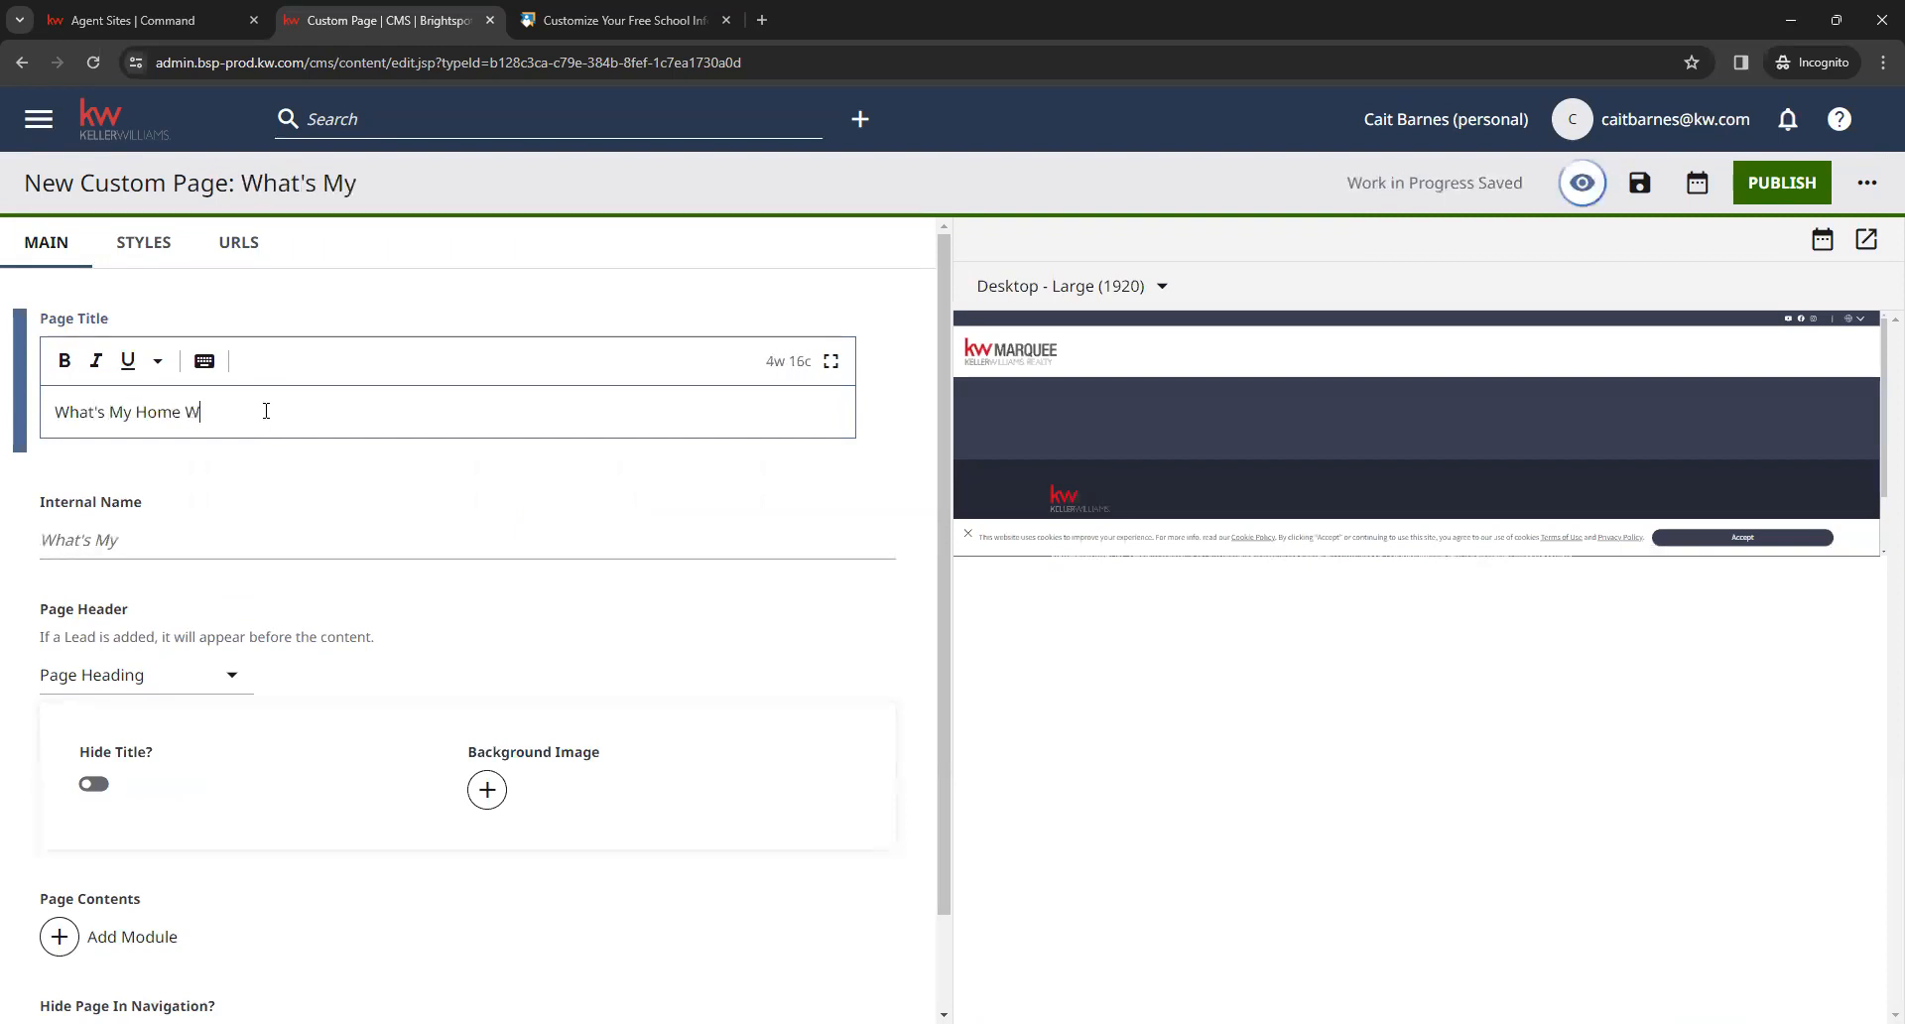
pyautogui.write('orth?')
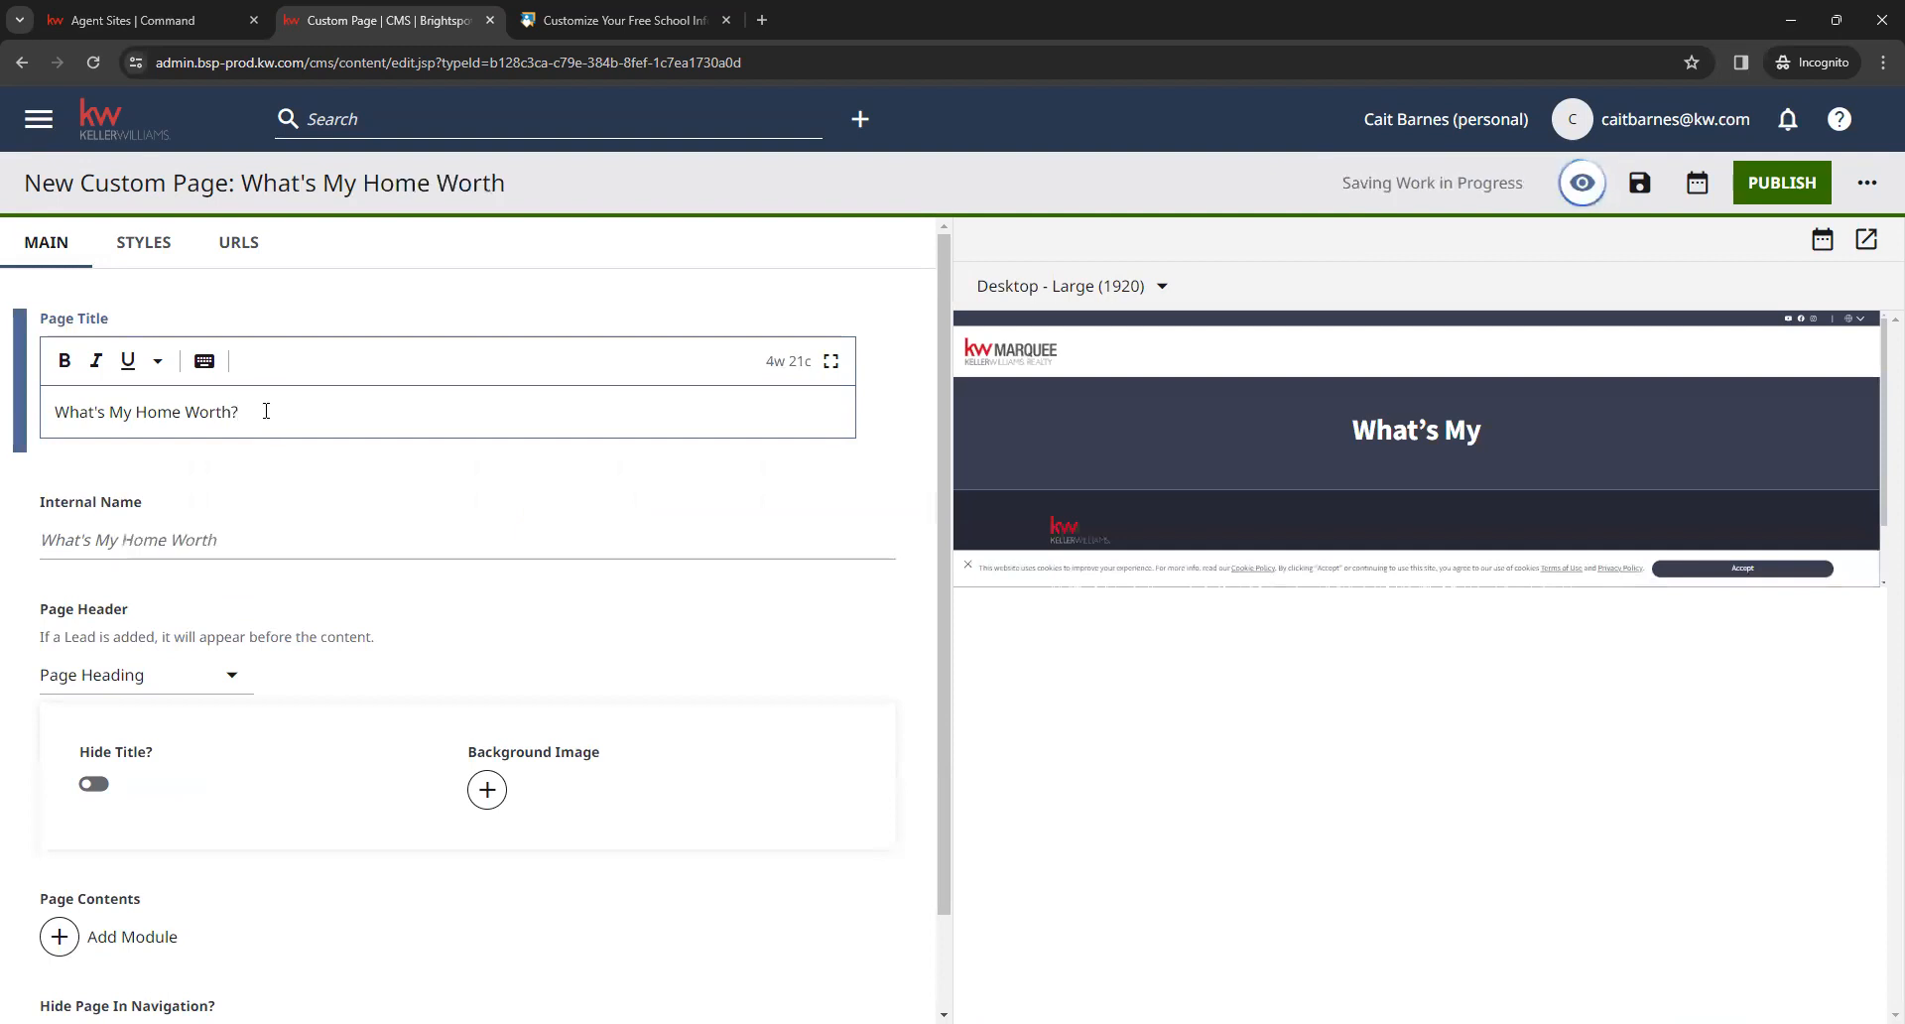
pyautogui.click(259, 461)
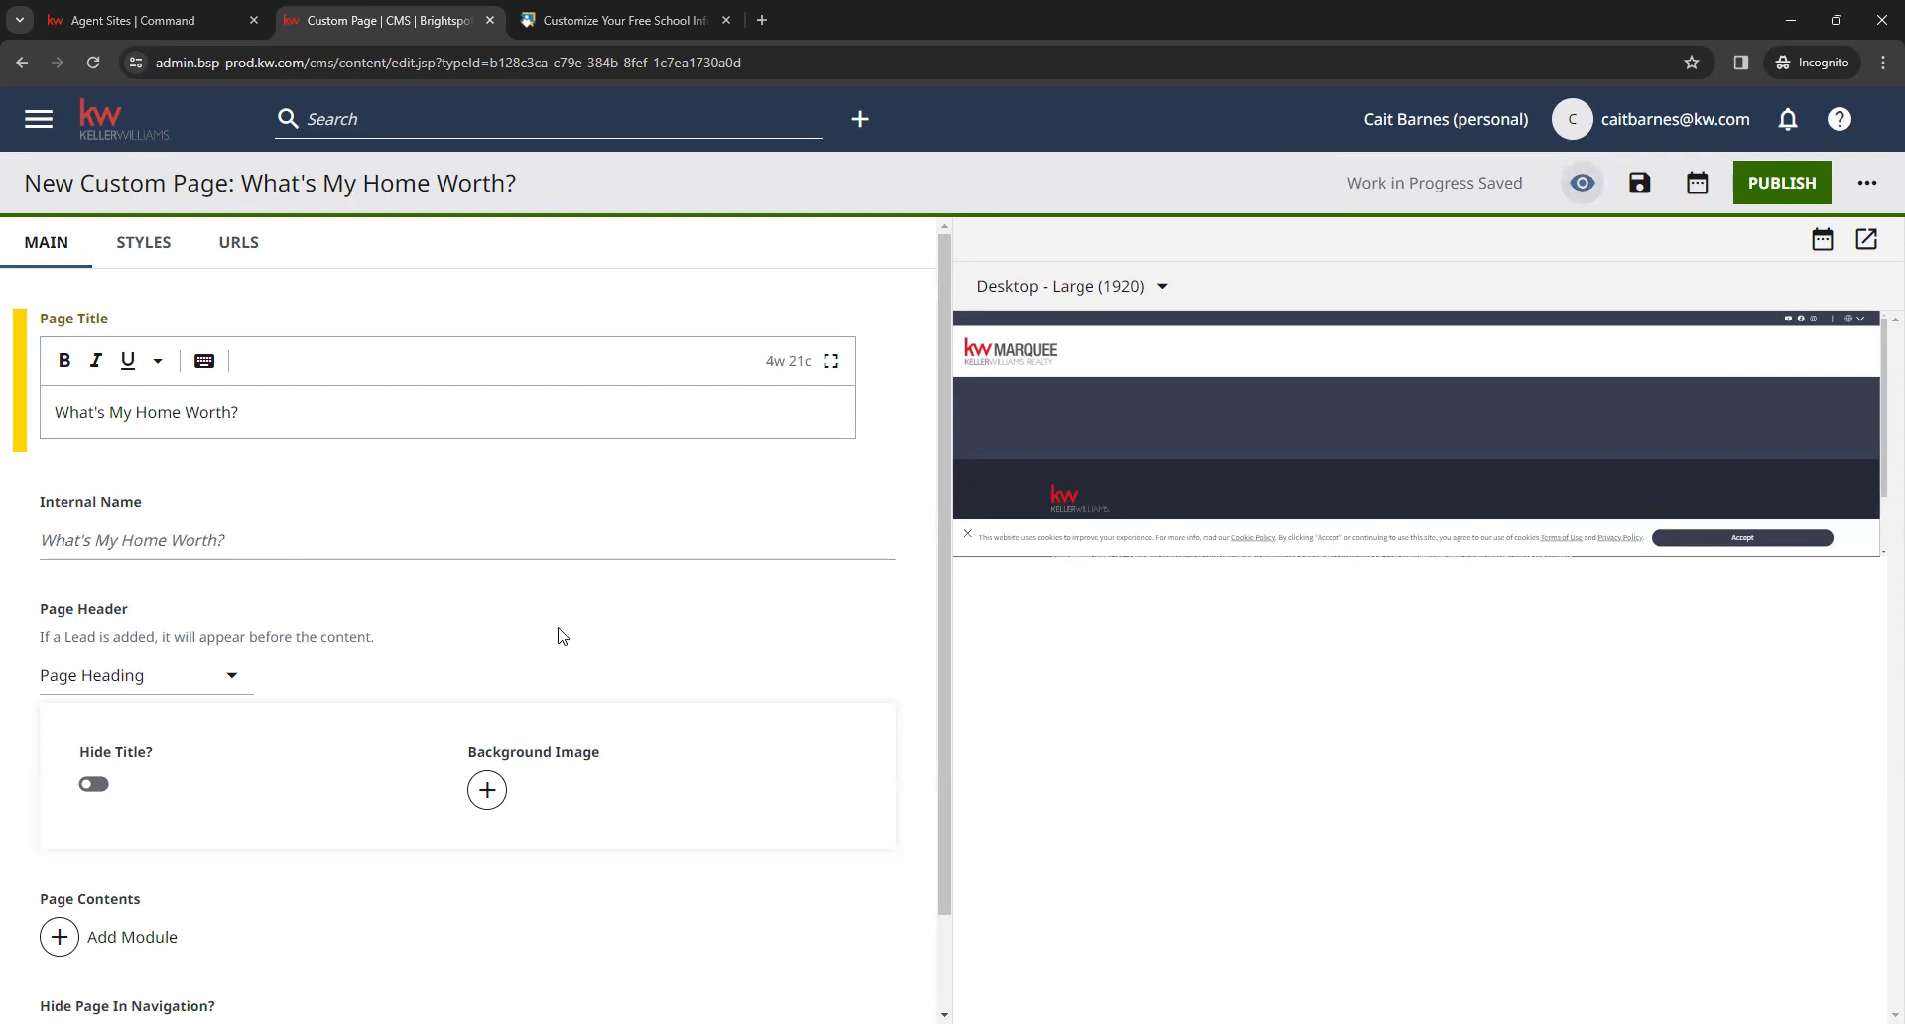
pyautogui.scroll(-1, 586, 631)
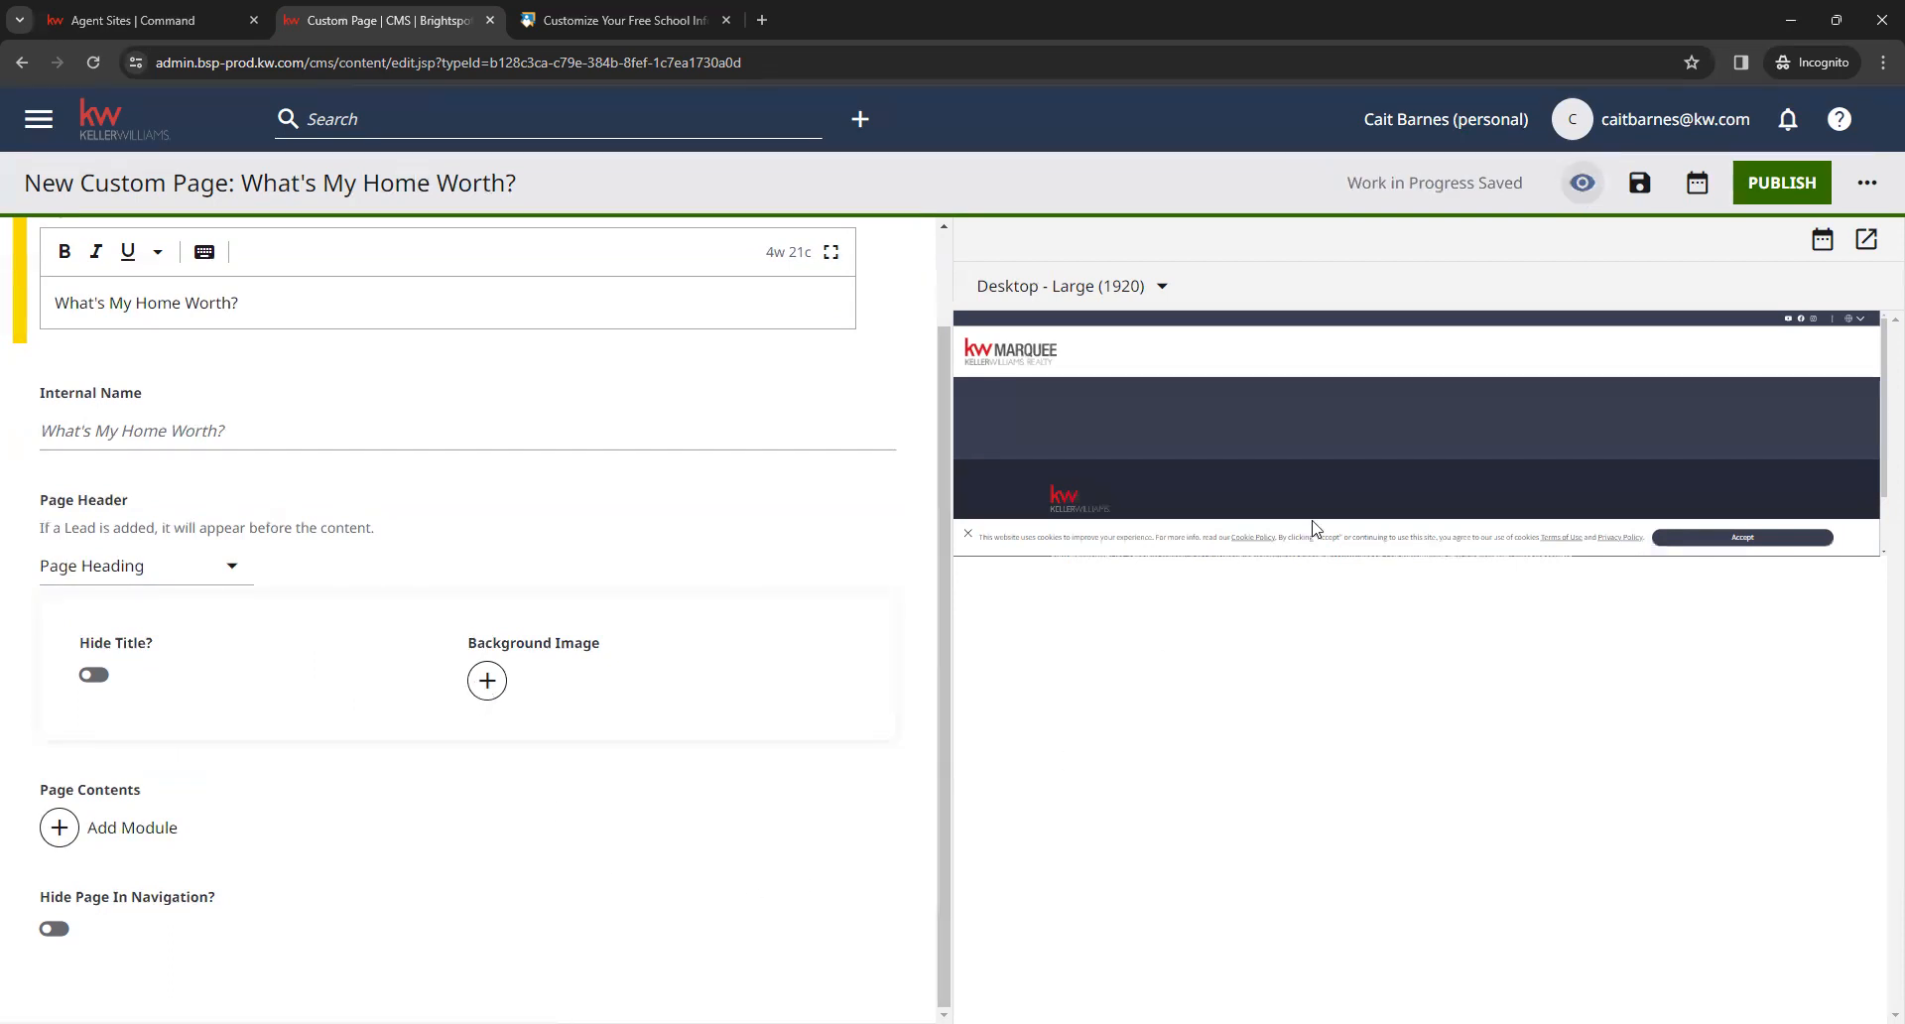
pyautogui.click(1791, 540)
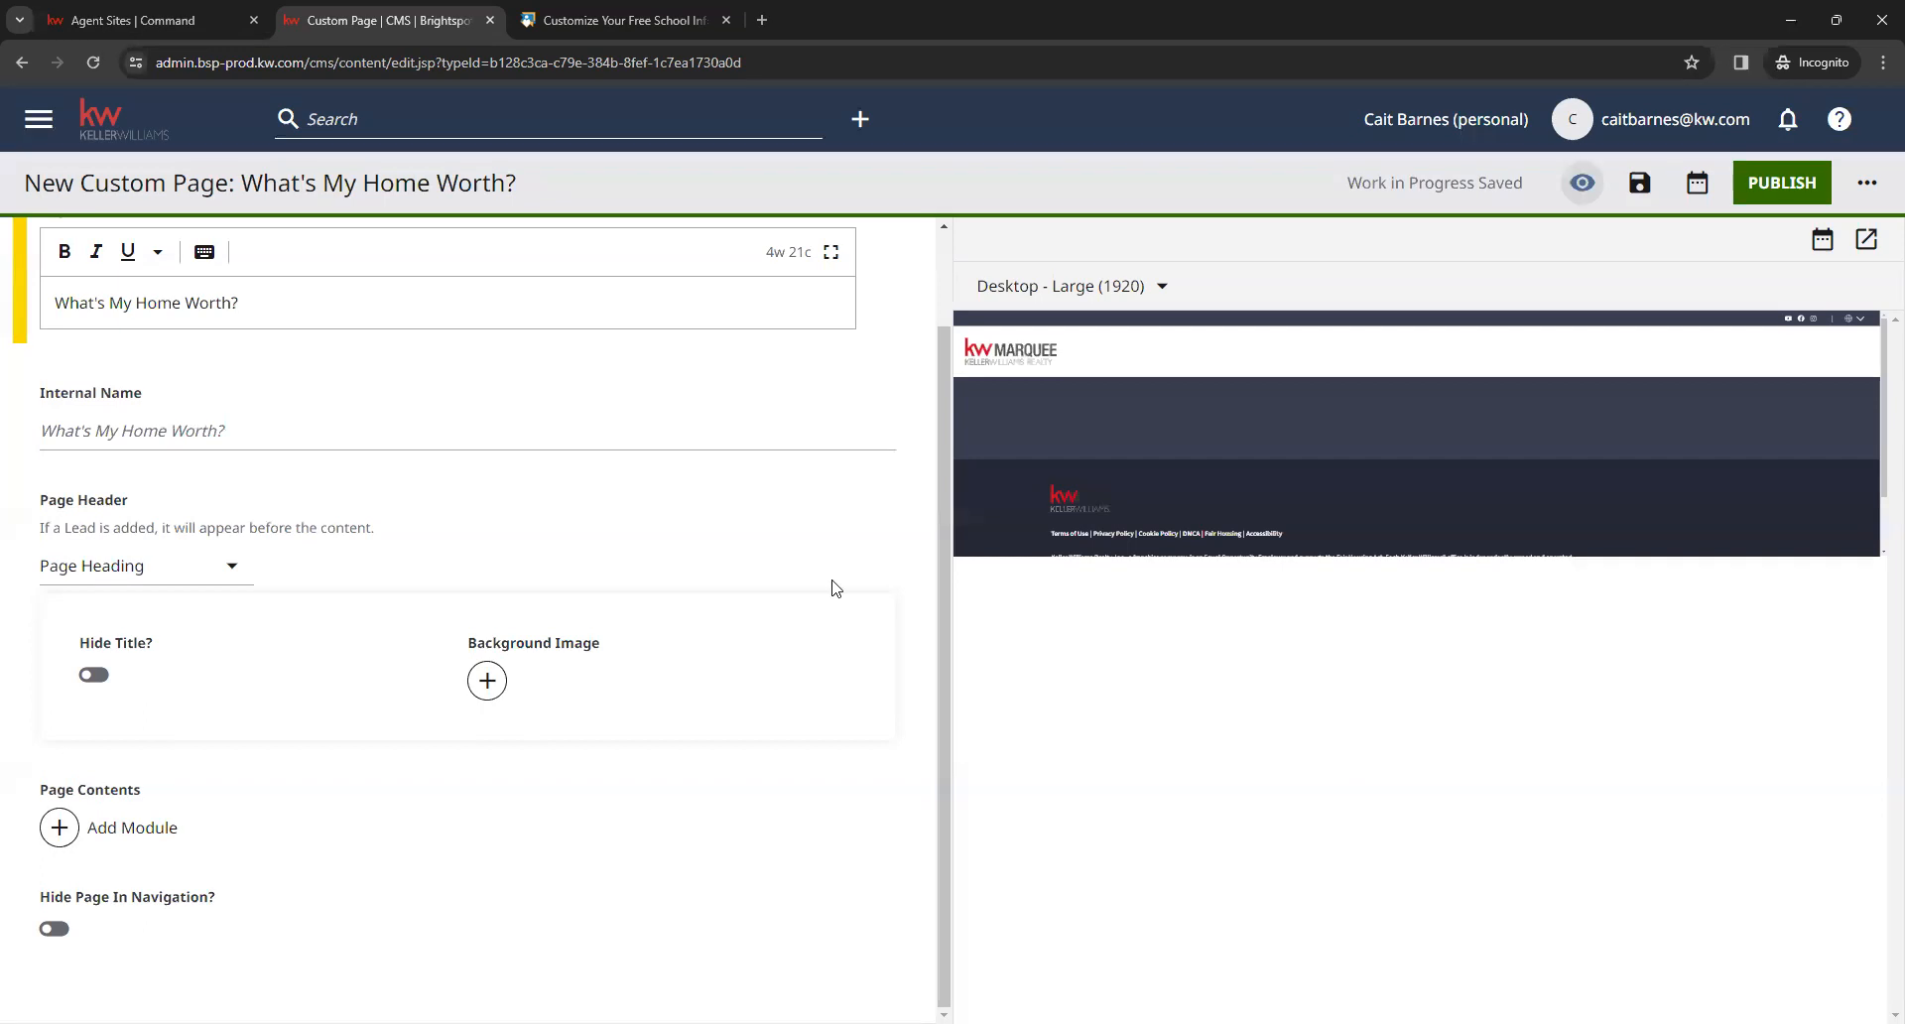
# Switch the page header to None and back to Page Heading to refresh the preview
pyautogui.click(139, 566)
pyautogui.click(99, 481)
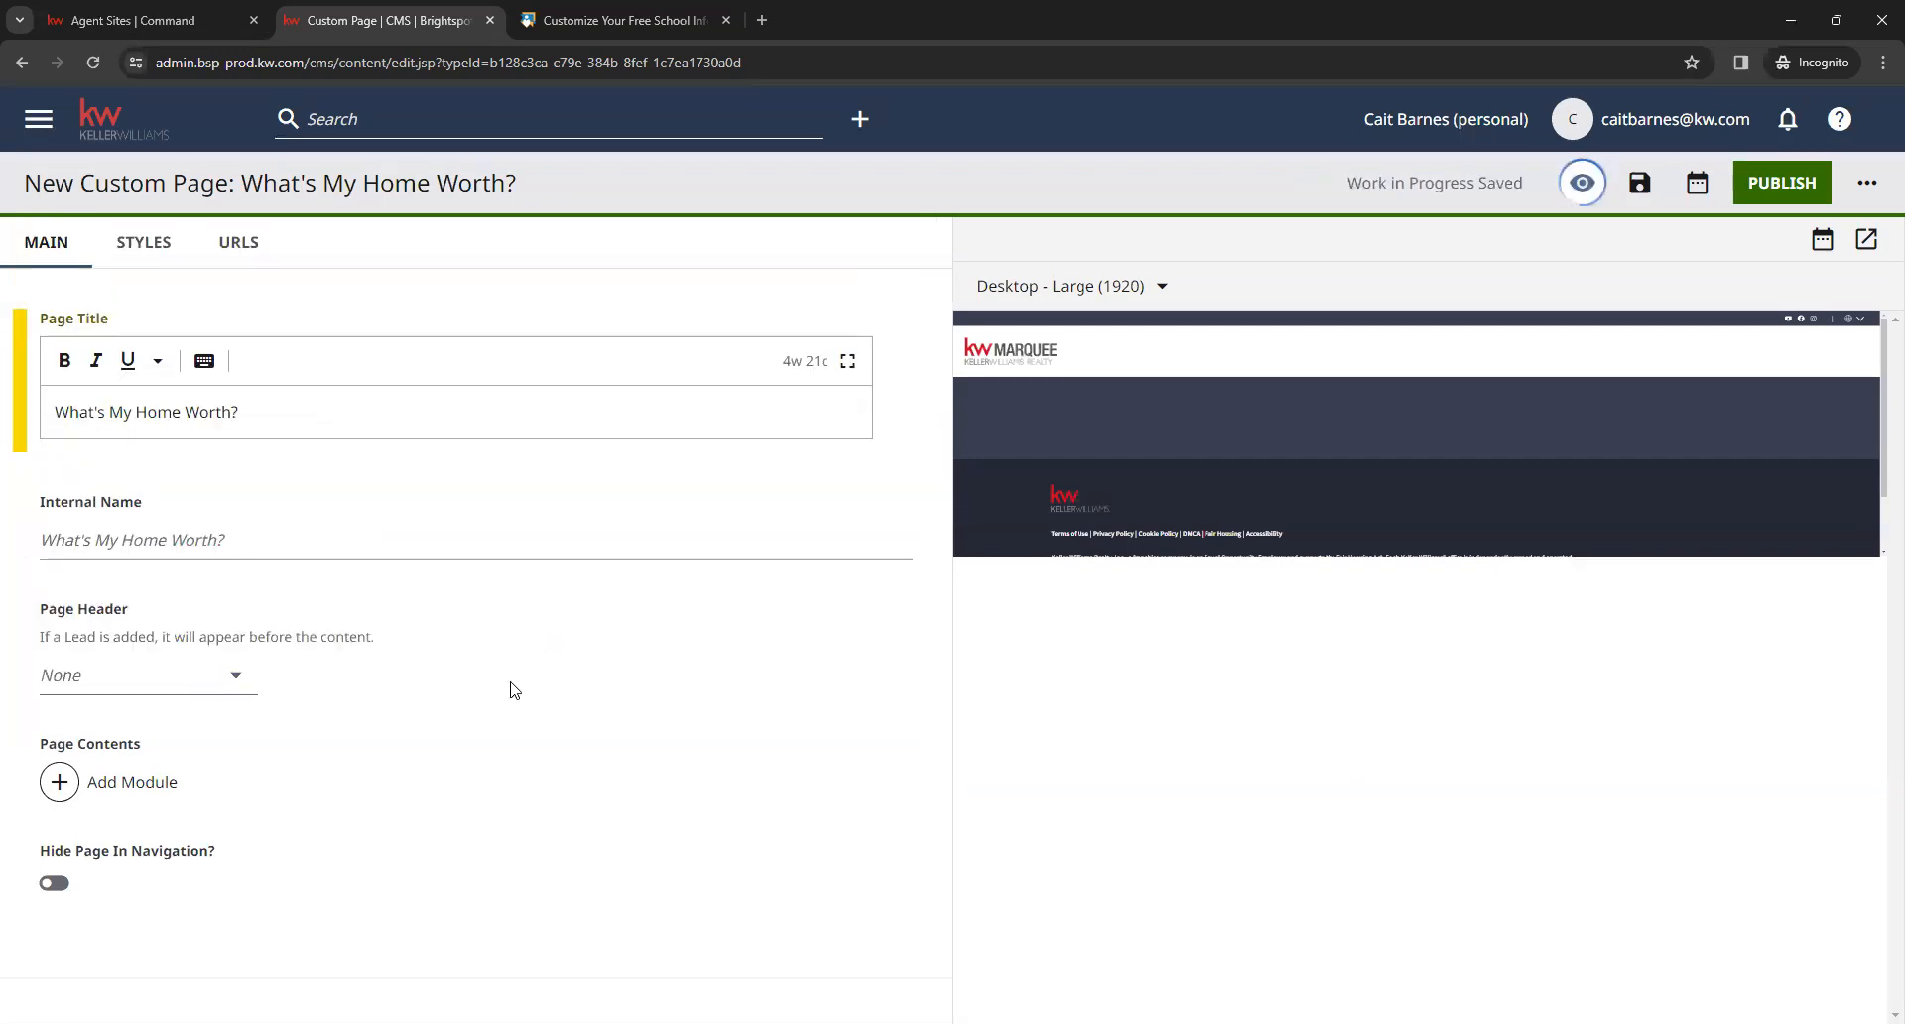
pyautogui.click(210, 694)
pyautogui.click(159, 554)
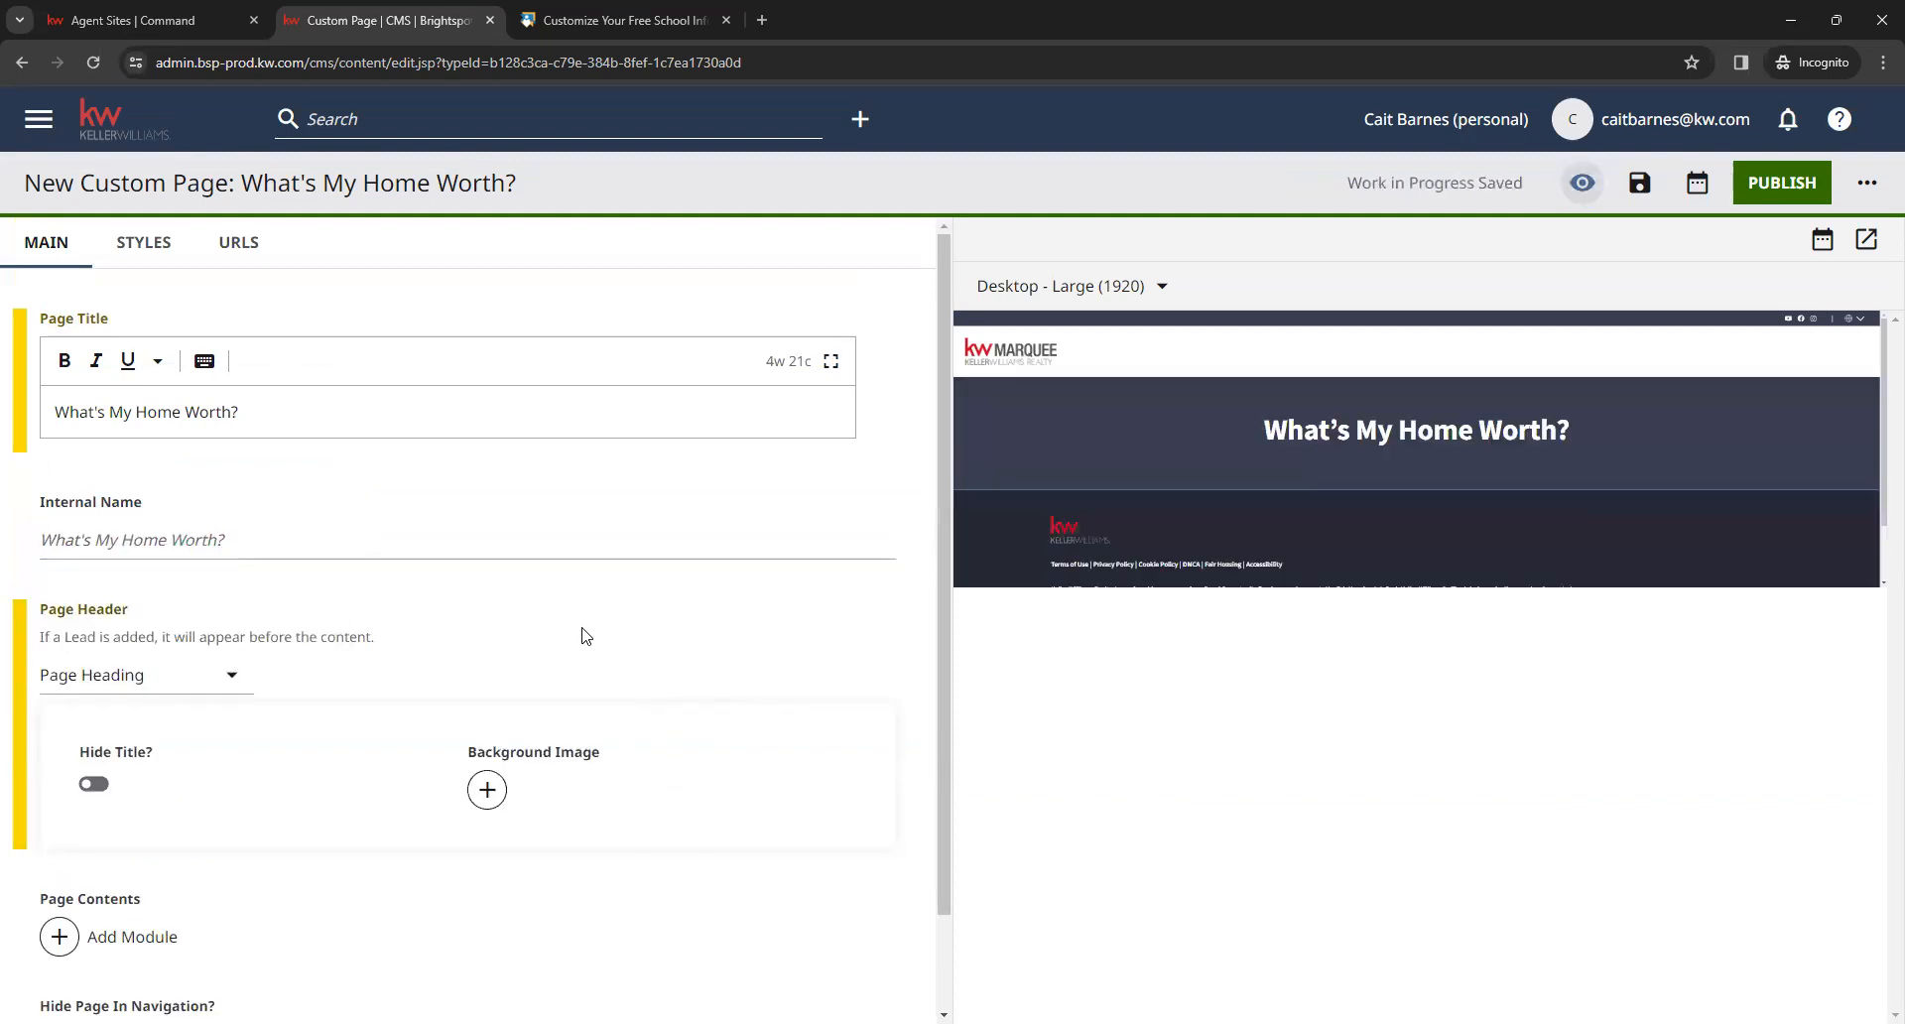
# Add a Home Value Search Component module to the page contents and bring its title and description fields into view
pyautogui.scroll(-2, 603, 623)
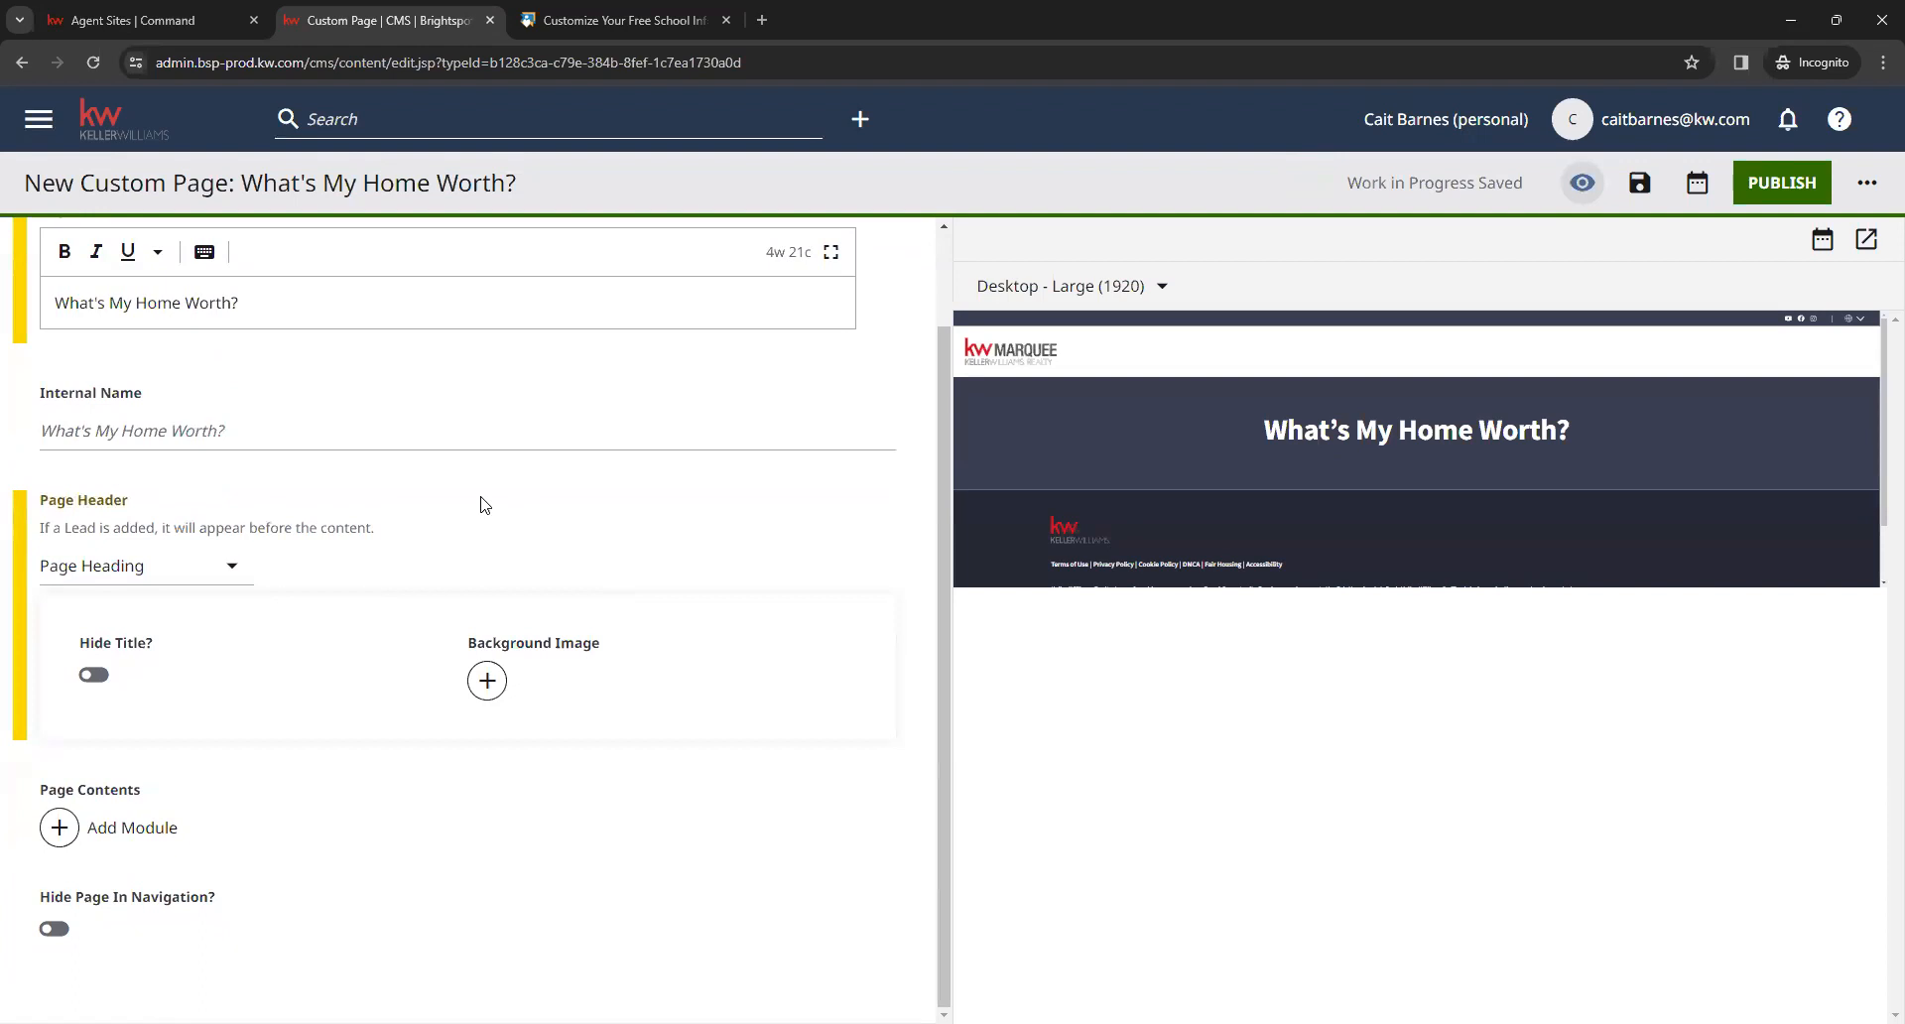
pyautogui.moveTo(129, 791); pyautogui.dragTo(47, 793)
pyautogui.click(110, 808)
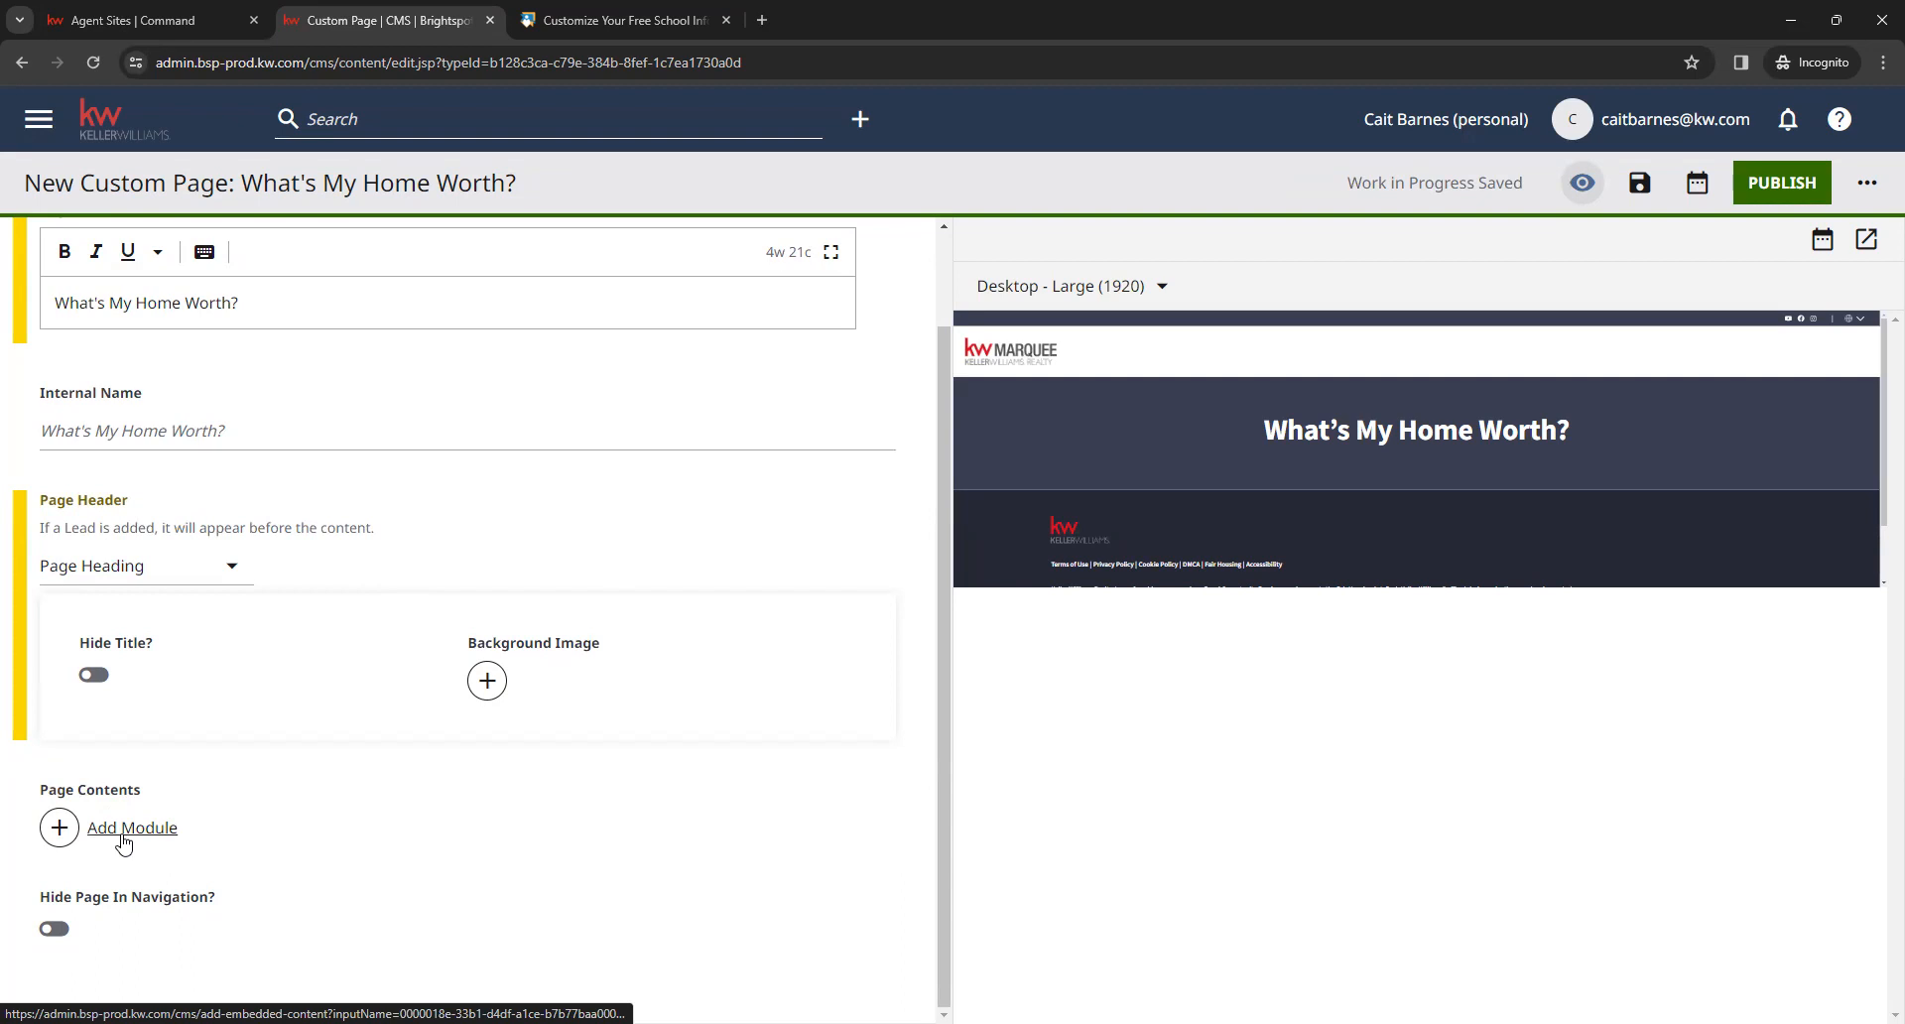
pyautogui.click(124, 841)
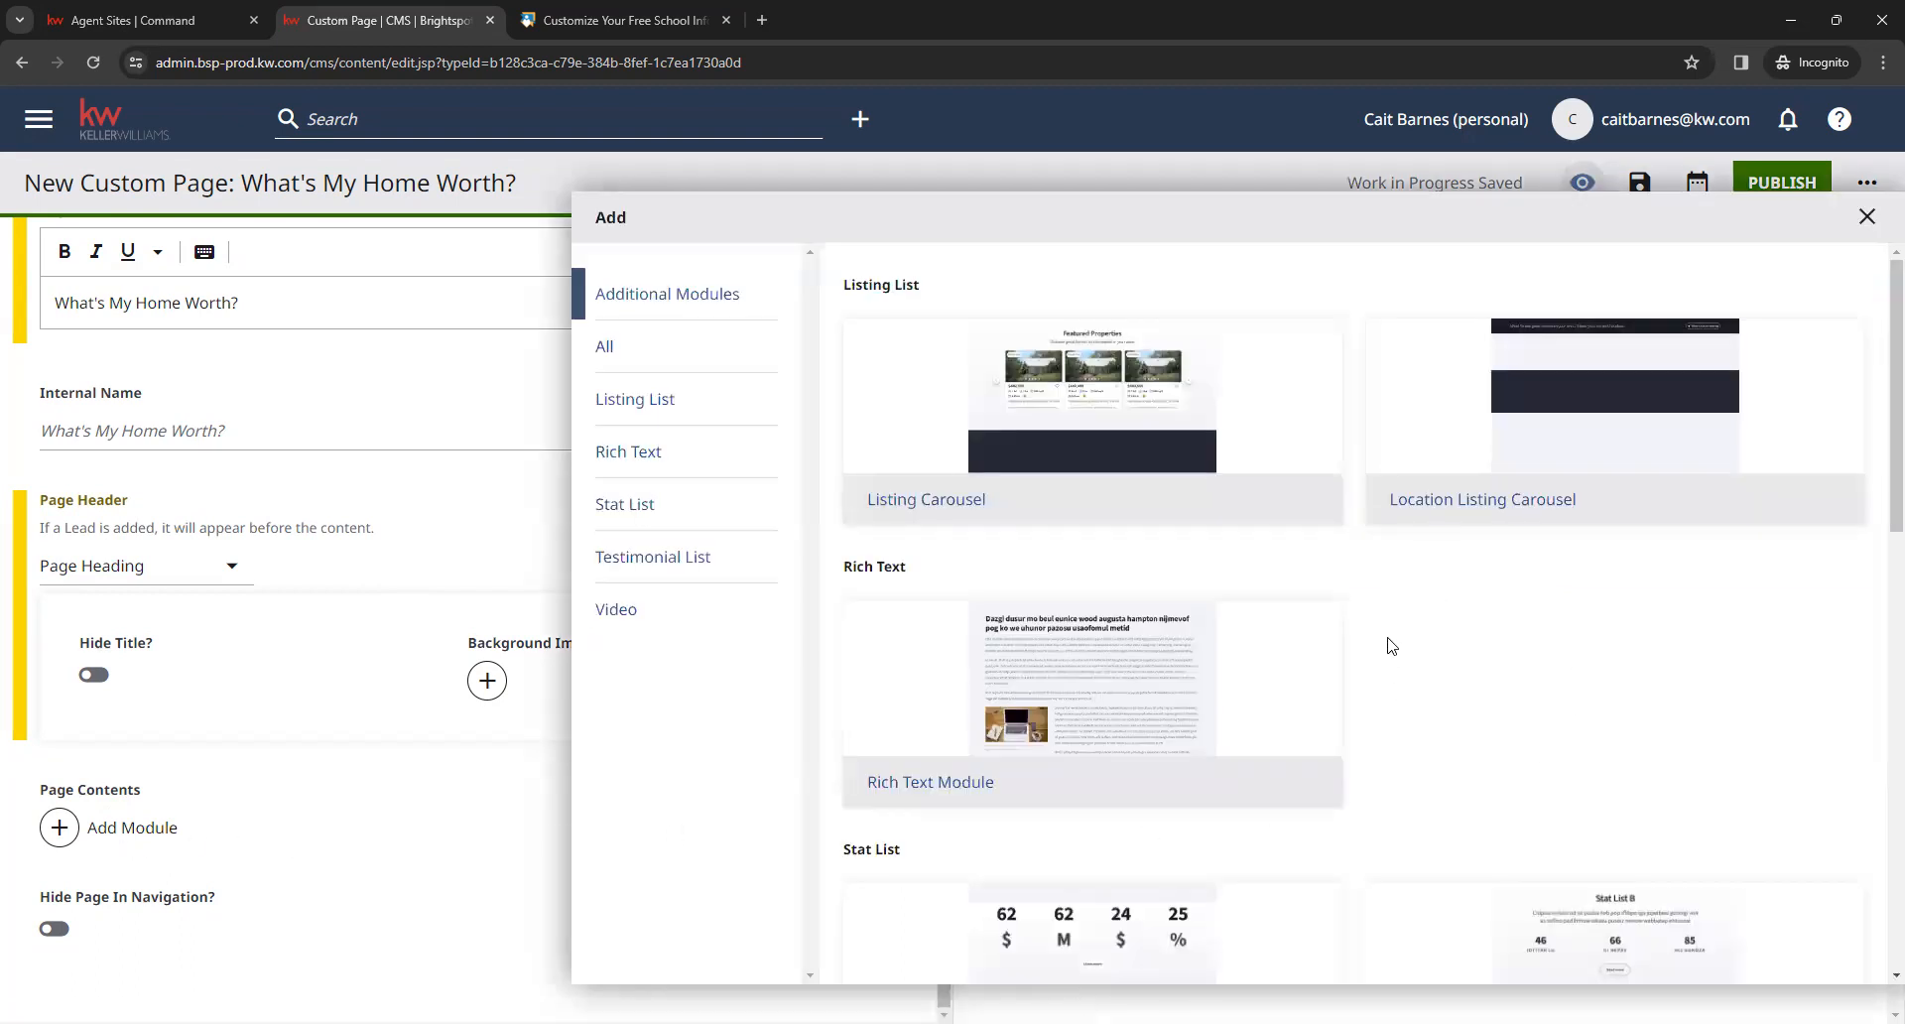
pyautogui.scroll(-6, 1392, 646)
pyautogui.scroll(-5, 1392, 646)
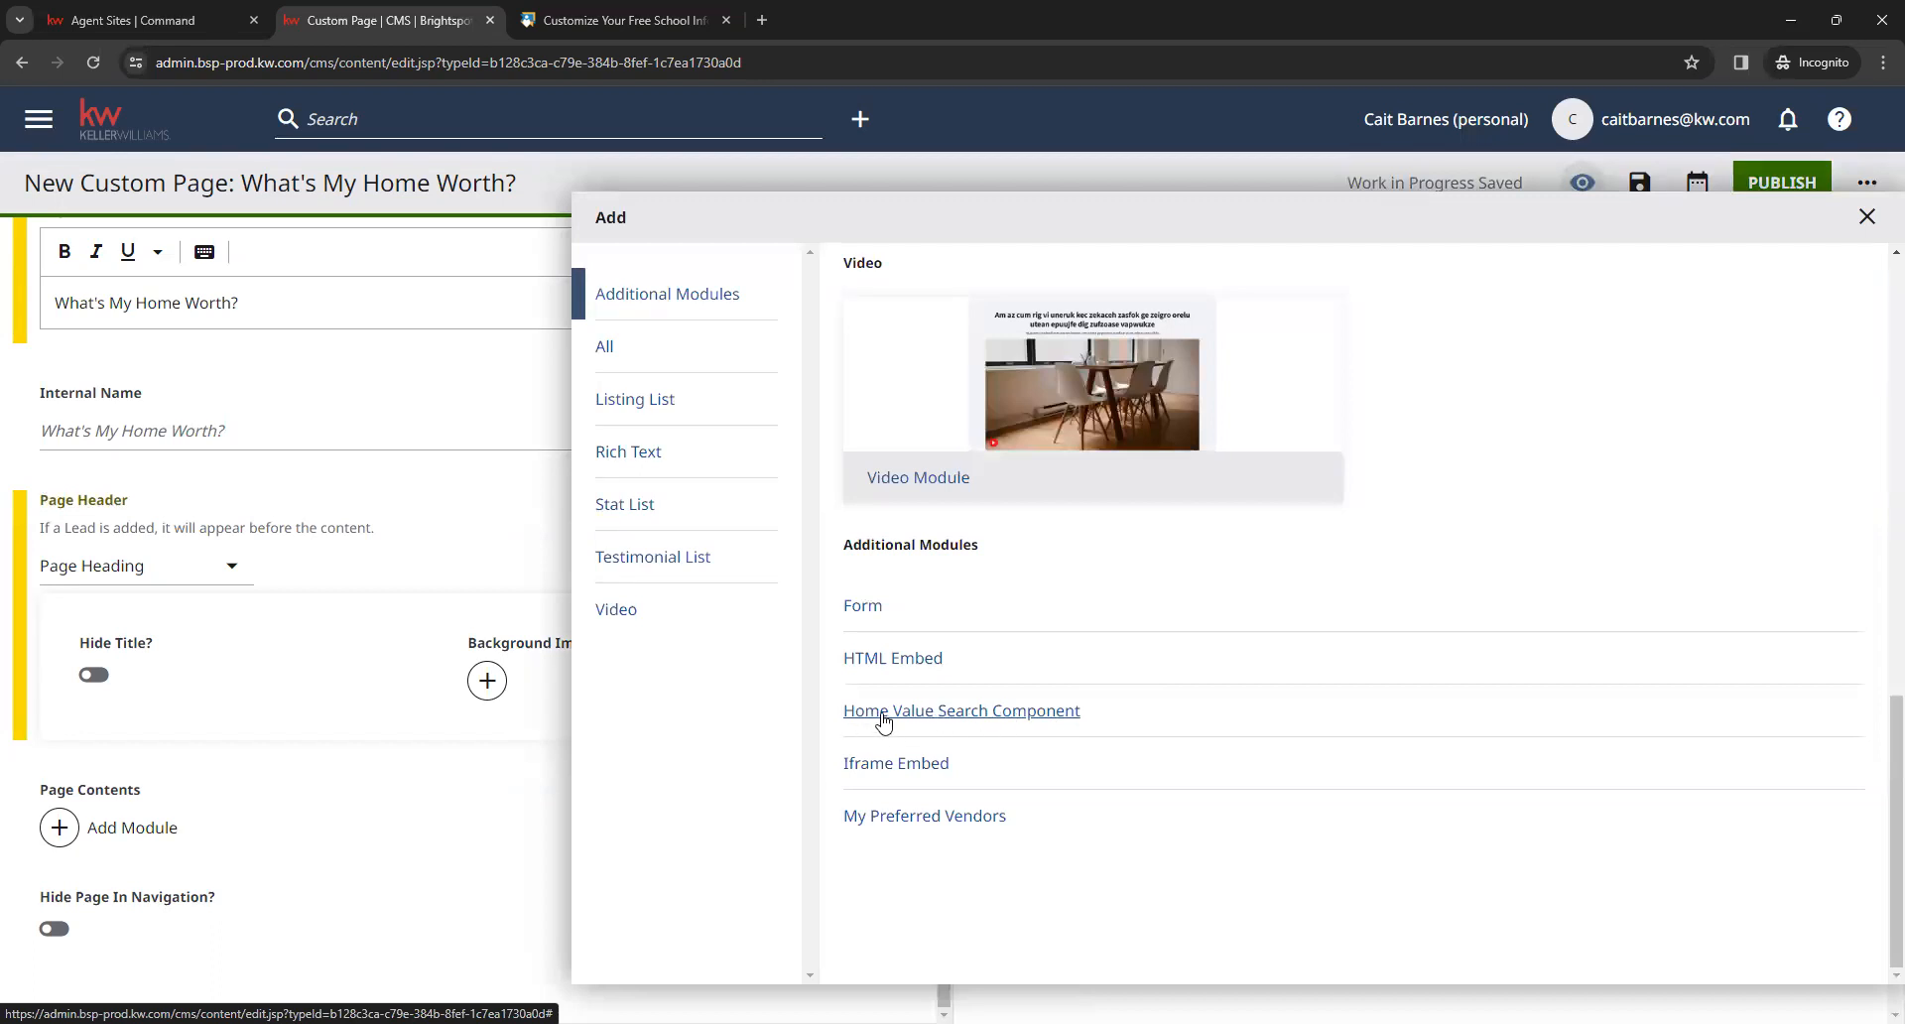
pyautogui.click(918, 715)
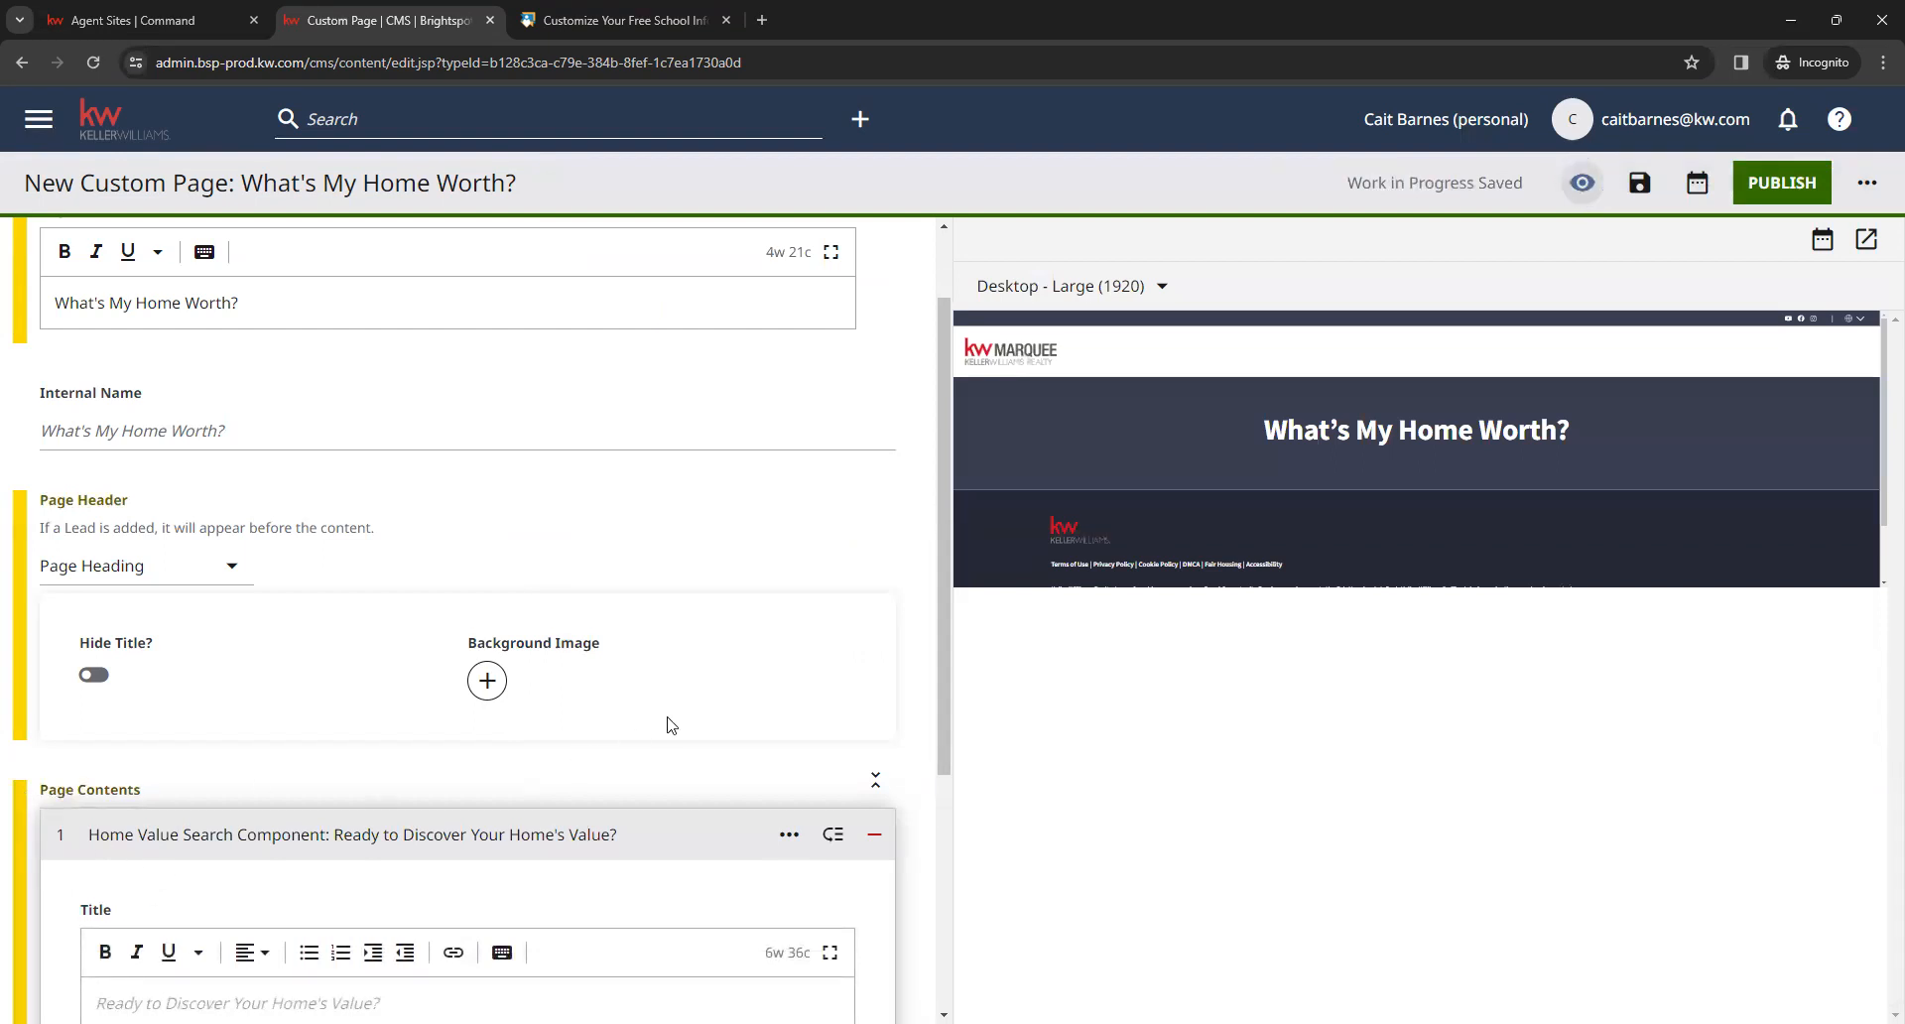
pyautogui.scroll(-5, 667, 725)
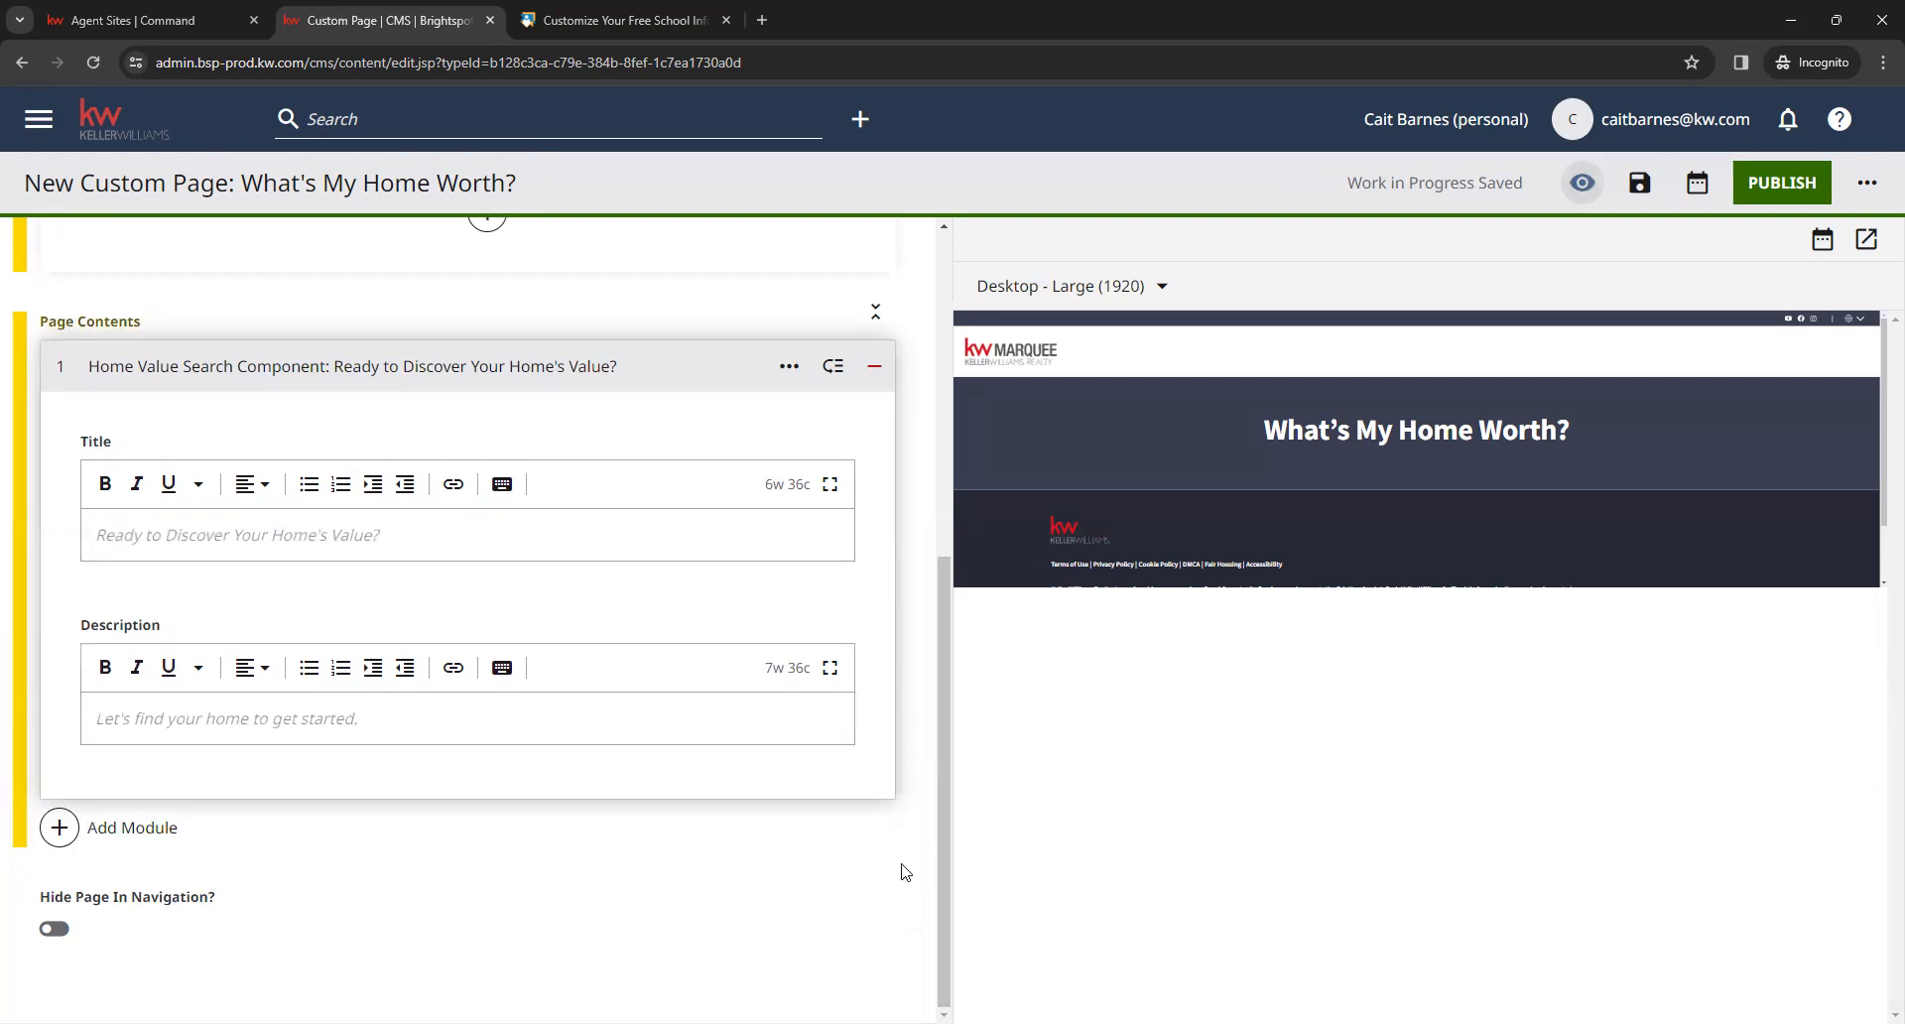
# Collapse the Home Value Search Component module and examine its heading, description and address search field in the page preview
pyautogui.click(615, 365)
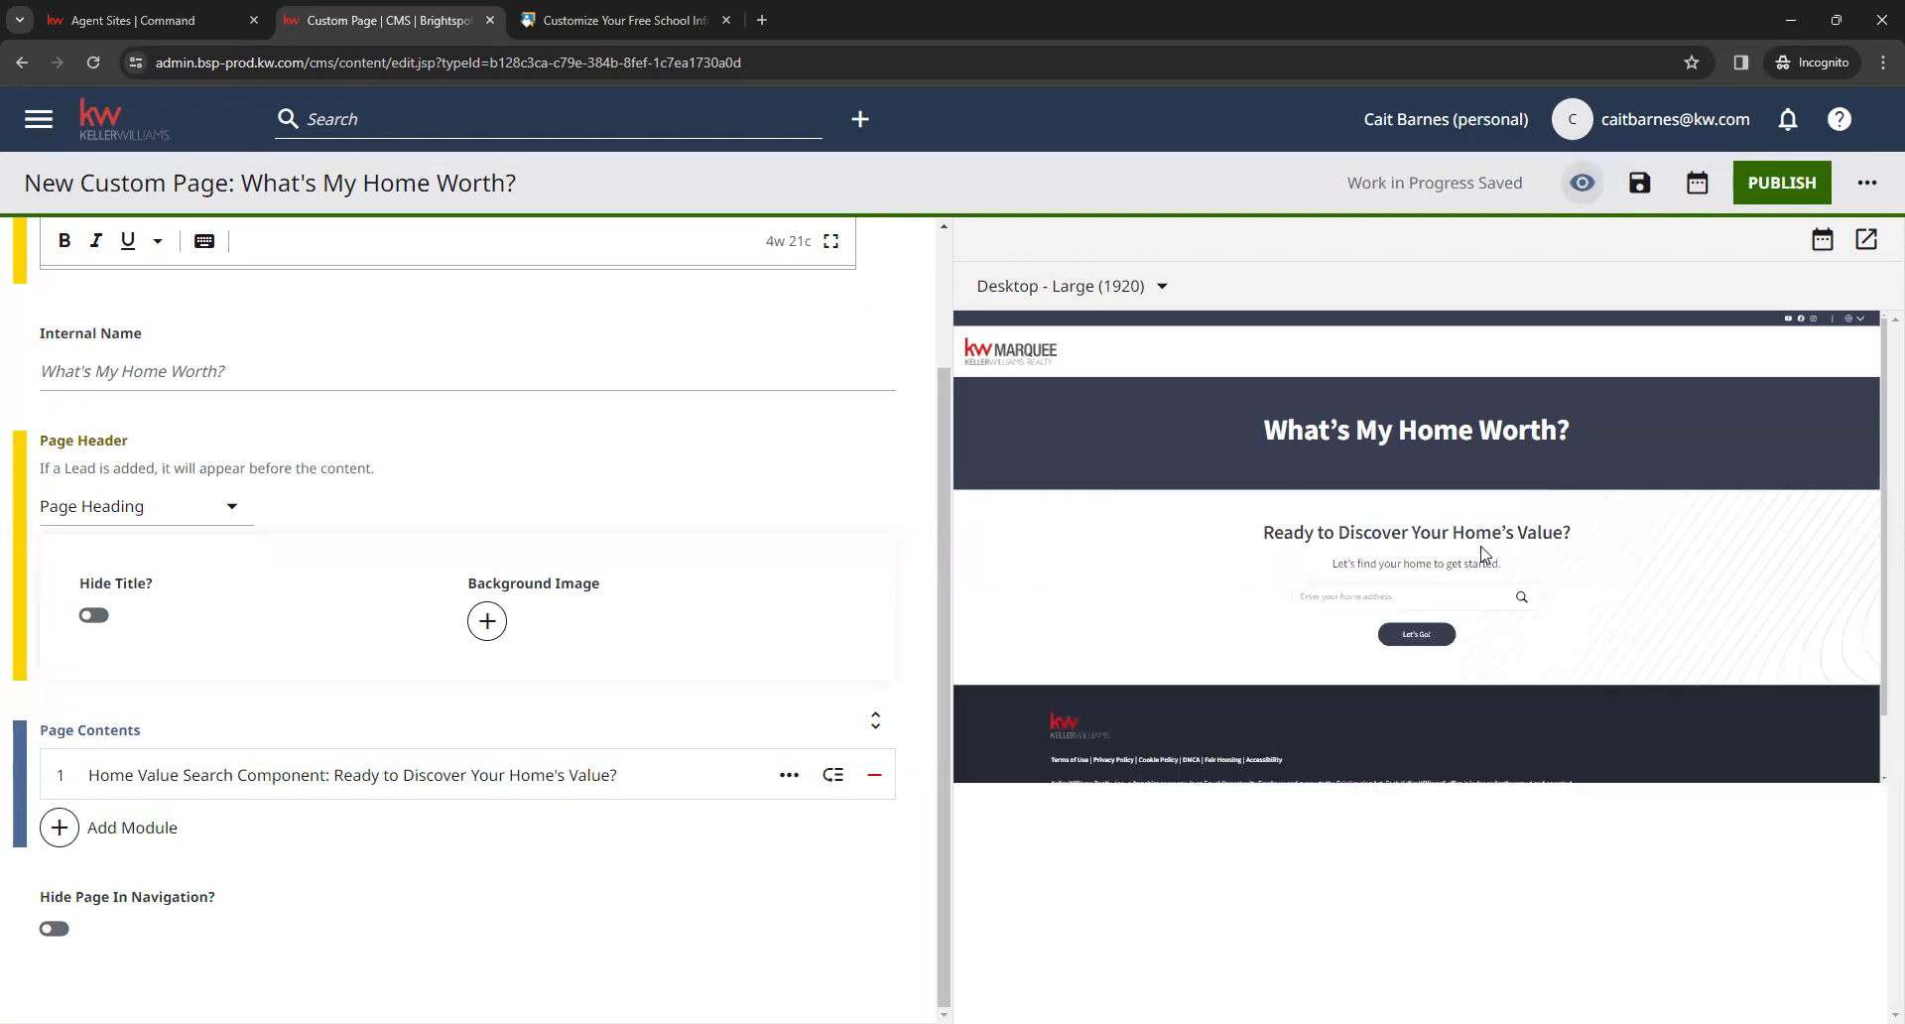
pyautogui.moveTo(1268, 541); pyautogui.dragTo(1538, 595)
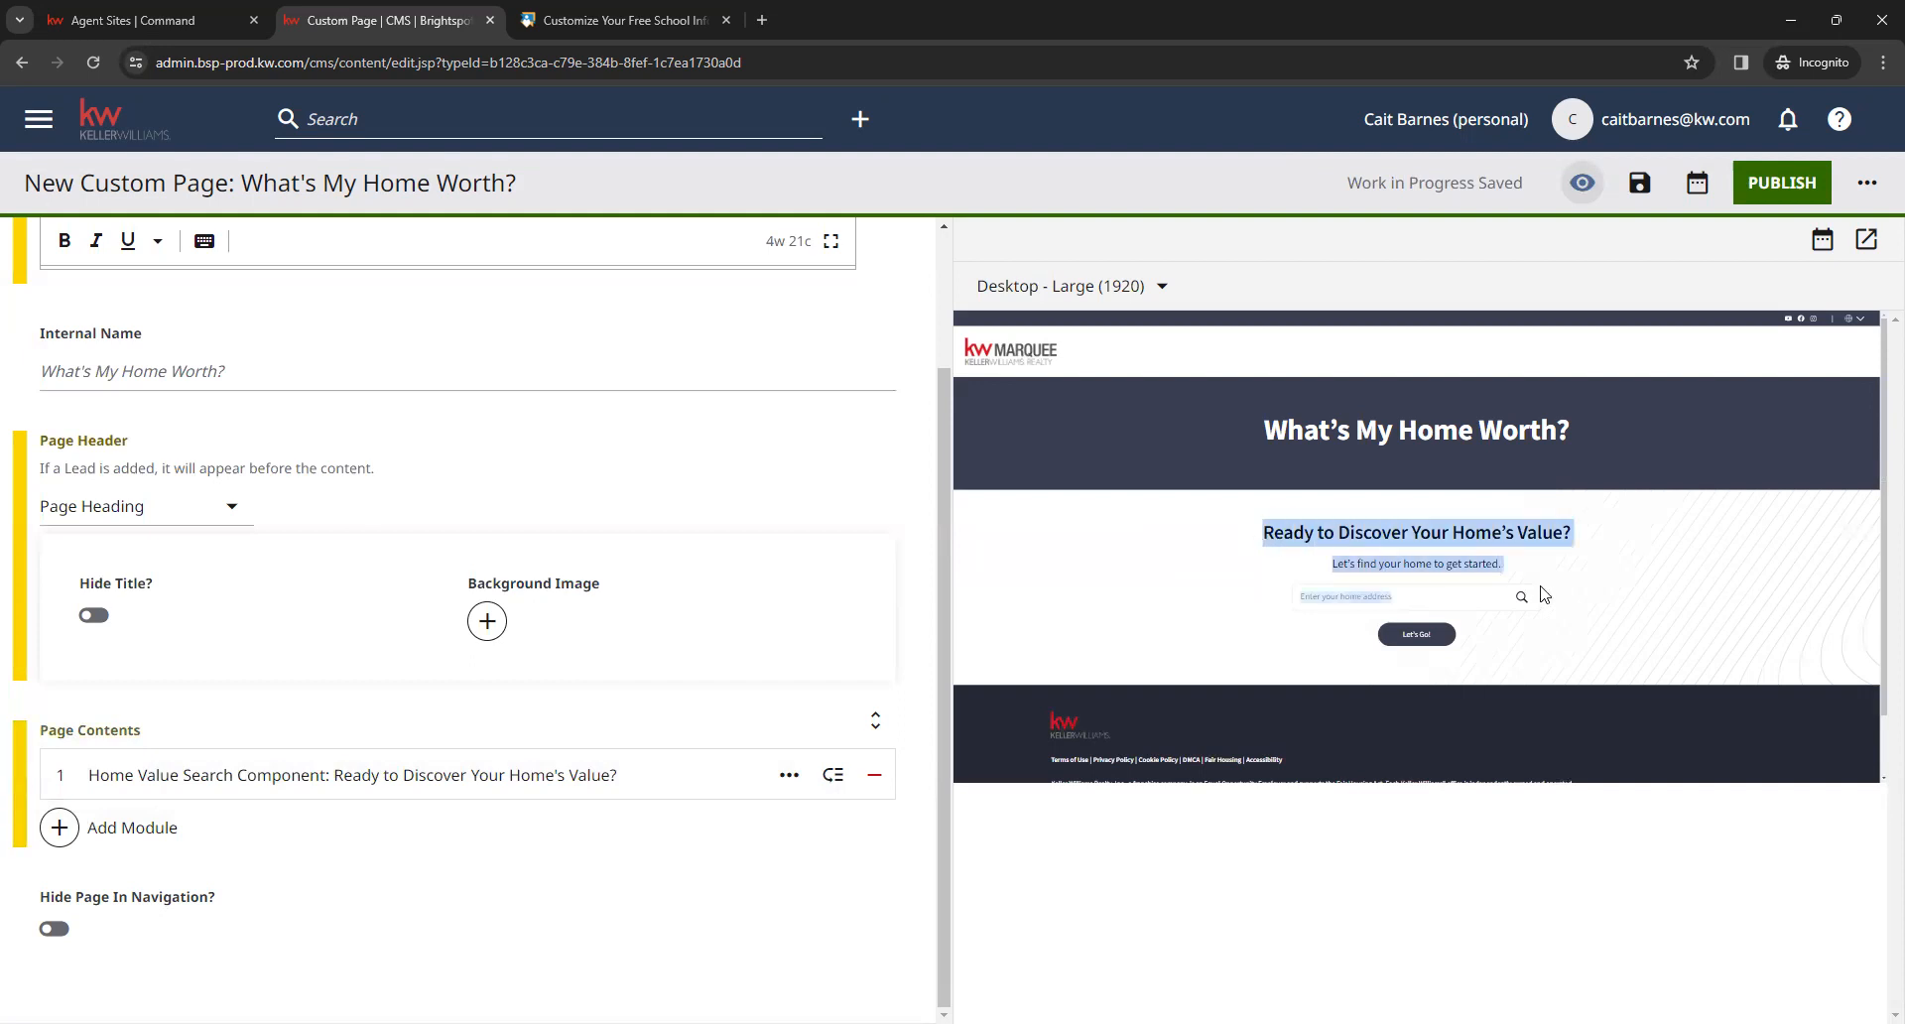
pyautogui.click(1587, 650)
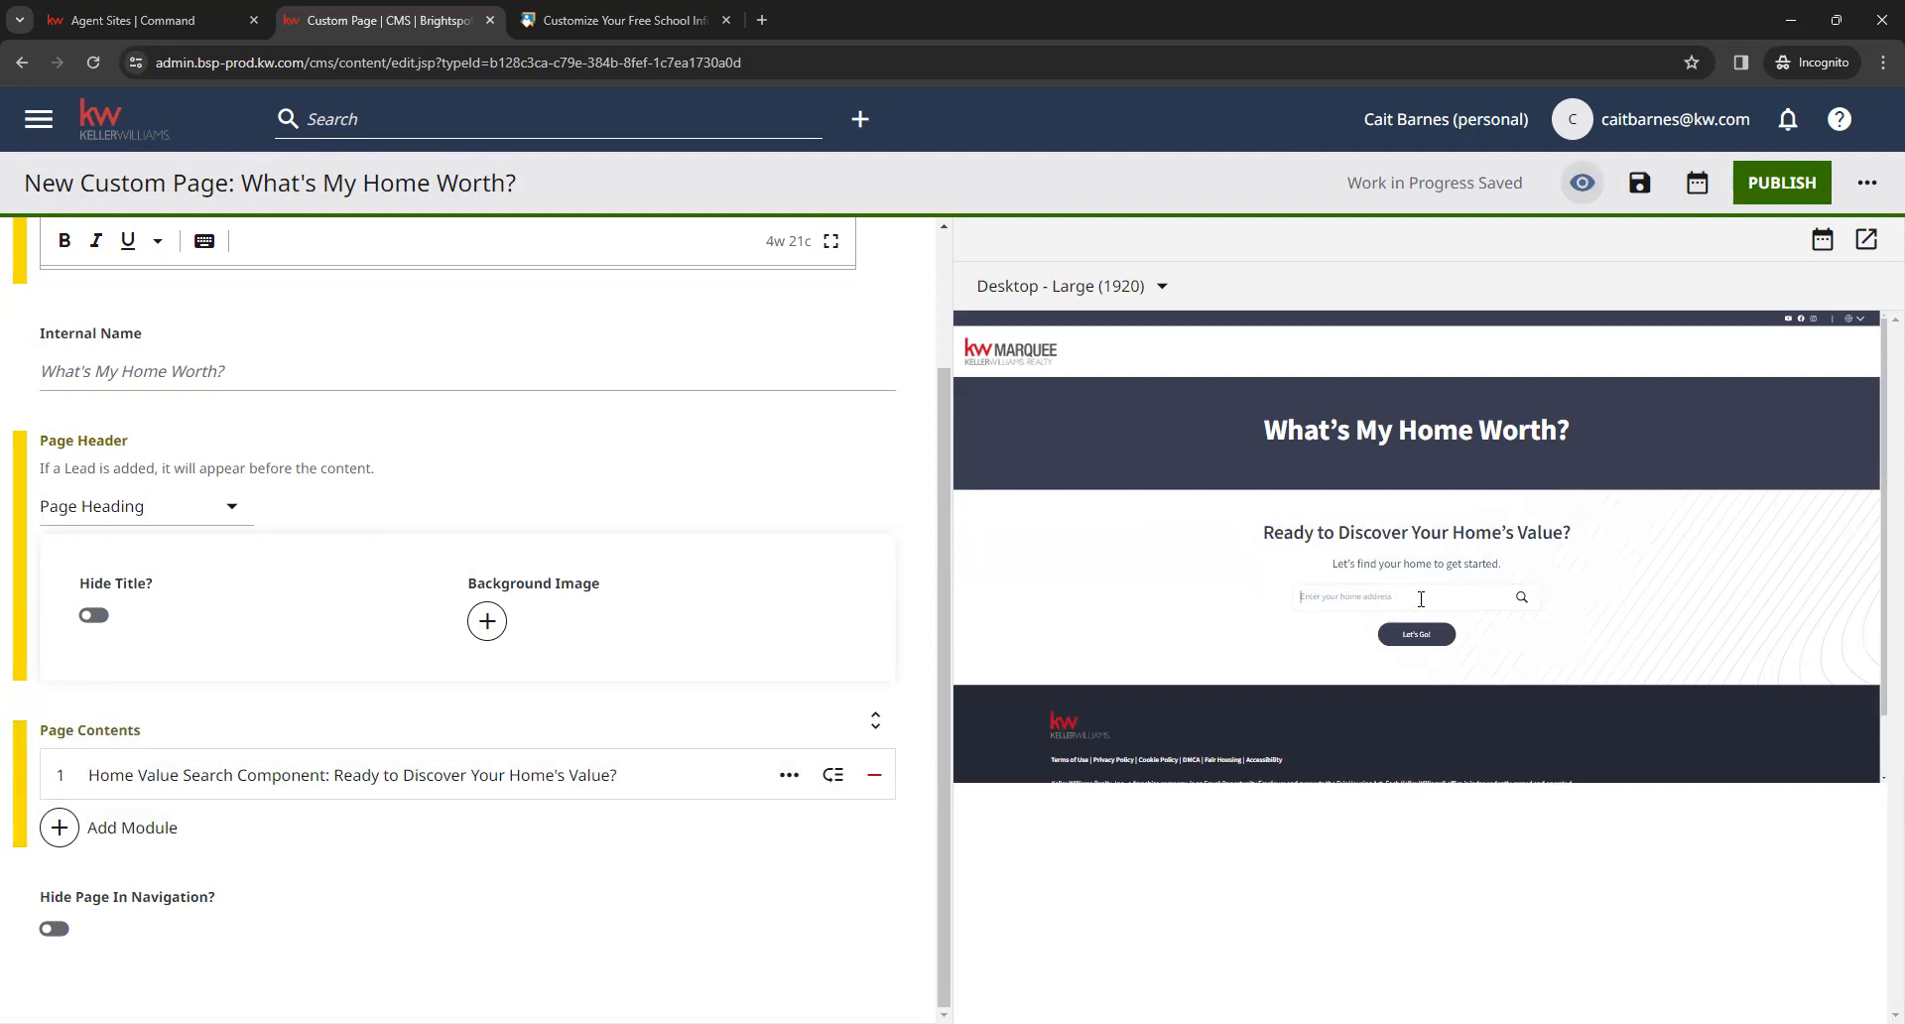
pyautogui.click(1367, 601)
# Add a Form module using the shared Contact Me form below the home value search and publish the page
pyautogui.click(120, 839)
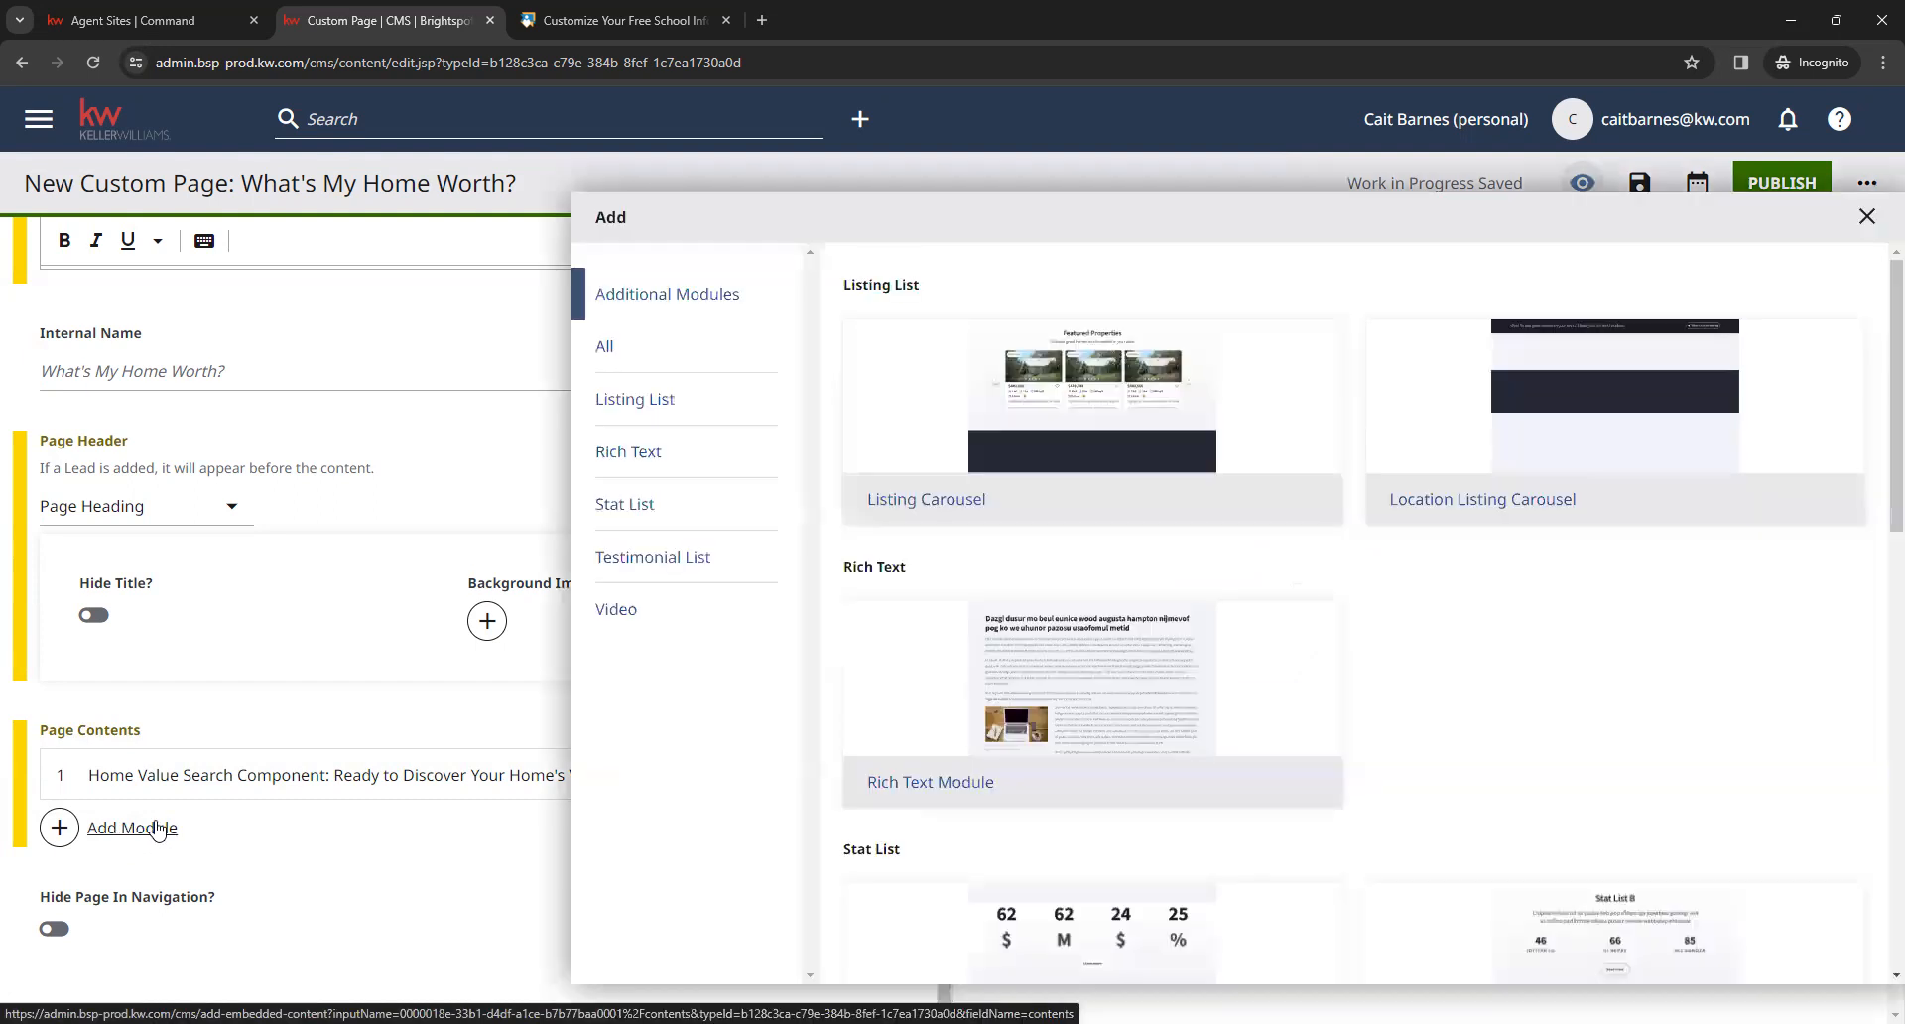
pyautogui.scroll(-10, 1176, 535)
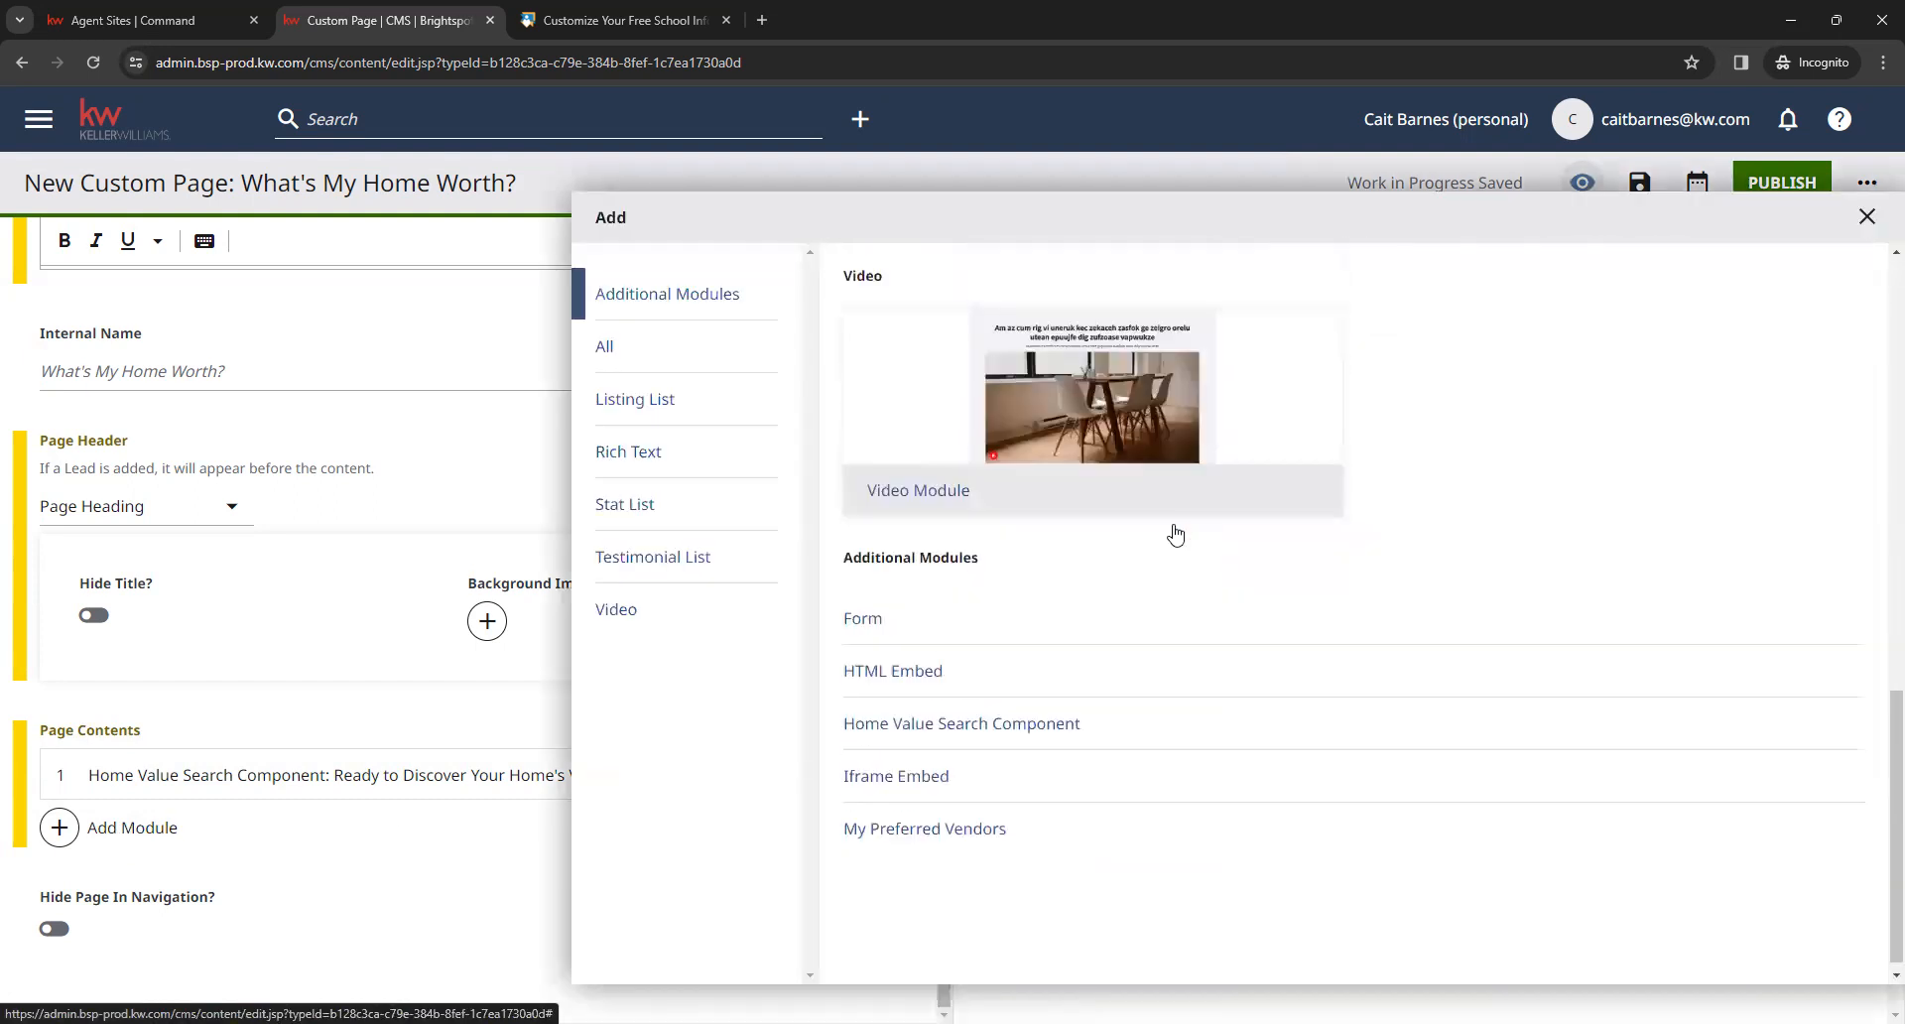
pyautogui.click(862, 616)
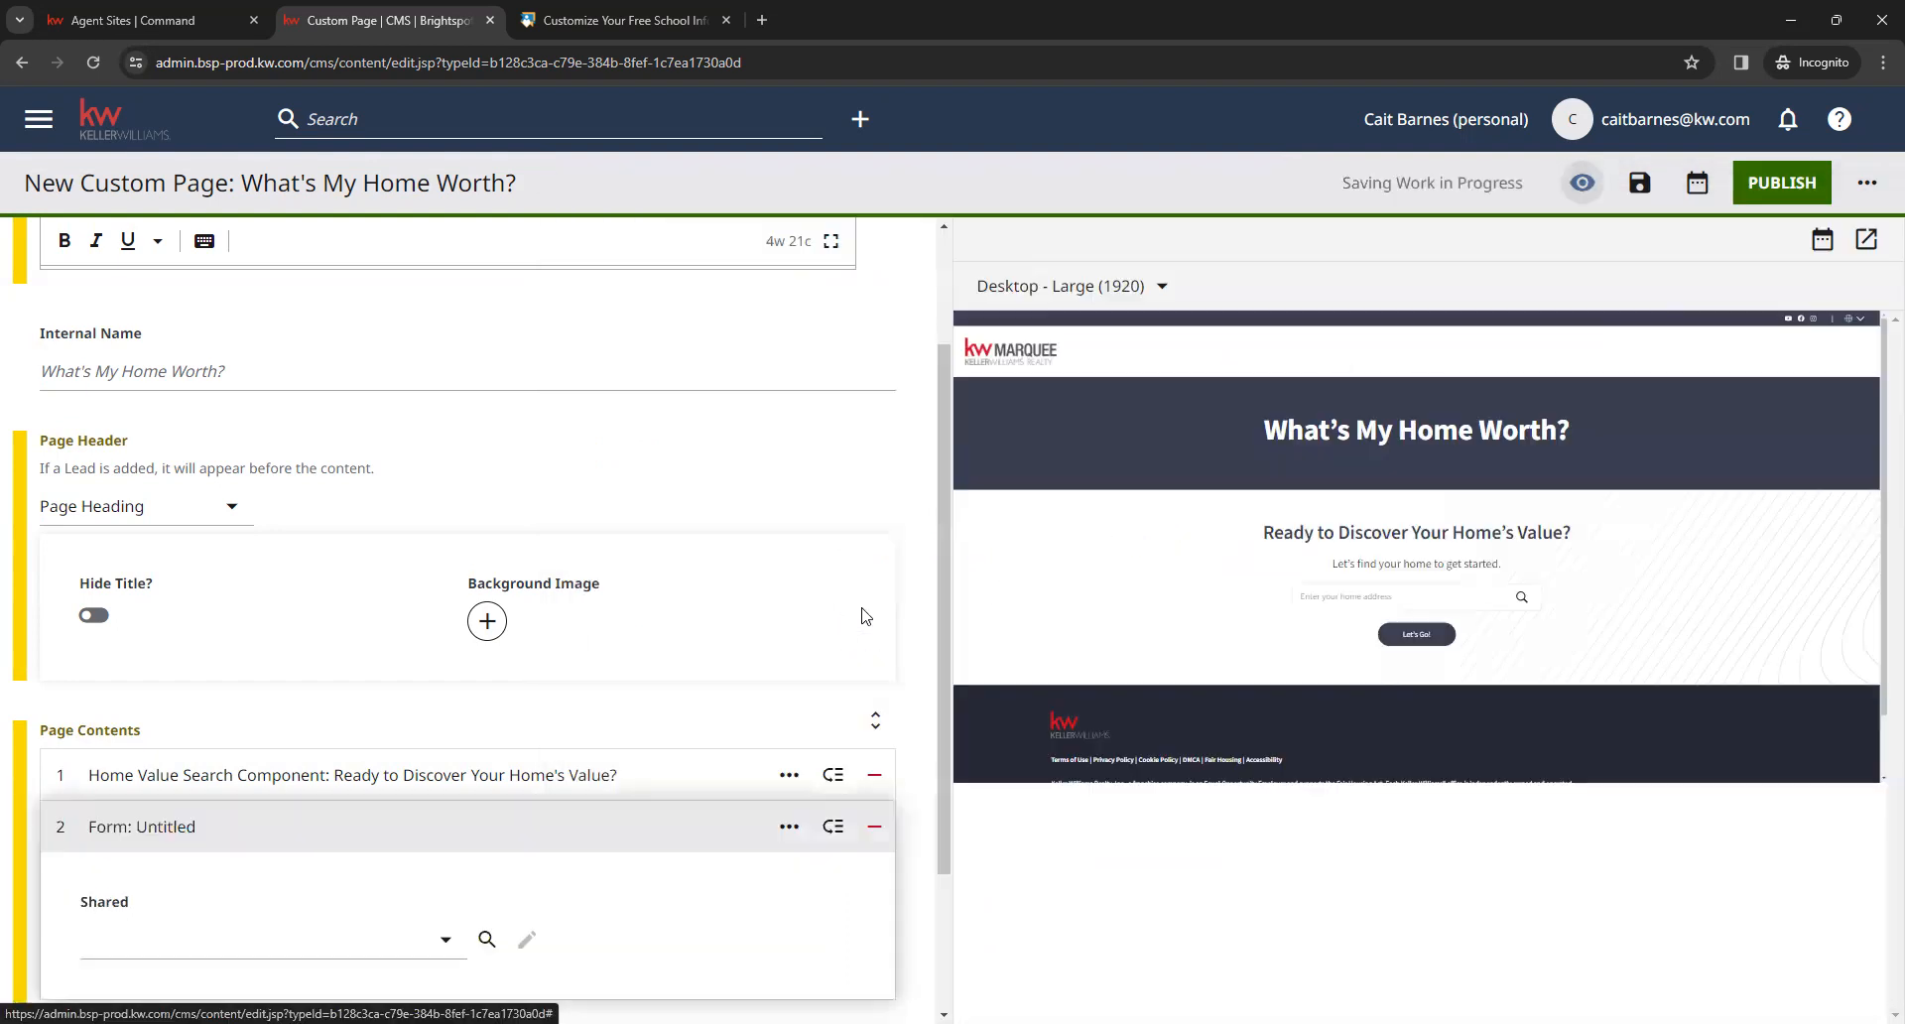
pyautogui.scroll(-2, 898, 631)
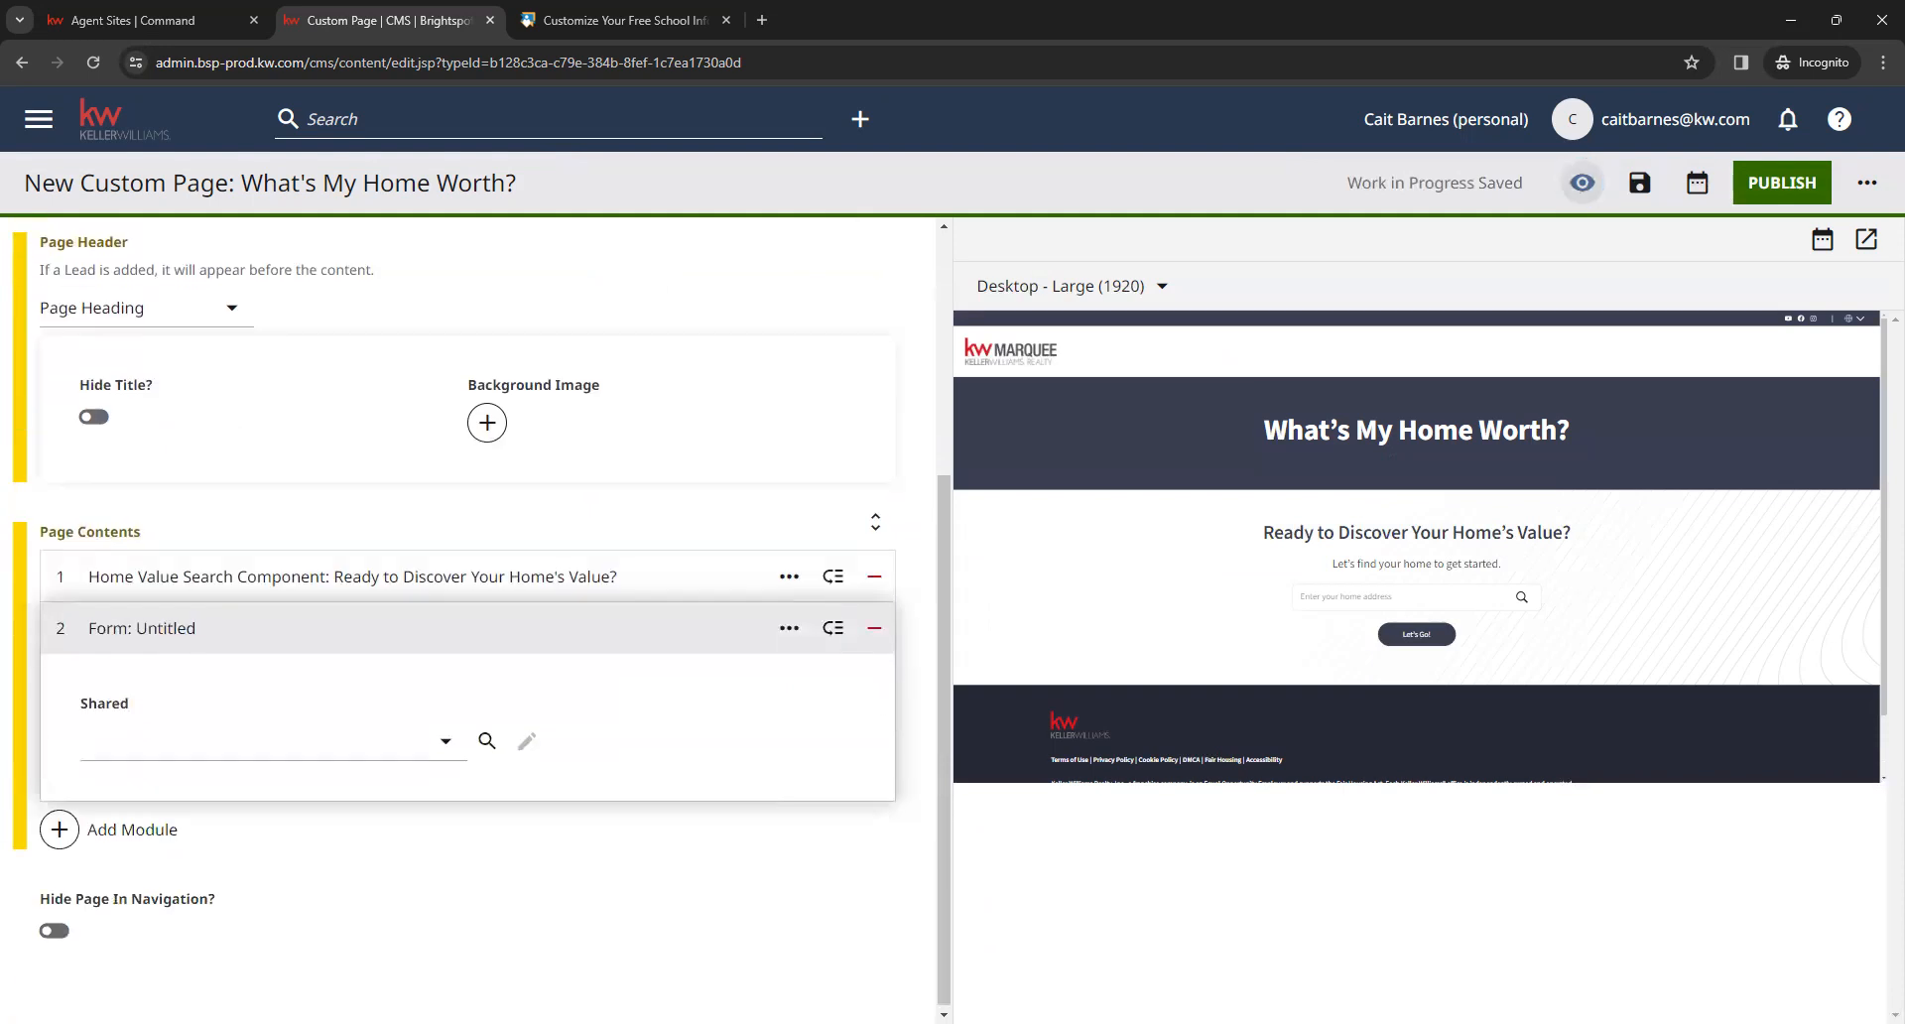
pyautogui.click(250, 735)
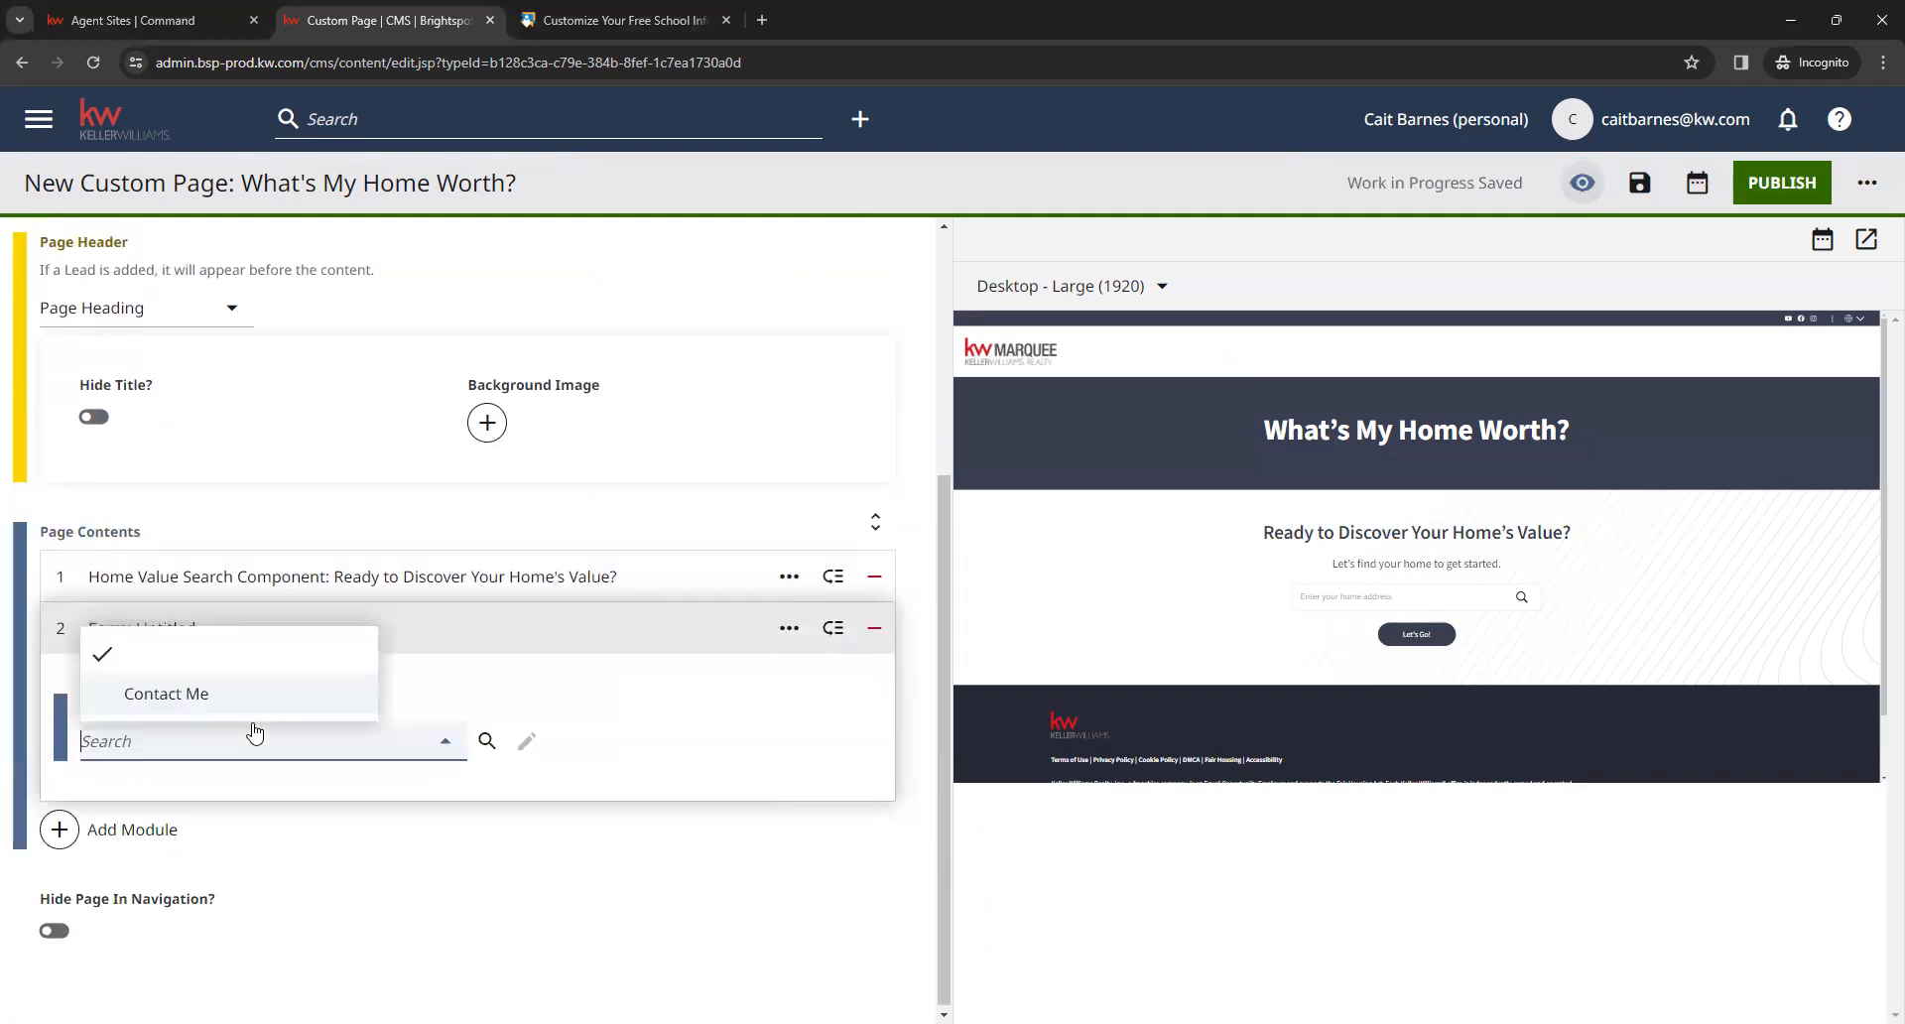
pyautogui.click(186, 695)
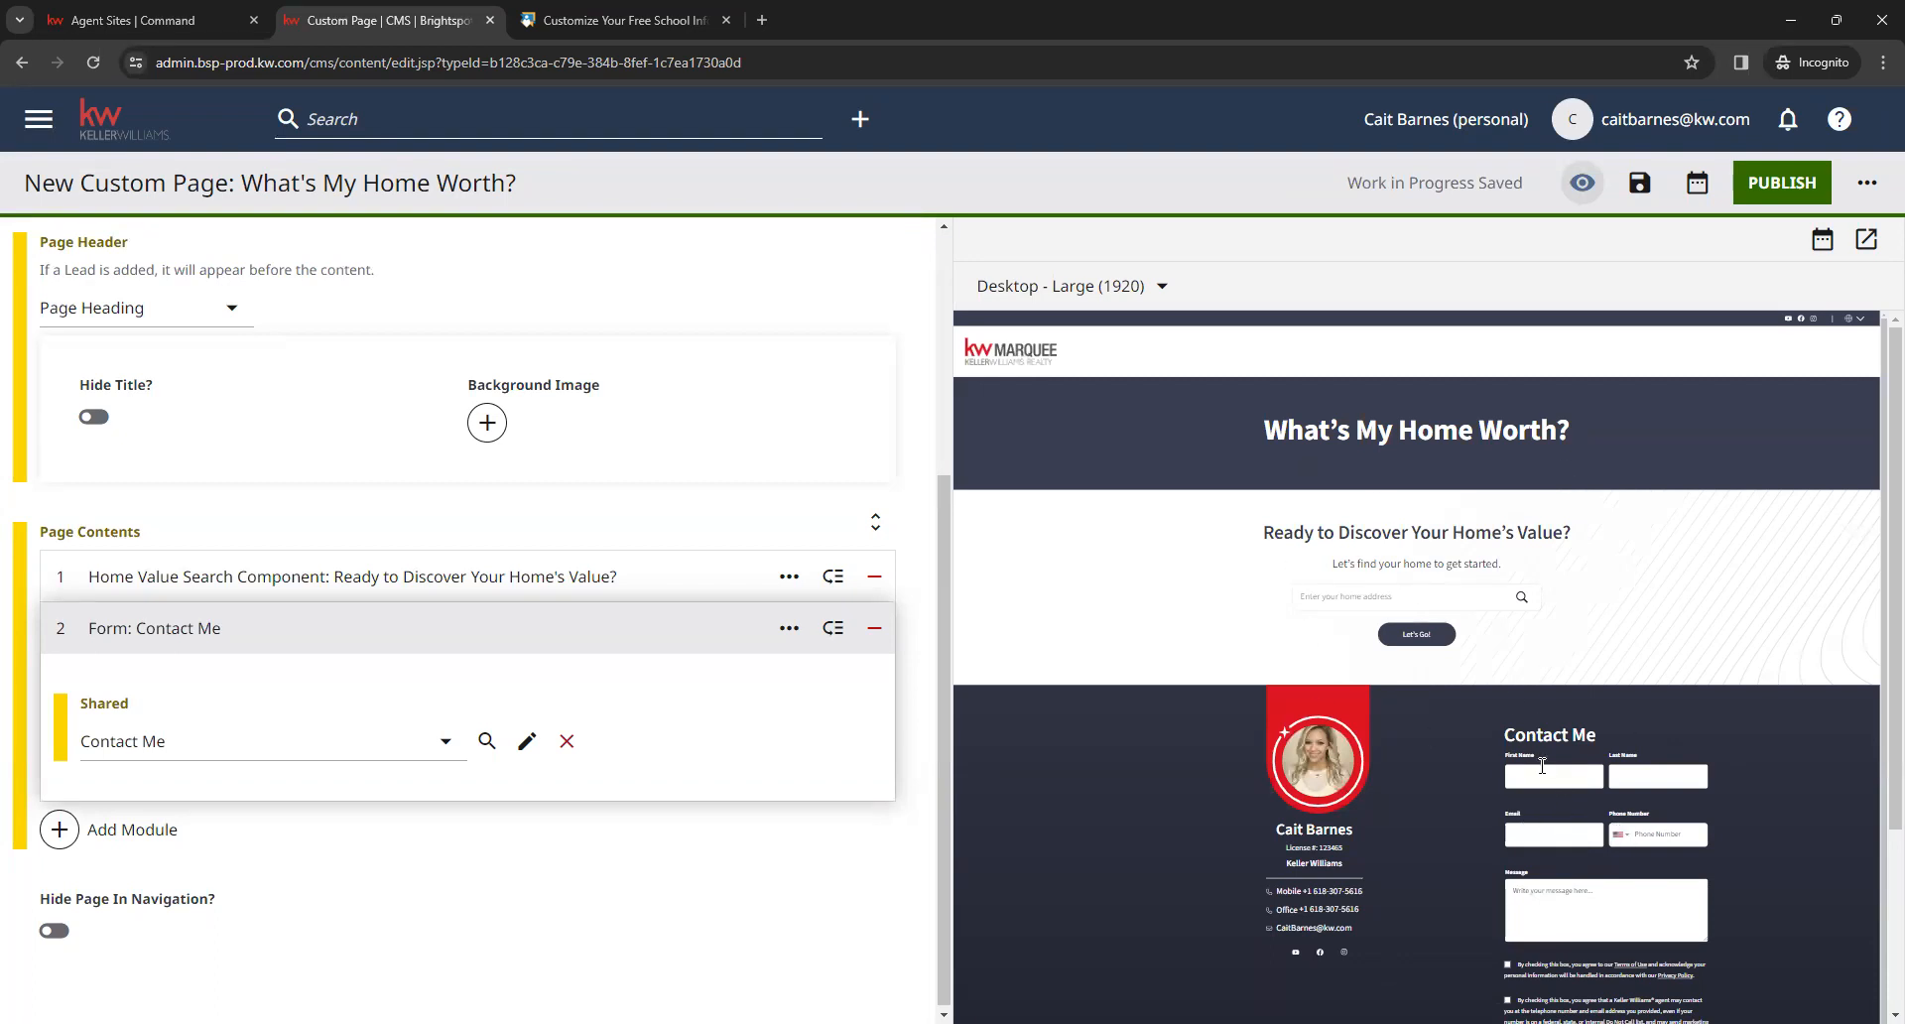
pyautogui.click(1772, 180)
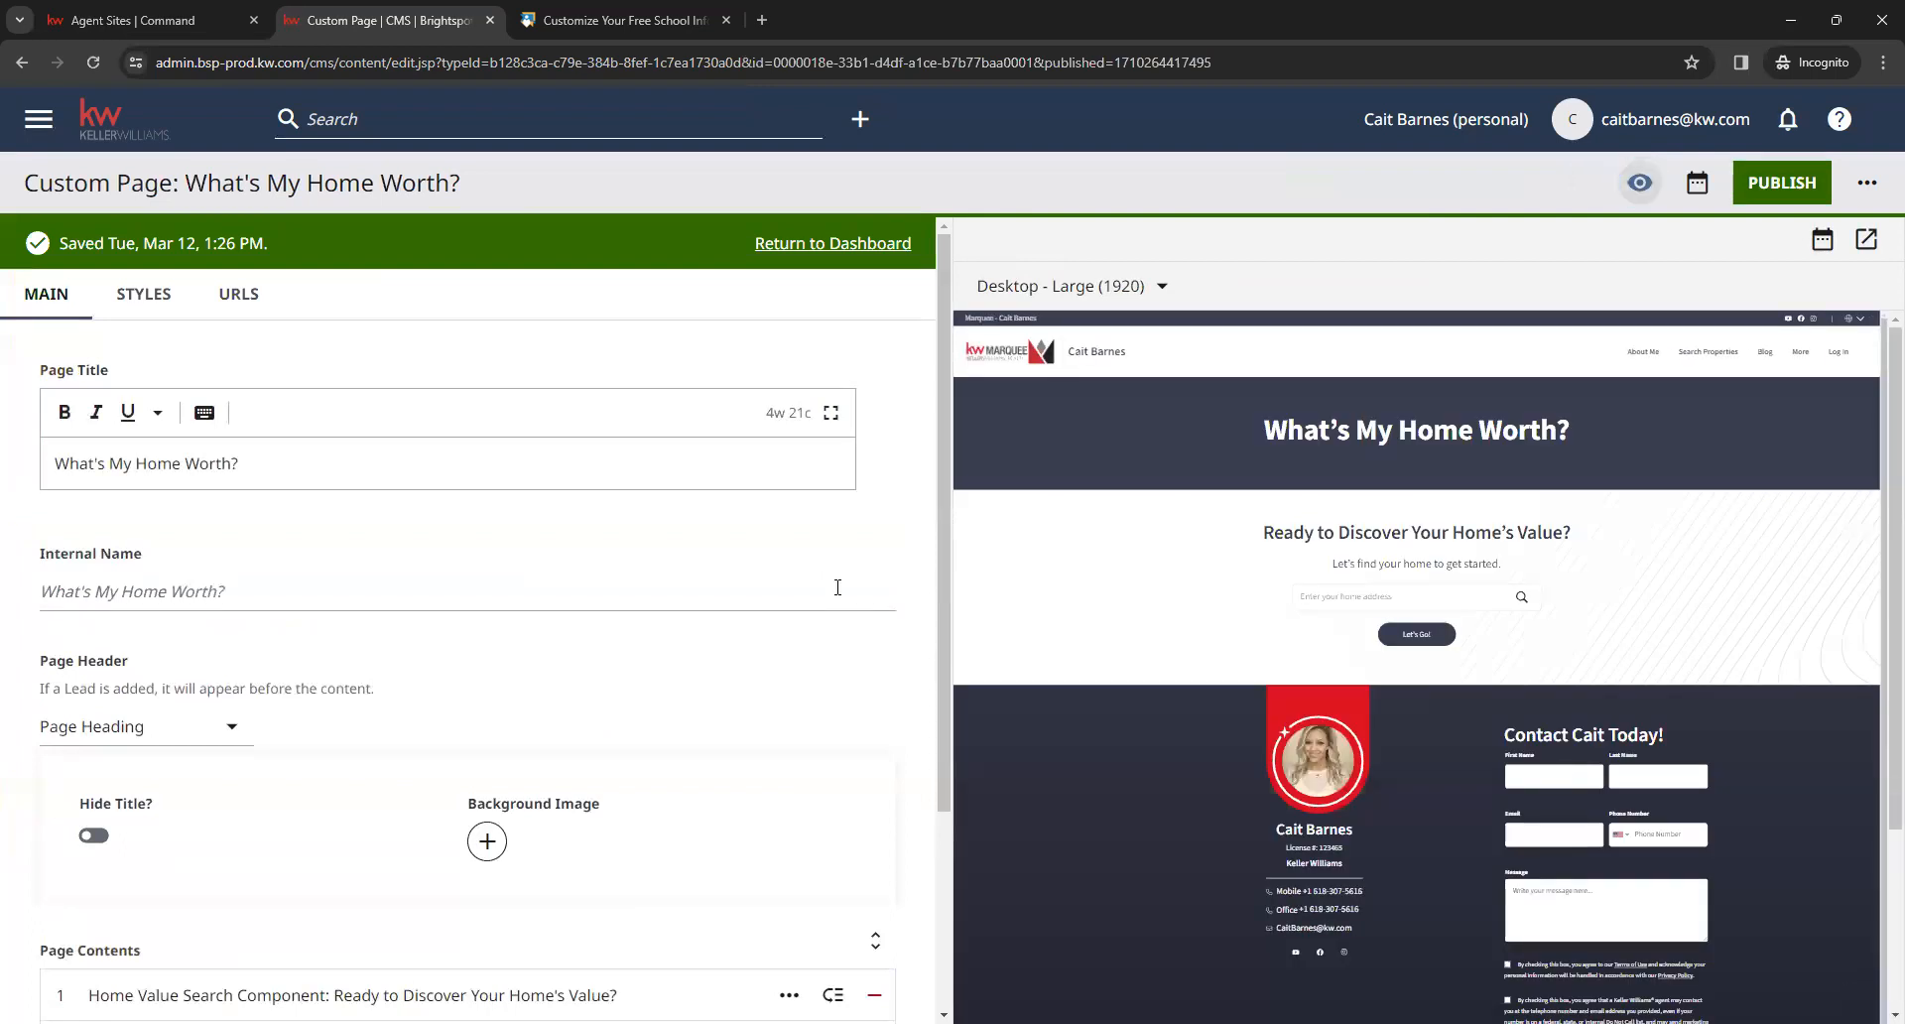
# Return to the dashboard and create a new custom page titled "Download My App!"
pyautogui.click(134, 124)
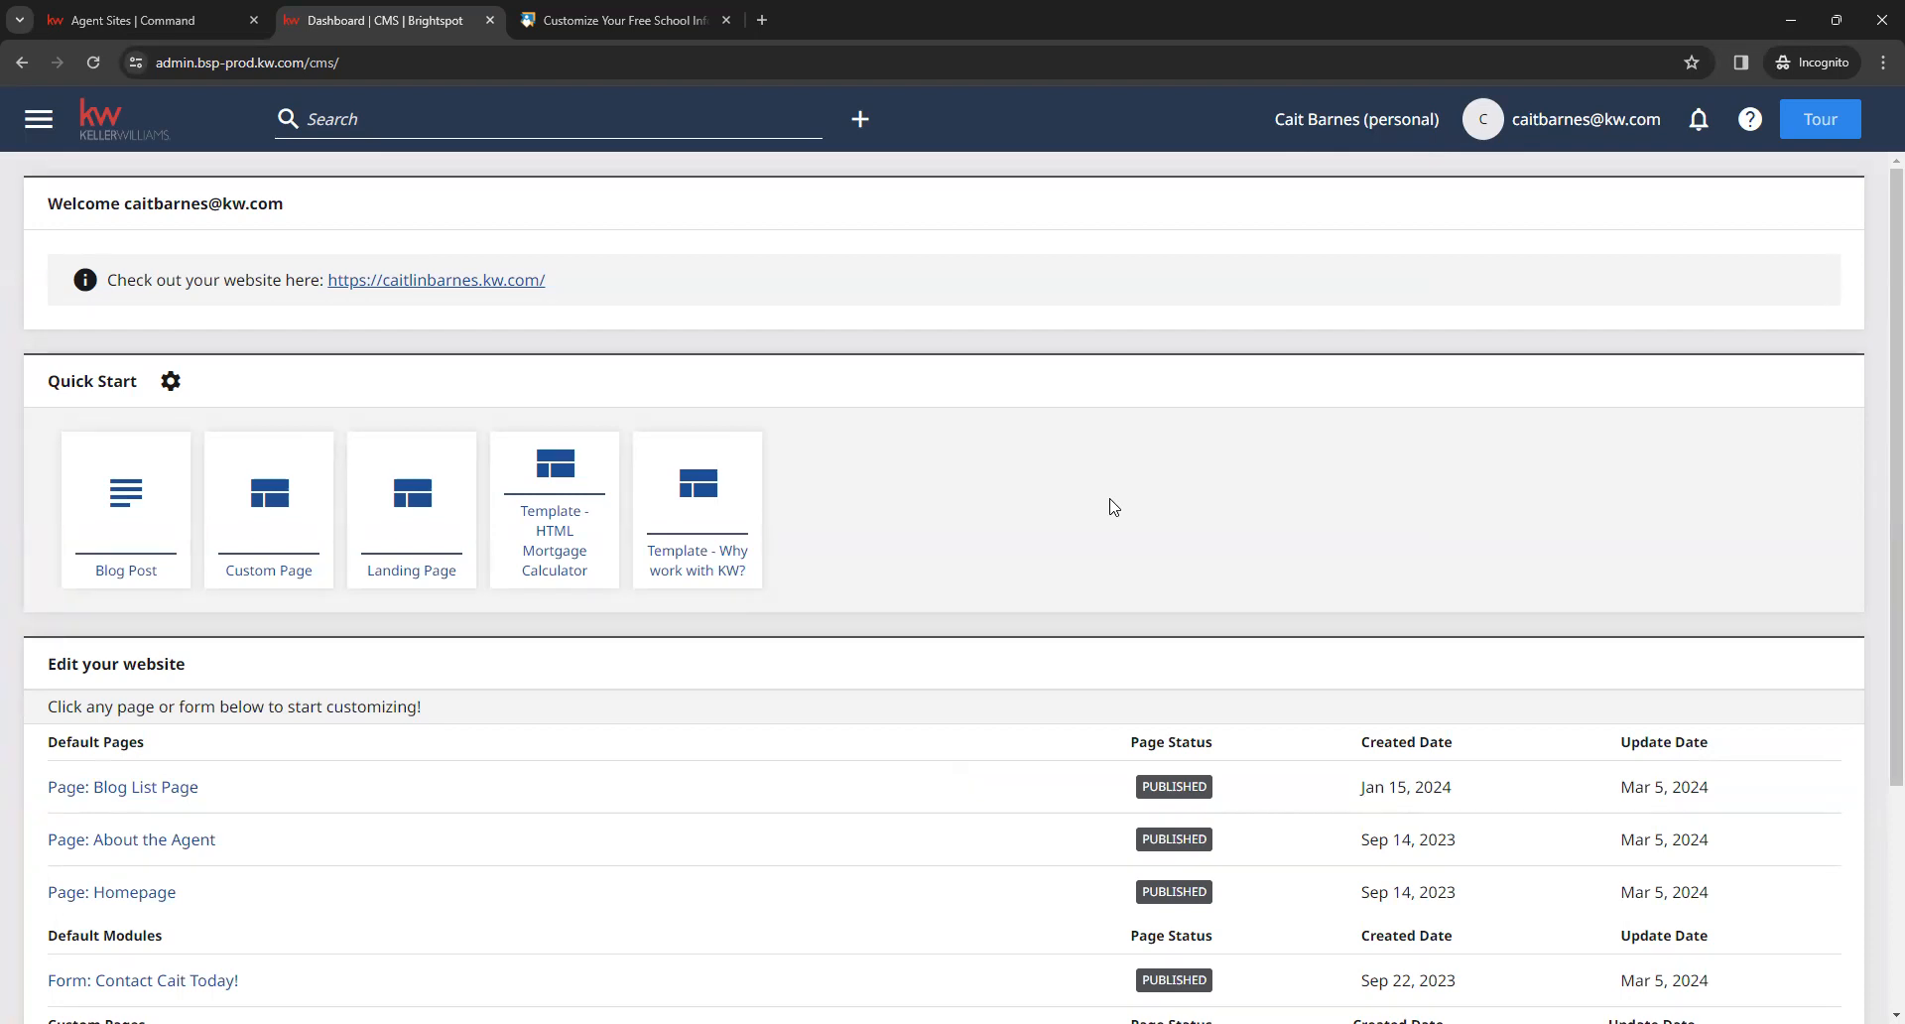
pyautogui.click(253, 535)
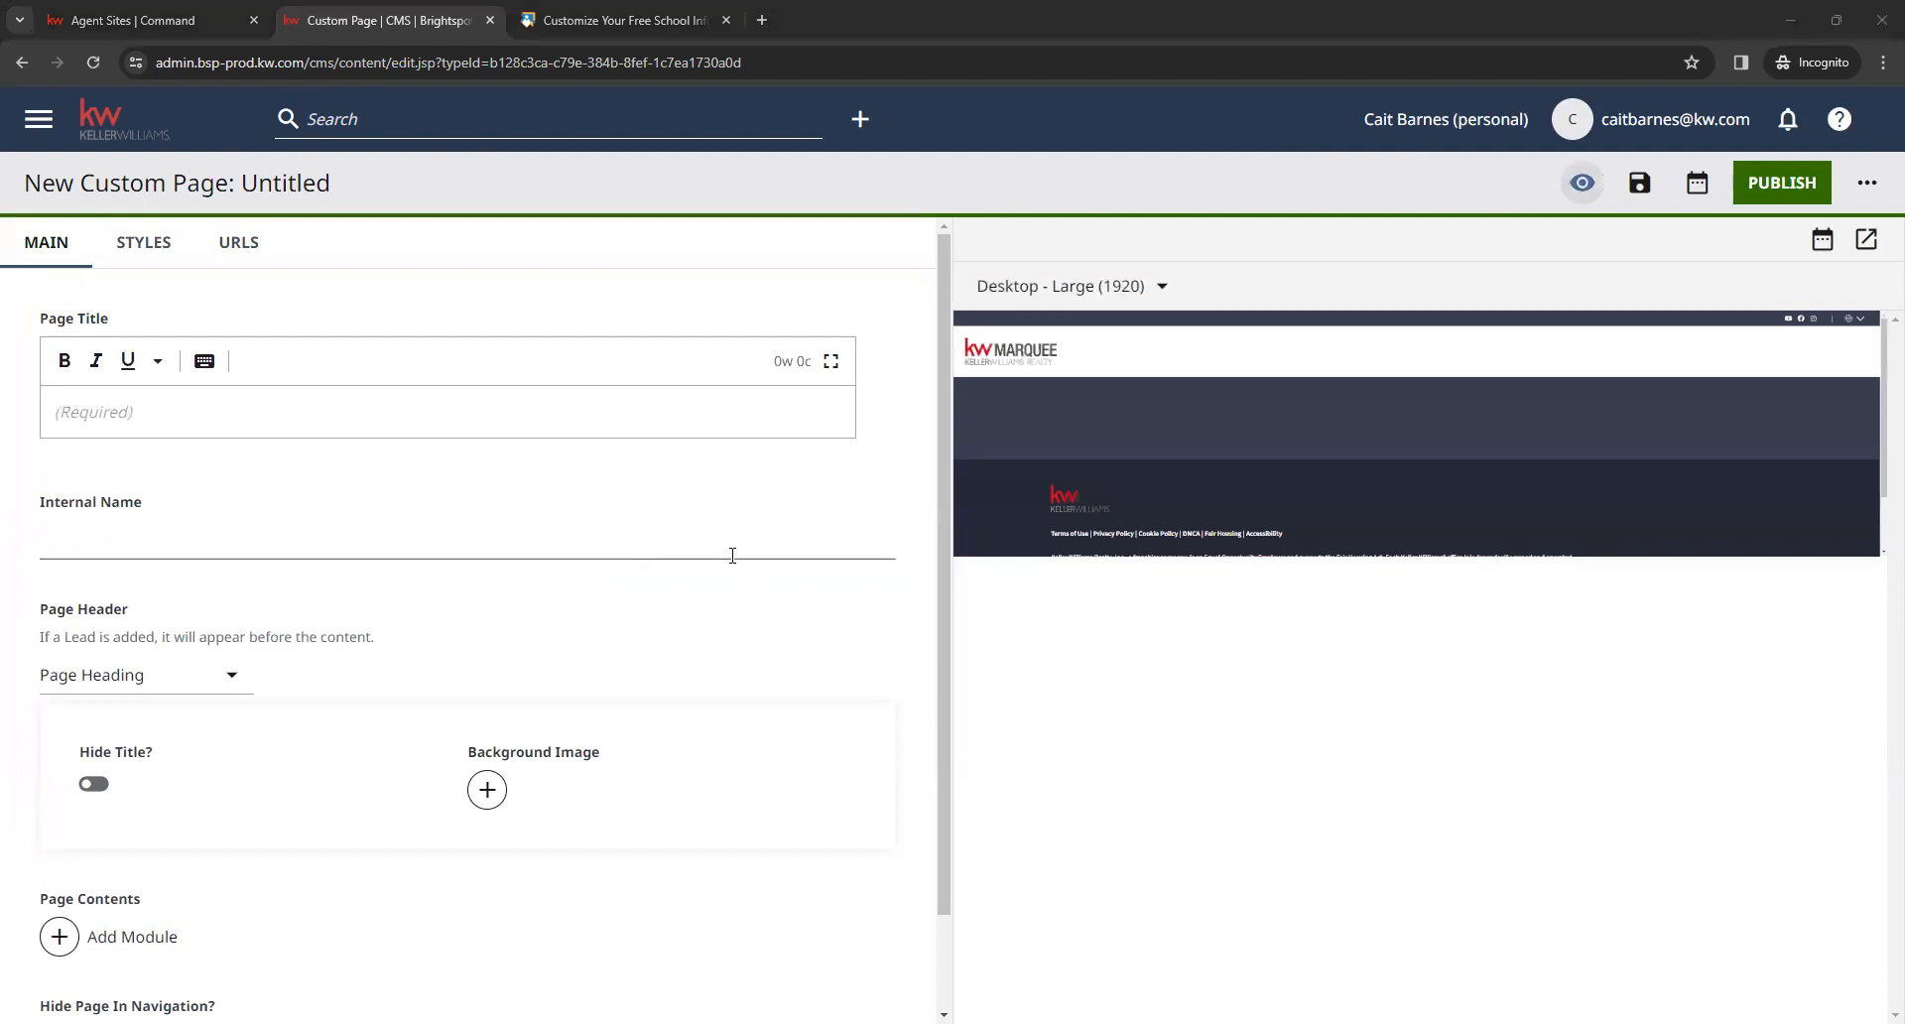
pyautogui.click(426, 407)
pyautogui.write('Download My App!')
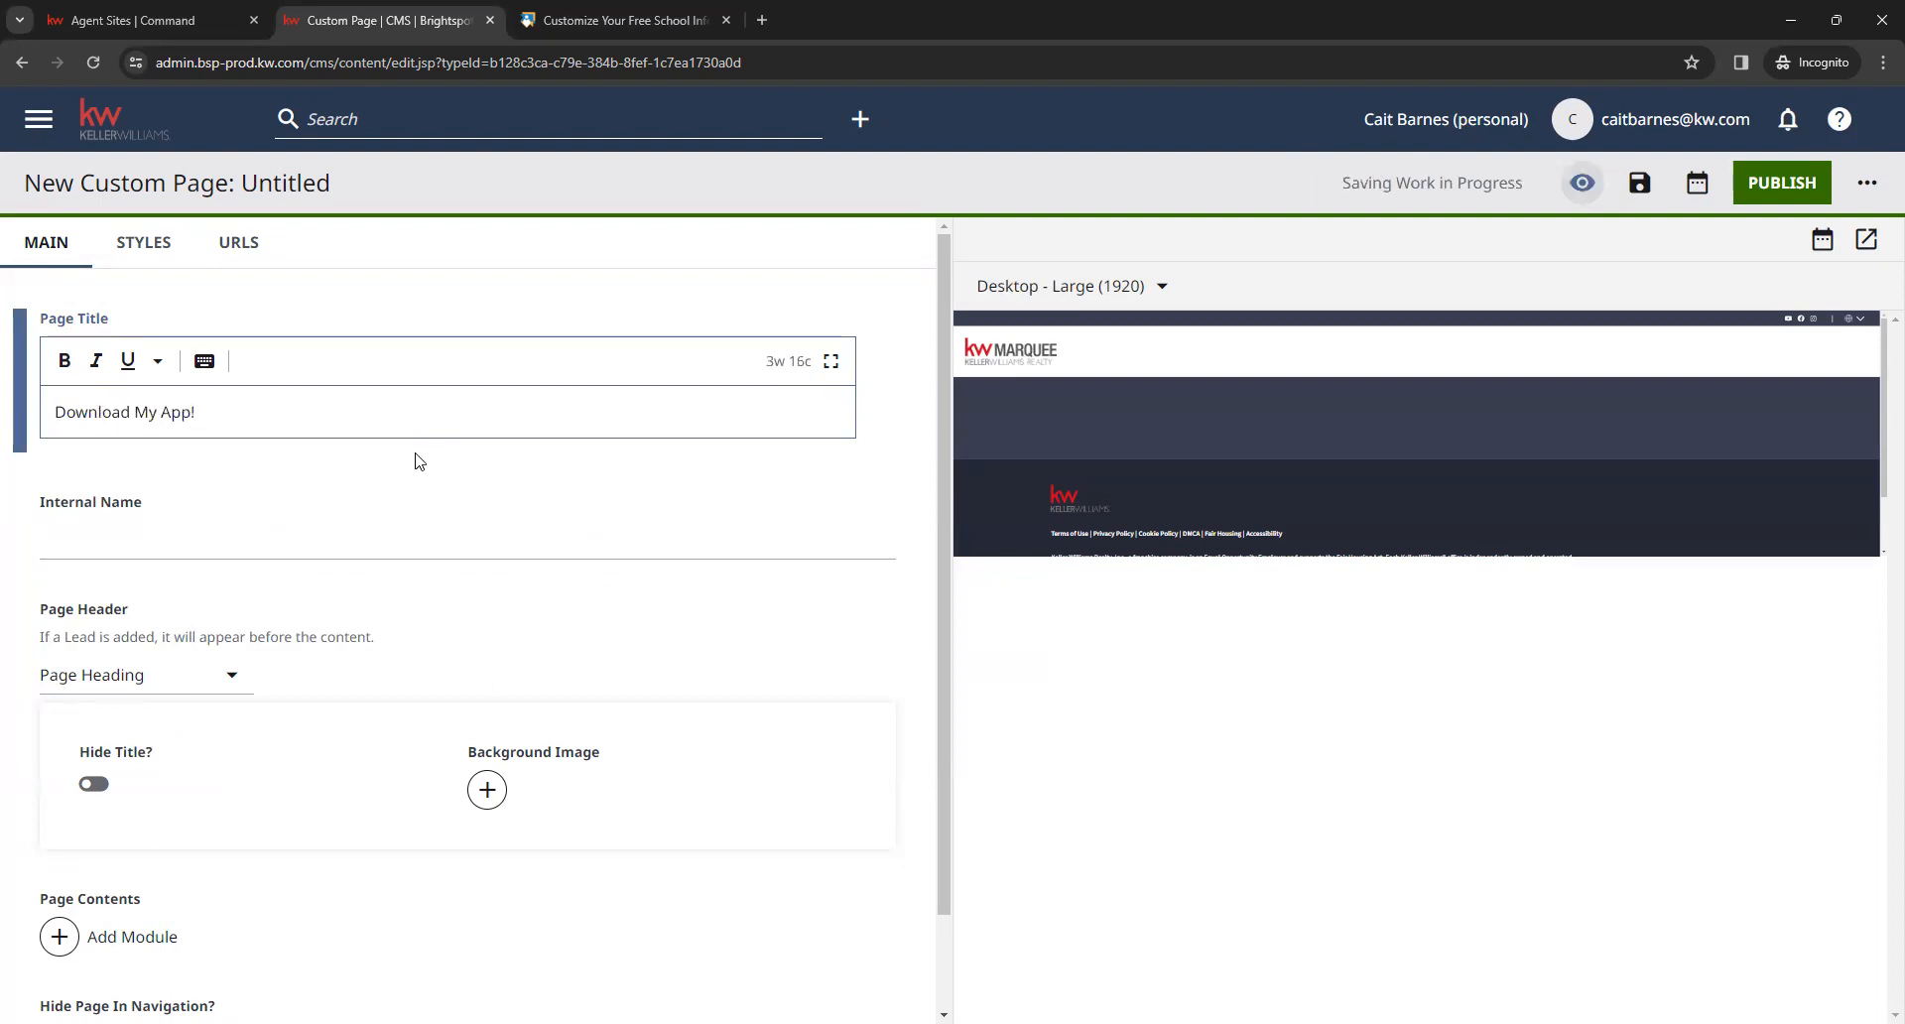
pyautogui.click(416, 462)
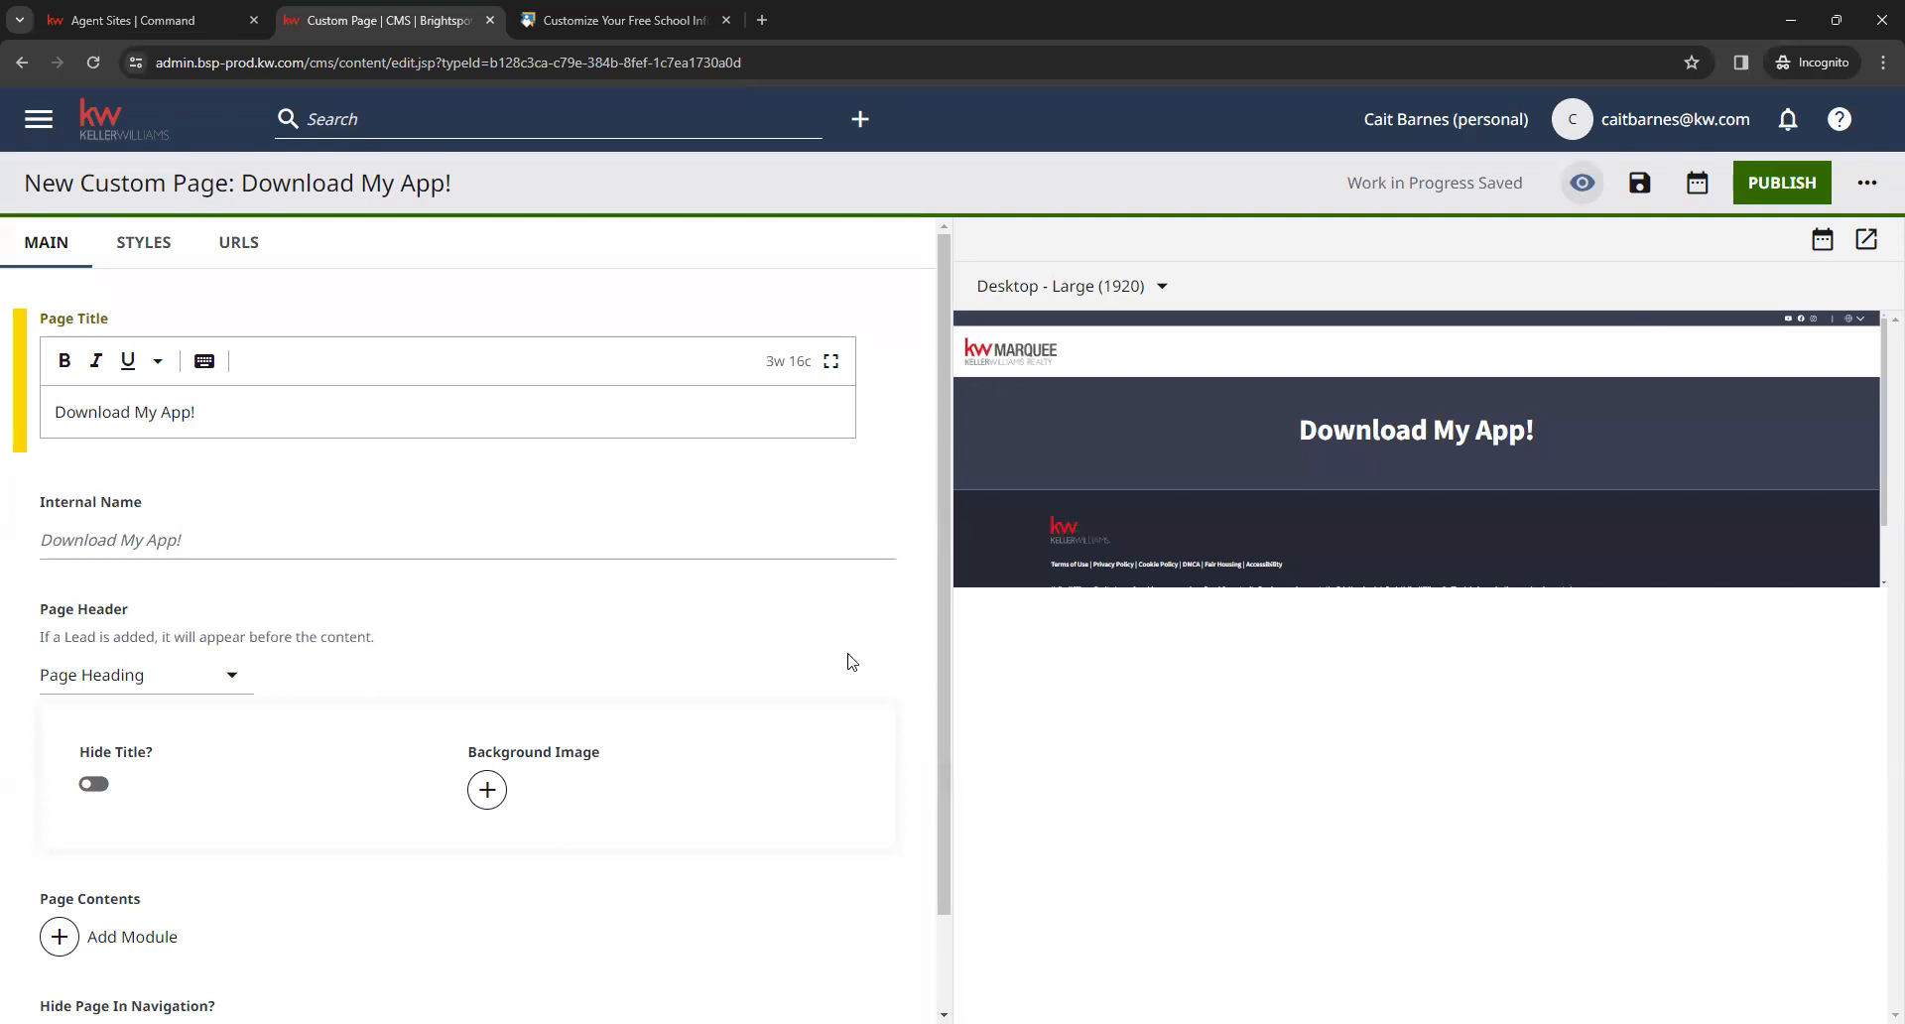
# Add an Iframe Embed module to the page contents and start a new shared embed for it
pyautogui.scroll(-1, 867, 679)
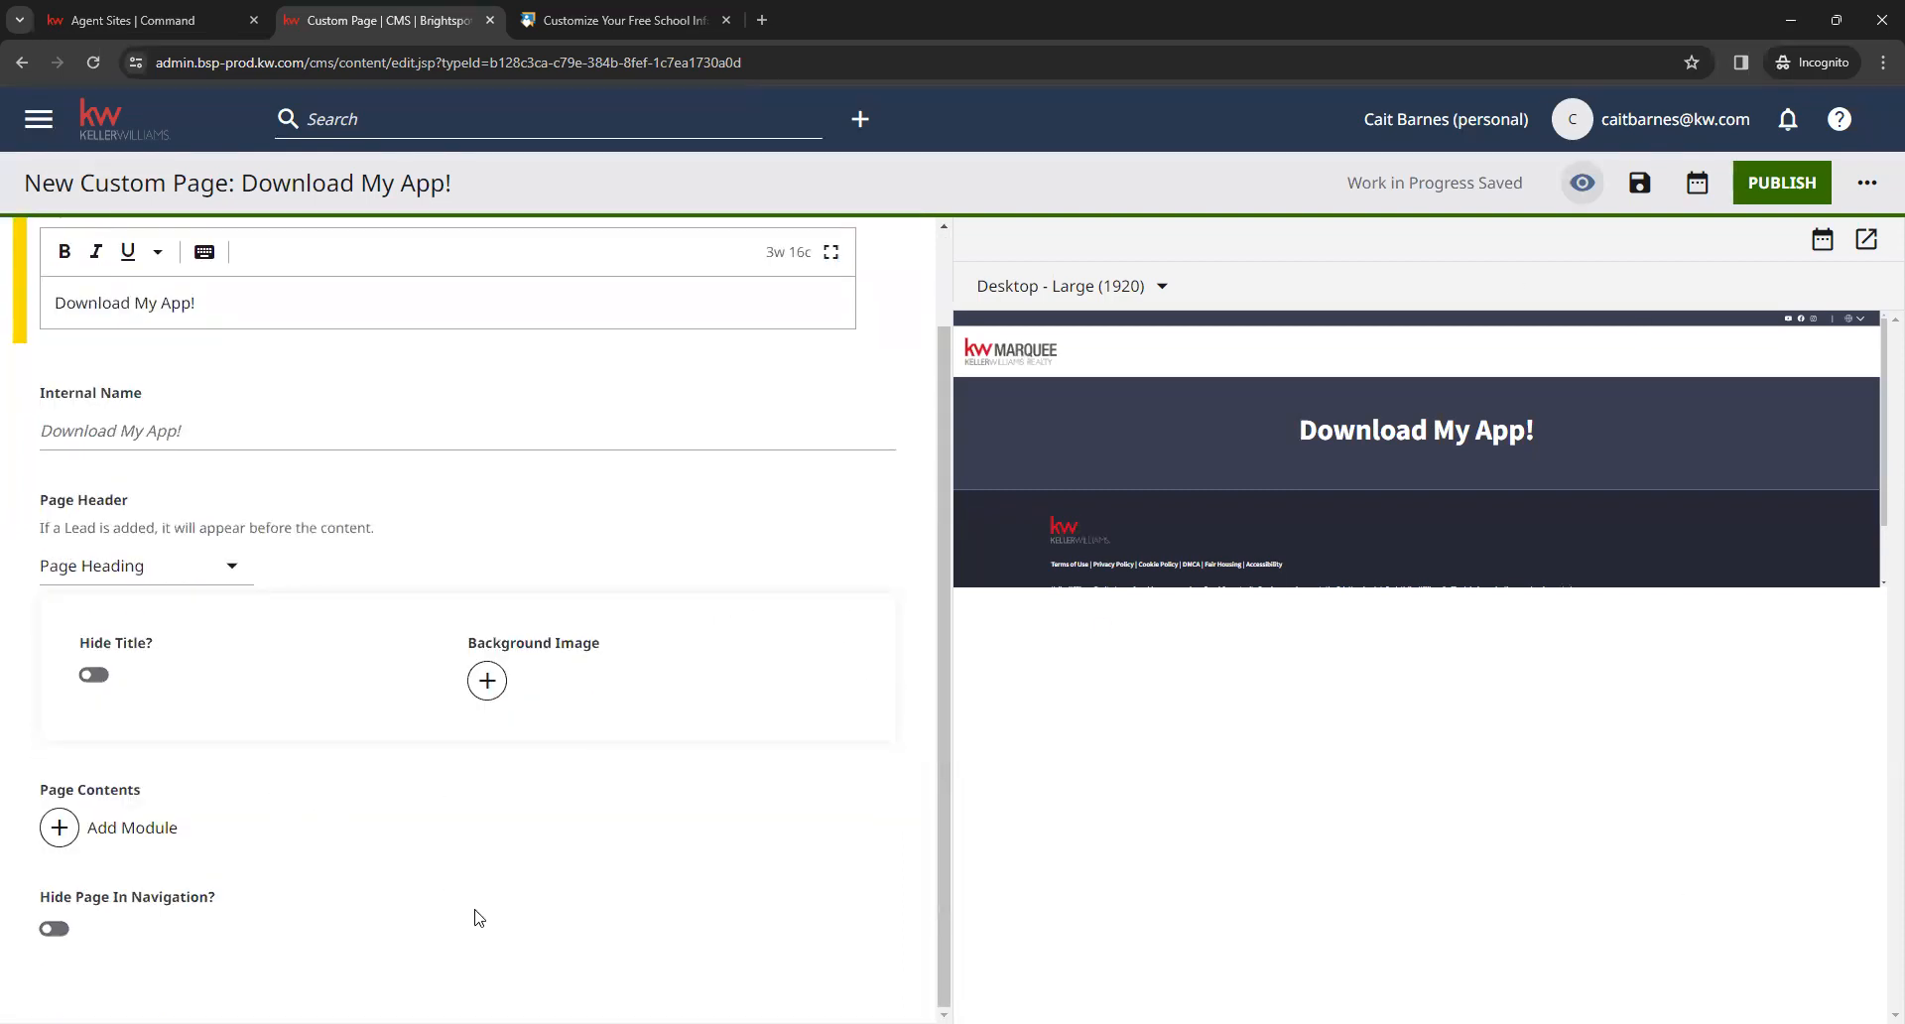
pyautogui.moveTo(120, 791); pyautogui.dragTo(40, 794)
pyautogui.click(166, 865)
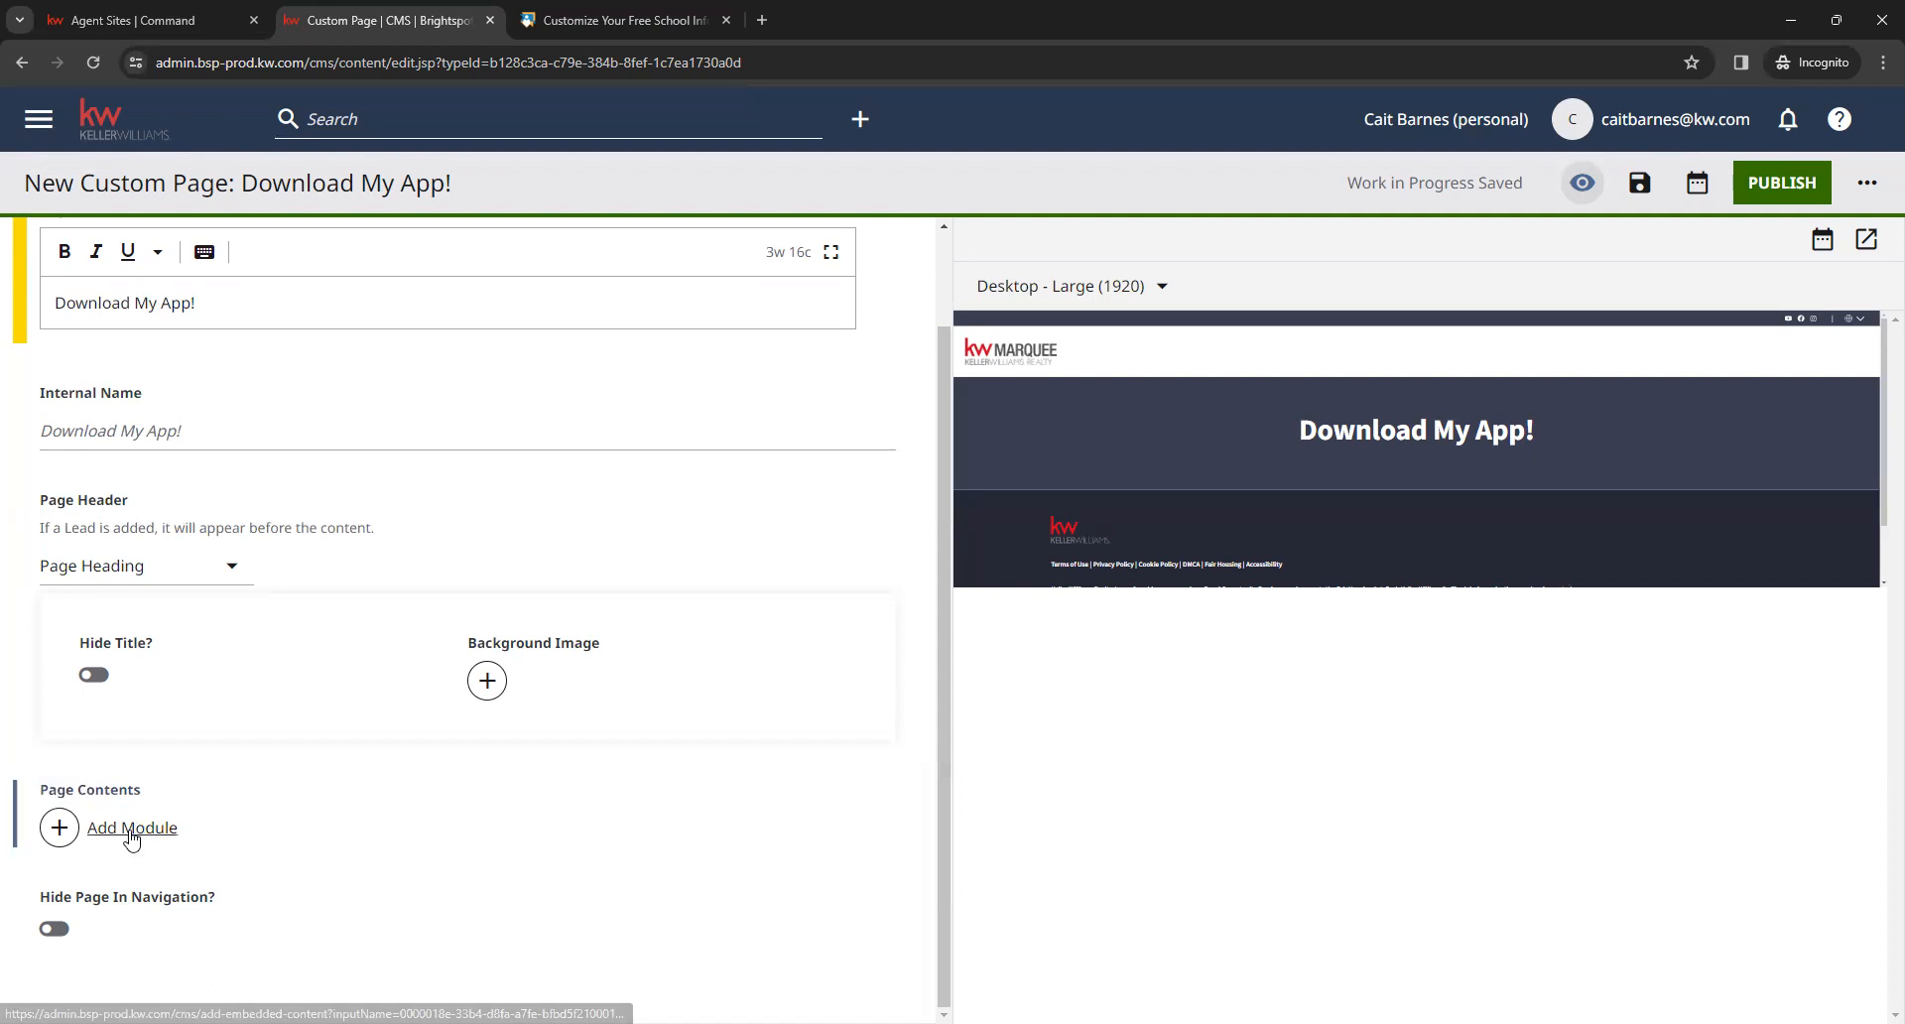
pyautogui.click(132, 831)
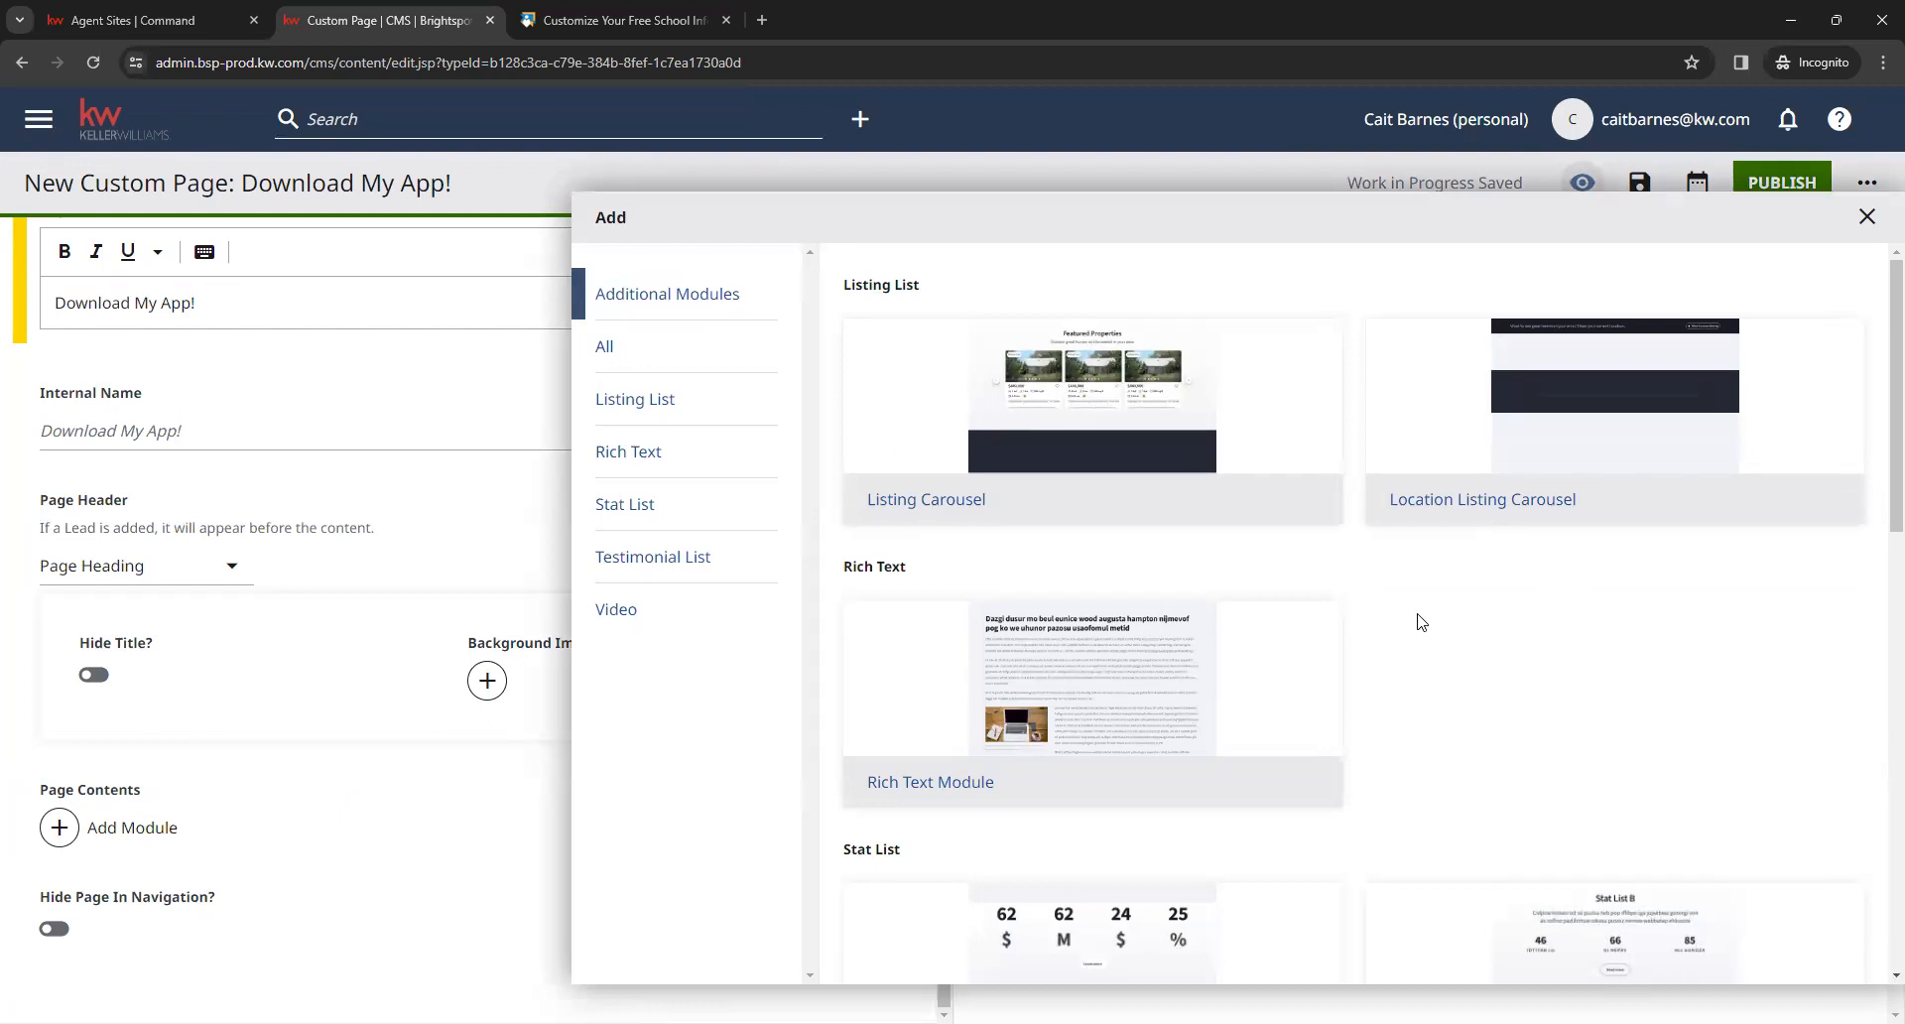
pyautogui.scroll(-10, 1419, 622)
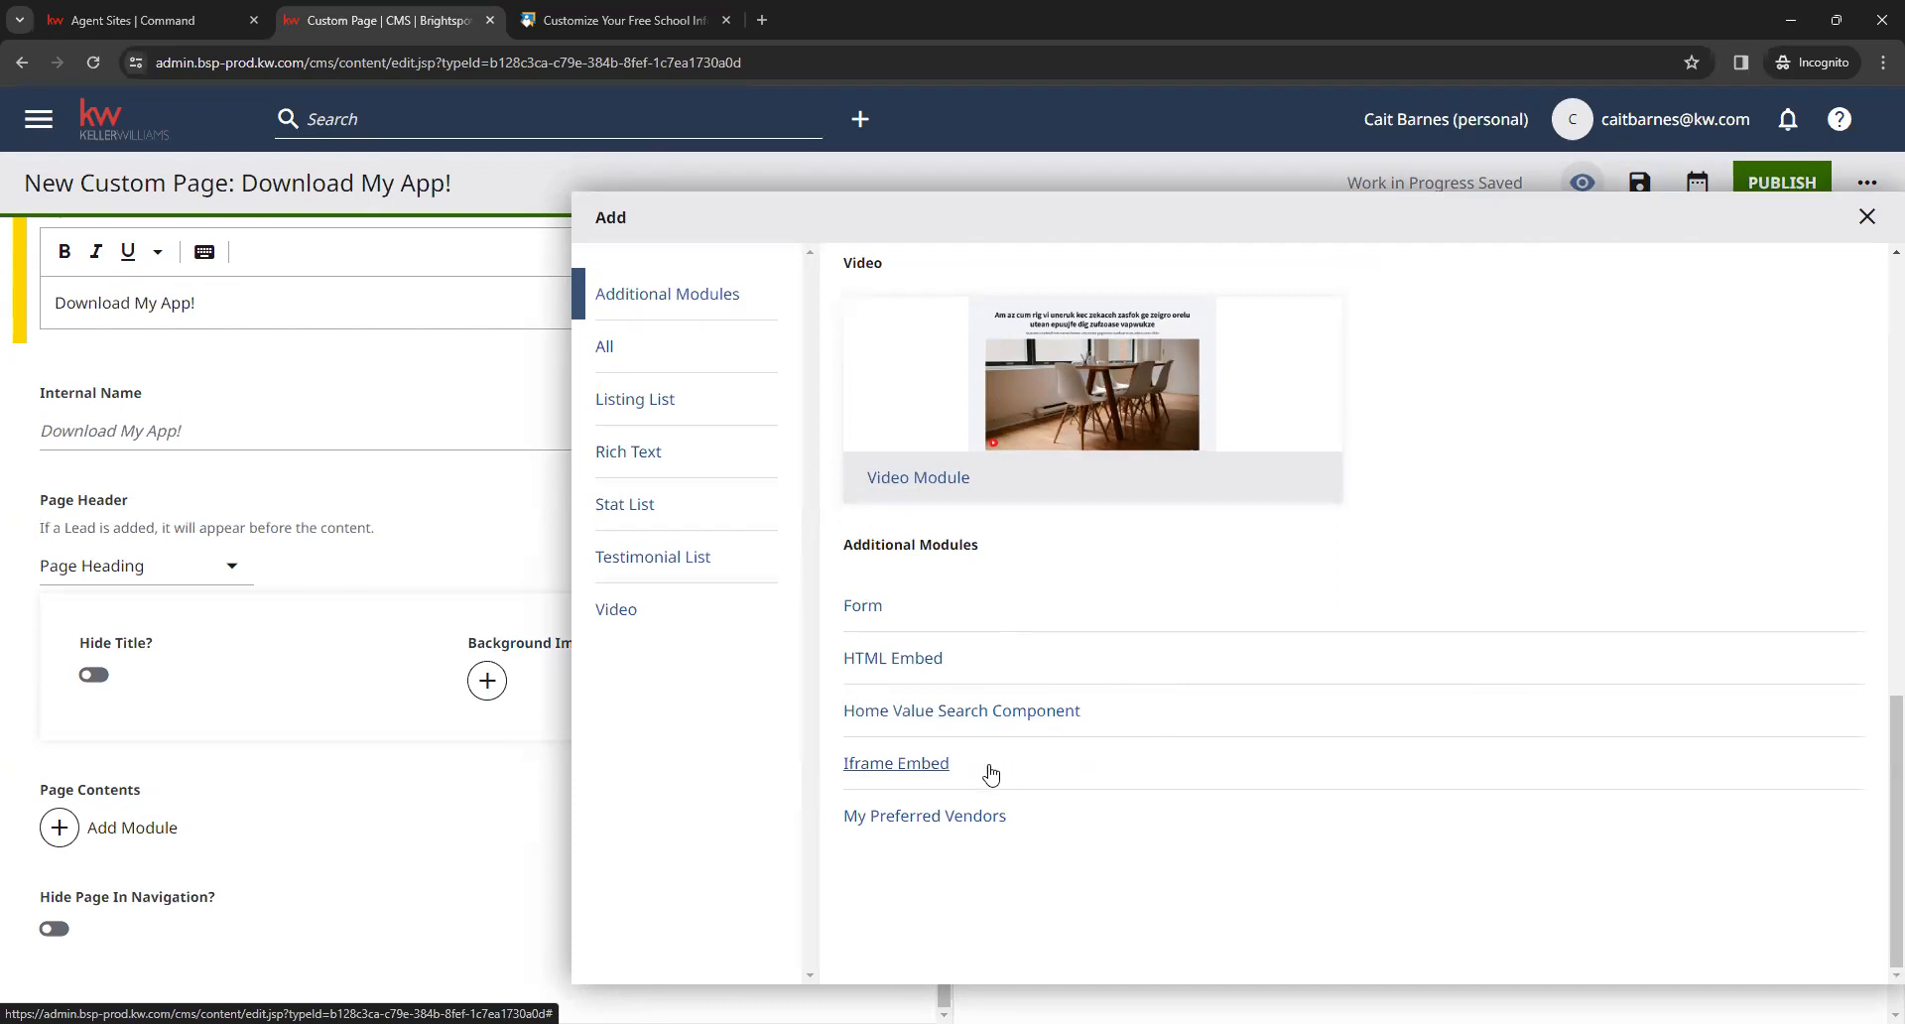
pyautogui.click(920, 769)
pyautogui.scroll(-2, 909, 727)
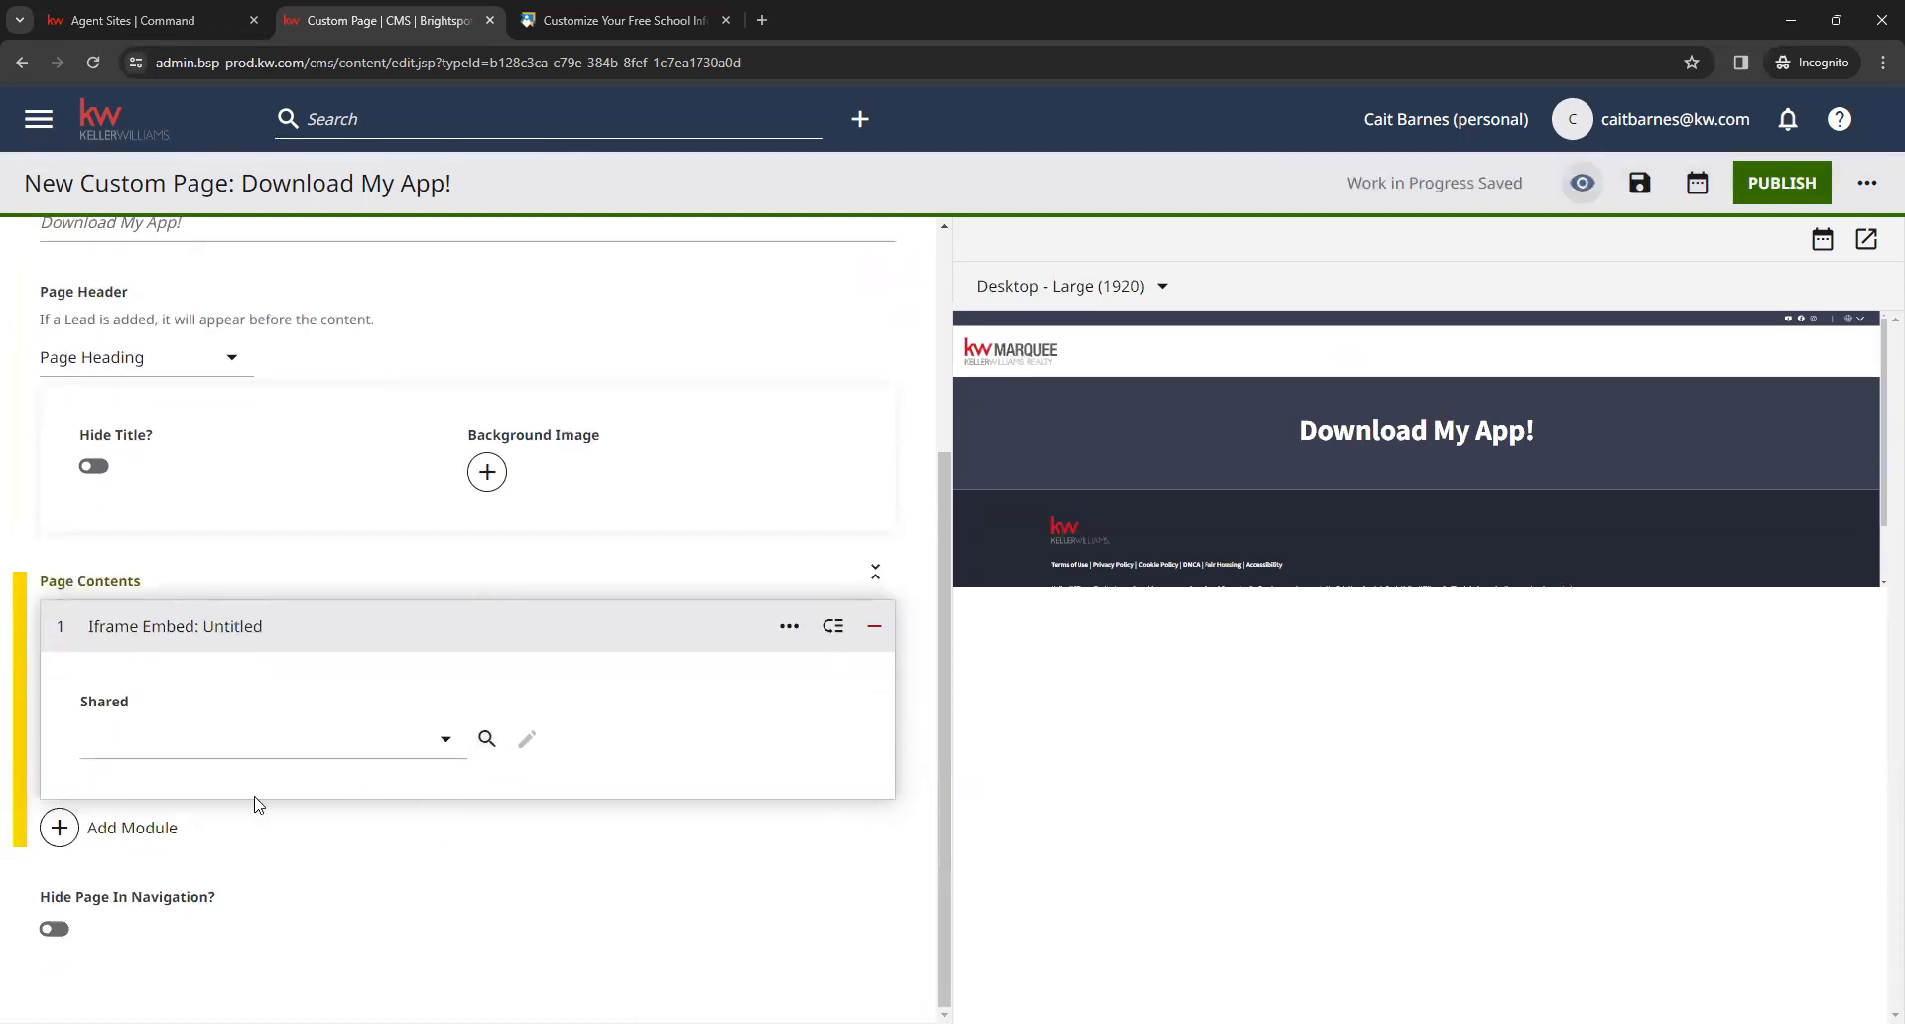
pyautogui.click(412, 754)
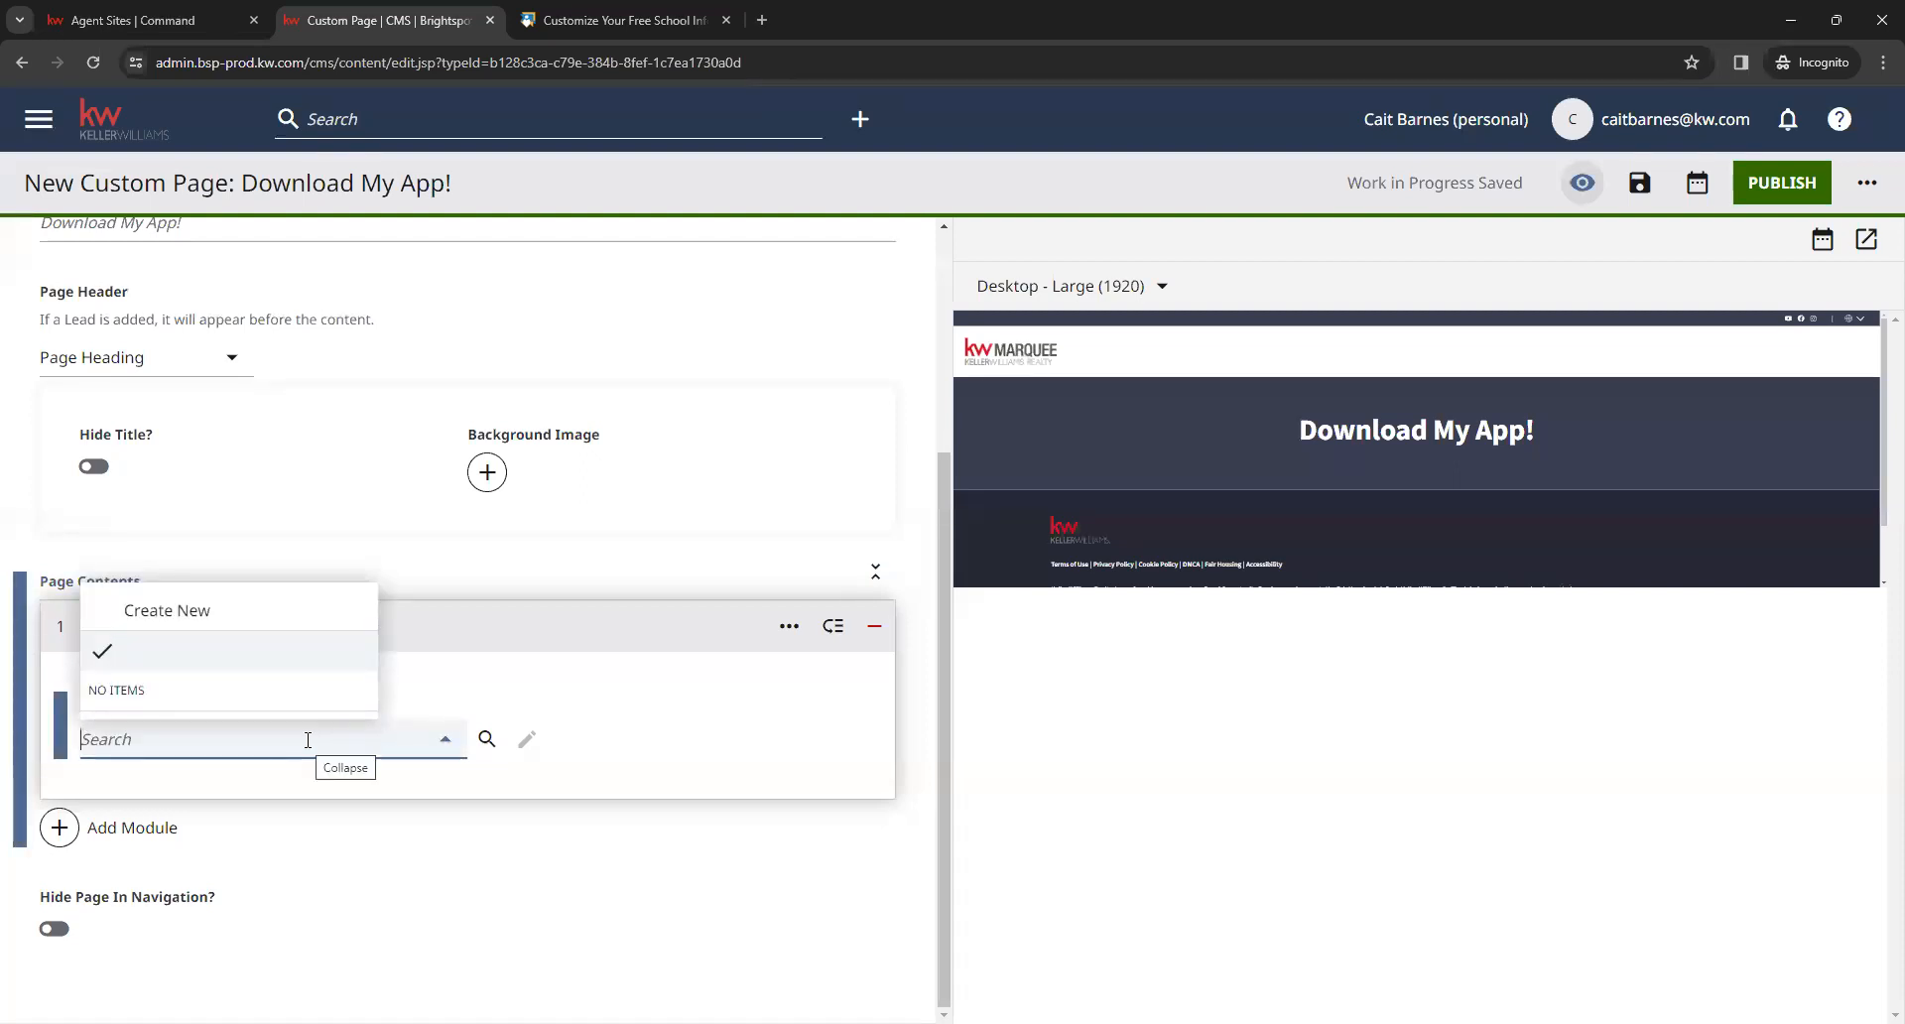
pyautogui.click(249, 618)
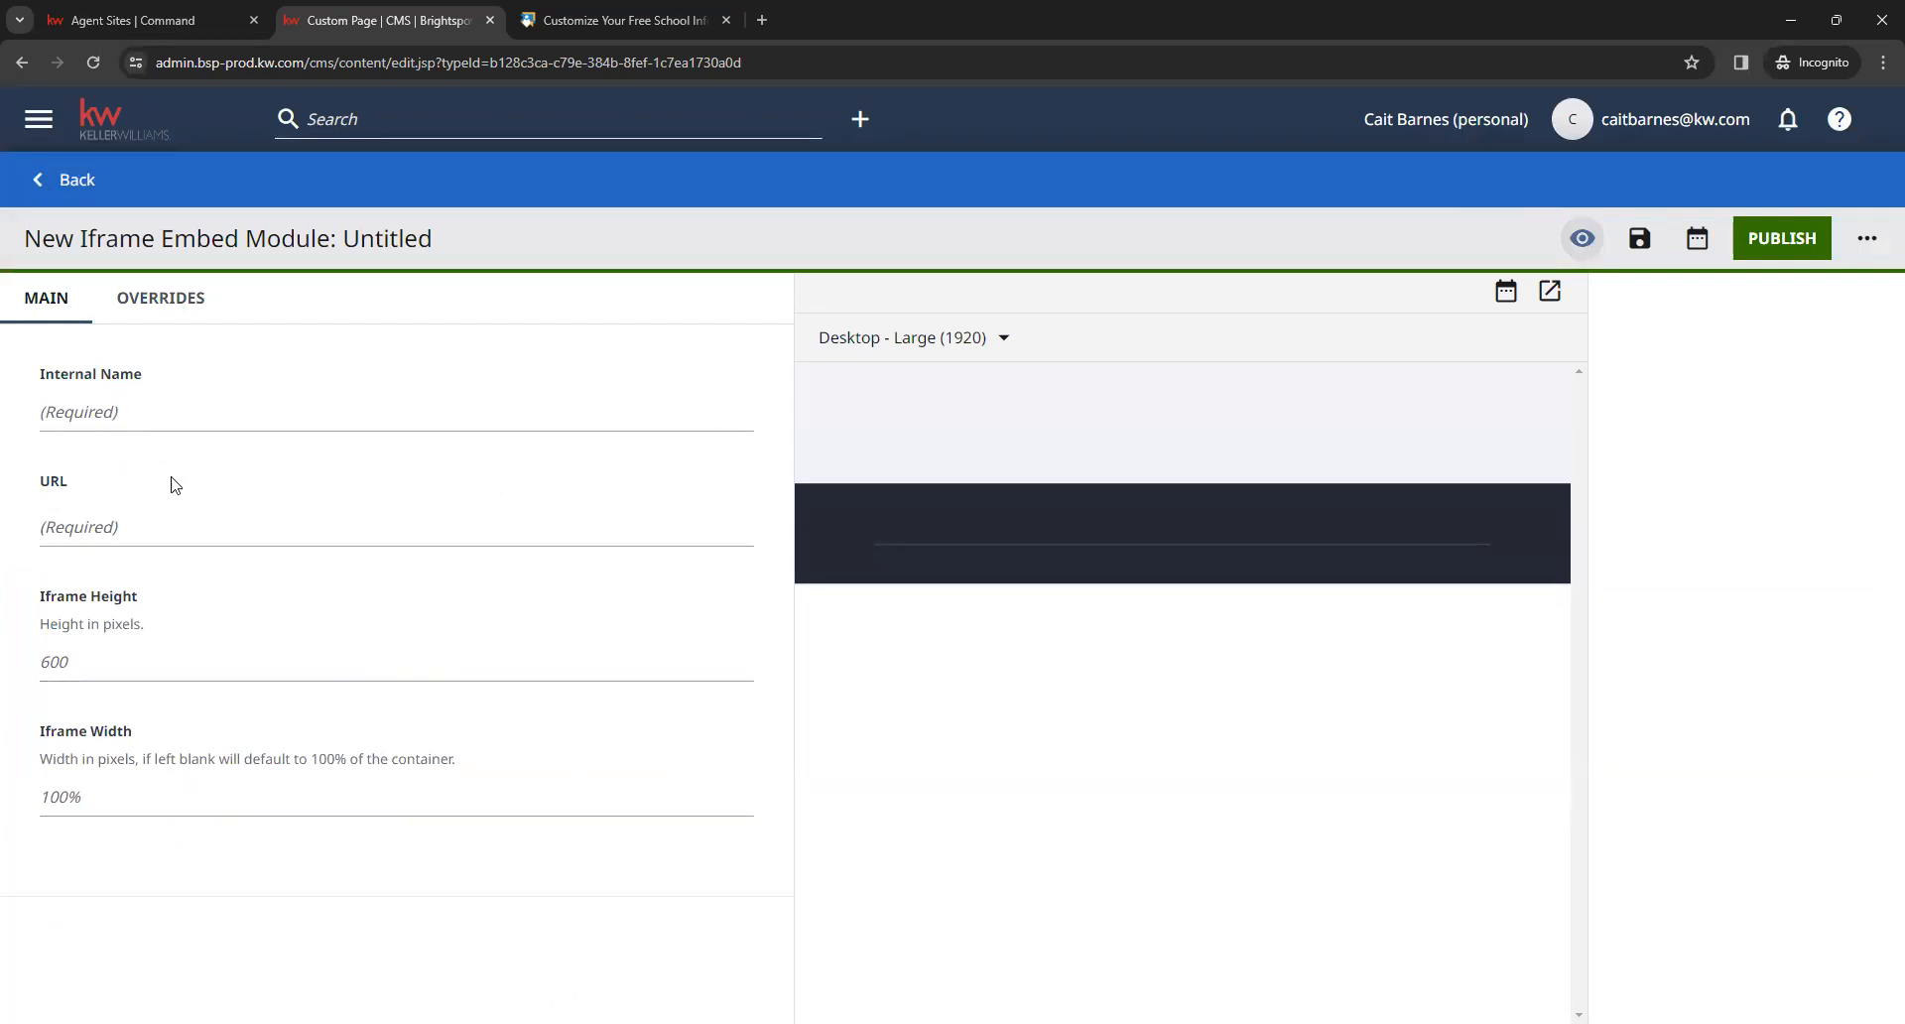
# Set the iframe embed's internal name to "Download My App!"
pyautogui.click(181, 415)
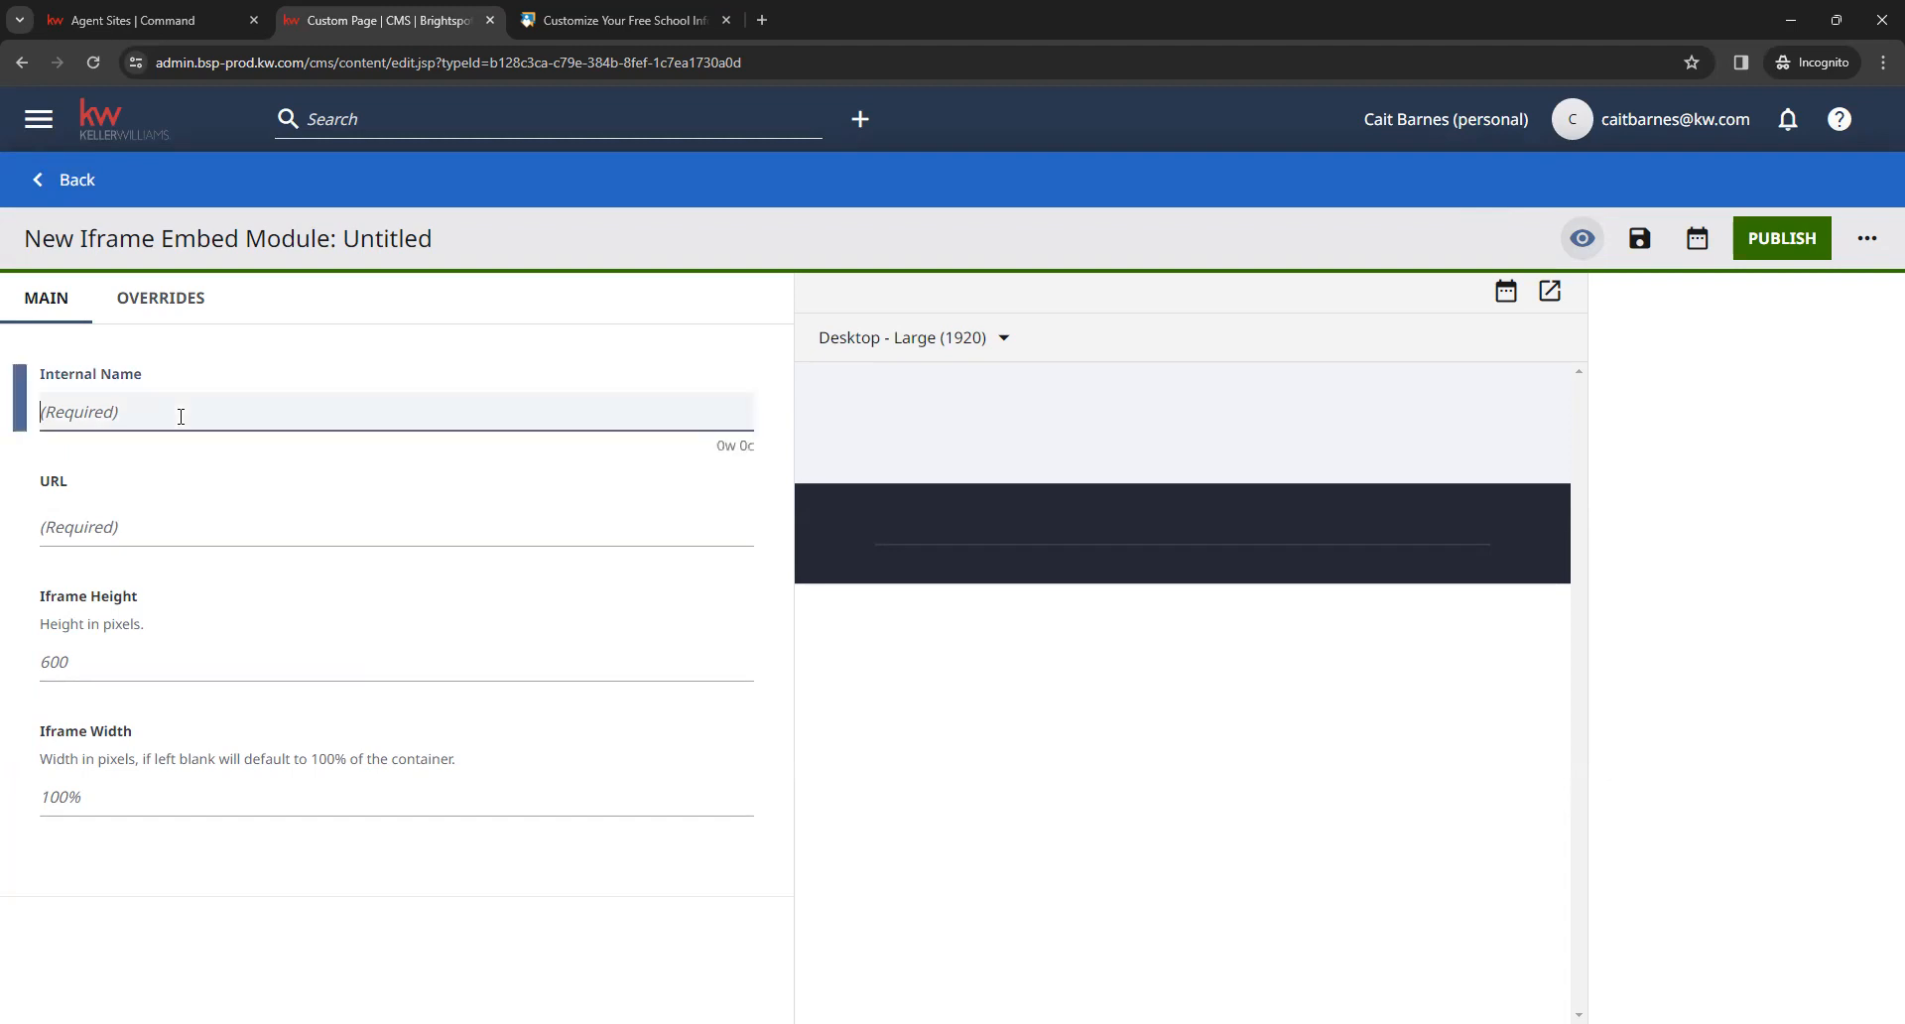
pyautogui.write('Download My a')
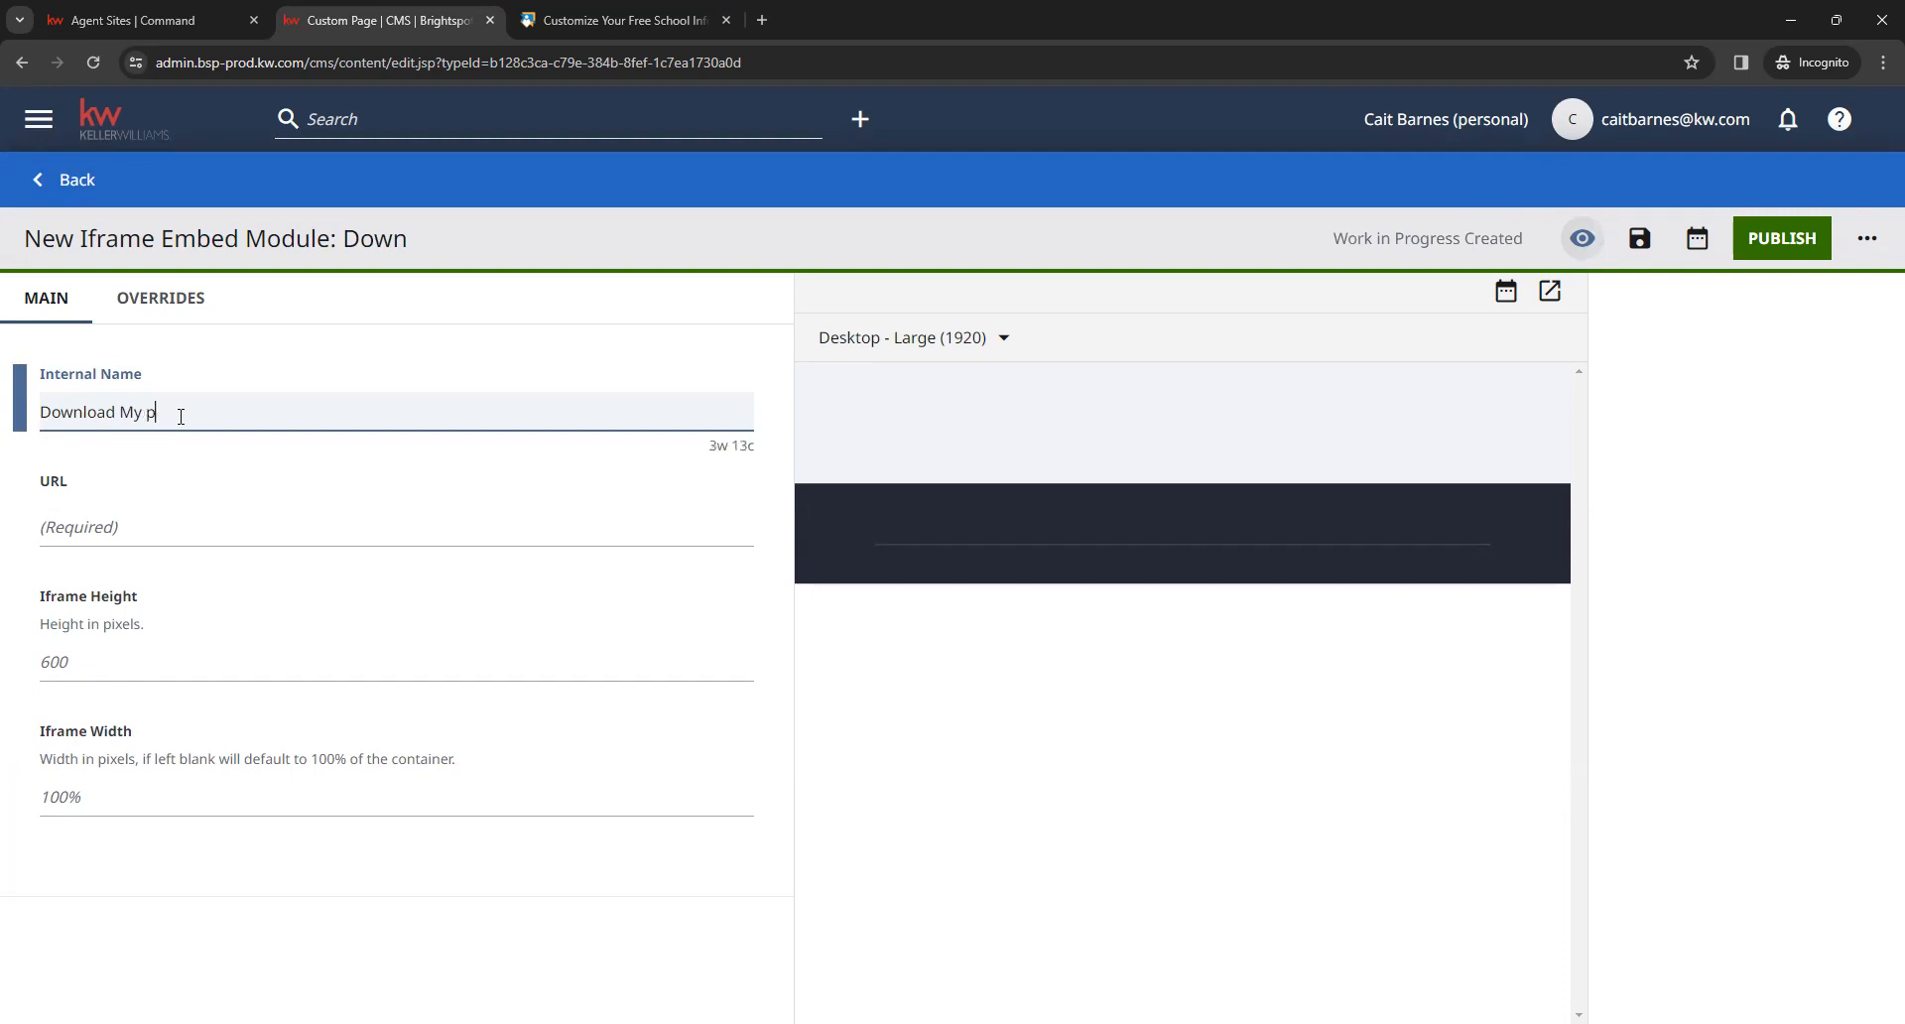
pyautogui.write('pp!')
pyautogui.click(244, 485)
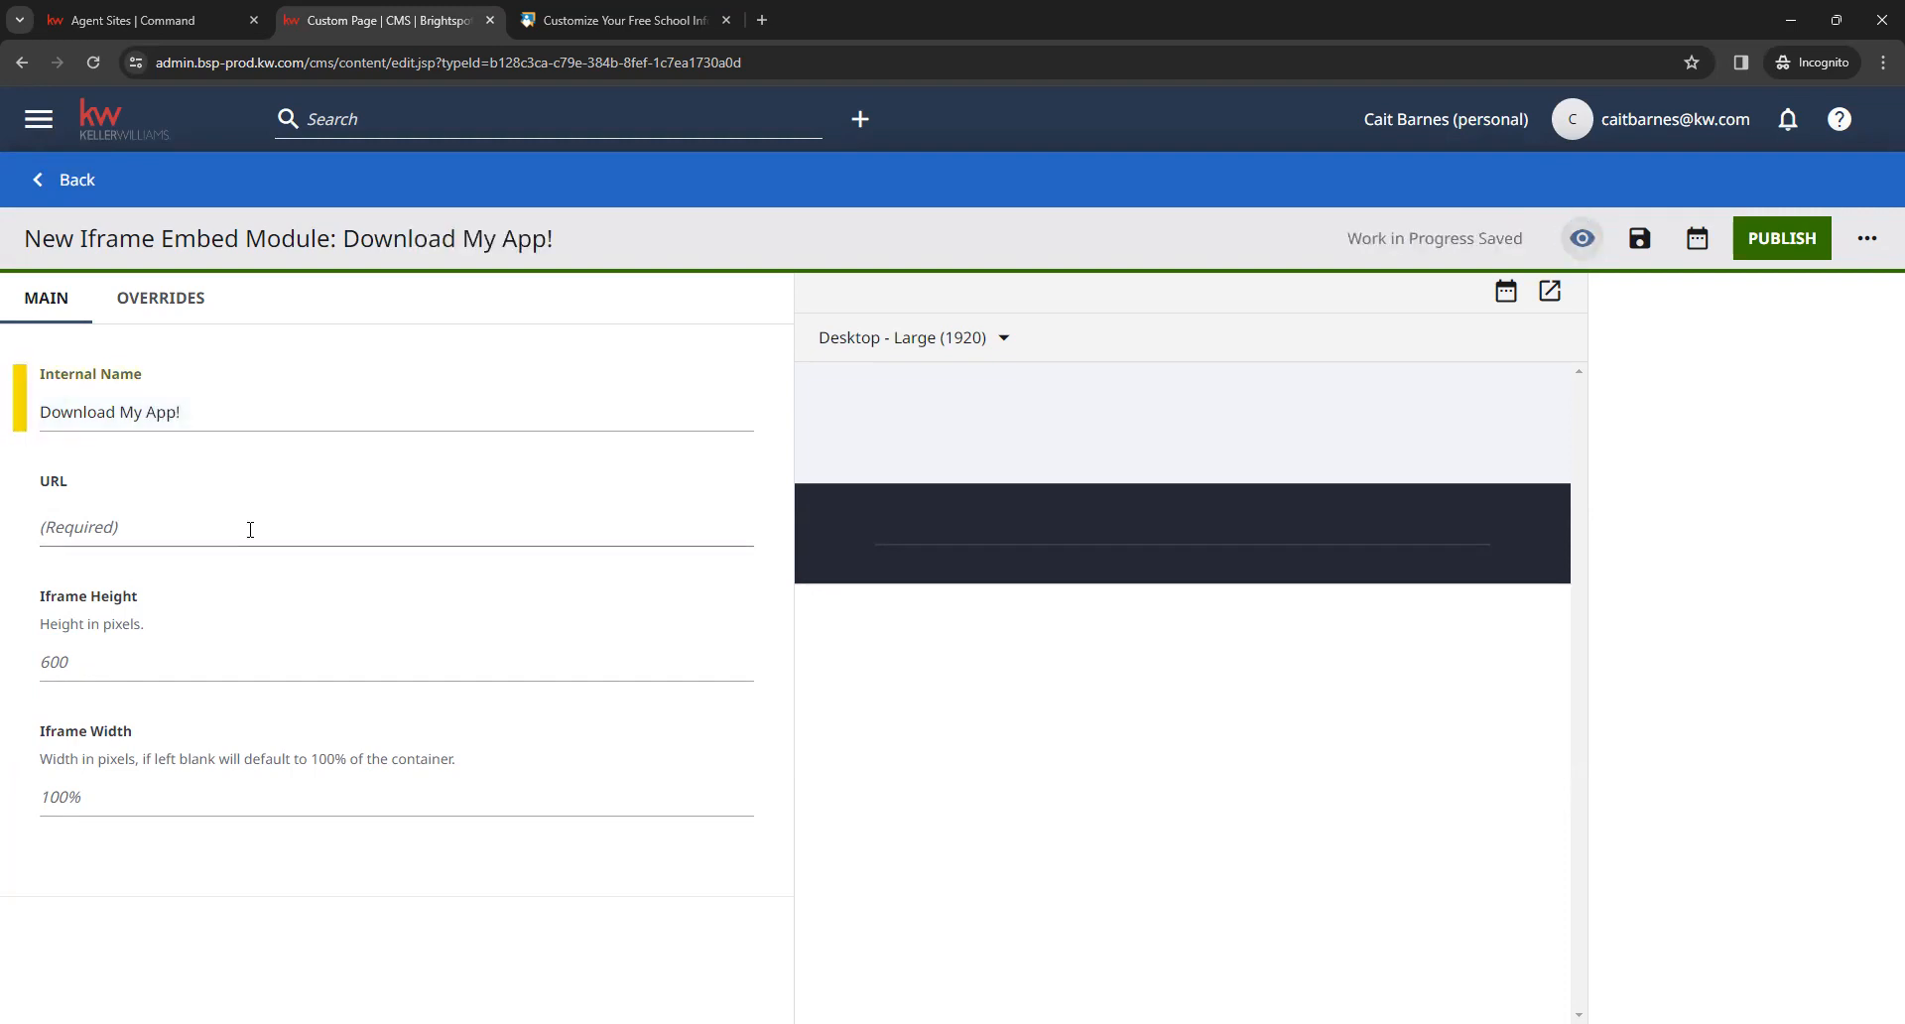
# Copy the App URL from the My Website settings in Command and paste it as the iframe embed's URL
pyautogui.click(129, 523)
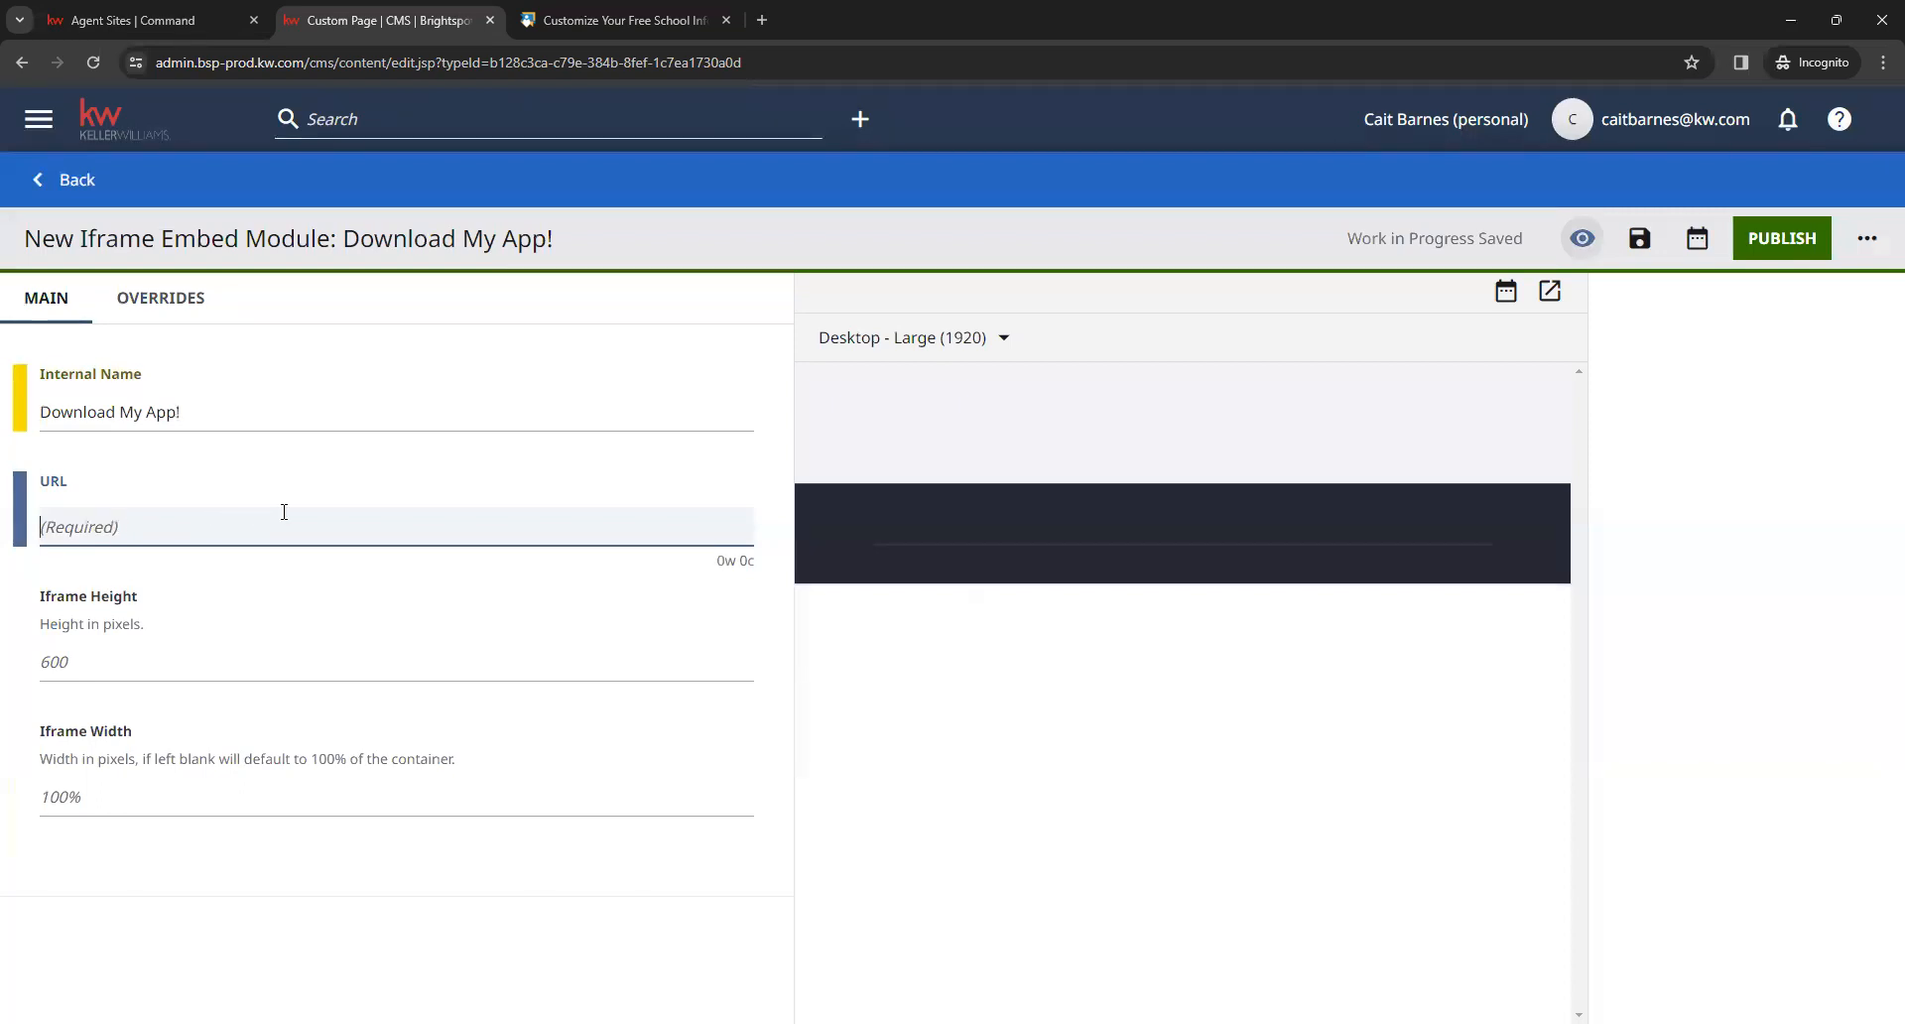
pyautogui.click(115, 21)
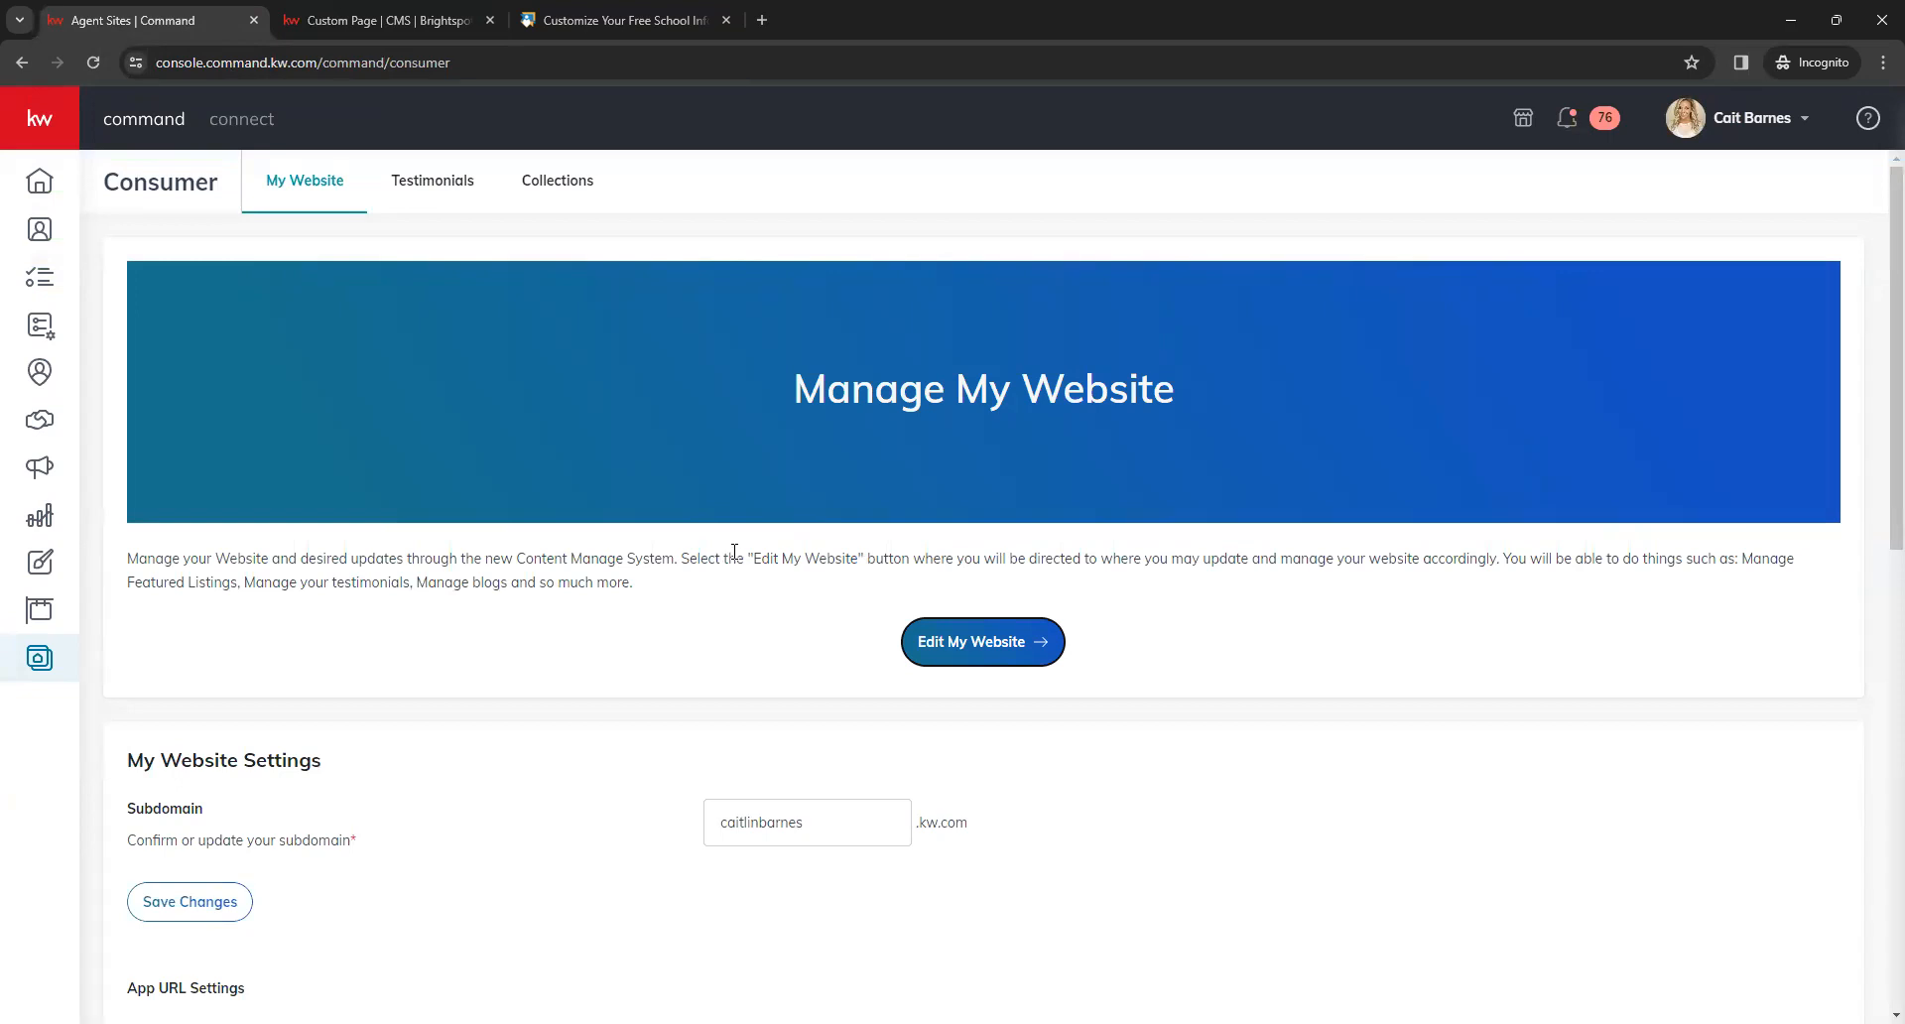
pyautogui.scroll(-3, 734, 551)
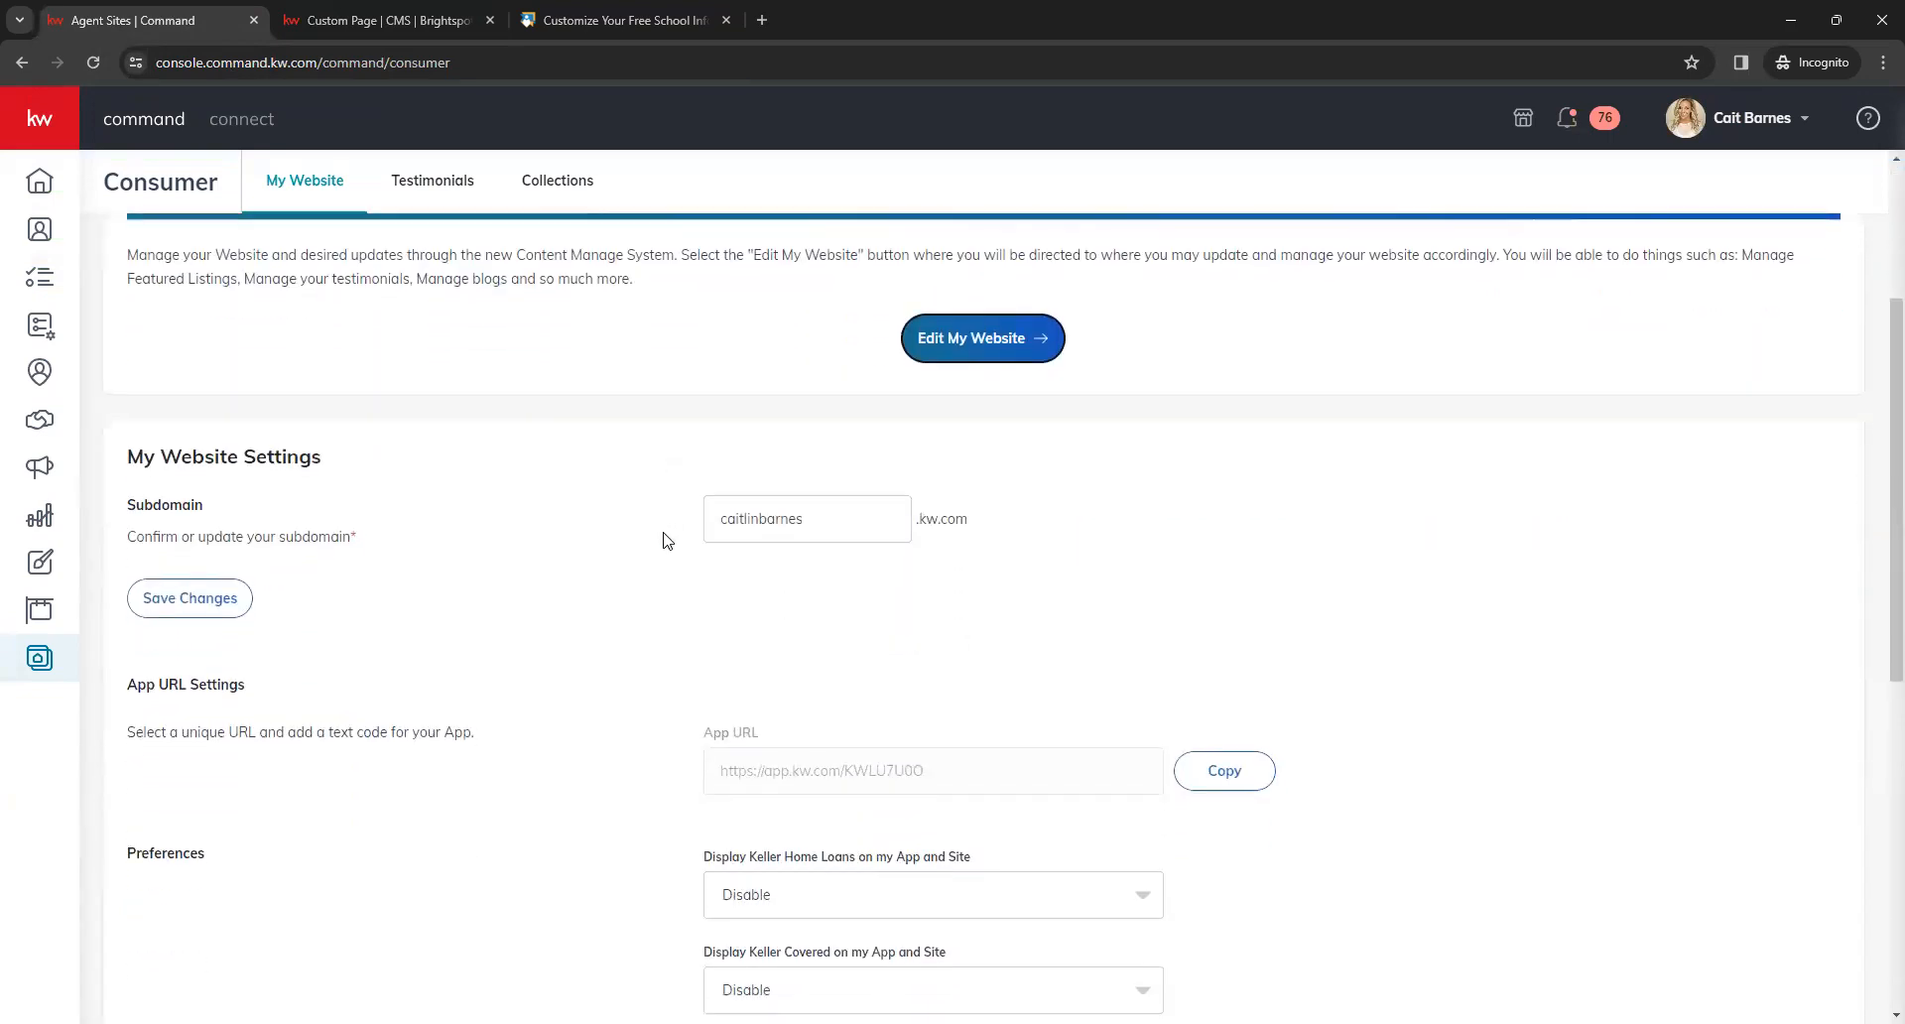
pyautogui.scroll(-1, 665, 541)
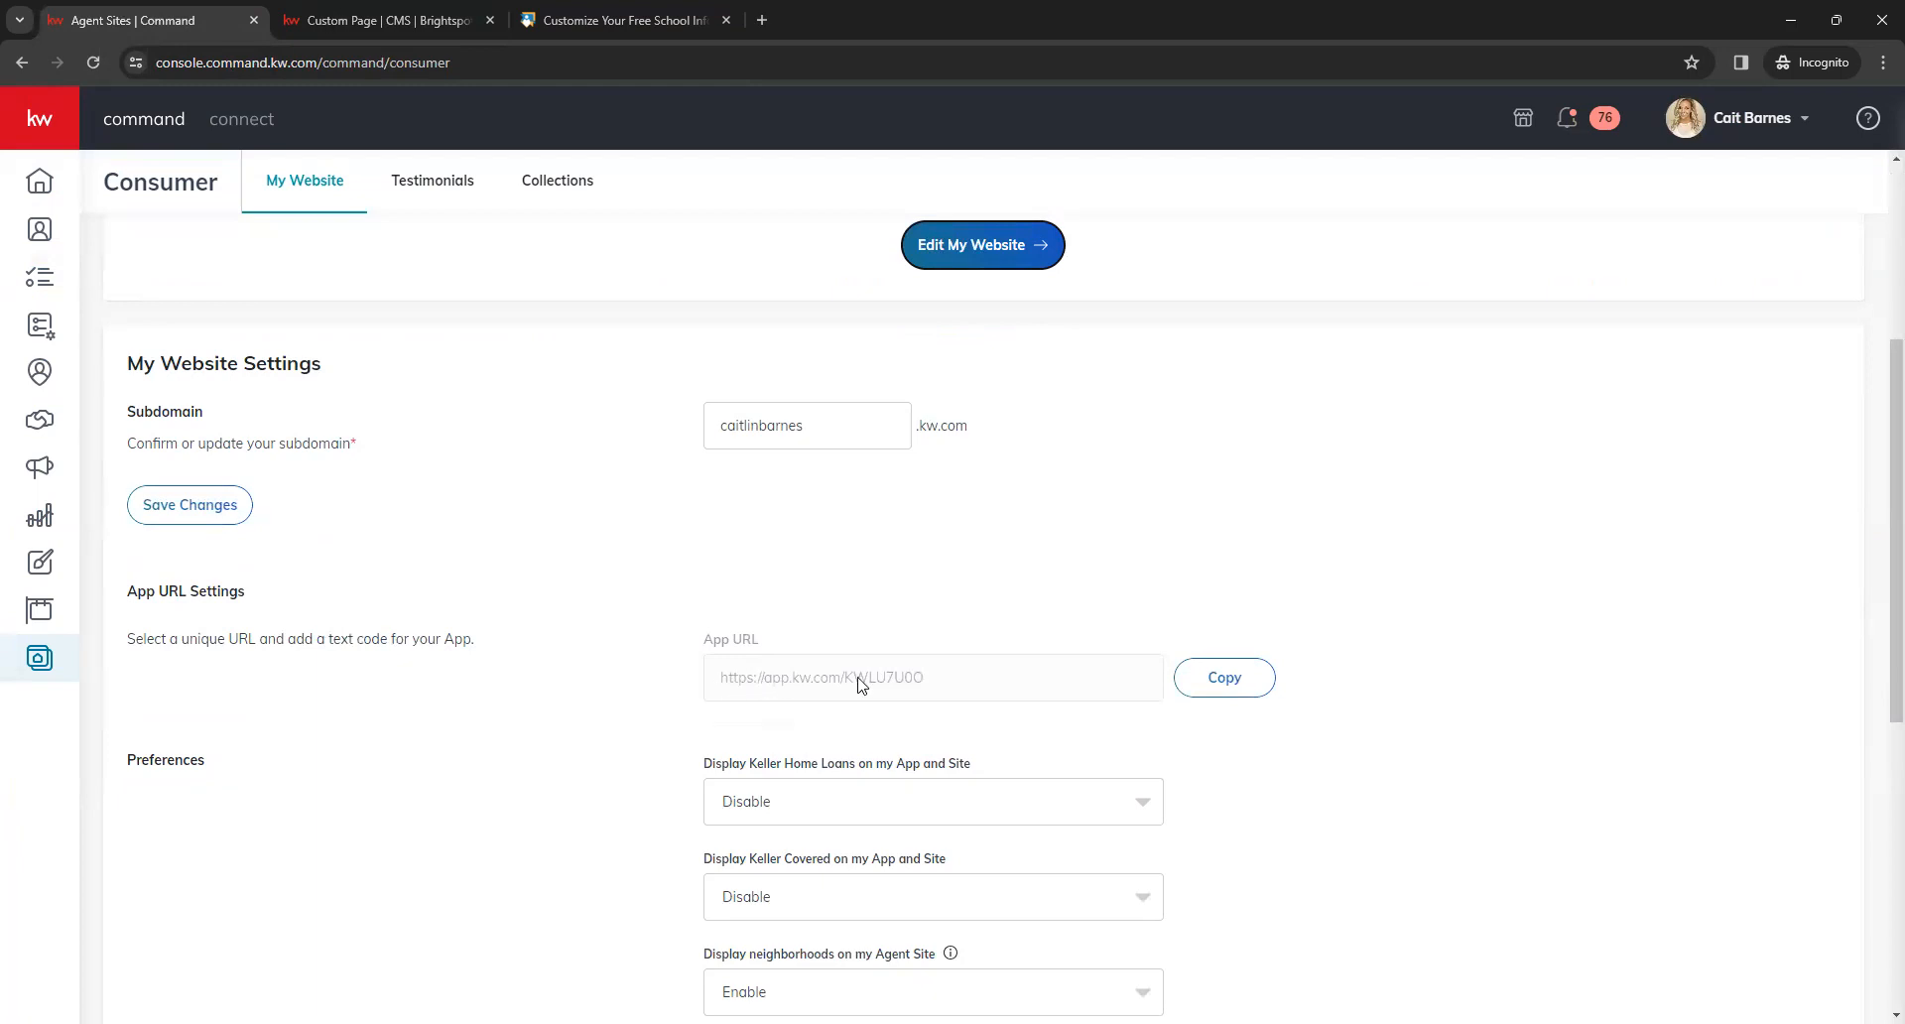
pyautogui.click(1229, 684)
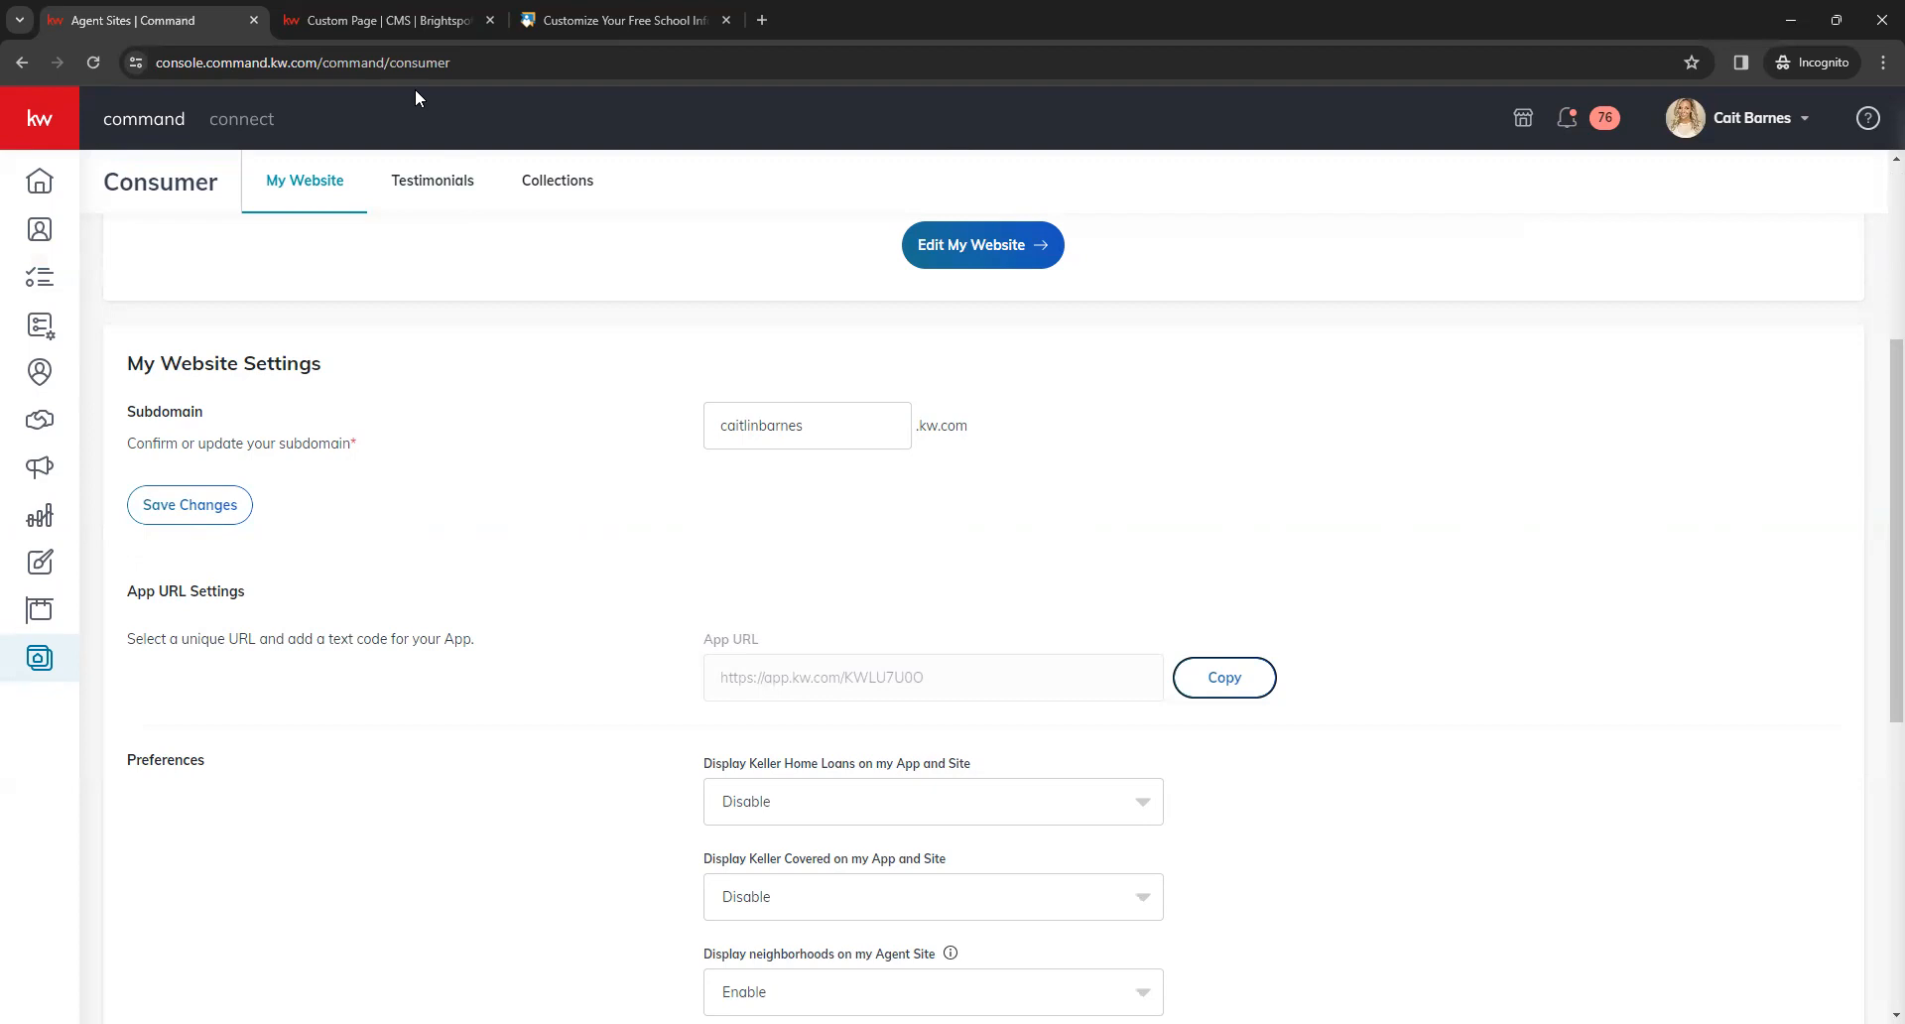
pyautogui.click(389, 20)
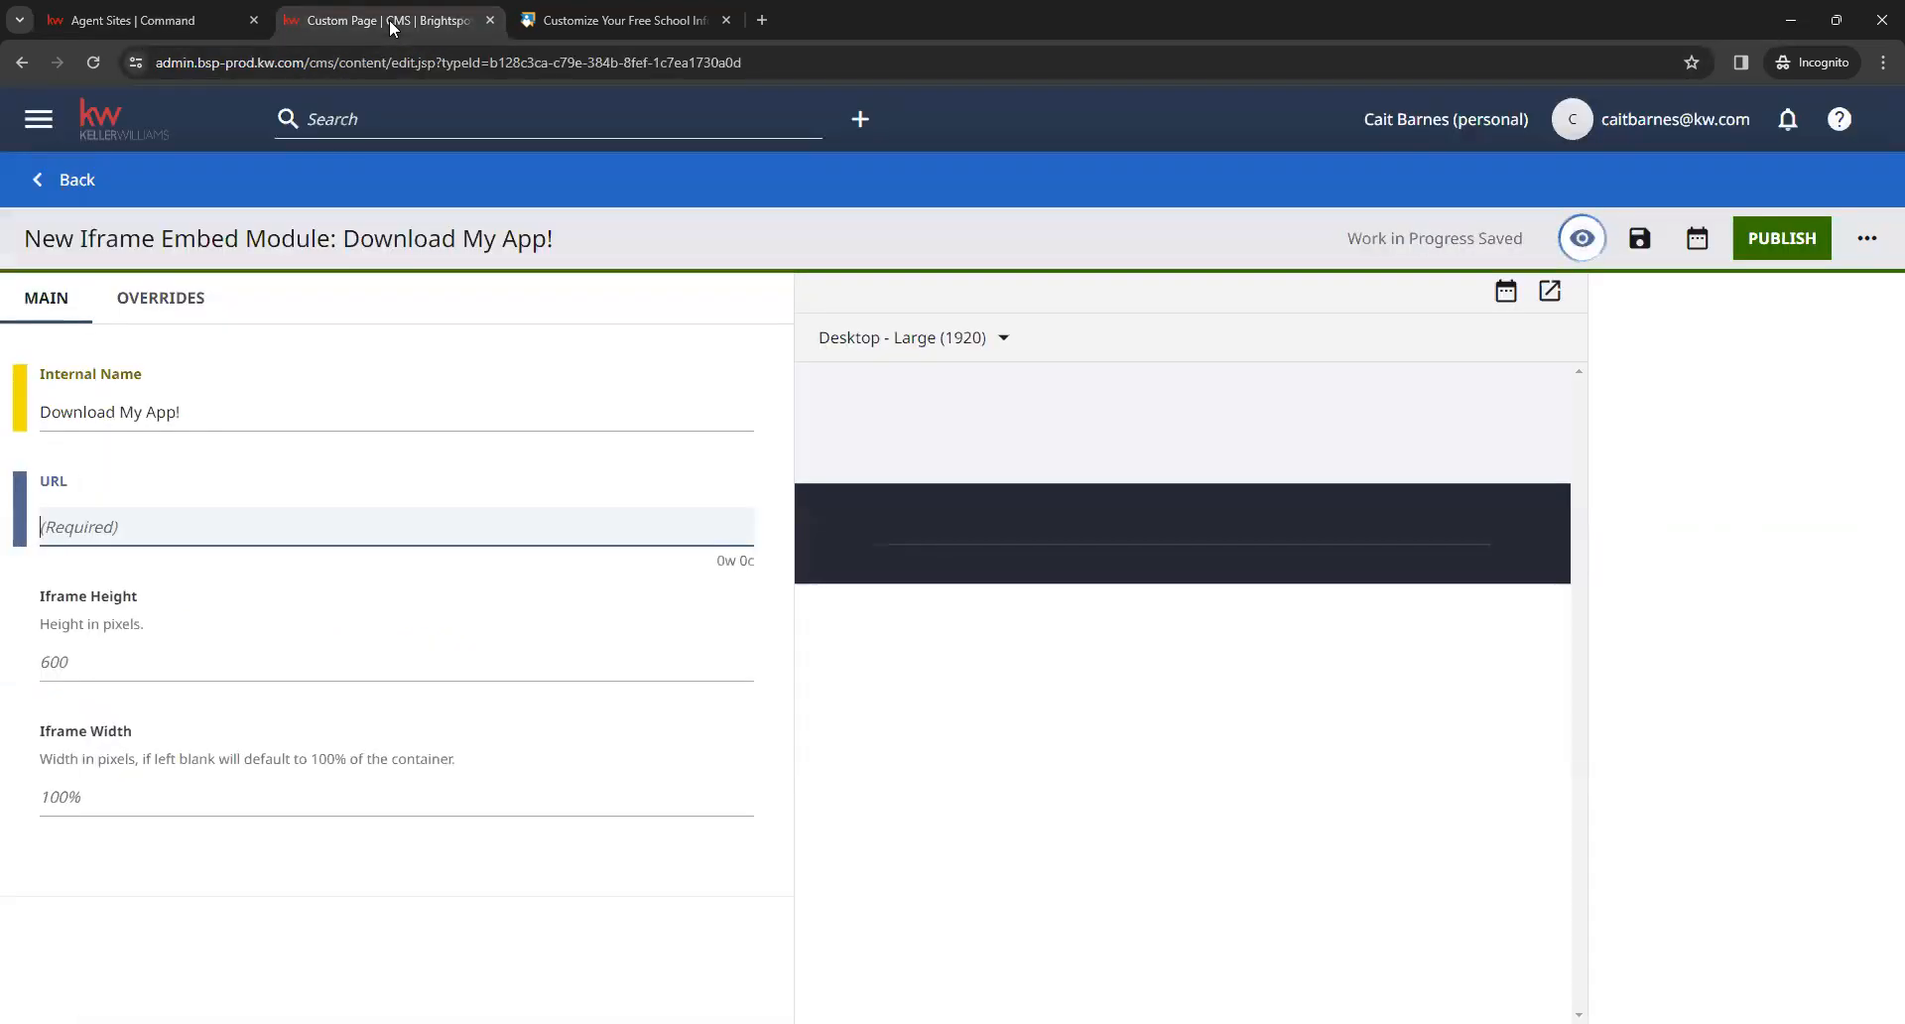
pyautogui.rightClick(99, 526)
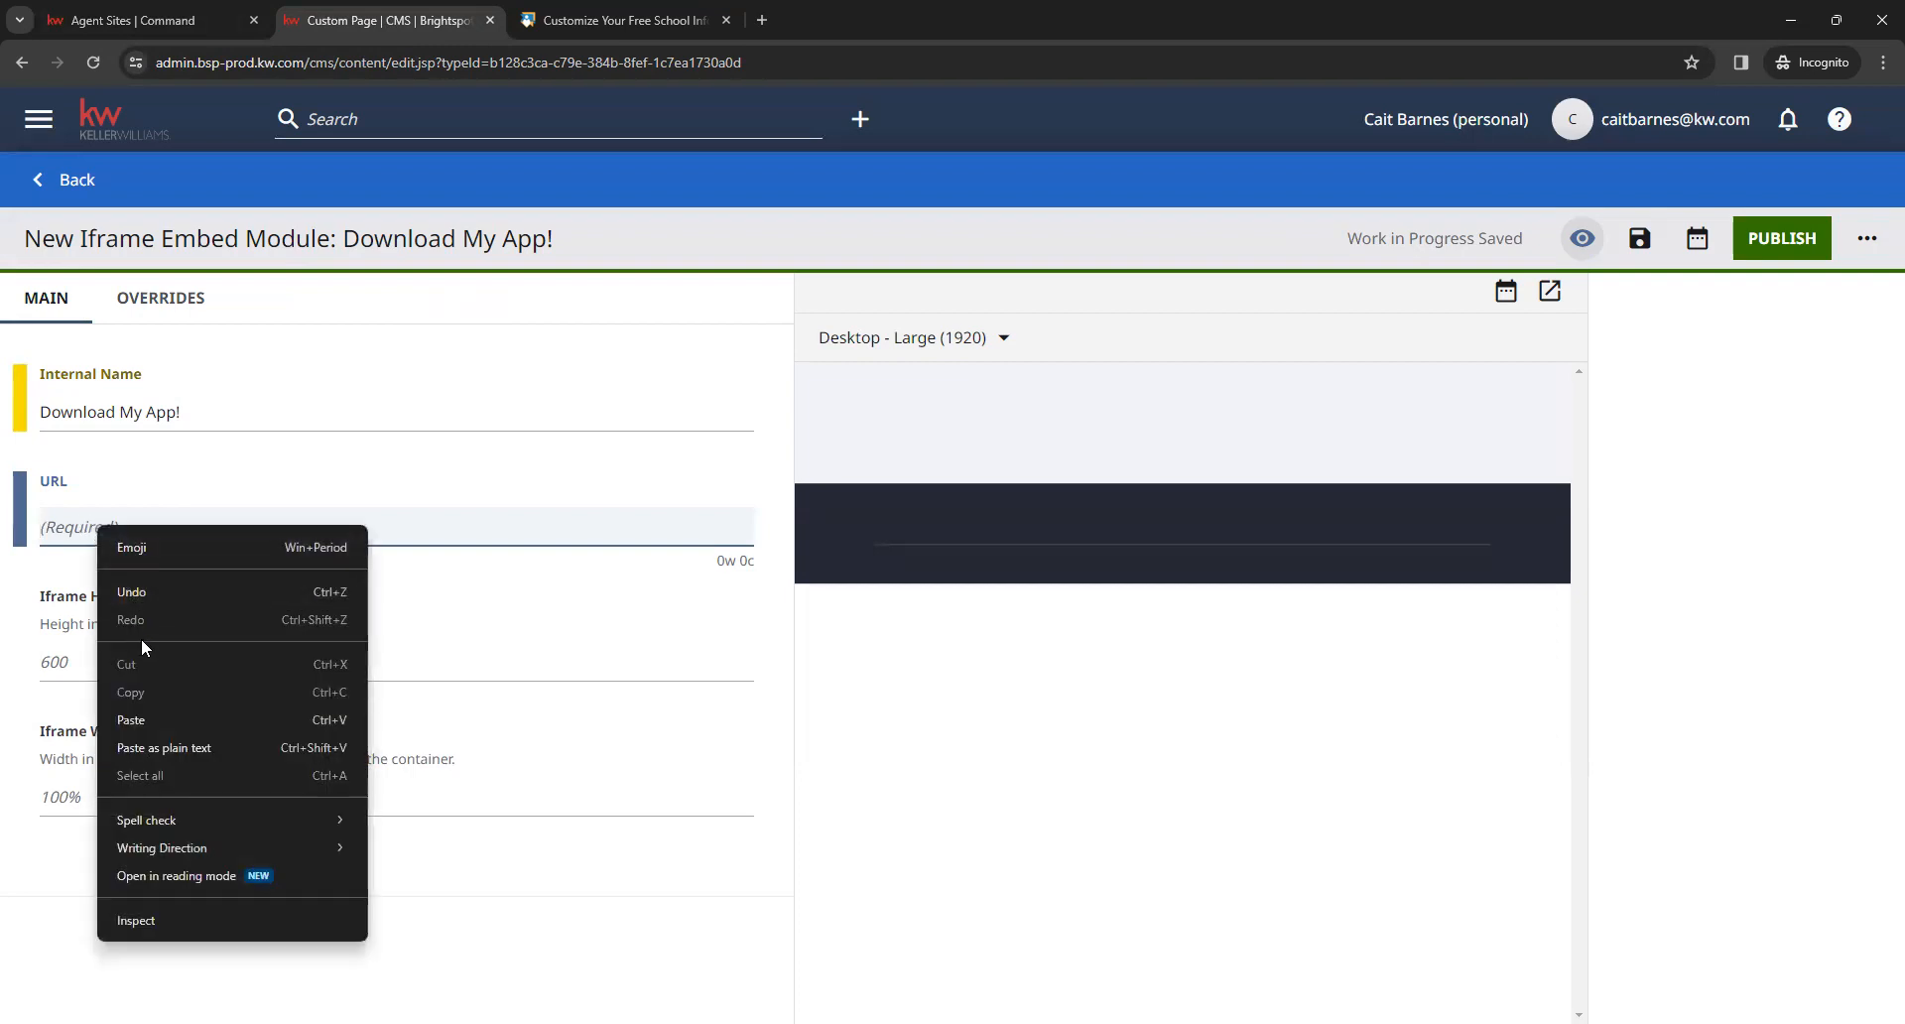
pyautogui.click(164, 708)
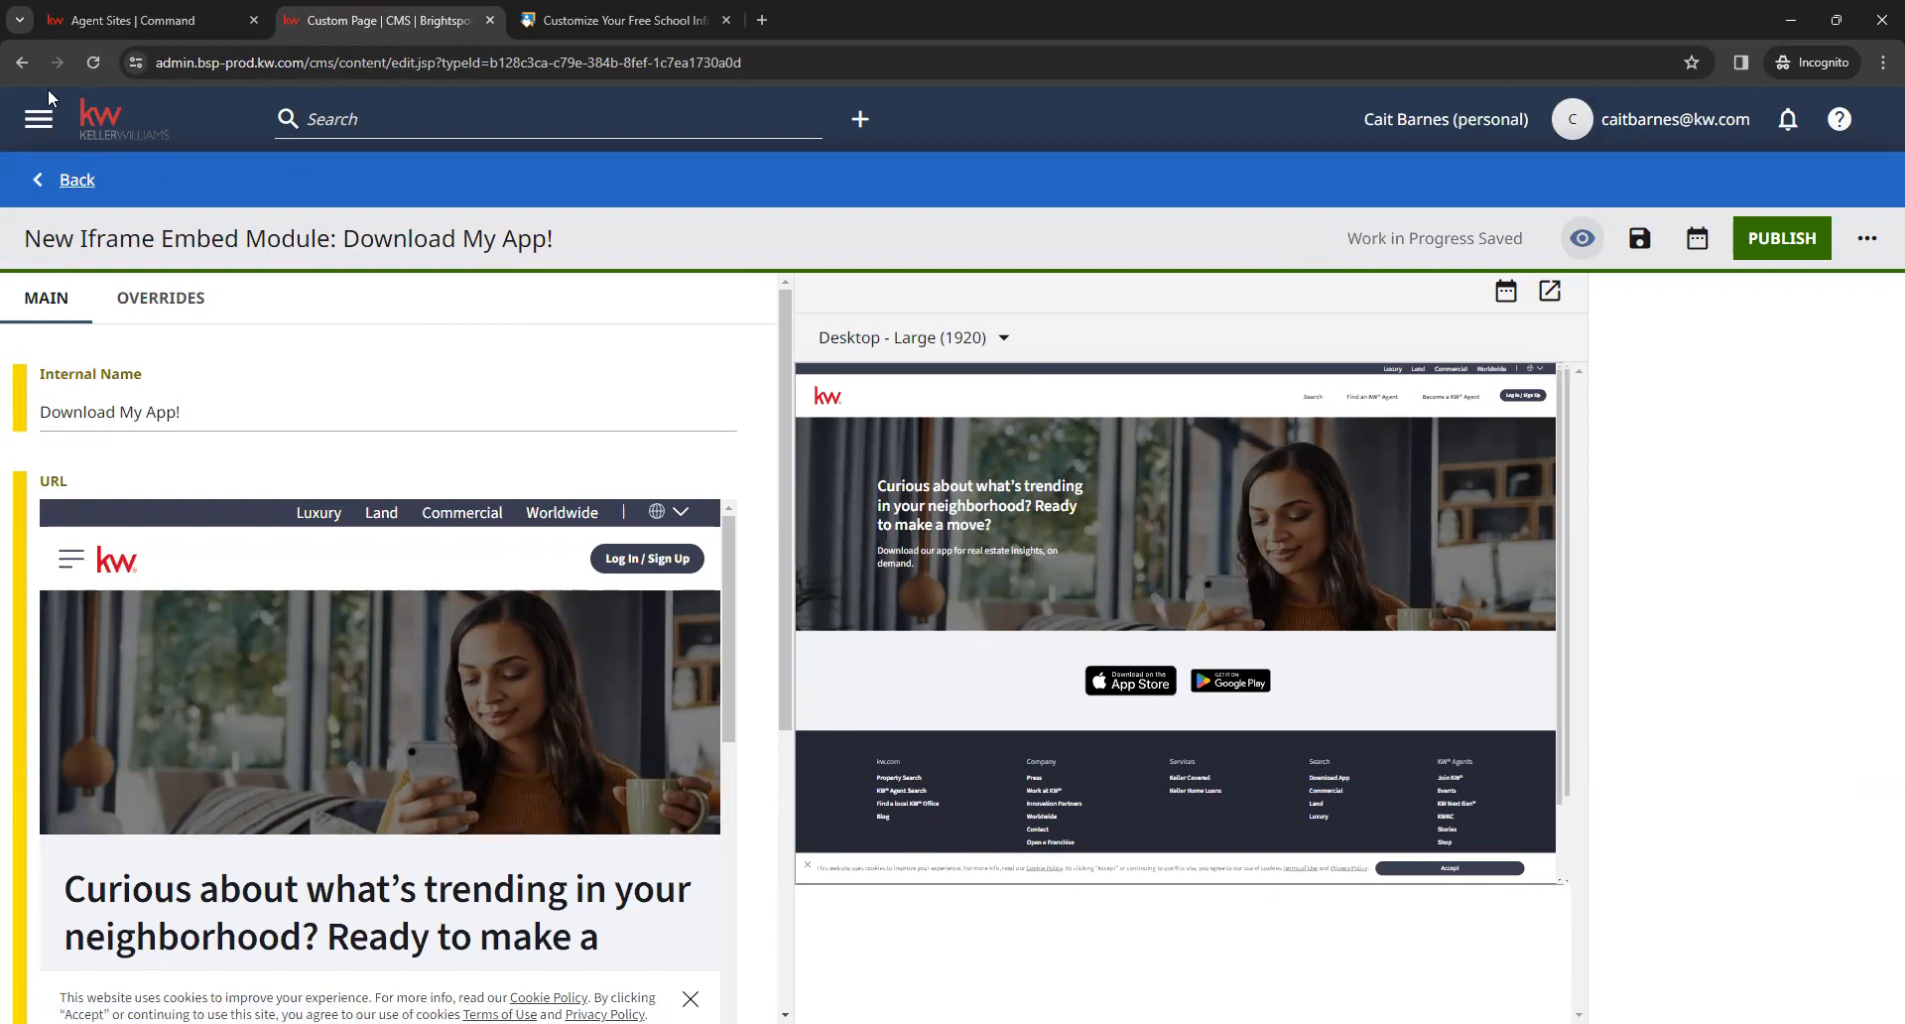
# Recheck the App URL setting in Command and publish the "Download My App!" iframe embed module
pyautogui.click(36, 12)
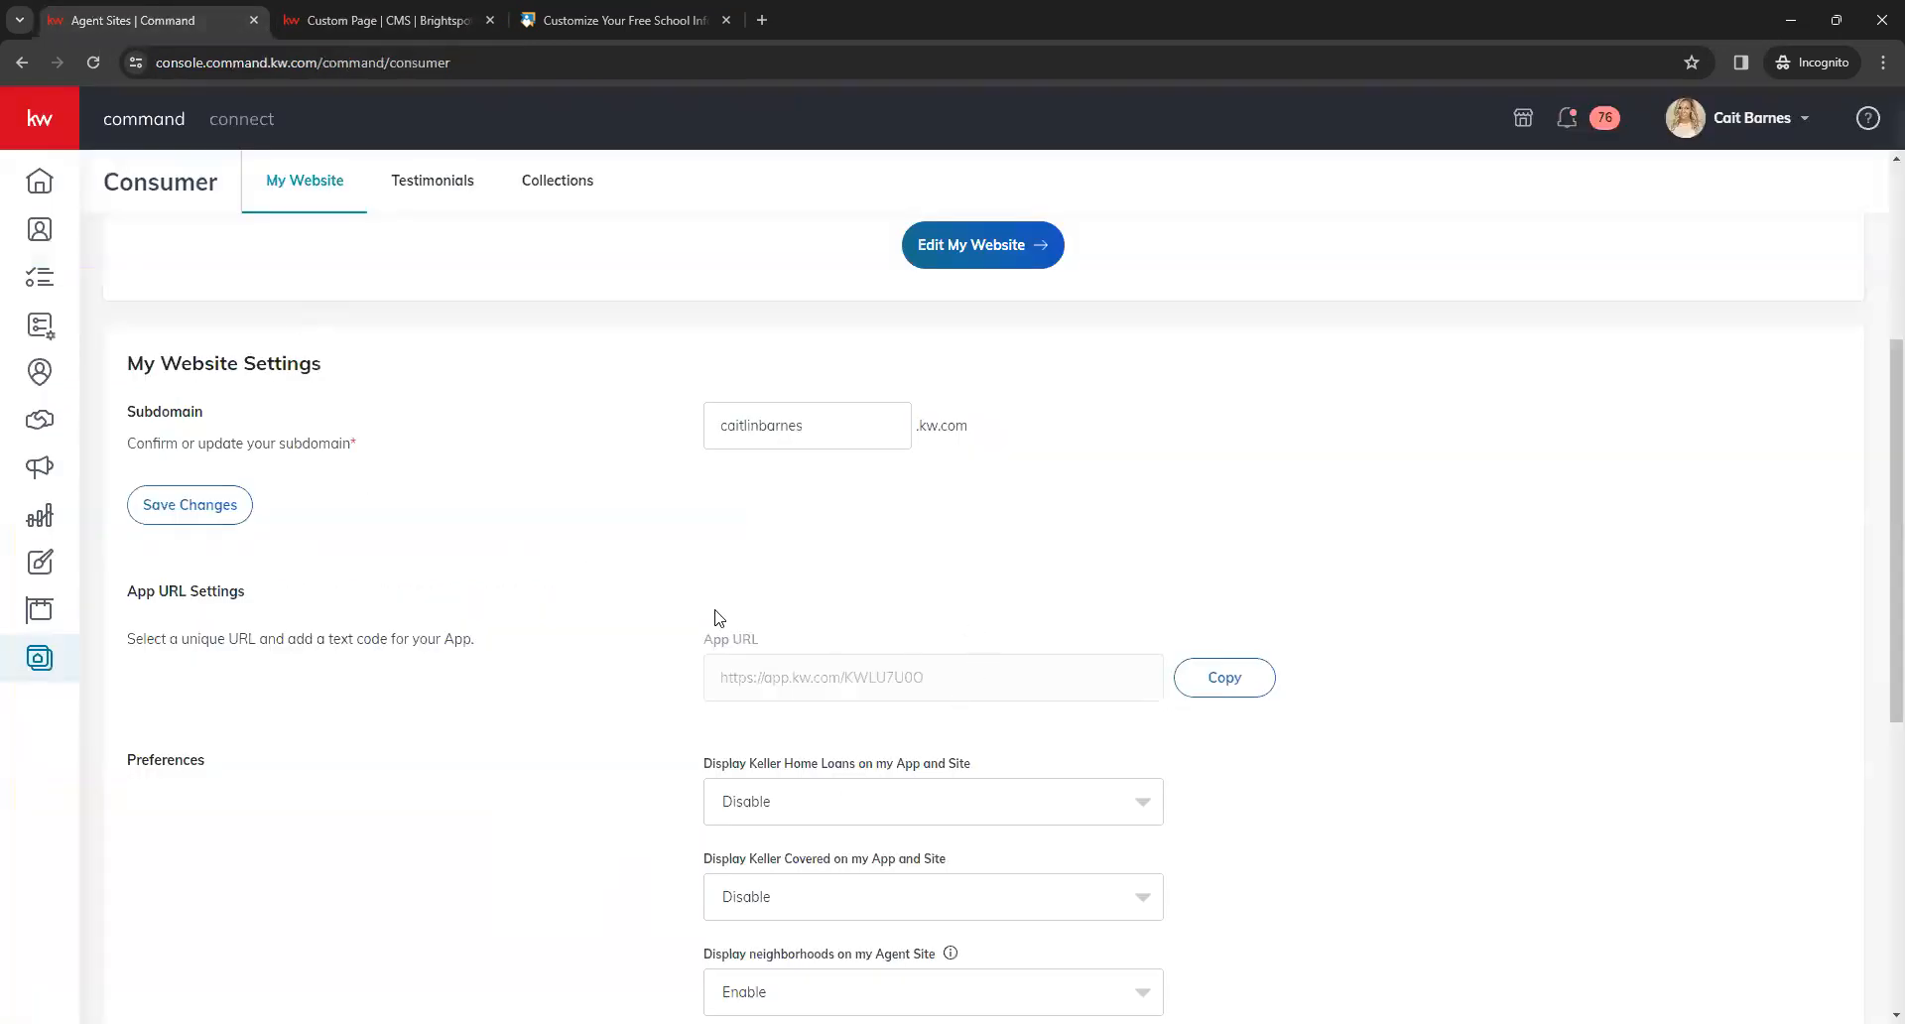
pyautogui.click(391, 20)
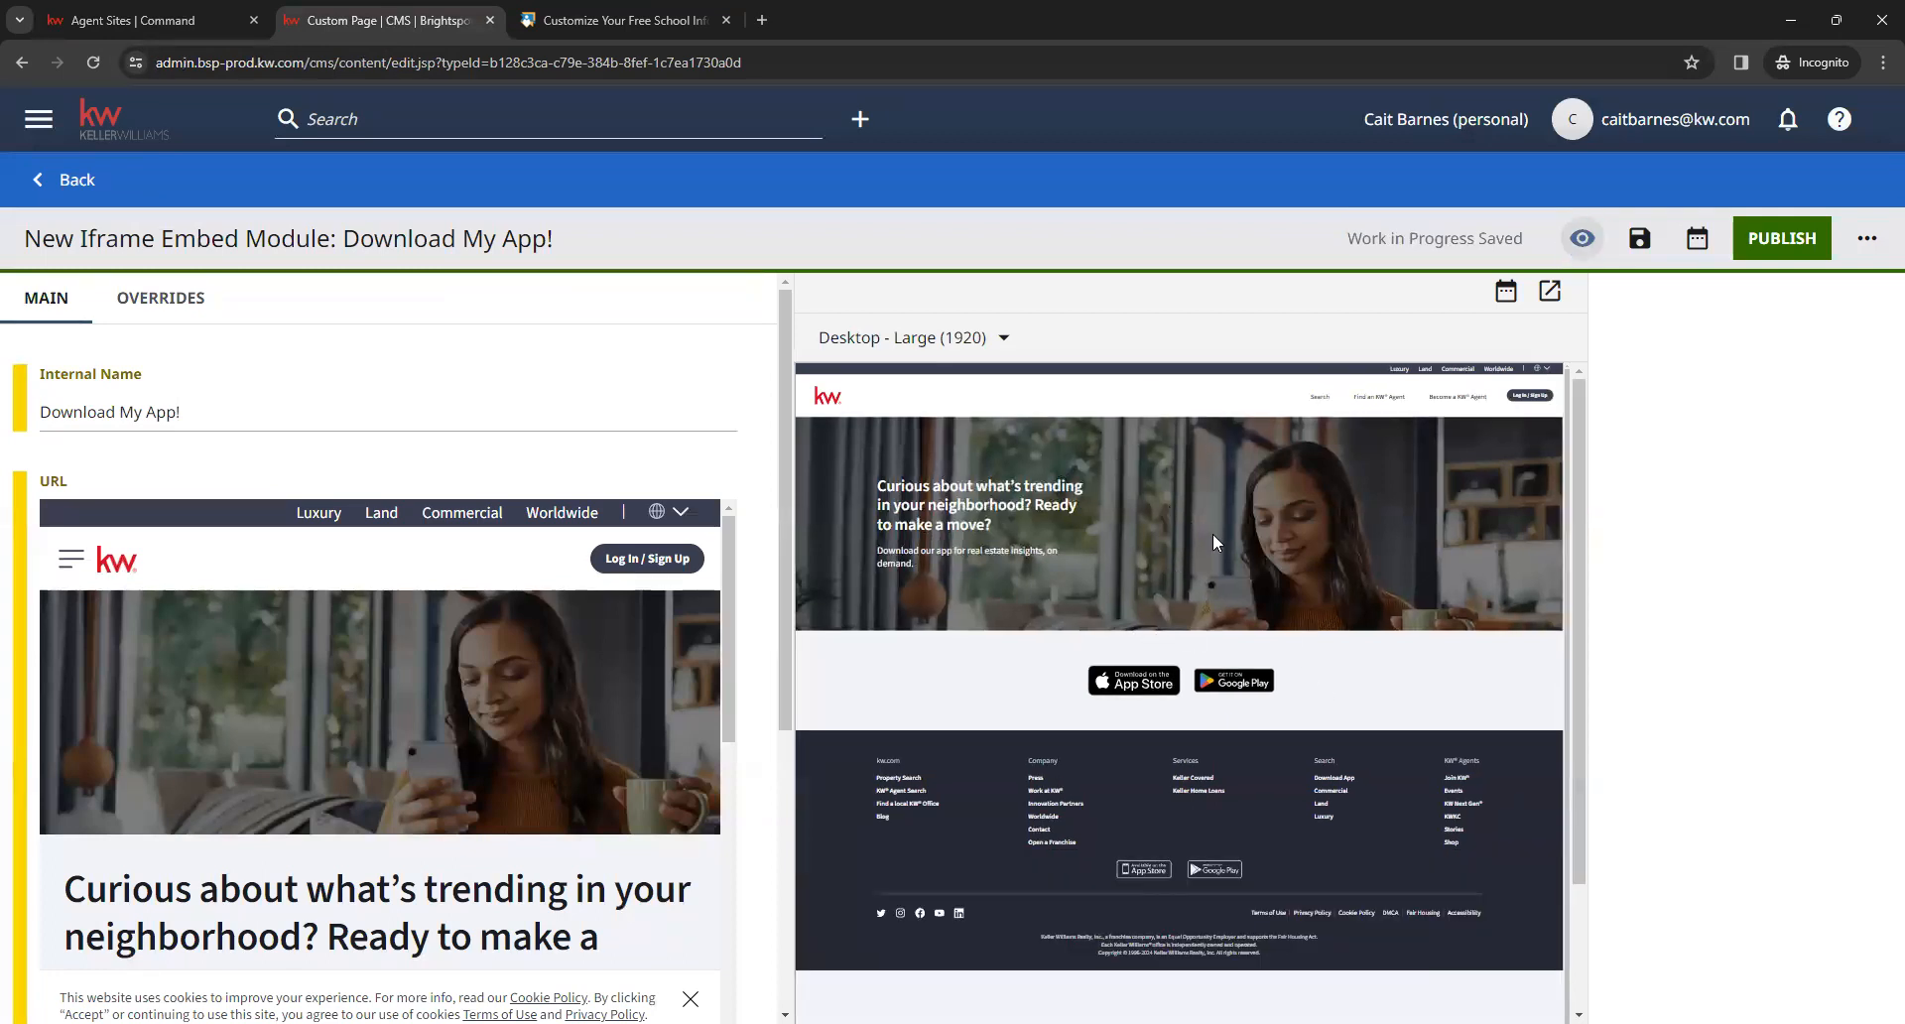
pyautogui.click(1785, 250)
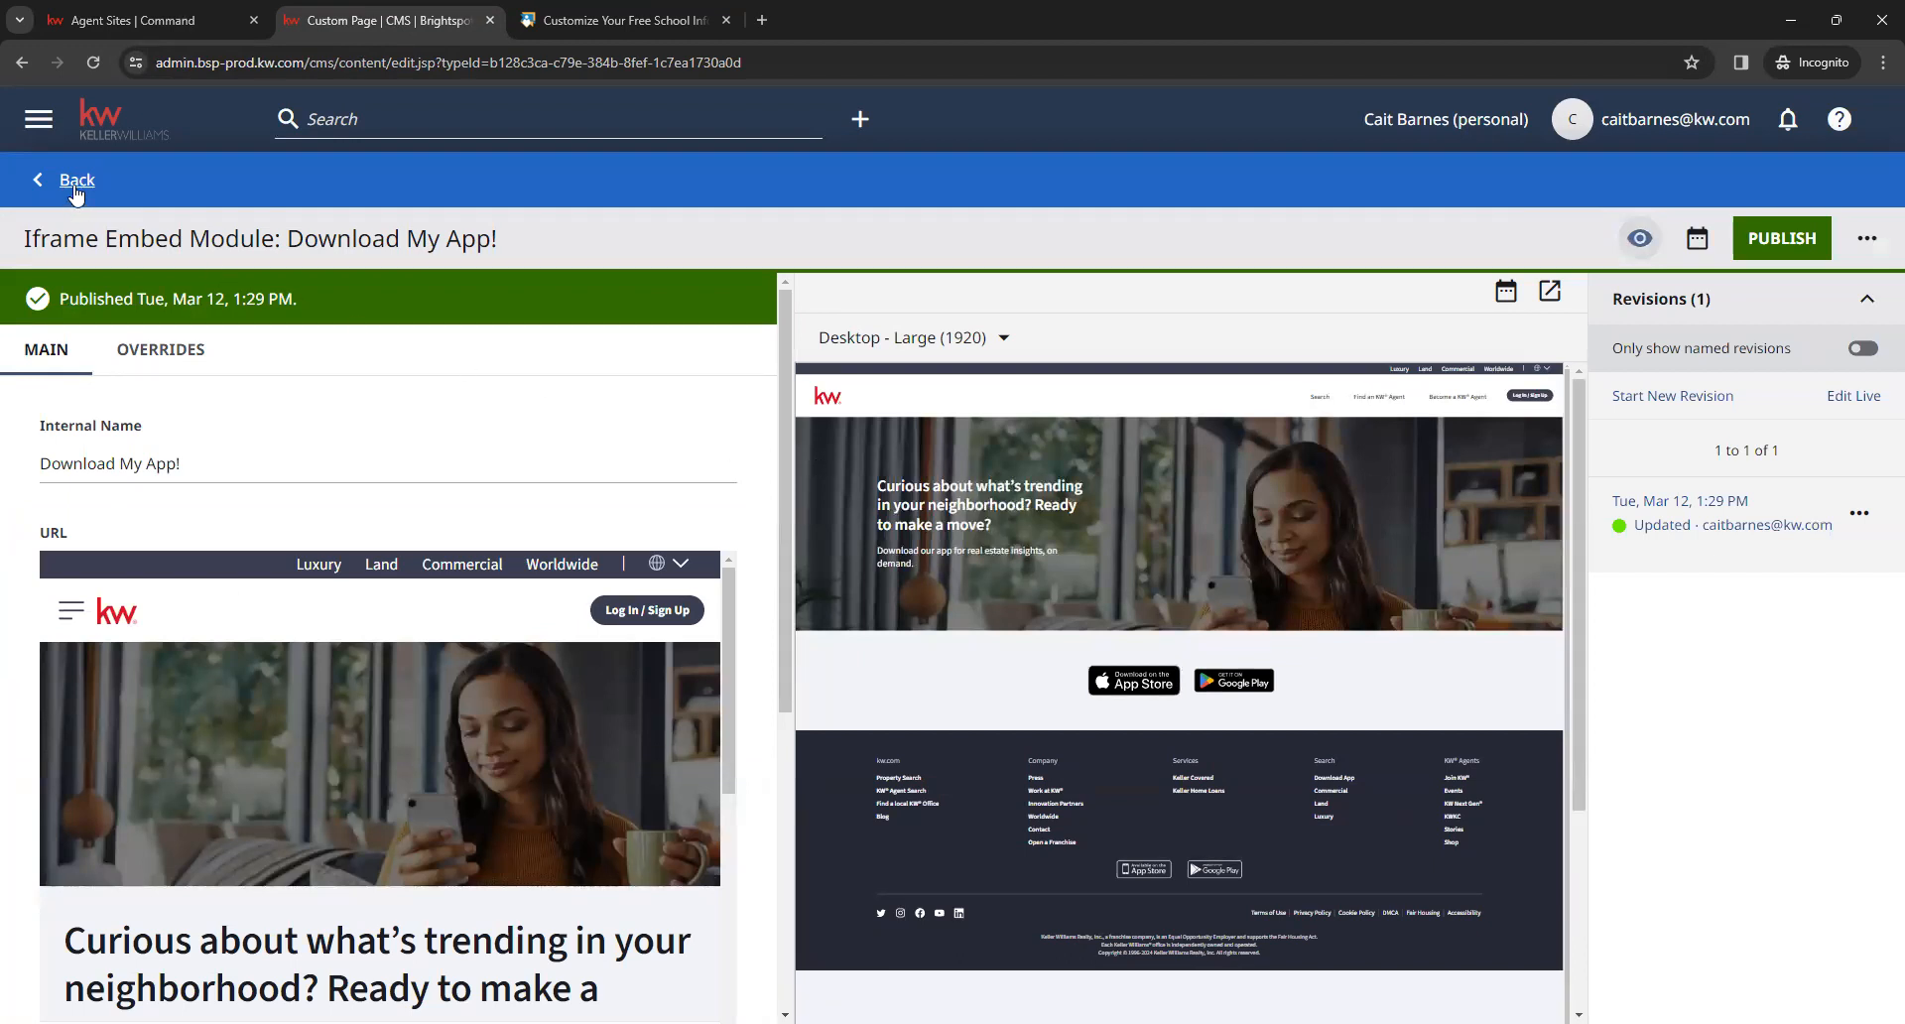
# Return to the custom page, select the shared "Download My App!" embed for its iframe module, and check the page preview
pyautogui.click(73, 187)
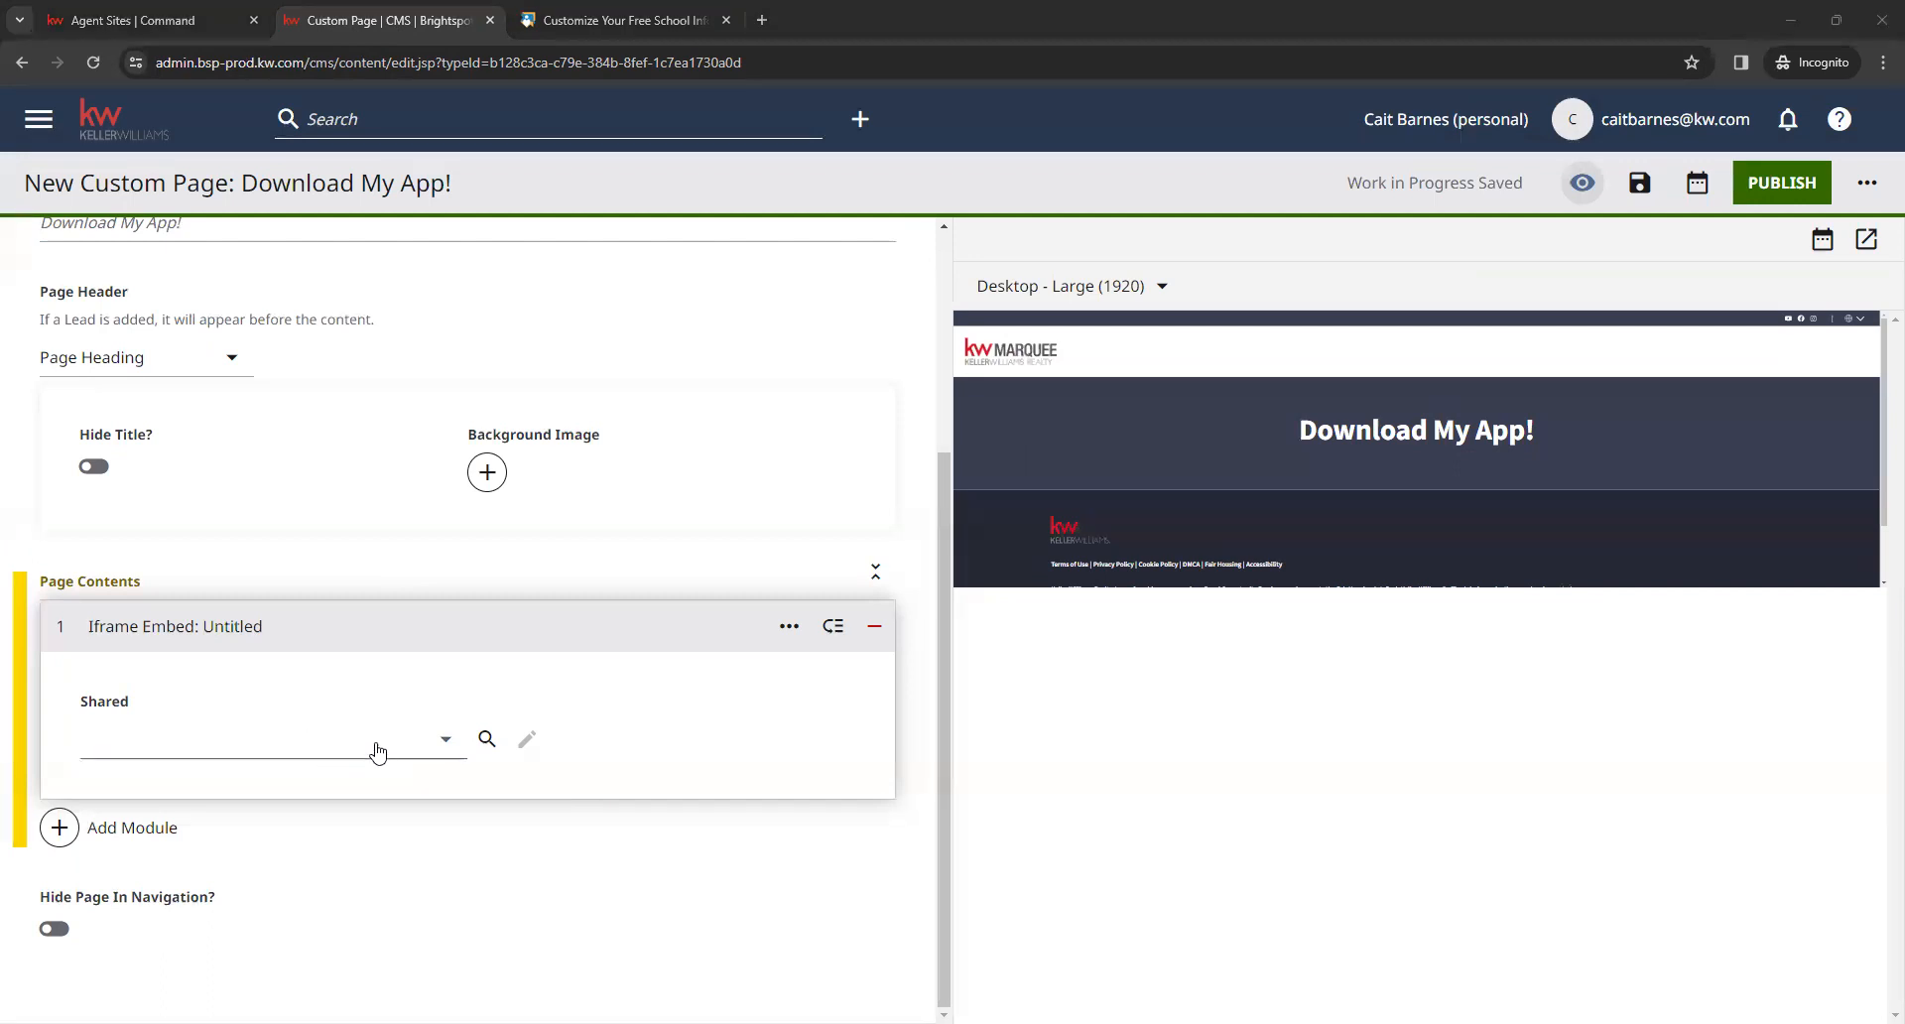
pyautogui.click(260, 737)
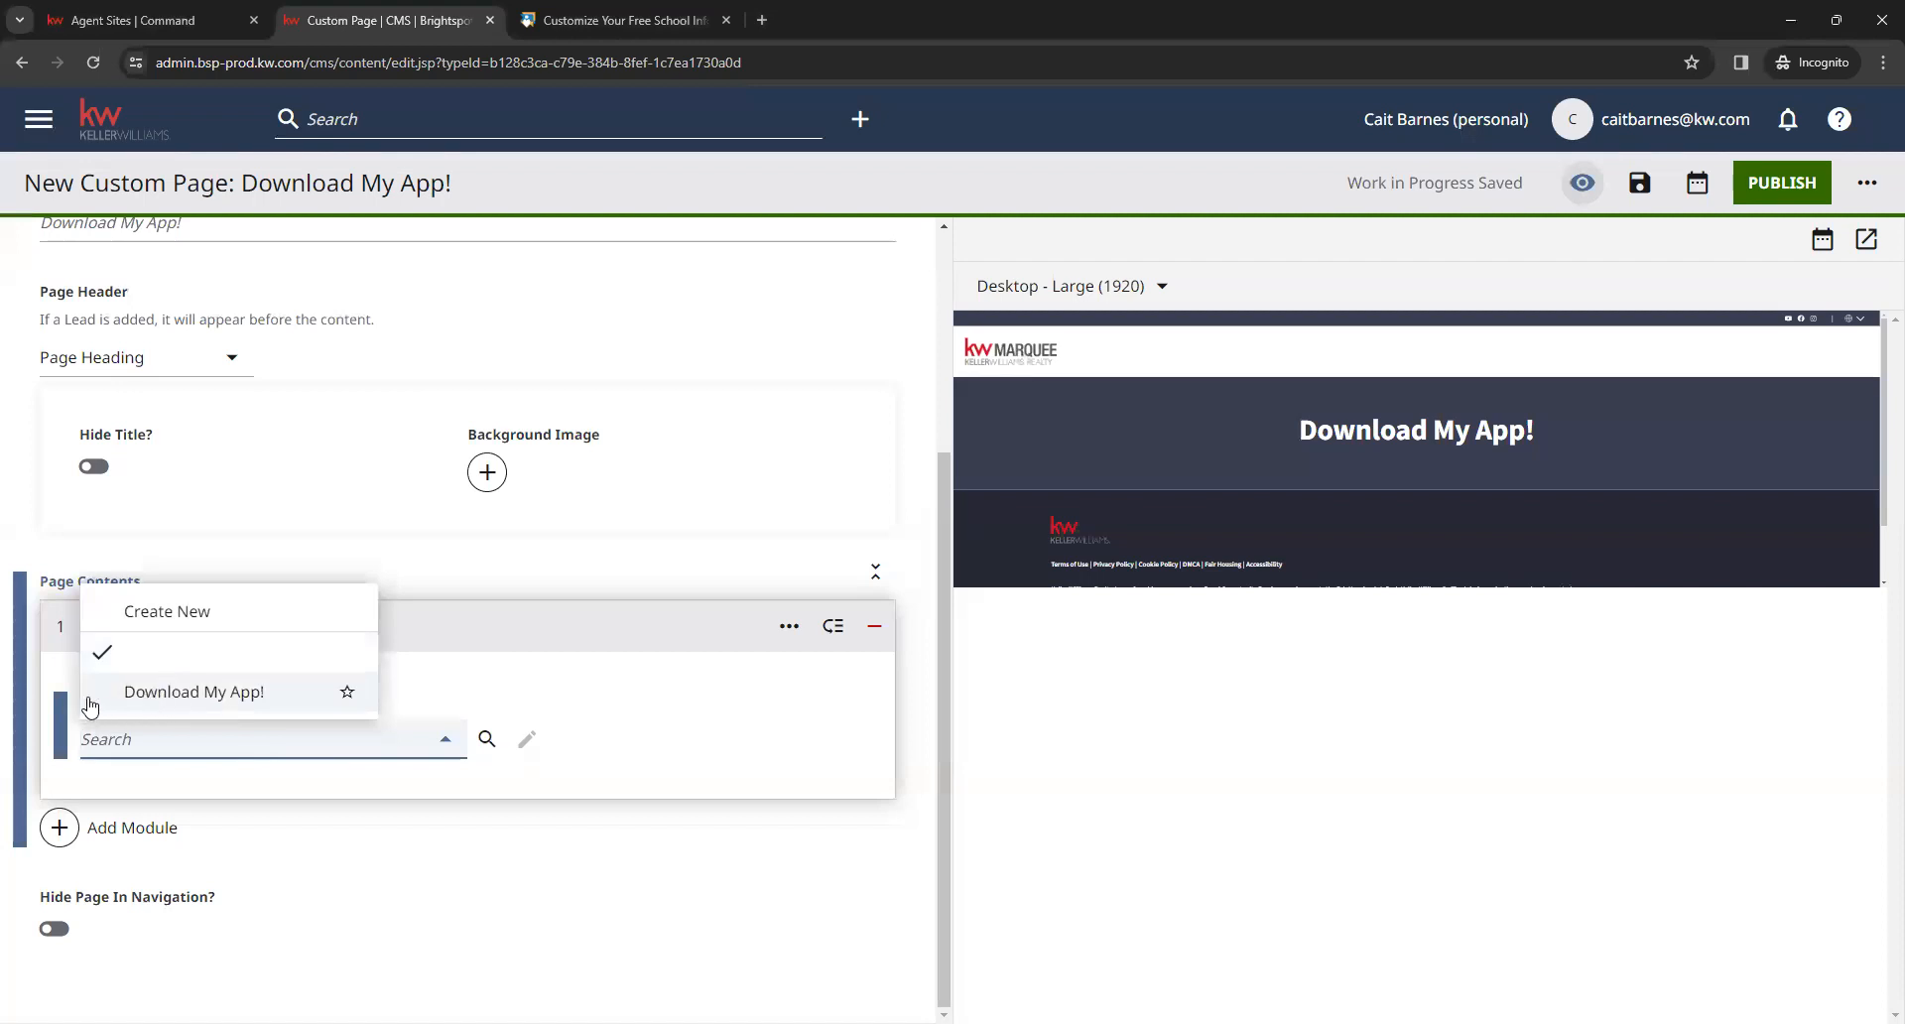
pyautogui.click(188, 693)
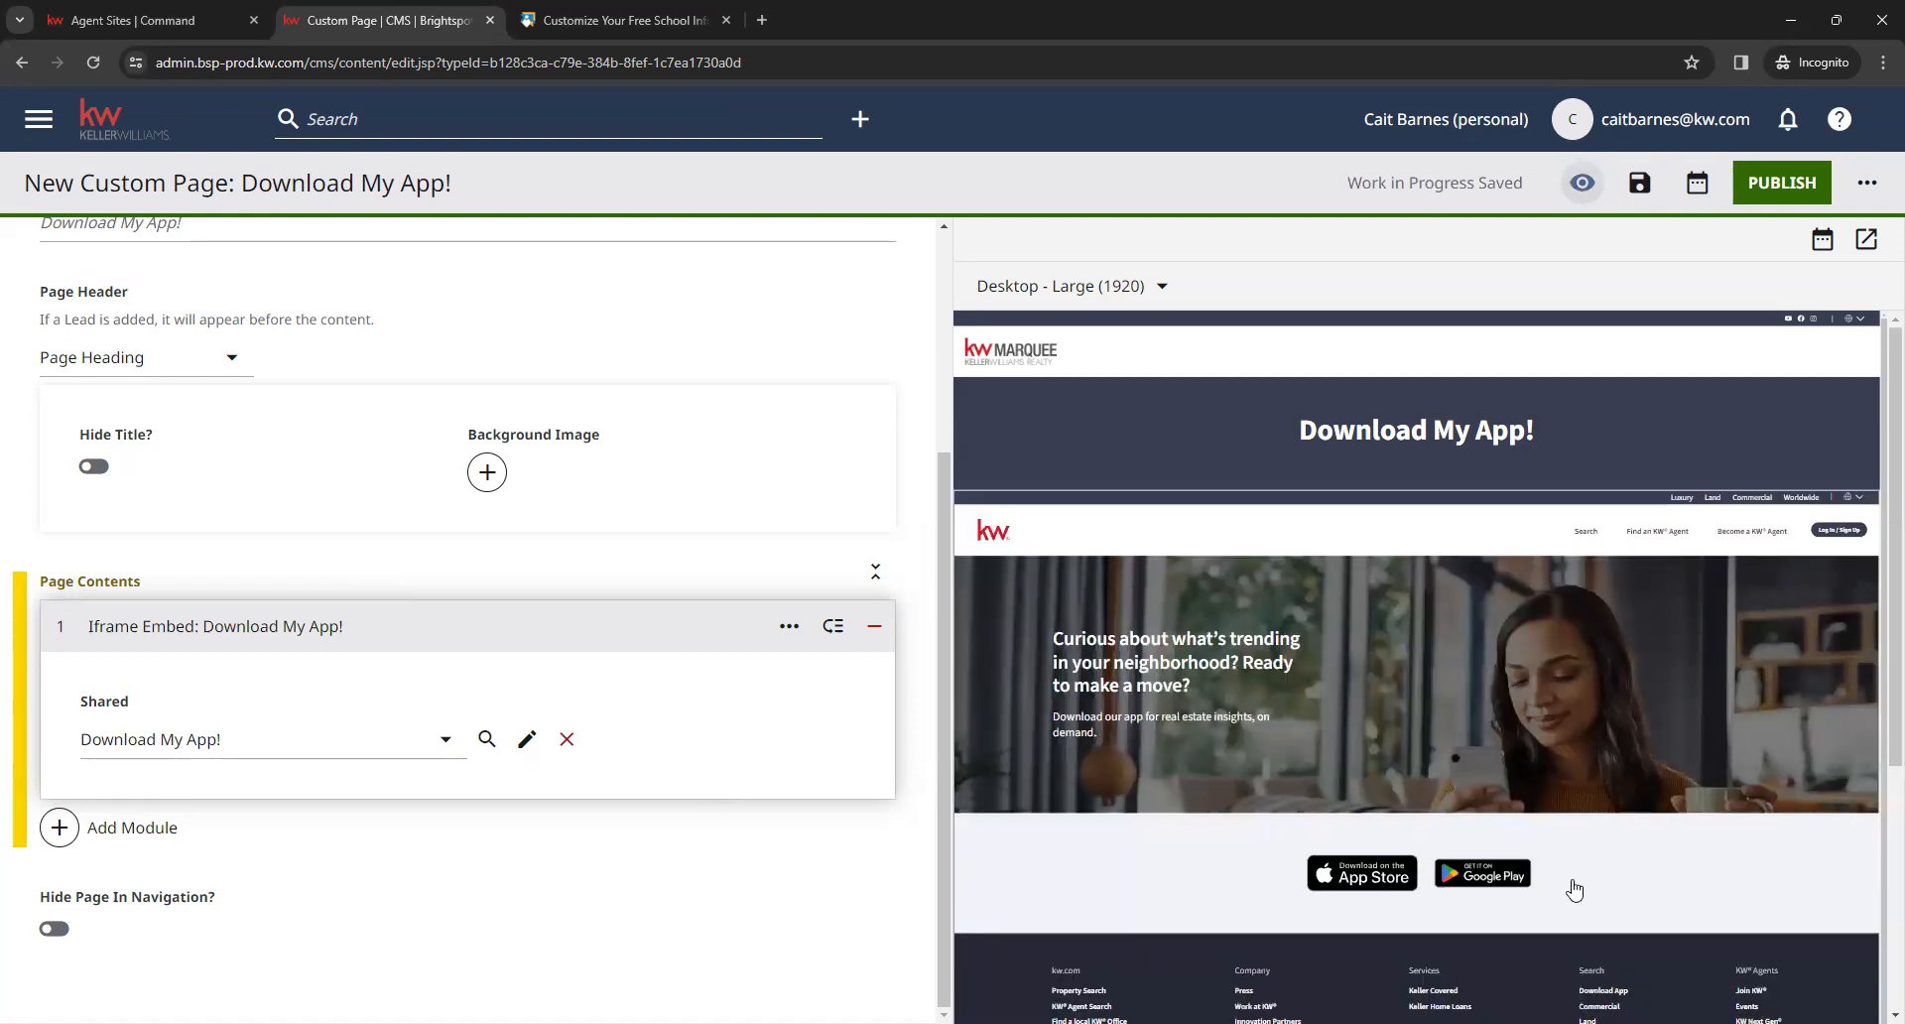
pyautogui.scroll(-2, 1586, 801)
pyautogui.scroll(-6, 1584, 794)
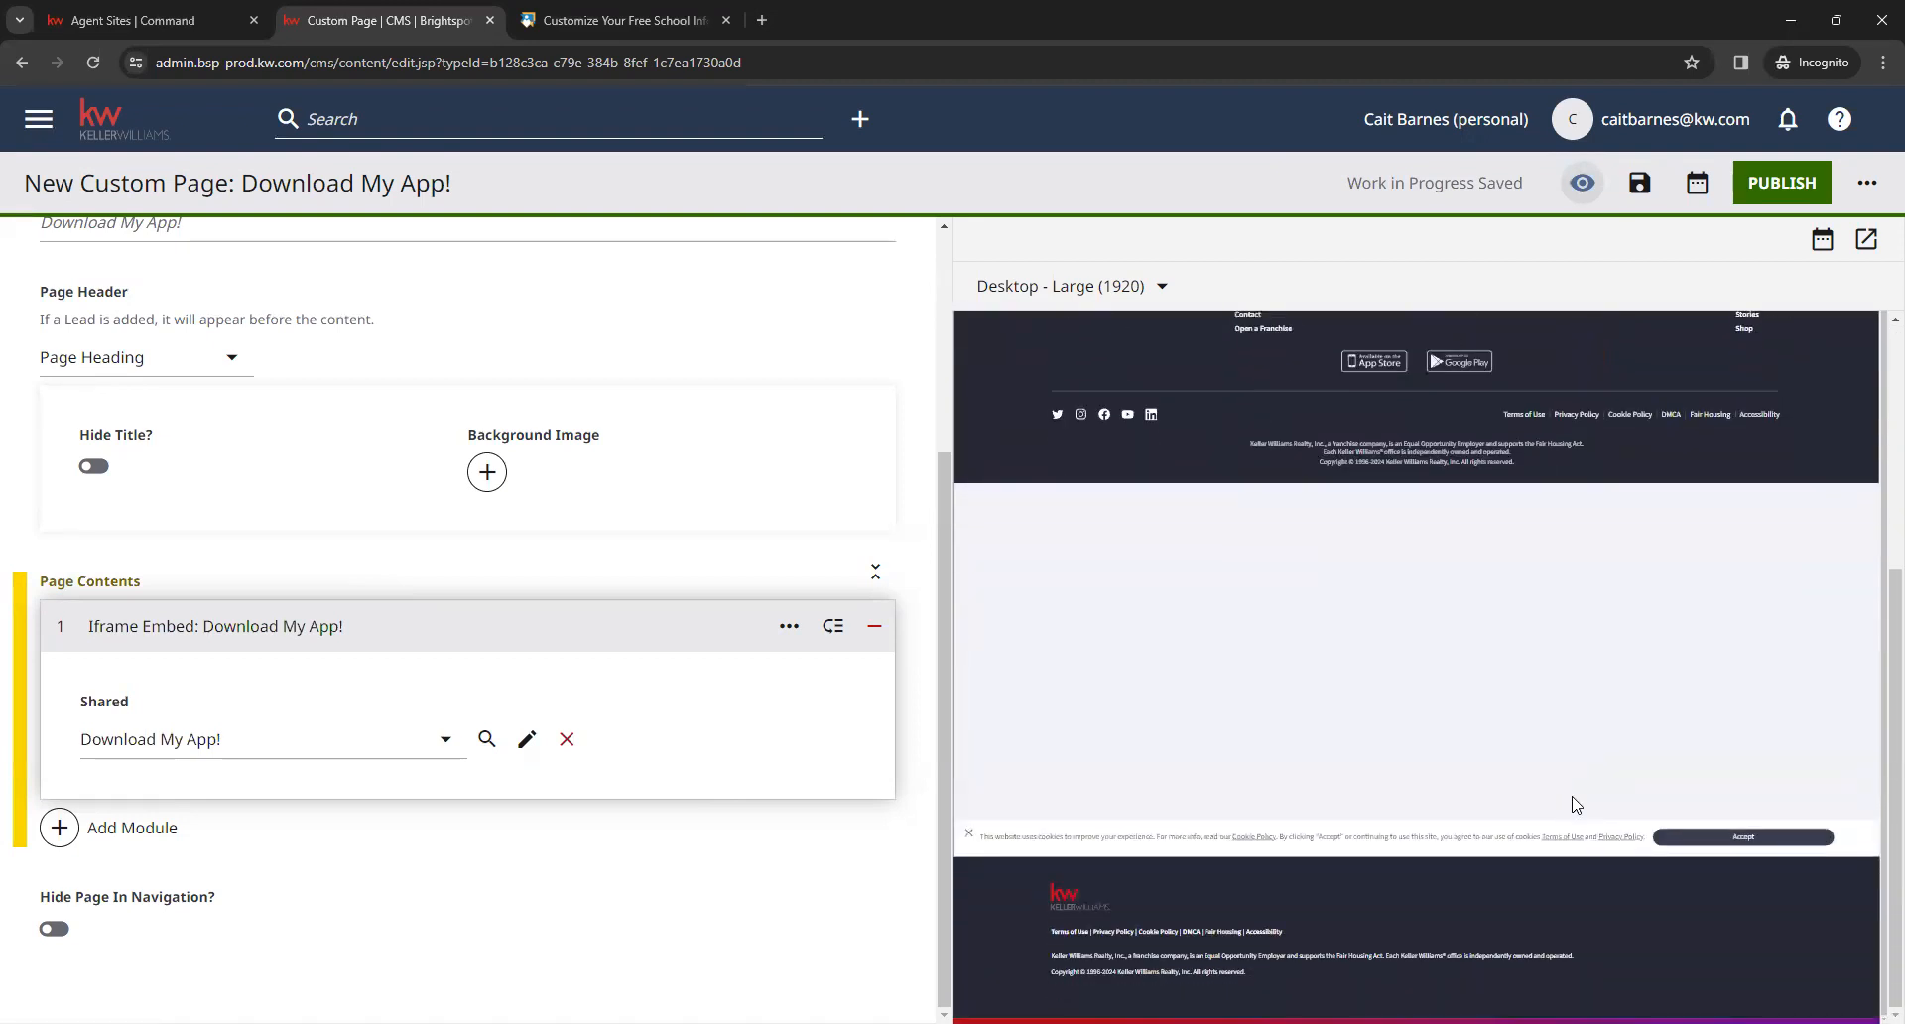
pyautogui.click(1741, 836)
pyautogui.scroll(2, 1315, 812)
pyautogui.scroll(2, 1320, 821)
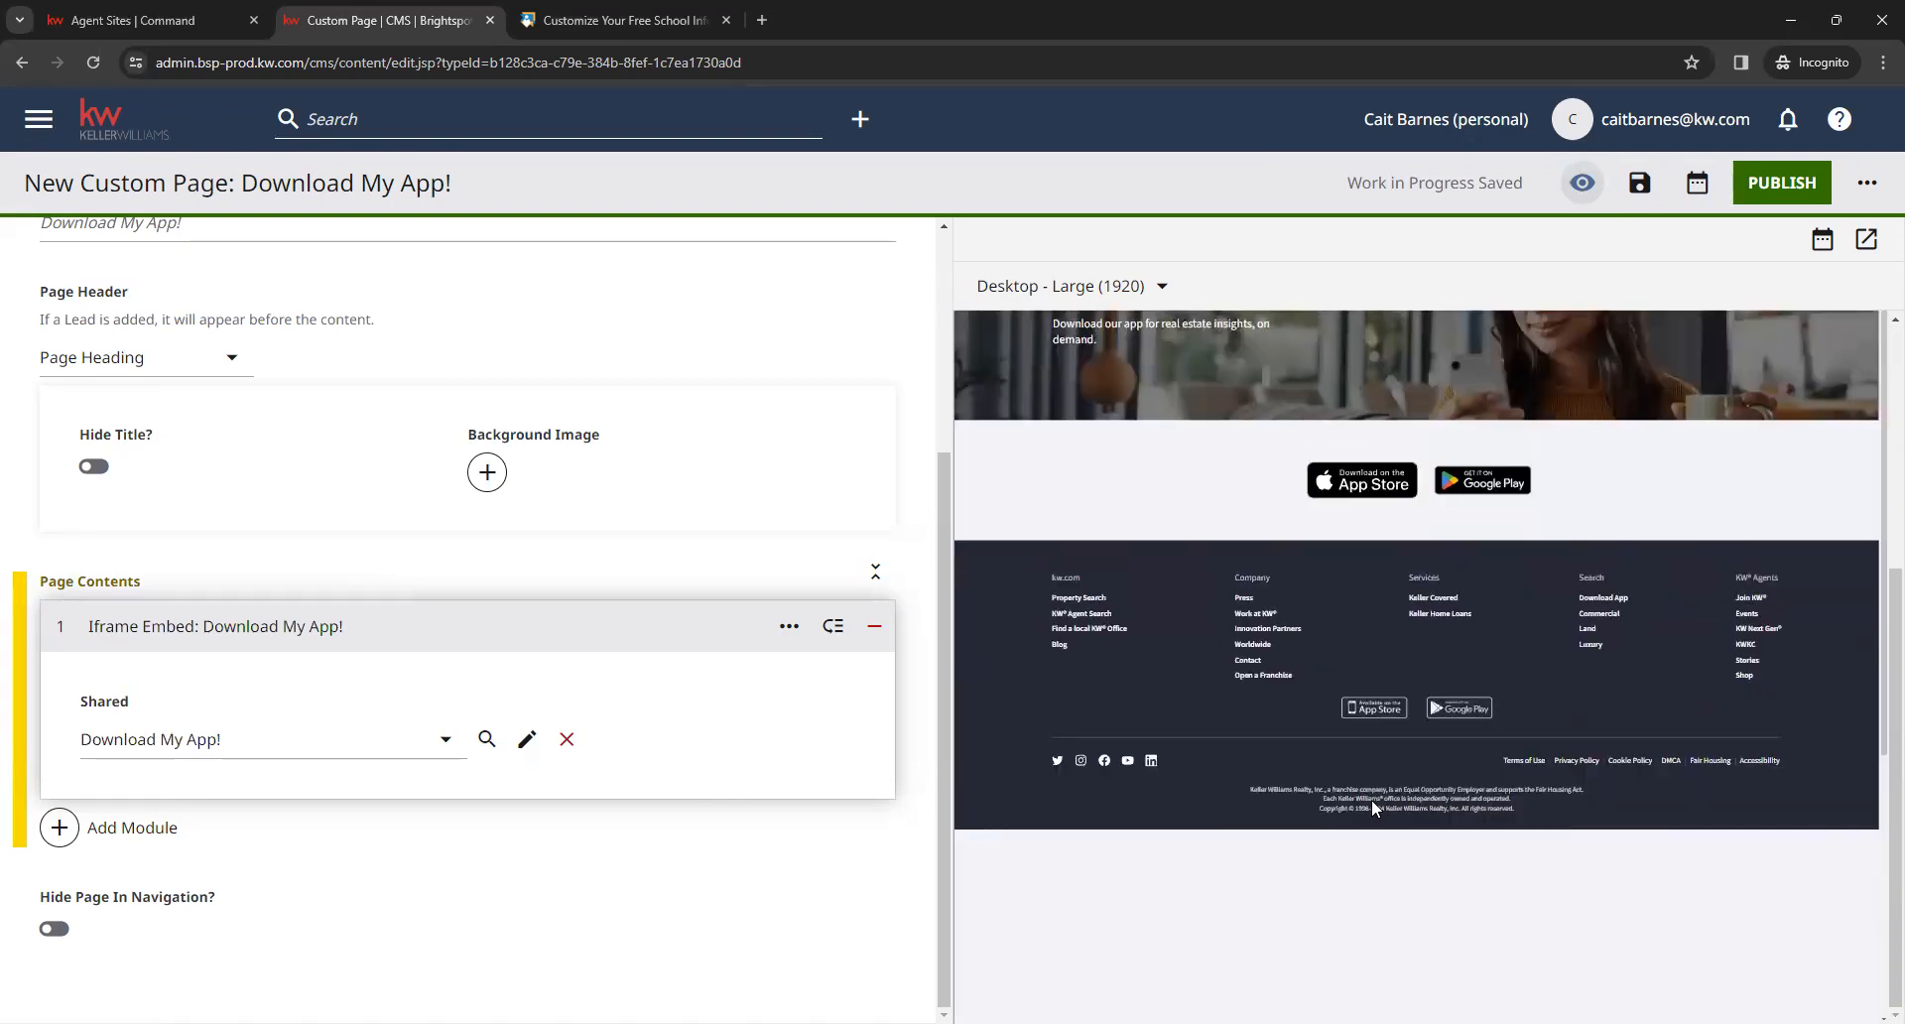
pyautogui.scroll(4, 1371, 800)
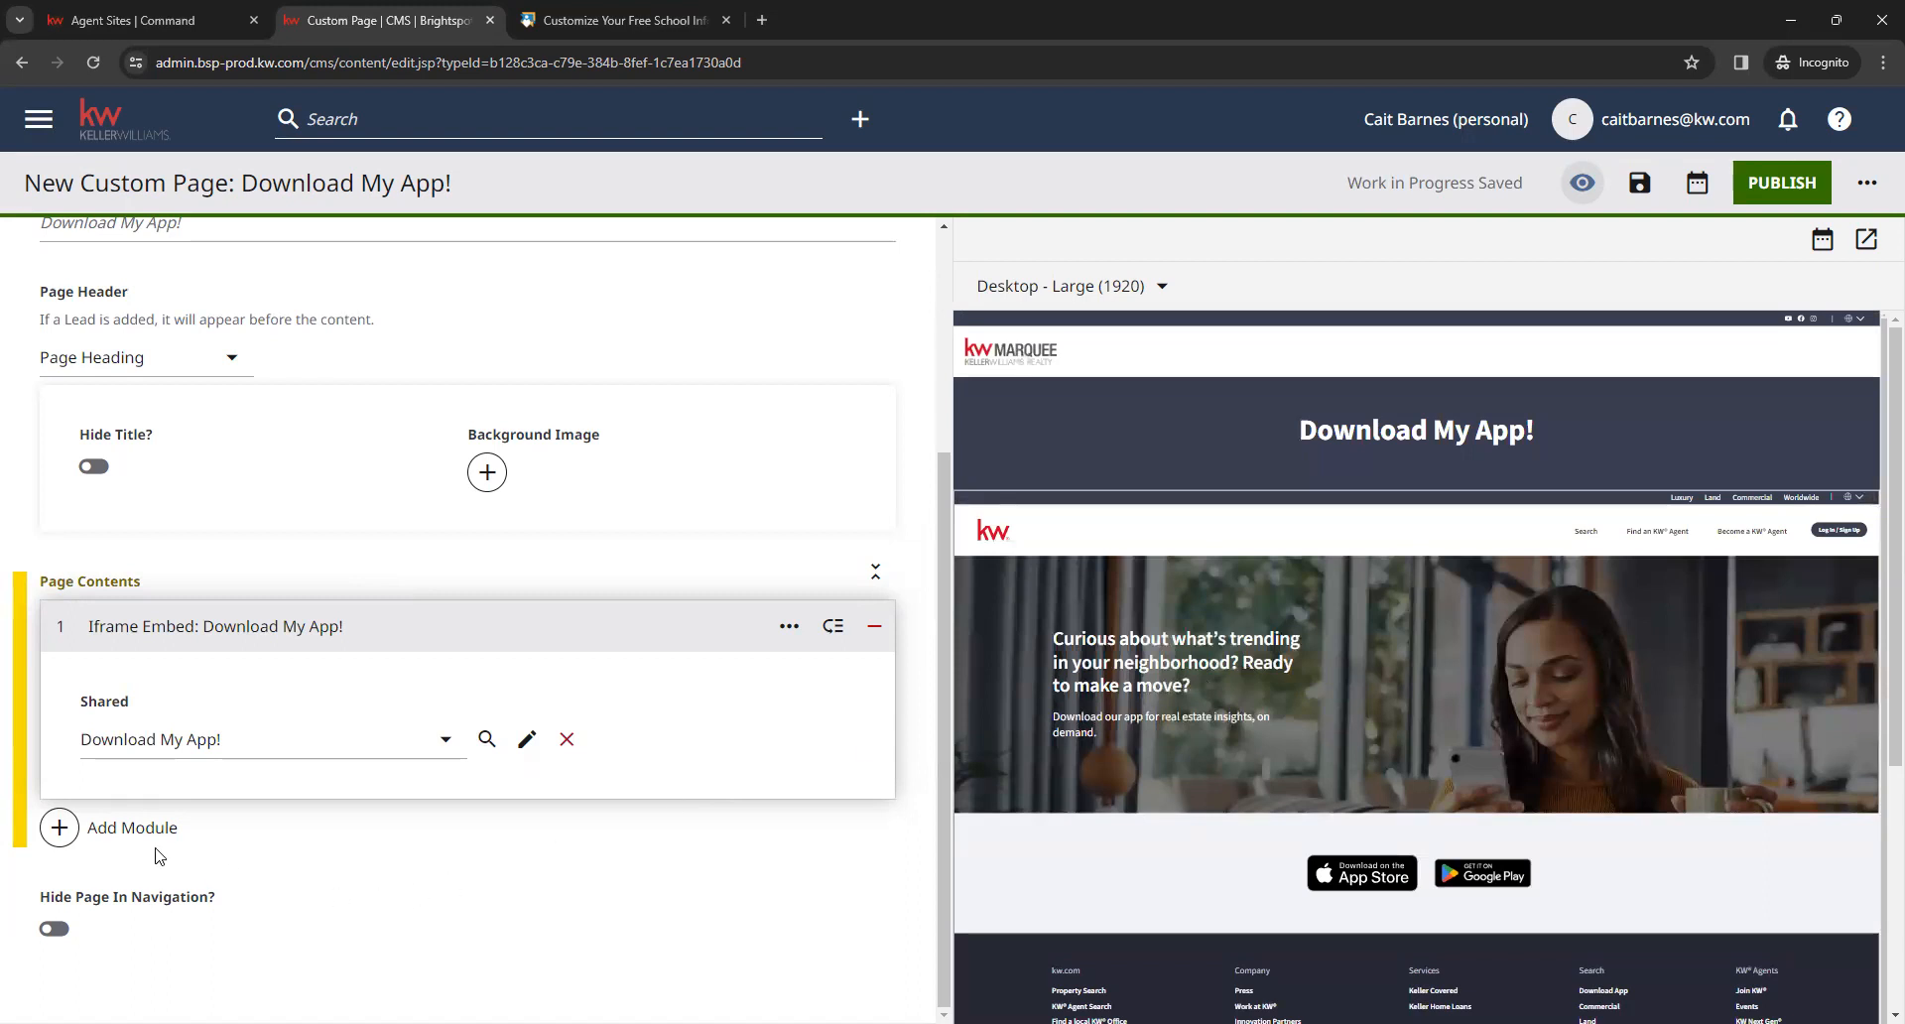
# Add a Form module below the iframe embed, assign the shared "Contact Me" form to it, and check the preview
pyautogui.click(132, 828)
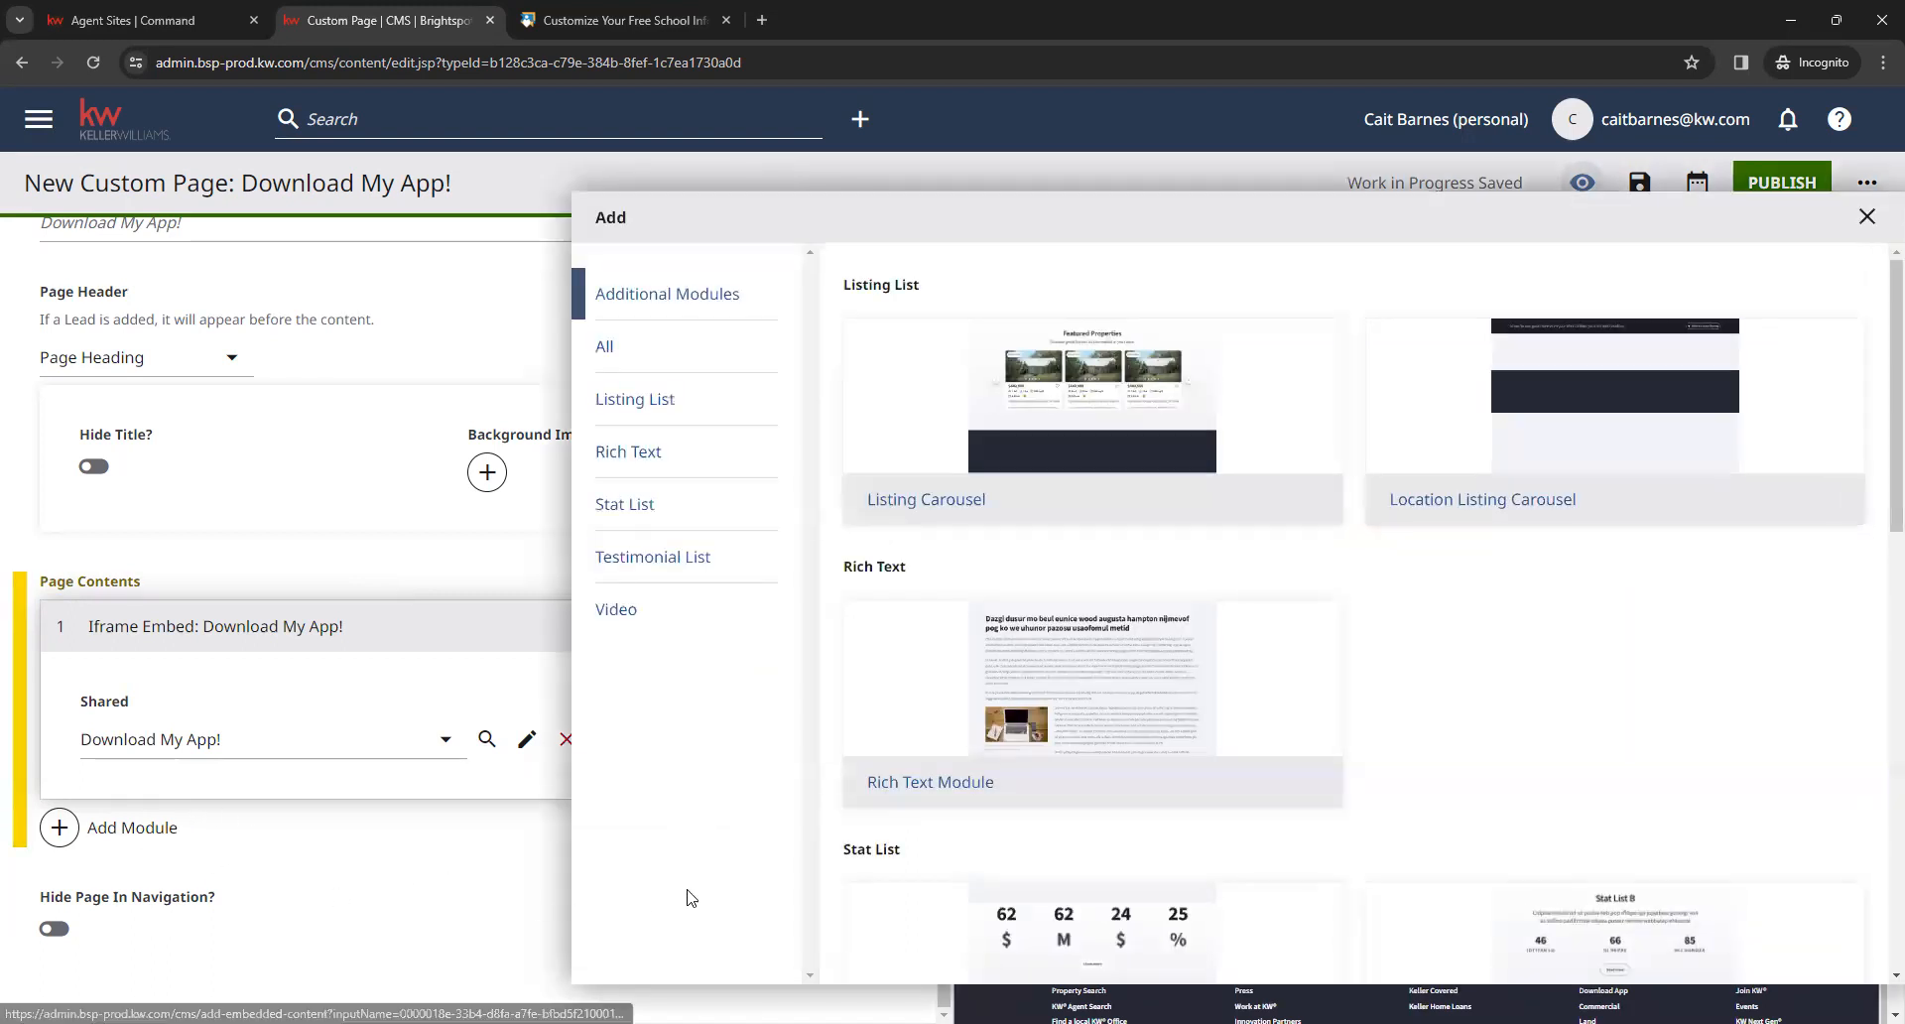
pyautogui.scroll(-10, 1379, 575)
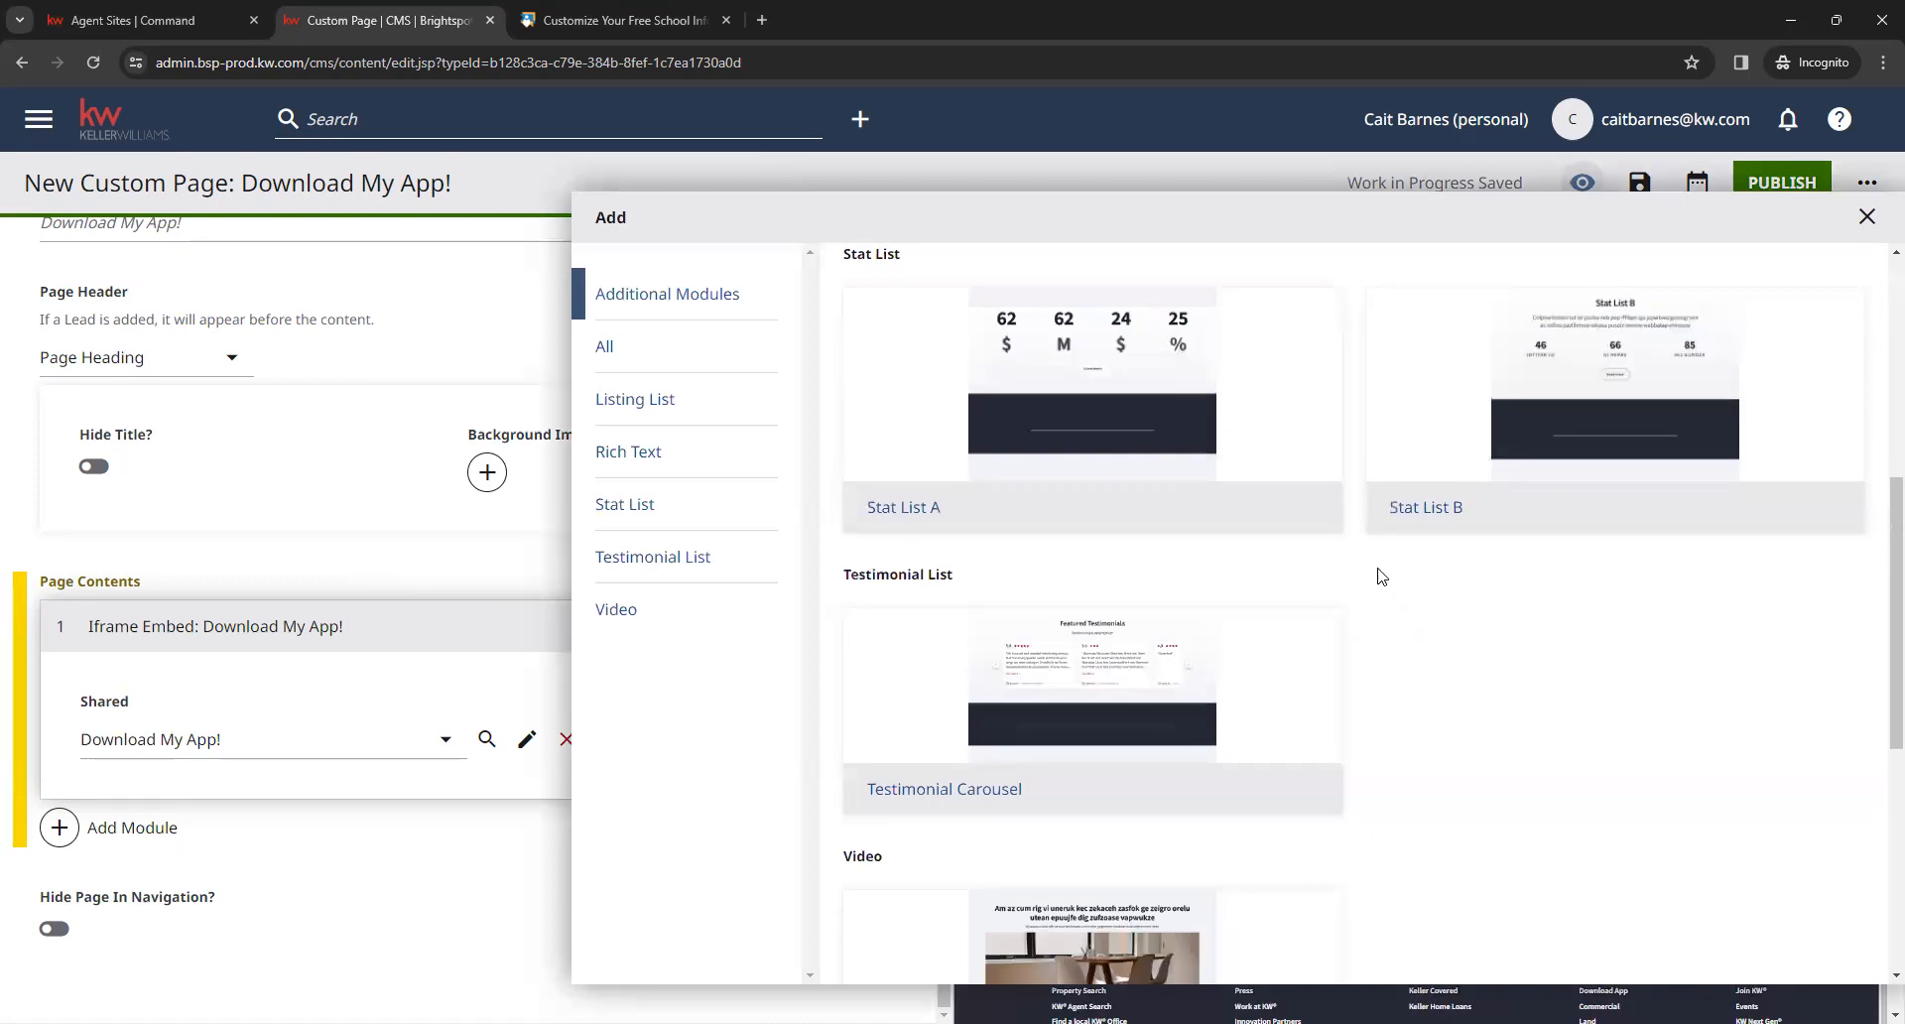
pyautogui.scroll(-1, 1379, 568)
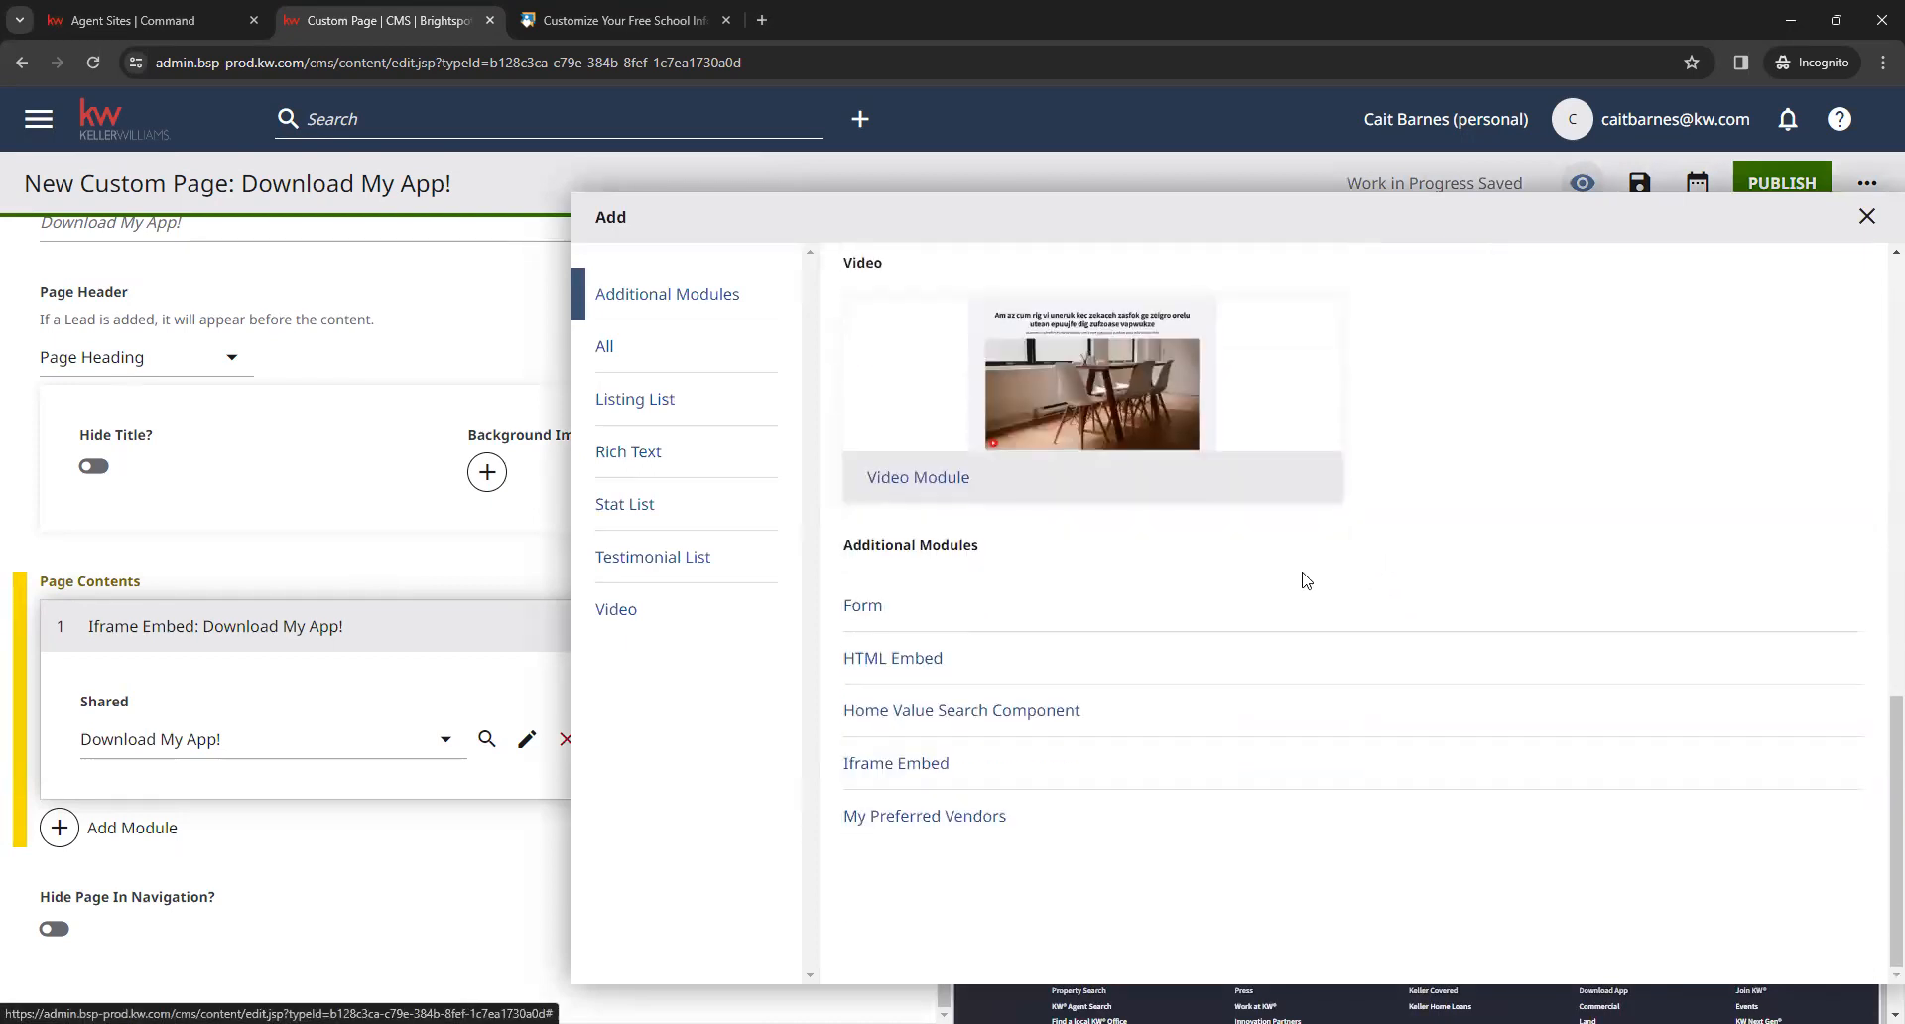
pyautogui.click(879, 616)
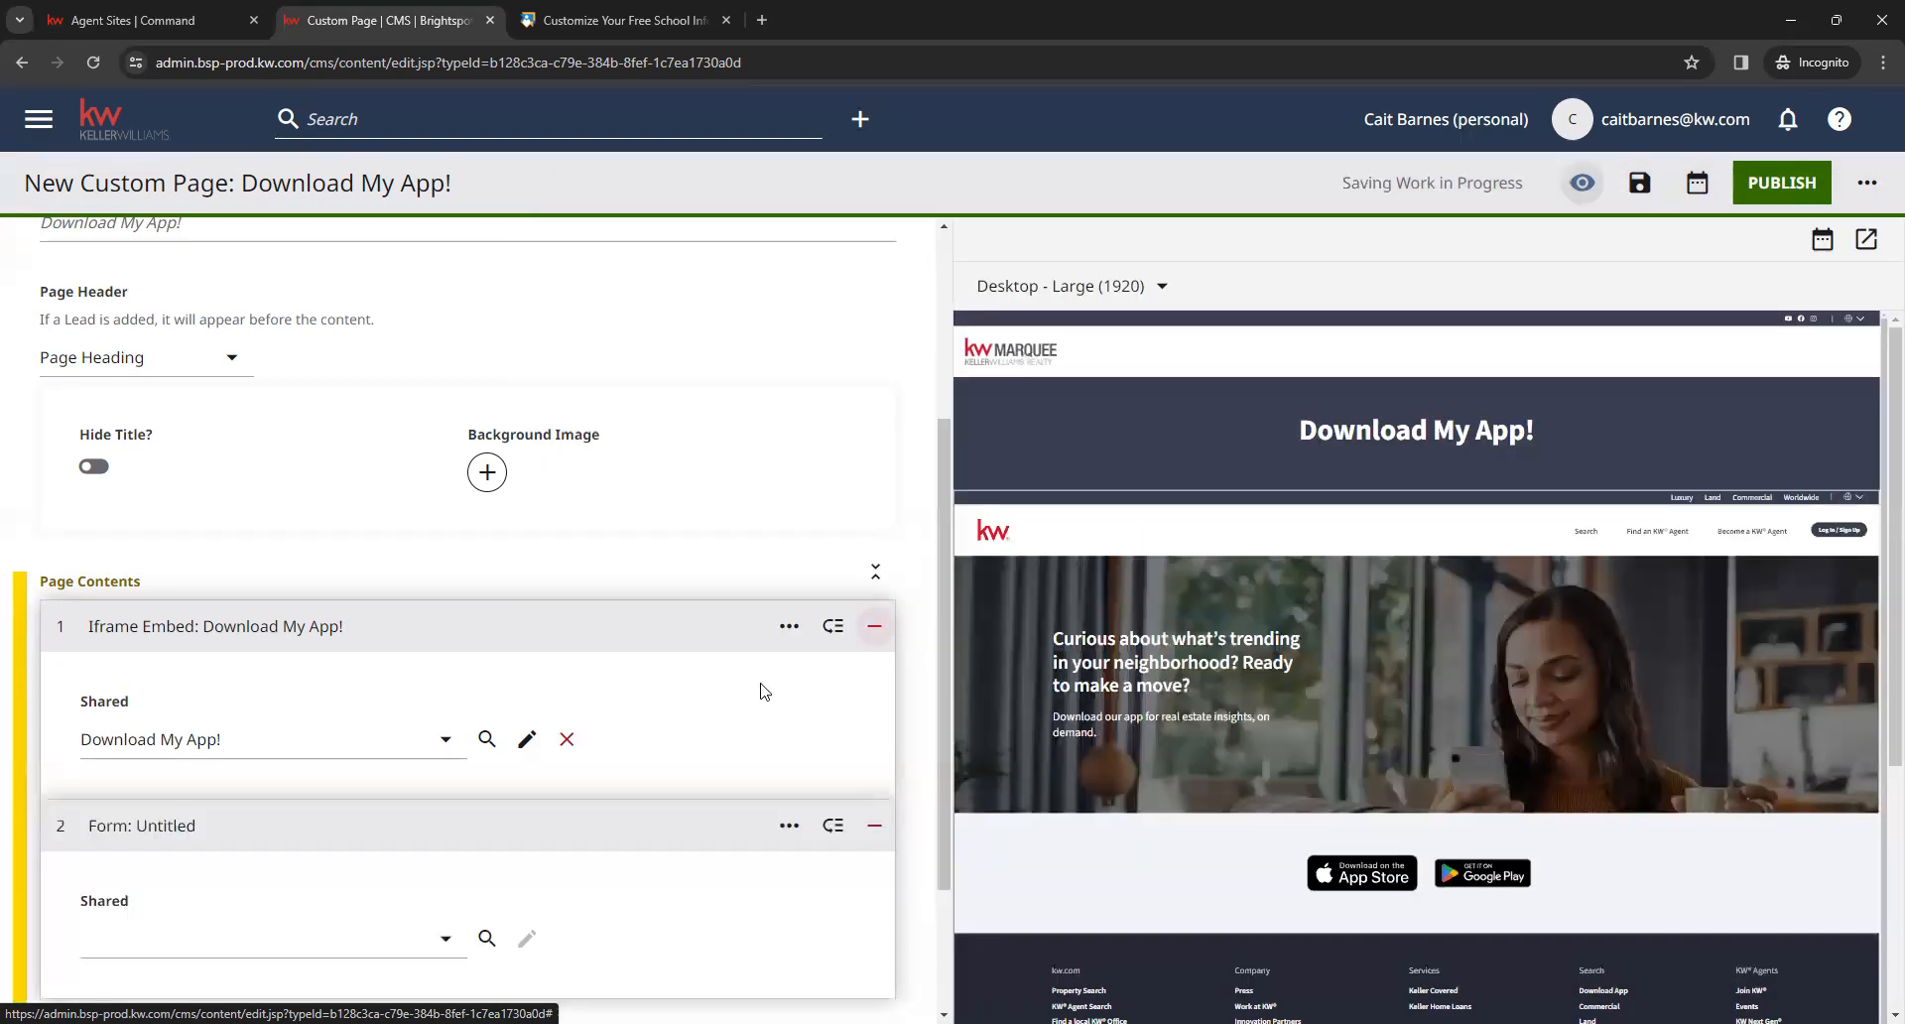
pyautogui.scroll(-2, 759, 764)
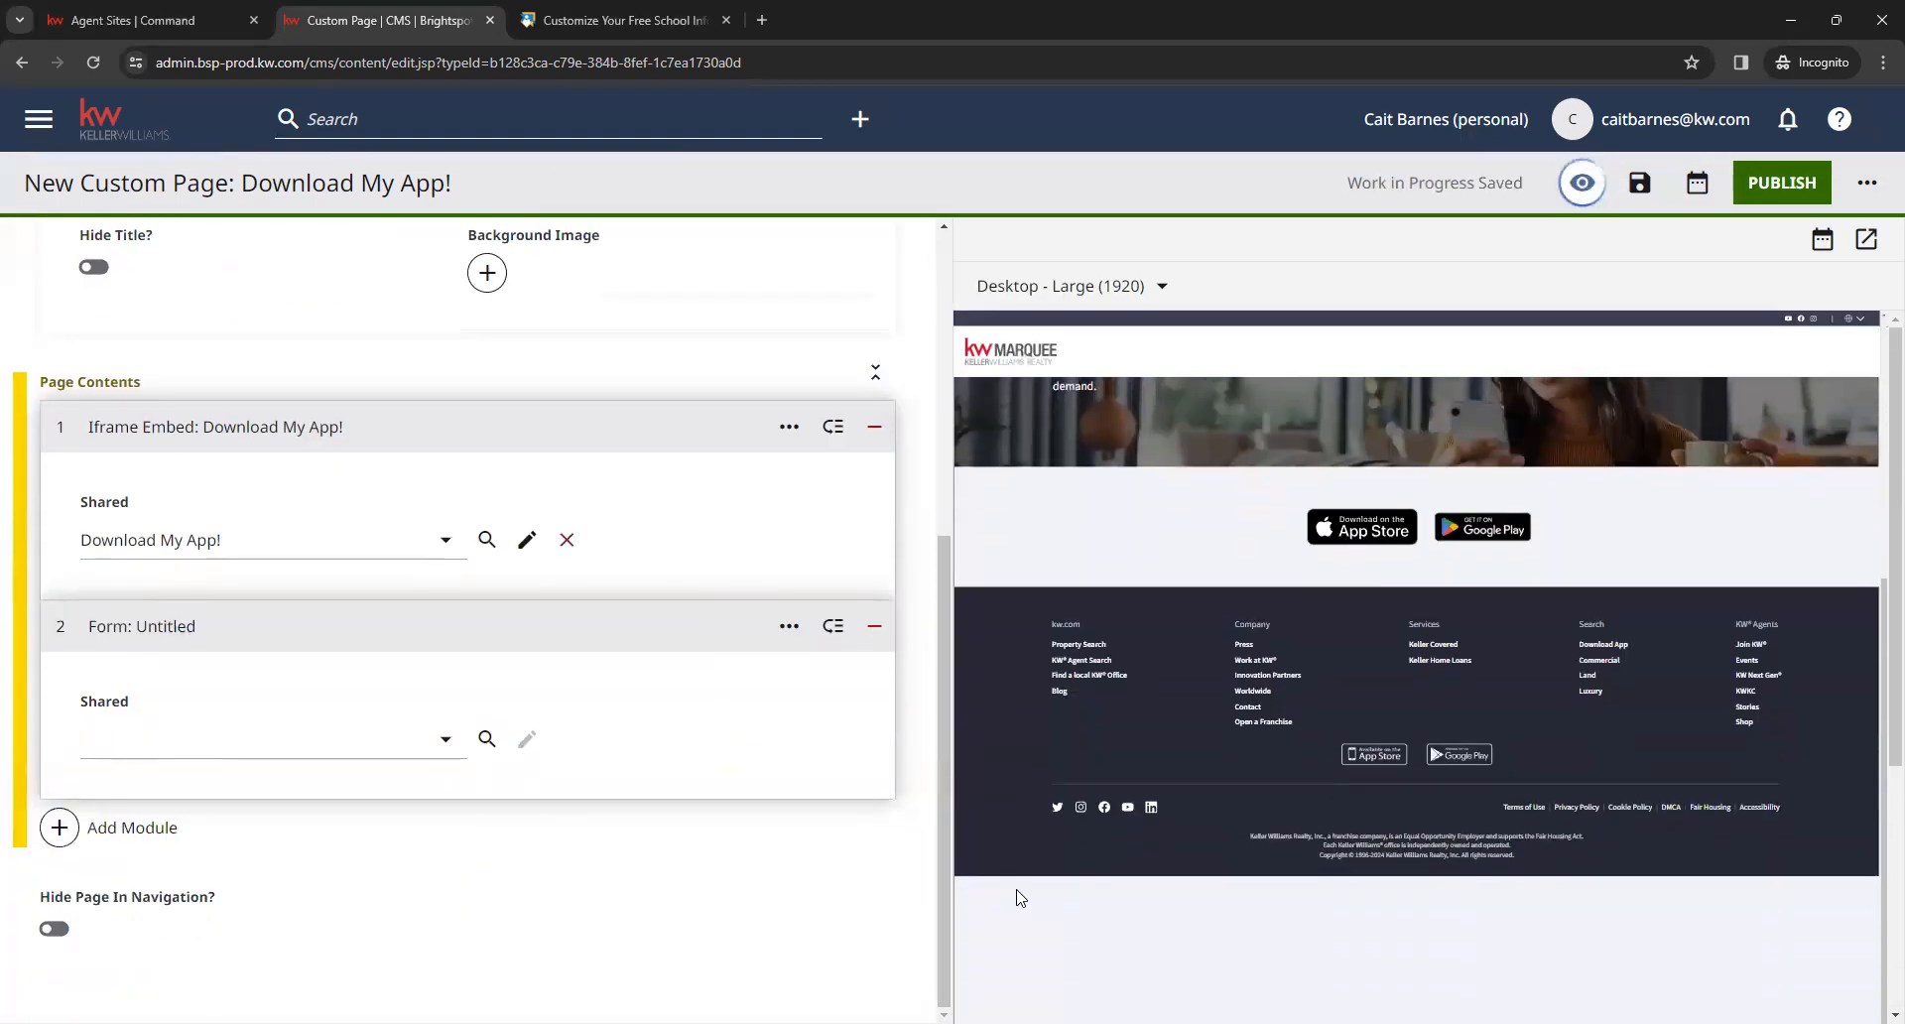
pyautogui.click(266, 747)
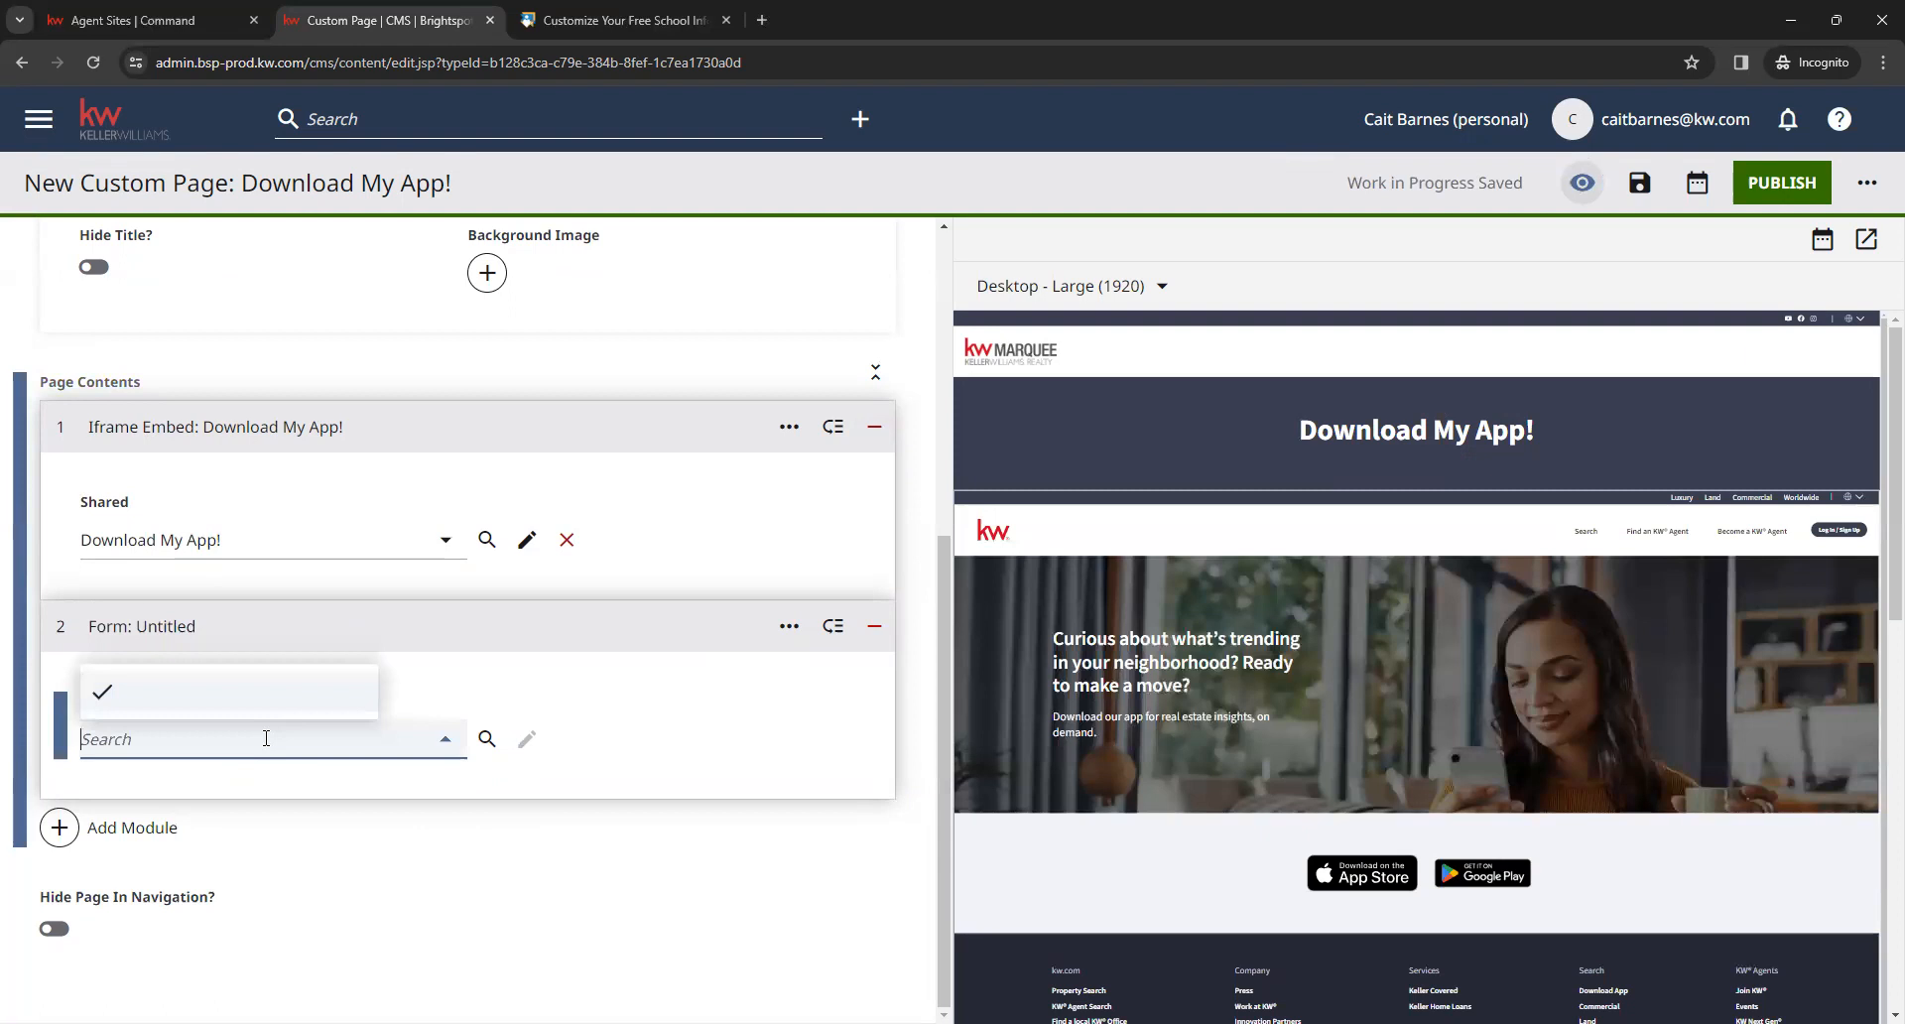
pyautogui.click(256, 695)
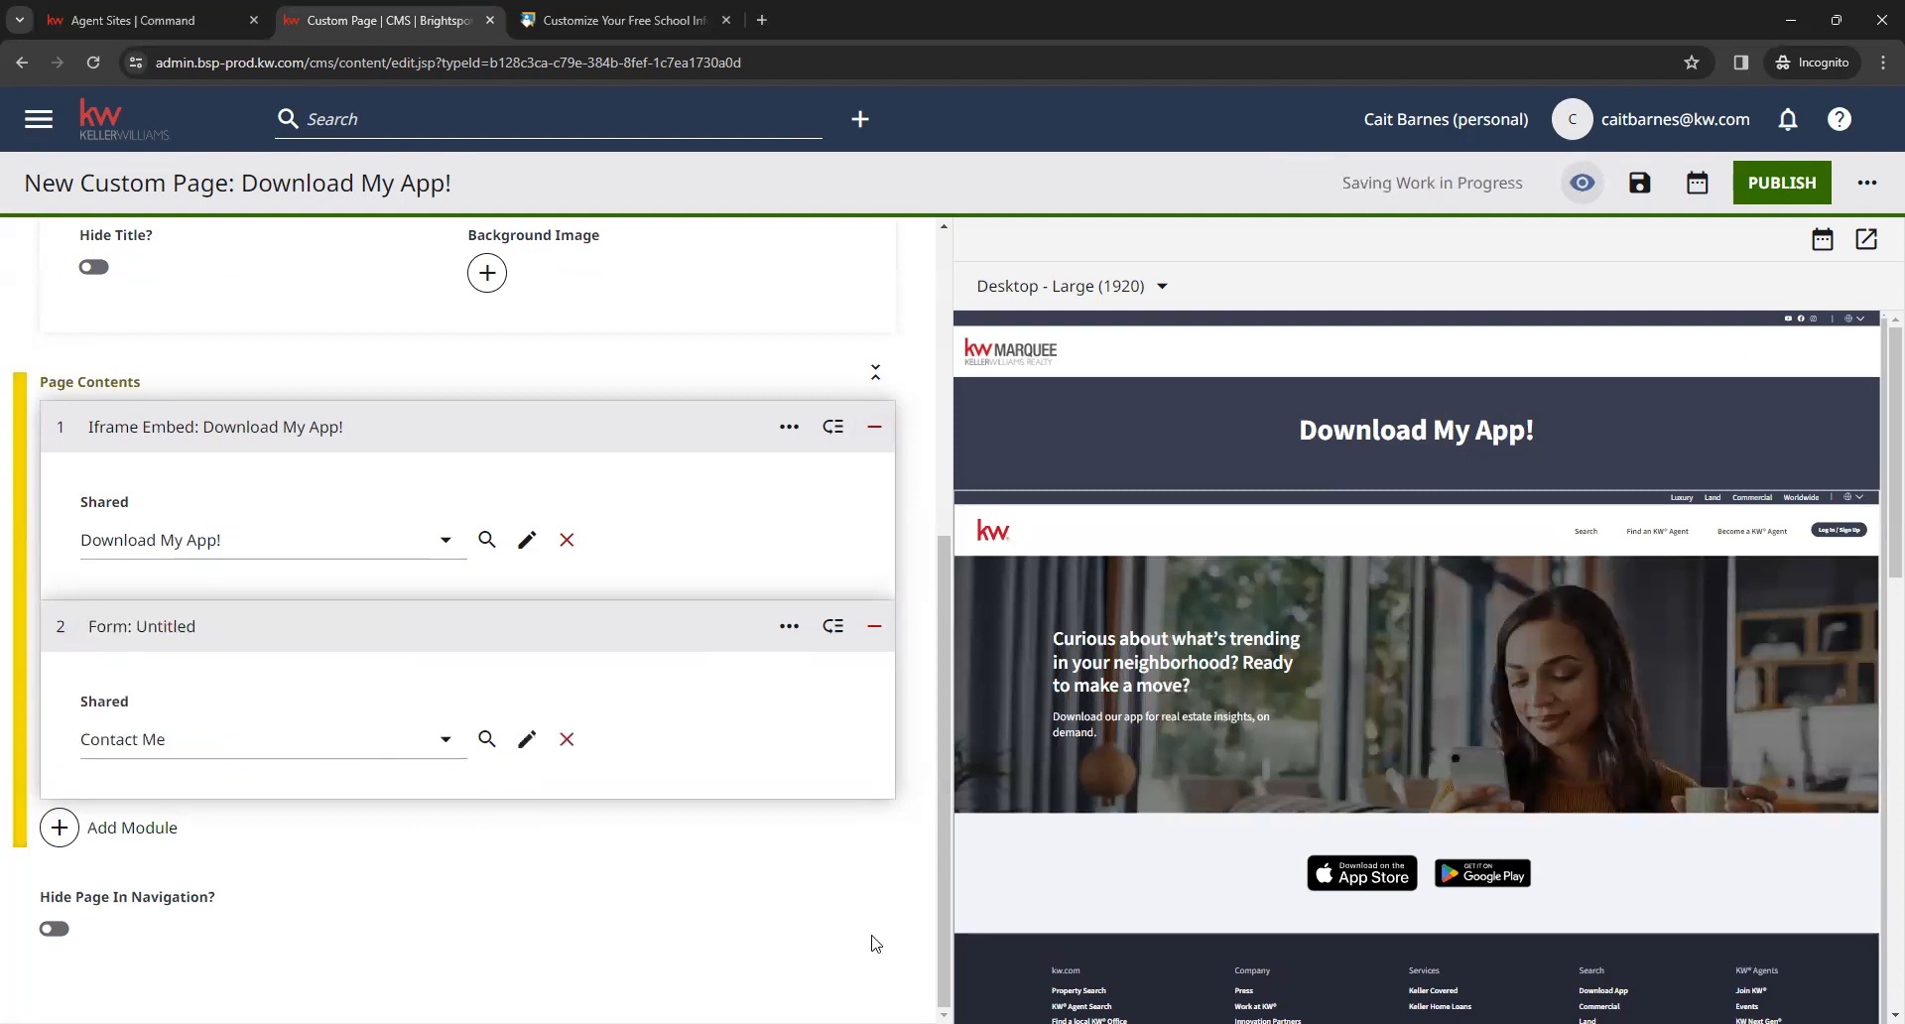
pyautogui.scroll(-8, 1238, 896)
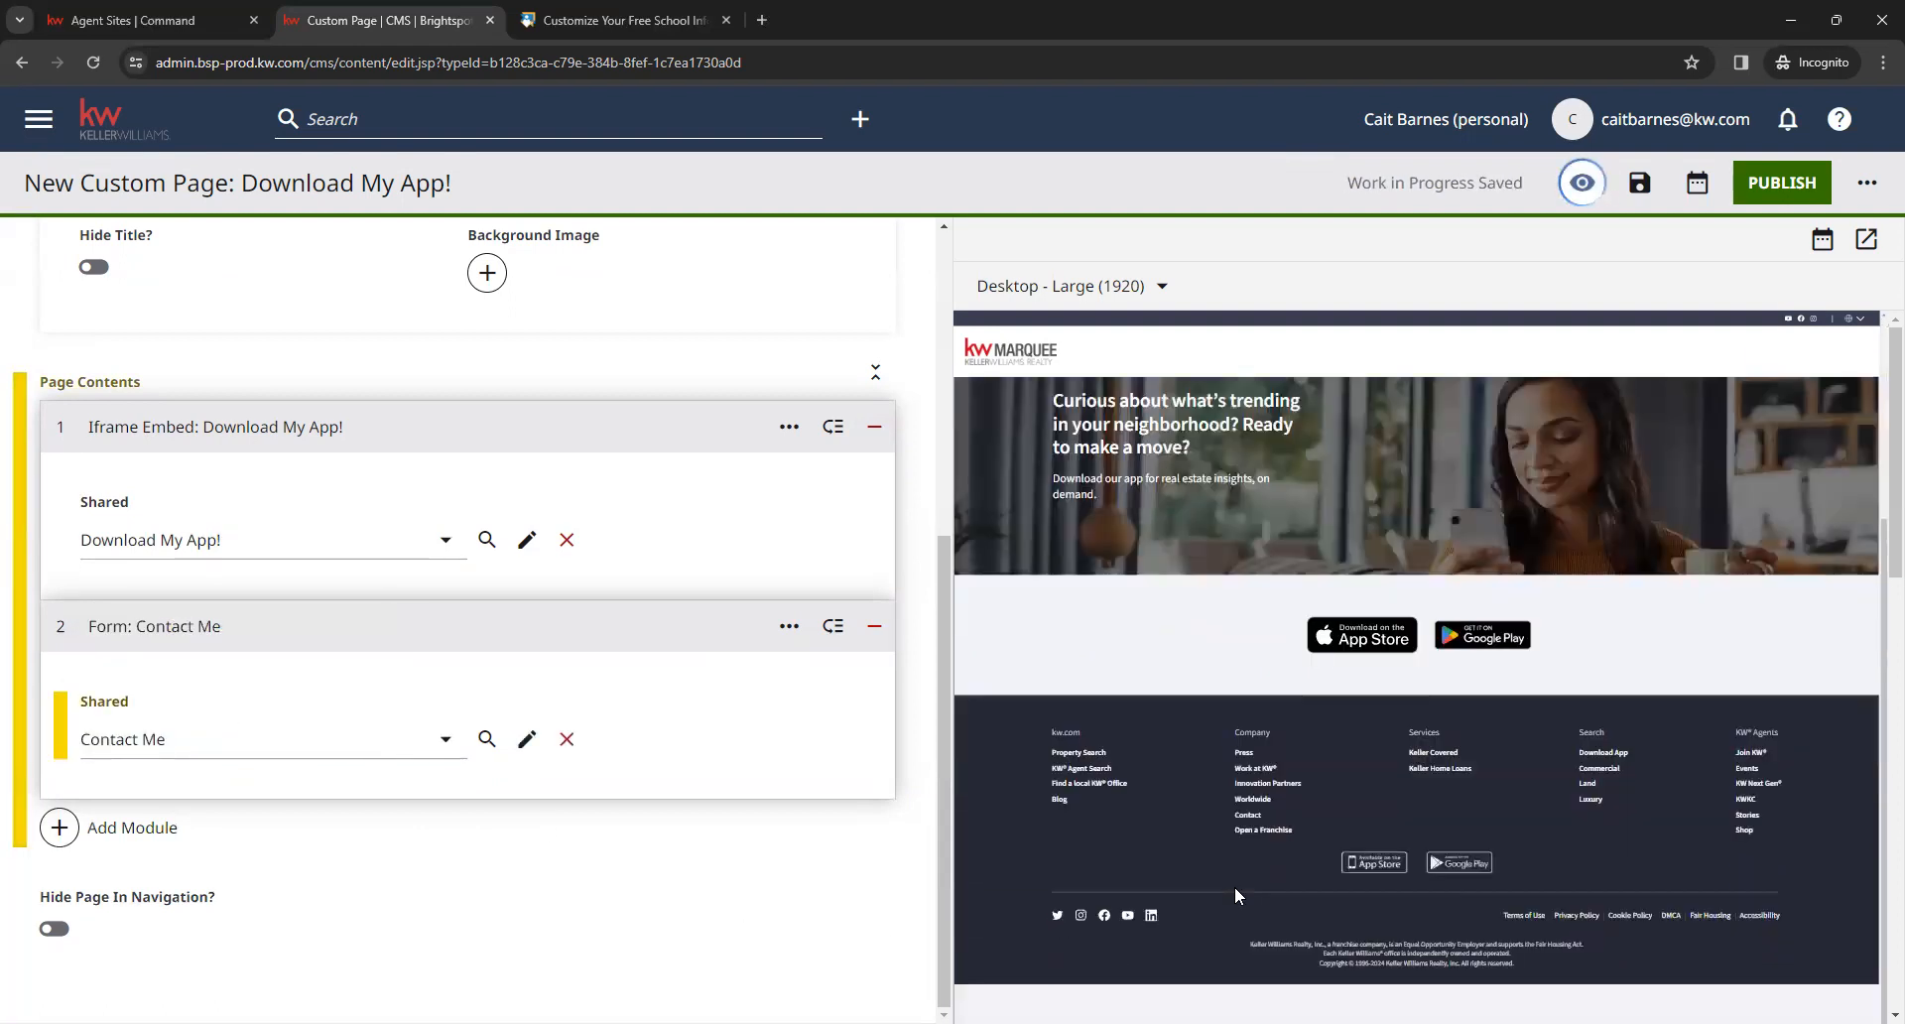
pyautogui.scroll(-14, 1317, 881)
pyautogui.scroll(-20, 1601, 826)
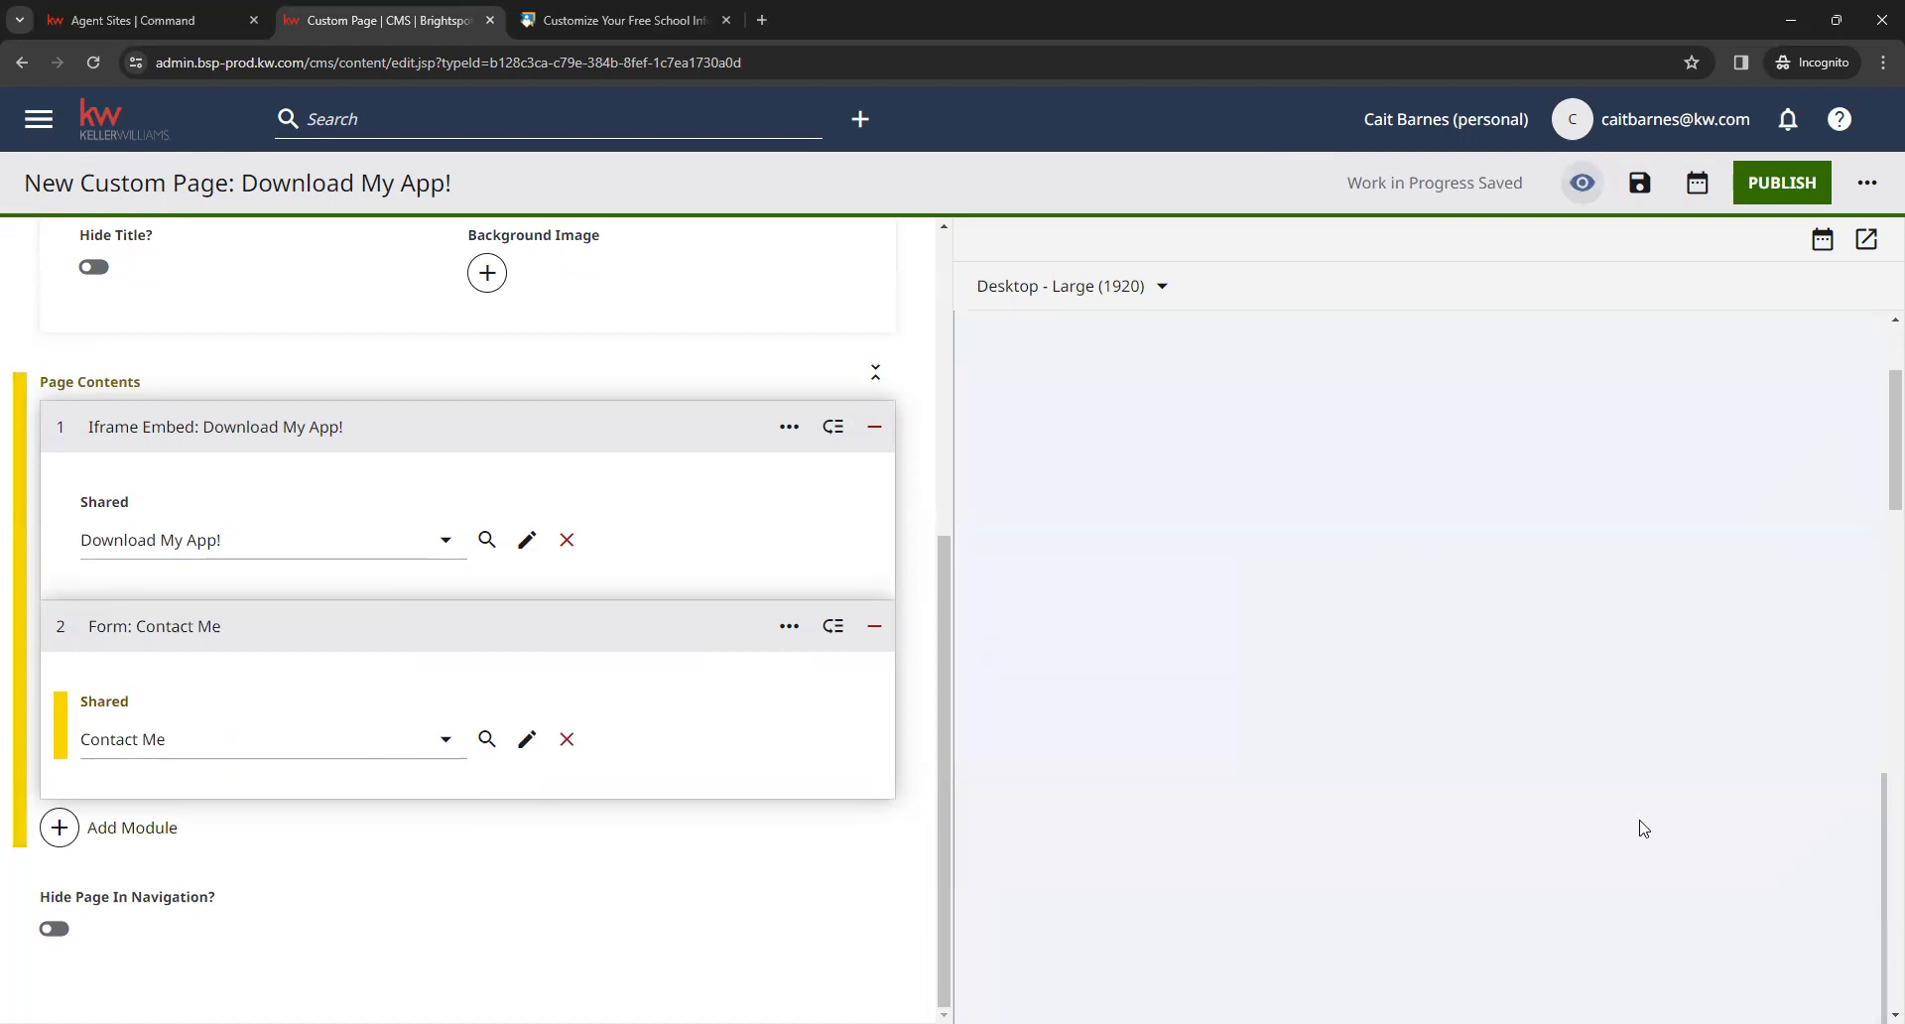
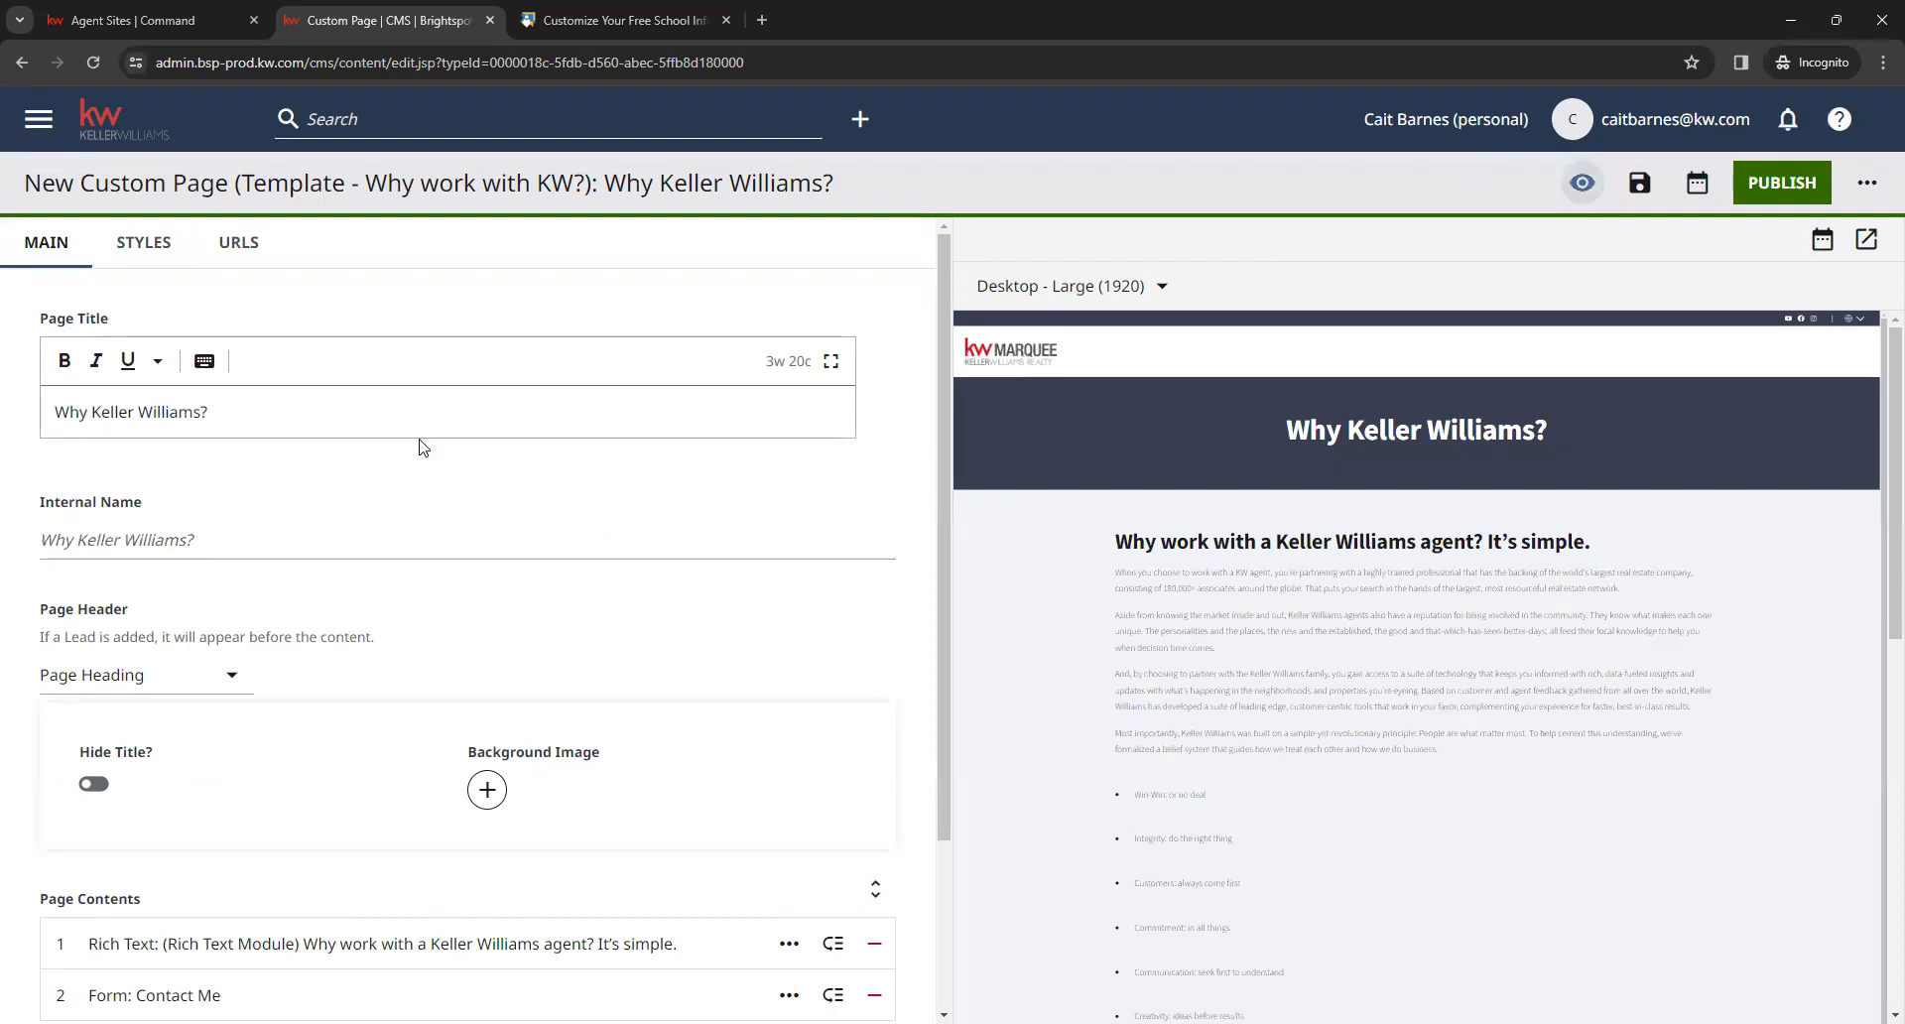
# Review the preview of the "Why Keller Williams?" template page down to its contact form and publish the page
pyautogui.scroll(-10, 1200, 670)
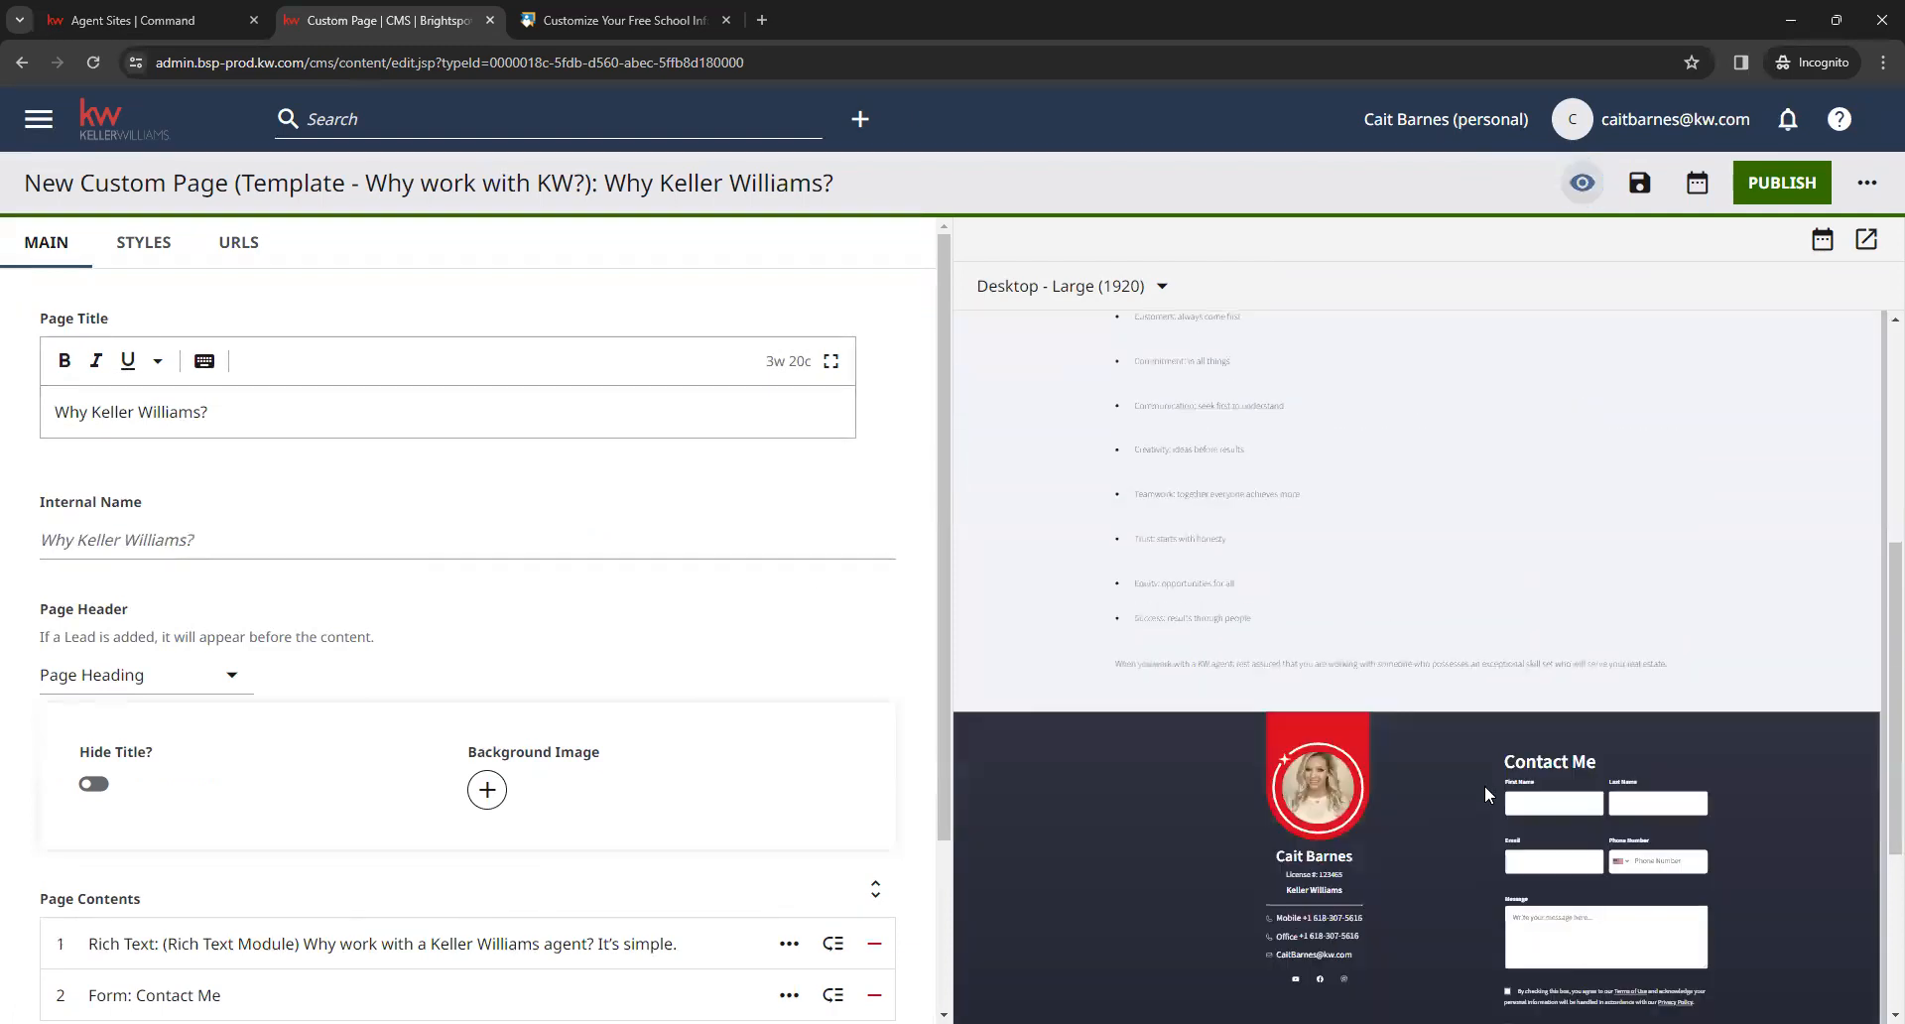
pyautogui.scroll(10, 1323, 871)
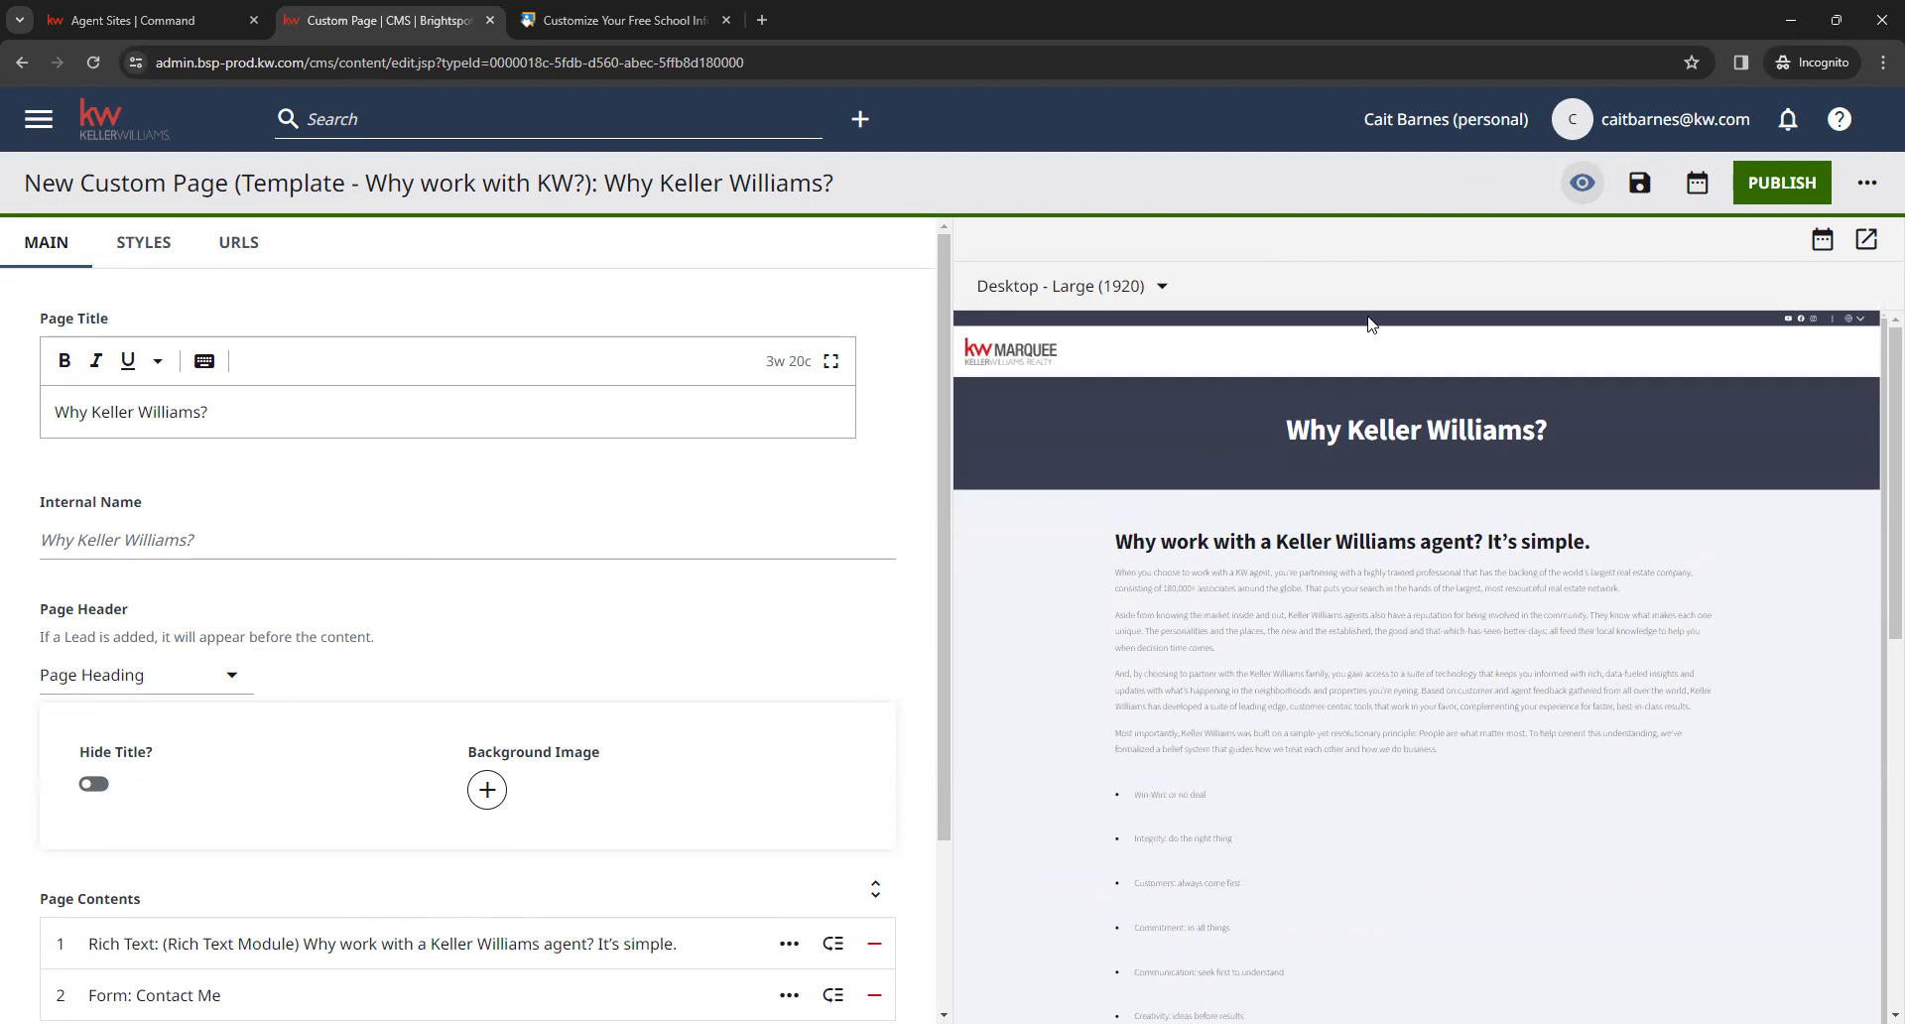
pyautogui.click(1777, 193)
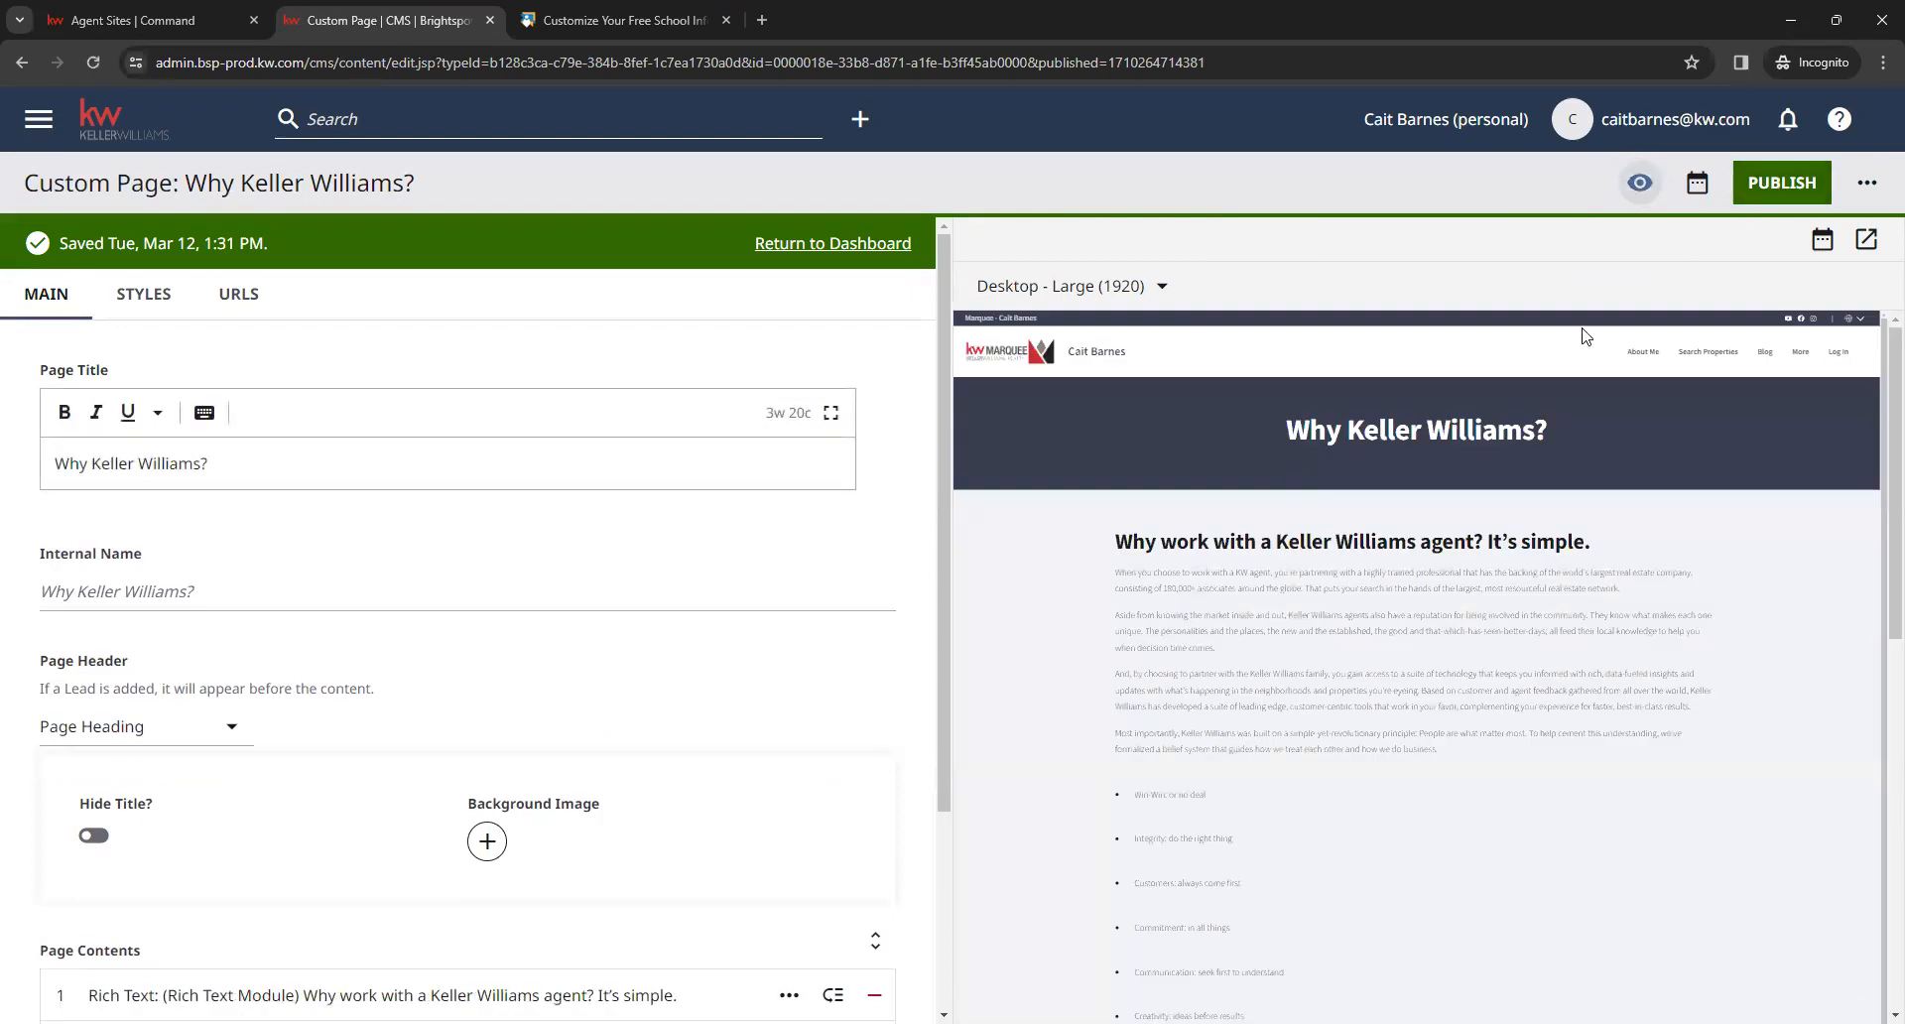
# Return to the CMS dashboard, review the custom pages list, and open the live agent website
pyautogui.click(151, 129)
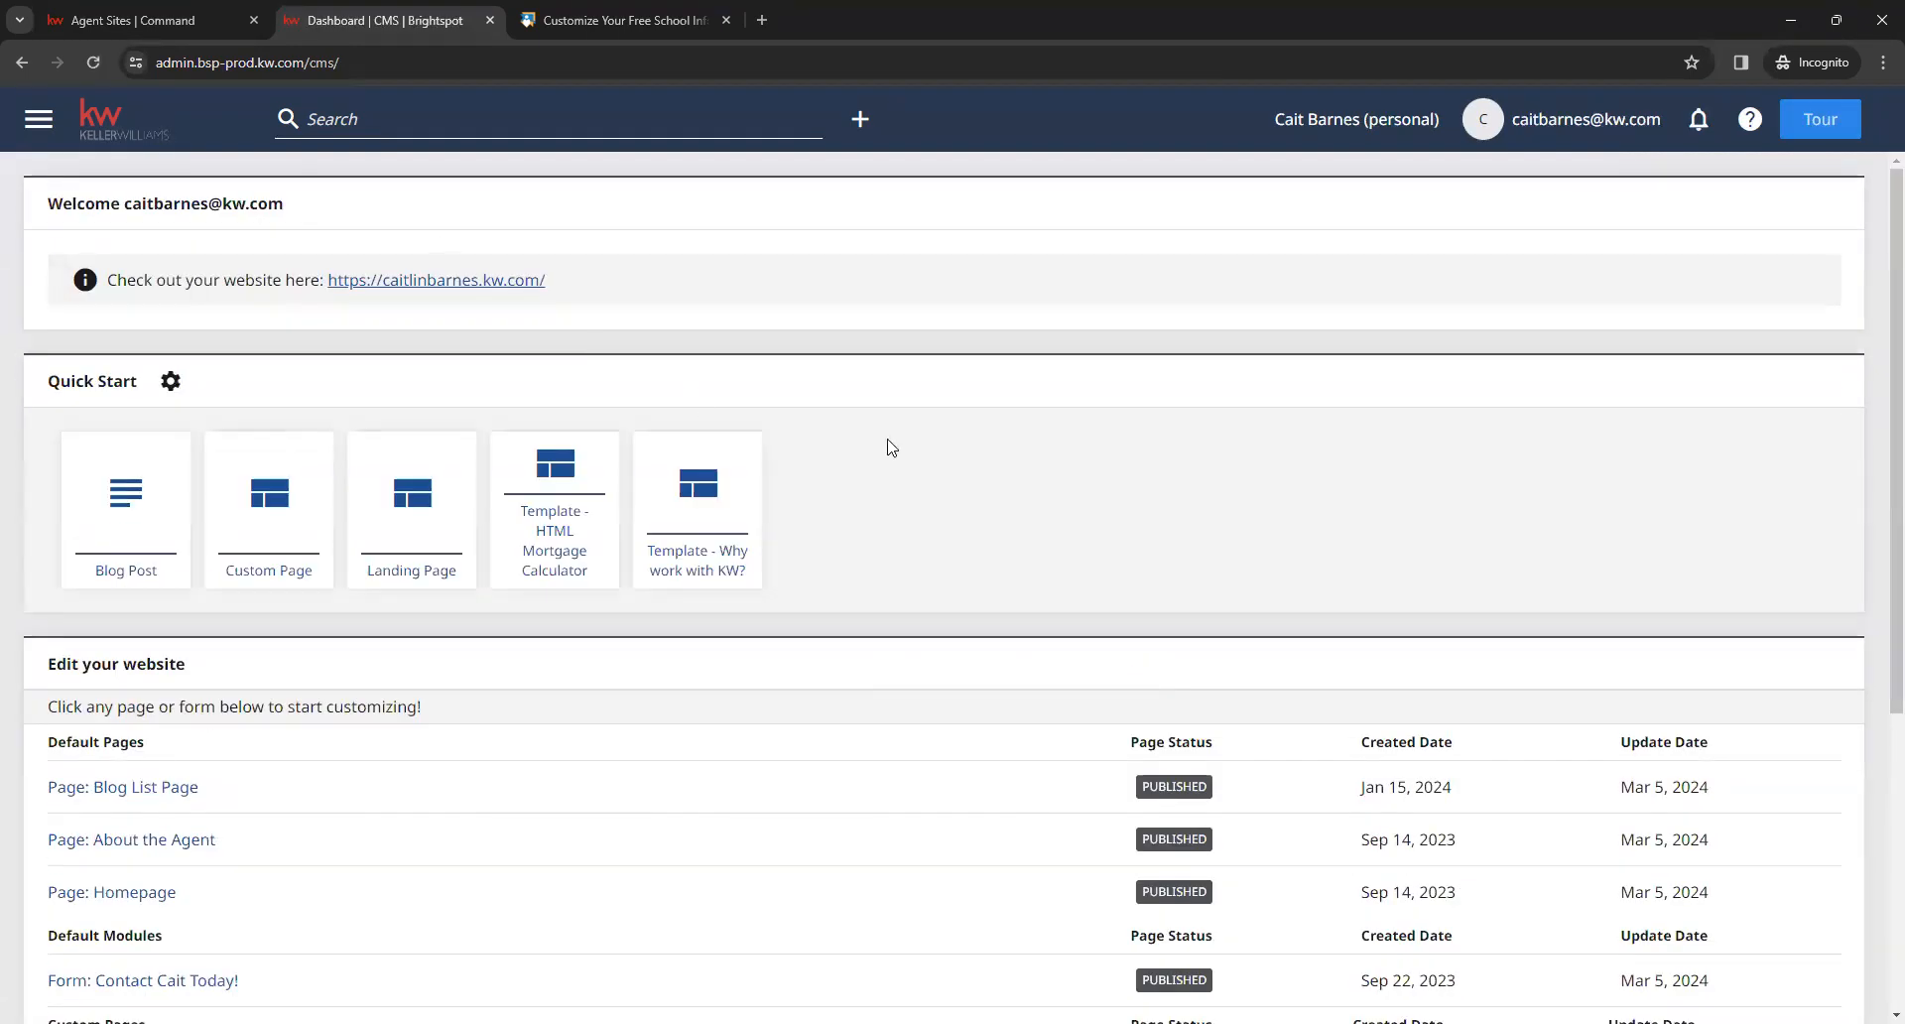
pyautogui.scroll(-2, 1024, 512)
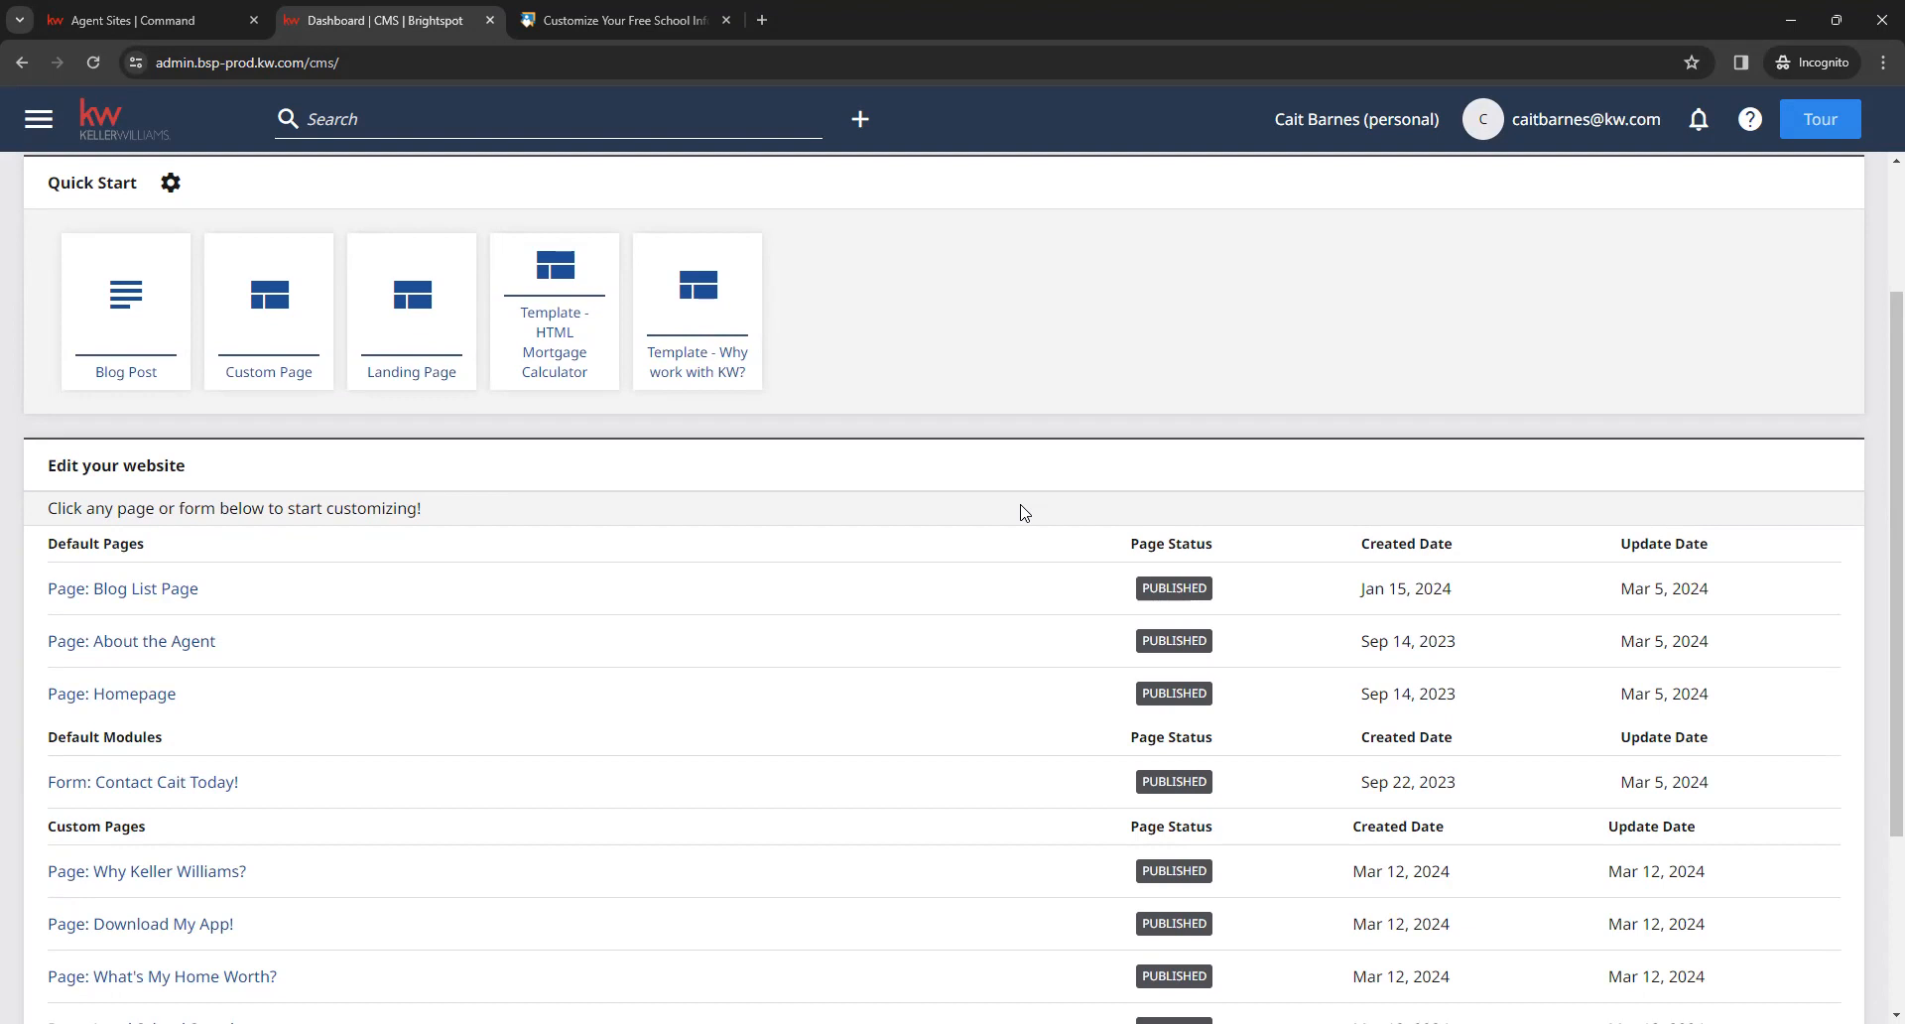
pyautogui.scroll(2, 1024, 512)
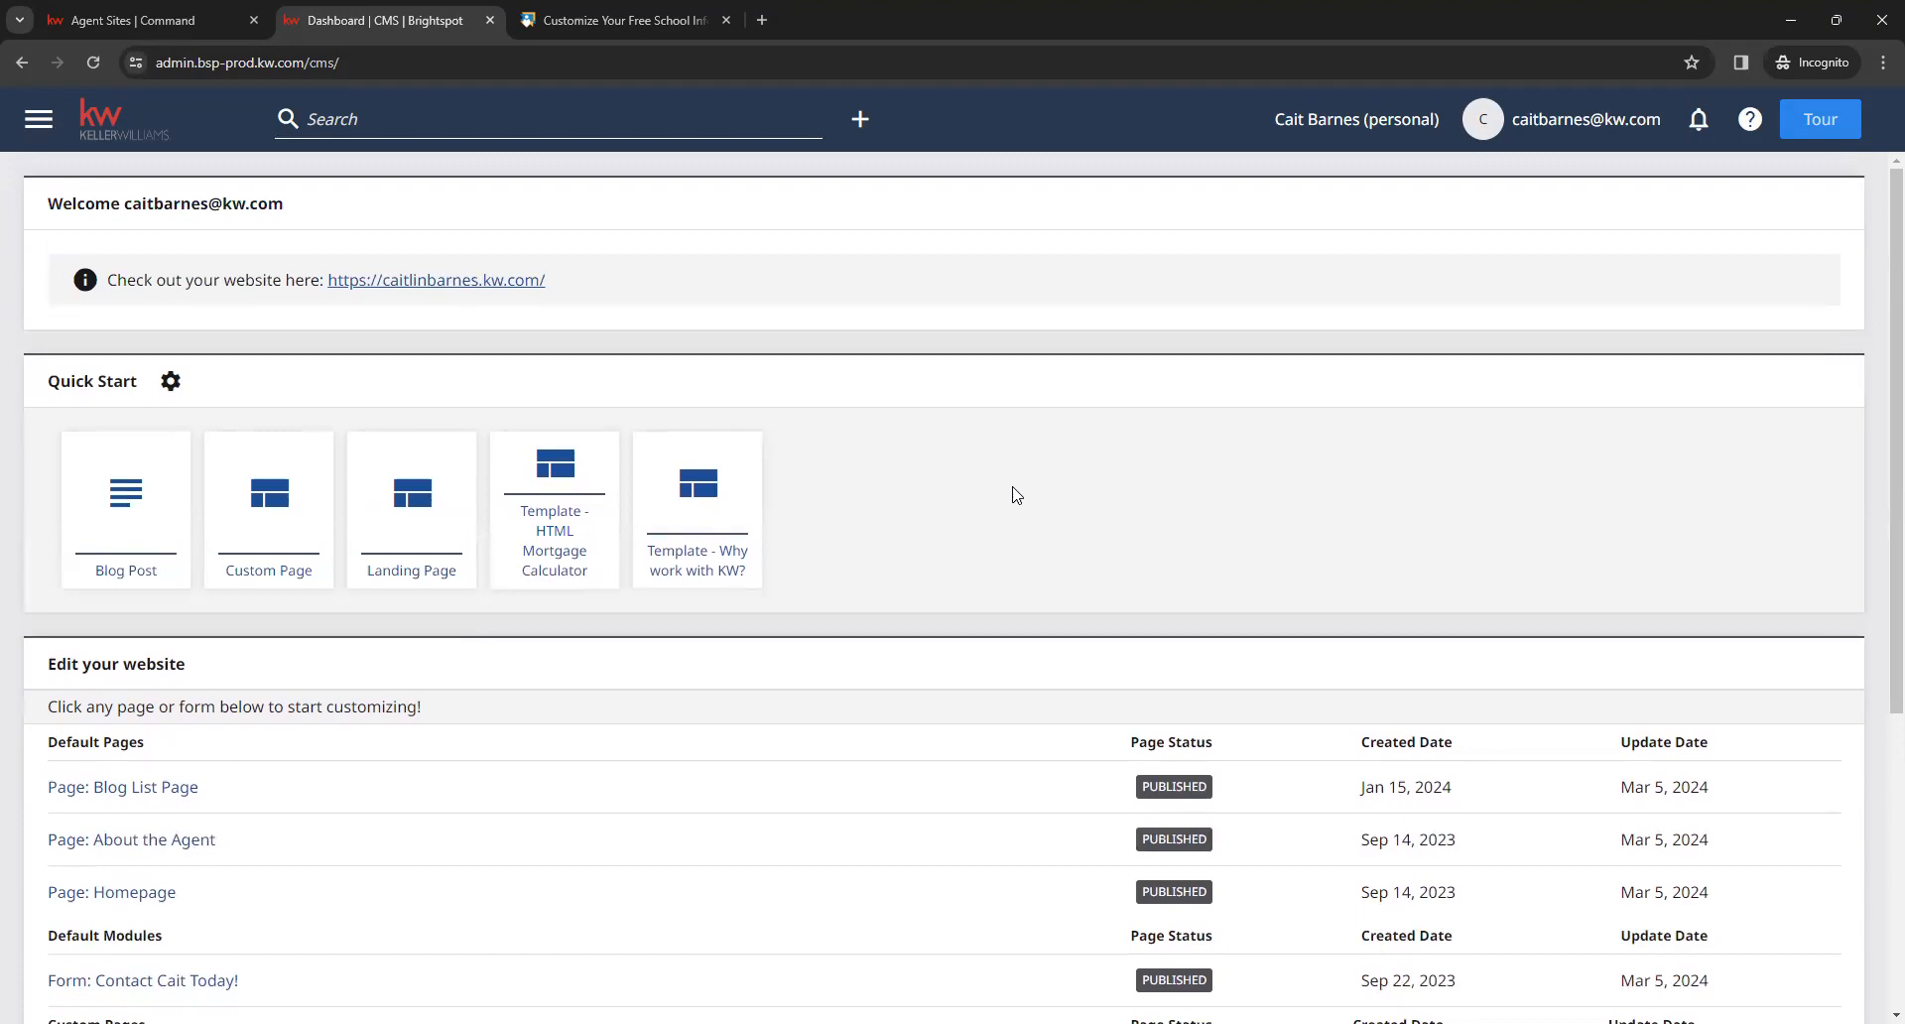
pyautogui.moveTo(562, 288); pyautogui.dragTo(327, 286)
pyautogui.click(599, 313)
pyautogui.click(469, 282)
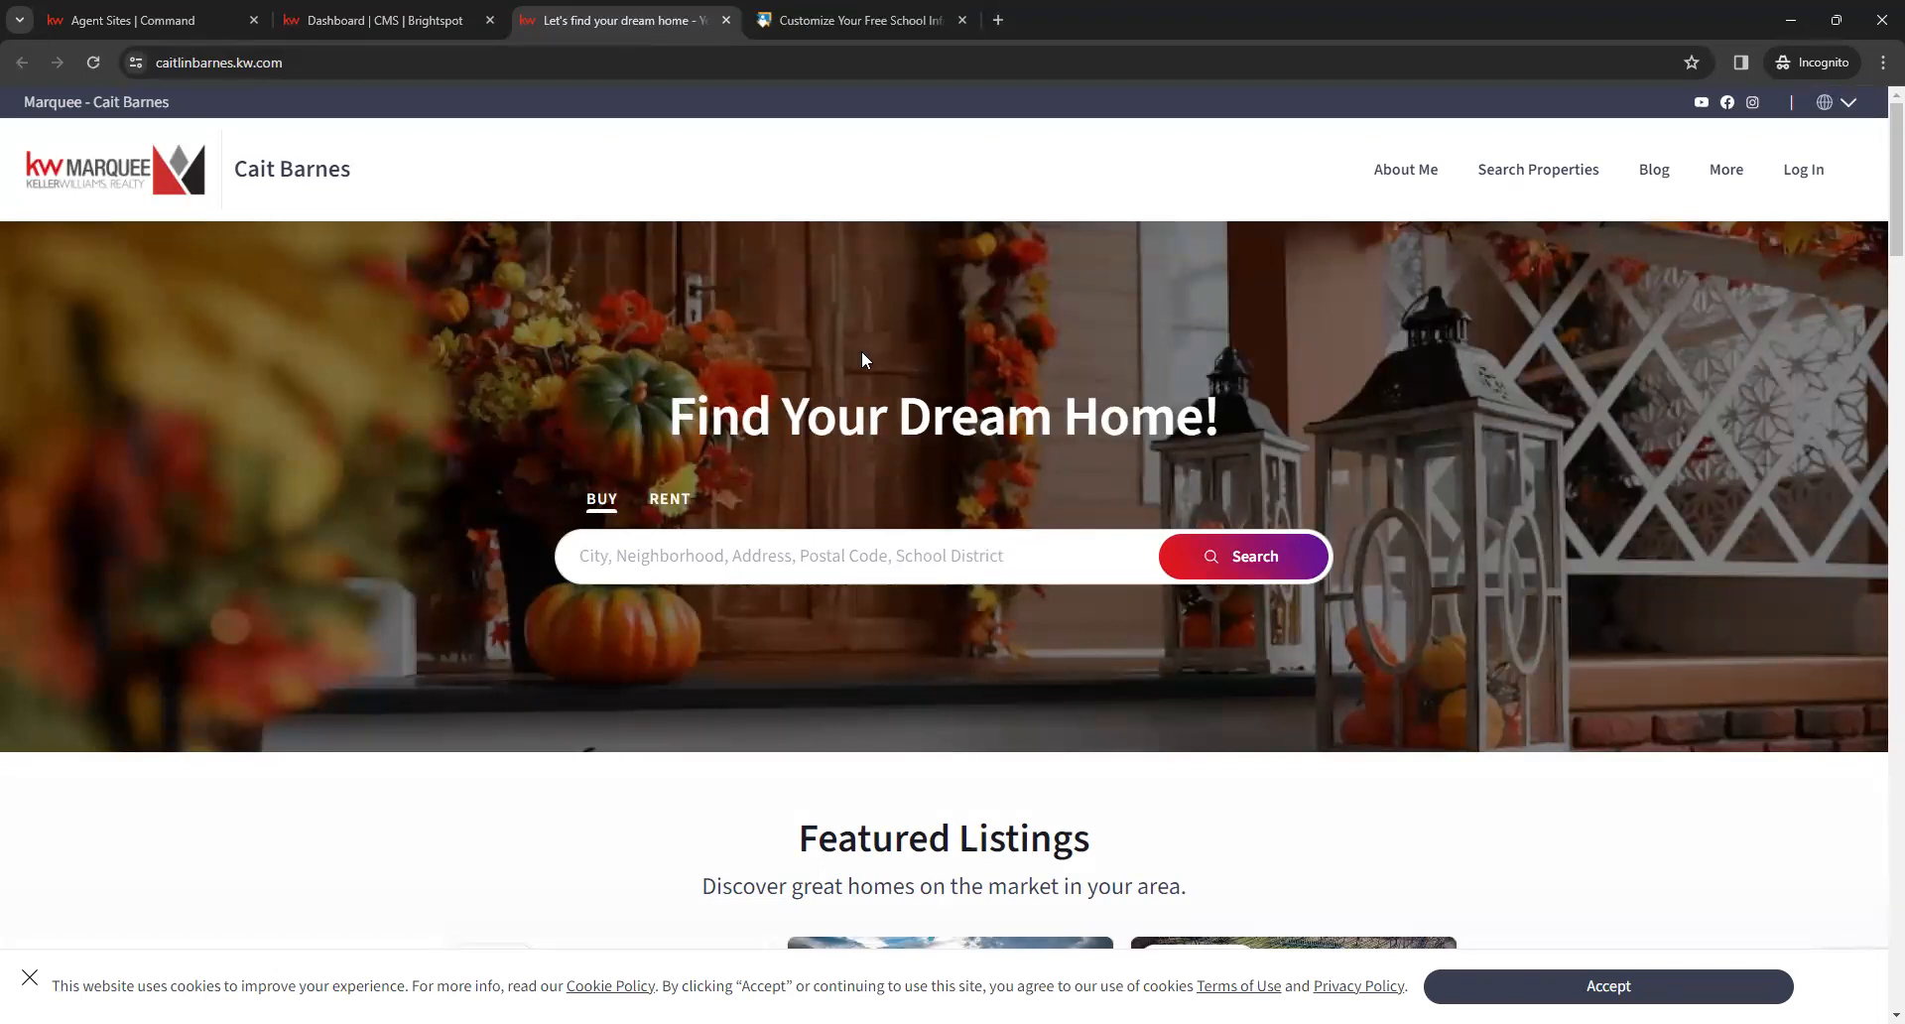
# Open the Mortgage Calculator page on the live website and set the Home Value to 500000
pyautogui.click(1717, 178)
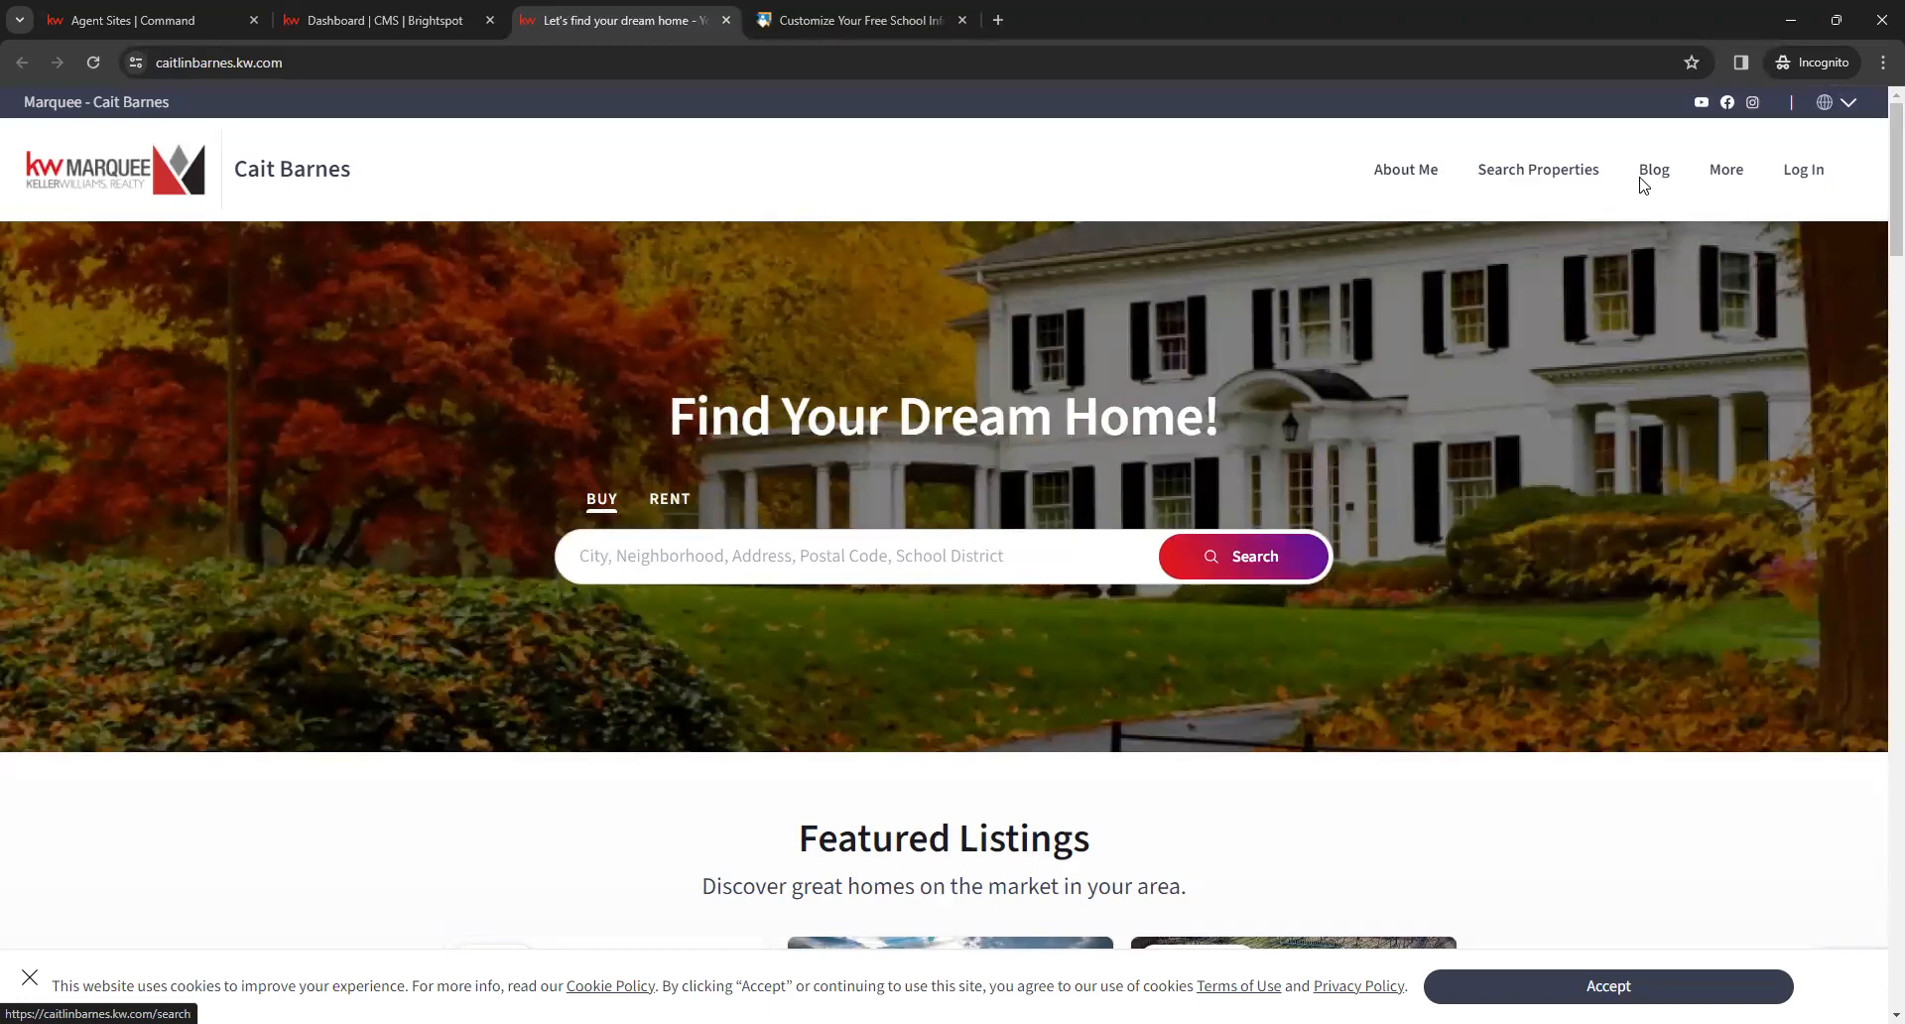
pyautogui.moveTo(1738, 187)
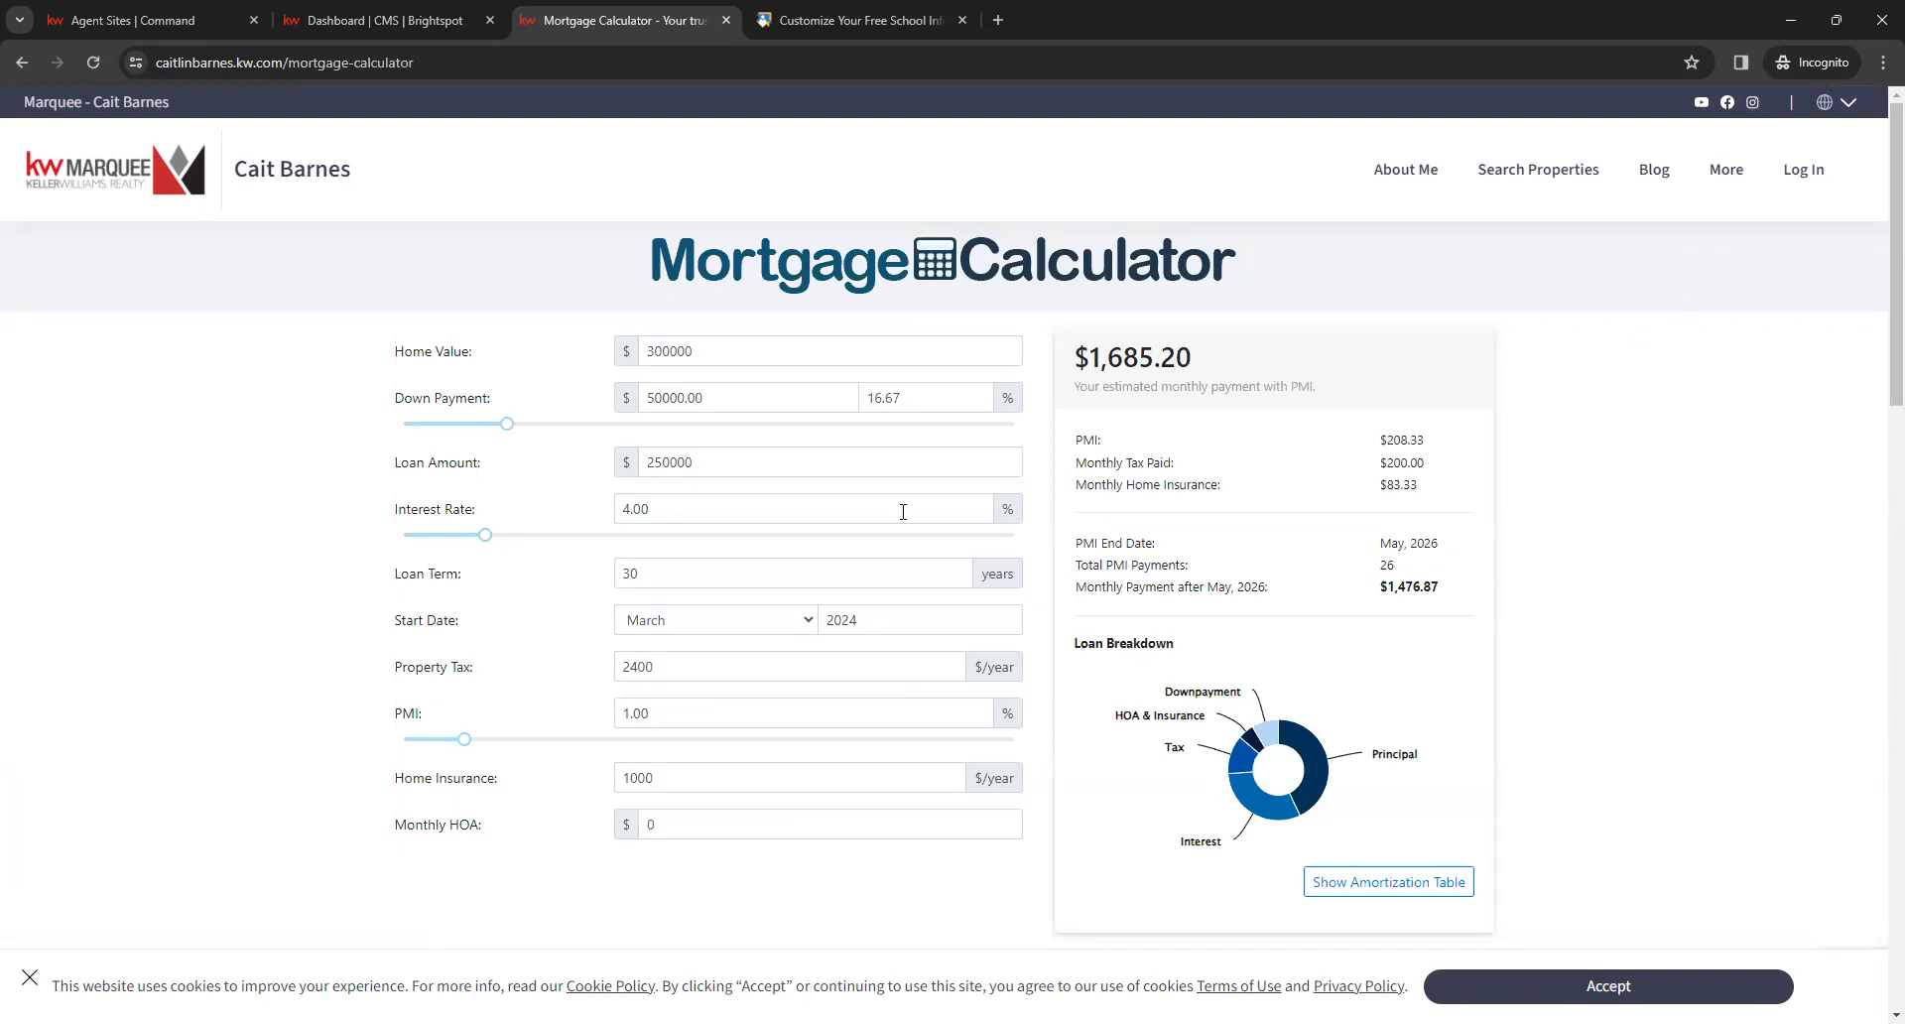
pyautogui.doubleClick(700, 352)
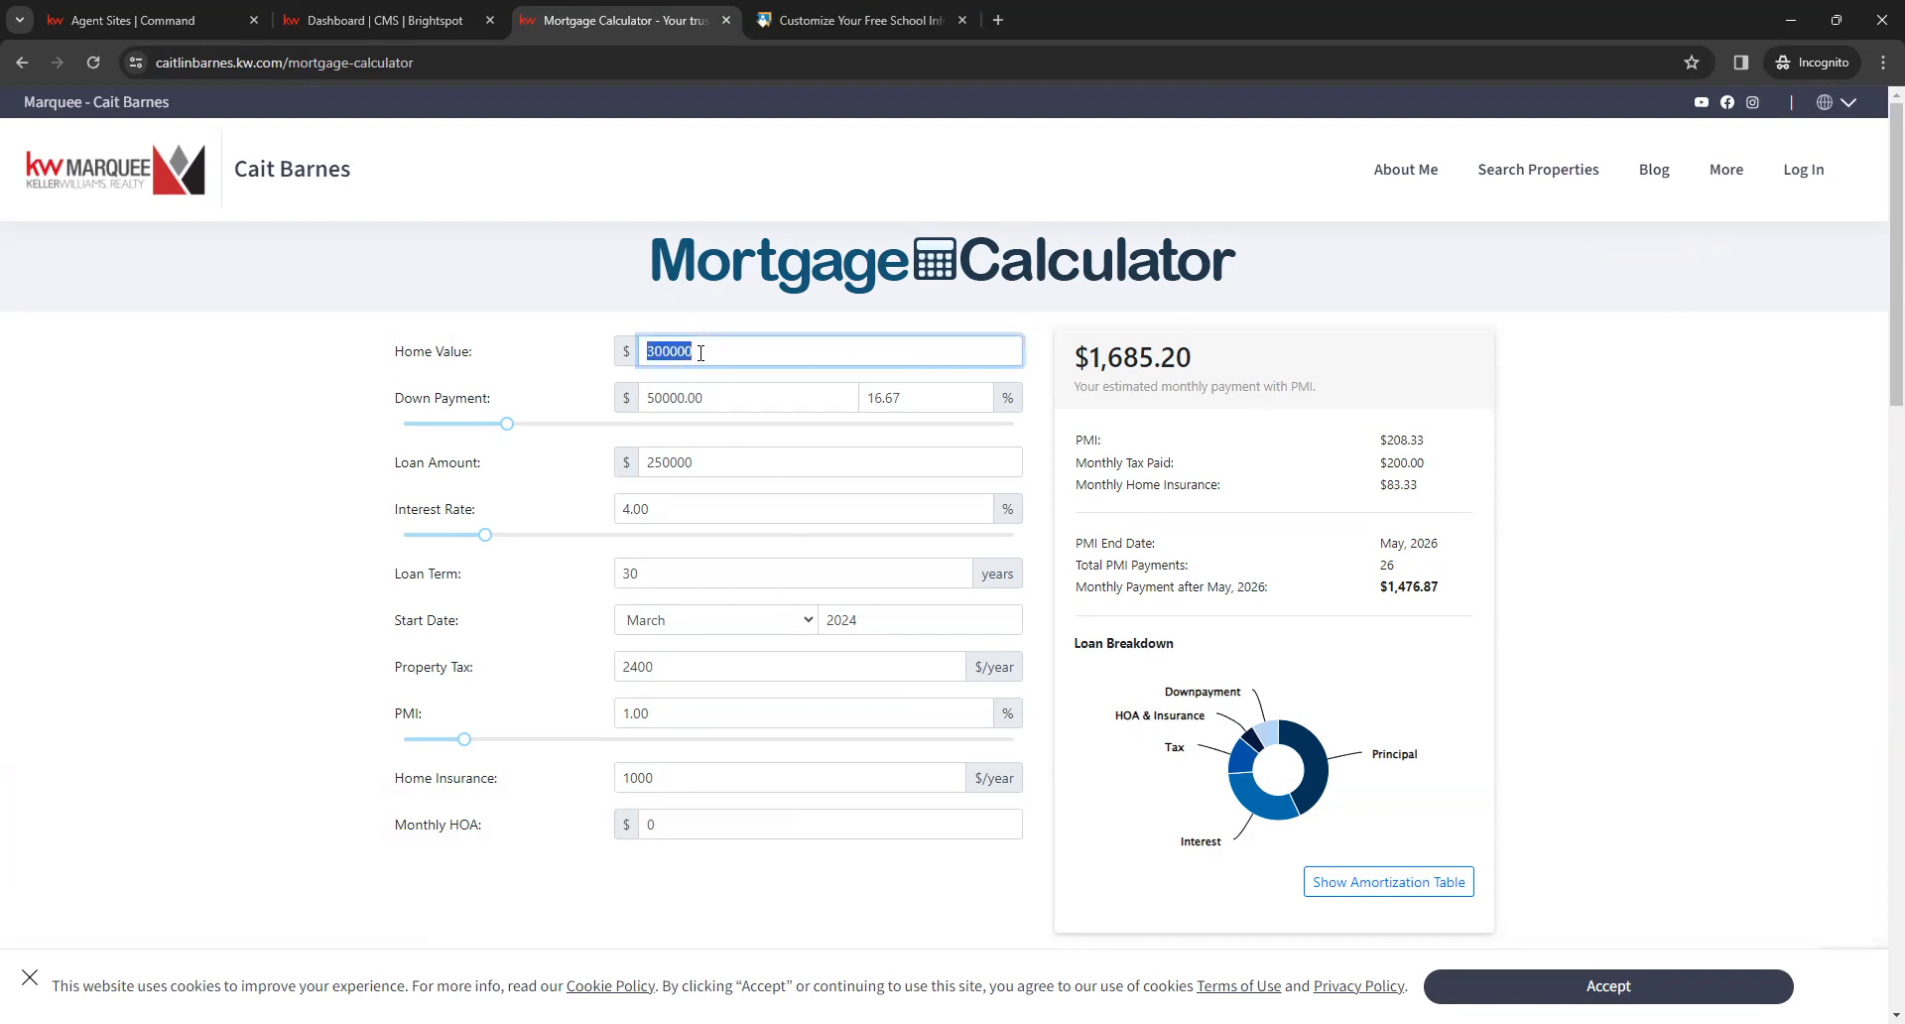
pyautogui.write('500000')
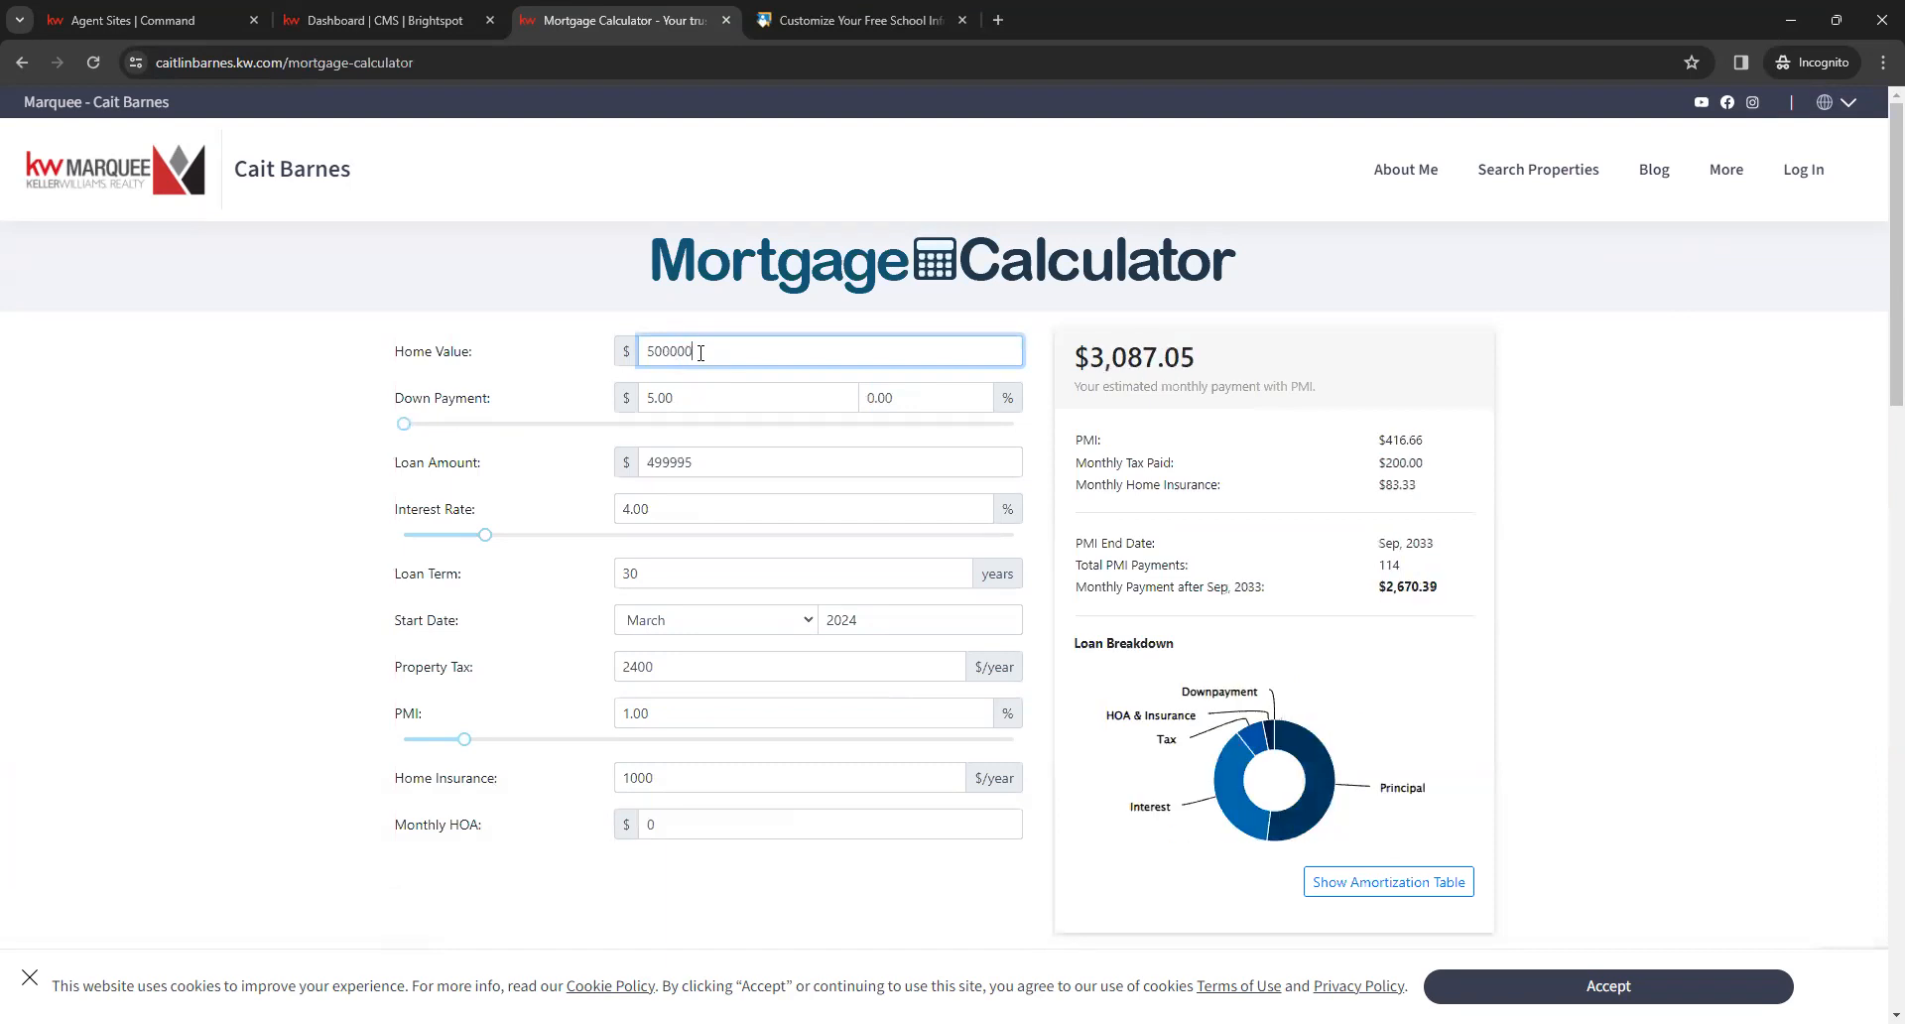
pyautogui.click(395, 385)
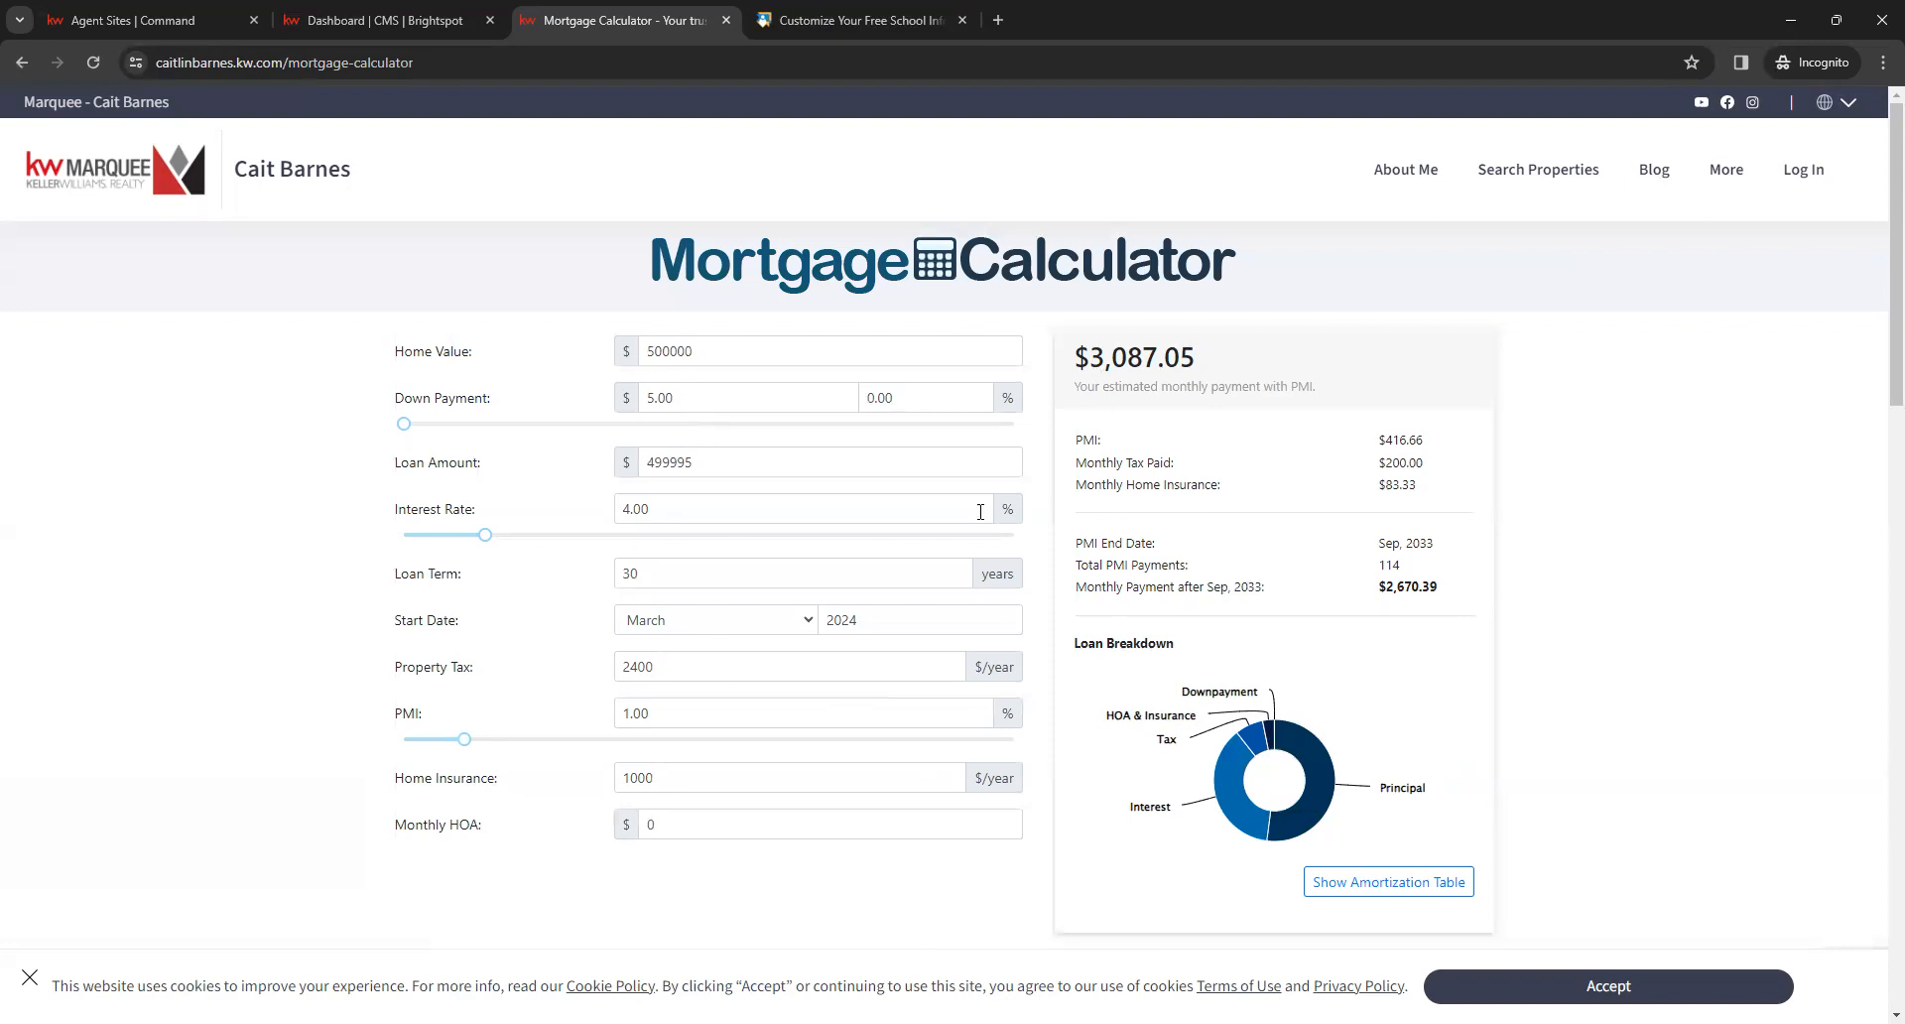
# Review the live Mortgage Calculator page's loan breakdown, mortgage details, payment comparison and contact form
pyautogui.scroll(-3, 1743, 370)
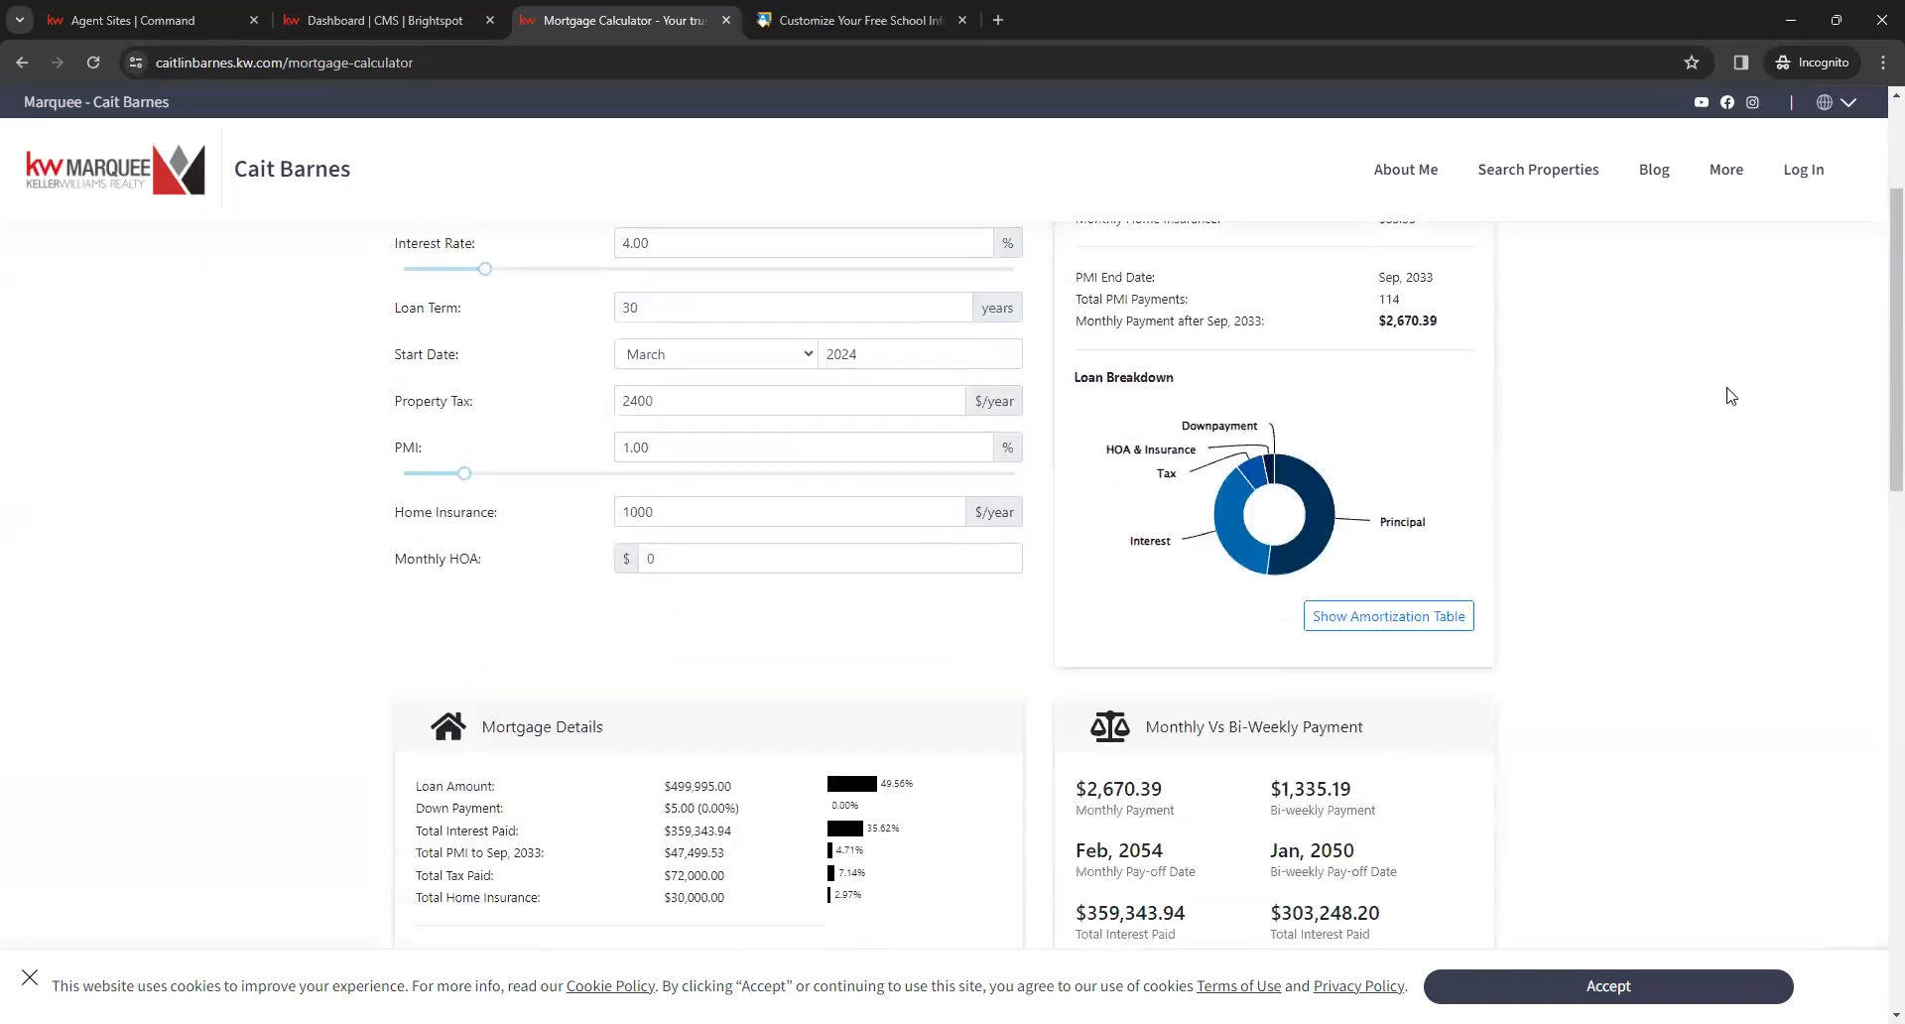
pyautogui.scroll(-3, 1732, 396)
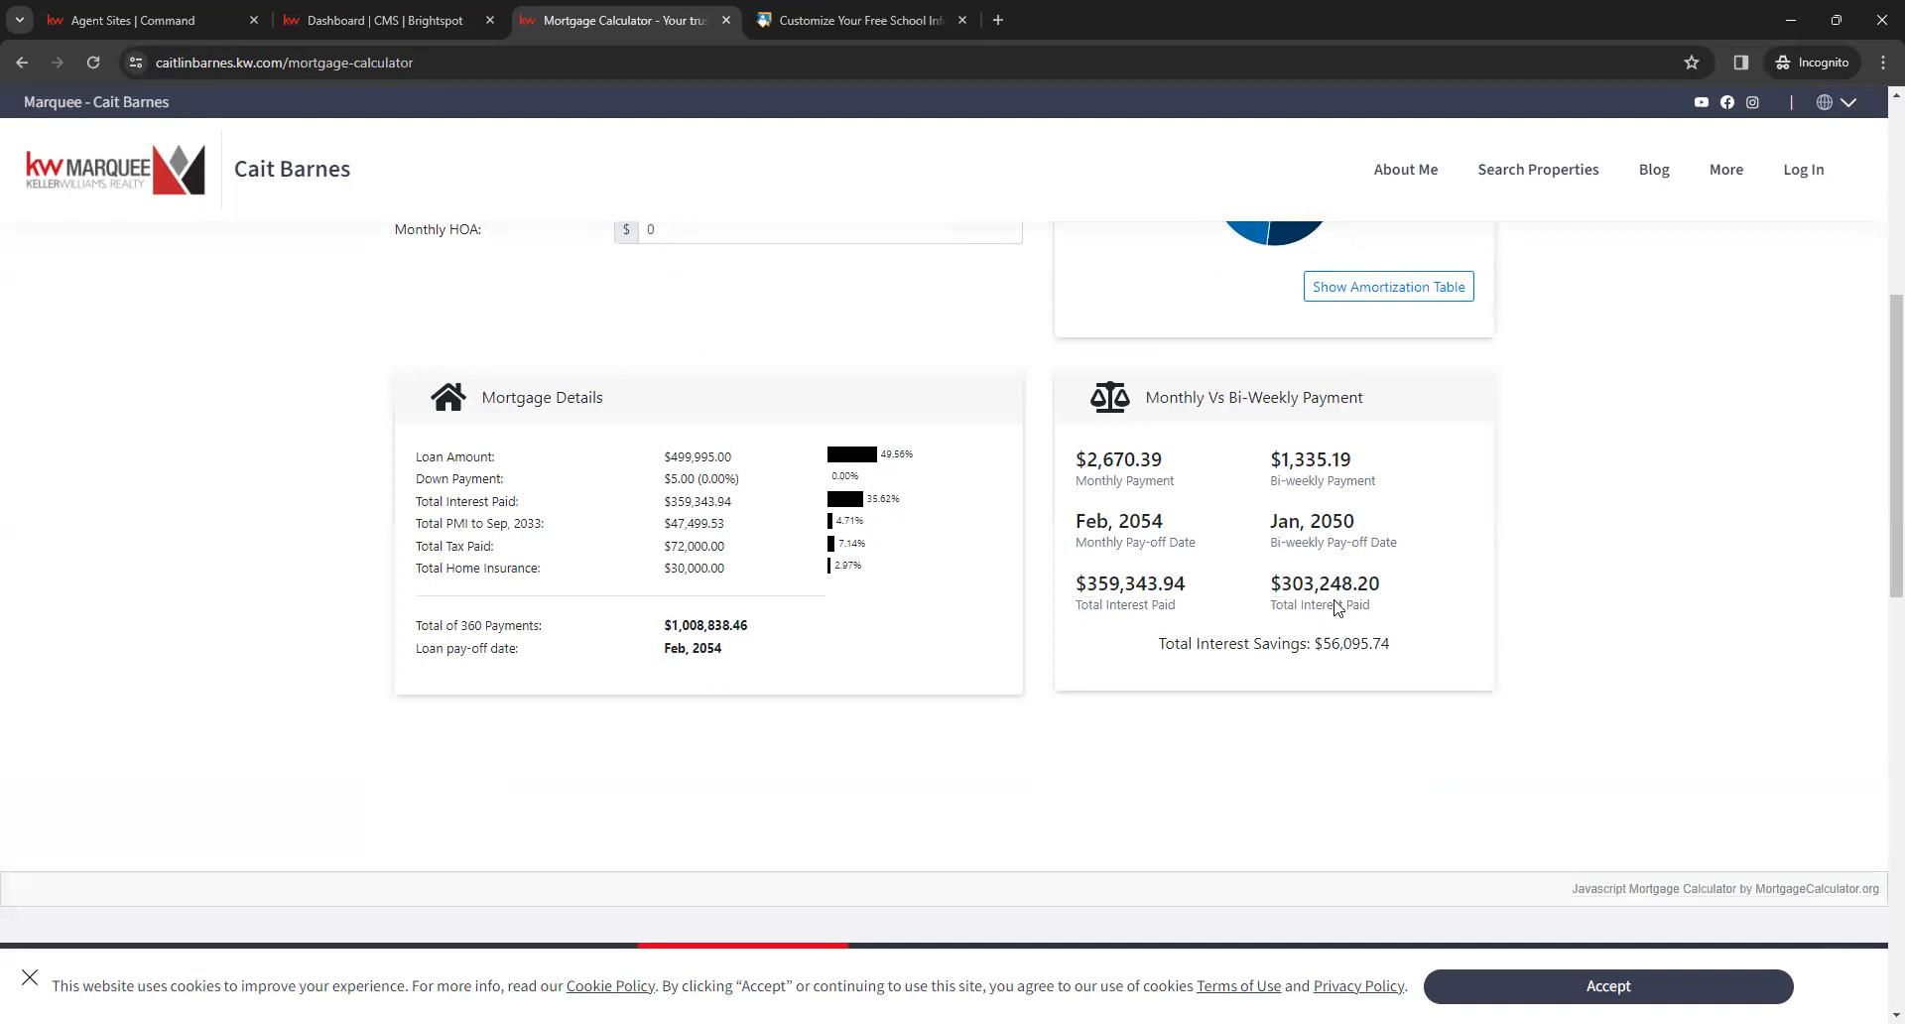
pyautogui.scroll(-6, 1583, 421)
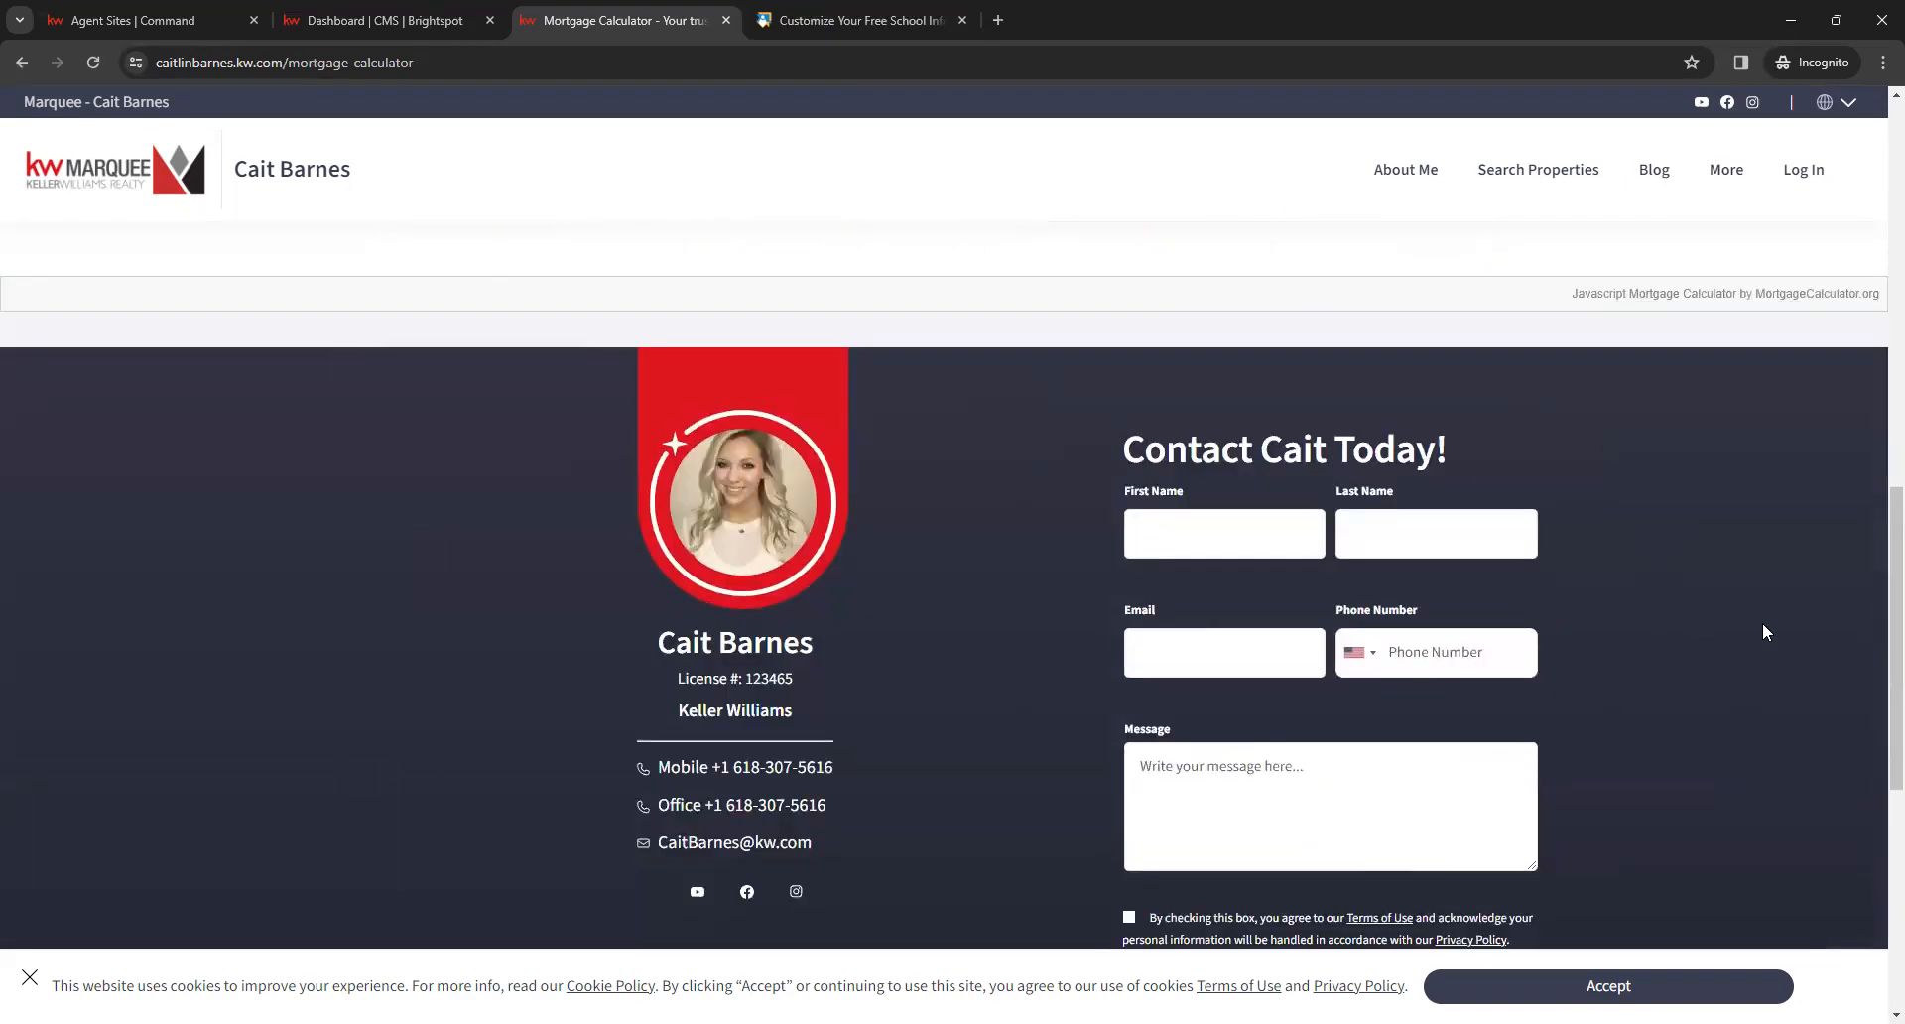
pyautogui.scroll(12, 1752, 689)
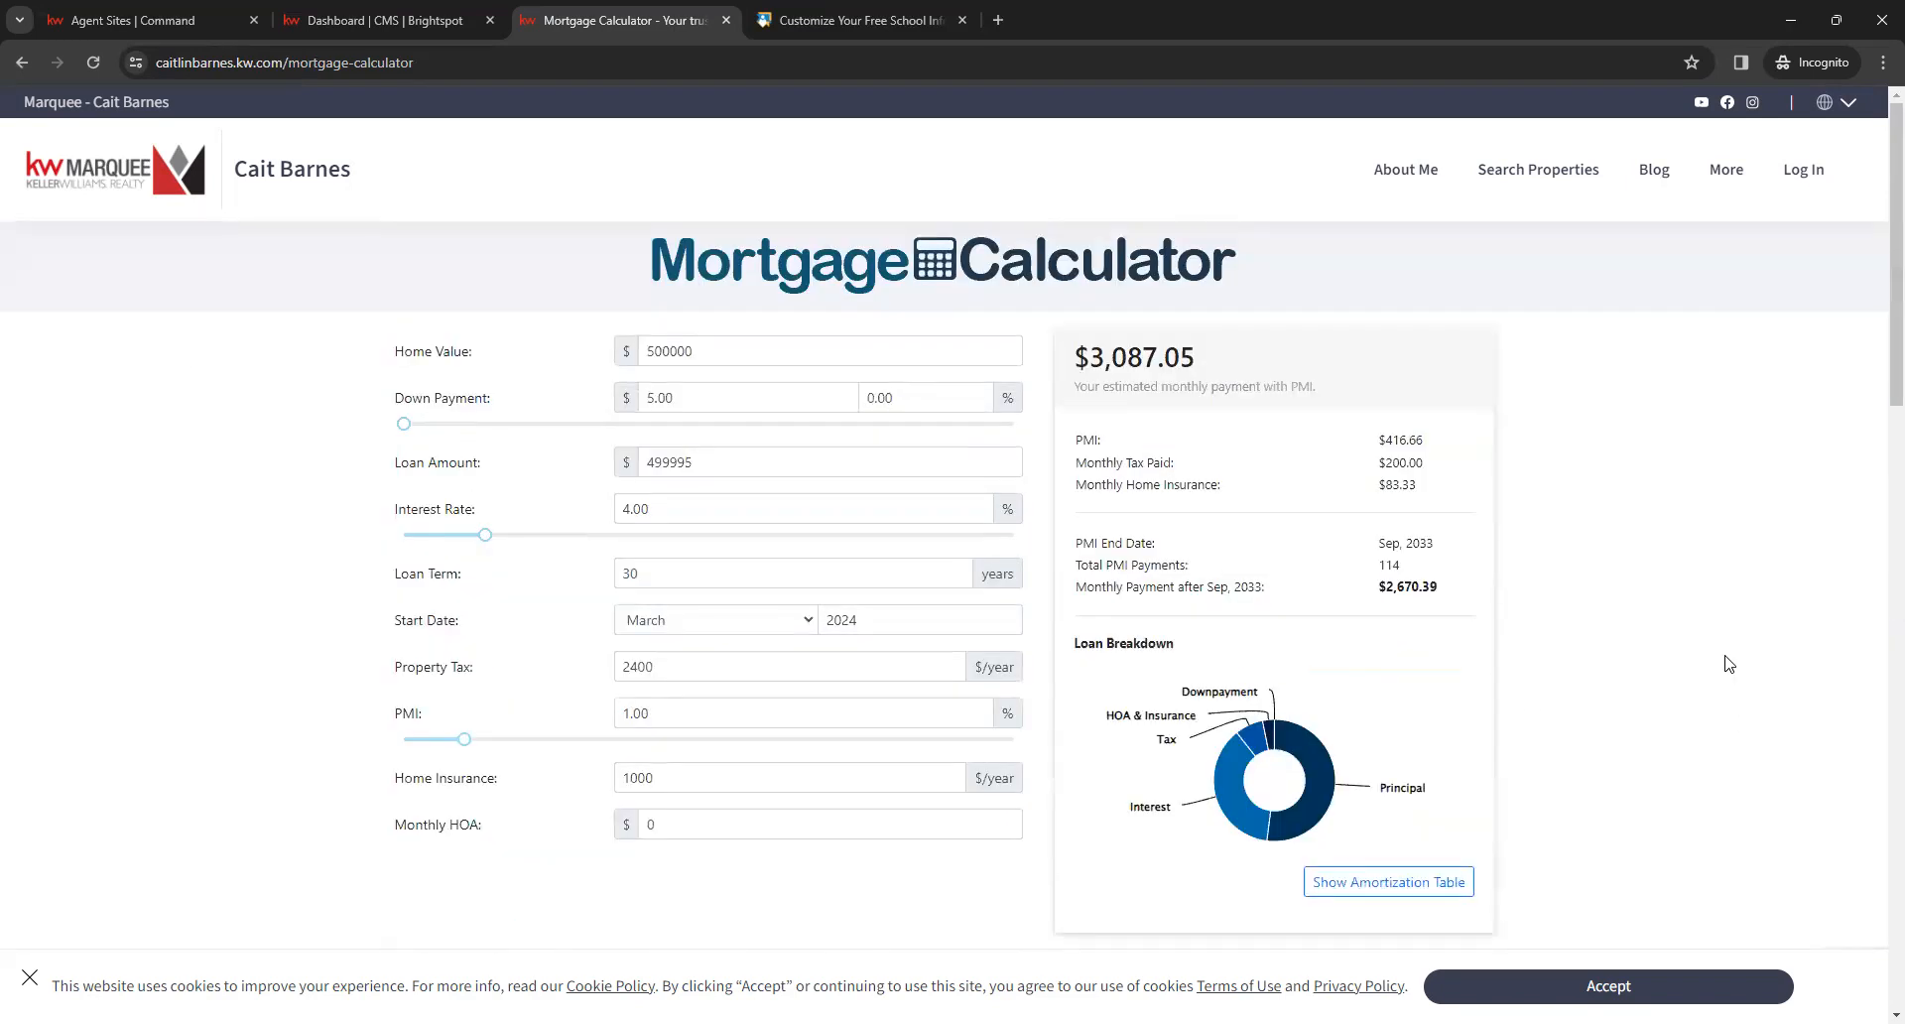
# Open the Local School Search page on the live website and examine its embedded school map
pyautogui.click(1727, 173)
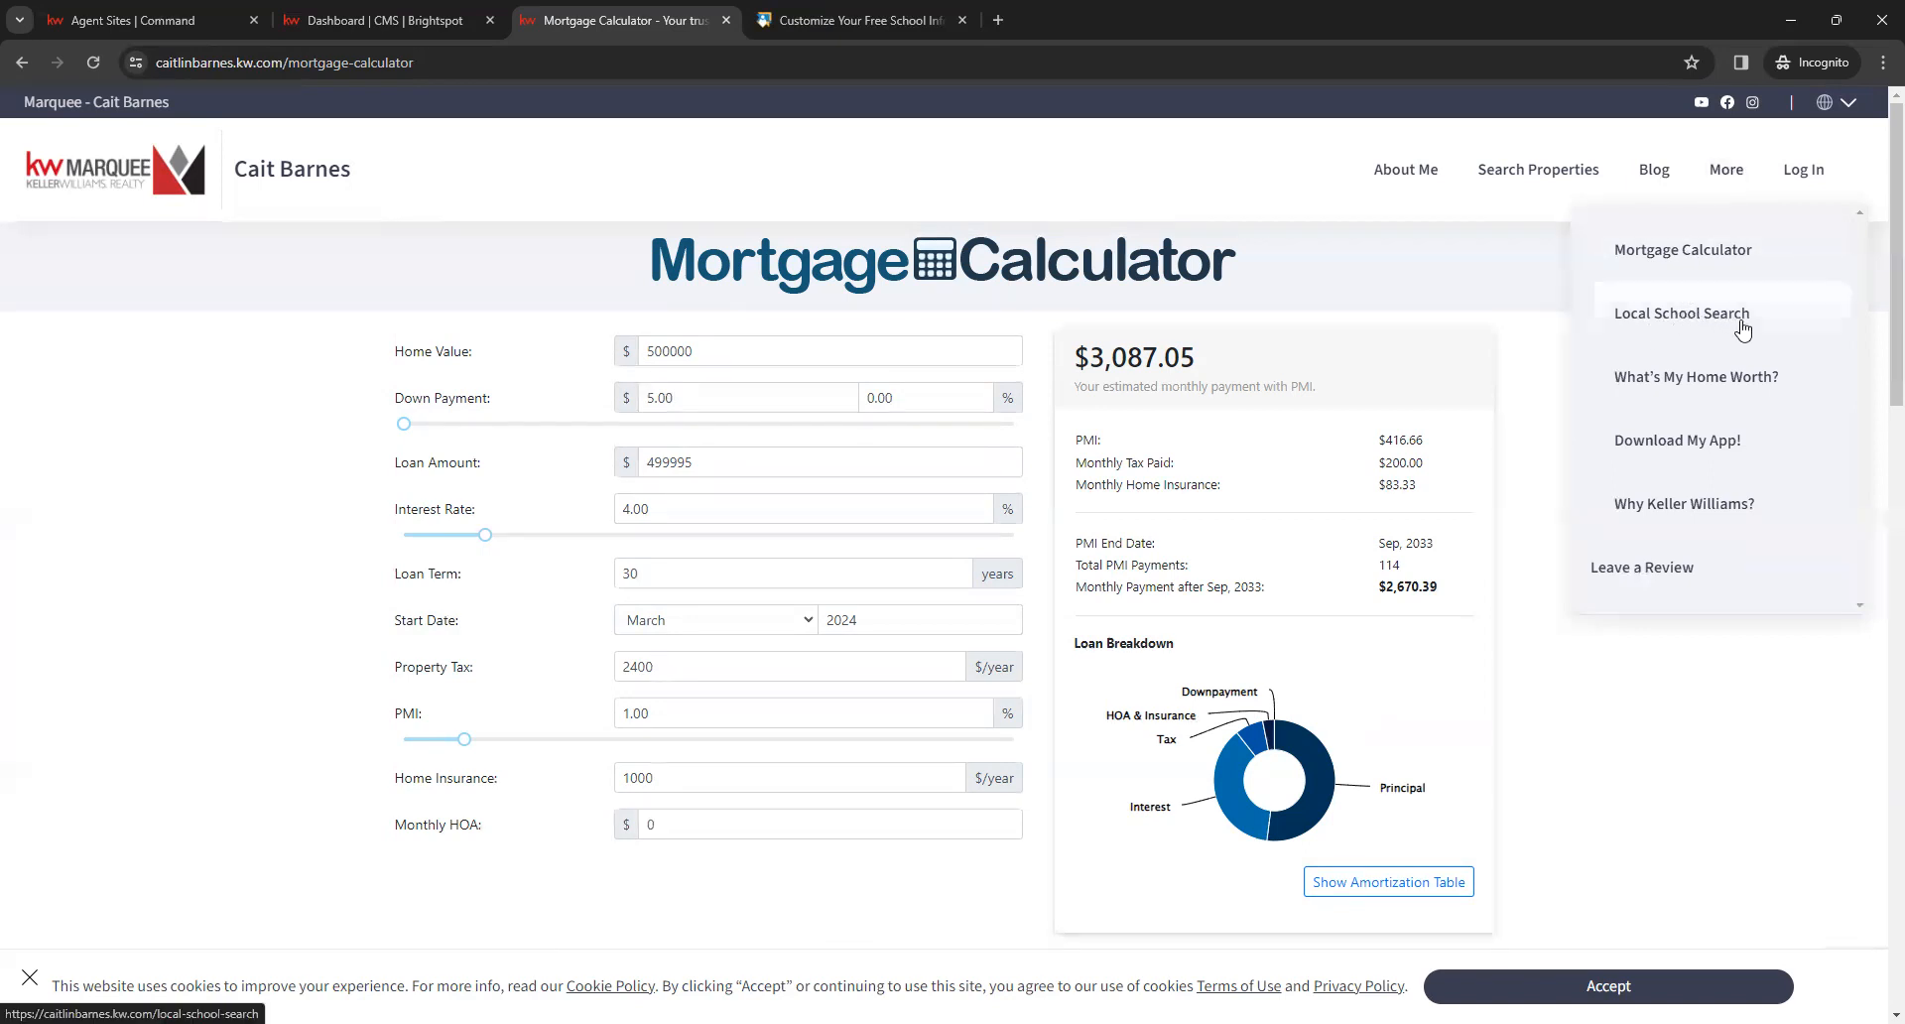
pyautogui.click(1664, 329)
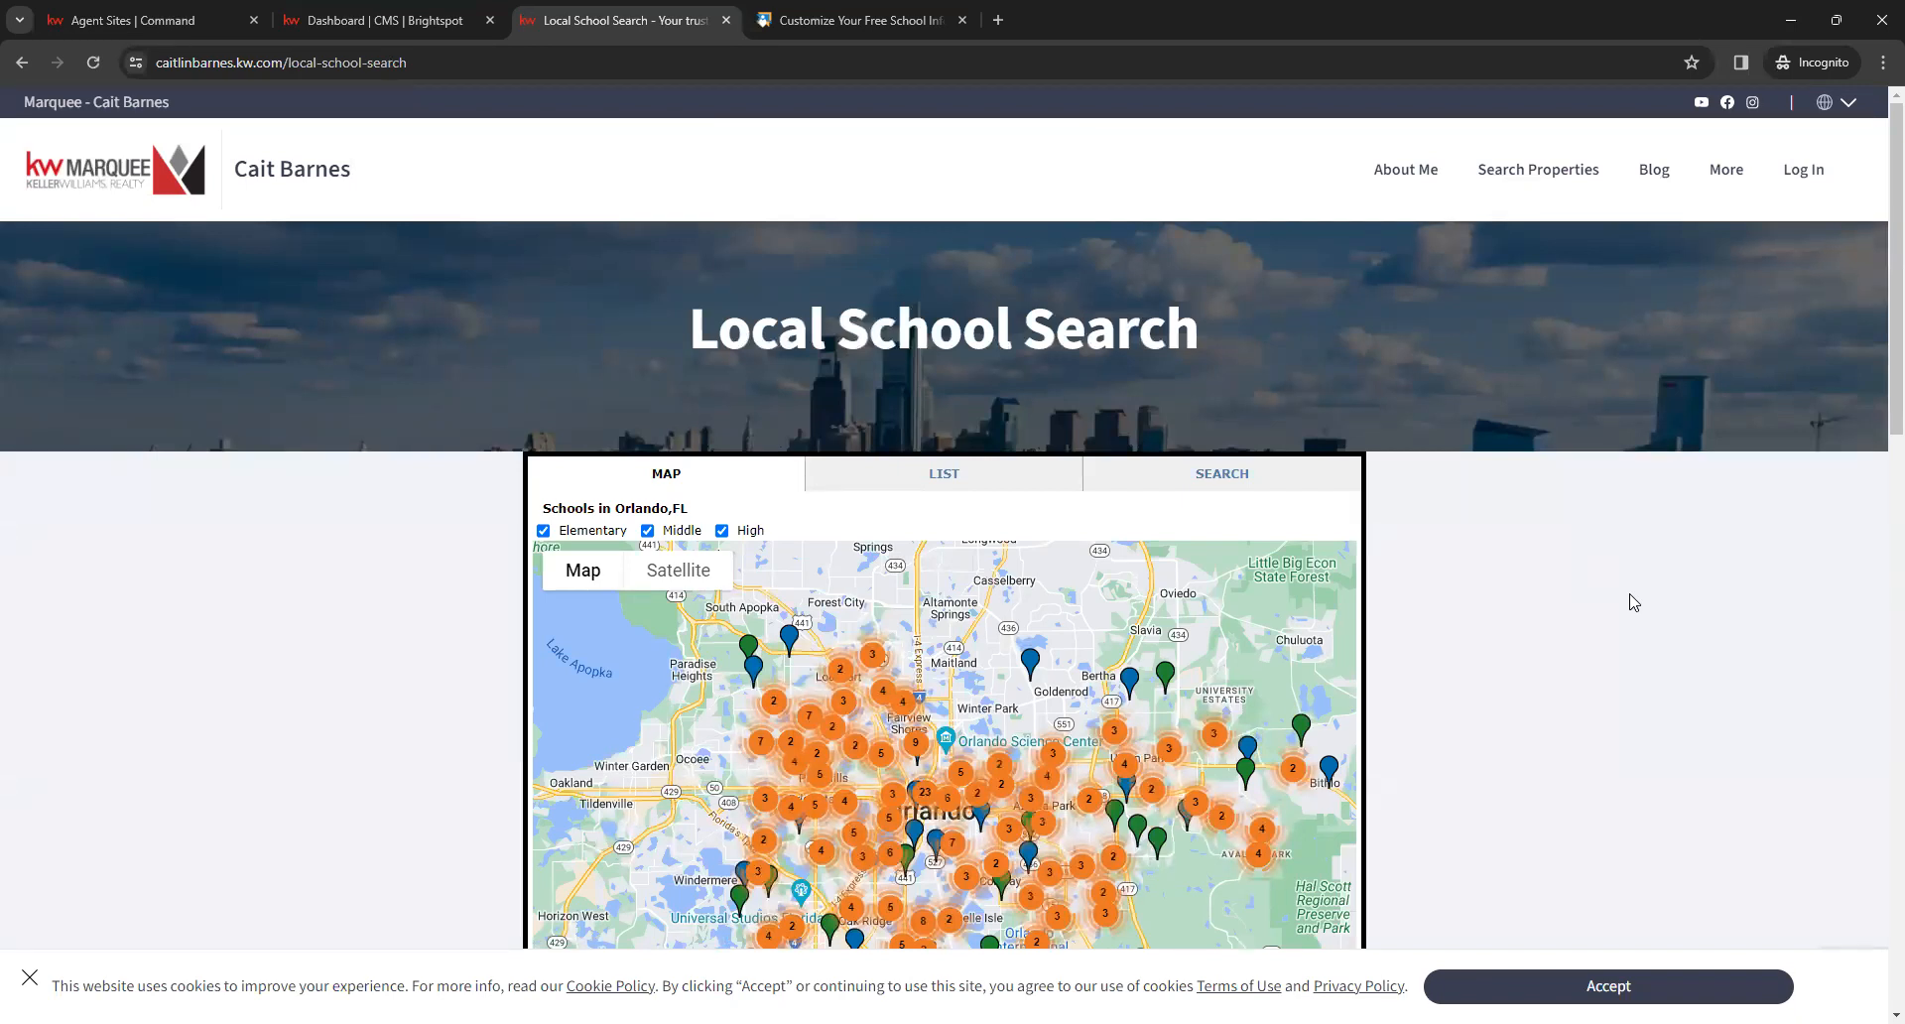
pyautogui.scroll(-2, 1594, 417)
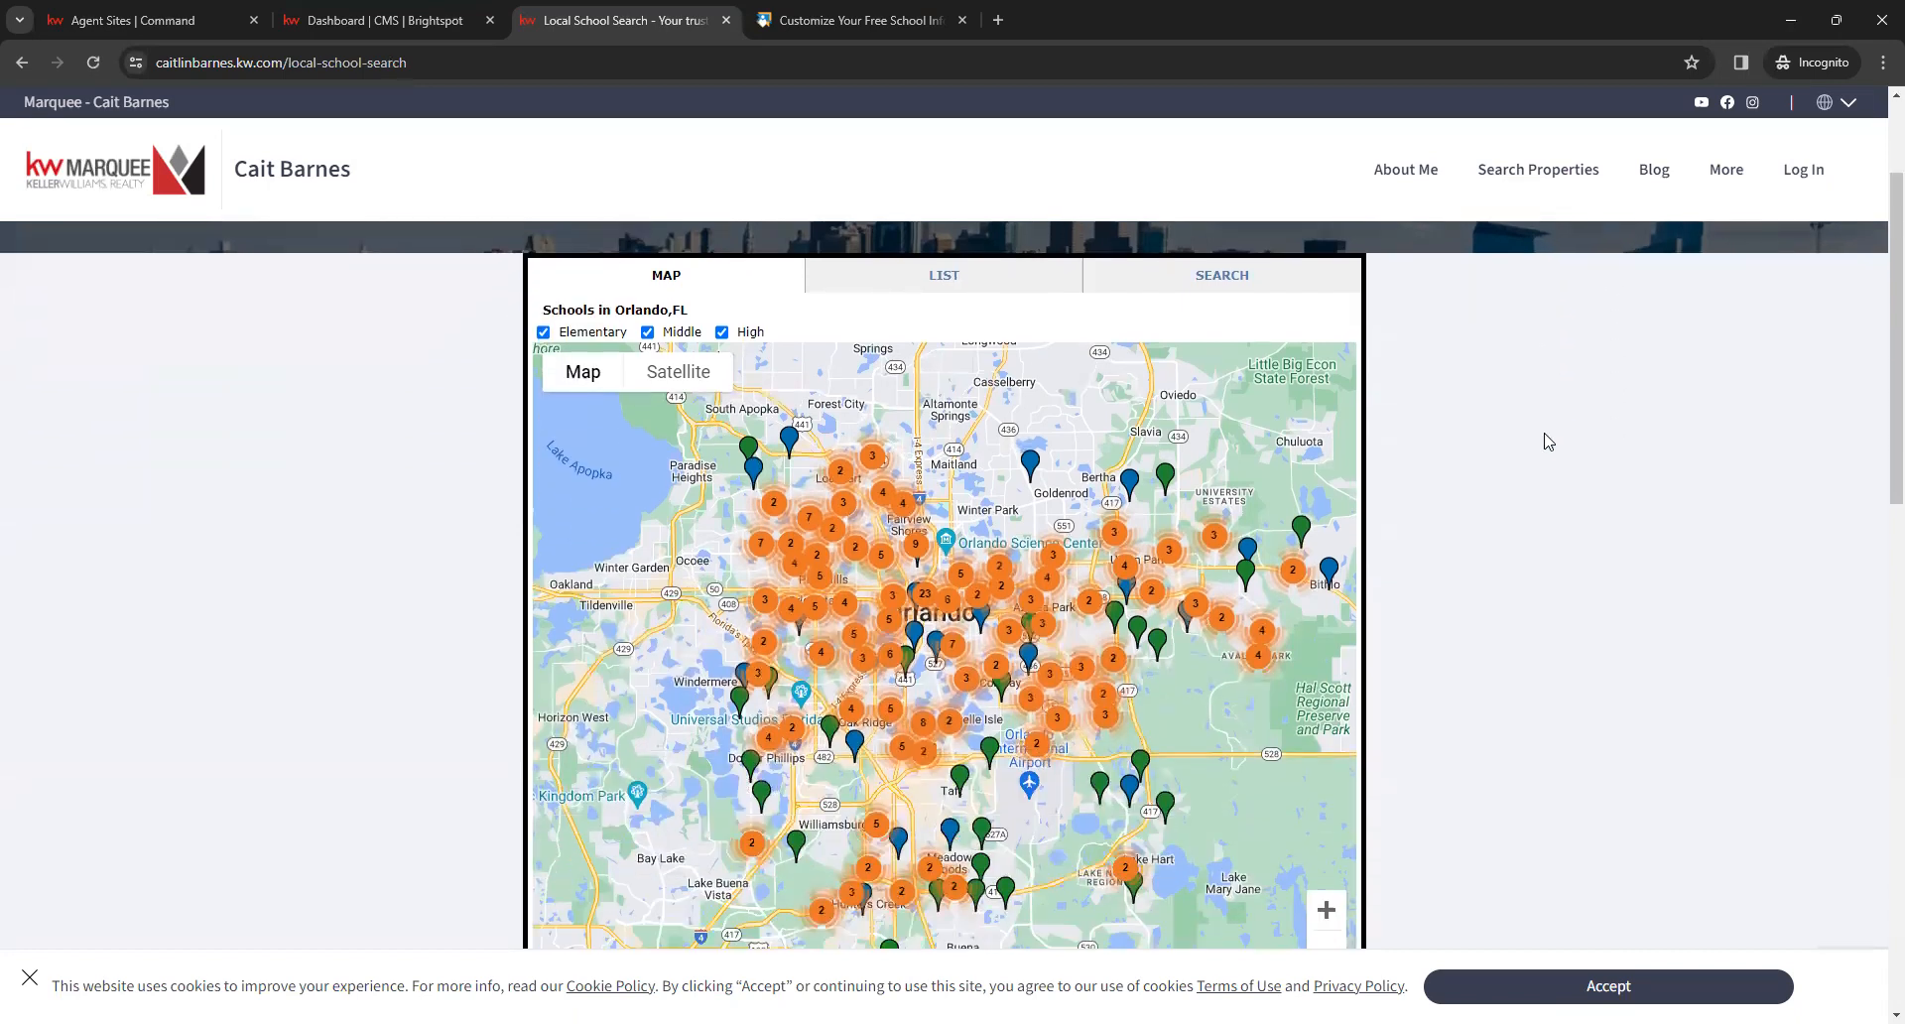
# Examine the school widget's list, search and map views on the Local School Search page, plus the contact form below
pyautogui.scroll(-1, 1513, 396)
pyautogui.scroll(1, 1538, 467)
pyautogui.click(911, 285)
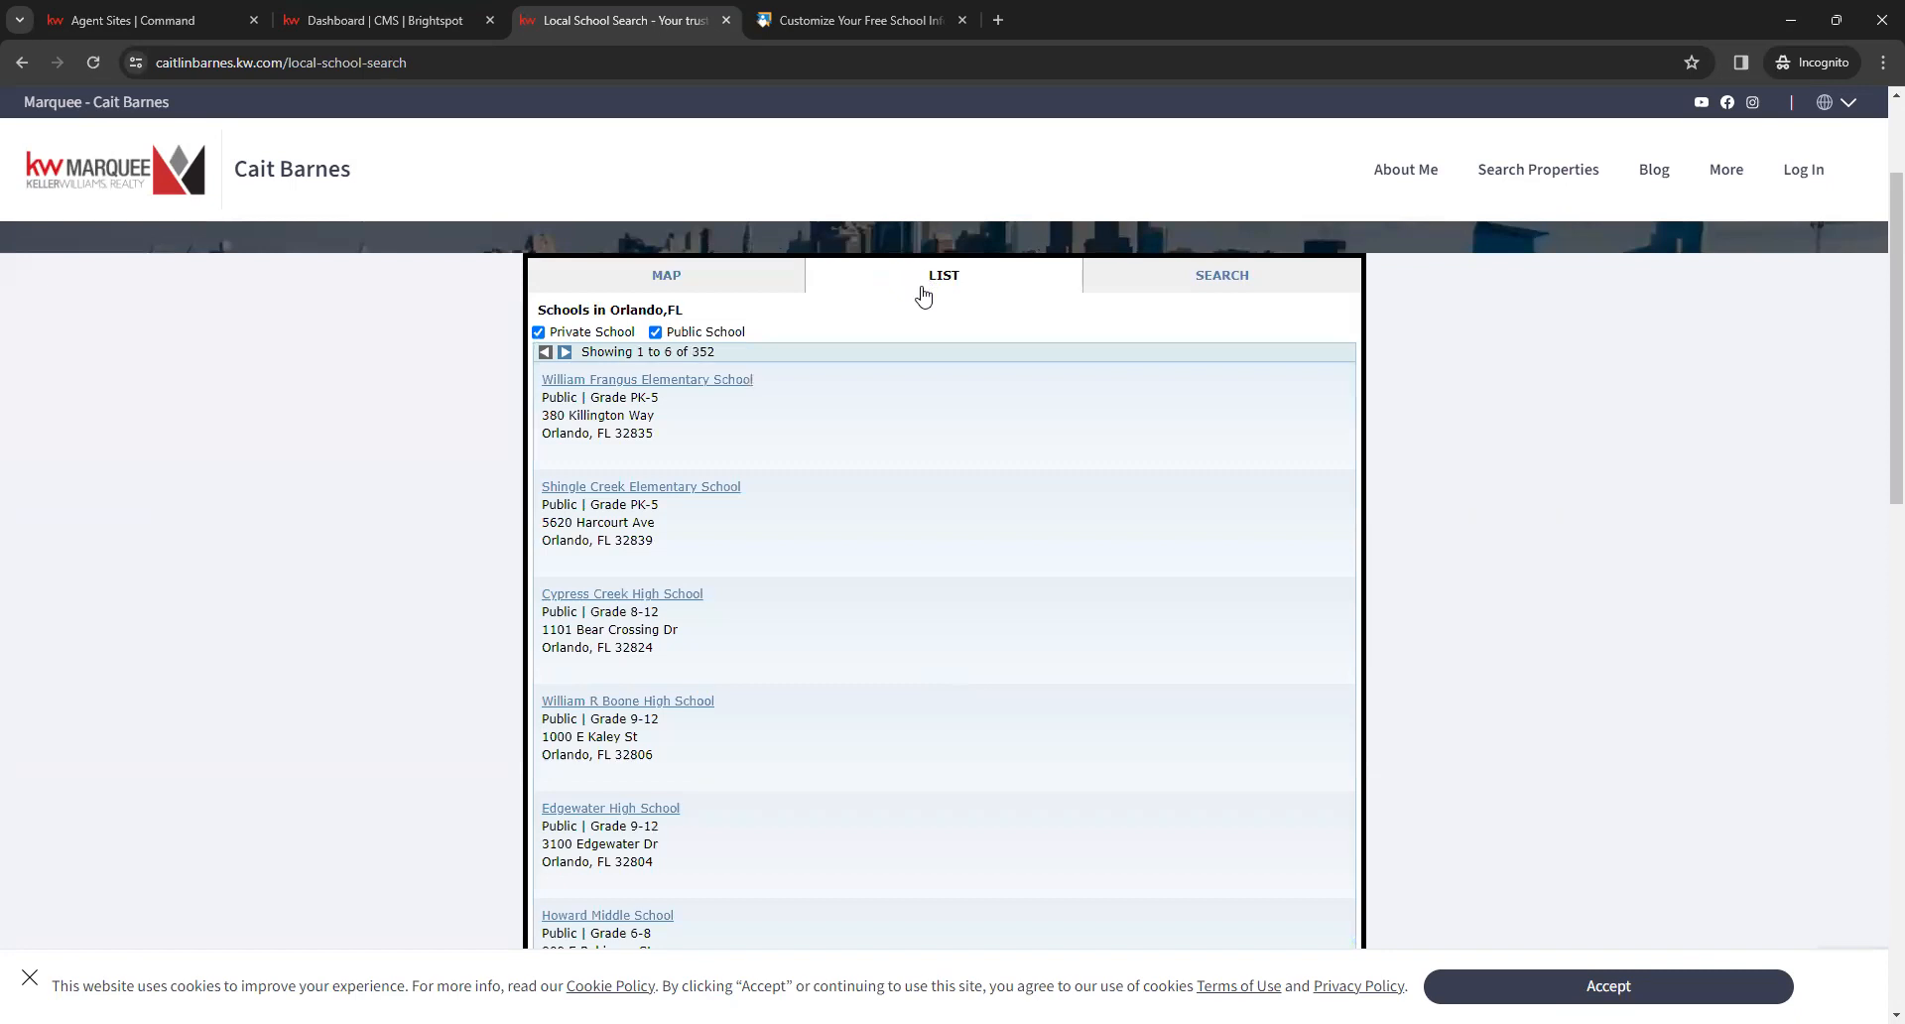
pyautogui.click(1199, 289)
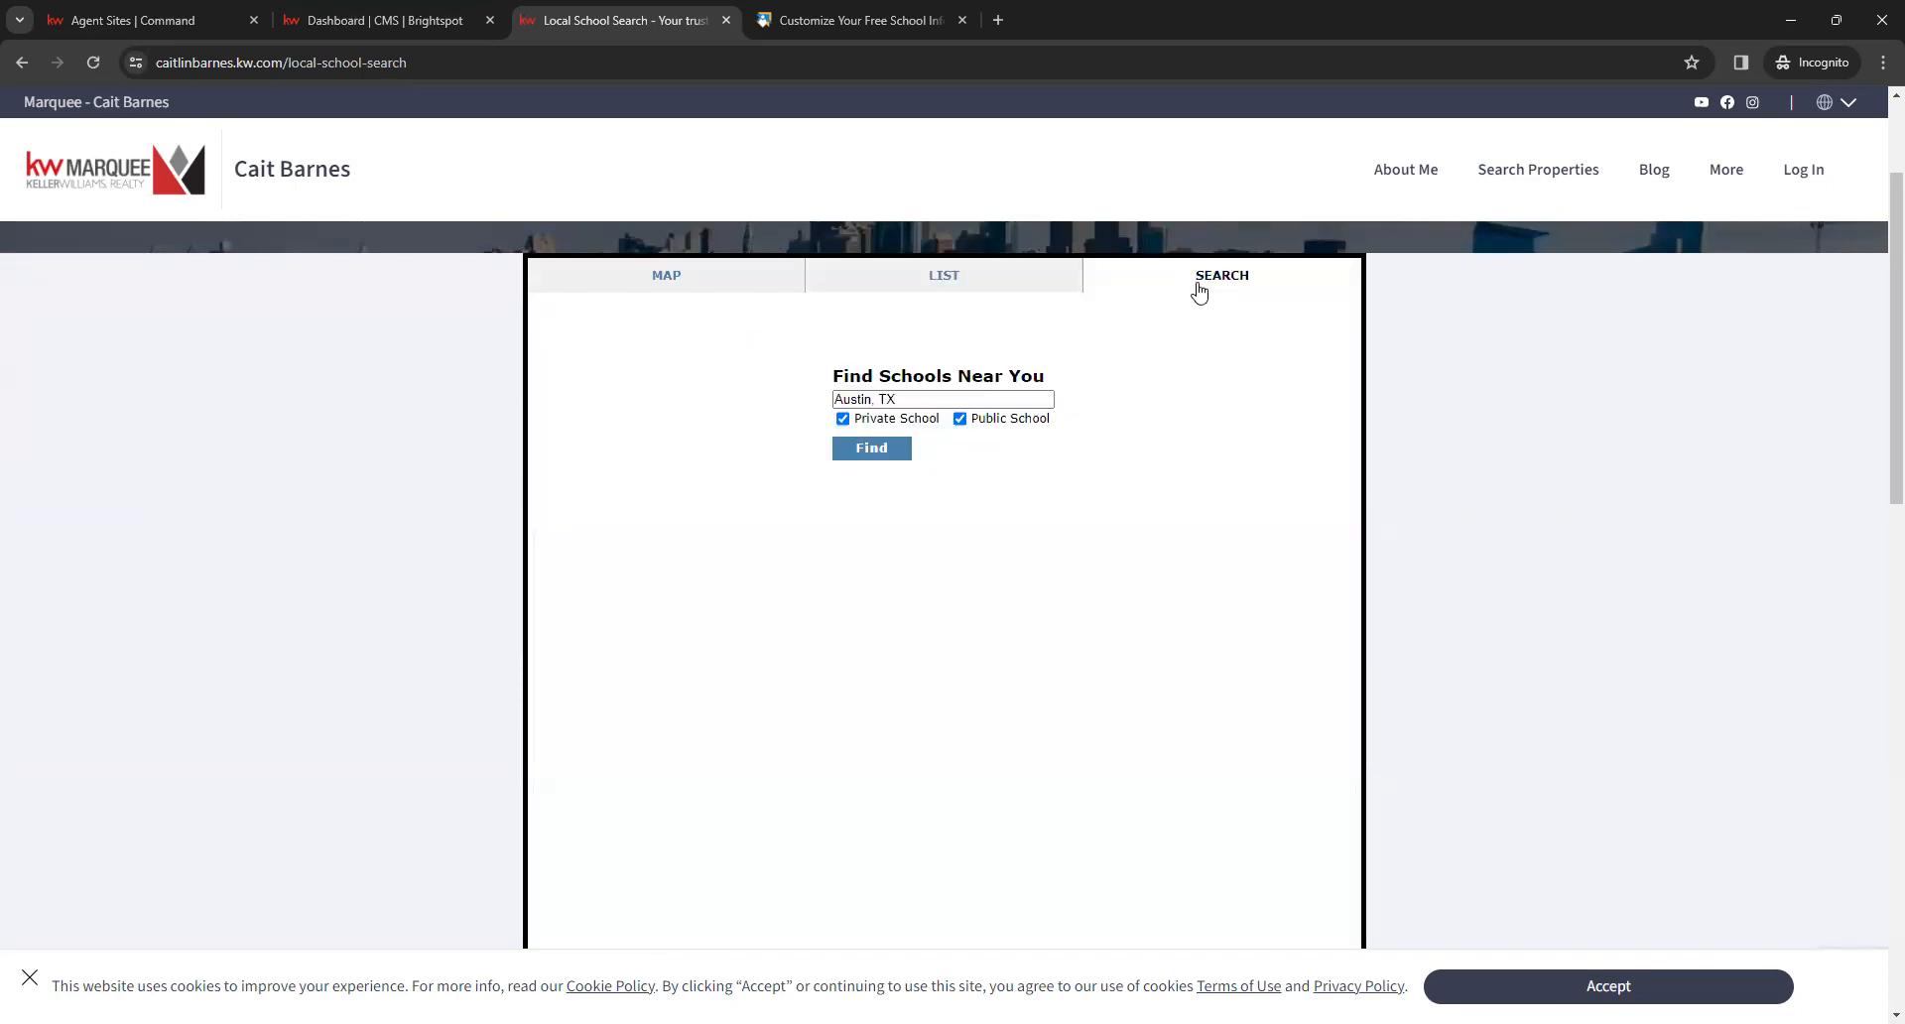
pyautogui.click(668, 279)
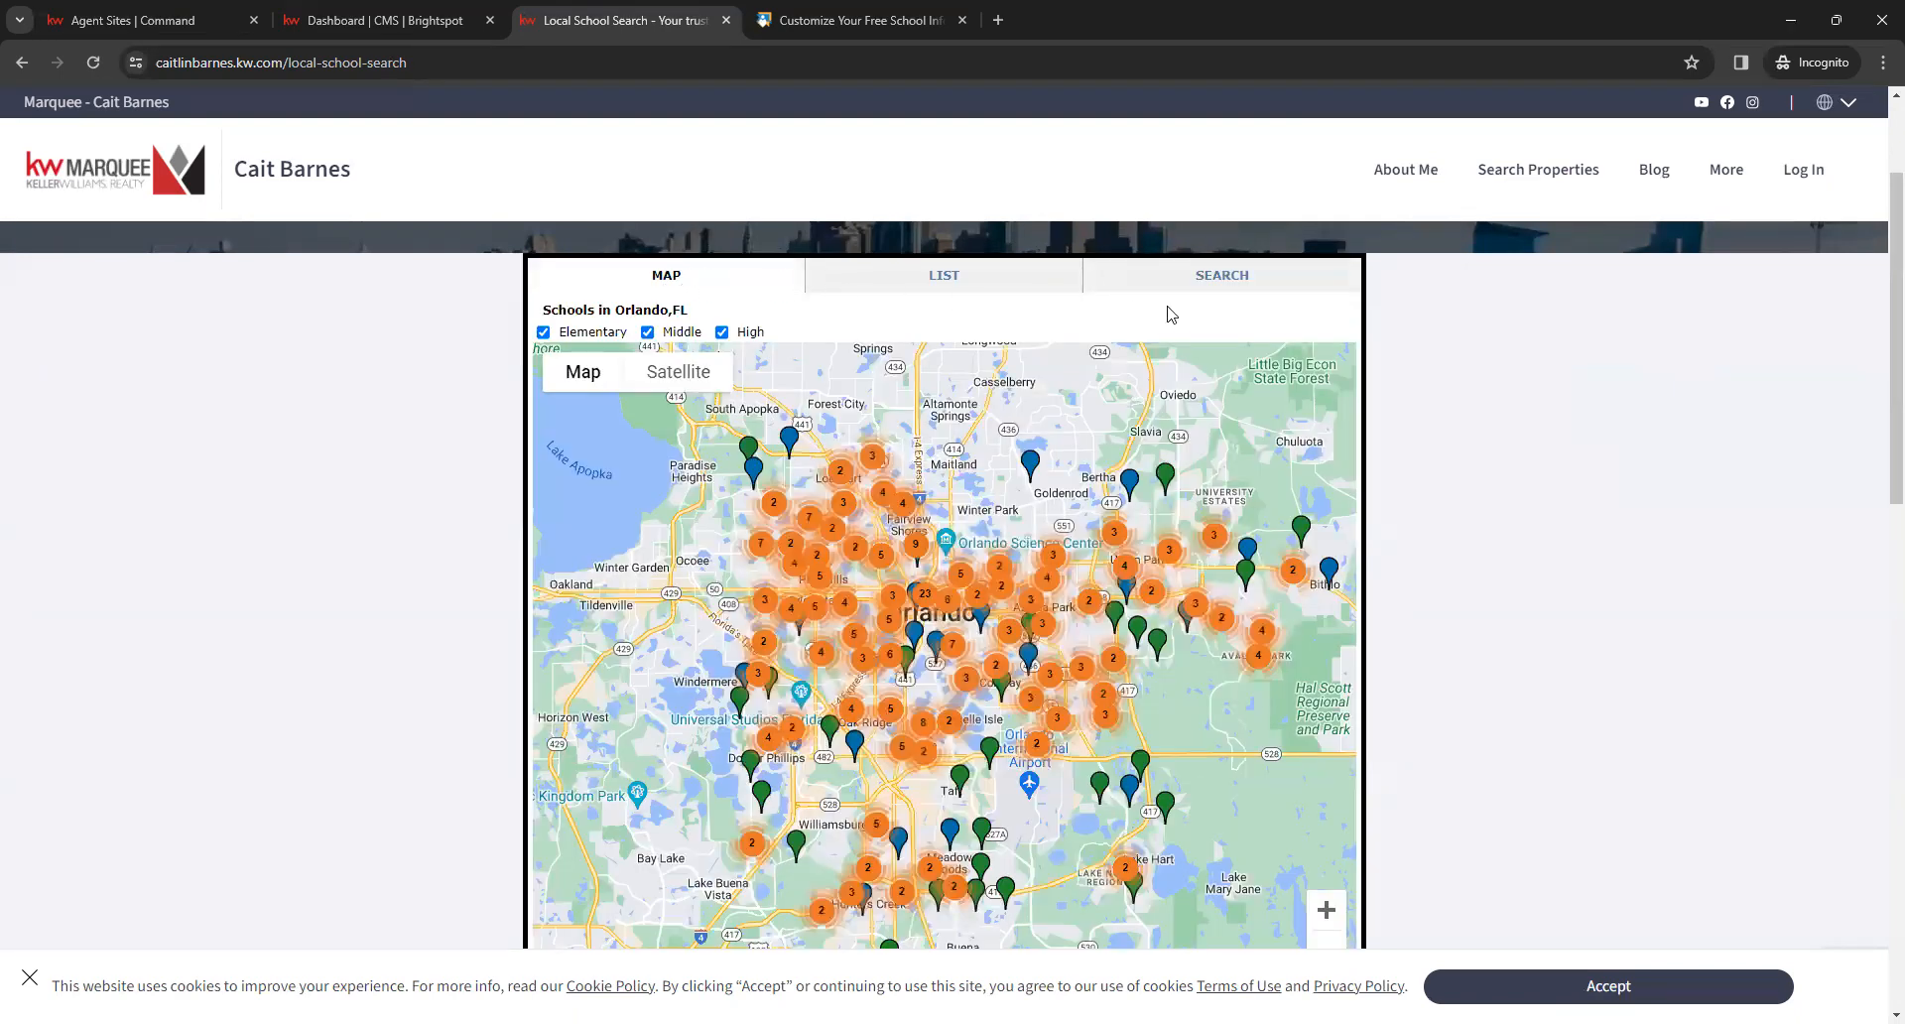
pyautogui.scroll(-6, 1518, 446)
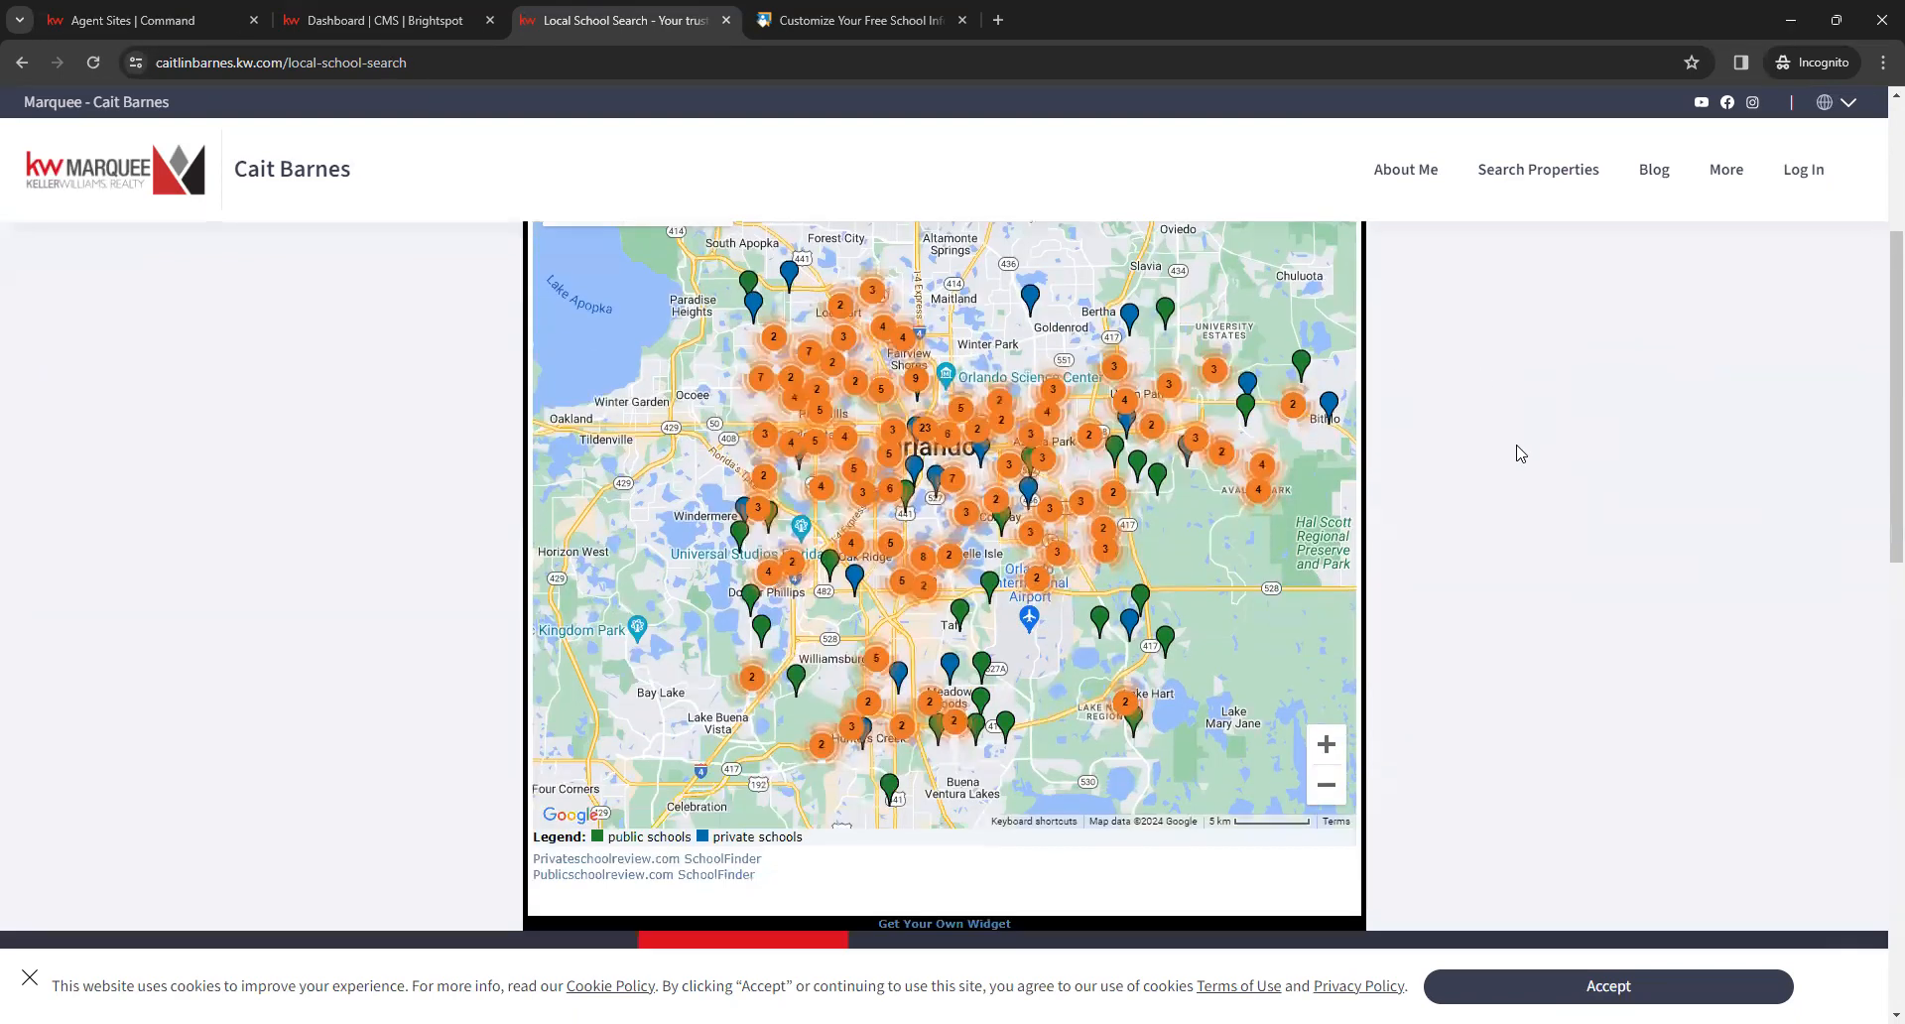
pyautogui.scroll(-1, 1520, 446)
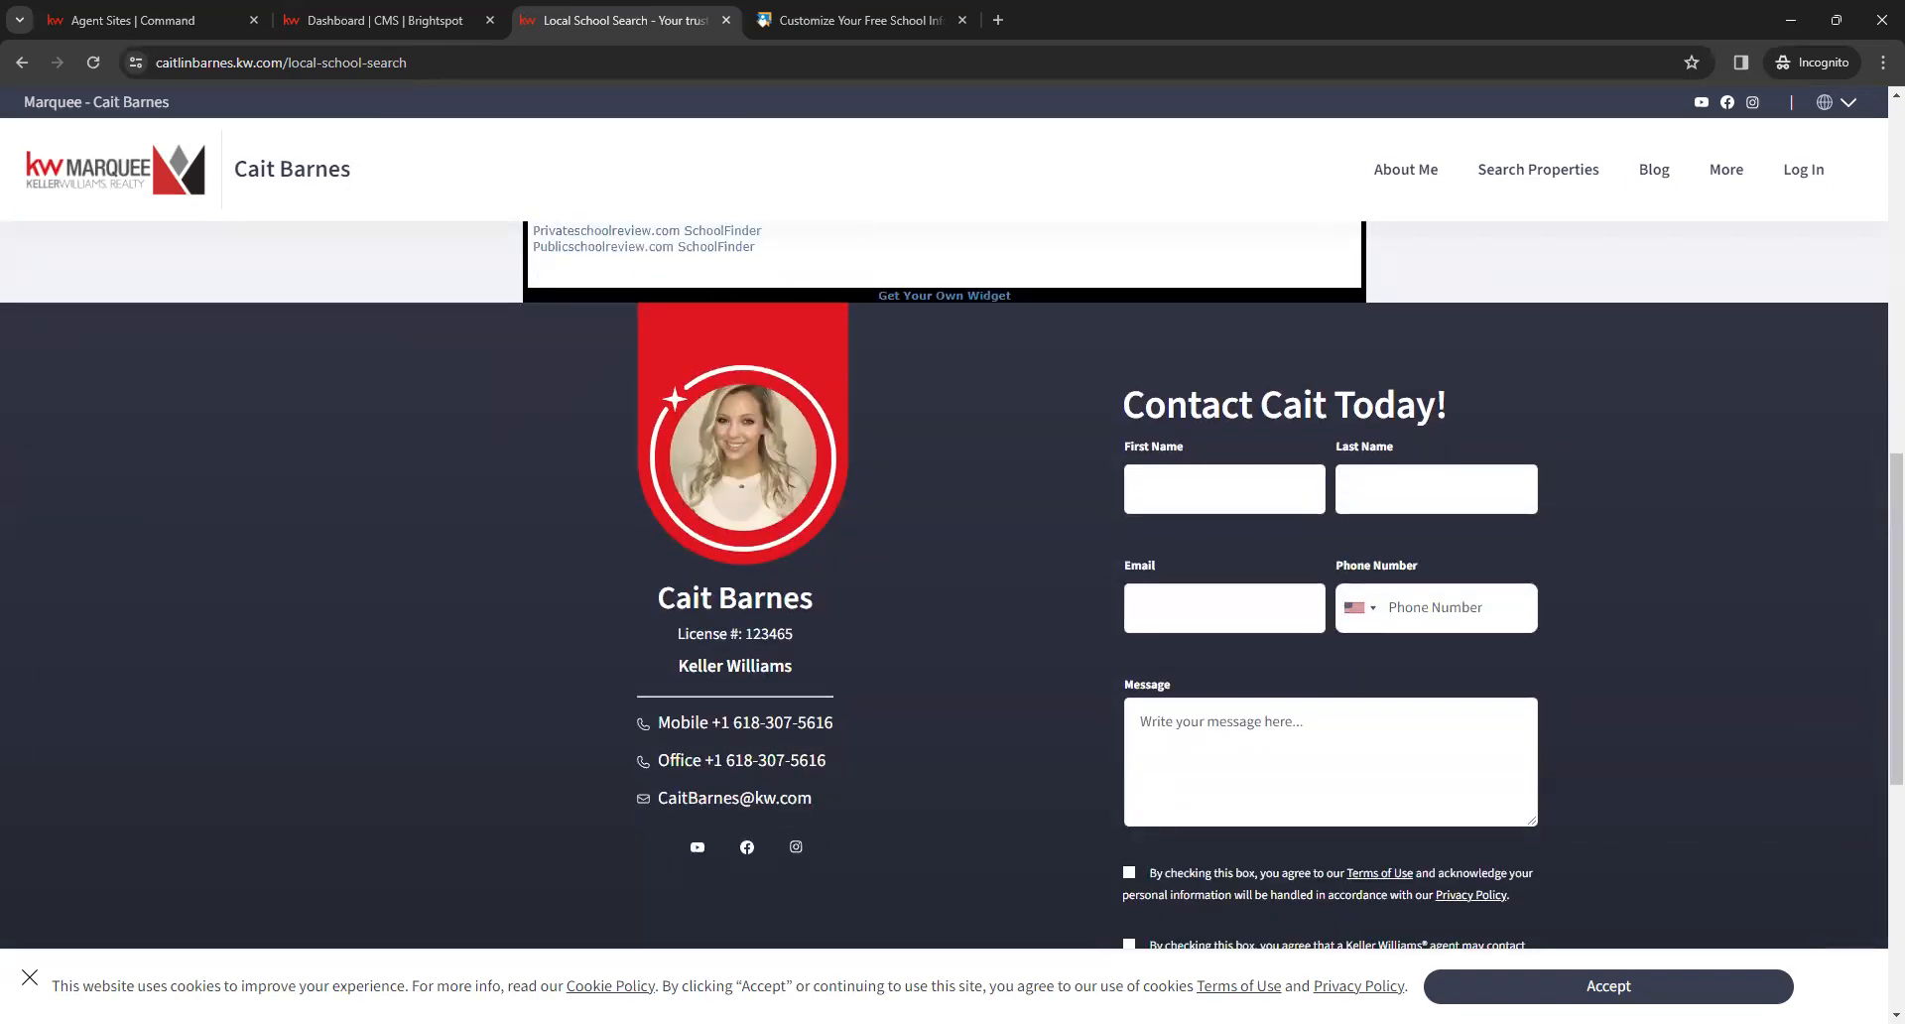
pyautogui.scroll(8, 1609, 616)
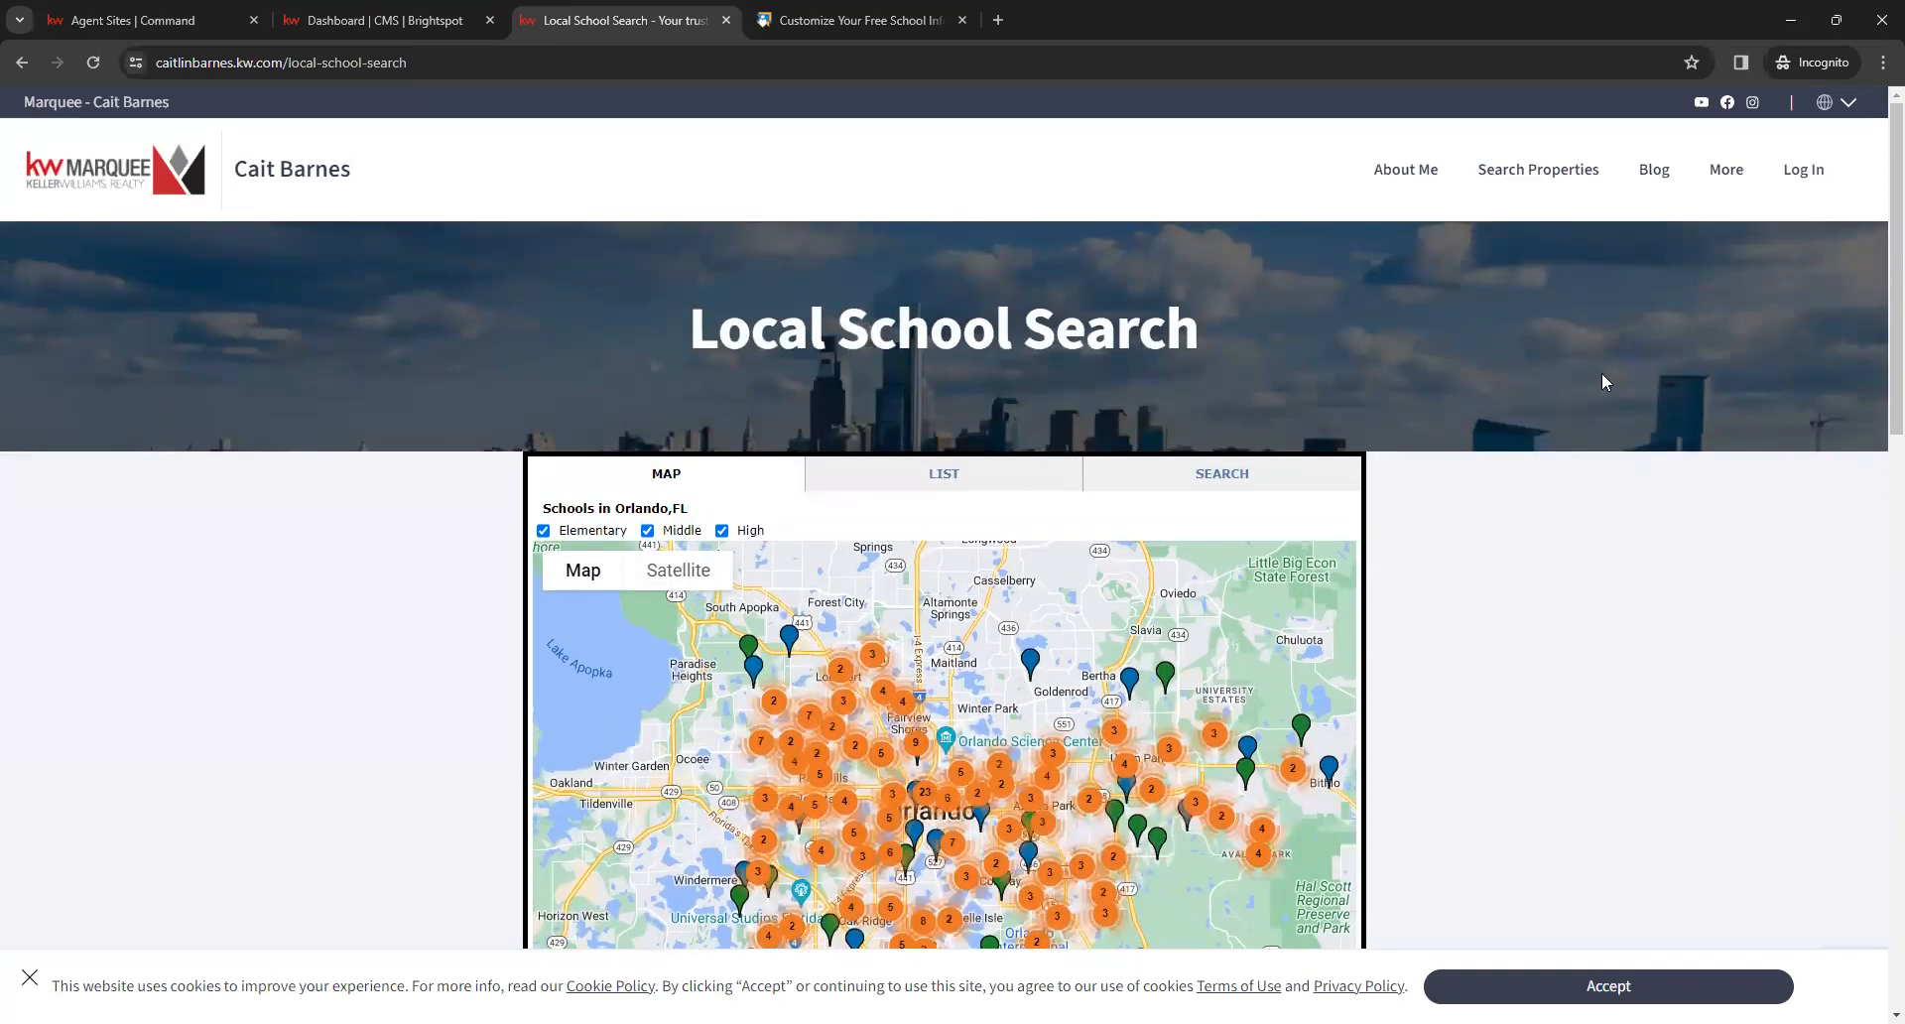
# Open the What's My Home Worth? page on the live website and review its home address search and contact form
pyautogui.click(1724, 173)
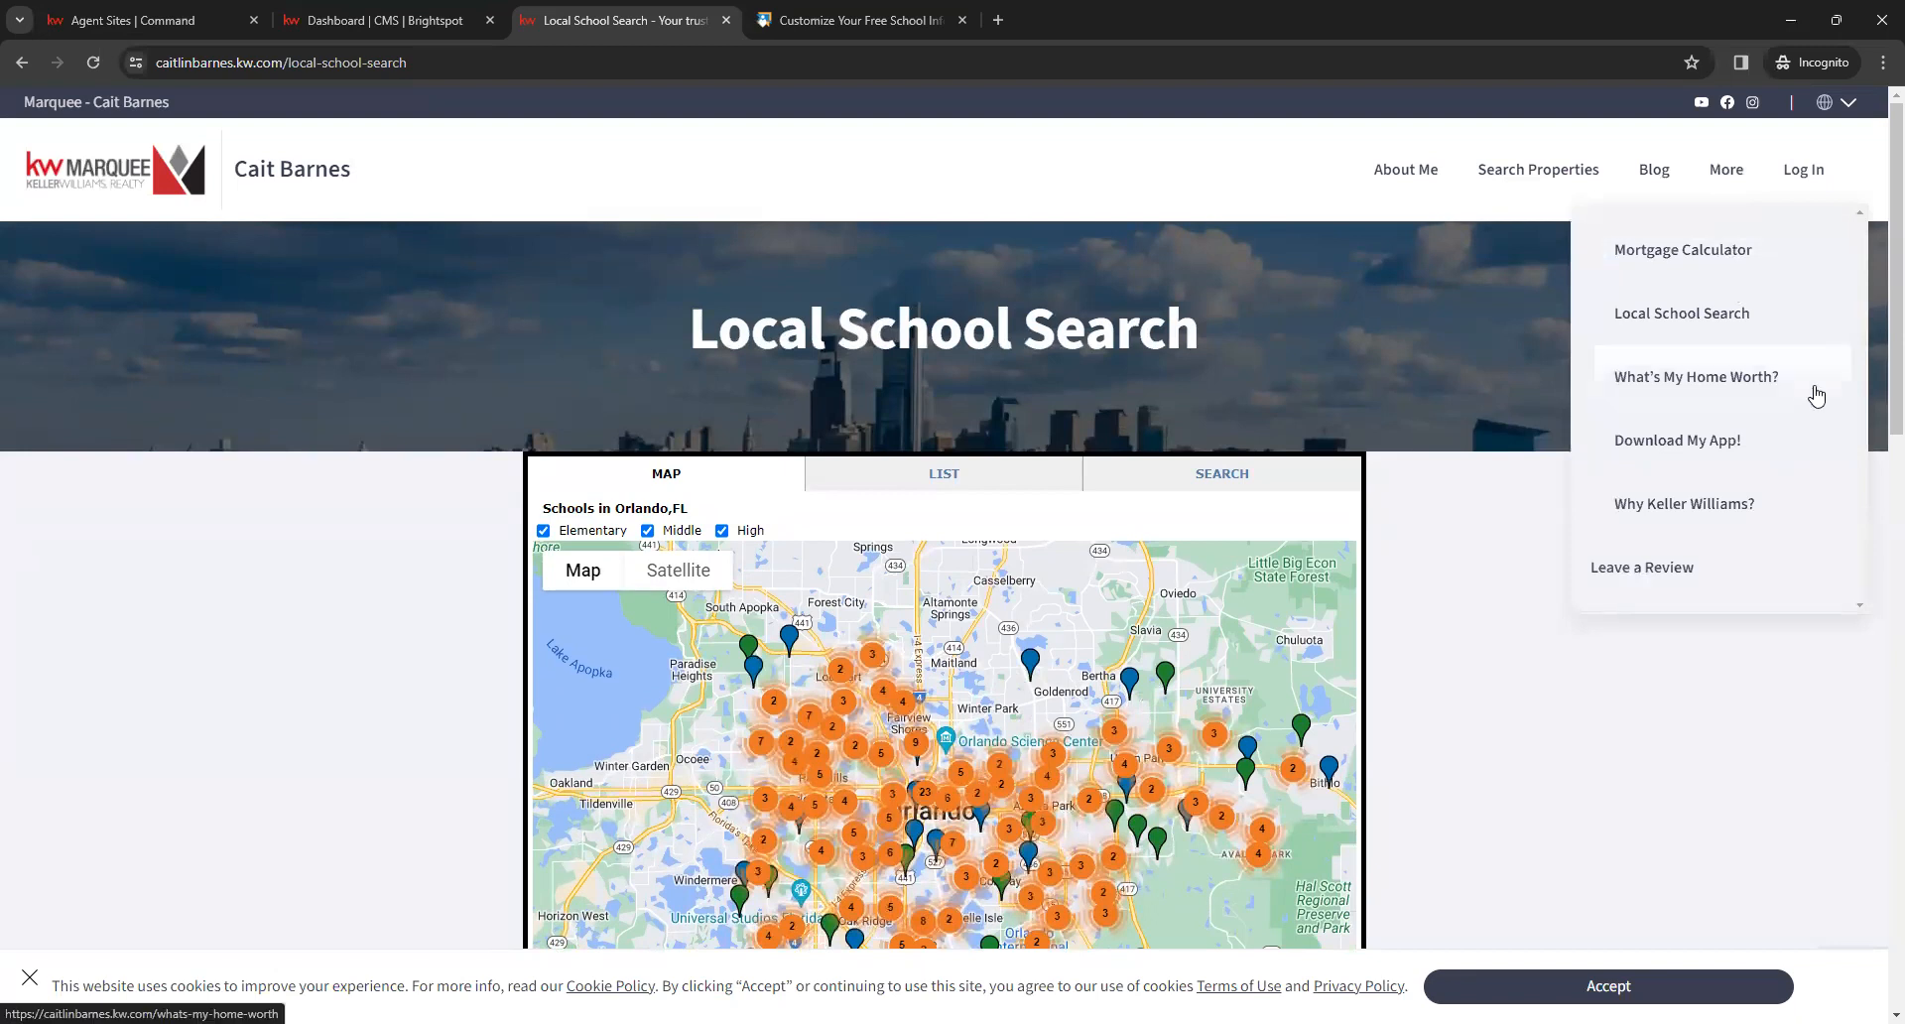
pyautogui.click(1683, 382)
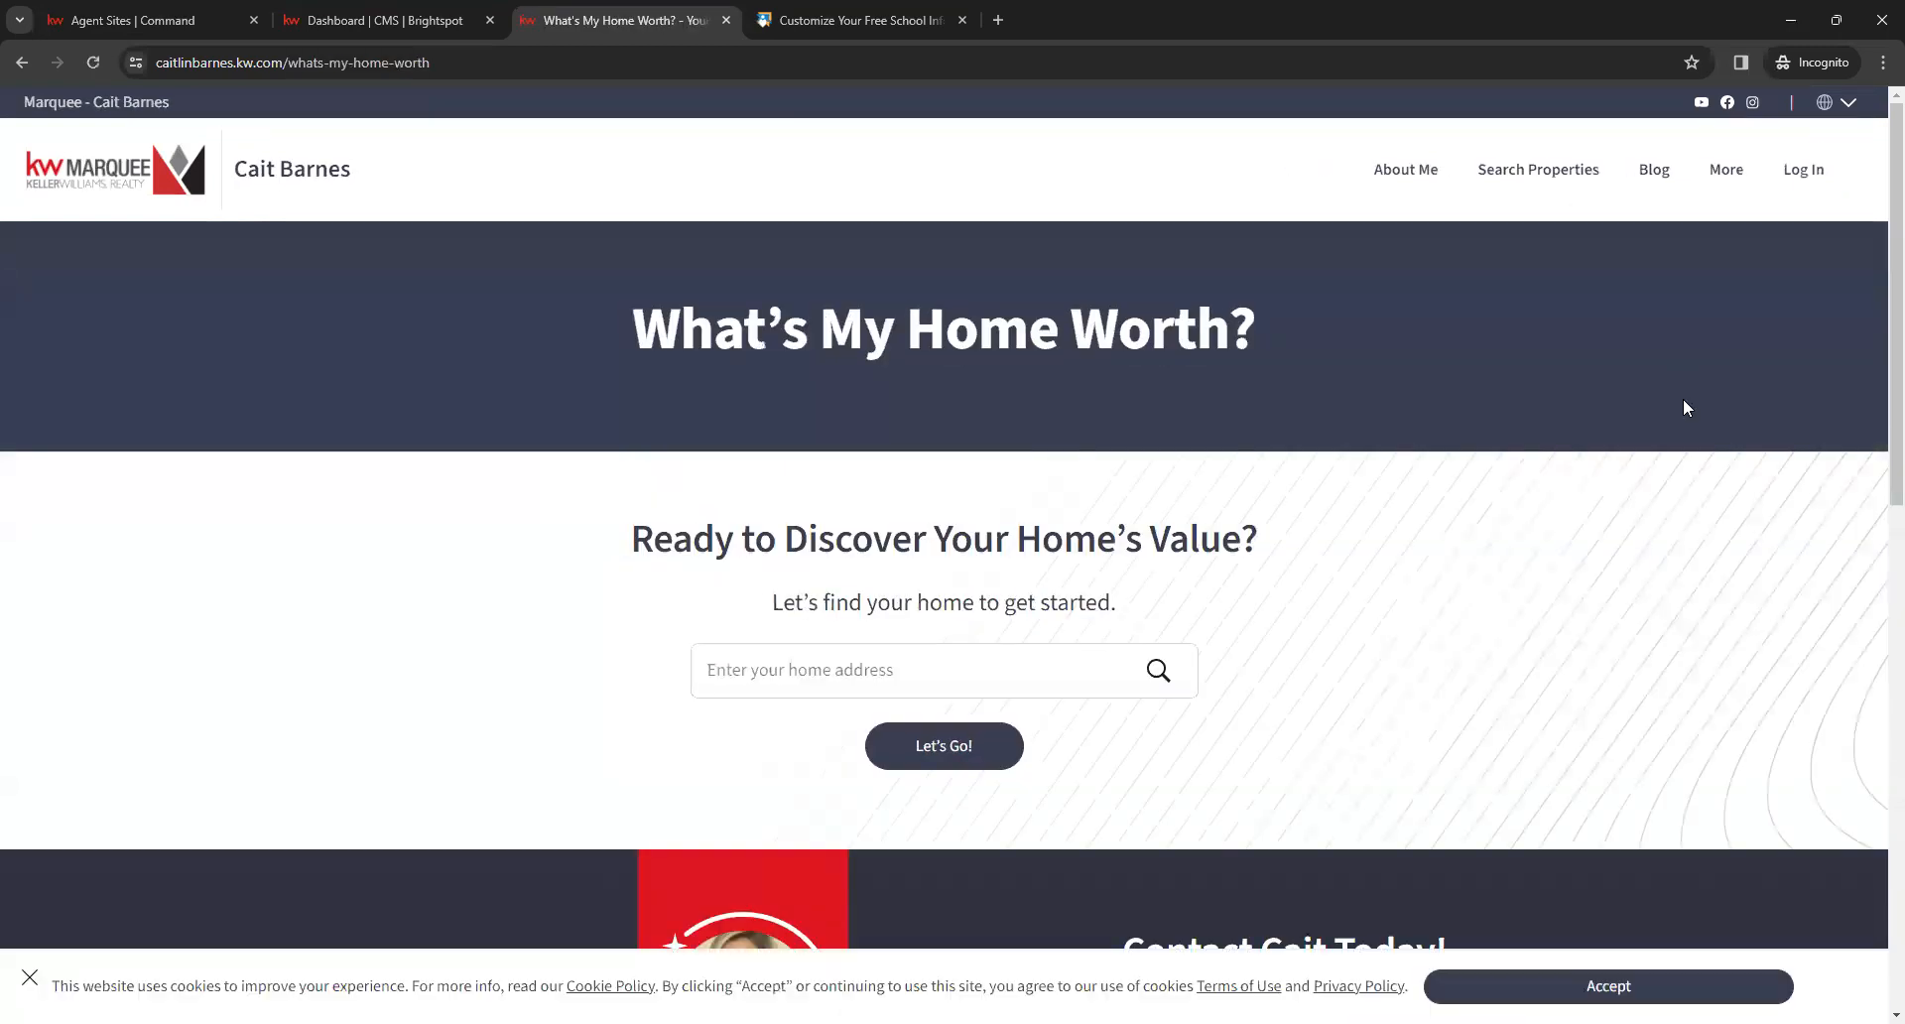
pyautogui.scroll(-1, 1632, 541)
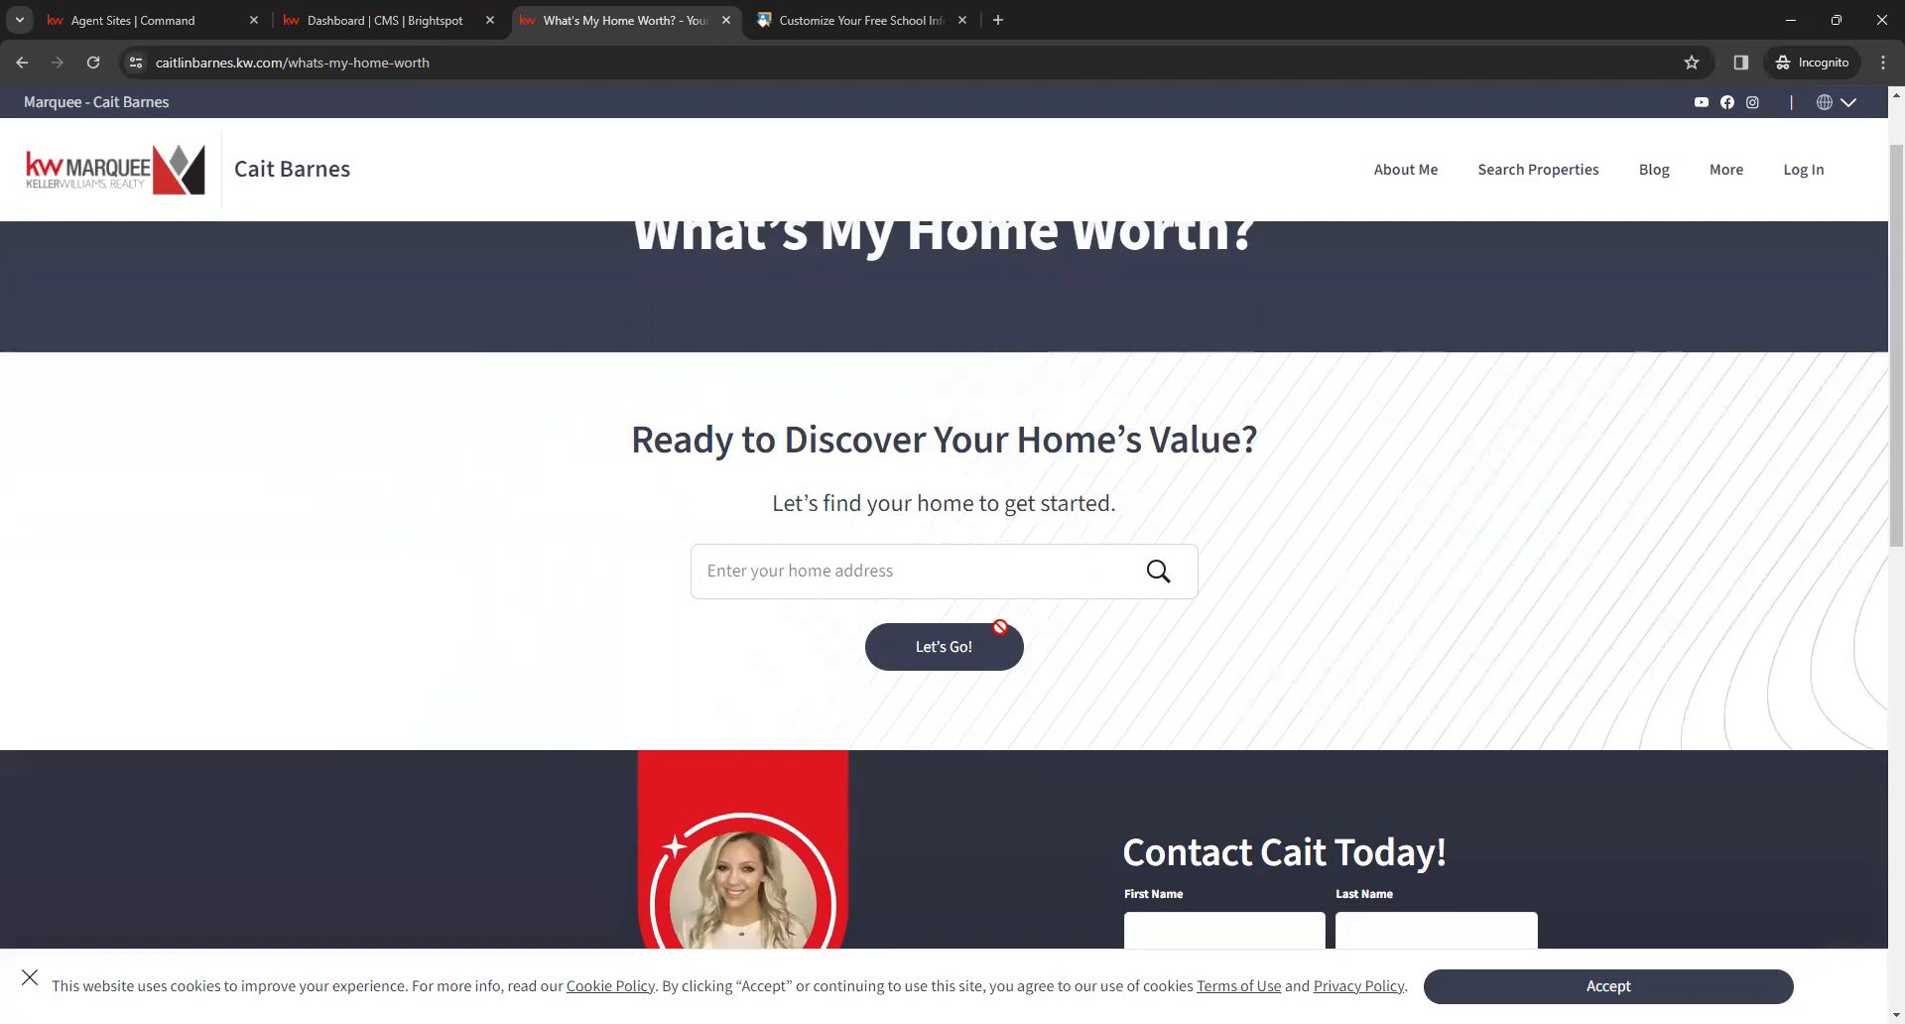
pyautogui.scroll(-2, 1451, 541)
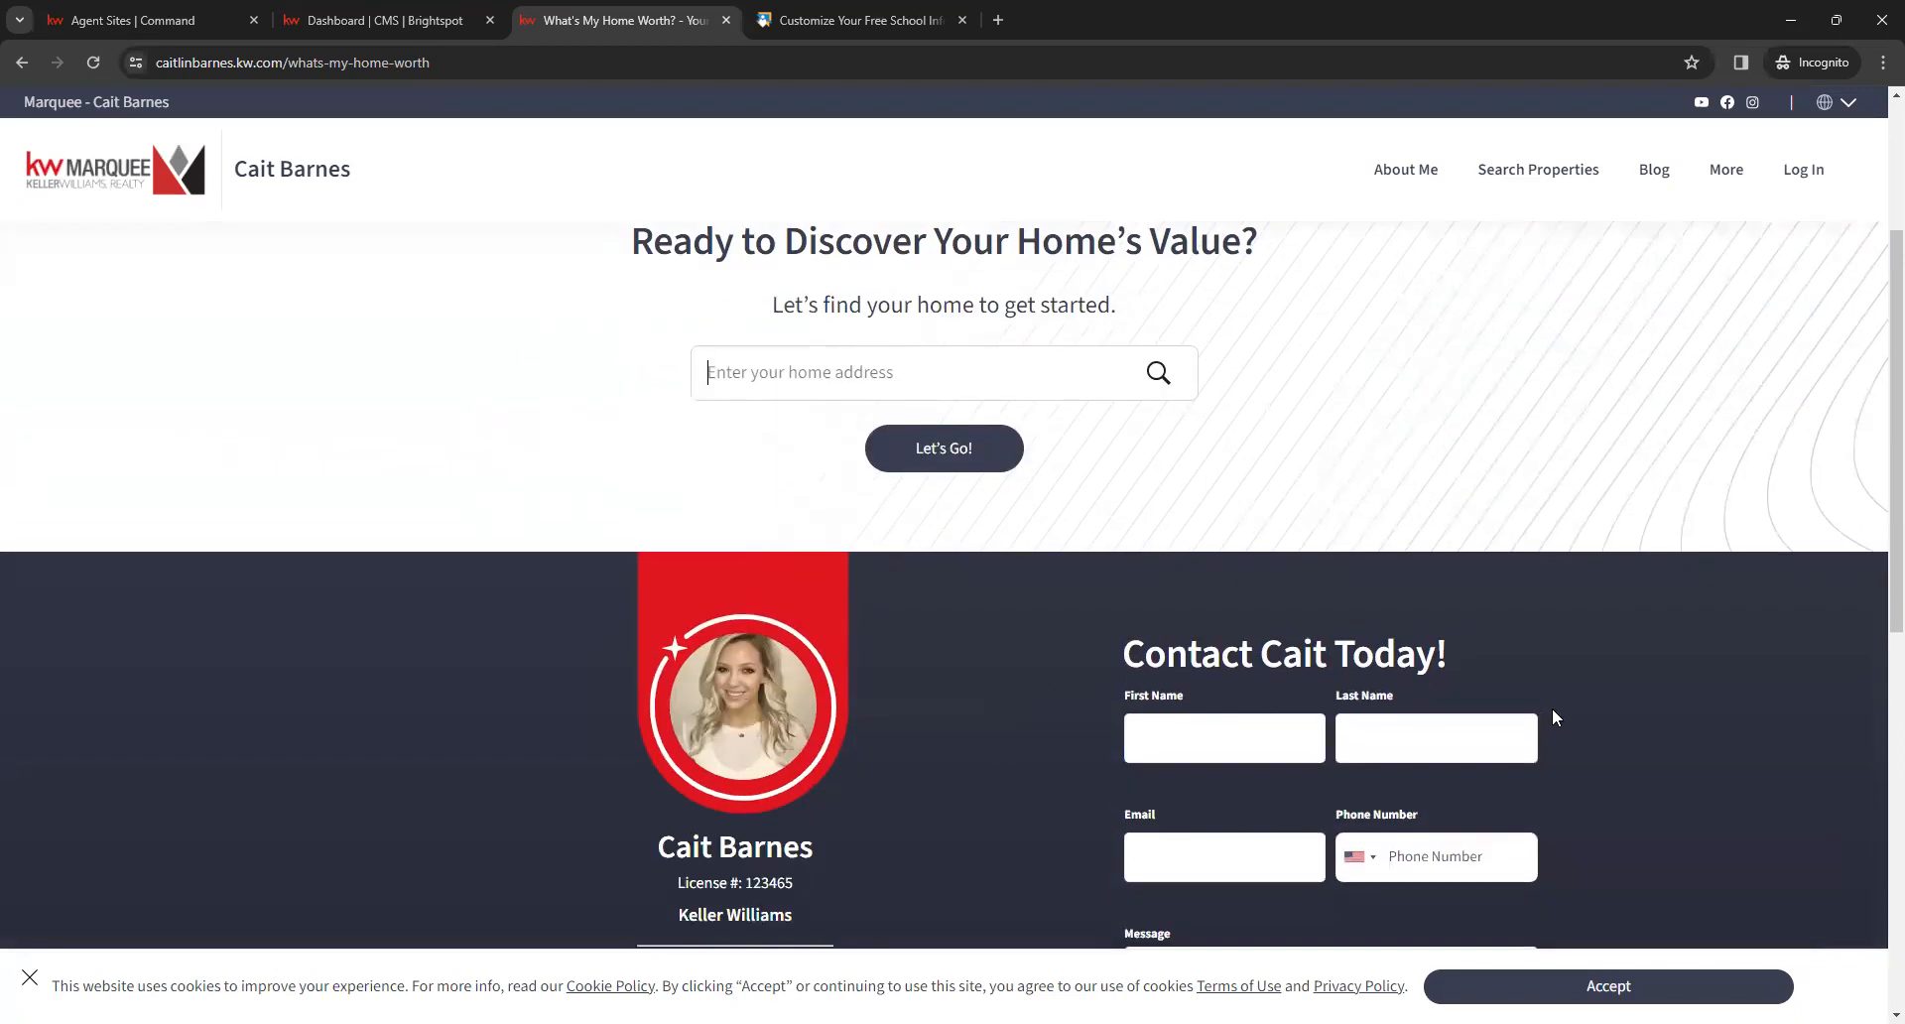
pyautogui.scroll(3, 1551, 707)
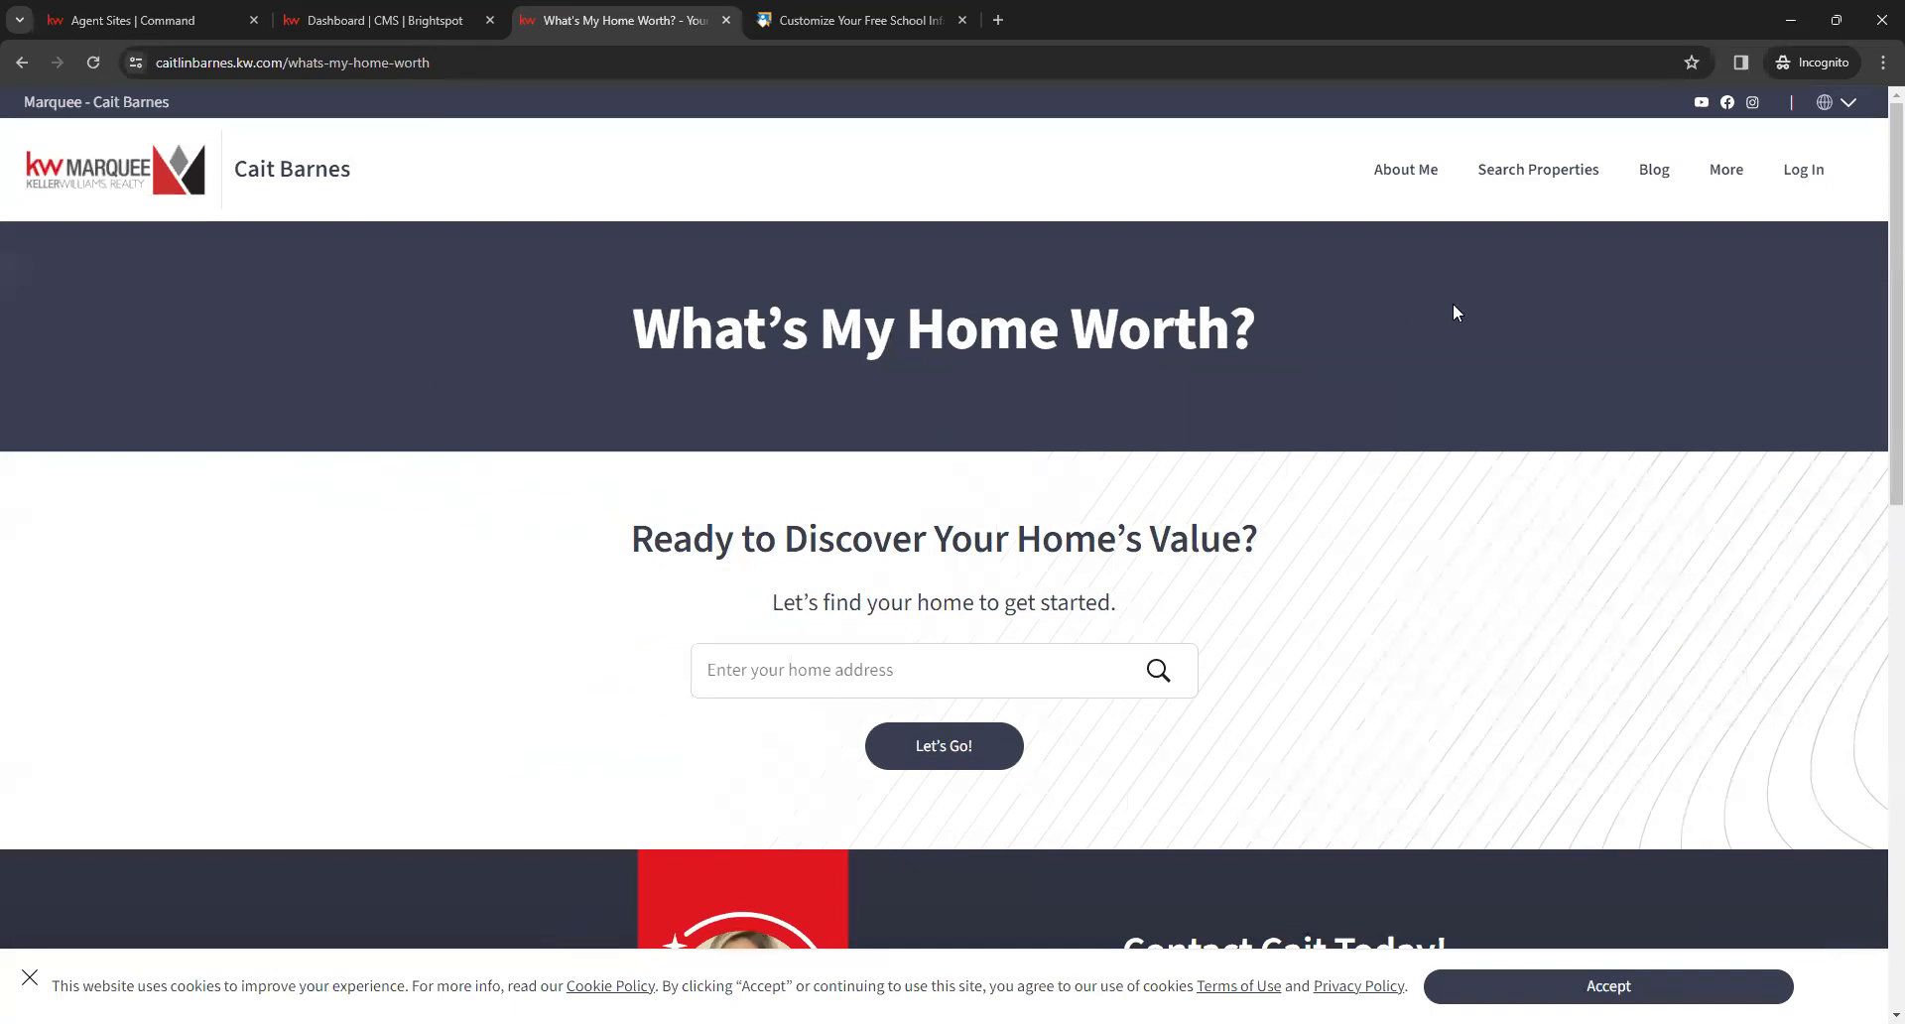
# Open the Download My App! page on the live website and review its embedded app download content
pyautogui.click(1724, 174)
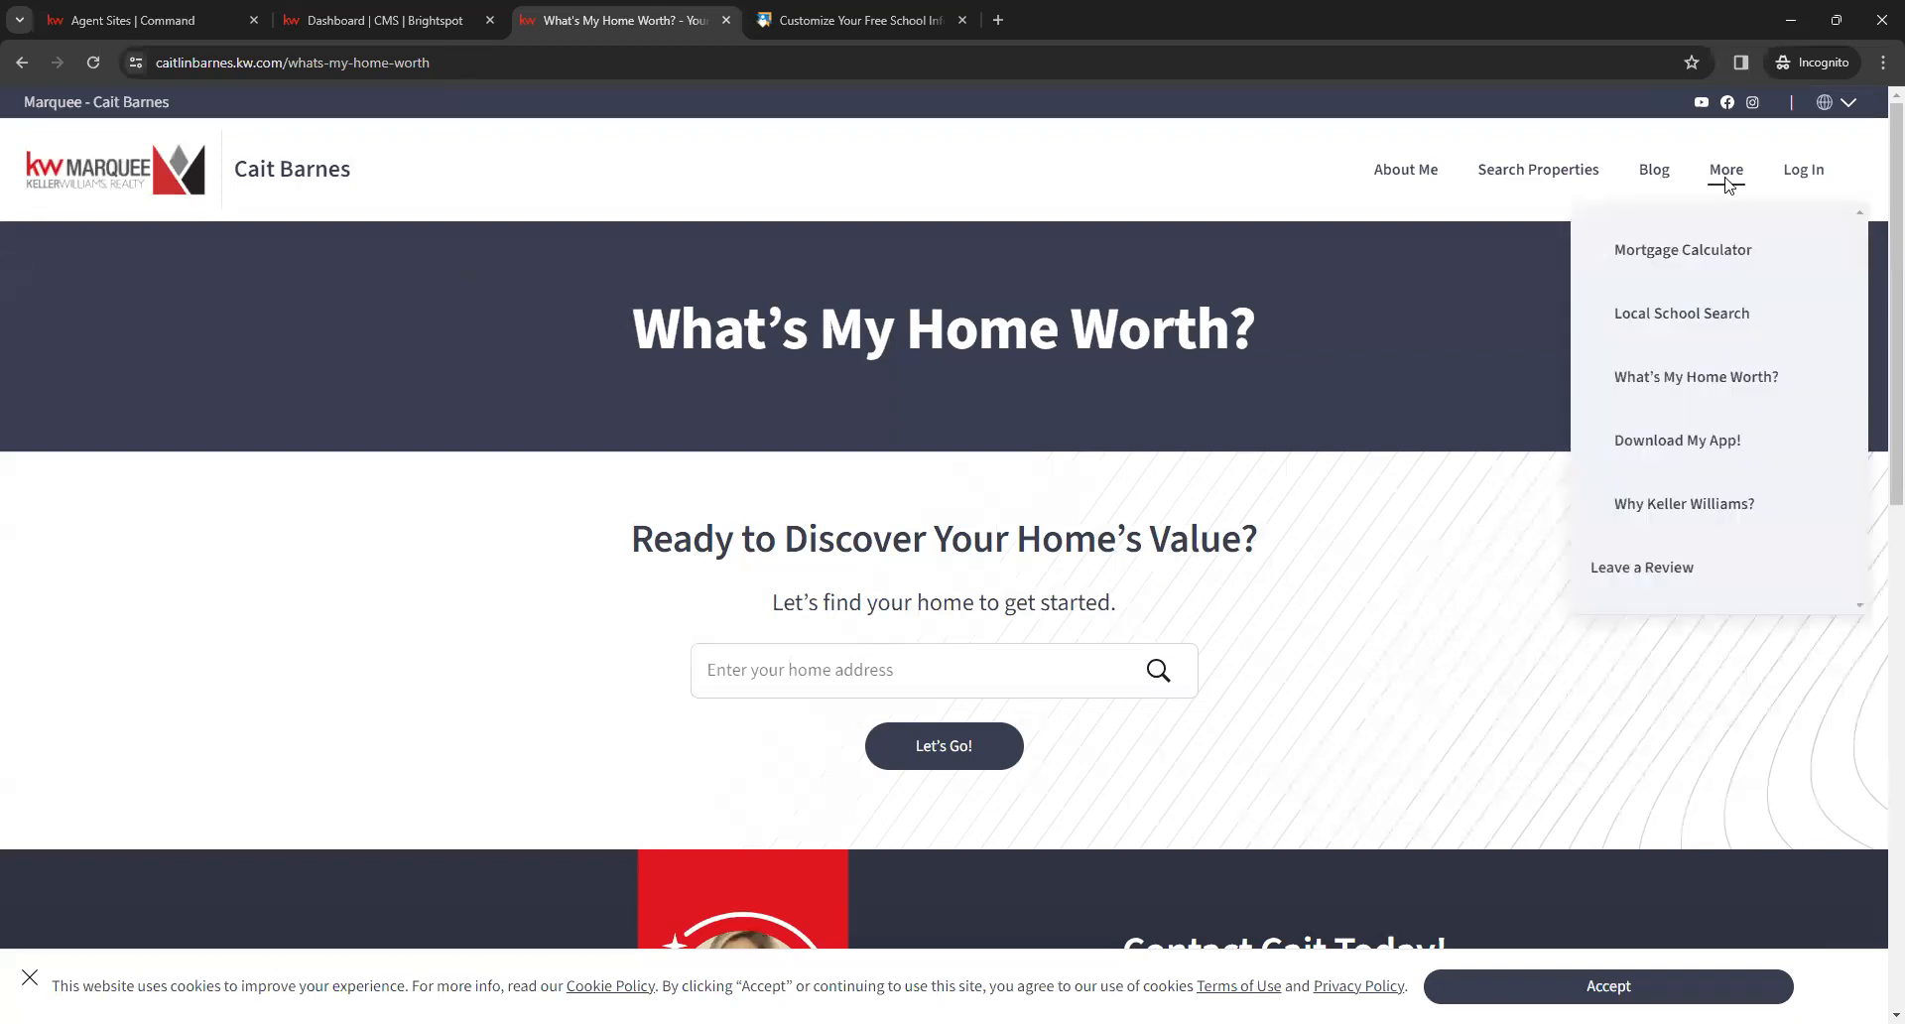
pyautogui.click(1717, 439)
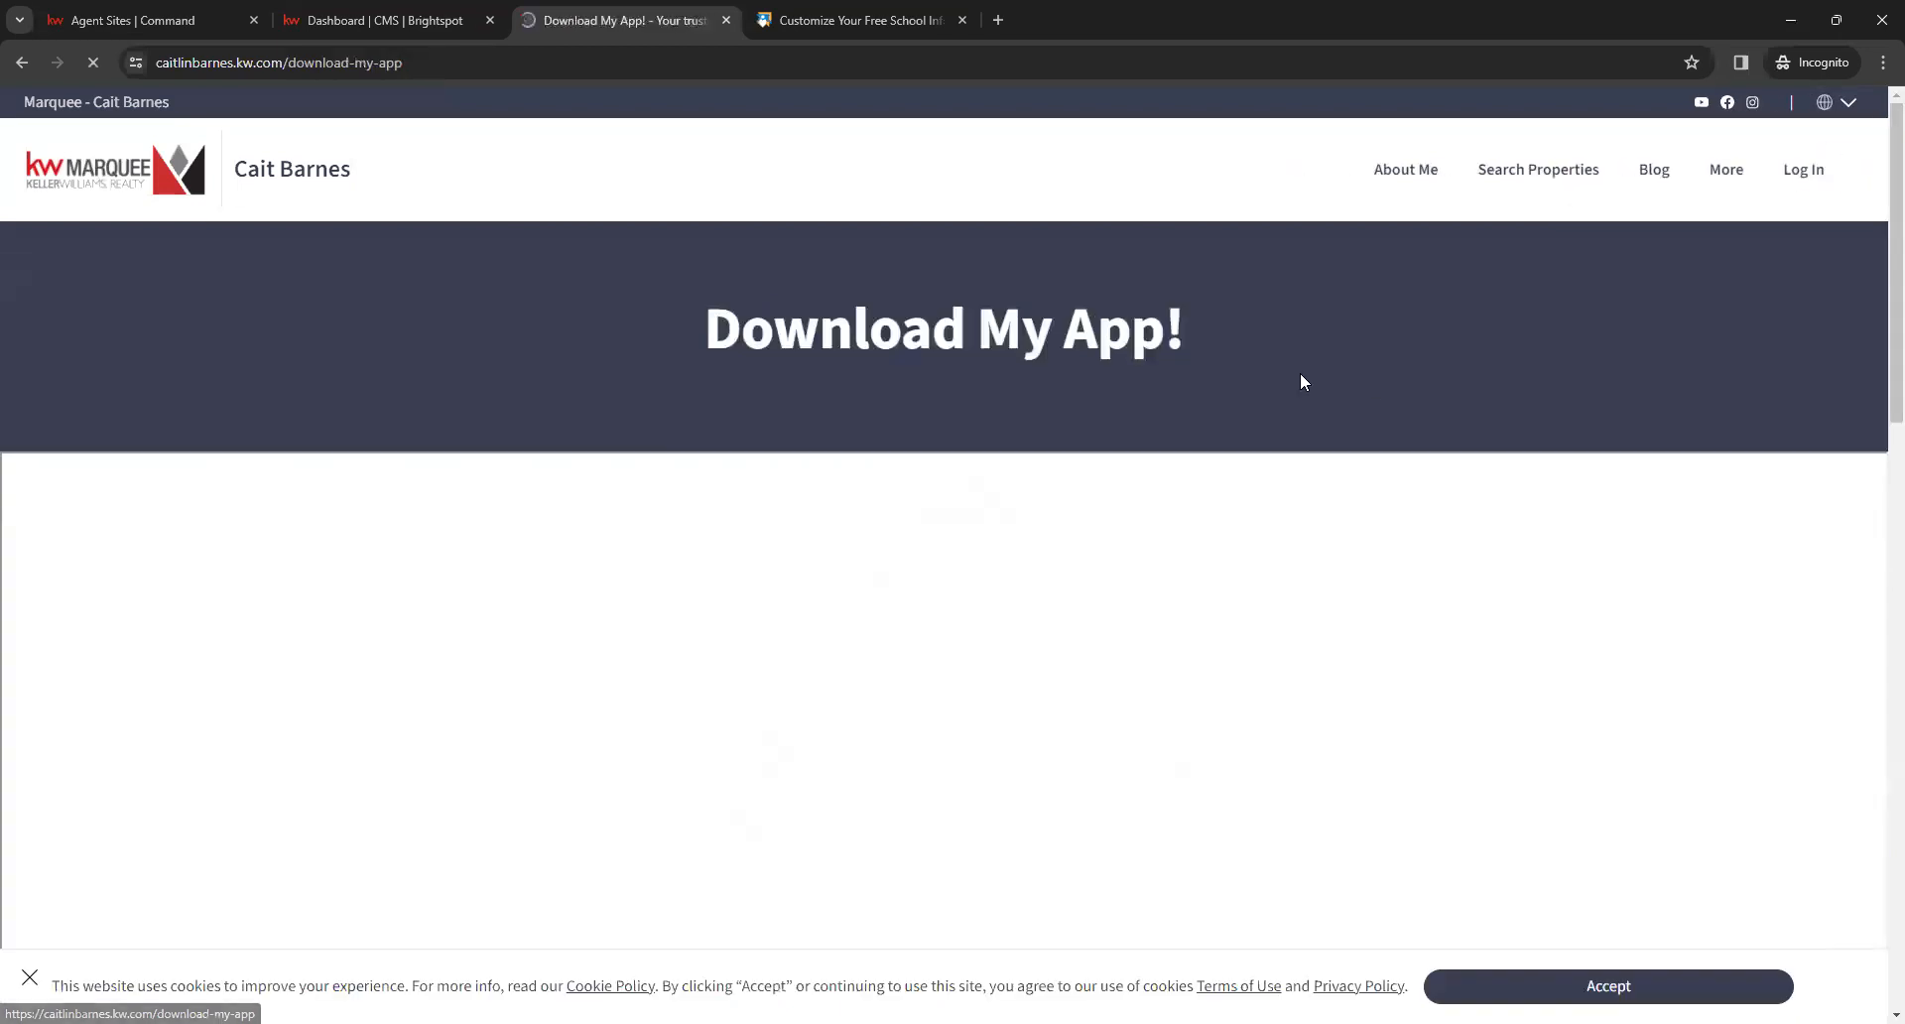
pyautogui.scroll(-2, 1348, 472)
pyautogui.scroll(-1, 1345, 516)
pyautogui.scroll(3, 1355, 546)
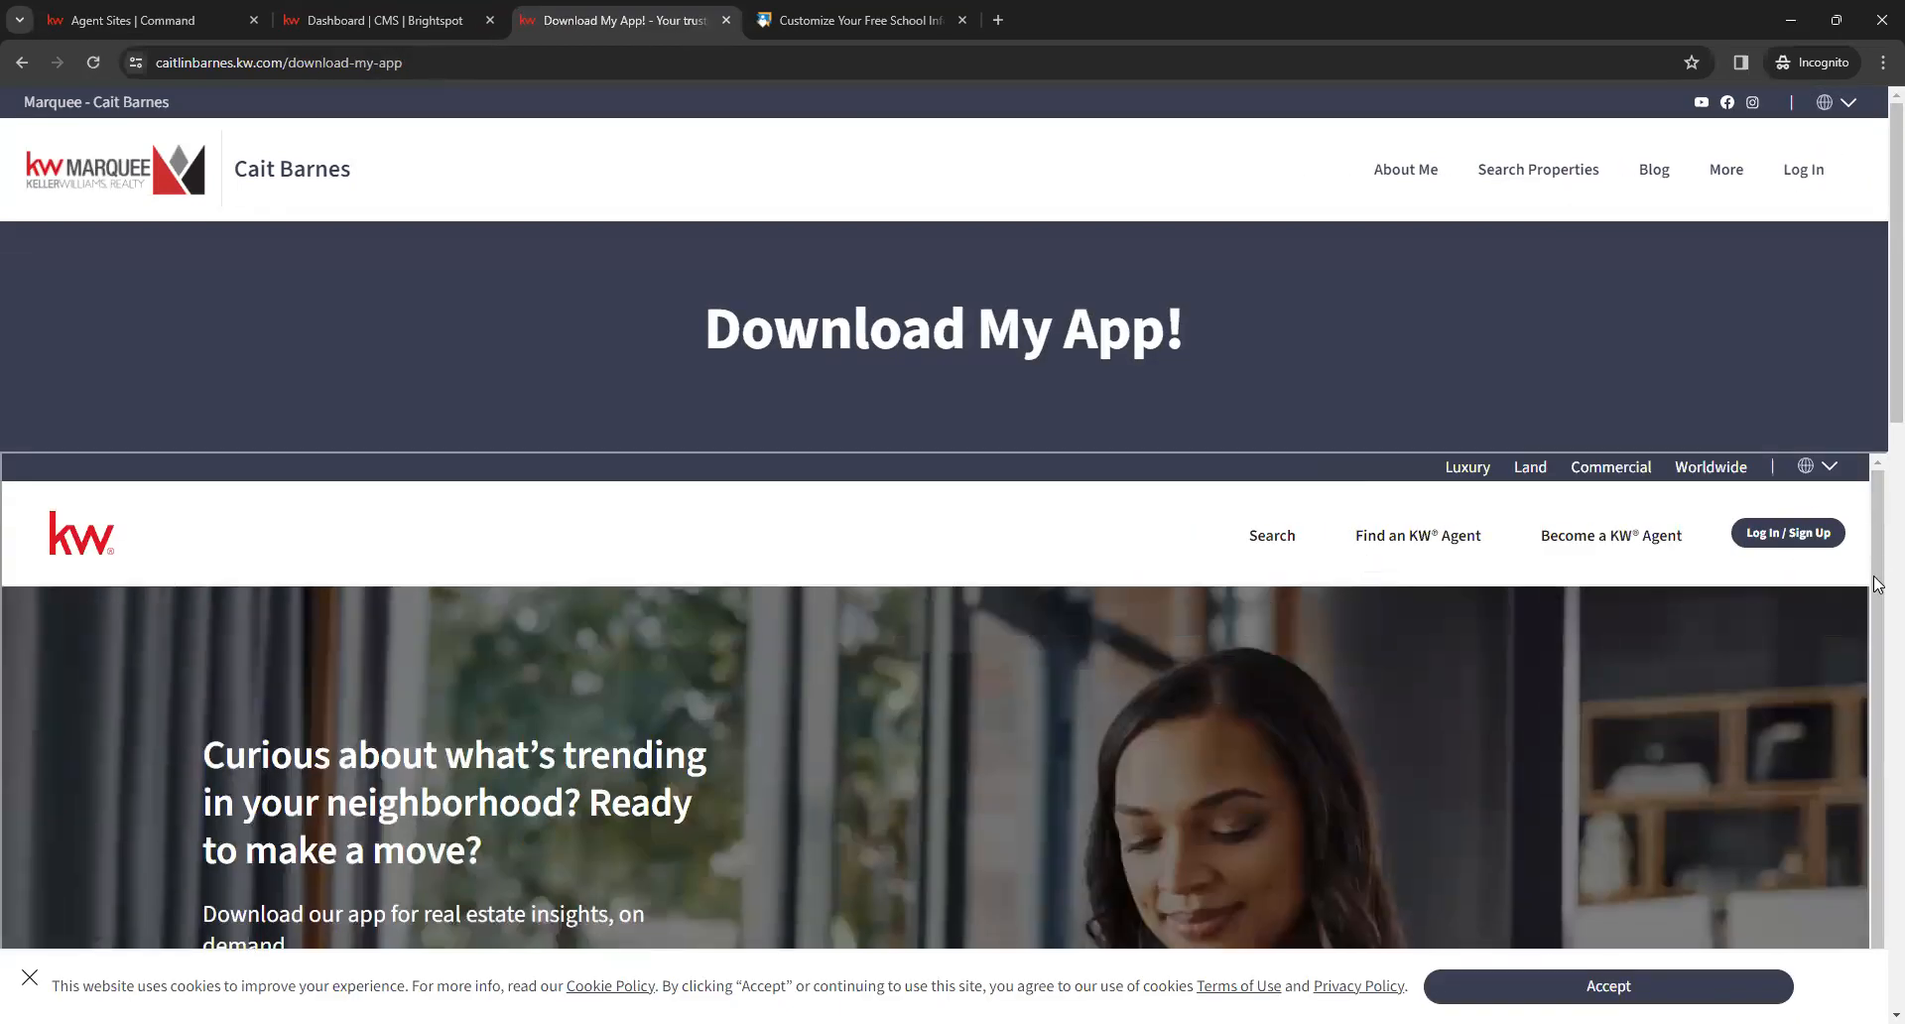
pyautogui.scroll(-4, 1878, 583)
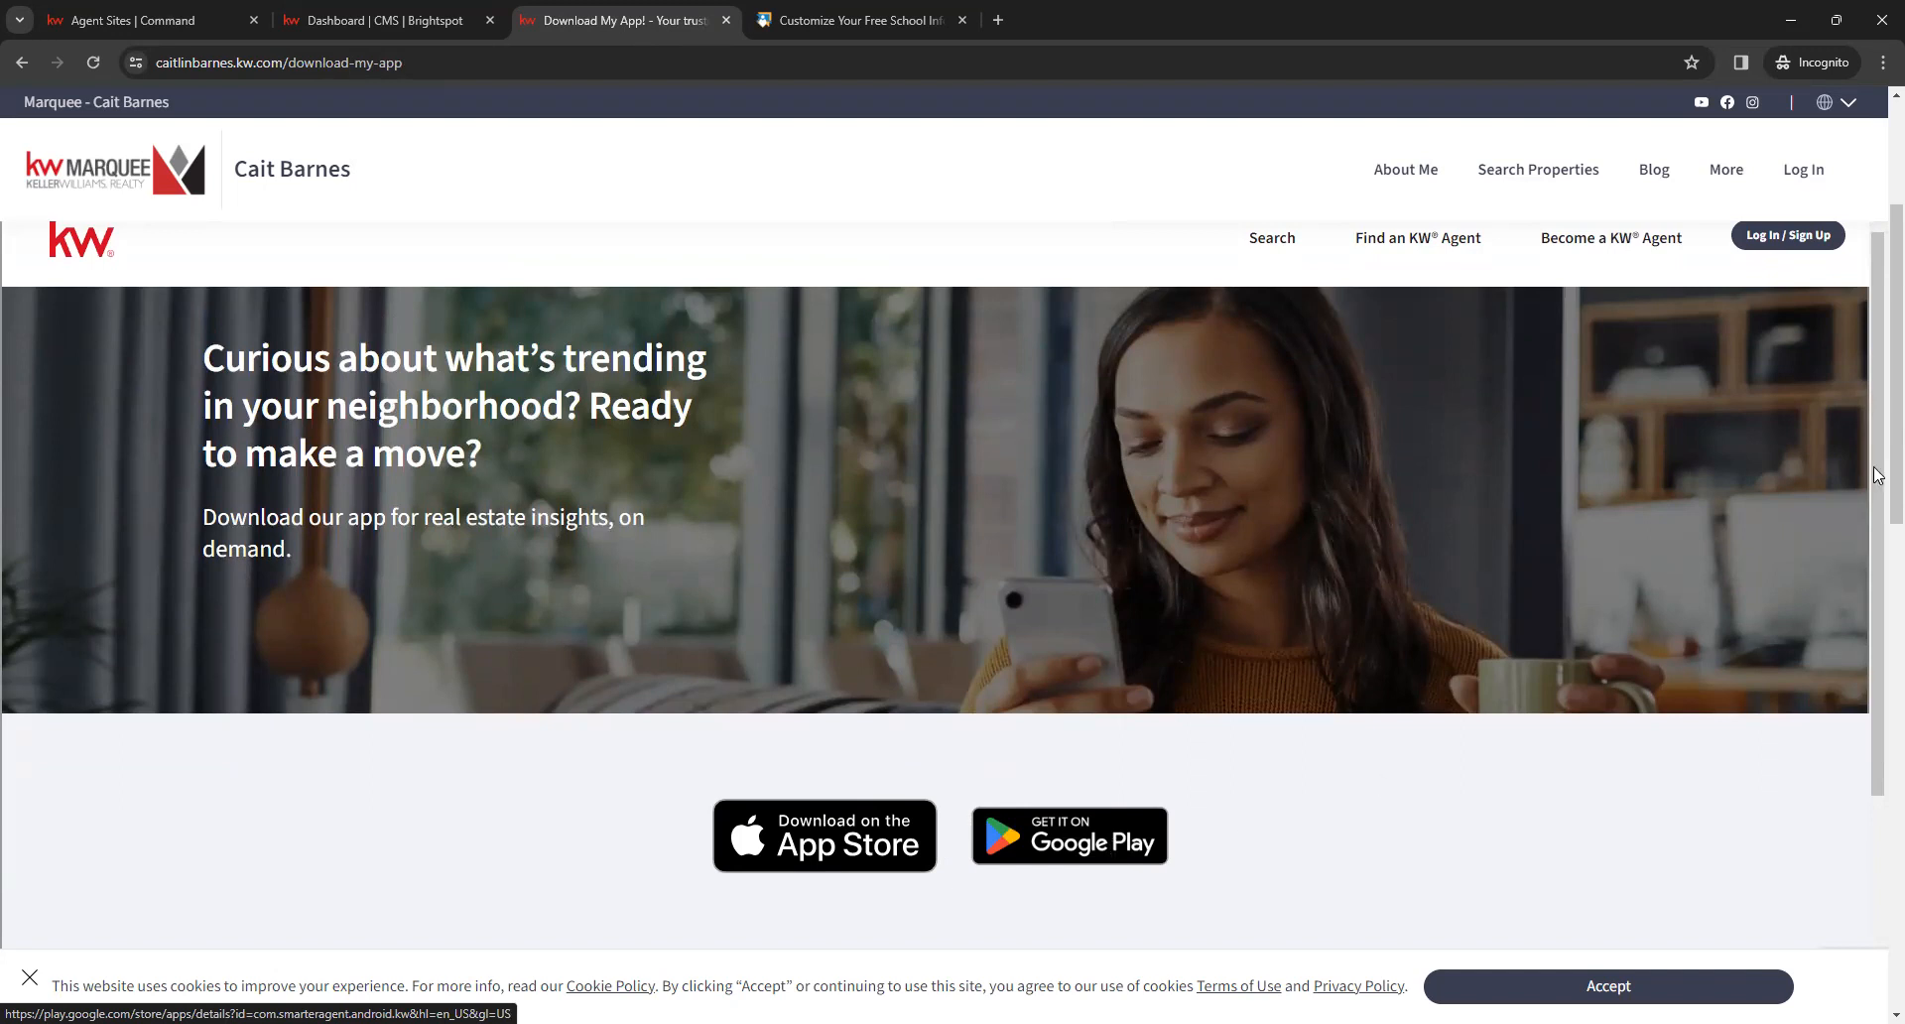
# Open the Why Keller Williams? page on the live website and accept the cookie notice
pyautogui.click(1731, 177)
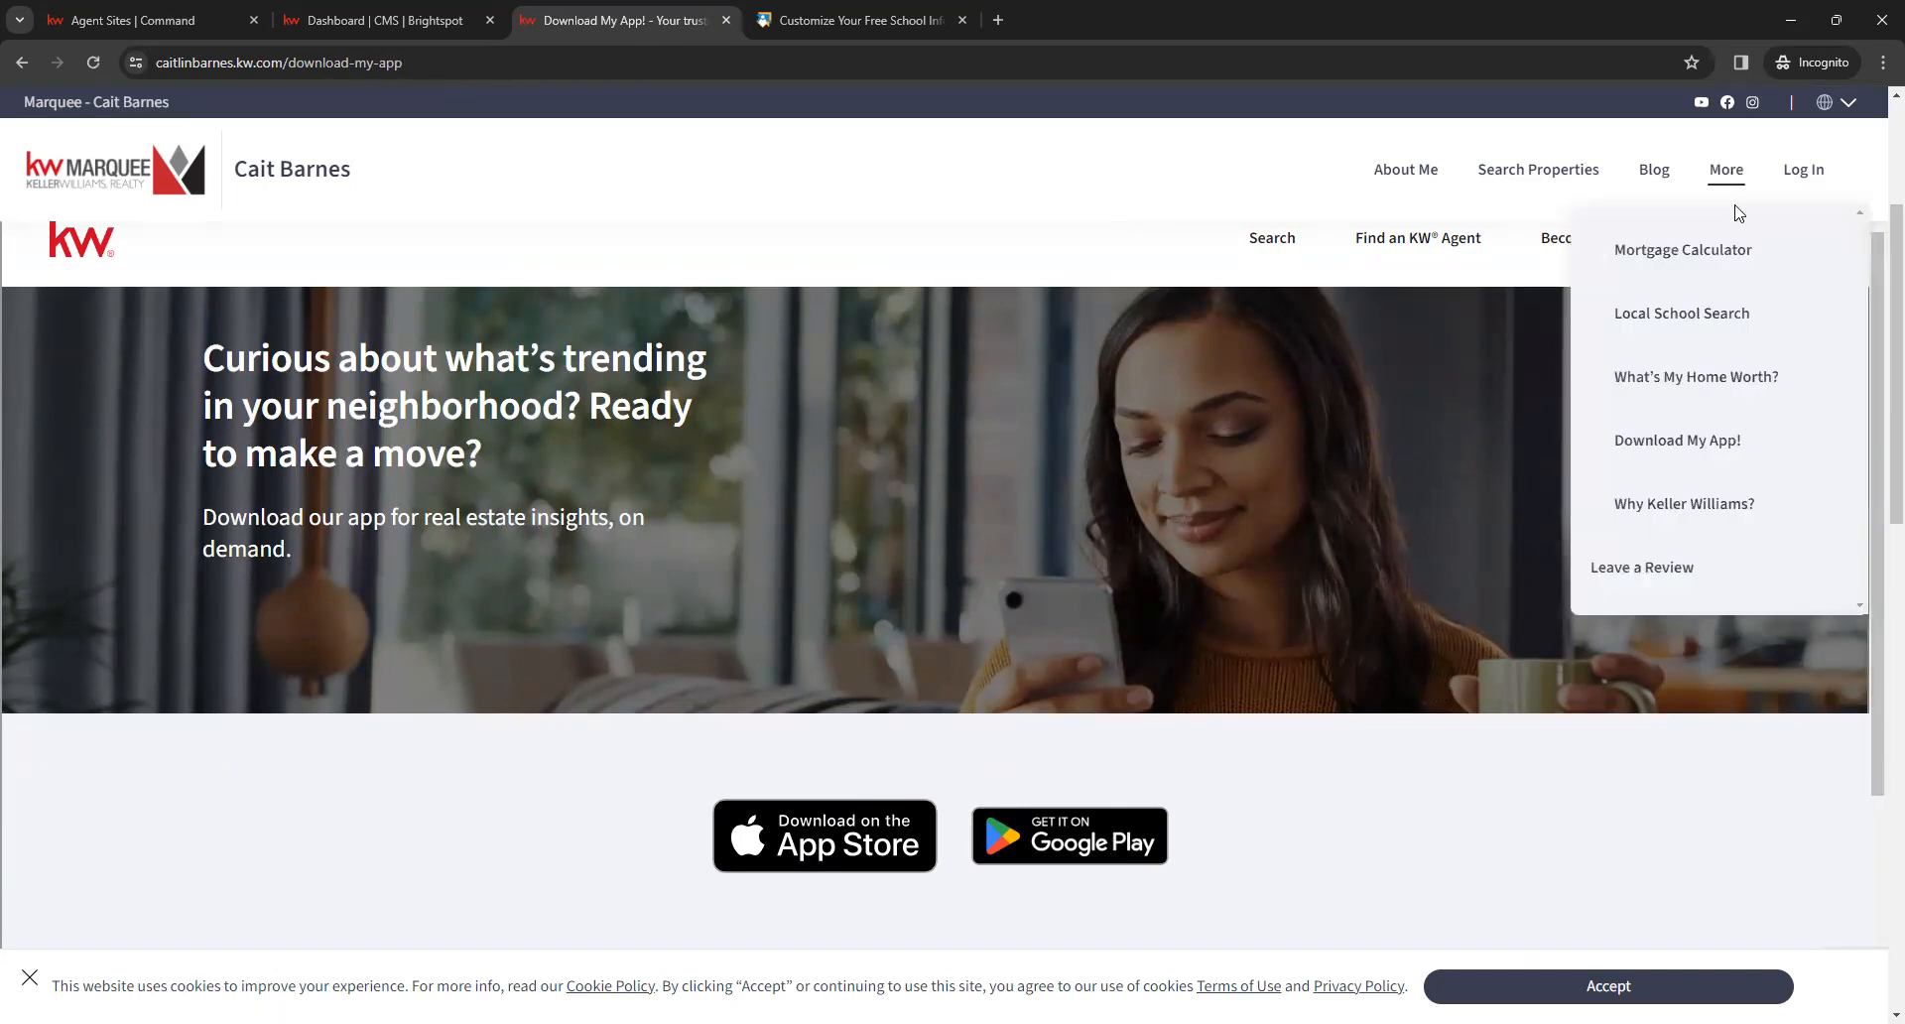
pyautogui.click(1754, 513)
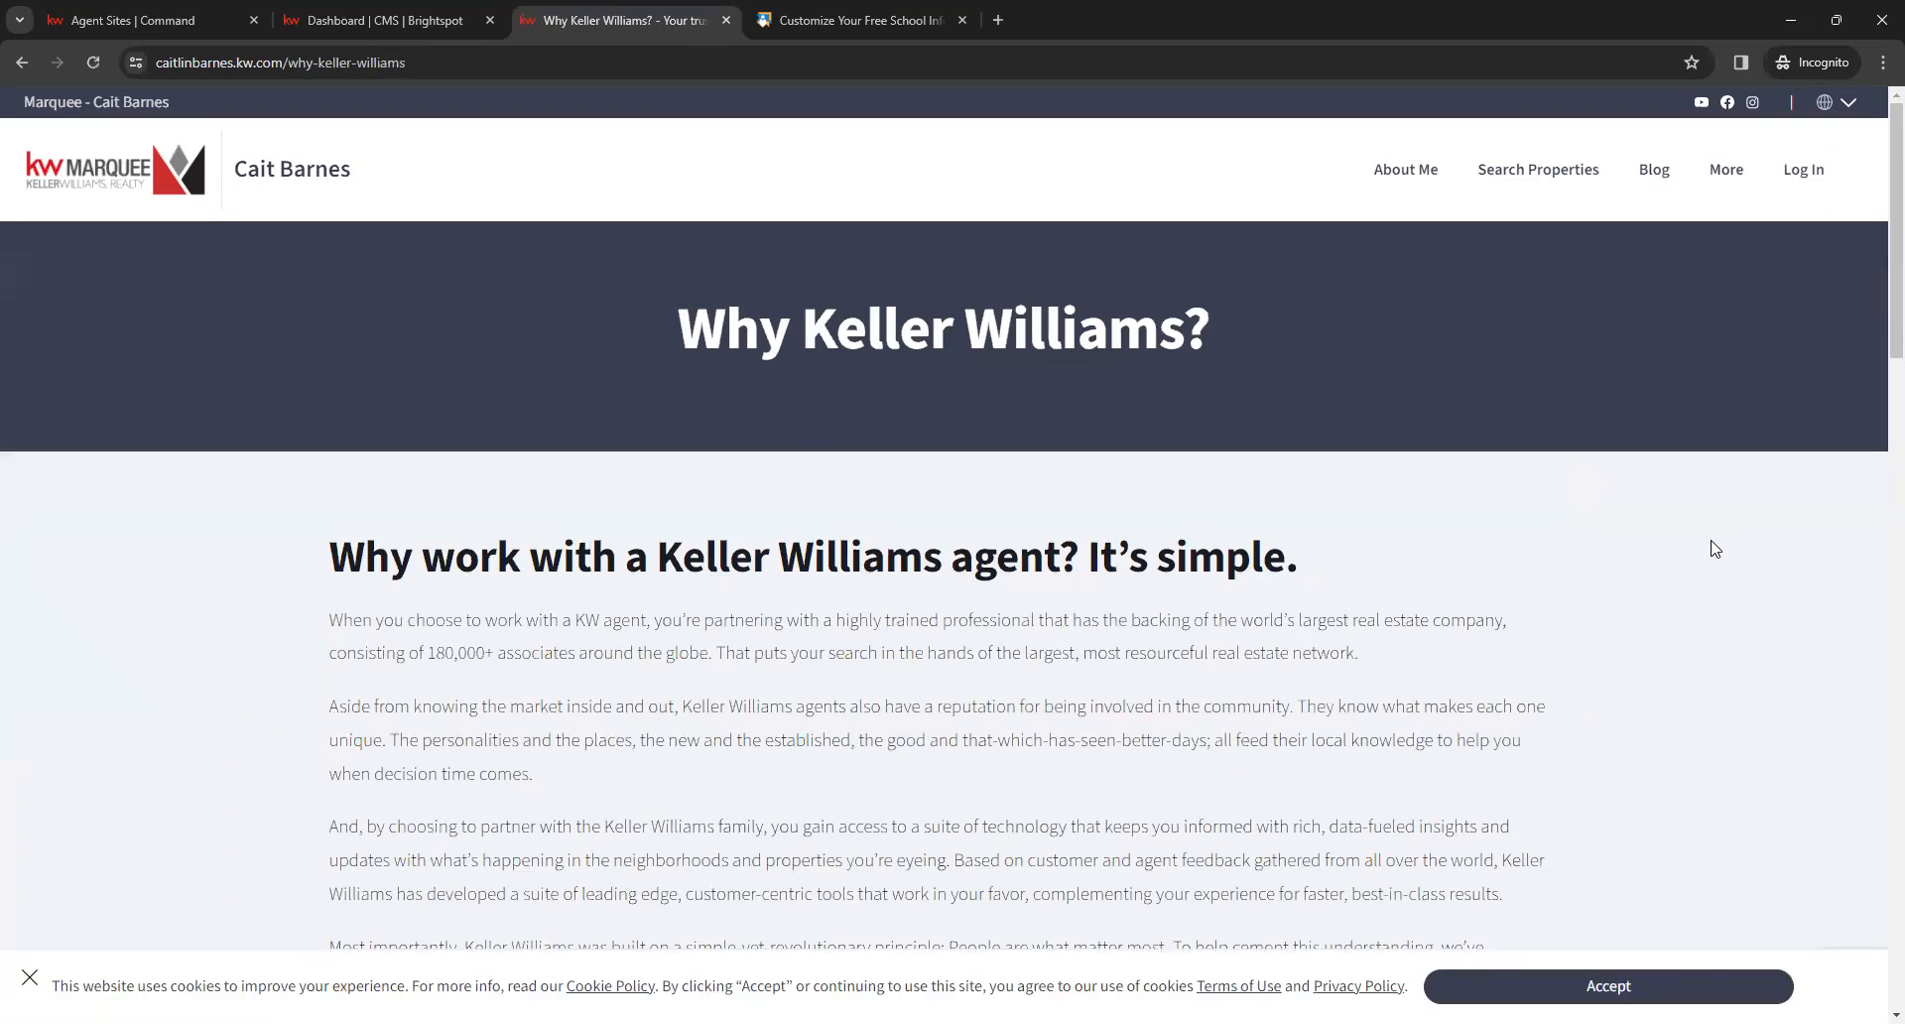
pyautogui.click(1726, 986)
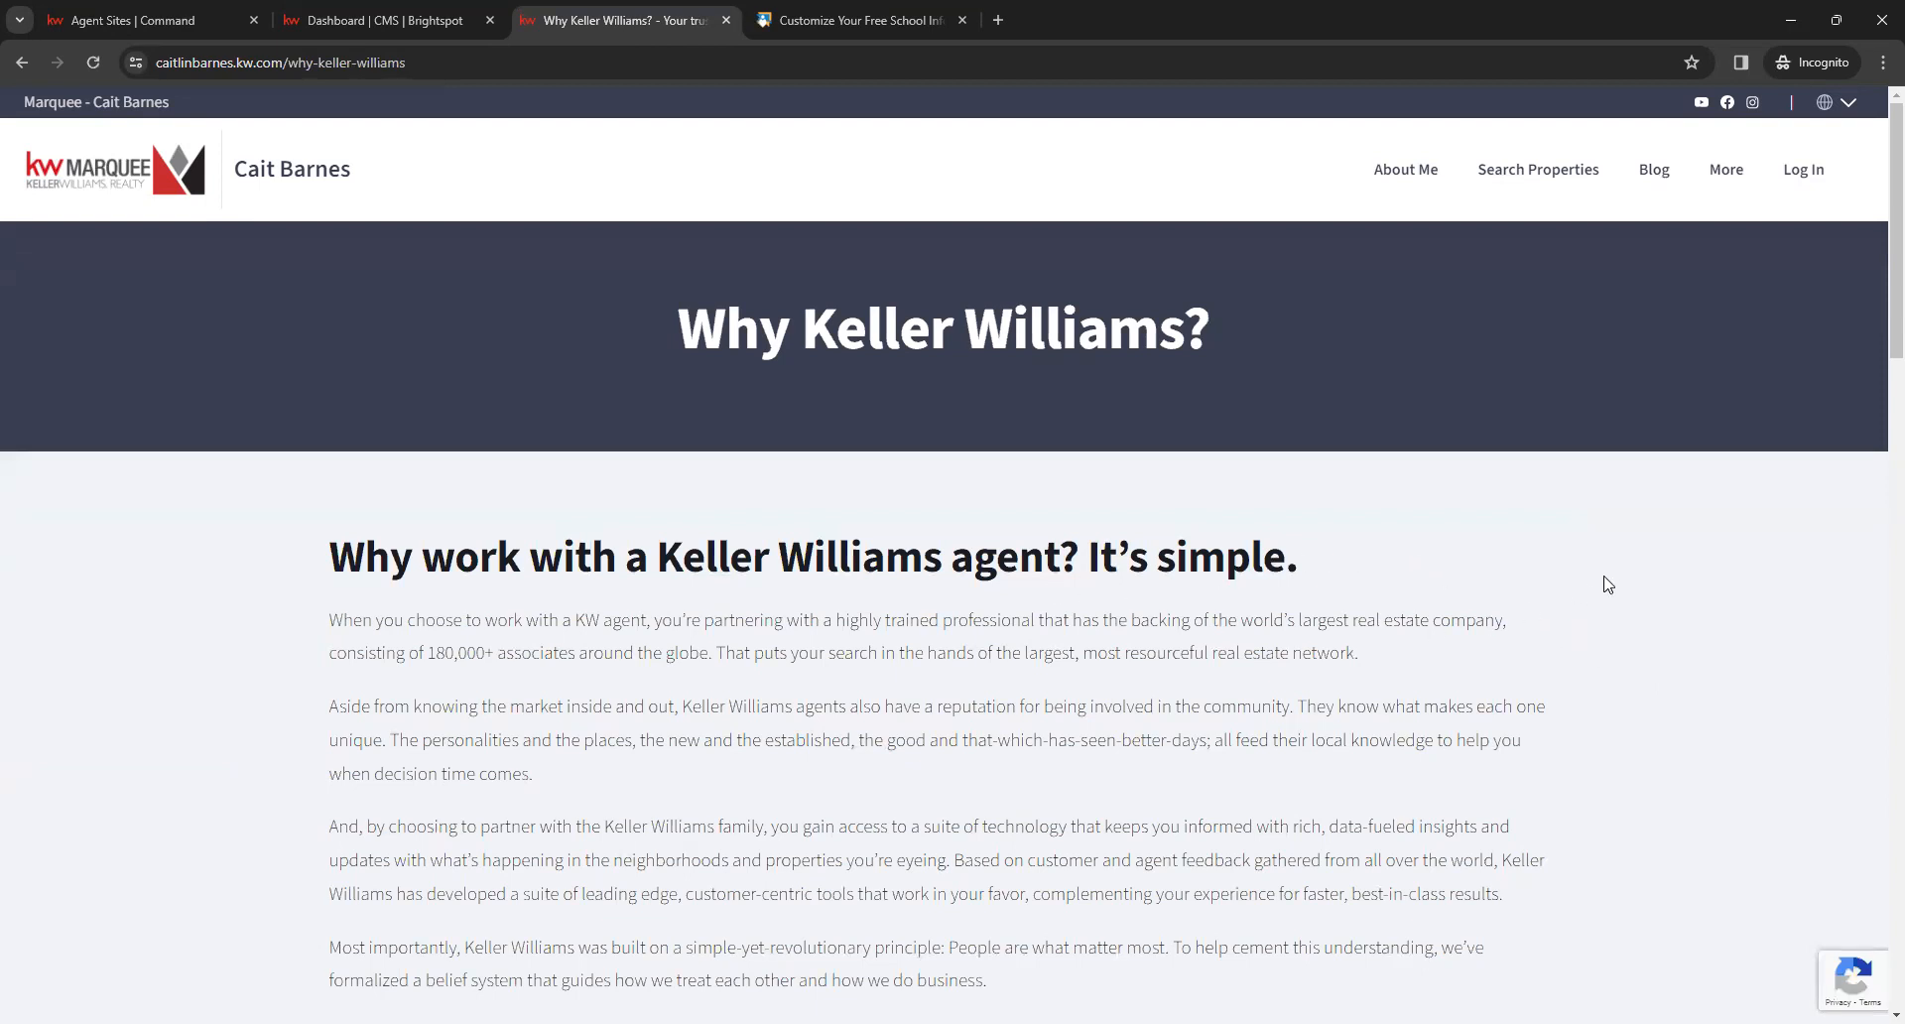
# Review the Why Keller Williams? page's introduction, belief system list, closing text and contact form
pyautogui.scroll(-3, 1606, 582)
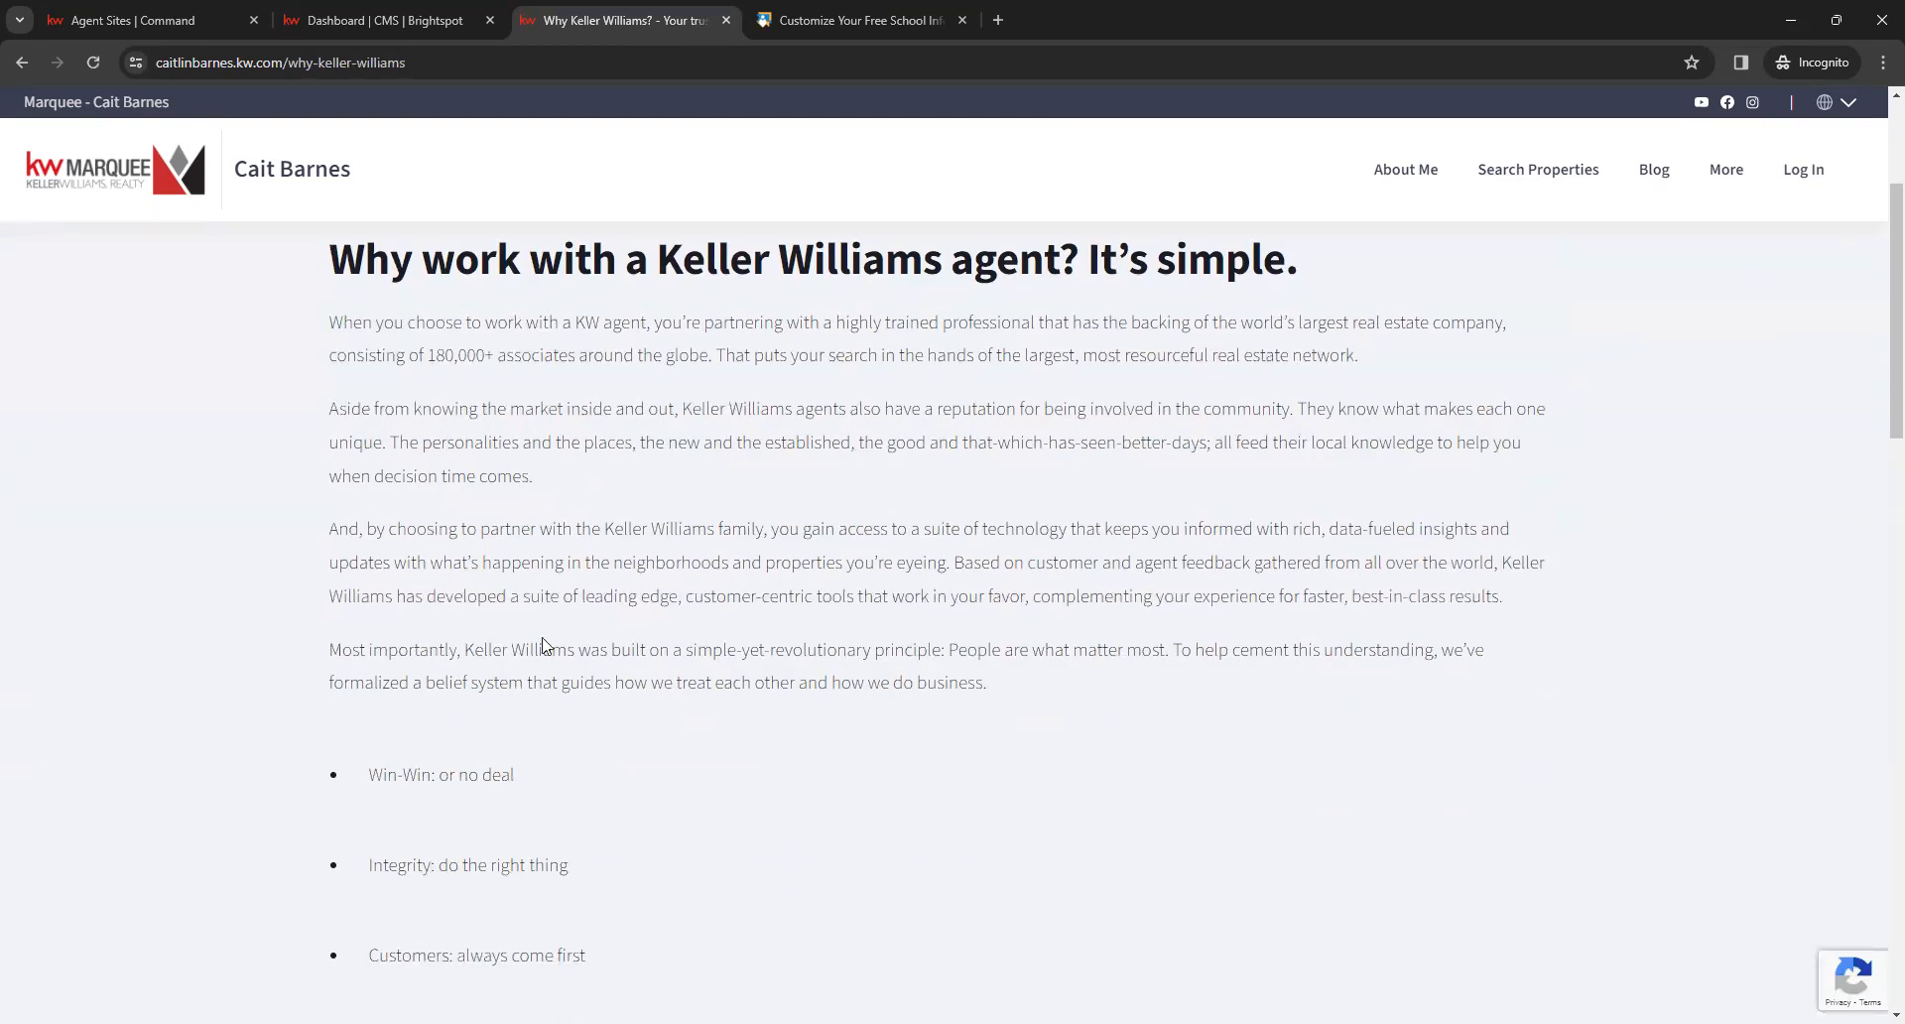
pyautogui.scroll(-4, 886, 570)
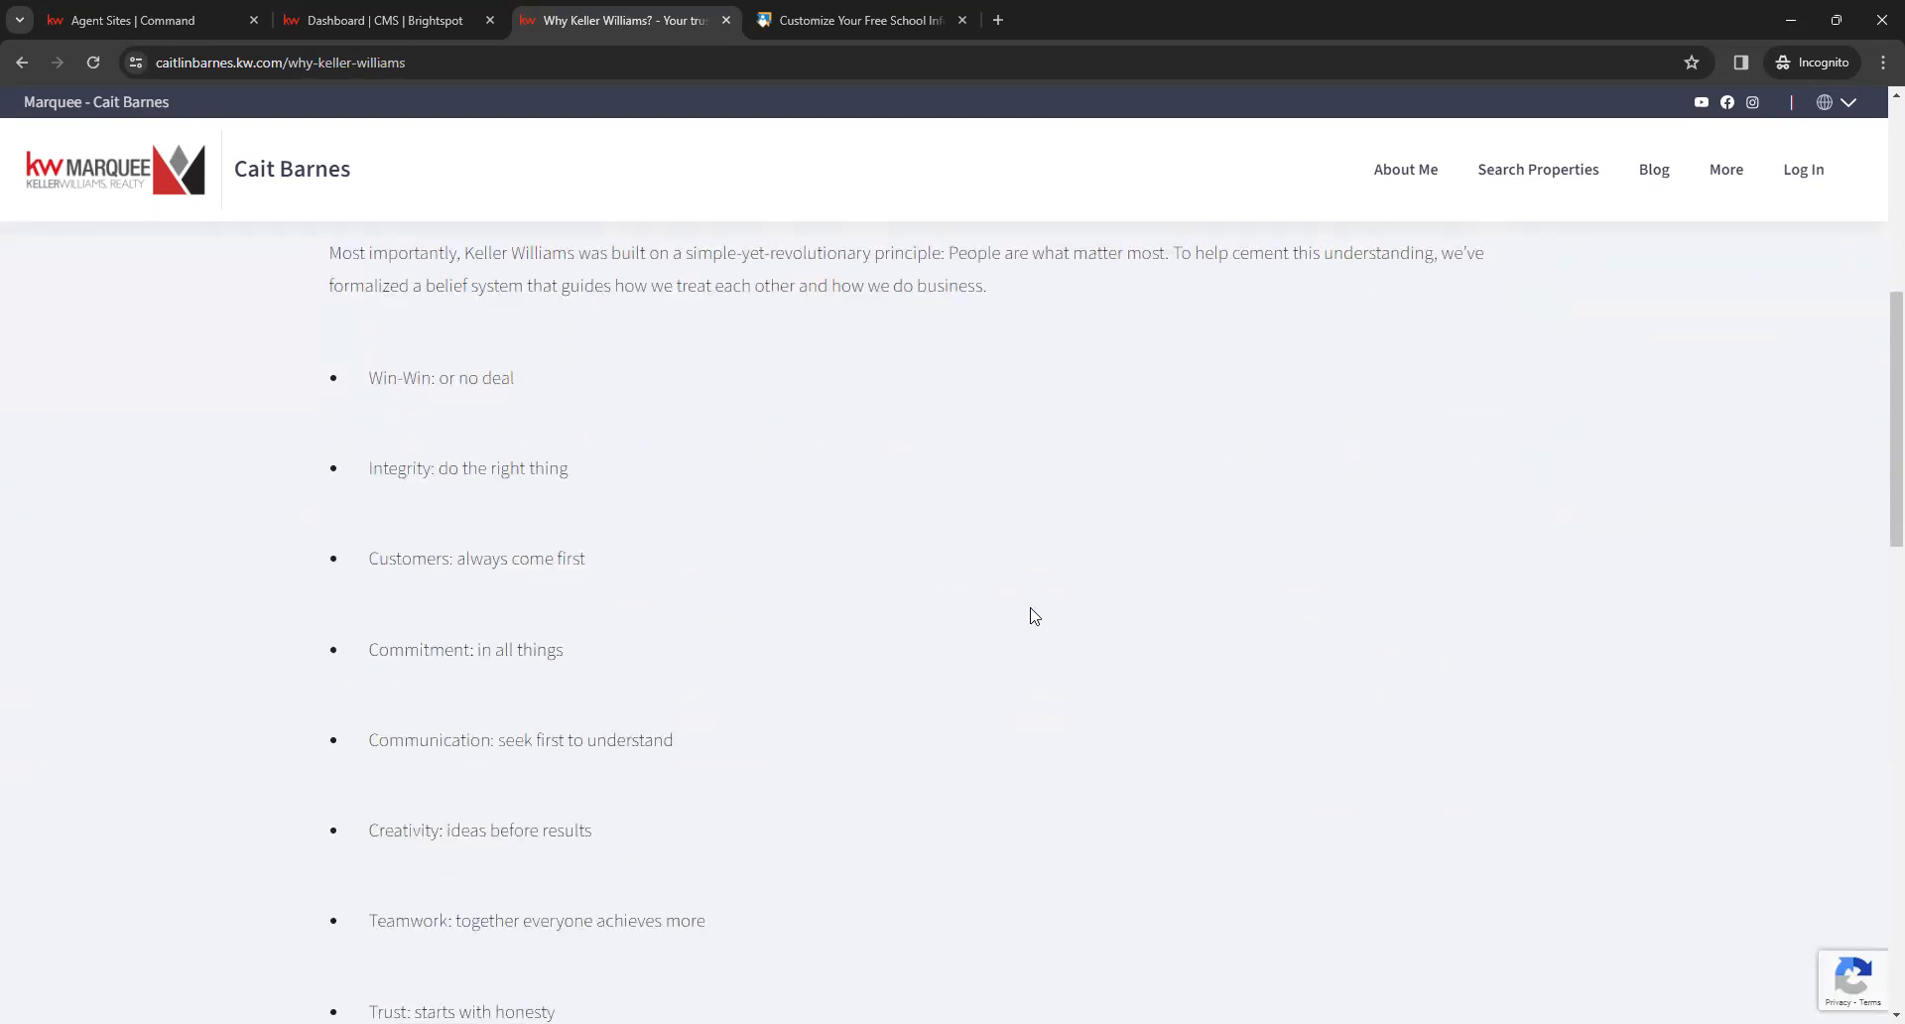
pyautogui.scroll(-7, 1032, 615)
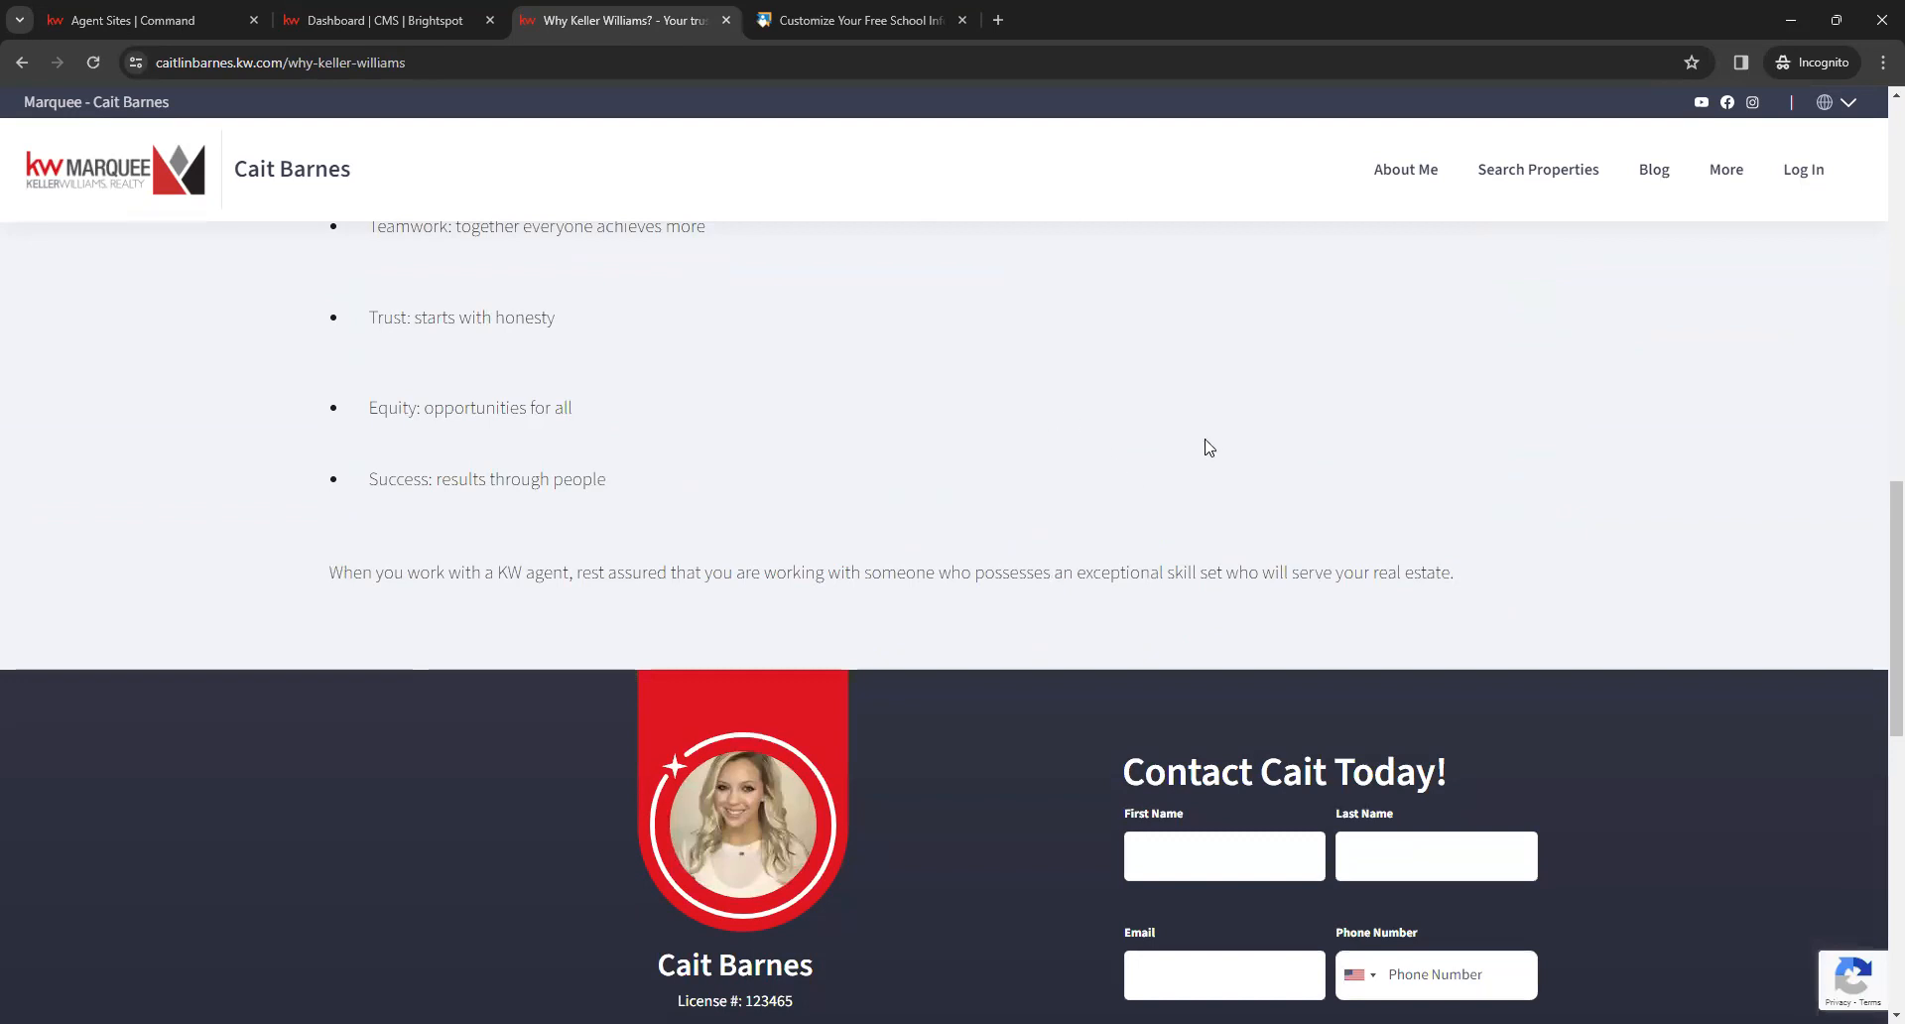
pyautogui.scroll(-2, 1204, 442)
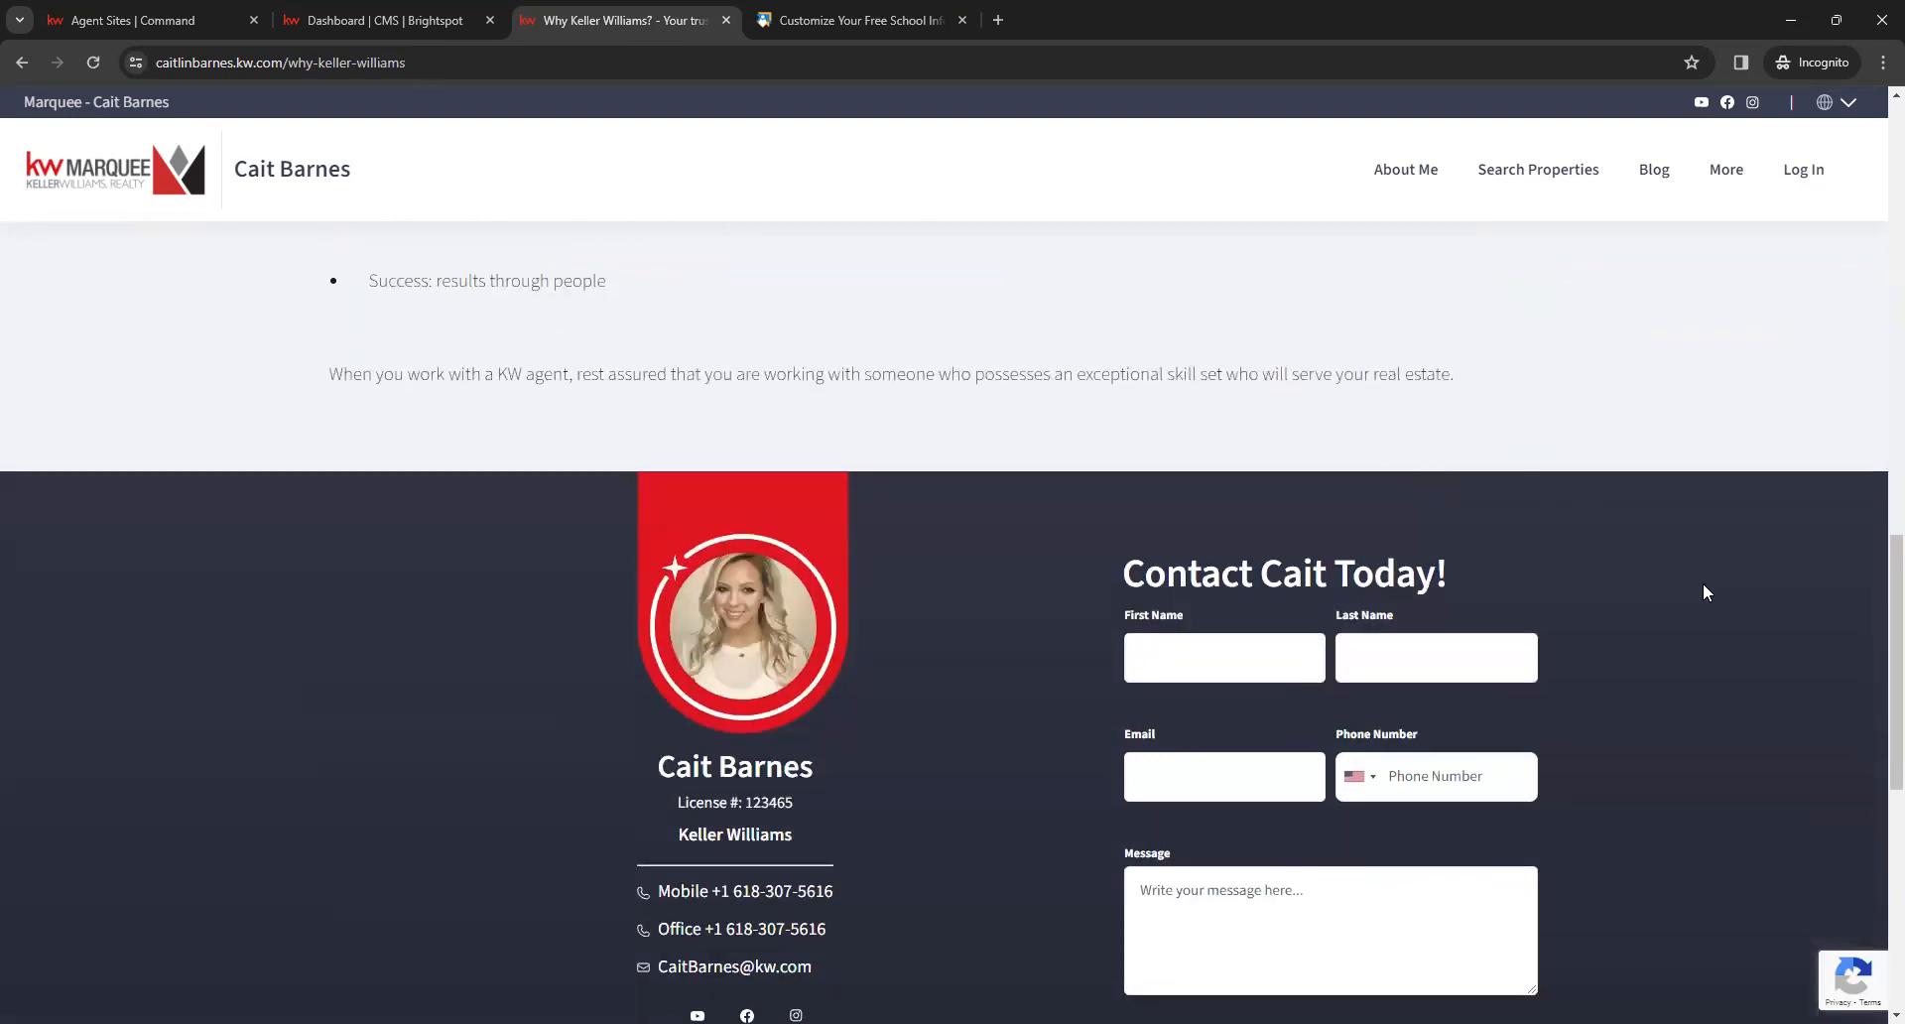
pyautogui.scroll(12, 1706, 793)
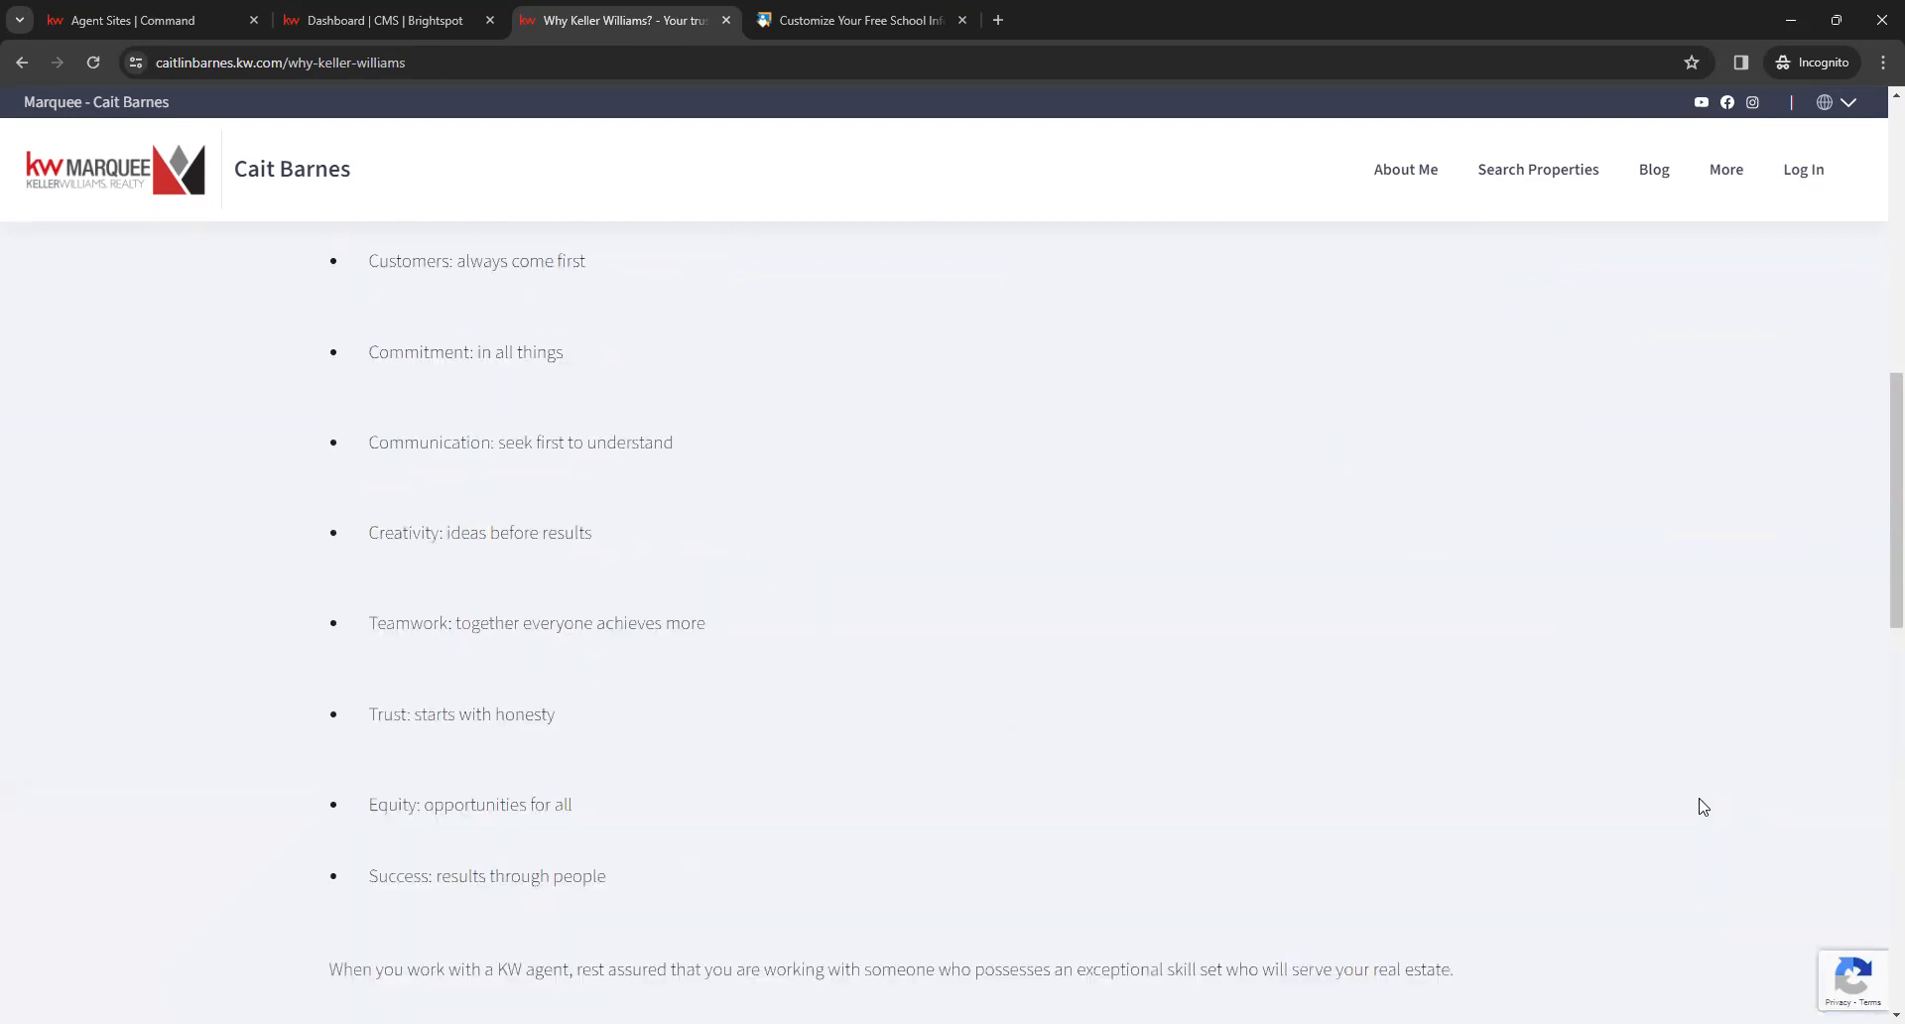
pyautogui.scroll(4, 1676, 785)
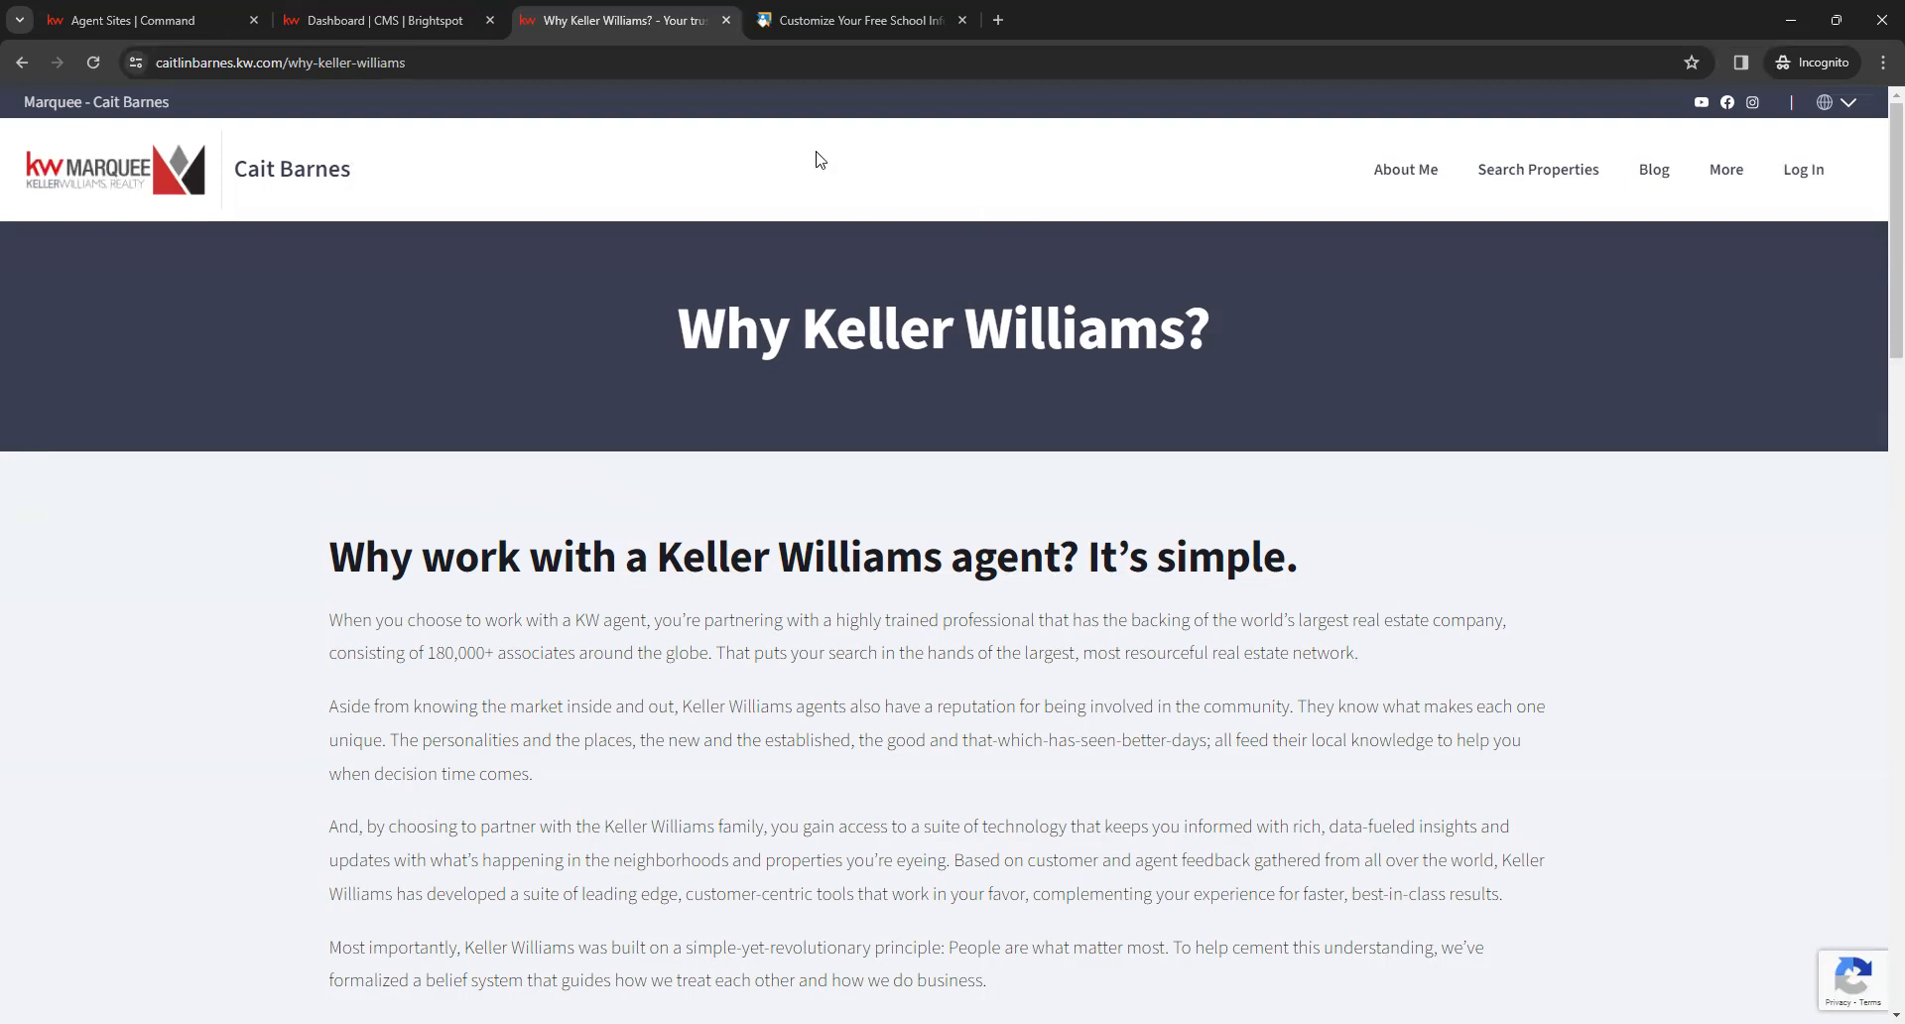
# Close the live website and open the Organization Site settings from the CMS dashboard's Admin section
pyautogui.click(727, 21)
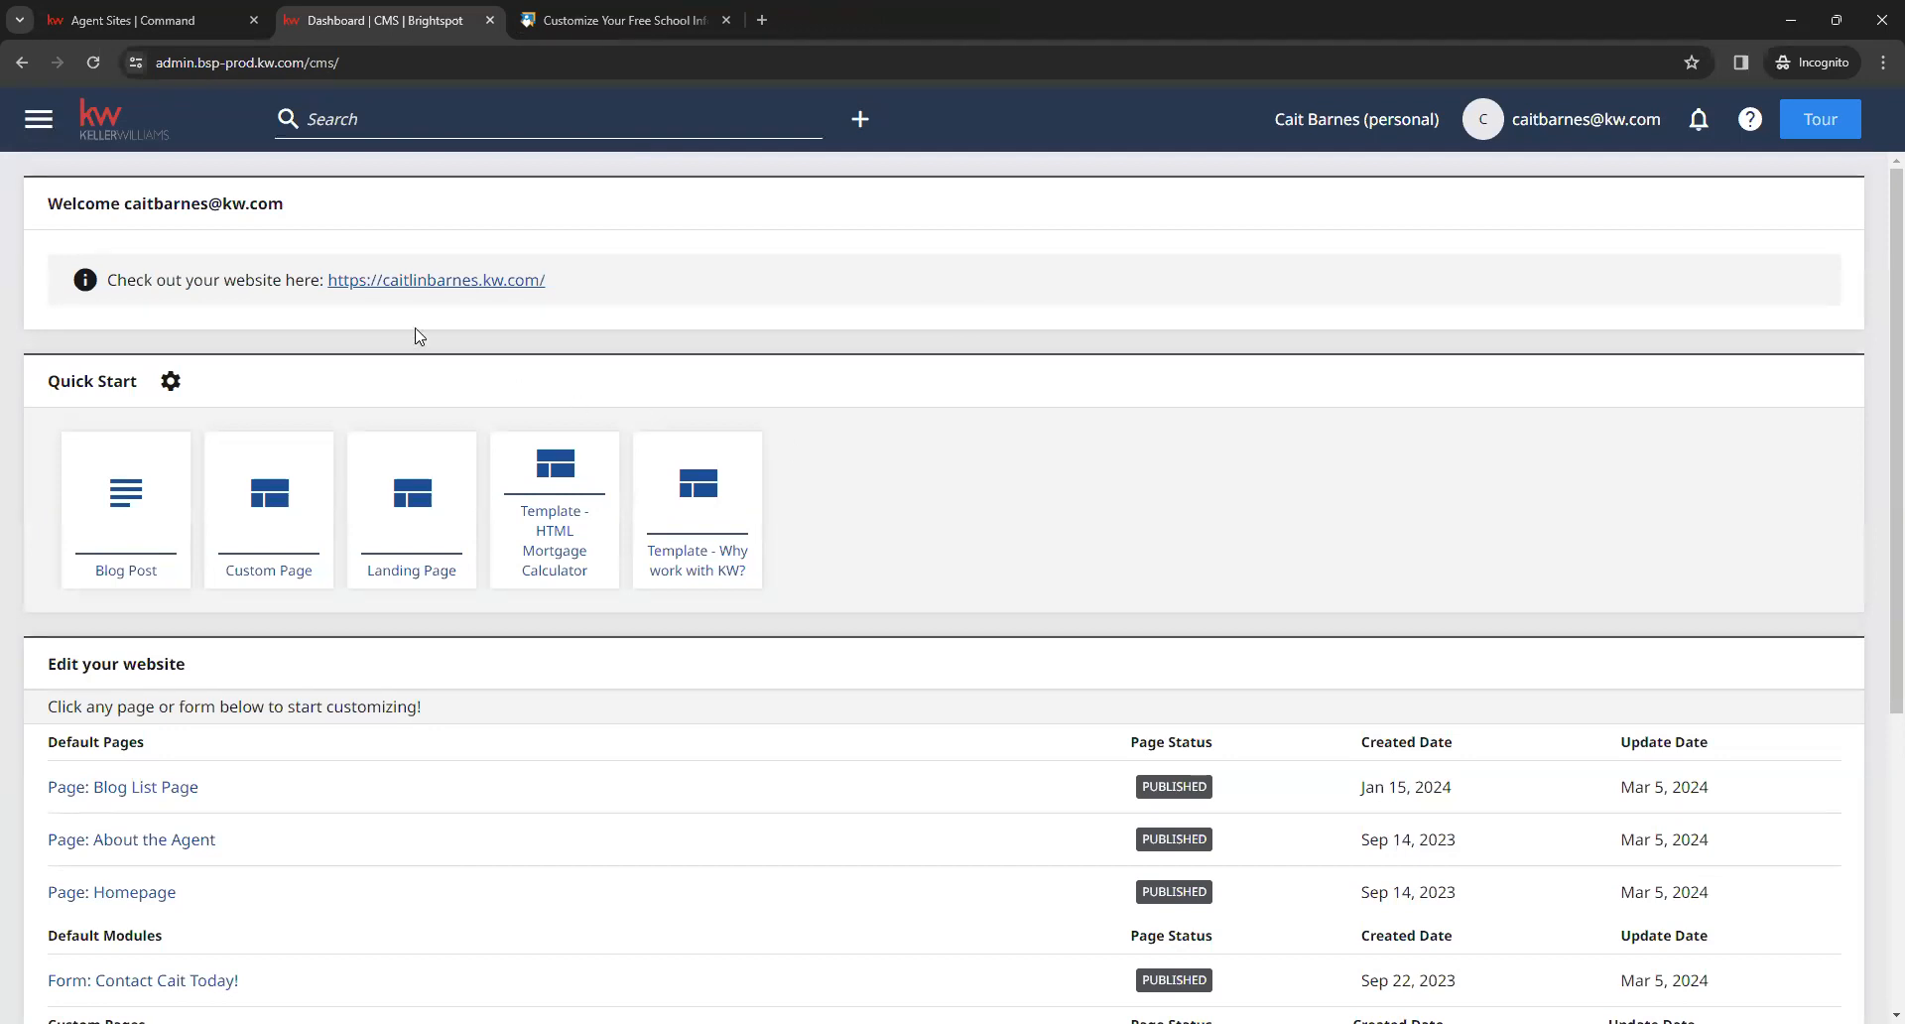
pyautogui.click(36, 123)
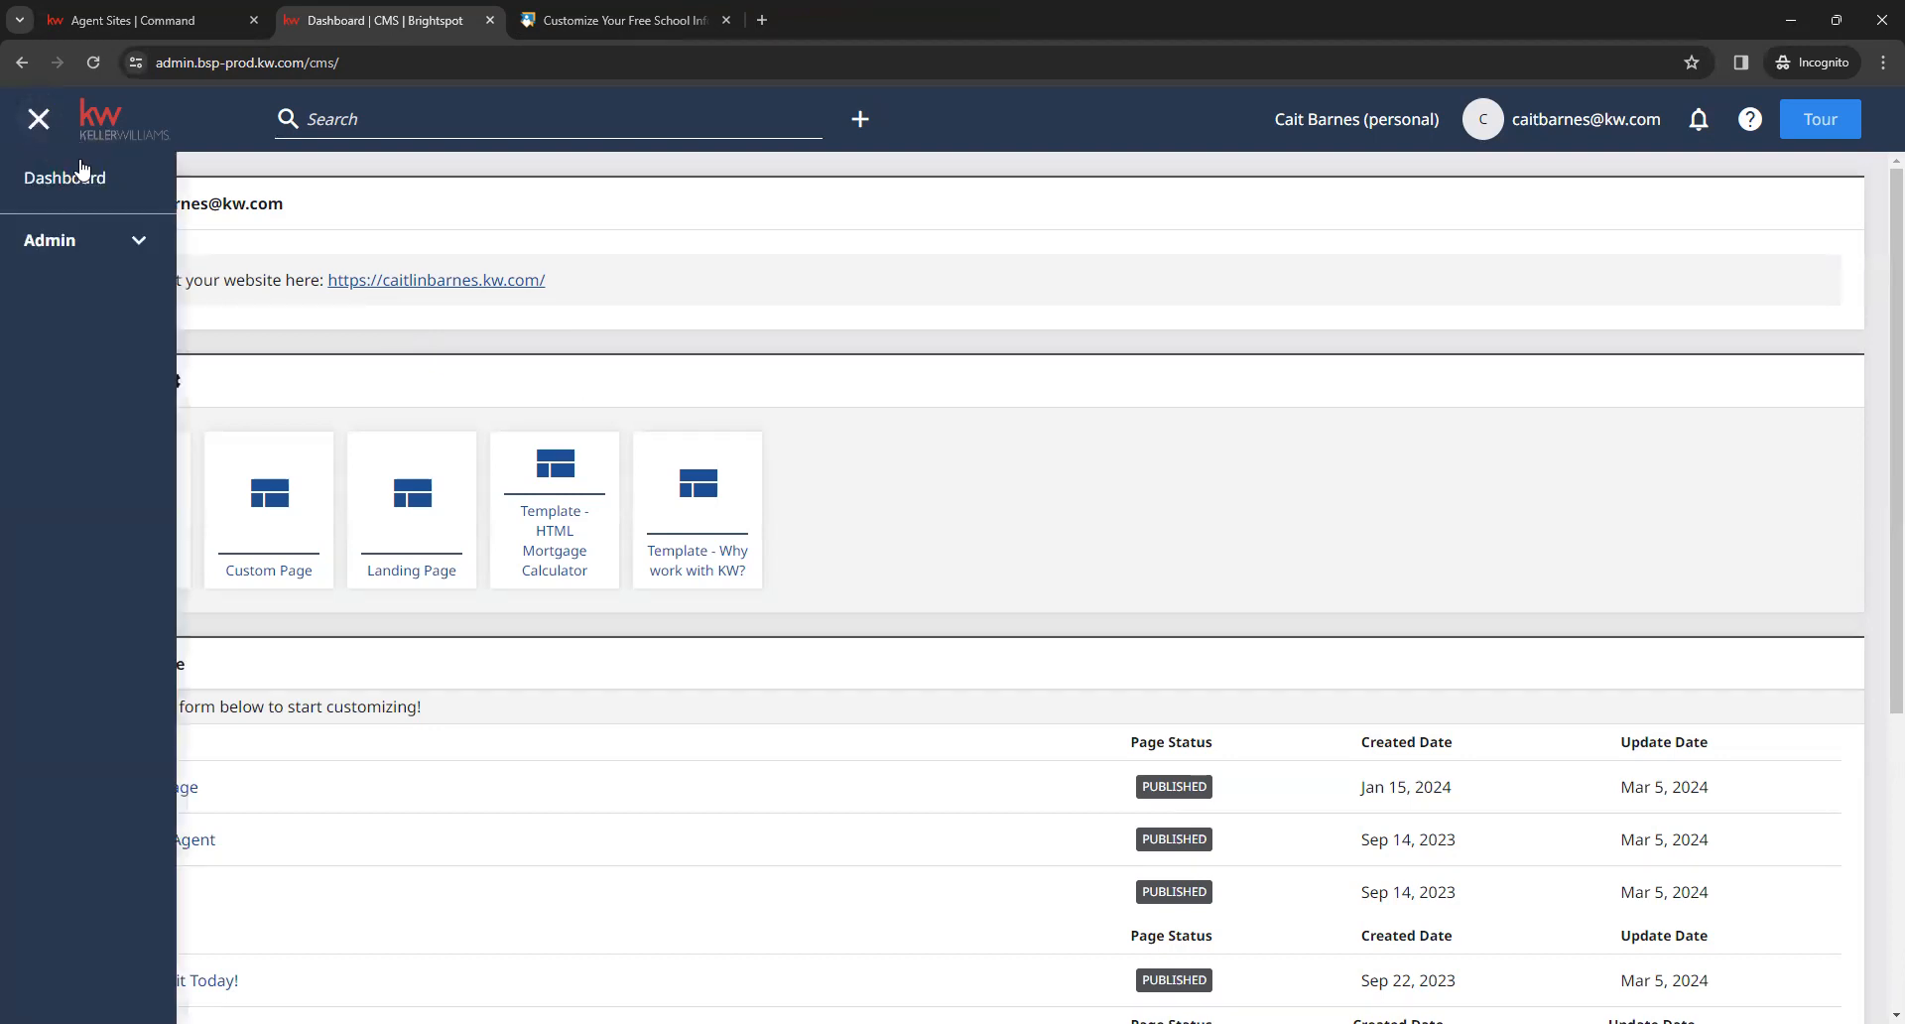
pyautogui.click(100, 256)
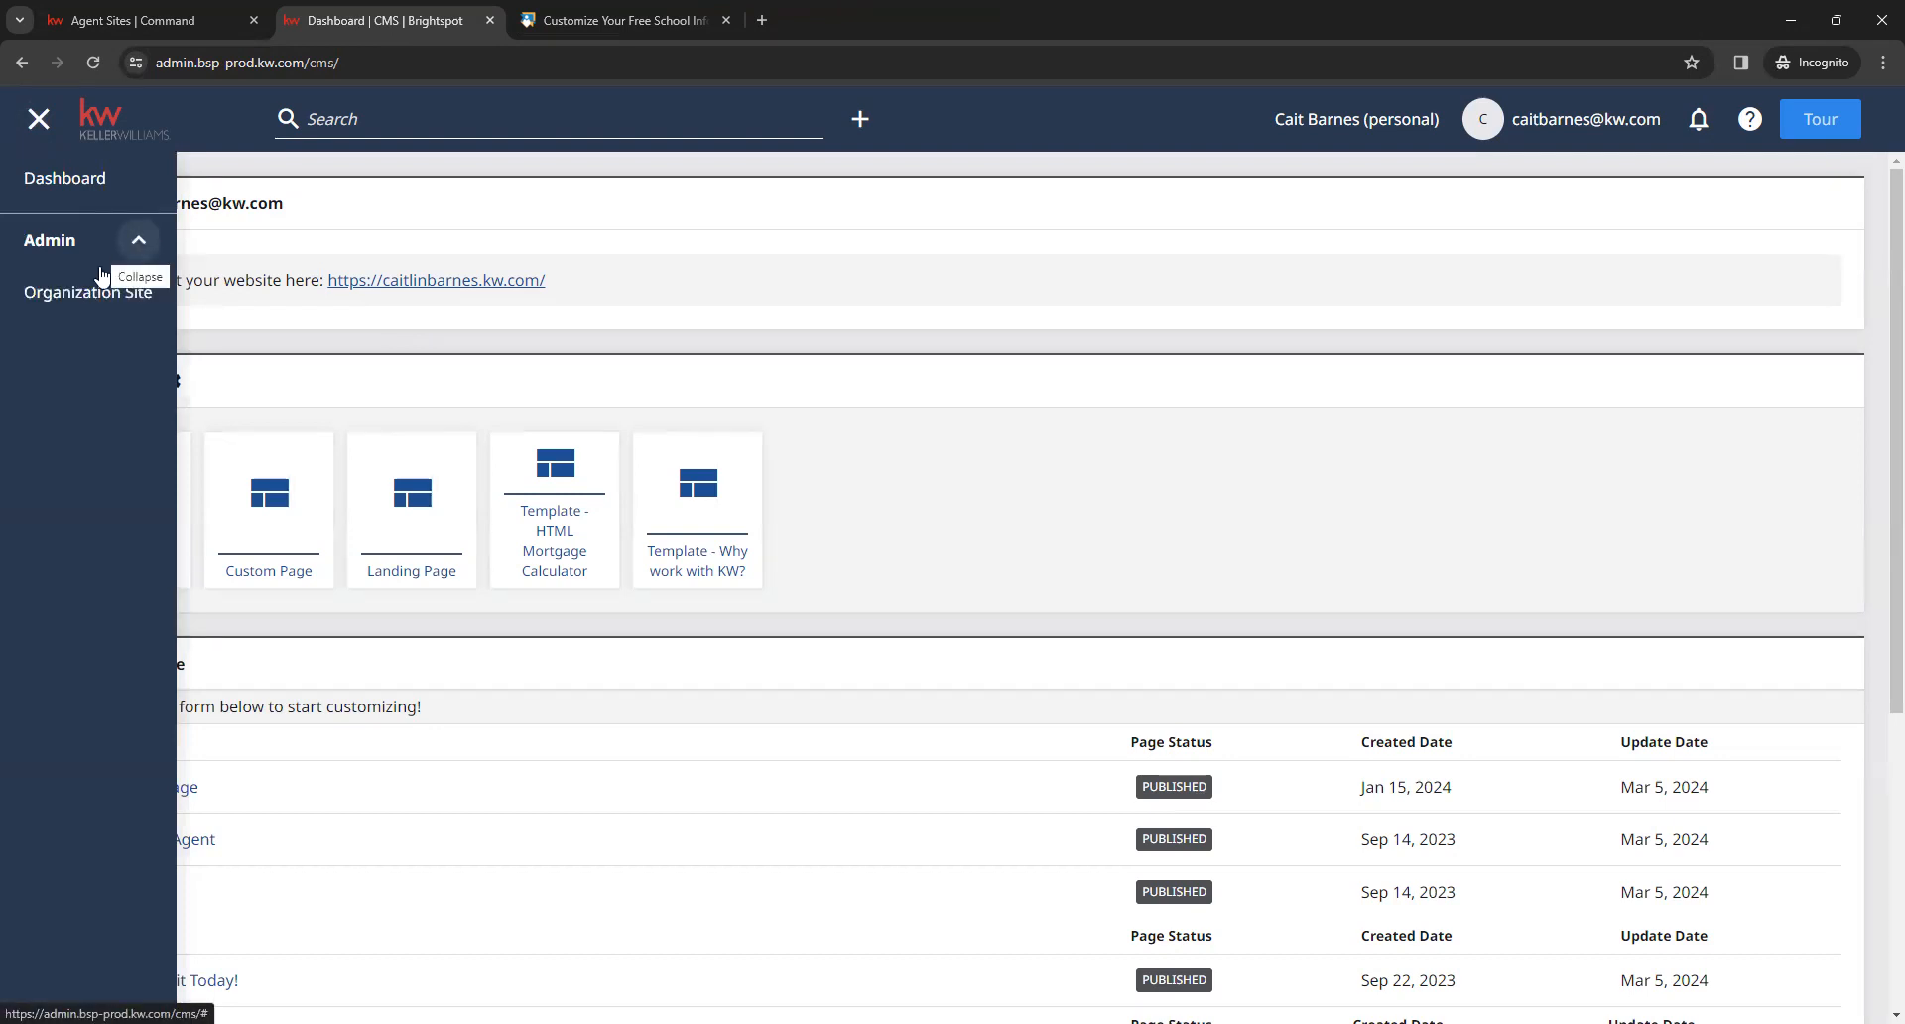
pyautogui.click(70, 300)
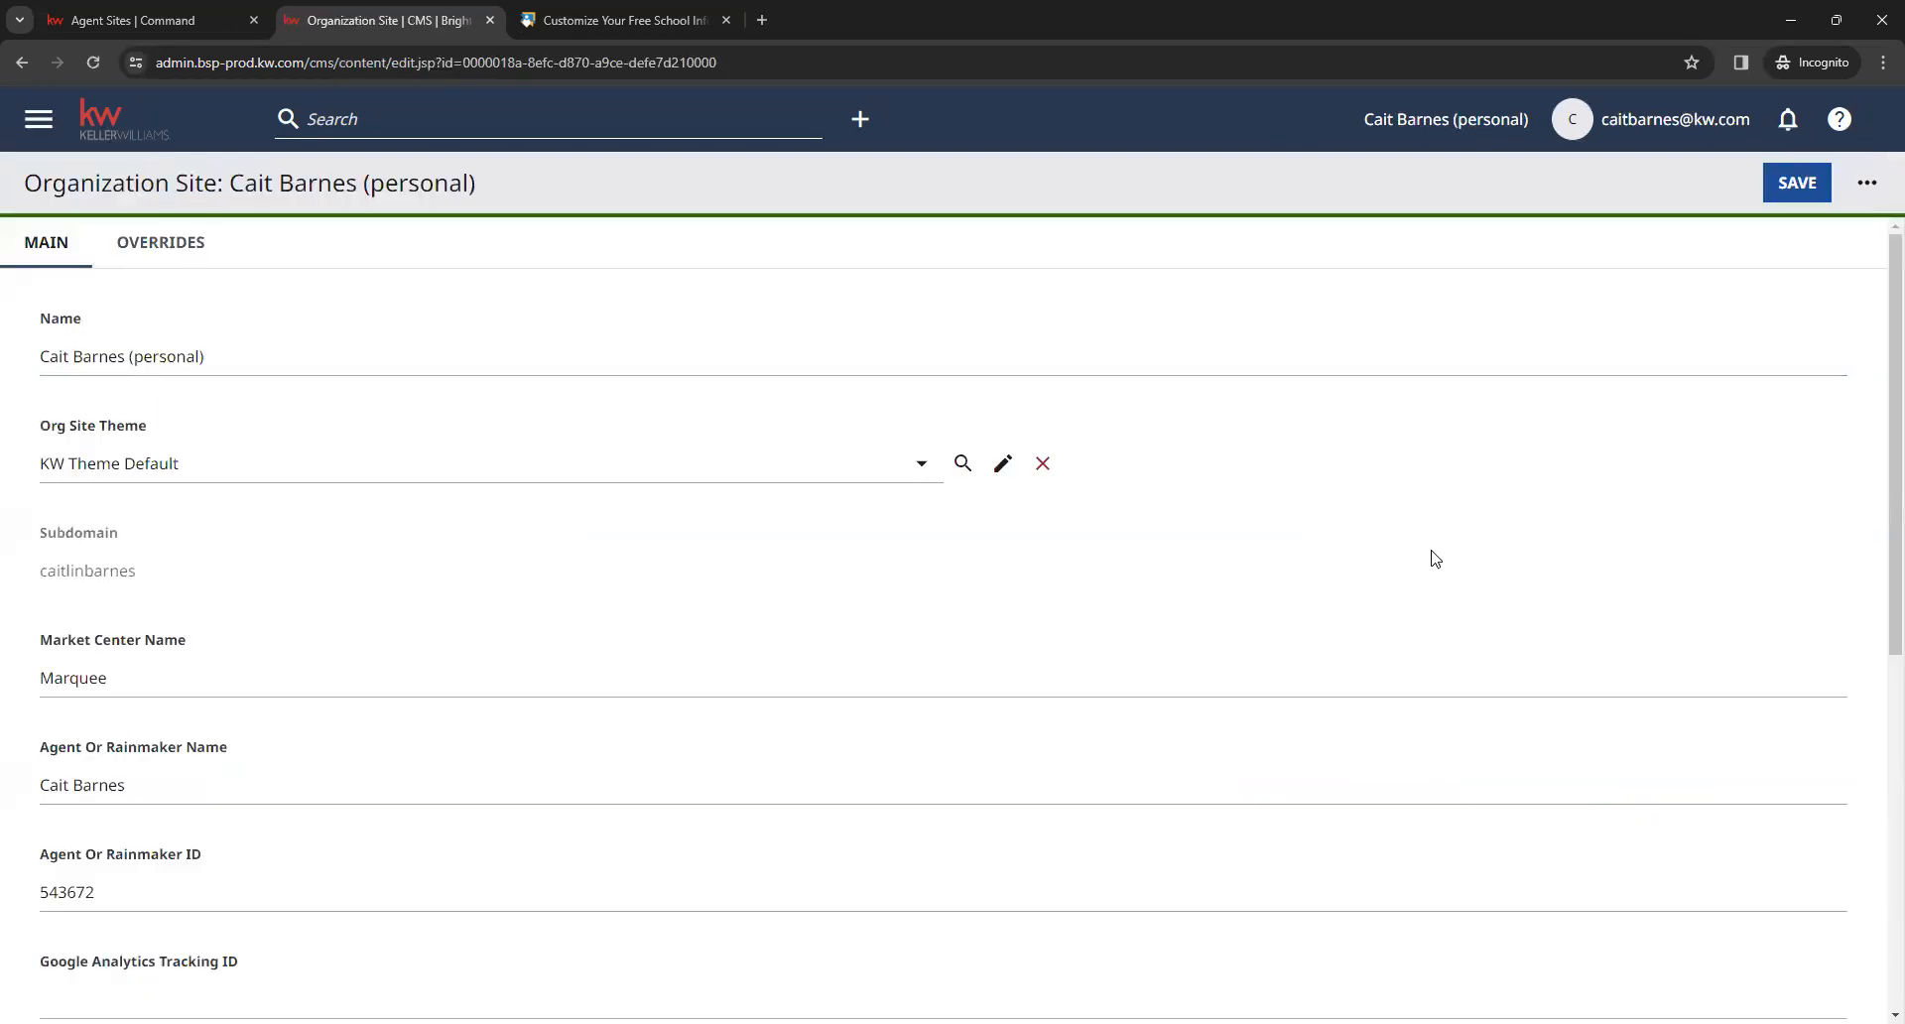
# Locate the Google Analytics Tracking ID setting for the organization site and place the cursor in its empty field
pyautogui.scroll(-2, 1266, 527)
pyautogui.scroll(-3, 1131, 506)
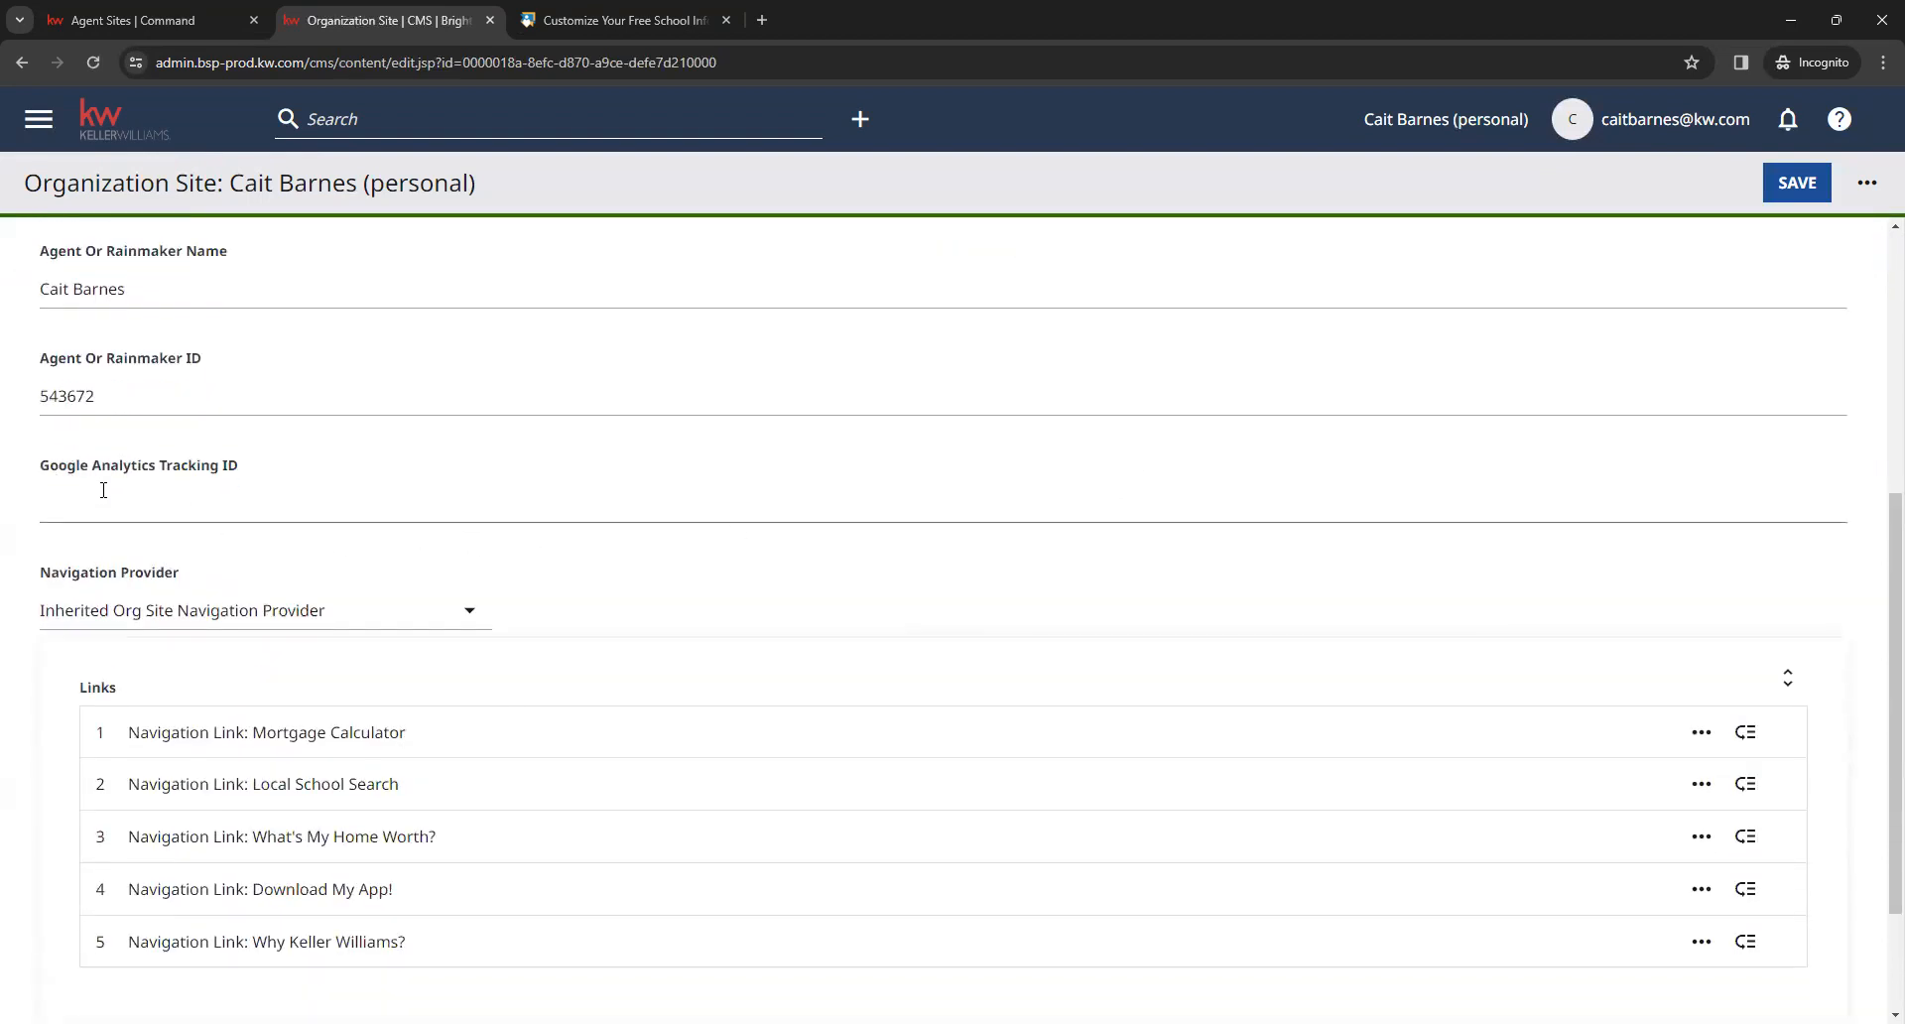
pyautogui.moveTo(41, 475); pyautogui.dragTo(260, 476)
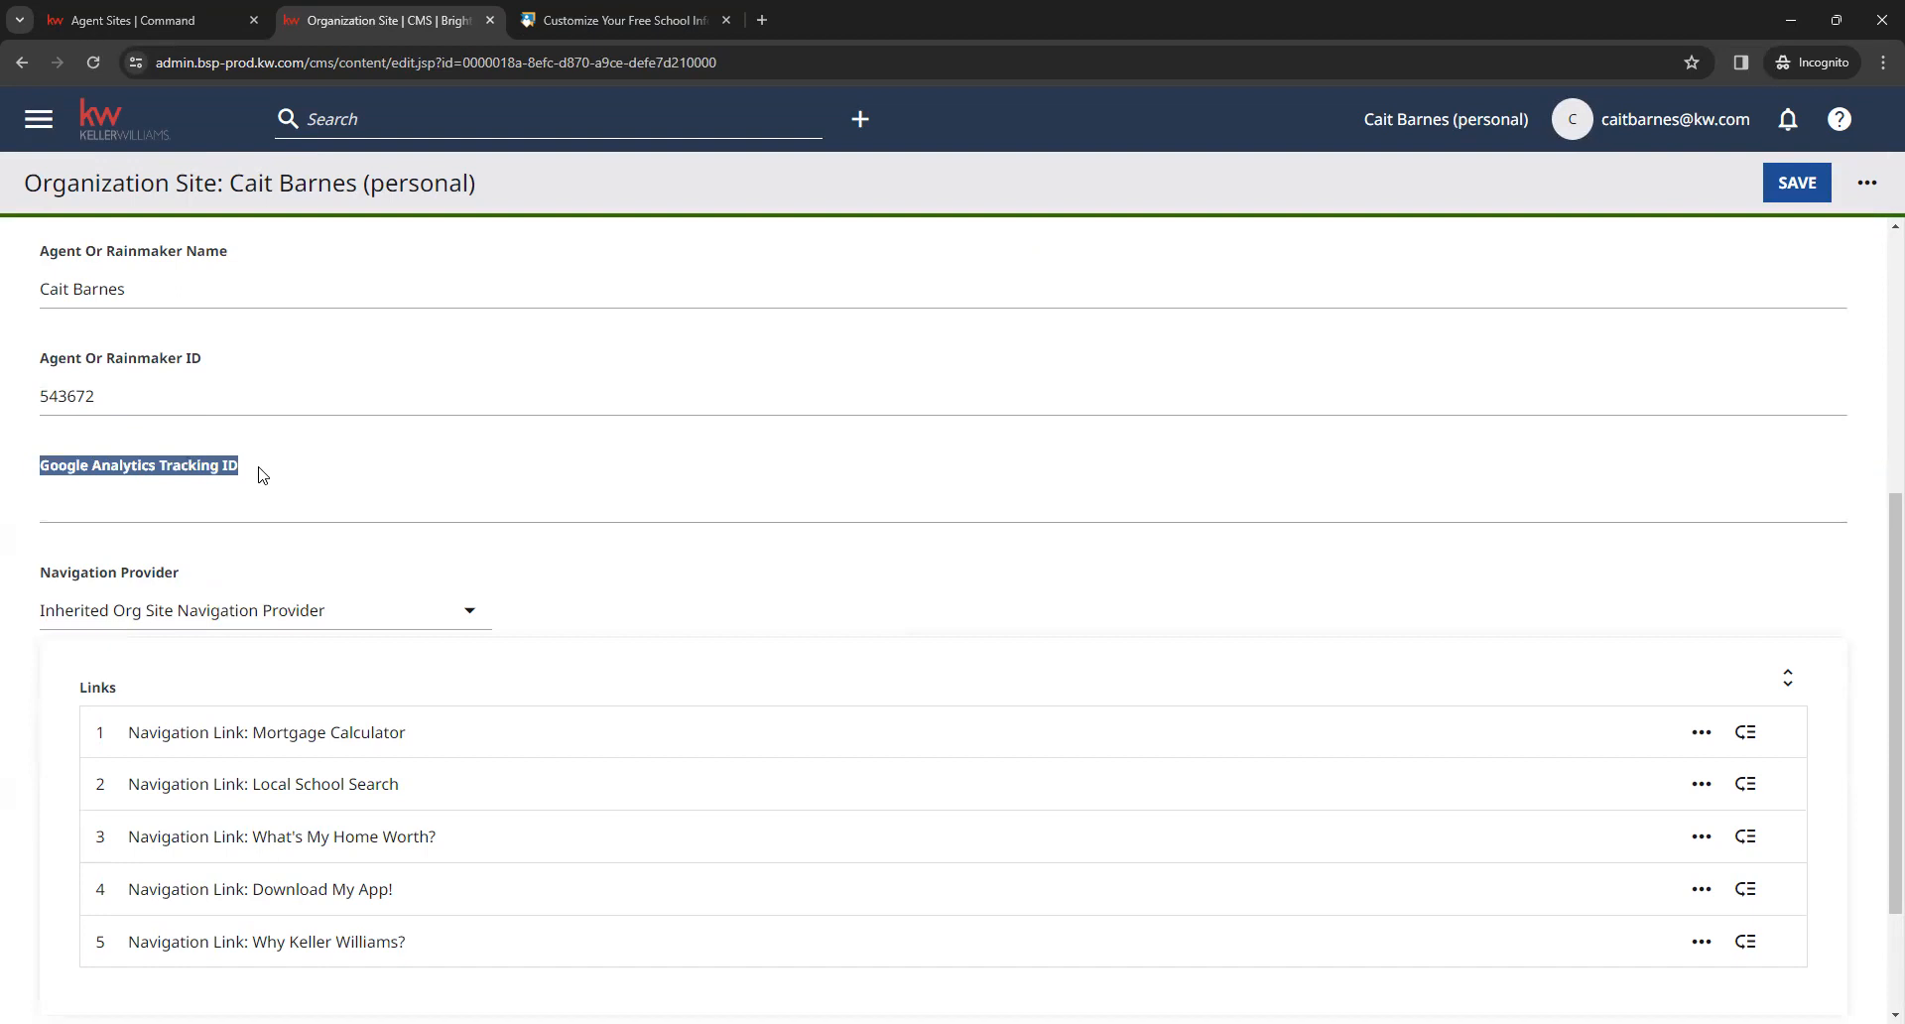
pyautogui.click(260, 477)
pyautogui.click(246, 502)
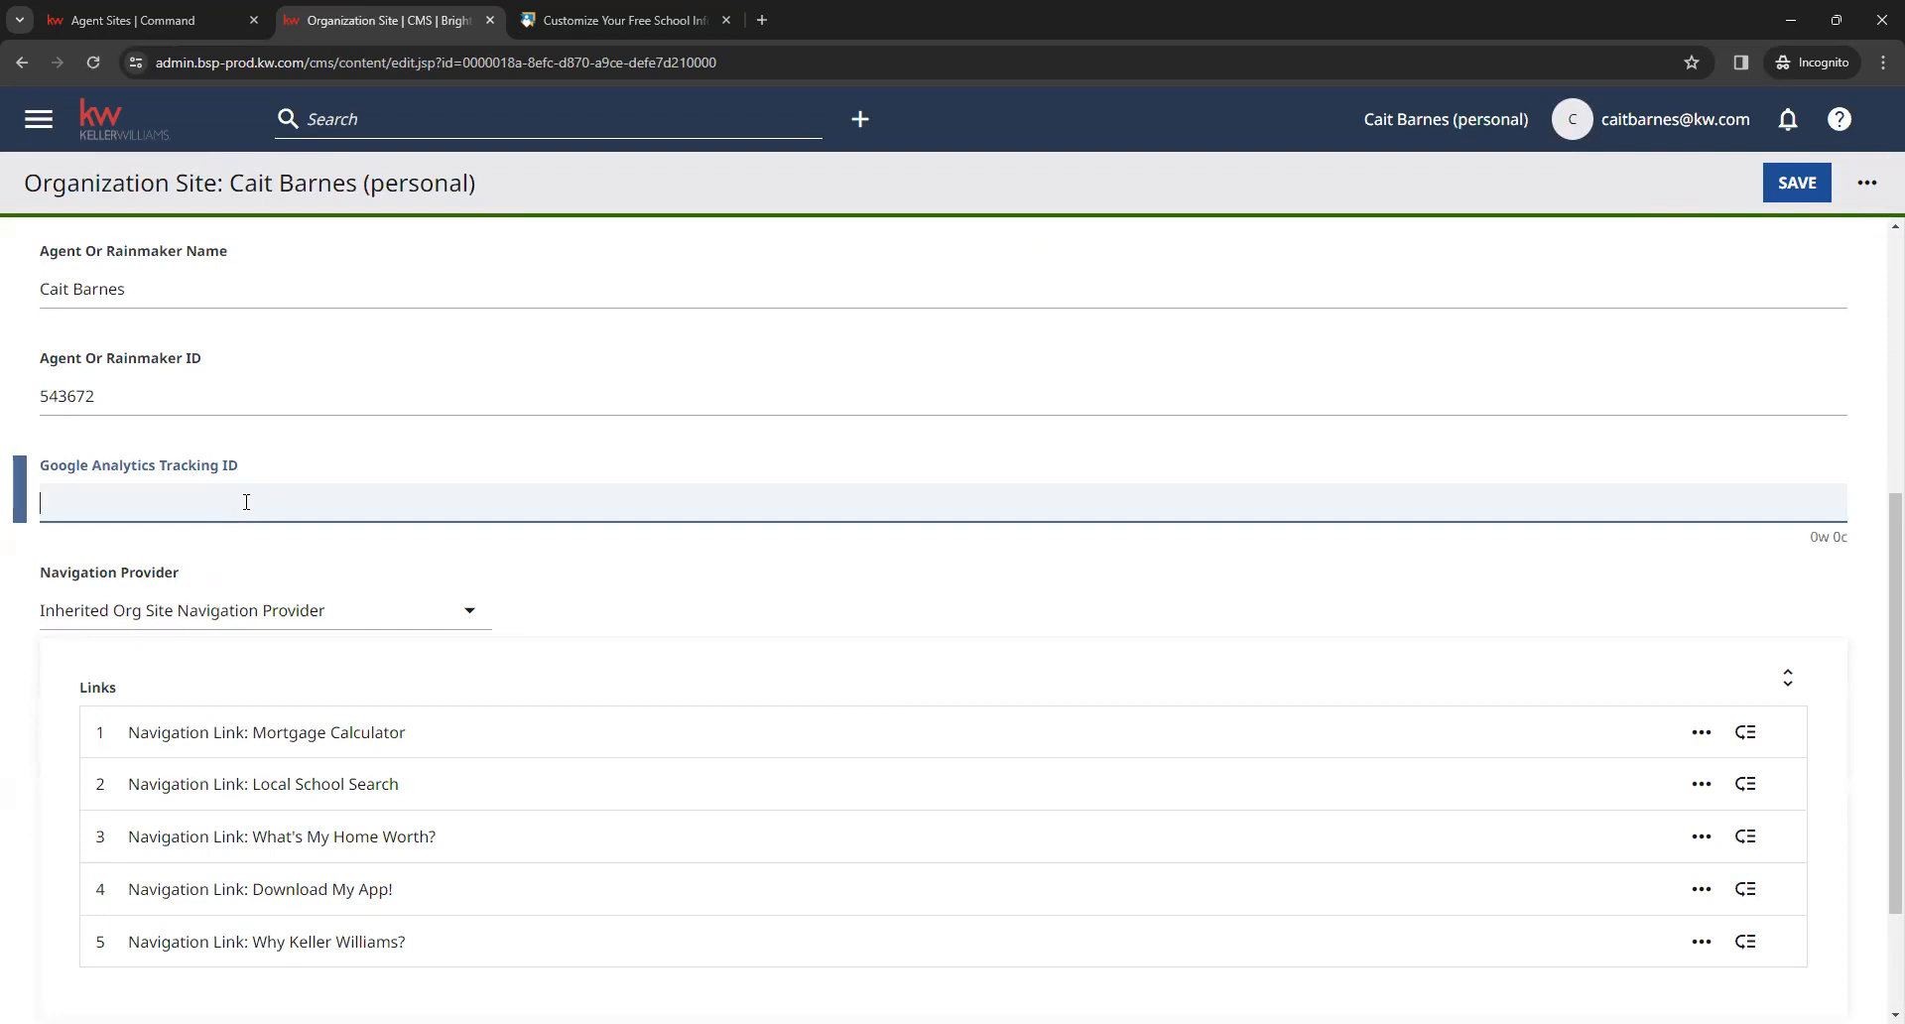
# Try repositioning the Mortgage Calculator navigation link, leave it first in the Links list, and save the organization site settings
pyautogui.scroll(-1, 665, 562)
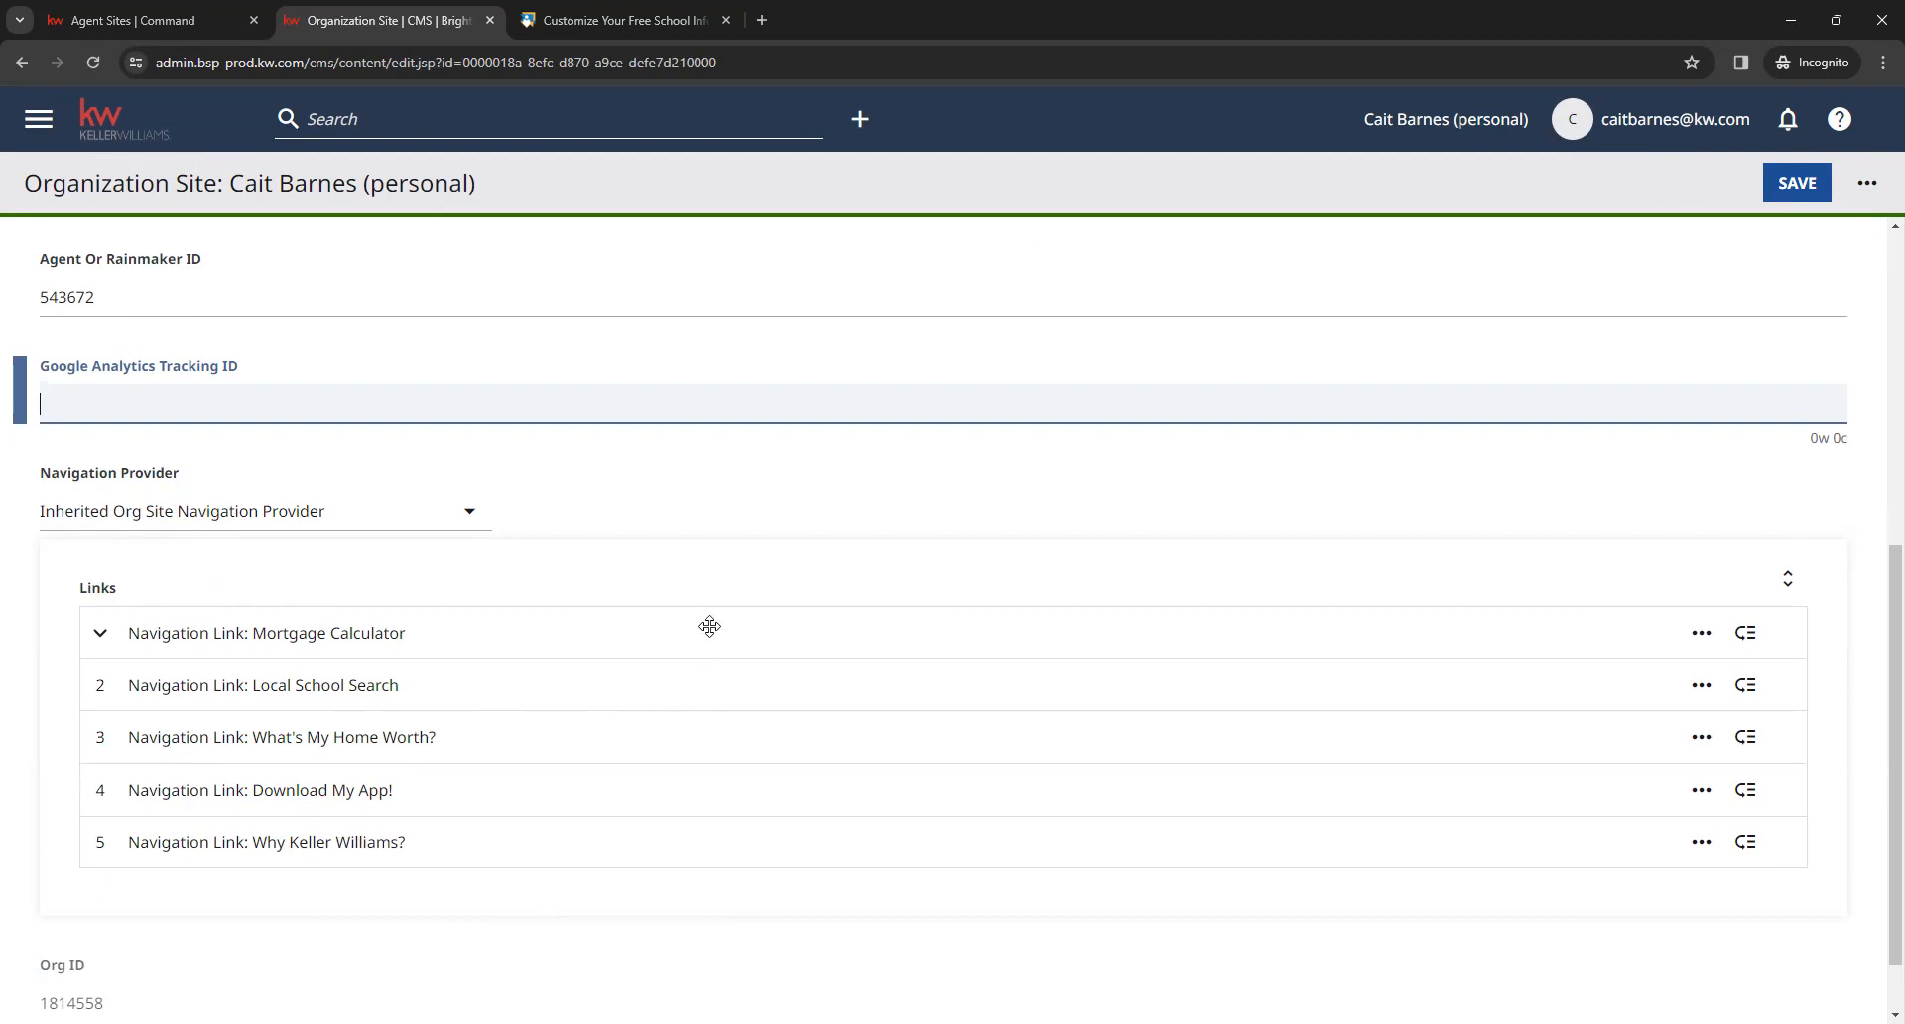
pyautogui.moveTo(974, 633)
pyautogui.mouseDown()
pyautogui.moveTo(987, 707)
pyautogui.moveTo(978, 647)
pyautogui.mouseUp()
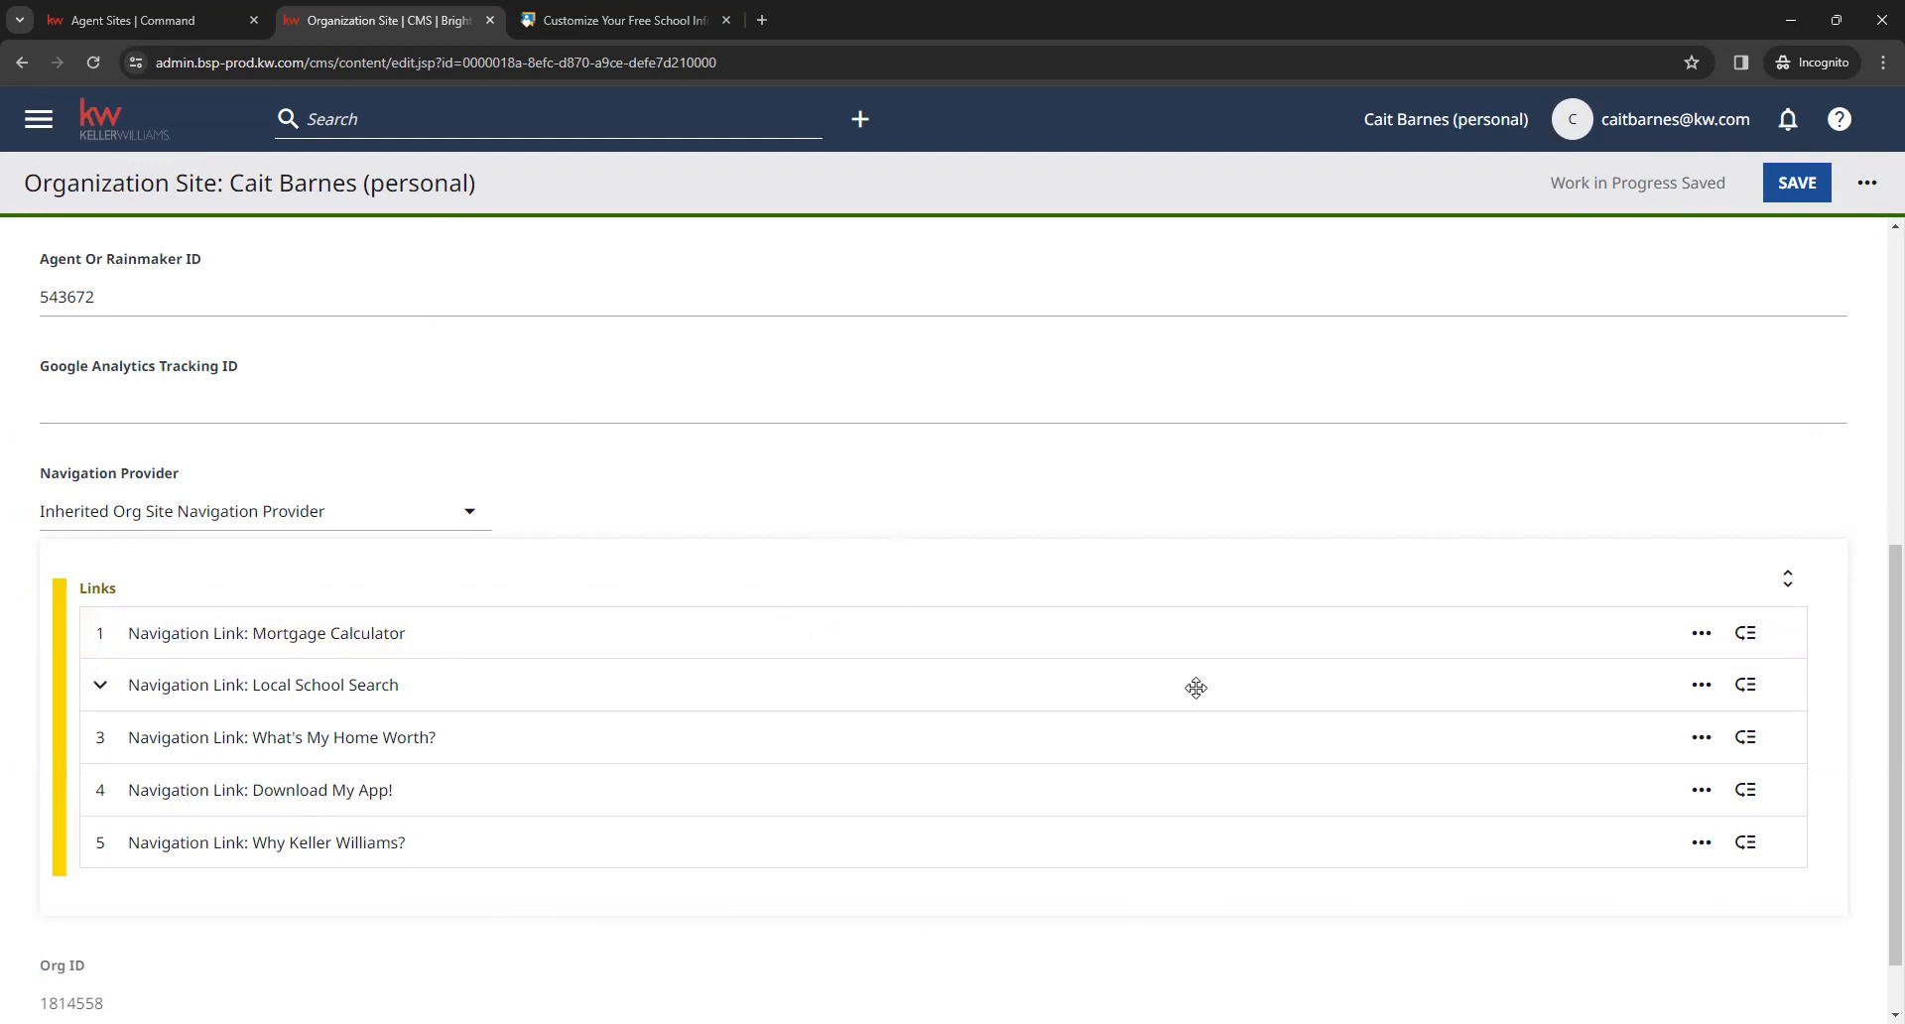
pyautogui.click(1798, 184)
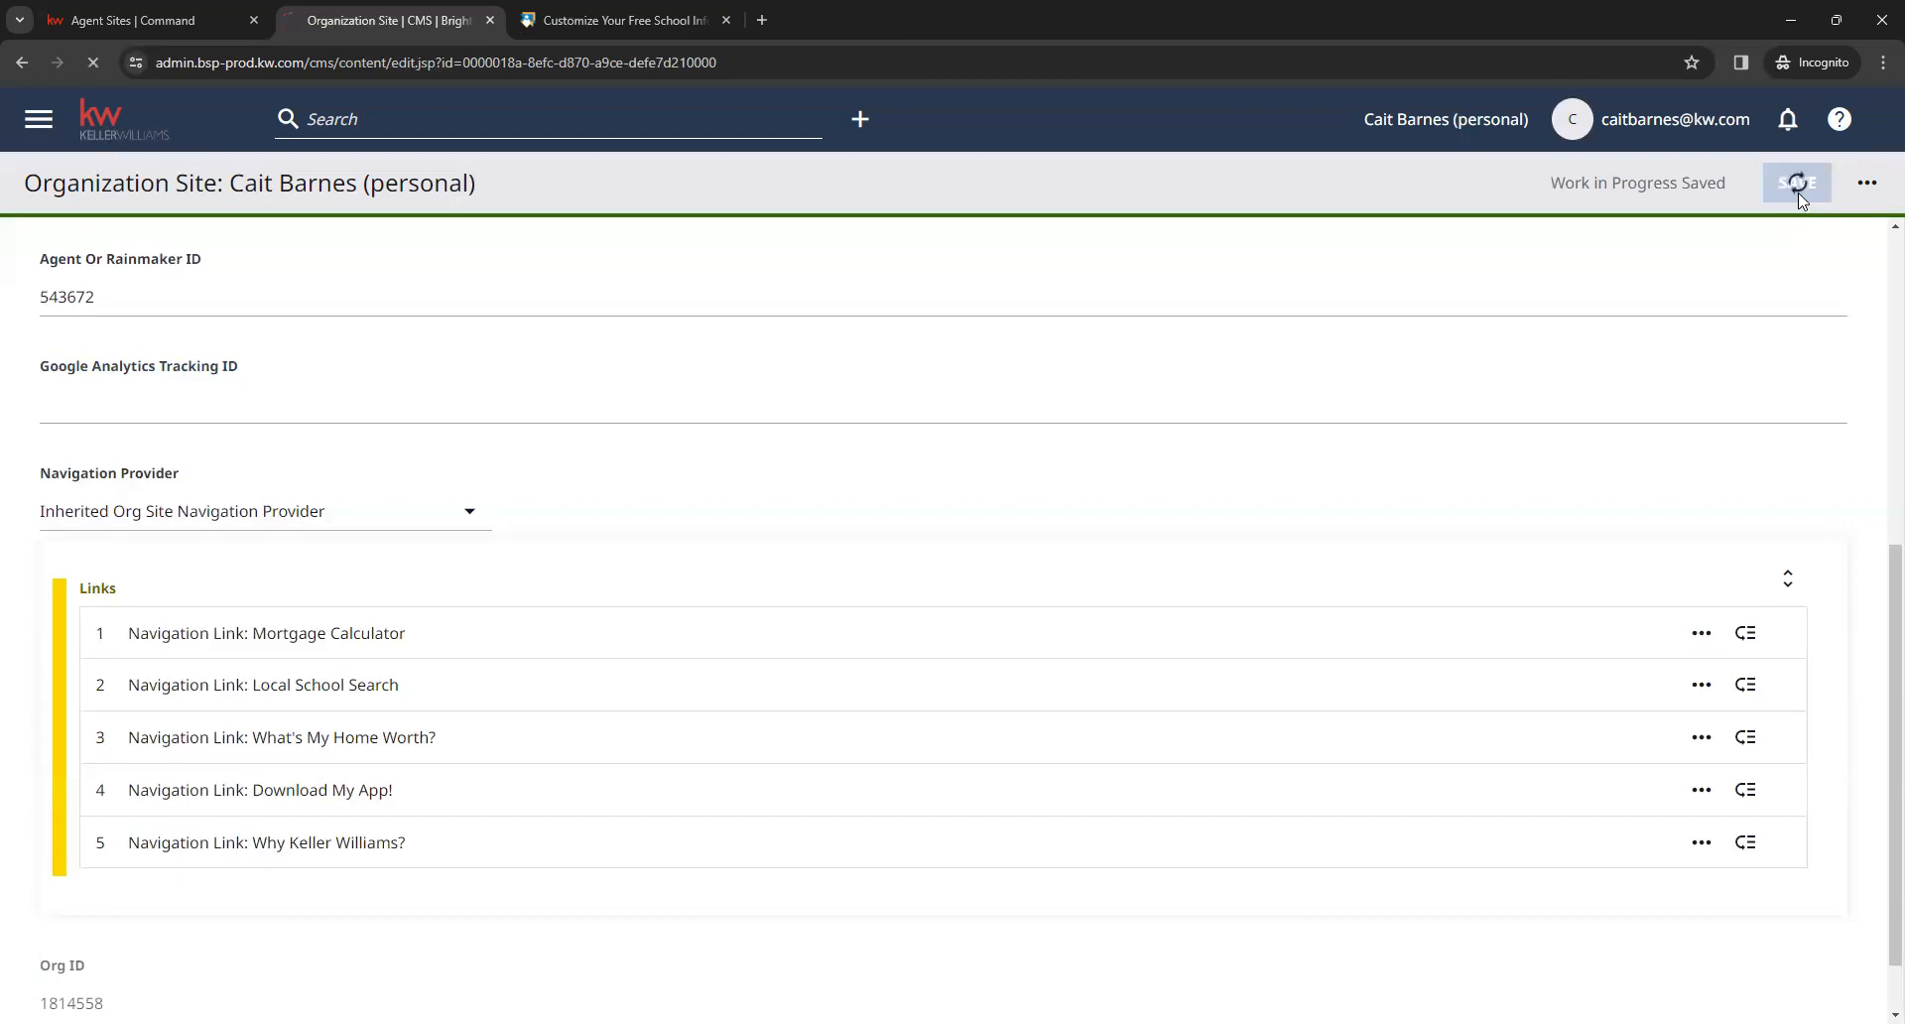